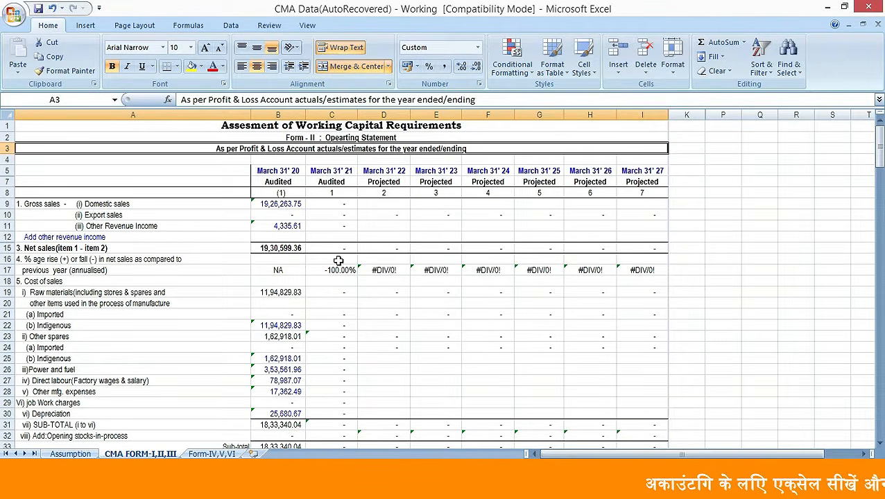
# Examine the Form II operating statement on the CMA FORM-I,II,III sheet, from gross sales down to retained profit
pyautogui.press('Down')
pyautogui.press('Down')
pyautogui.press('Right')
pyautogui.press('Right')
pyautogui.press('Down')
pyautogui.press('Down')
pyautogui.press('Down')
pyautogui.press('Down')
pyautogui.press('Down')
pyautogui.press('Down')
pyautogui.press('Down')
pyautogui.press('Down')
pyautogui.press('Down')
pyautogui.press('Down')
pyautogui.press('Down')
pyautogui.press('Down')
pyautogui.press('Down')
pyautogui.press('Down')
pyautogui.press('Down')
pyautogui.press('Down')
pyautogui.press('Down')
pyautogui.press('Down')
pyautogui.press('Down')
pyautogui.press('Down')
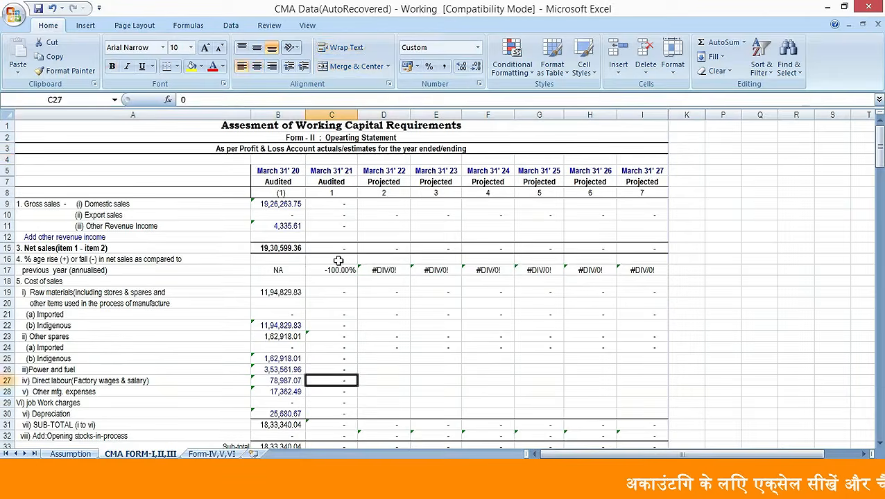
pyautogui.press('Down')
pyautogui.press('Down')
pyautogui.press('Down')
pyautogui.press('Down')
pyautogui.press('Down')
pyautogui.press('Down')
pyautogui.press('Down')
pyautogui.press('Down')
pyautogui.press('Down')
pyautogui.press('Down')
pyautogui.press('Down')
pyautogui.press('Down')
pyautogui.press('Down')
pyautogui.press('Down')
pyautogui.press('Down')
pyautogui.press('Down')
pyautogui.press('Down')
pyautogui.press('Down')
pyautogui.press('Down')
pyautogui.press('Down')
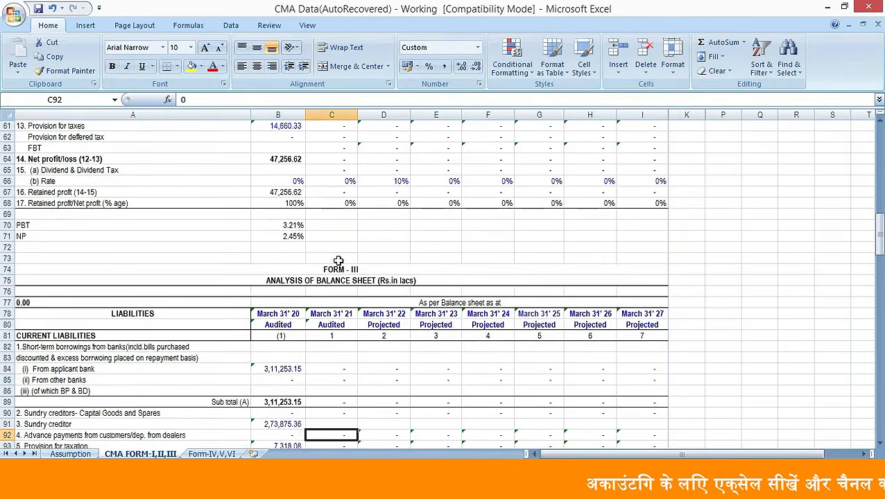
# Examine the Form III balance sheet analysis, from current liabilities through term liabilities and net worth to the start of the assets section
pyautogui.press('Down')
pyautogui.press('Down')
pyautogui.press('Down')
pyautogui.press('Down')
pyautogui.press('Down')
pyautogui.press('Down')
pyautogui.press('Down')
pyautogui.press('Down')
pyautogui.press('Down')
pyautogui.press('Down')
pyautogui.press('Down')
pyautogui.press('Down')
pyautogui.press('Down')
pyautogui.press('Down')
pyautogui.press('Down')
pyautogui.press('Down')
pyautogui.press('Down')
pyautogui.press('Down')
pyautogui.press('Down')
pyautogui.press('Down')
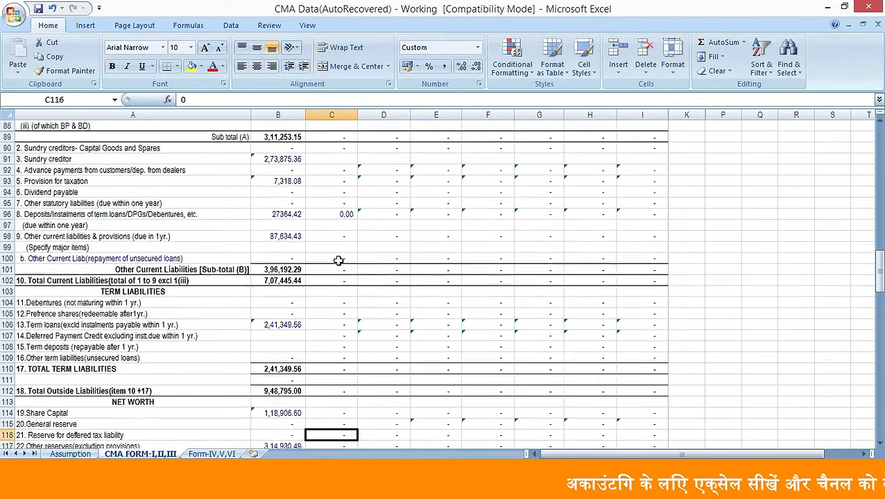
pyautogui.press('Down')
pyautogui.press('Down')
pyautogui.press('Down')
pyautogui.press('Down')
pyautogui.press('Down')
pyautogui.press('Down')
pyautogui.press('Down')
pyautogui.press('Down')
pyautogui.press('Down')
pyautogui.press('Down')
pyautogui.press('Down')
pyautogui.press('Down')
pyautogui.press('Down')
pyautogui.press('Down')
pyautogui.press('Down')
pyautogui.press('Down')
pyautogui.press('Down')
pyautogui.press('Down')
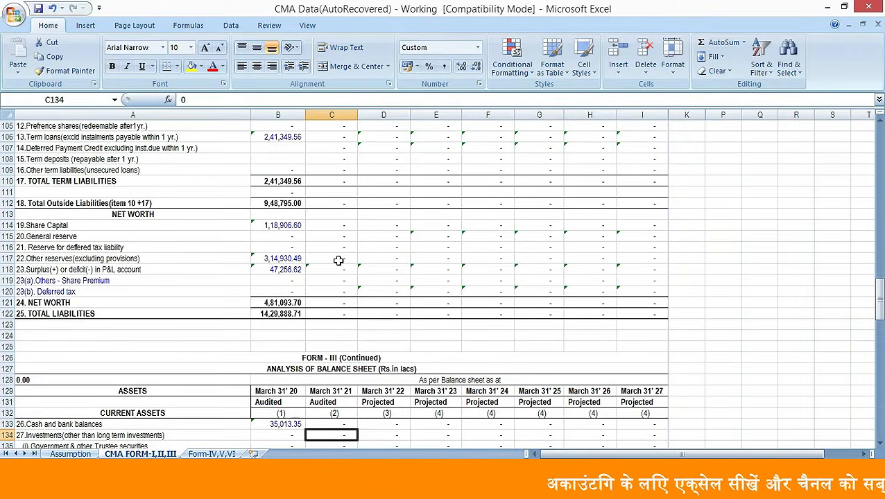
# Switch to the Form-IV,V,VI sheet and examine the increase/decrease rows for current assets, liabilities and bank borrowings with their break-up
pyautogui.click(219, 453)
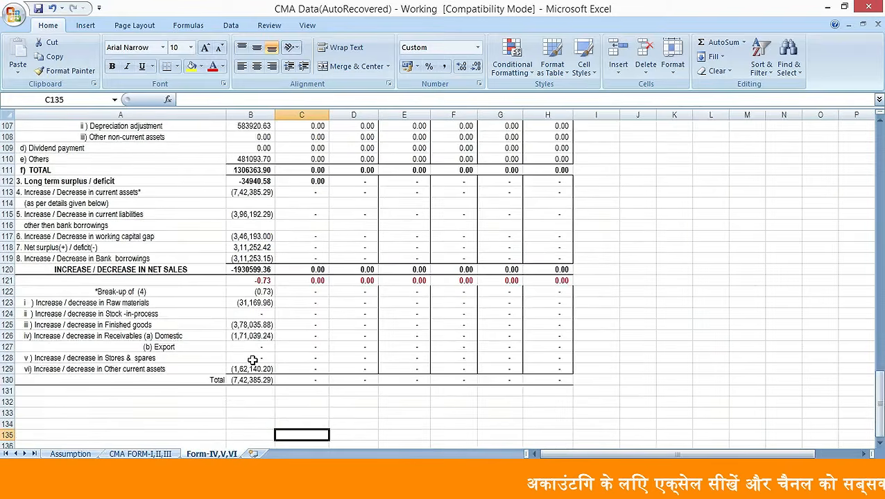
pyautogui.click(345, 291)
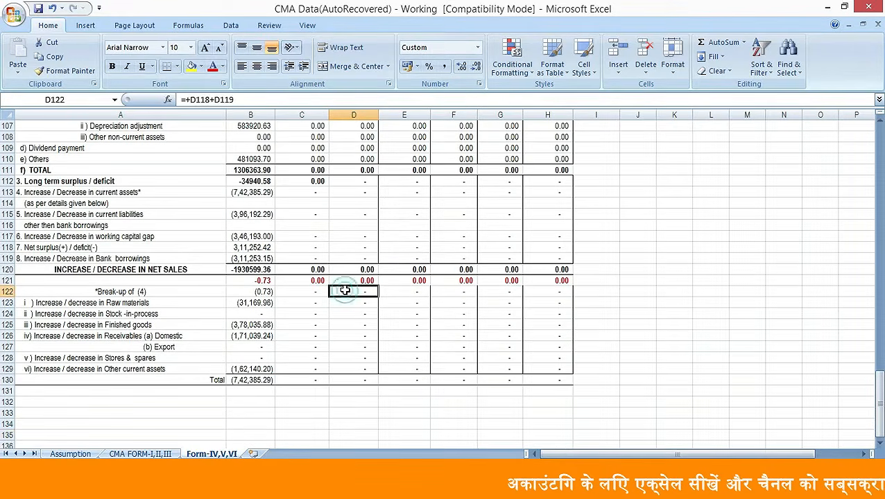
pyautogui.press('Up')
pyautogui.press('Up')
pyautogui.press('Up')
pyautogui.press('Up')
pyautogui.press('Up')
pyautogui.press('Up')
pyautogui.press('Up')
pyautogui.press('Up')
pyautogui.press('Up')
pyautogui.press('Up')
pyautogui.press('Up')
pyautogui.press('Up')
pyautogui.press('Up')
pyautogui.press('Up')
pyautogui.press('Up')
pyautogui.press('Up')
pyautogui.press('Up')
pyautogui.press('Up')
pyautogui.press('Up')
pyautogui.press('Up')
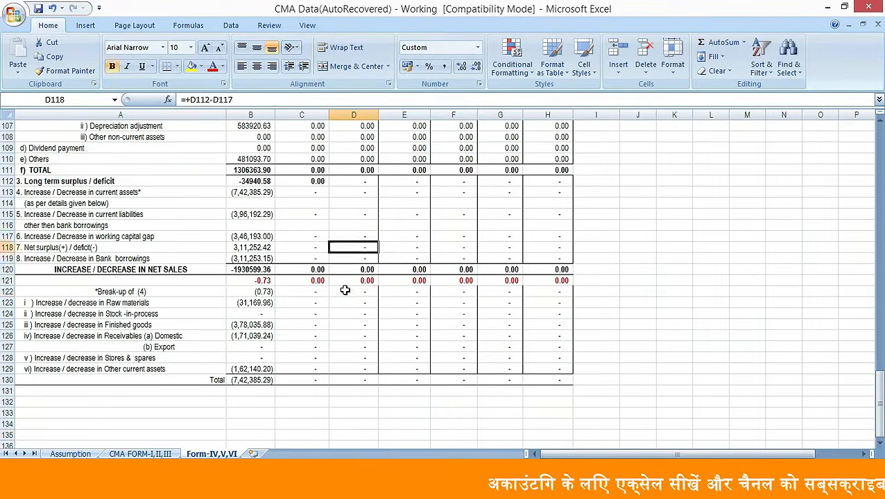
# Examine the Form IV comparative statement of current assets and liabilities from its beginning, continuing through the Form V assessed bank finance table
pyautogui.hotkey('ctrl', 'Home')
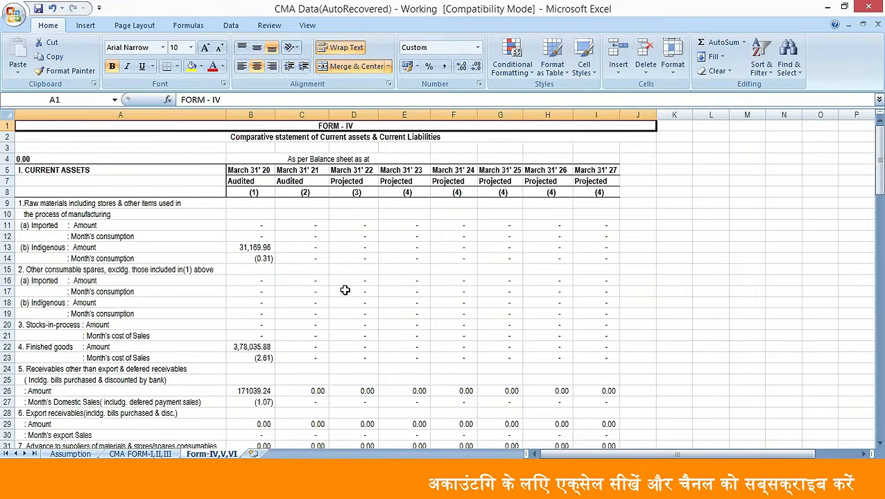
pyautogui.press('Down')
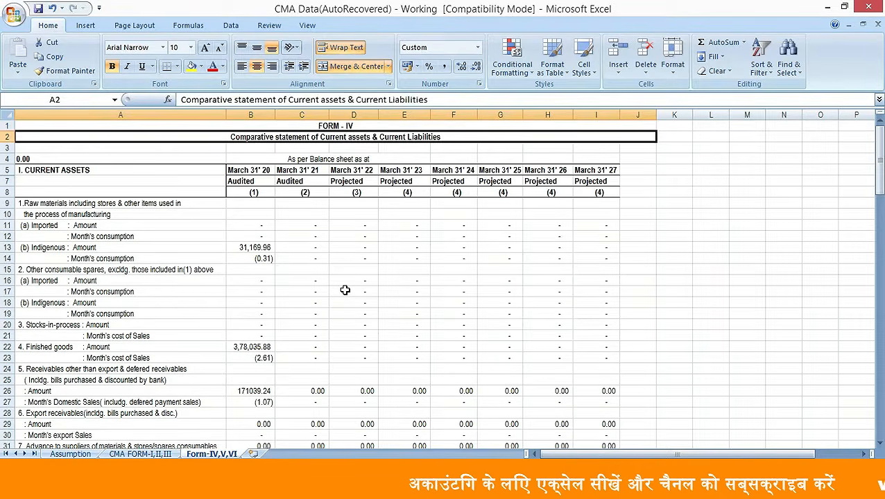
pyautogui.click(345, 290)
pyautogui.press('Down')
pyautogui.press('Down')
pyautogui.press('Down')
pyautogui.press('Down')
pyautogui.press('Down')
pyautogui.press('Down')
pyautogui.press('Down')
pyautogui.press('Down')
pyautogui.press('Down')
pyautogui.press('Down')
pyautogui.press('Down')
pyautogui.press('Down')
pyautogui.press('Down')
pyautogui.press('Down')
pyautogui.press('Down')
pyautogui.press('Down')
pyautogui.press('Down')
pyautogui.press('Down')
pyautogui.press('Down')
pyautogui.press('Down')
pyautogui.press('Down')
pyautogui.press('Down')
pyautogui.press('Down')
pyautogui.press('Down')
pyautogui.press('Down')
pyautogui.press('Down')
pyautogui.press('Down')
pyautogui.press('Down')
pyautogui.press('Down')
pyautogui.press('Down')
pyautogui.press('Down')
pyautogui.press('Down')
pyautogui.press('Down')
pyautogui.press('Down')
pyautogui.press('Down')
pyautogui.press('Down')
pyautogui.press('Down')
pyautogui.press('Down')
pyautogui.press('Down')
pyautogui.press('Down')
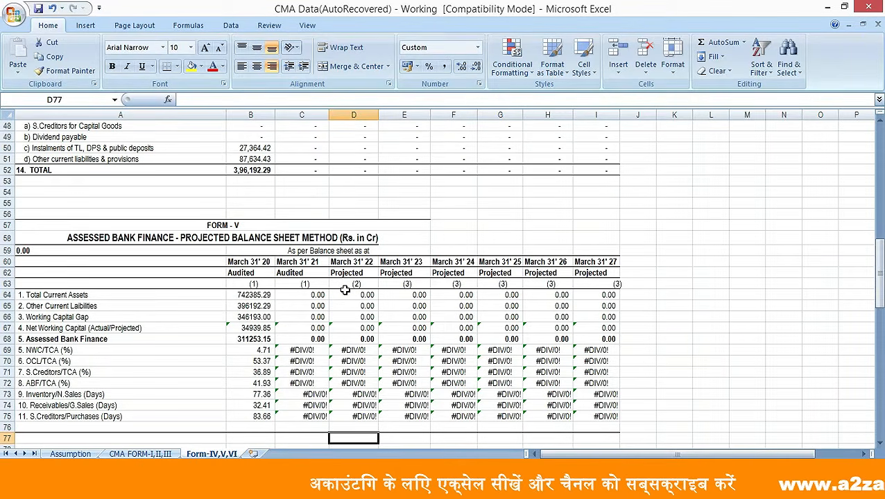
# Examine the Form VI fund flow statement on the Form-IV,V,VI sheet, through its sources and uses of funds
pyautogui.press('Down')
pyautogui.press('Down')
pyautogui.press('Down')
pyautogui.press('Down')
pyautogui.press('Down')
pyautogui.press('Down')
pyautogui.press('Down')
pyautogui.press('Down')
pyautogui.press('Down')
pyautogui.press('Down')
pyautogui.press('Down')
pyautogui.press('Down')
pyautogui.press('Down')
pyautogui.press('Down')
pyautogui.press('Down')
pyautogui.press('Down')
pyautogui.press('Down')
pyautogui.press('Down')
pyautogui.press('Down')
pyautogui.press('Down')
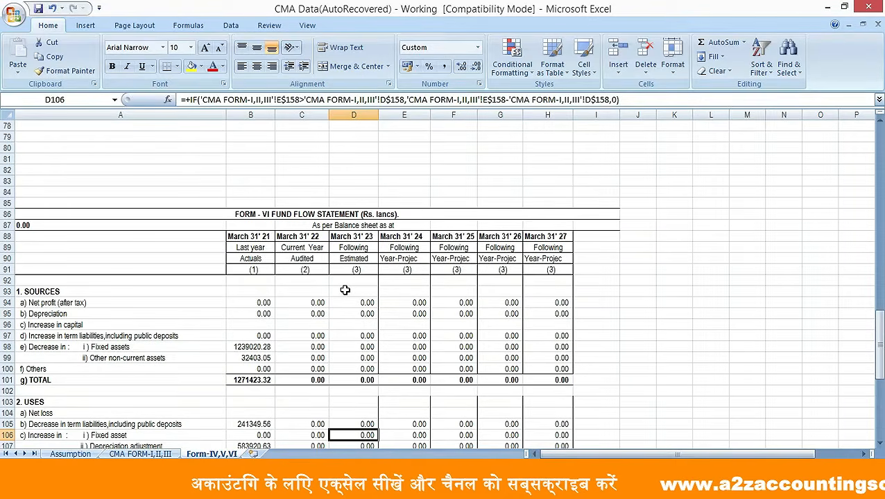
pyautogui.press('Down')
pyautogui.press('Down')
pyautogui.press('Down')
pyautogui.press('Down')
pyautogui.press('Down')
pyautogui.press('Down')
pyautogui.press('Down')
pyautogui.press('Down')
pyautogui.press('Down')
pyautogui.press('Down')
pyautogui.press('Down')
pyautogui.press('Down')
pyautogui.press('Down')
pyautogui.press('Down')
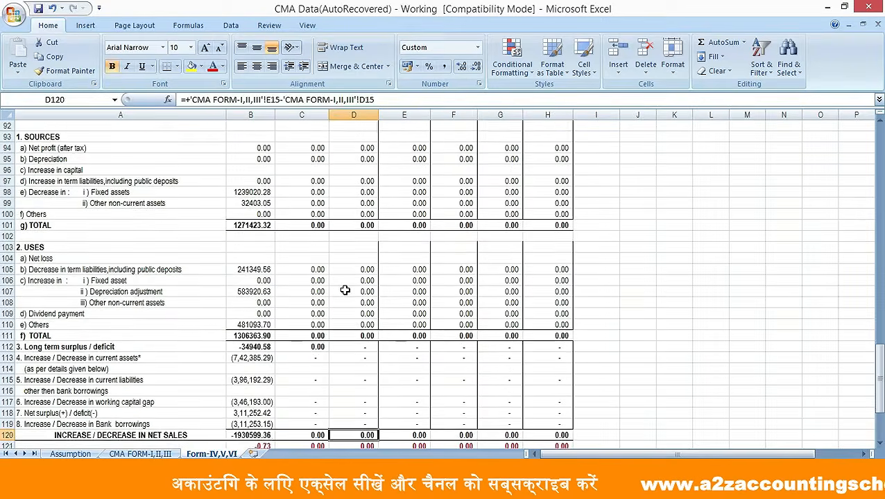
# Examine the end of the fund flow statement, including the break-up of the change in current assets
pyautogui.press('Down')
pyautogui.press('Down')
pyautogui.press('Down')
pyautogui.press('Down')
pyautogui.press('Down')
pyautogui.press('Down')
pyautogui.press('Down')
pyautogui.press('Down')
pyautogui.press('Down')
pyautogui.press('Down')
pyautogui.press('Down')
pyautogui.press('Down')
pyautogui.press('Down')
# Look back over the fund flow statement from its break-up rows to the ratio rows at the end of Form V
pyautogui.press('Up')
pyautogui.press('Up')
pyautogui.press('Up')
pyautogui.press('Up')
pyautogui.press('Up')
pyautogui.press('Up')
pyautogui.press('Up')
pyautogui.press('Up')
pyautogui.press('Up')
pyautogui.press('Up')
pyautogui.press('Up')
pyautogui.press('Up')
pyautogui.press('Up')
pyautogui.press('Up')
pyautogui.press('Up')
pyautogui.press('Up')
pyautogui.press('Up')
pyautogui.press('Up')
pyautogui.press('Up')
pyautogui.press('Up')
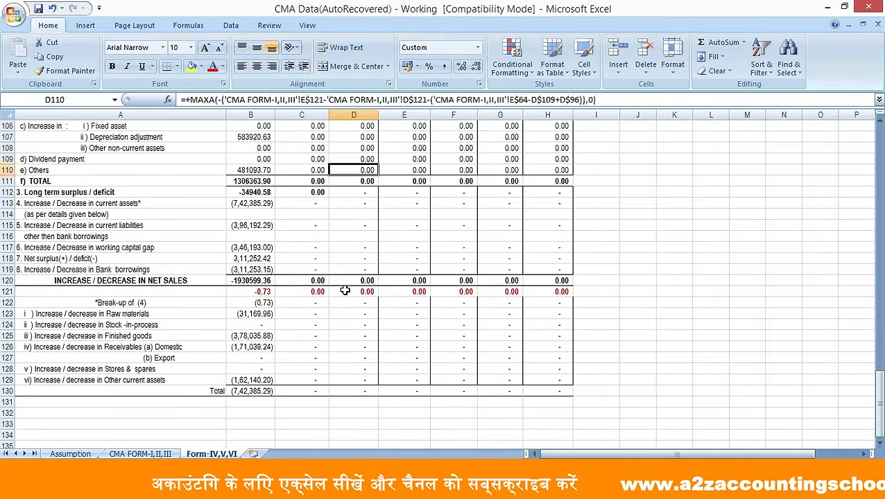
pyautogui.press('Up')
pyautogui.press('Up')
pyautogui.press('Up')
pyautogui.press('Up')
pyautogui.press('Up')
pyautogui.press('Up')
pyautogui.press('Up')
pyautogui.press('Up')
pyautogui.press('Up')
pyautogui.press('Up')
pyautogui.press('Up')
pyautogui.press('Up')
pyautogui.press('Up')
pyautogui.press('Up')
pyautogui.press('Up')
pyautogui.press('Up')
pyautogui.press('Up')
pyautogui.press('Up')
pyautogui.press('Up')
pyautogui.press('Up')
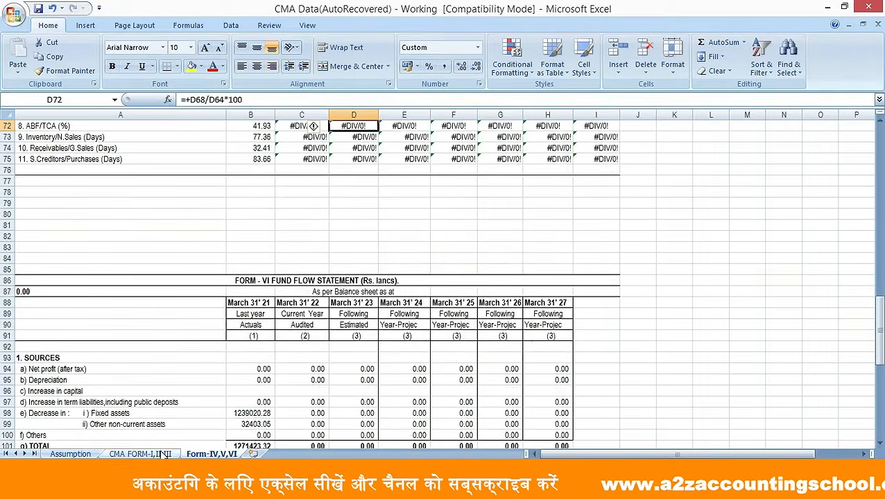
# Switch to the CMA FORM-I,II,III sheet and review the Form III liabilities from net worth back to current liabilities
pyautogui.click(163, 455)
pyautogui.click(338, 283)
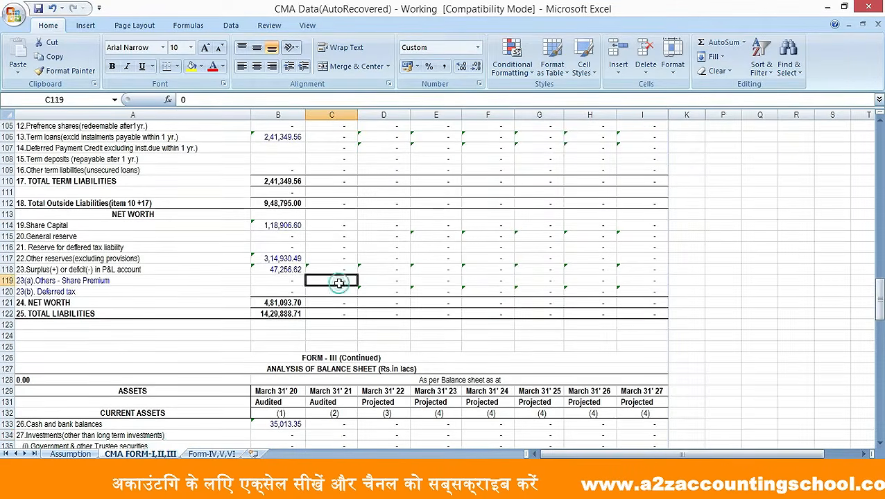
pyautogui.press('Up')
pyautogui.press('Up')
pyautogui.press('Up')
pyautogui.press('Up')
pyautogui.press('Up')
pyautogui.press('Up')
pyautogui.press('Up')
pyautogui.press('Up')
pyautogui.press('Up')
pyautogui.press('Up')
pyautogui.press('Up')
pyautogui.press('Up')
pyautogui.press('Up')
pyautogui.press('Up')
pyautogui.press('Up')
pyautogui.press('Up')
pyautogui.press('Up')
pyautogui.press('Up')
pyautogui.press('Up')
pyautogui.press('Up')
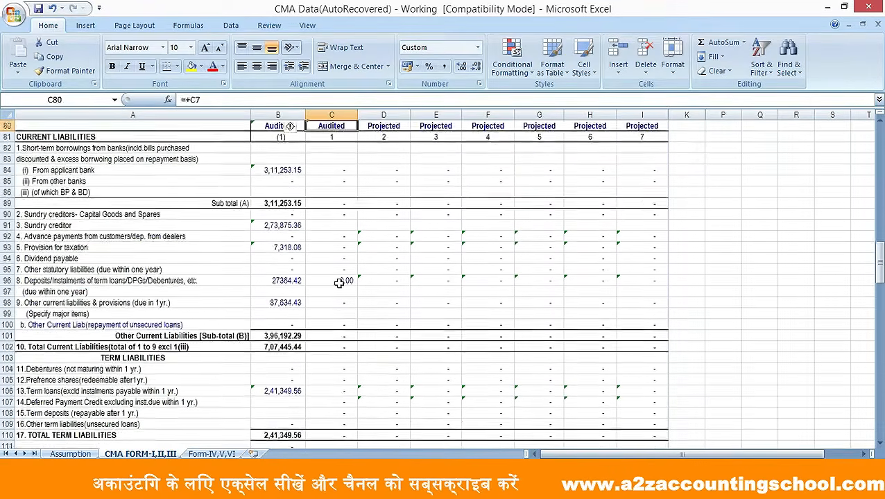
# Return to the beginning of the Form II operating statement, reviewing the rows above the current liabilities section
pyautogui.press('Up')
pyautogui.press('Up')
pyautogui.press('Up')
pyautogui.press('Up')
pyautogui.press('Up')
pyautogui.press('Up')
pyautogui.press('Up')
pyautogui.press('Up')
pyautogui.press('Up')
pyautogui.press('Up')
pyautogui.press('Up')
pyautogui.press('Up')
pyautogui.press('Up')
pyautogui.press('Up')
pyautogui.press('Up')
pyautogui.press('Up')
pyautogui.press('Up')
pyautogui.press('Up')
pyautogui.press('Up')
pyautogui.press('Up')
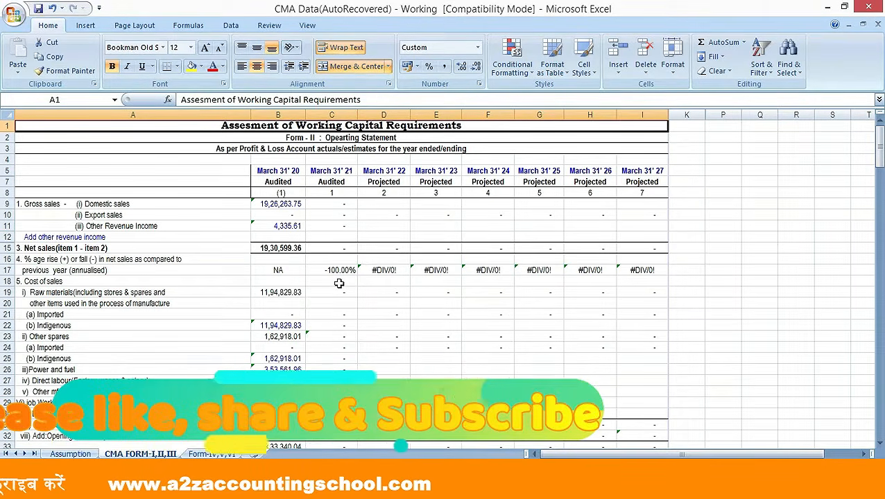
# Link March 31' 21 domestic sales in C9 to Revenue from Operations, cell D12 of the P&L sheet in the Balance-sheet-a2z-Accounting workbook
pyautogui.click(326, 204)
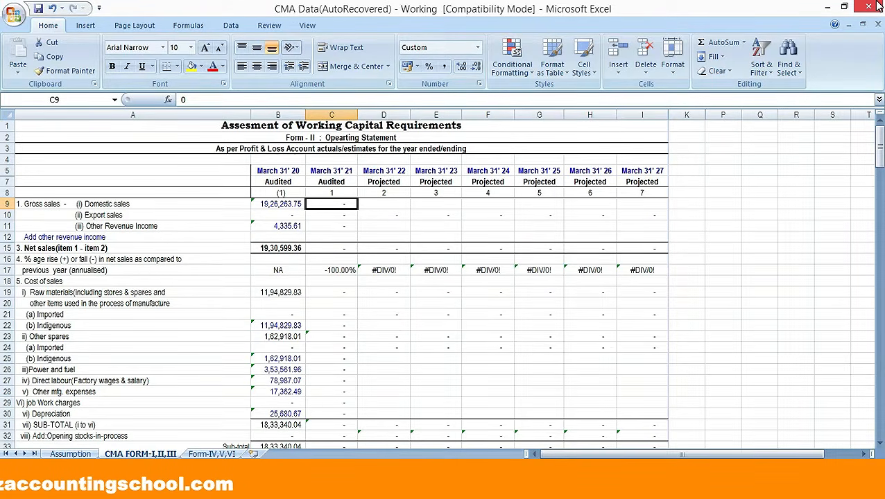
pyautogui.write('+')
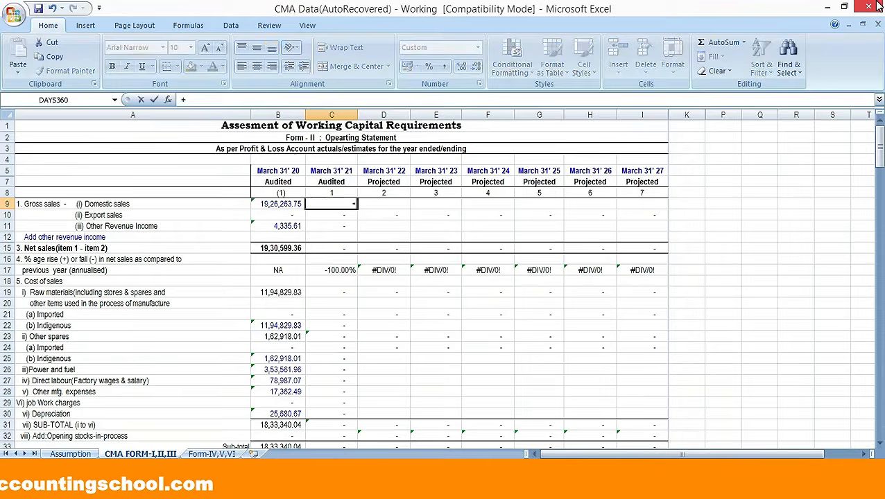
pyautogui.hotkey('alt', 'Tab')
pyautogui.hotkey('alt', 'Tab')
pyautogui.hotkey('alt', 'Tab')
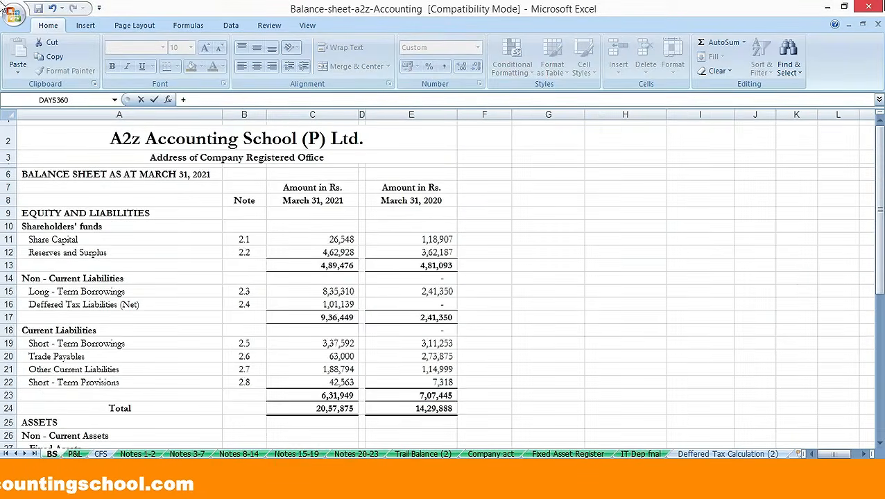
pyautogui.click(75, 454)
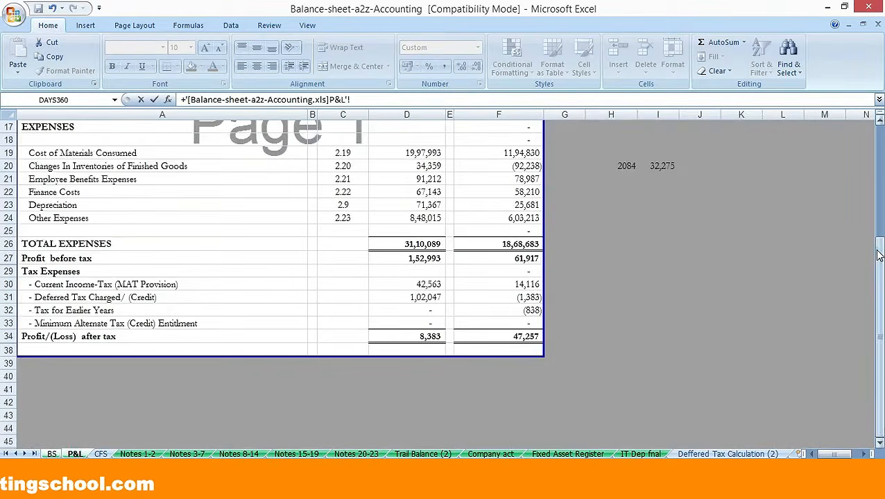
pyautogui.moveTo(880, 347); pyautogui.dragTo(879, 251)
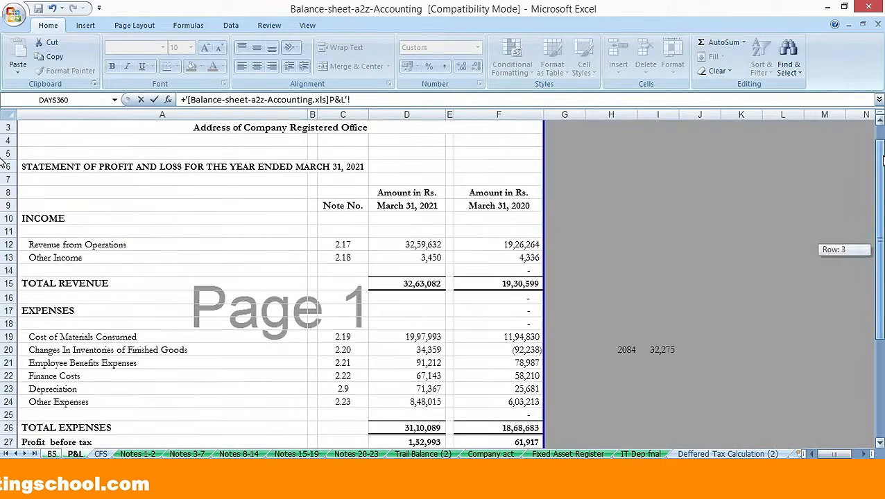
pyautogui.click(414, 247)
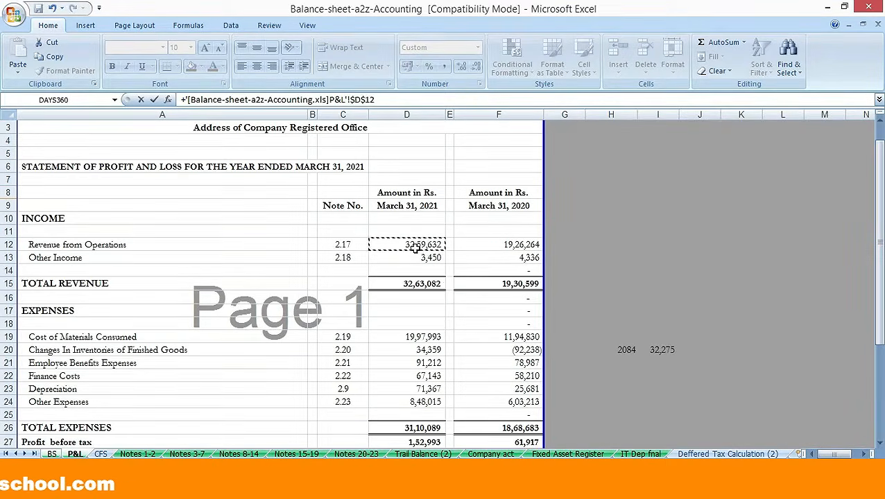
pyautogui.press('Return')
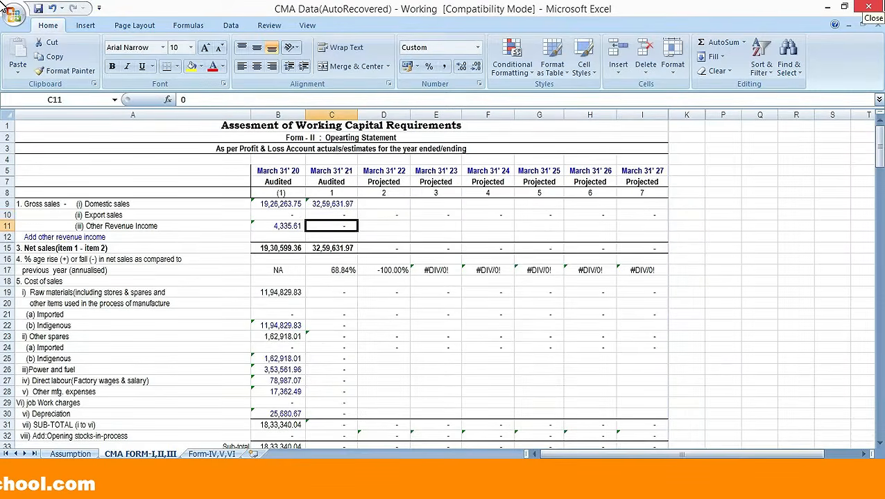
# Bring up the P&L sheet in the Balance-sheet-a2z-Accounting workbook and return to the CMA Data workbook
pyautogui.hotkey('ctrl', 'Tab')
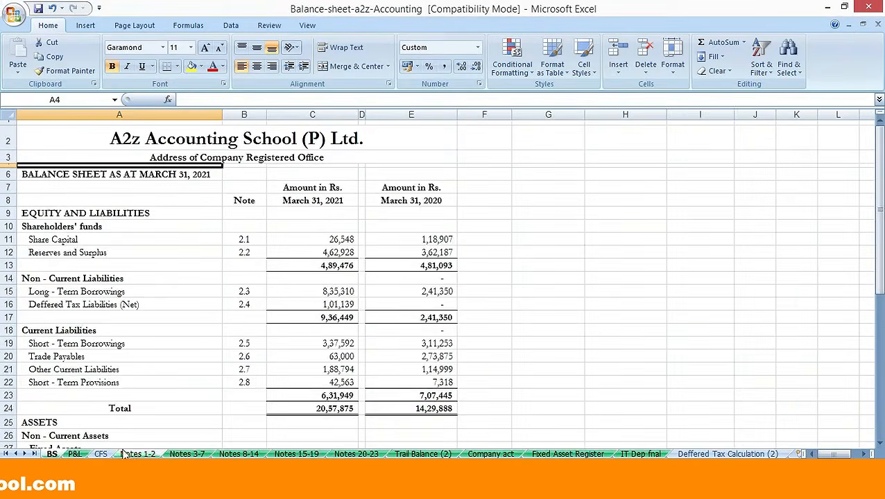
pyautogui.click(75, 454)
pyautogui.press('Down')
pyautogui.press('Down')
pyautogui.press('Down')
pyautogui.press('Down')
pyautogui.press('Down')
pyautogui.press('Down')
pyautogui.press('Left')
pyautogui.hotkey('ctrl', 'Tab')
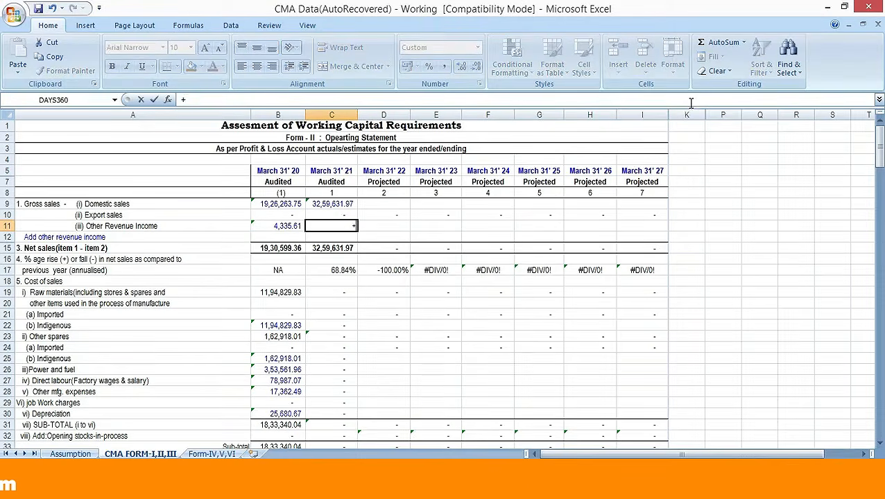
# Link March 31' 21 other revenue income in C11 to Other Income, cell D13 of the P&L sheet in the Balance-sheet-a2z-Accounting workbook
pyautogui.hotkey('ctrl', 'Tab')
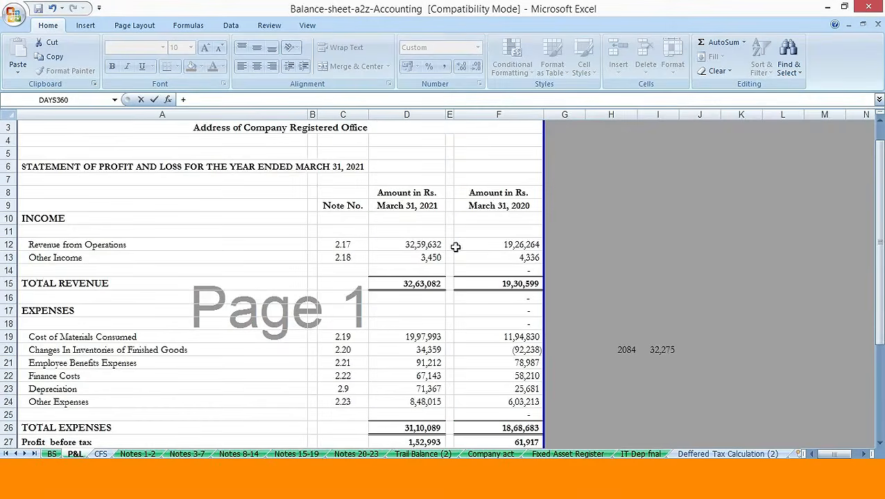
pyautogui.click(430, 257)
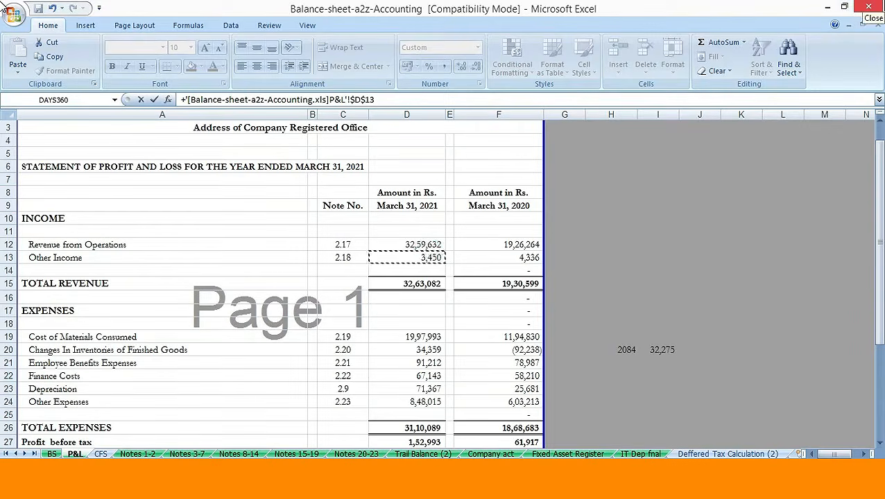
pyautogui.moveTo(882, 2)
pyautogui.press('Return')
pyautogui.press('Up')
pyautogui.press('Up')
pyautogui.press('Up')
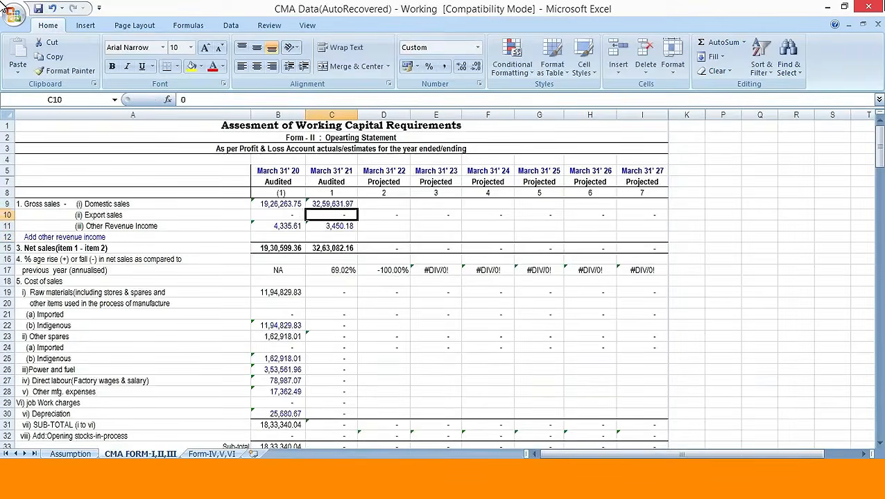
# Link March 31' 21 indigenous raw materials in C22 to Cost of Materials Consumed, cell D19 of the P&L sheet in the Balance-sheet-a2z-Accounting workbook
pyautogui.press('Down')
pyautogui.press('Down')
pyautogui.press('Down')
pyautogui.press('Down')
pyautogui.press('Down')
pyautogui.press('Down')
pyautogui.press('Down')
pyautogui.press('Down')
pyautogui.press('Down')
pyautogui.press('Down')
pyautogui.press('Down')
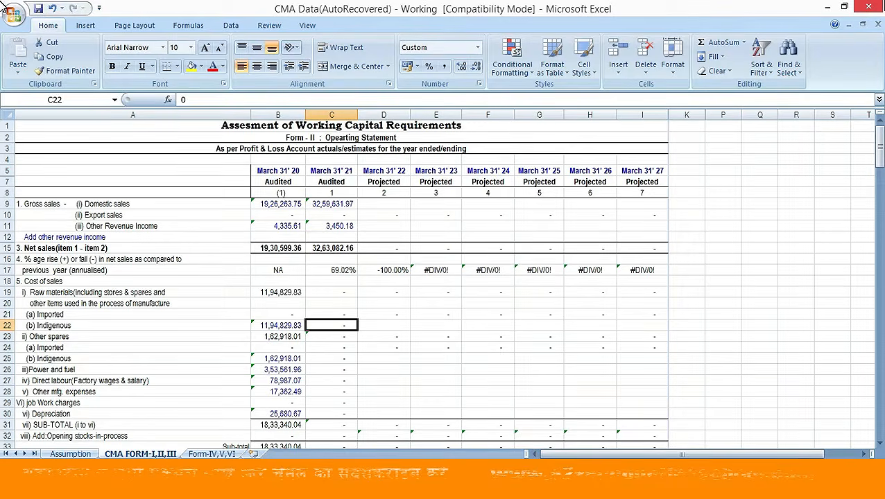
pyautogui.write('+')
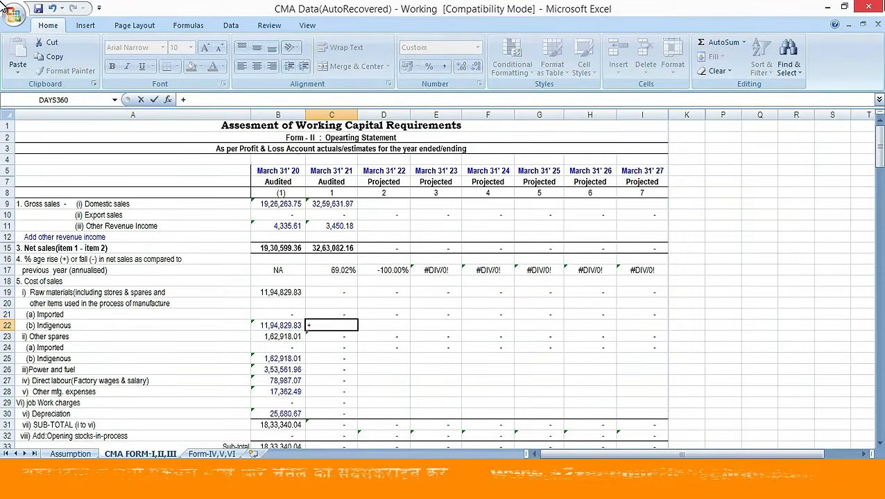
pyautogui.hotkey('alt', 'Tab')
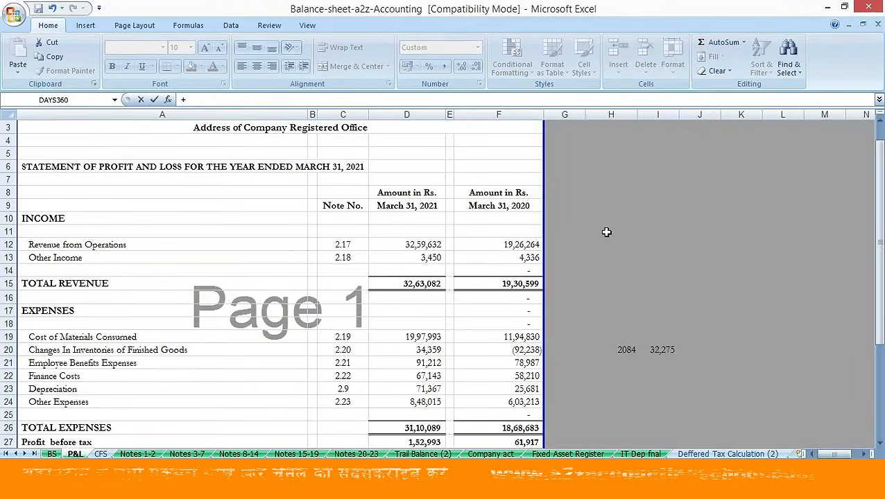
pyautogui.click(423, 336)
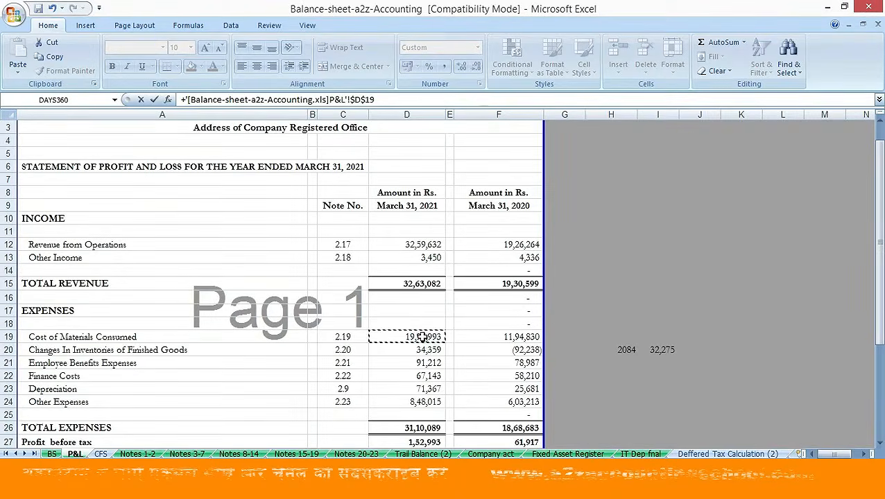
pyautogui.press('Return')
# Link March 31' 21 indigenous other spares in C25 to Store & Spares, cell C36 of the Notes 20-23 sheet in the Balance-sheet-a2z-Accounting workbook
pyautogui.press('Down')
pyautogui.press('Down')
pyautogui.press('Down')
pyautogui.press('Up')
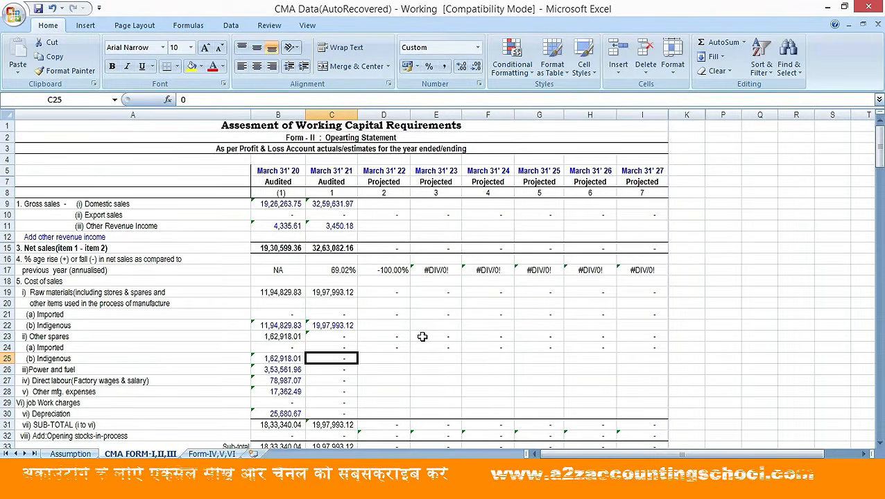
pyautogui.press('Left')
pyautogui.press('Left')
pyautogui.press('Right')
pyautogui.press('Right')
pyautogui.write('+')
pyautogui.hotkey('ctrl', 'Tab')
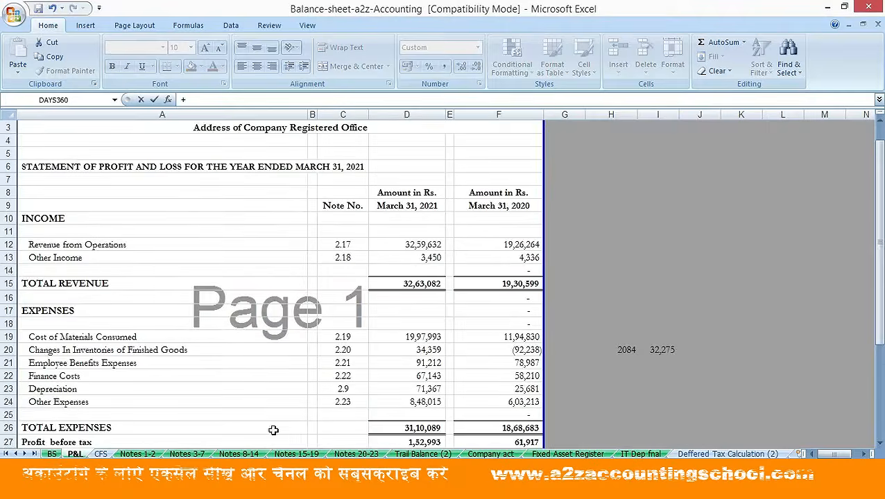
pyautogui.click(372, 454)
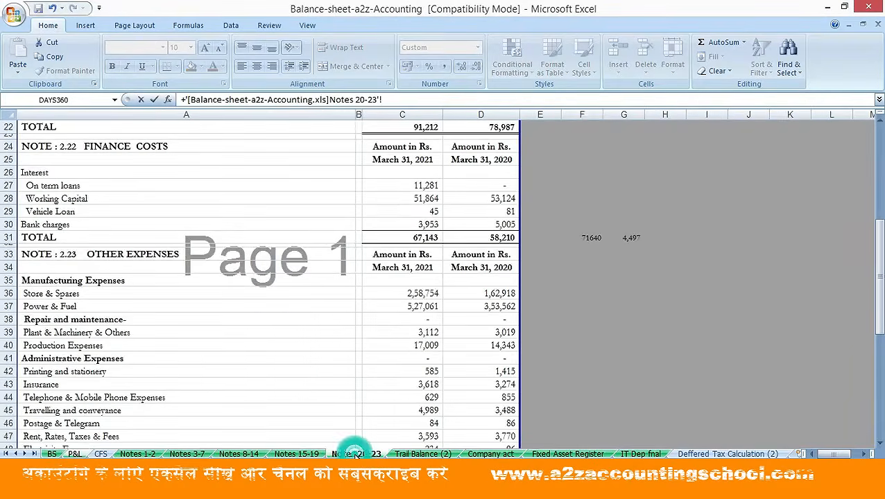
pyautogui.click(408, 295)
pyautogui.press('Return')
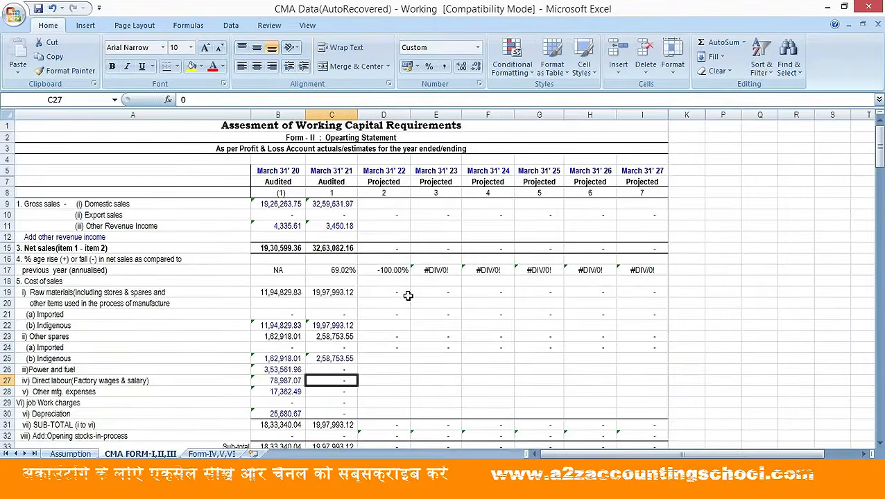
# Link March 31' 21 power and fuel in C26 to Power & Fuel, cell C37 of the Notes 20-23 sheet in the Balance-sheet-a2z-Accounting workbook
pyautogui.press('Up')
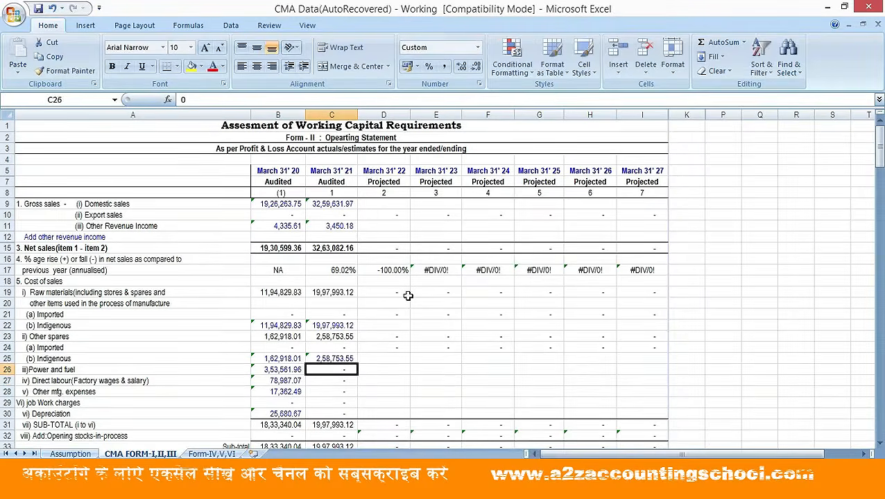
pyautogui.write('+')
pyautogui.hotkey('ctrl', 'Tab')
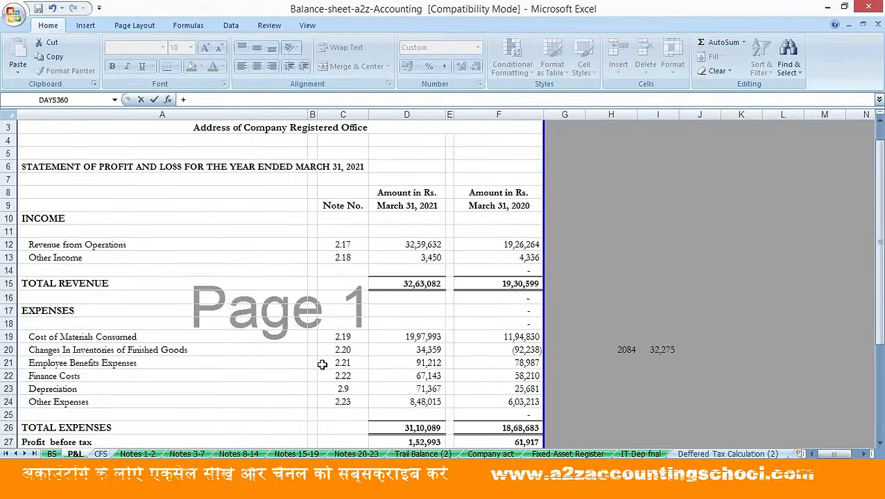
pyautogui.click(356, 454)
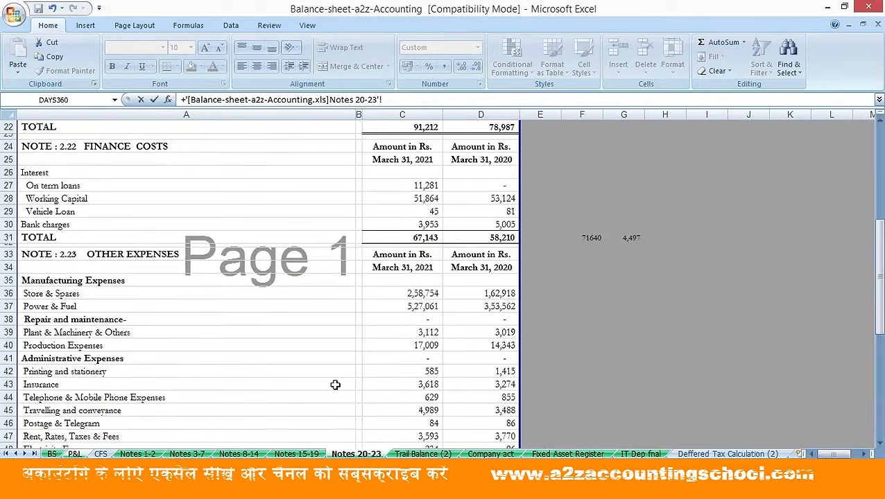
pyautogui.click(402, 307)
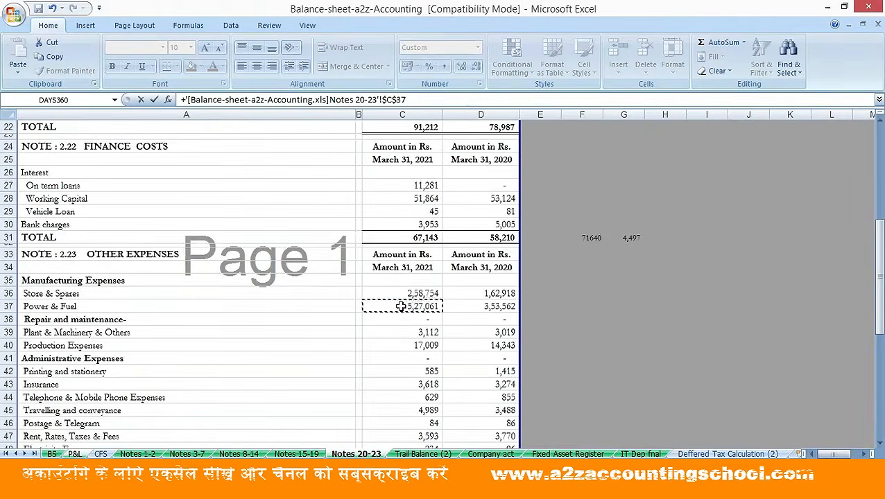
pyautogui.press('Return')
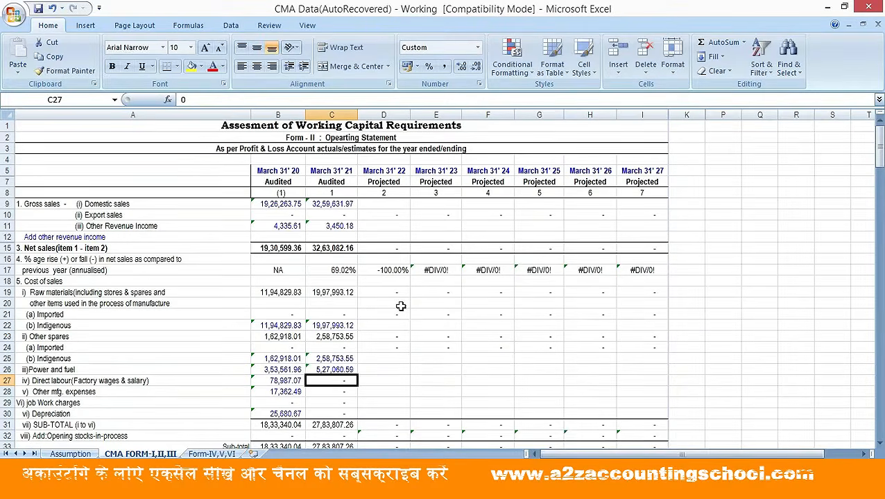
# Link March 31' 21 direct labour in C27 to Employee Benefits Expenses, cell D21 of the P&L sheet in the Balance-sheet-a2z-Accounting workbook
pyautogui.write('+')
pyautogui.hotkey('alt', 'Tab')
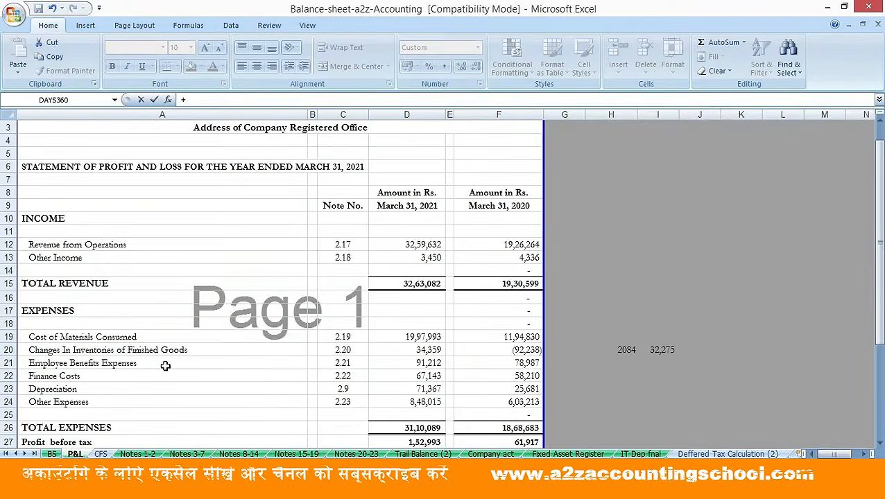
pyautogui.click(418, 365)
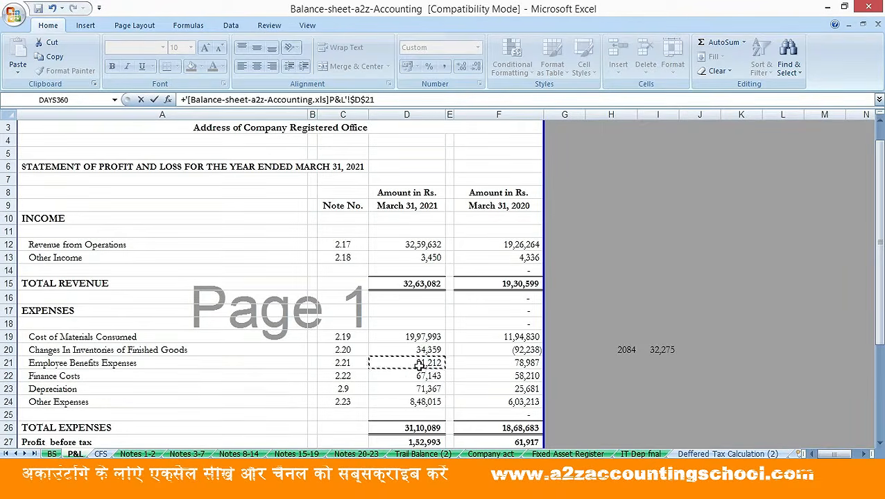
pyautogui.press('Return')
# Set March 31' 21 other mfg. expenses in C28 to Plant & Machinery & Others C39 plus Production Expenses C40 from the Balance-sheet workbook's Notes 20-23 sheet
pyautogui.write('+')
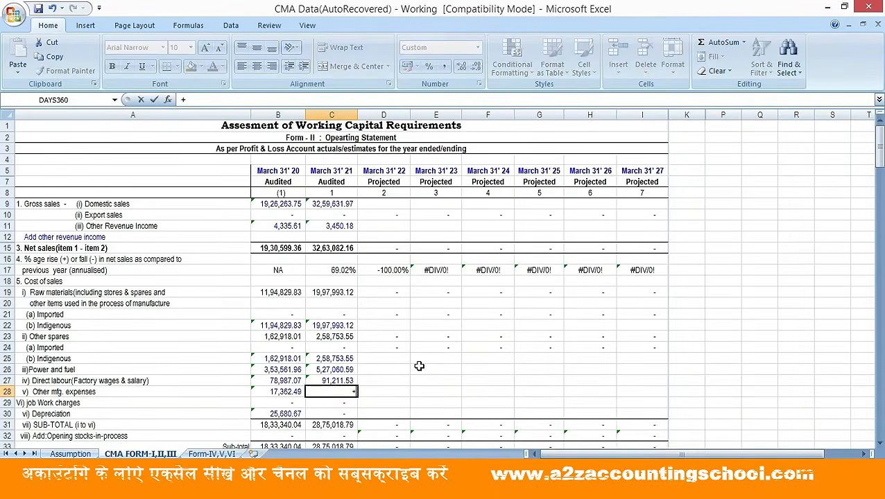
pyautogui.hotkey('ctrl', 'Tab')
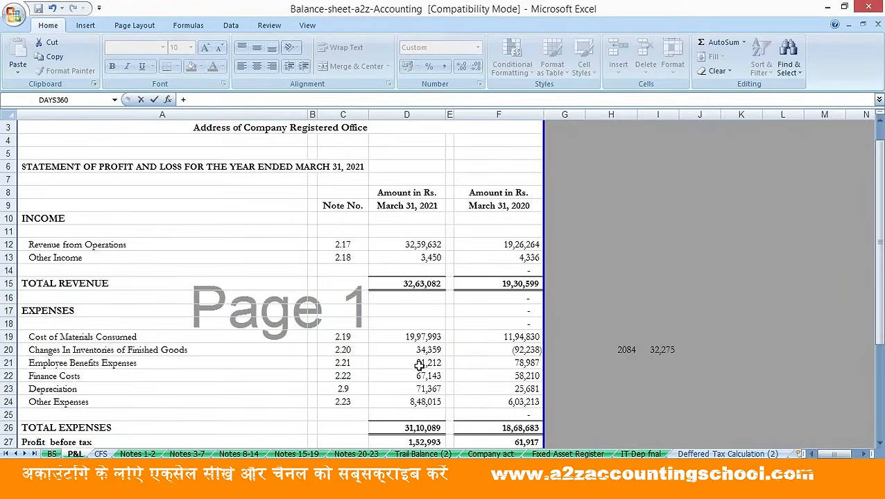
pyautogui.click(372, 454)
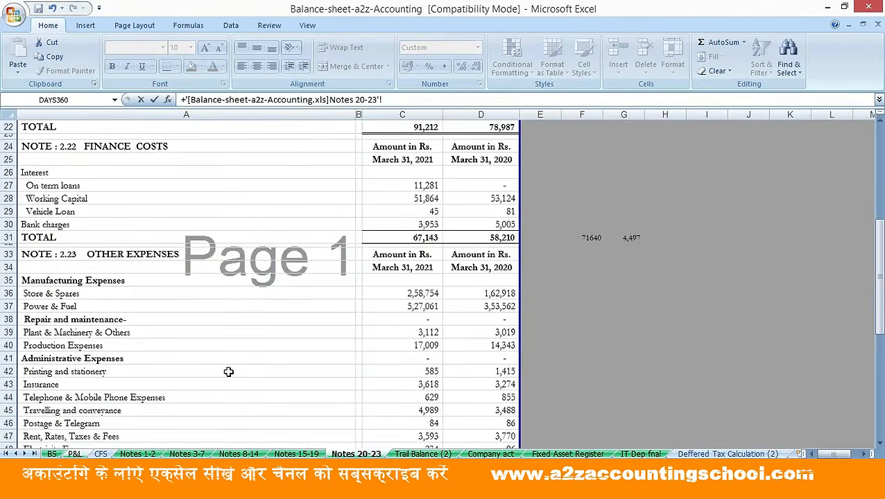
pyautogui.click(423, 332)
pyautogui.write('+')
pyautogui.click(412, 345)
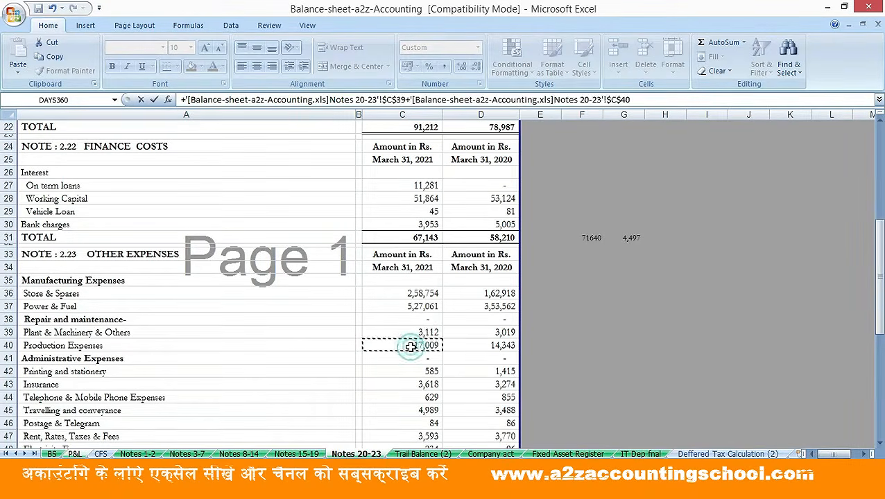
pyautogui.press('Return')
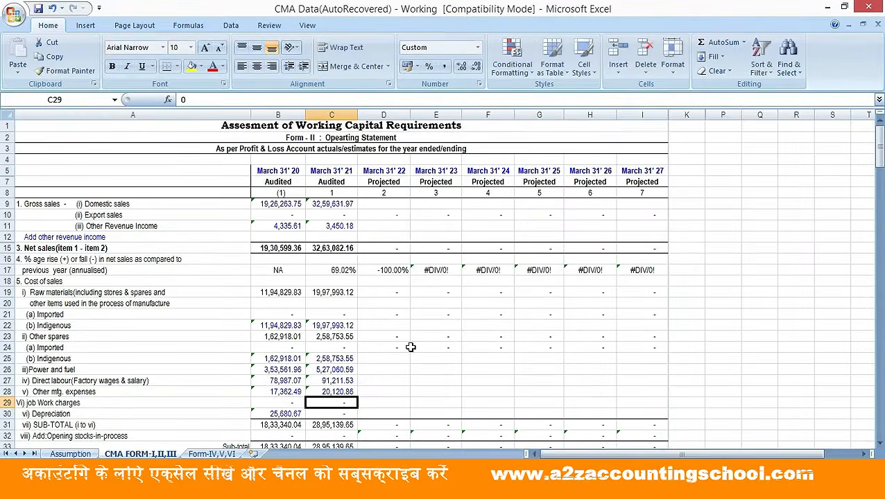
# Link March 31' 21 depreciation in C30 to Depreciation, cell D23 of the P&L sheet in the Balance-sheet-a2z-Accounting workbook
pyautogui.press('Down')
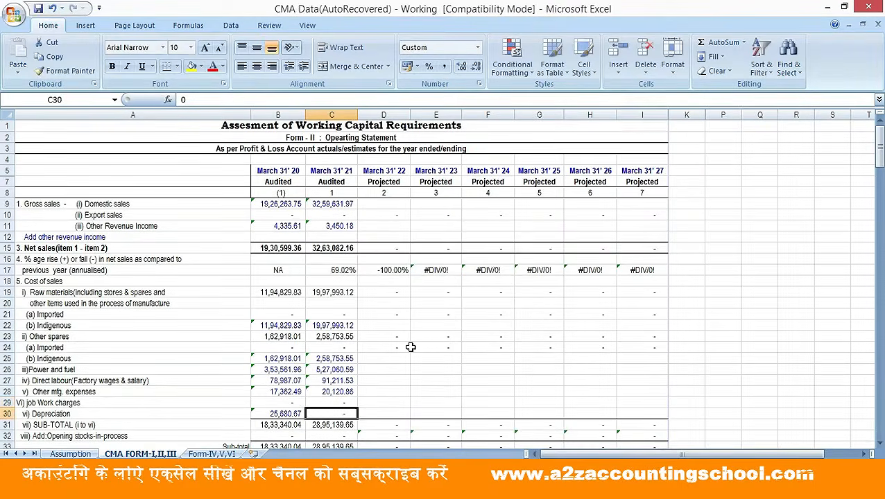
pyautogui.write('+')
pyautogui.hotkey('ctrl', 'Tab')
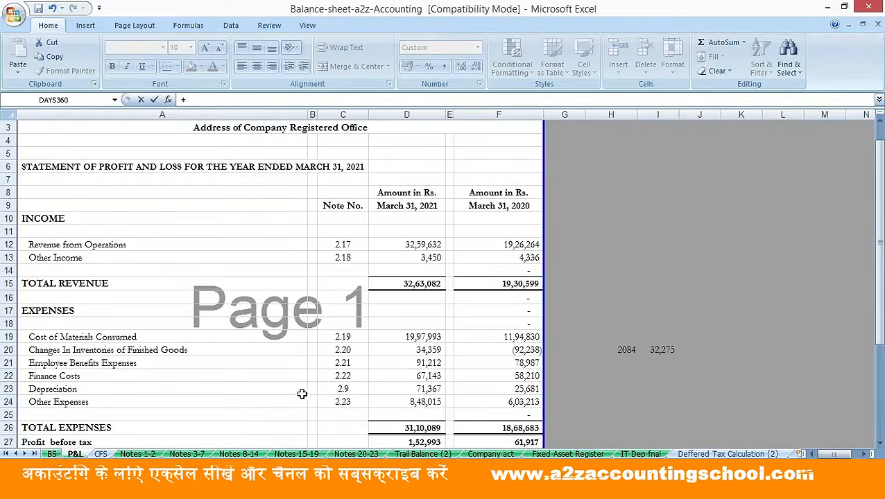
pyautogui.click(401, 388)
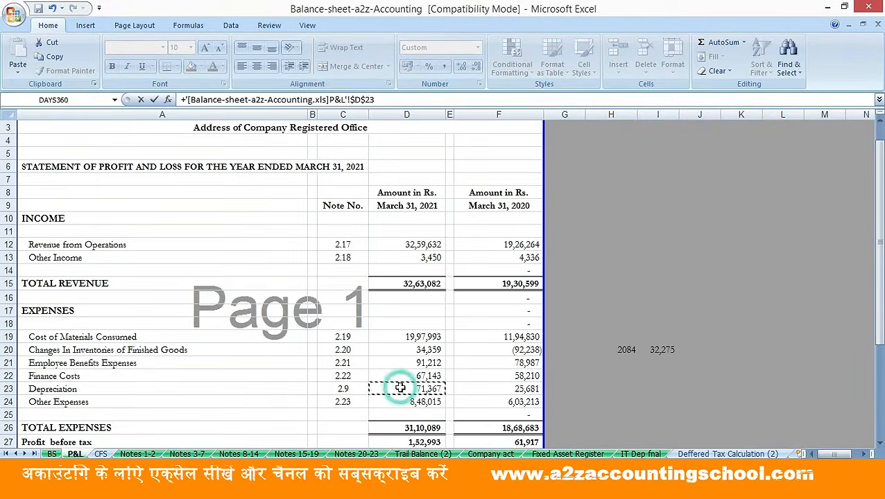
pyautogui.press('Return')
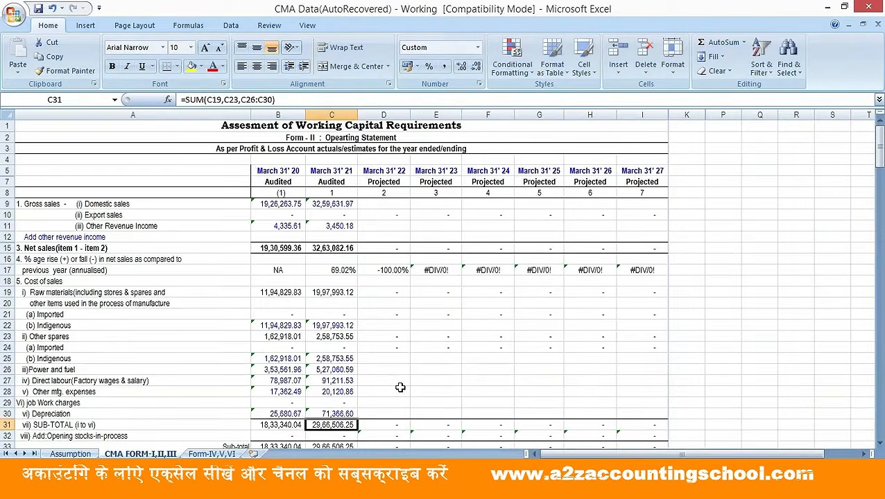
# Link the March 31' 21 opening stock of finished goods in C36 to the previous year's closing stock in B38
pyautogui.press('Down')
pyautogui.press('Down')
pyautogui.press('Down')
pyautogui.press('Down')
pyautogui.press('Down')
pyautogui.press('Down')
pyautogui.press('Down')
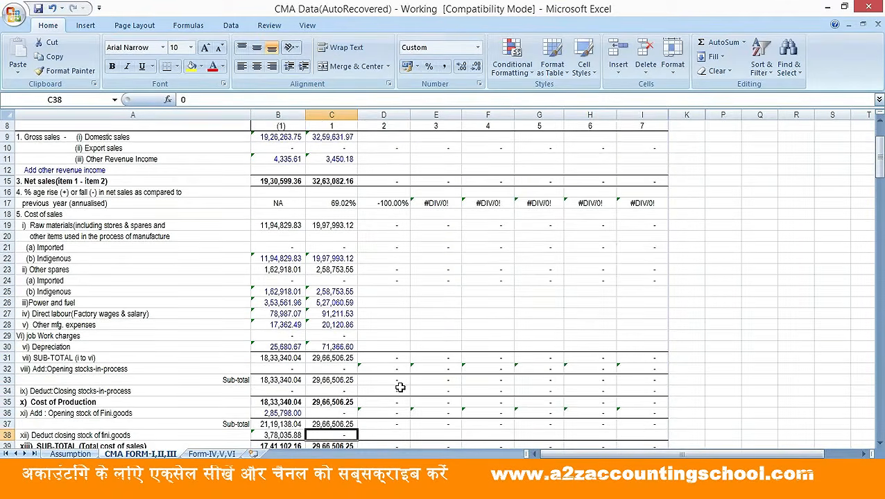
pyautogui.press('Up')
pyautogui.press('Up')
pyautogui.press('Up')
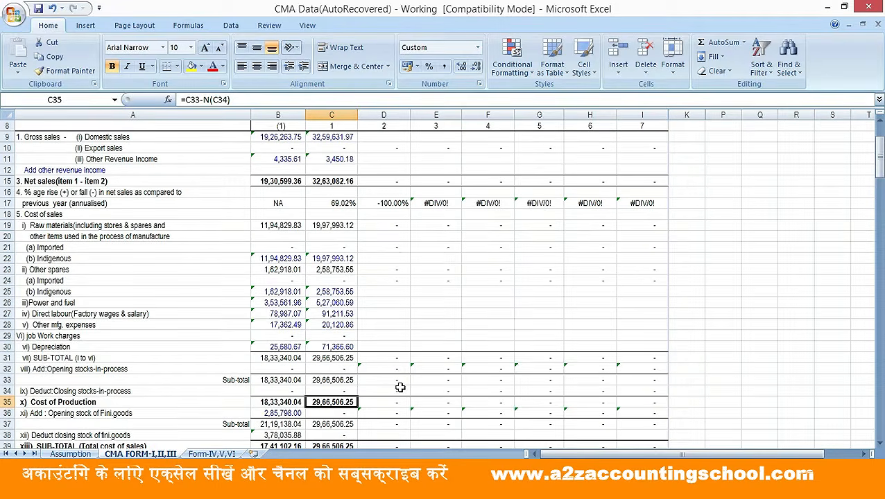
pyautogui.press('Down')
pyautogui.press('Down')
pyautogui.press('Down')
pyautogui.press('Down')
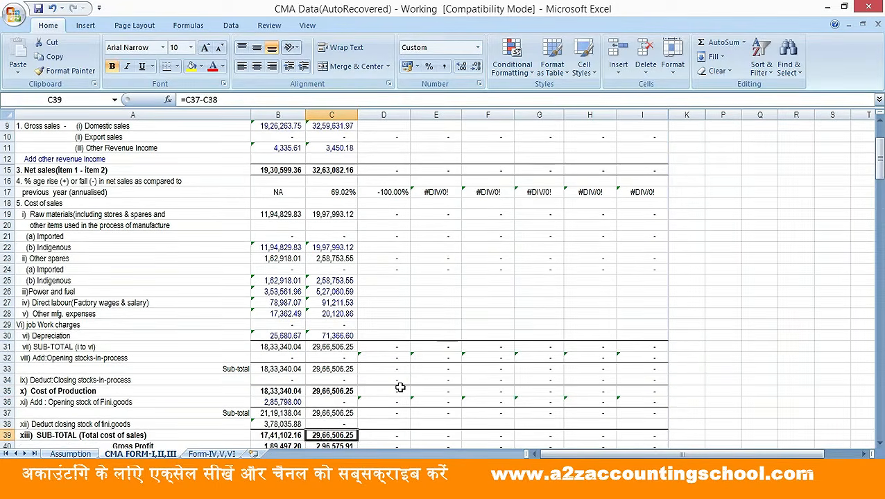
pyautogui.press('Up')
pyautogui.press('Up')
pyautogui.press('Up')
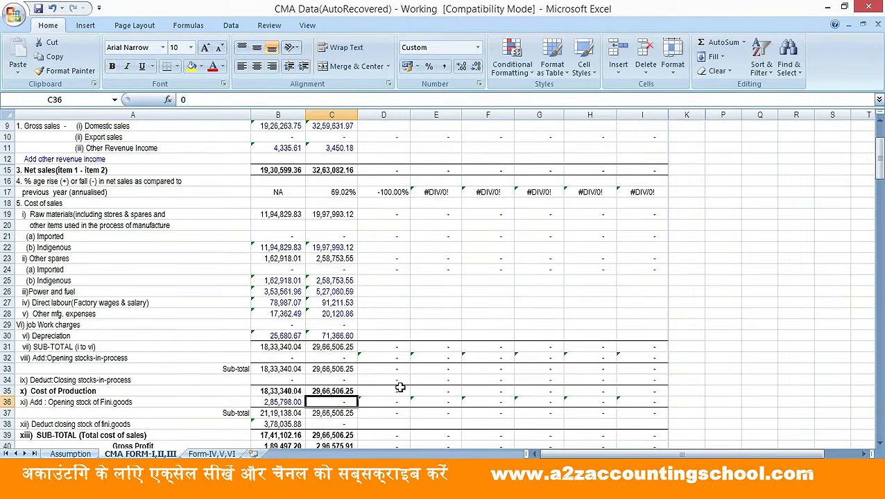
pyautogui.write('+')
pyautogui.press('Left')
pyautogui.press('Down')
pyautogui.press('Down')
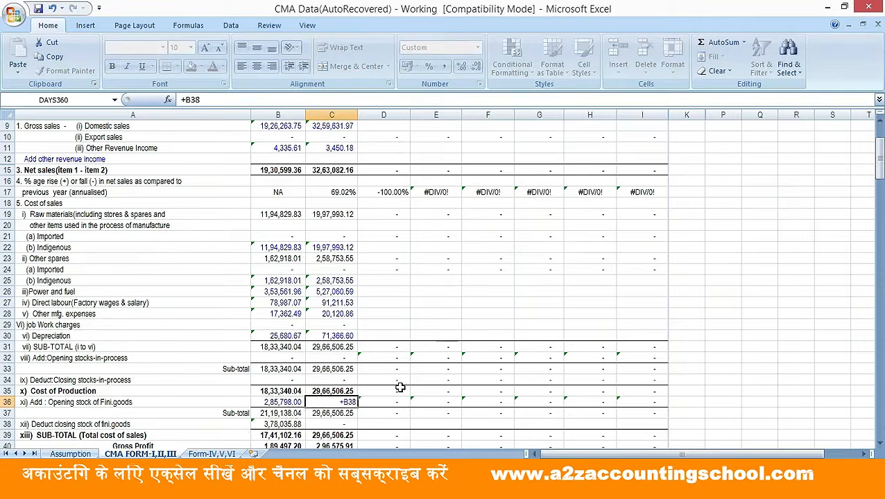
pyautogui.press('Return')
# Compare the opening stock in C36 with the Finished Goods figures in Note 2.13 on the Notes 8-14 sheet of the Balance-sheet-a2z-Accounting workbook
pyautogui.press('Up')
pyautogui.hotkey('alt', 'Tab')
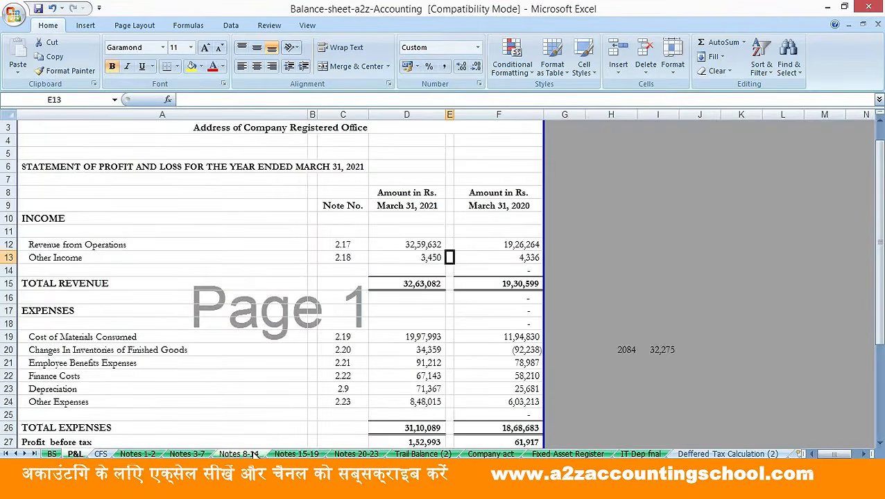
pyautogui.click(255, 454)
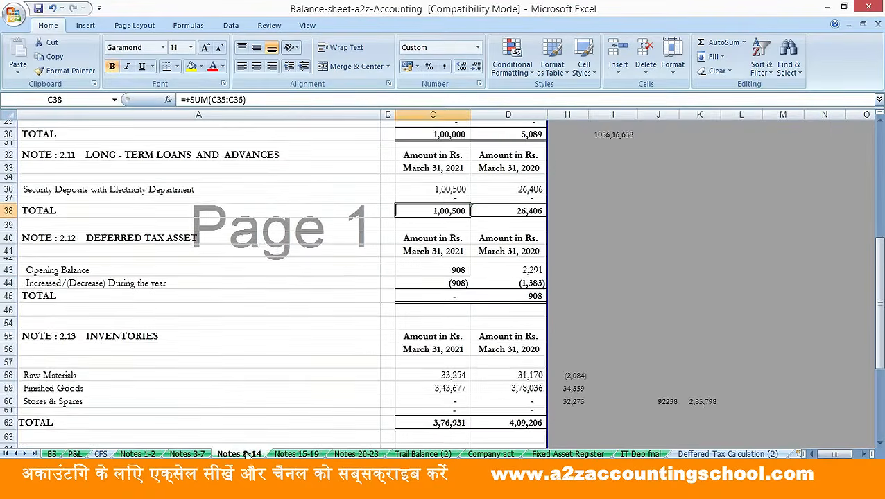
pyautogui.click(445, 389)
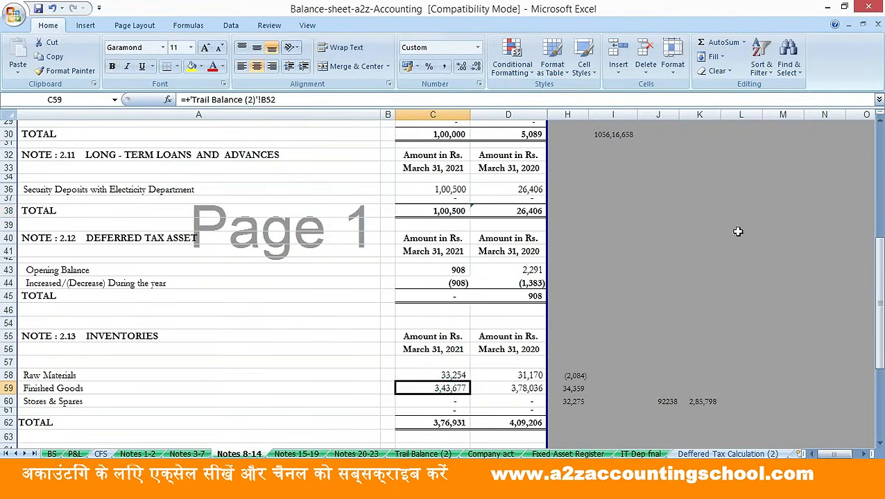
pyautogui.hotkey('alt', 'Tab')
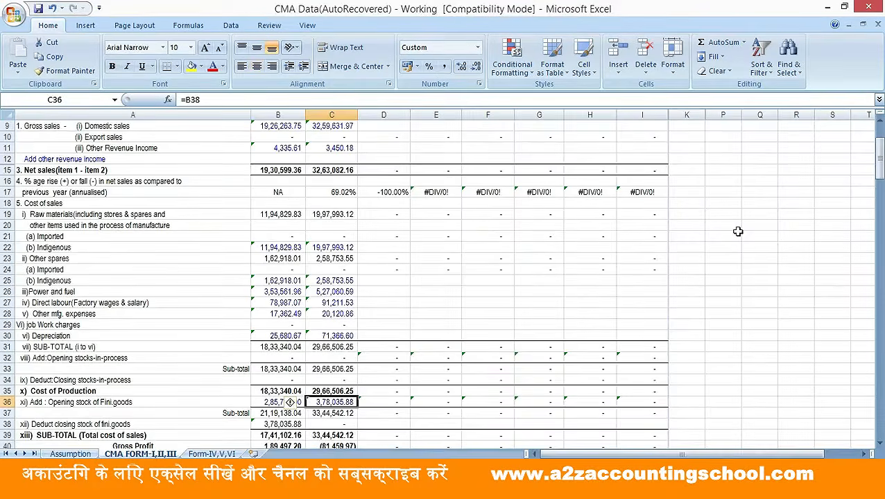
pyautogui.hotkey('alt', 'Tab')
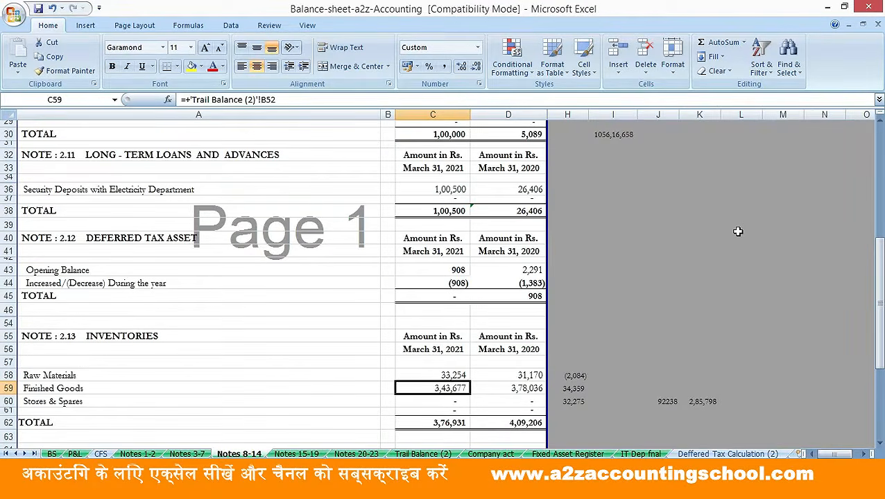
pyautogui.press('Right')
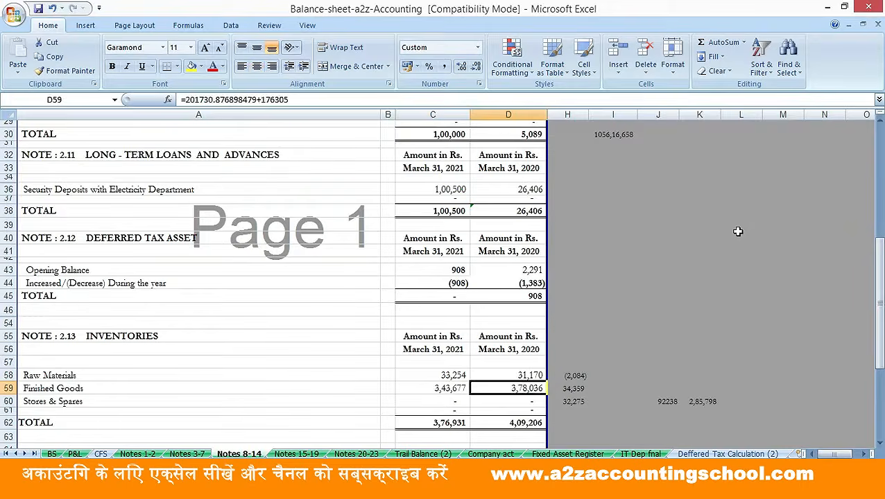
# Link the March 31' 21 closing stock of finished goods in C38 to Finished Goods, cell C59 of Notes 8-14 in the Balance-sheet-a2z-Accounting workbook
pyautogui.hotkey('alt', 'Tab')
pyautogui.press('Down')
pyautogui.press('Down')
pyautogui.press('Down')
pyautogui.press('Down')
pyautogui.press('Down')
pyautogui.press('Up')
pyautogui.press('Up')
pyautogui.press('Up')
pyautogui.write('+')
pyautogui.hotkey('alt', 'Tab')
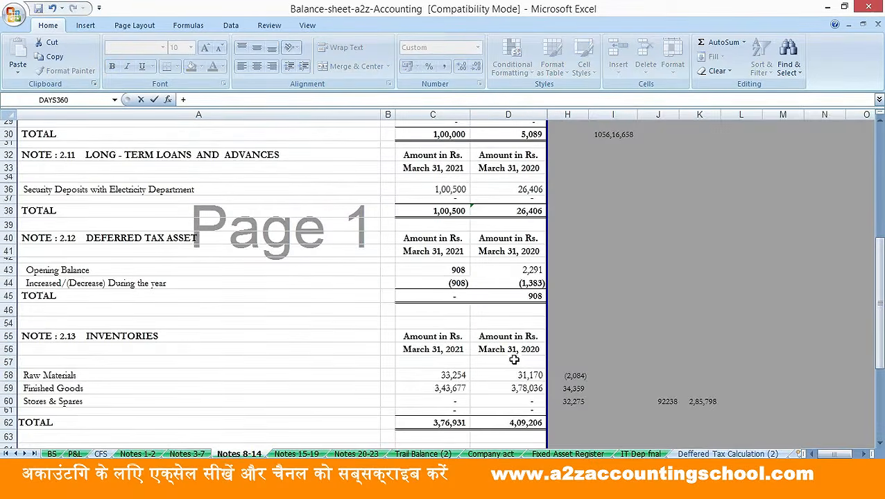
pyautogui.click(449, 389)
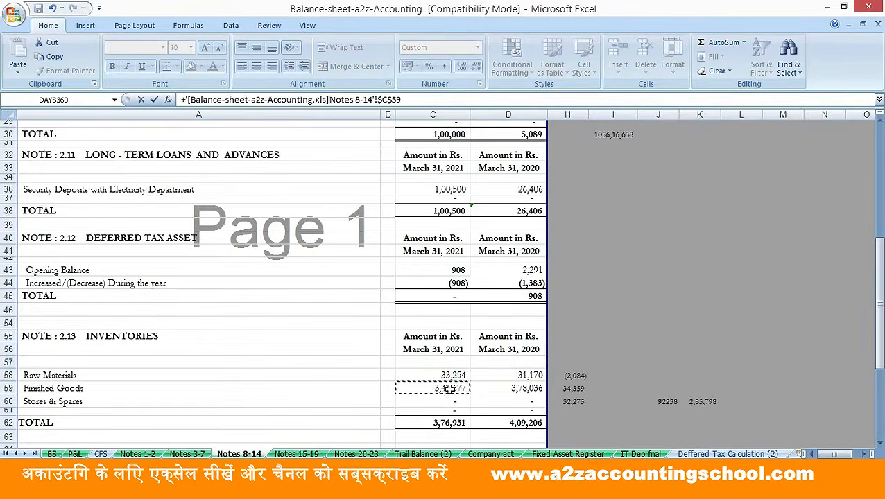
pyautogui.press('Return')
# Start the March 31' 21 selling, general & adm. expenses formula in C41 with the Other Expenses total, C64 of the Balance-sheet workbook's Notes 20-23 sheet
pyautogui.press('Down')
pyautogui.press('Down')
pyautogui.press('Down')
pyautogui.press('Down')
pyautogui.press('Down')
pyautogui.press('Up')
pyautogui.press('Up')
pyautogui.press('Up')
pyautogui.write('+')
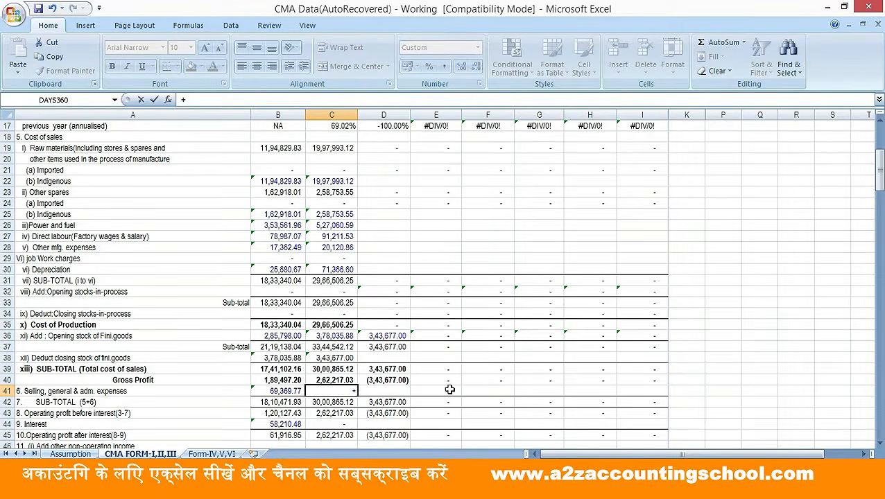
pyautogui.hotkey('ctrl', 'Tab')
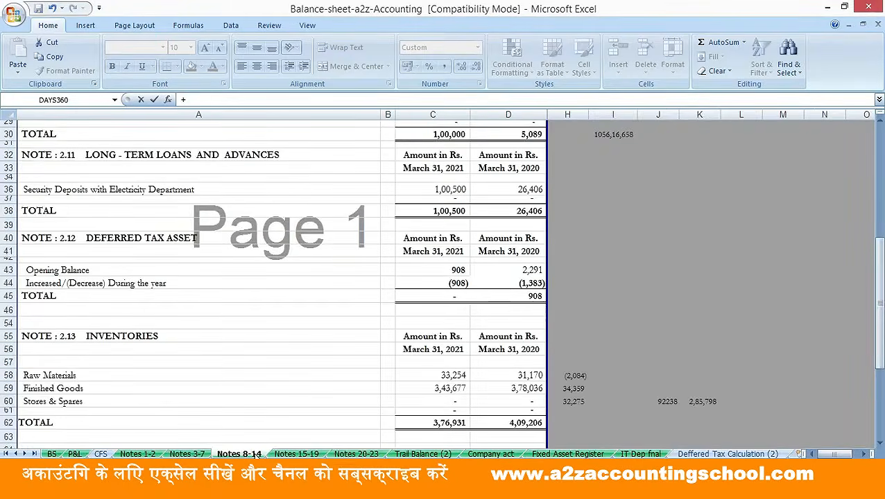
pyautogui.click(358, 454)
pyautogui.click(403, 421)
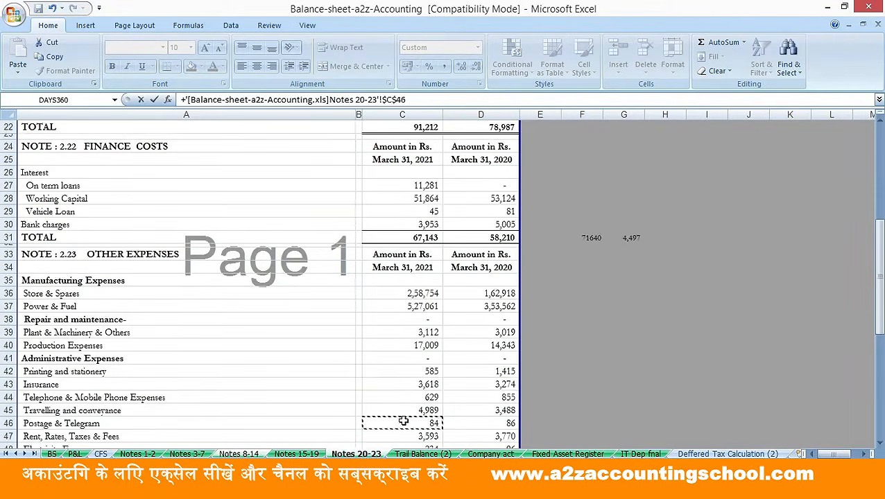
pyautogui.press('Down')
pyautogui.press('Down')
pyautogui.press('Down')
pyautogui.press('Down')
pyautogui.press('Down')
pyautogui.press('Down')
pyautogui.press('Down')
pyautogui.press('Down')
pyautogui.press('Down')
pyautogui.press('Down')
pyautogui.press('Down')
pyautogui.press('Down')
pyautogui.press('Down')
pyautogui.press('Down')
pyautogui.press('Down')
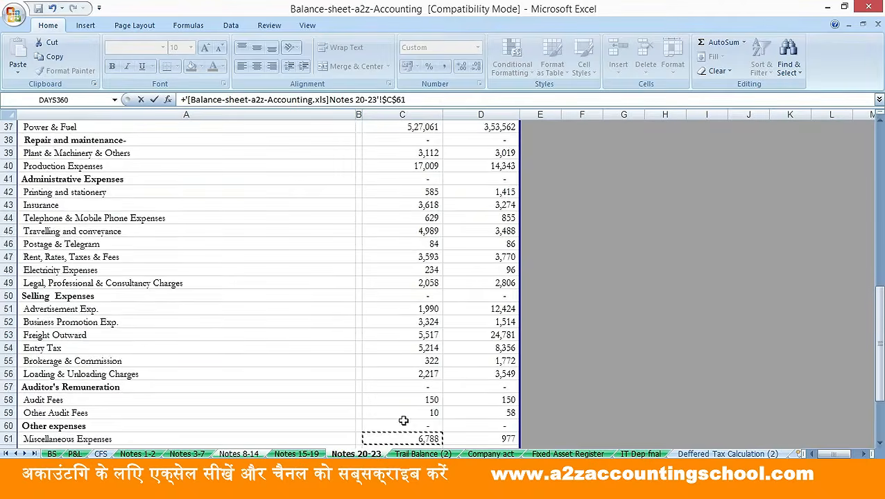
pyautogui.press('Down')
pyautogui.press('Down')
pyautogui.press('Down')
pyautogui.press('Down')
pyautogui.press('Down')
pyautogui.press('Down')
pyautogui.press('Down')
pyautogui.press('Down')
pyautogui.press('Up')
pyautogui.press('Up')
pyautogui.press('Up')
pyautogui.press('Up')
pyautogui.press('Up')
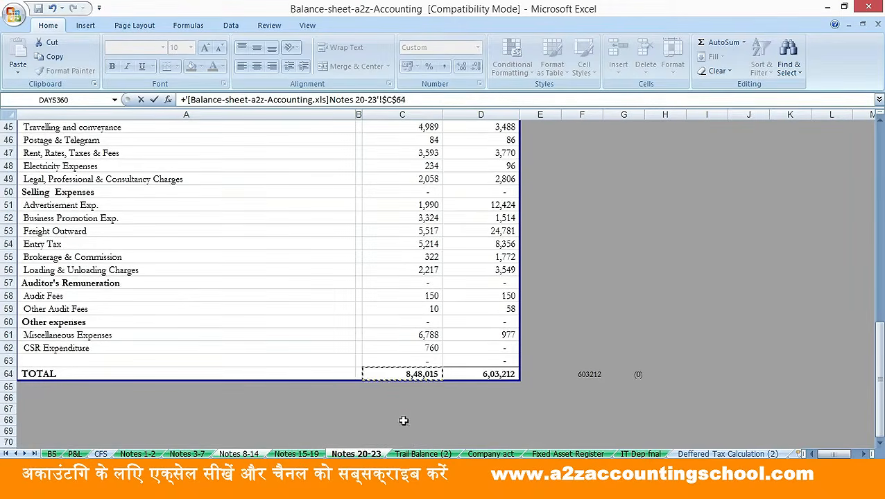
# Complete the C41 formula by subtracting Store & Spares C36, Power & Fuel C37, Plant & Machinery & Others C39 and Production Expenses C40 on Notes 20-23
pyautogui.write('-')
pyautogui.press('Left')
pyautogui.press('Left')
pyautogui.press('Up')
pyautogui.press('Up')
pyautogui.press('Up')
pyautogui.press('Up')
pyautogui.press('Up')
pyautogui.press('Up')
pyautogui.press('Up')
pyautogui.press('Up')
pyautogui.press('Up')
pyautogui.press('Up')
pyautogui.press('Up')
pyautogui.press('Up')
pyautogui.press('Up')
pyautogui.press('Up')
pyautogui.press('Up')
pyautogui.press('Up')
pyautogui.press('Up')
pyautogui.press('Up')
pyautogui.press('Up')
pyautogui.press('Up')
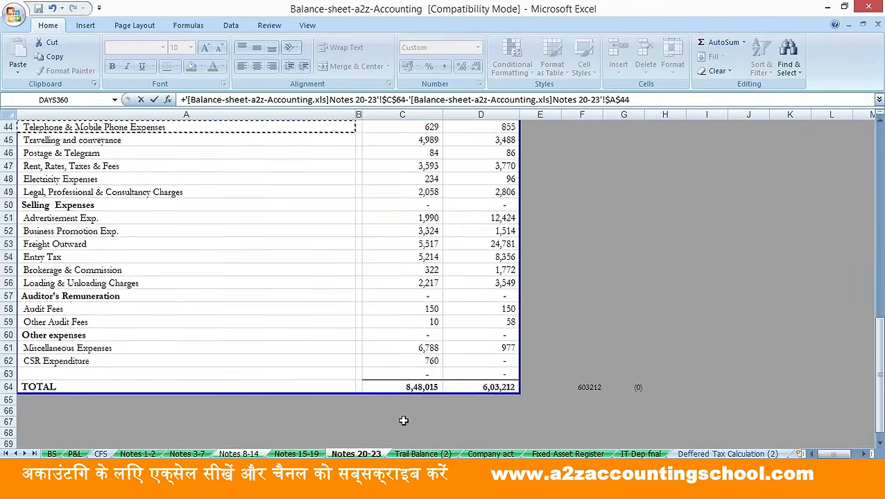
pyautogui.press('Down')
pyautogui.press('Down')
pyautogui.press('Down')
pyautogui.press('Down')
pyautogui.press('Down')
pyautogui.press('Down')
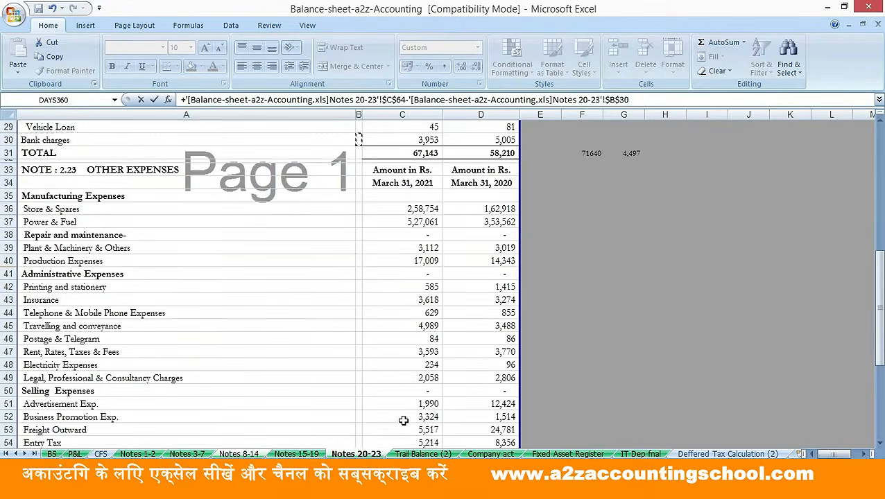
pyautogui.press('Right')
pyautogui.press('Right')
pyautogui.write('-')
pyautogui.click(412, 223)
pyautogui.write('-')
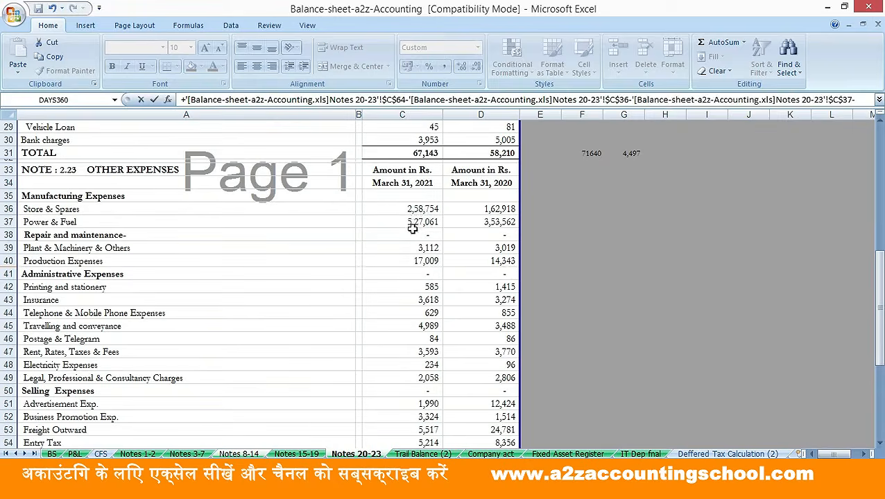
pyautogui.click(413, 249)
pyautogui.write('-')
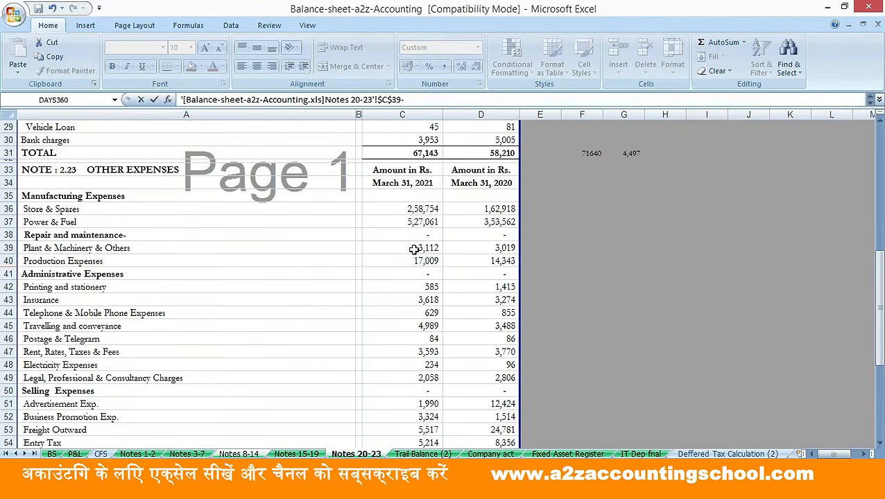
pyautogui.click(414, 262)
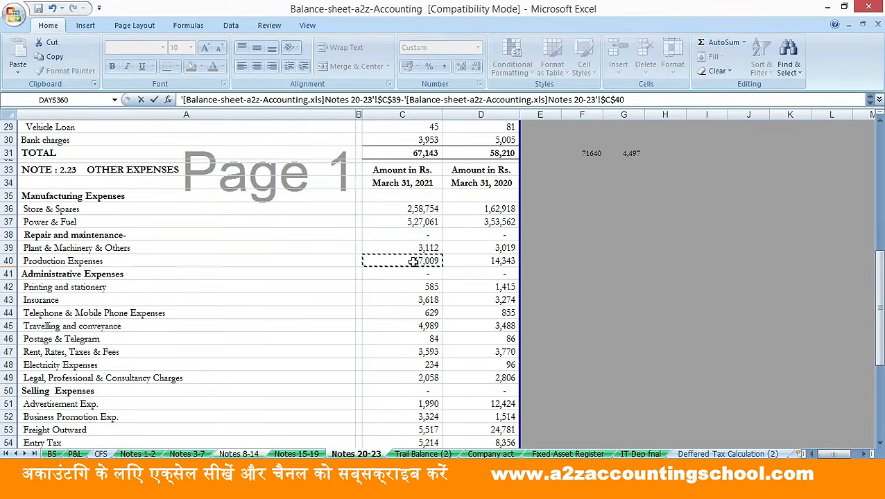
pyautogui.press('Return')
# Link March 31' 21 interest in C44 to Finance Costs, cell D22 of the P&L sheet in the Balance-sheet-a2z-Accounting workbook
pyautogui.press('Down')
pyautogui.press('Down')
pyautogui.press('Down')
pyautogui.press('Down')
pyautogui.press('Up')
pyautogui.press('Up')
pyautogui.write('+')
pyautogui.hotkey('ctrl', 'Tab')
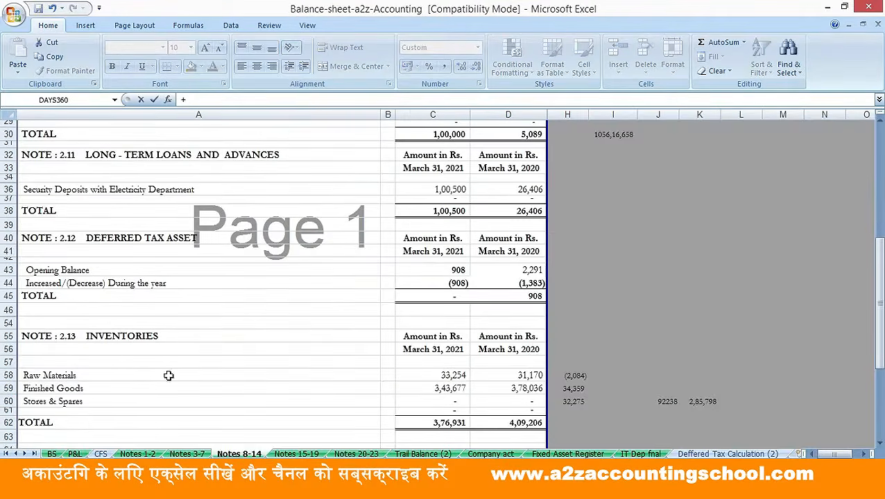
pyautogui.click(75, 445)
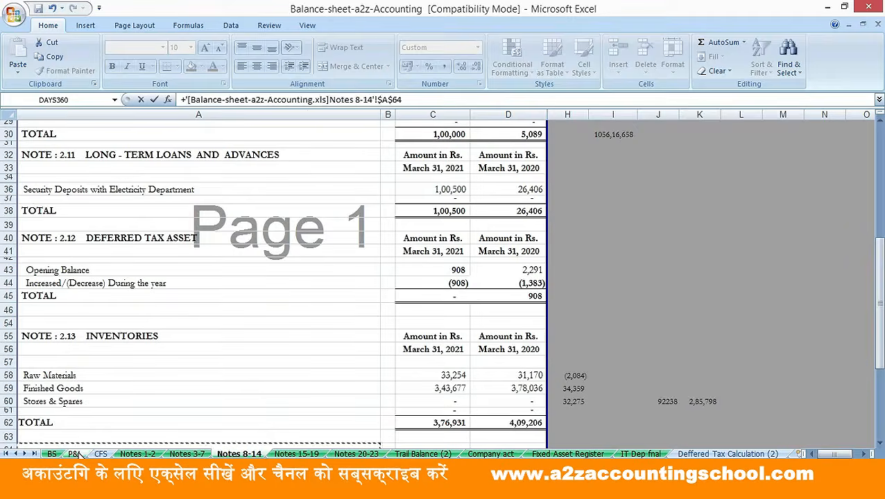
pyautogui.click(74, 454)
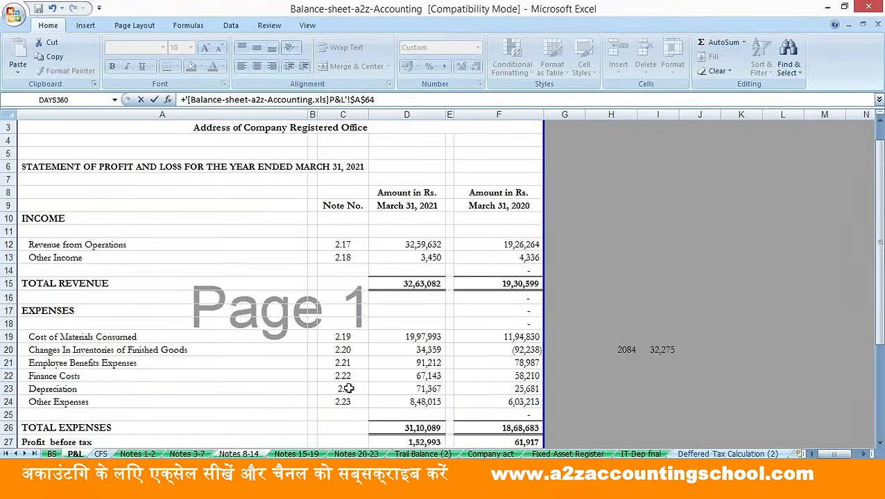
pyautogui.click(422, 375)
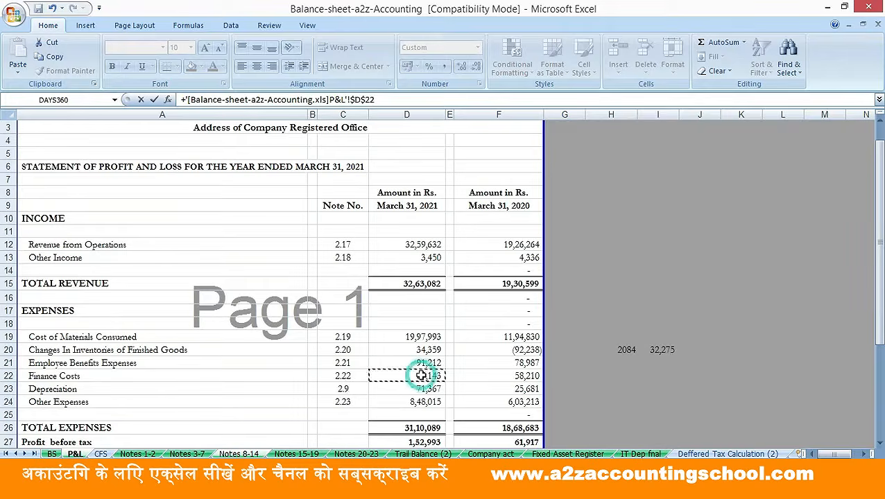
pyautogui.press('Left')
pyautogui.press('Left')
pyautogui.press('Left')
pyautogui.press('Right')
pyautogui.press('Right')
pyautogui.press('Right')
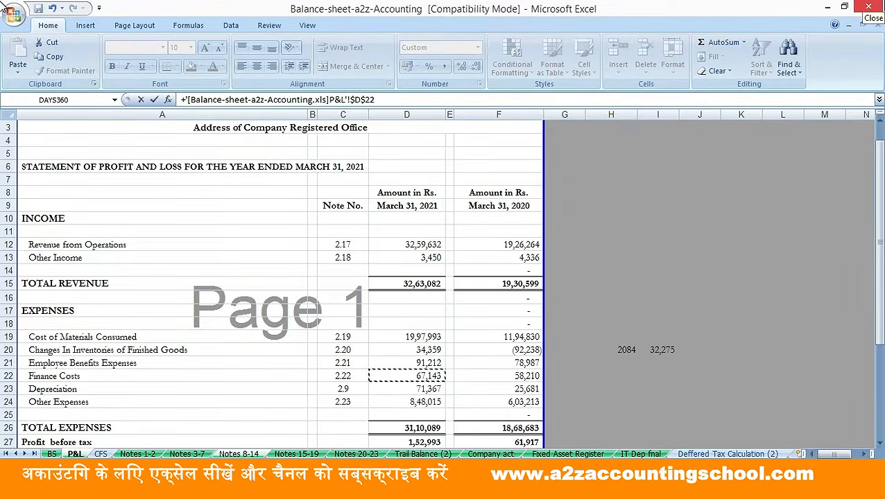
pyautogui.press('Return')
# Review the March 31' 21 column of the operating statement from the interest row down to the retained profit percentage
pyautogui.press('Down')
pyautogui.press('Down')
pyautogui.press('Down')
pyautogui.press('Down')
pyautogui.press('Down')
pyautogui.press('Down')
pyautogui.press('Down')
pyautogui.press('Down')
pyautogui.press('Down')
pyautogui.press('Down')
pyautogui.press('Down')
pyautogui.press('Down')
pyautogui.press('Down')
pyautogui.press('Down')
pyautogui.press('Down')
pyautogui.press('Down')
pyautogui.press('Down')
pyautogui.press('Down')
pyautogui.press('Down')
pyautogui.press('Down')
pyautogui.press('Down')
pyautogui.press('Down')
pyautogui.press('Down')
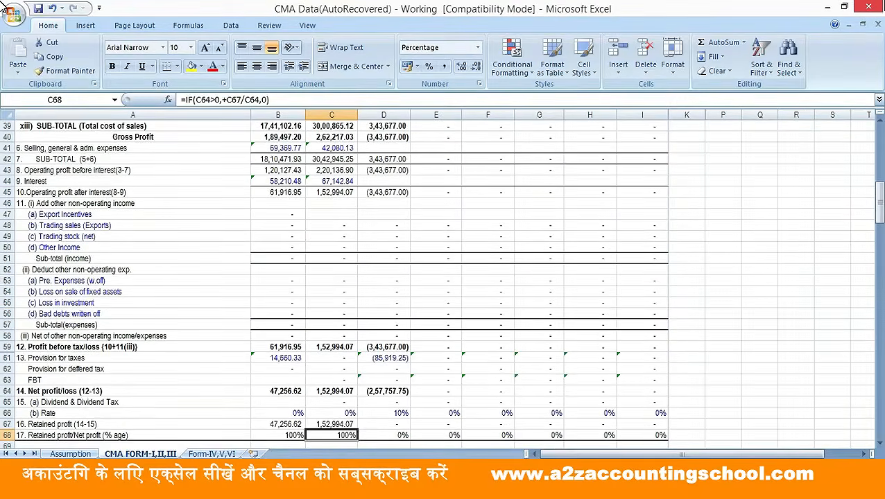
pyautogui.press('Up')
pyautogui.press('Up')
pyautogui.press('Up')
pyautogui.press('Up')
pyautogui.press('Up')
pyautogui.press('Up')
pyautogui.press('Up')
pyautogui.press('Up')
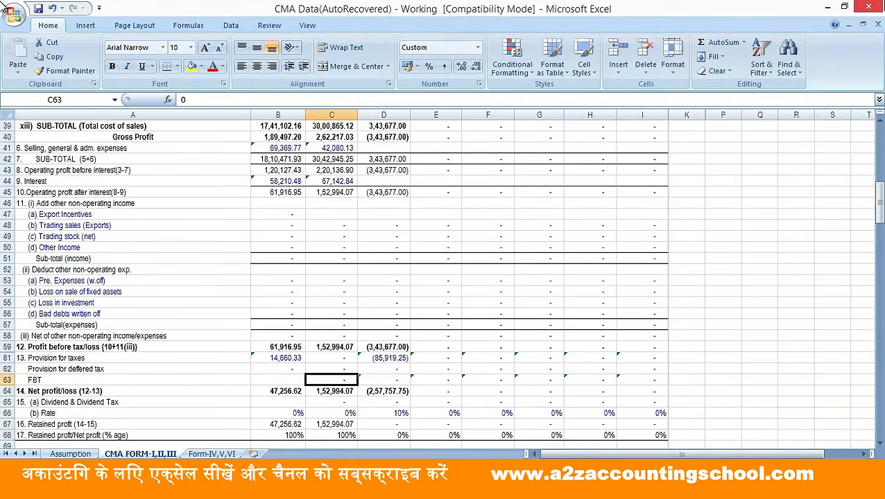
# Compare March 31' 21 profit before tax in C59 with Profit before tax in D27 of the Balance-sheet workbook's P&L sheet
pyautogui.hotkey('ctrl', 'Tab')
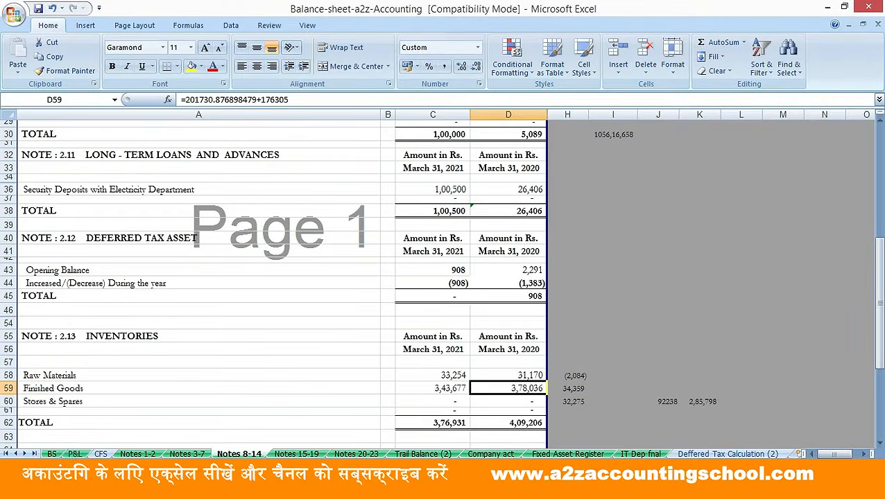
pyautogui.click(75, 454)
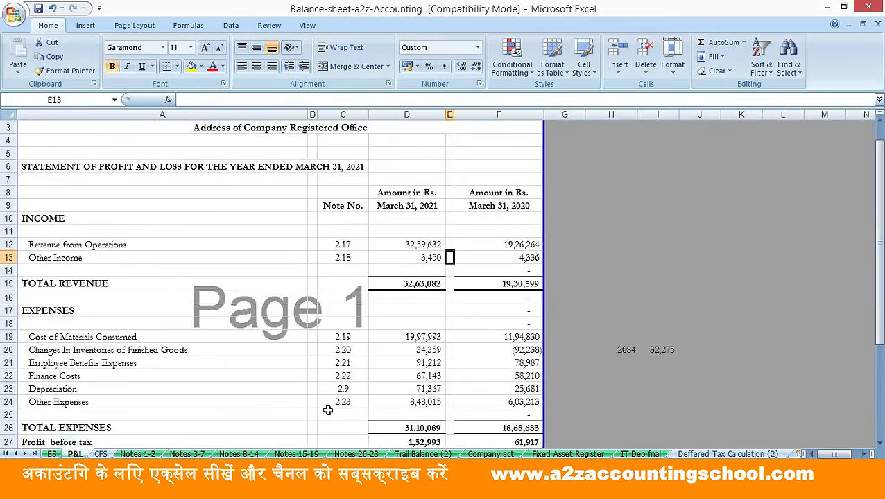
pyautogui.click(436, 377)
pyautogui.press('Down')
pyautogui.press('Down')
pyautogui.press('Down')
pyautogui.press('Down')
pyautogui.press('Down')
pyautogui.press('Down')
pyautogui.press('Down')
pyautogui.press('Down')
pyautogui.press('Down')
pyautogui.press('Down')
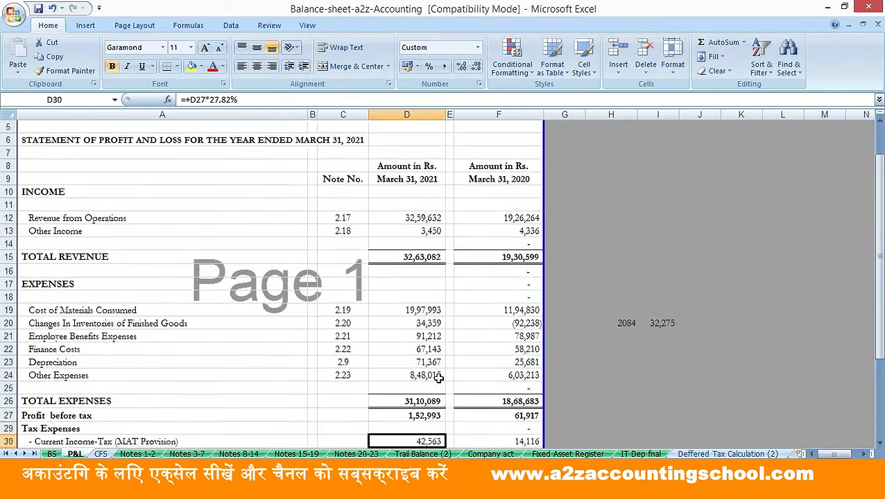
pyautogui.press('Up')
pyautogui.press('Up')
pyautogui.press('Up')
pyautogui.press('Up')
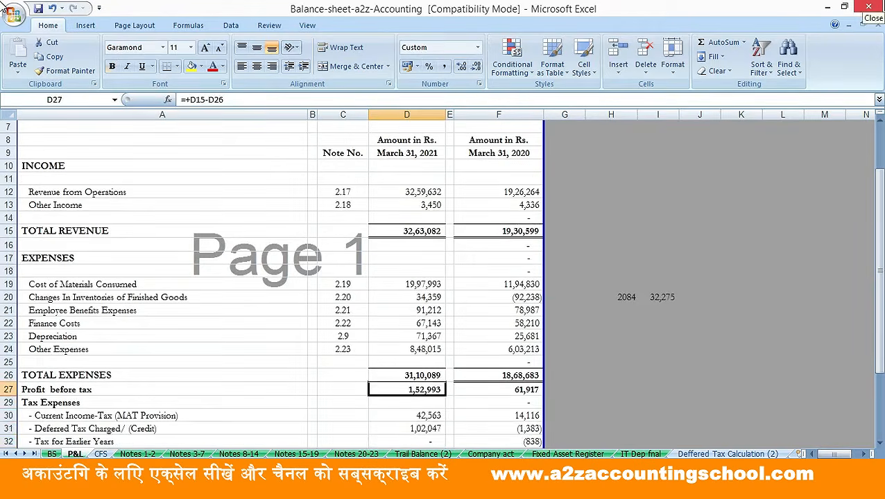
pyautogui.hotkey('ctrl', 'Tab')
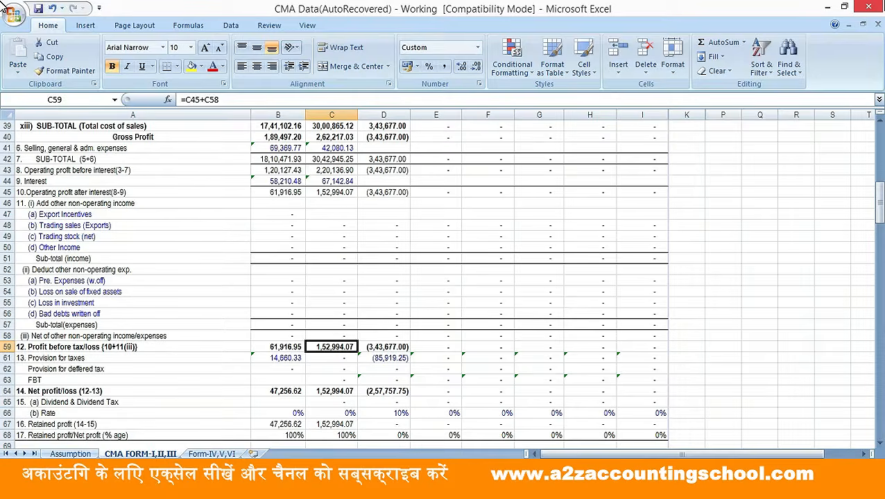
# Review the March 31' 21 column of the operating statement between the cost of production sub-total and profit before tax
pyautogui.press('Up')
pyautogui.press('Up')
pyautogui.press('Up')
pyautogui.press('Up')
pyautogui.press('Up')
pyautogui.press('Up')
pyautogui.press('Up')
pyautogui.press('Up')
pyautogui.press('Up')
pyautogui.press('Up')
pyautogui.press('Up')
pyautogui.press('Up')
pyautogui.press('Up')
pyautogui.press('Up')
pyautogui.press('Up')
pyautogui.press('Up')
pyautogui.press('Up')
pyautogui.press('Up')
pyautogui.press('Up')
pyautogui.press('Up')
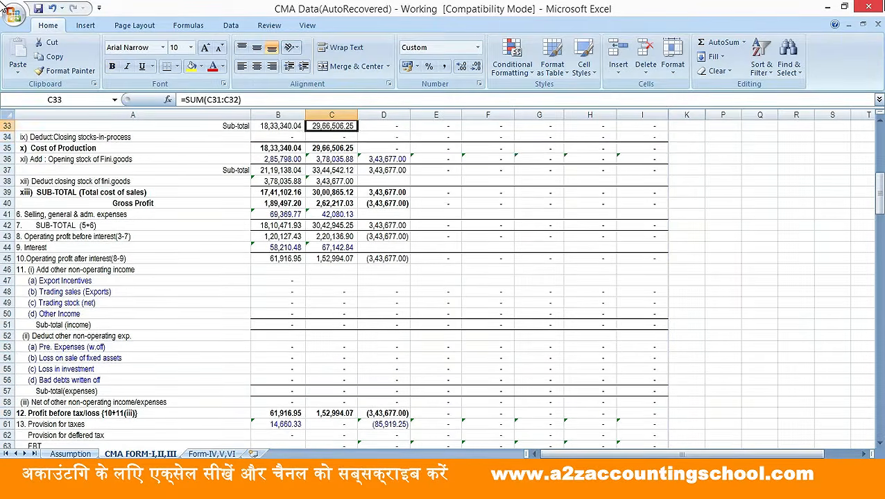
pyautogui.press('Down')
pyautogui.press('Down')
pyautogui.press('Down')
pyautogui.press('Down')
pyautogui.press('Down')
pyautogui.press('Down')
pyautogui.press('Down')
pyautogui.press('Down')
pyautogui.press('Down')
pyautogui.press('Down')
pyautogui.press('Down')
pyautogui.press('Down')
pyautogui.press('Down')
pyautogui.press('Down')
pyautogui.press('Down')
pyautogui.press('Down')
pyautogui.press('Down')
pyautogui.press('Down')
pyautogui.press('Down')
pyautogui.press('Down')
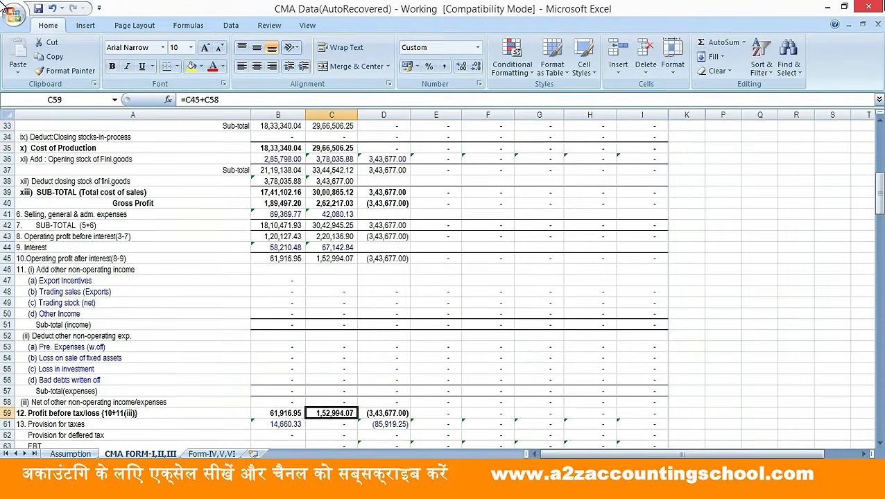
# Set March 31' 21 provision for taxes in C61 to Current Income-Tax D30 plus Deferred Tax D31 from the Balance-sheet workbook's P&L sheet
pyautogui.press('Down')
pyautogui.press('Down')
pyautogui.press('Down')
pyautogui.press('Up')
pyautogui.press('Up')
pyautogui.press('Up')
pyautogui.press('Up')
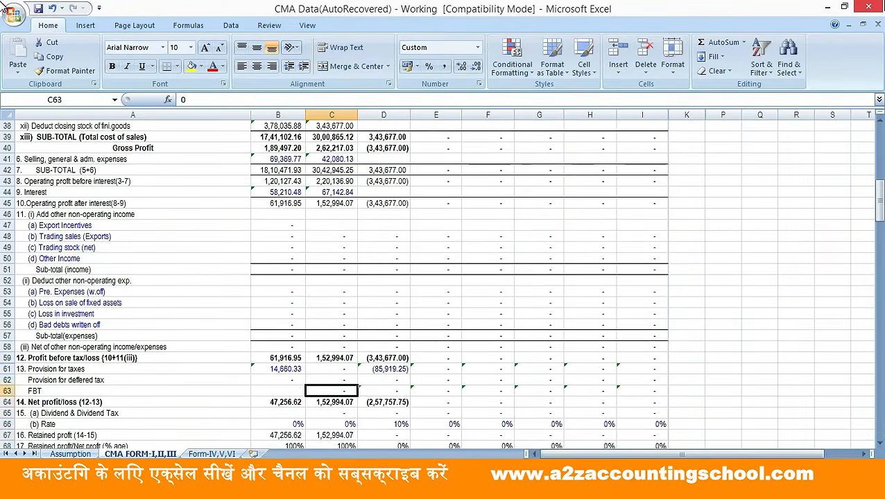
pyautogui.press('Up')
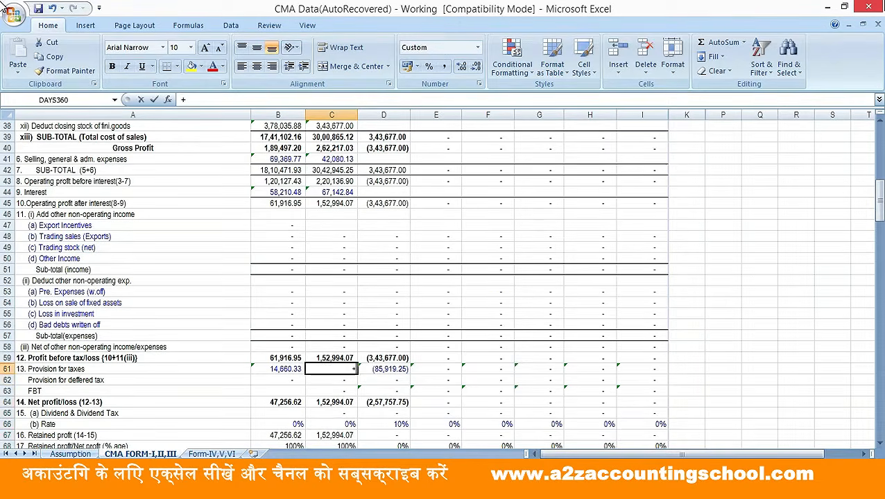
pyautogui.hotkey('alt', 'Tab')
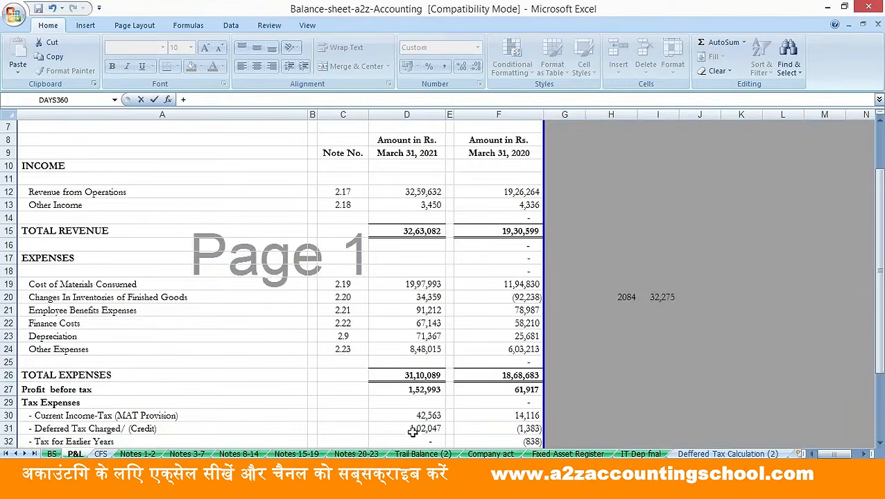
pyautogui.click(422, 415)
pyautogui.write('+')
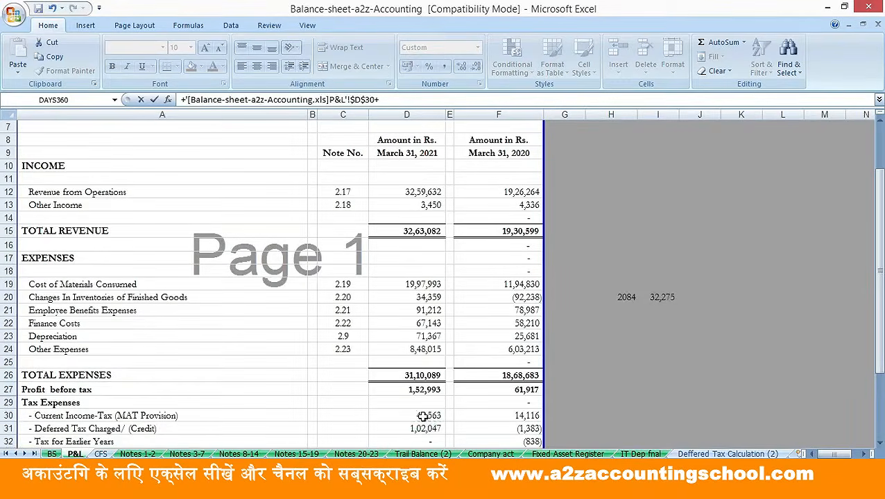
pyautogui.click(418, 428)
pyautogui.press('Return')
pyautogui.press('Up')
# Compare March 31' 21 net profit in C64 with Profit/(Loss) after tax in D34 of the Balance-sheet workbook's P&L sheet
pyautogui.hotkey('ctrl', 'Tab')
pyautogui.press('Down')
pyautogui.press('Down')
pyautogui.press('Down')
pyautogui.press('Down')
pyautogui.press('Down')
pyautogui.press('Down')
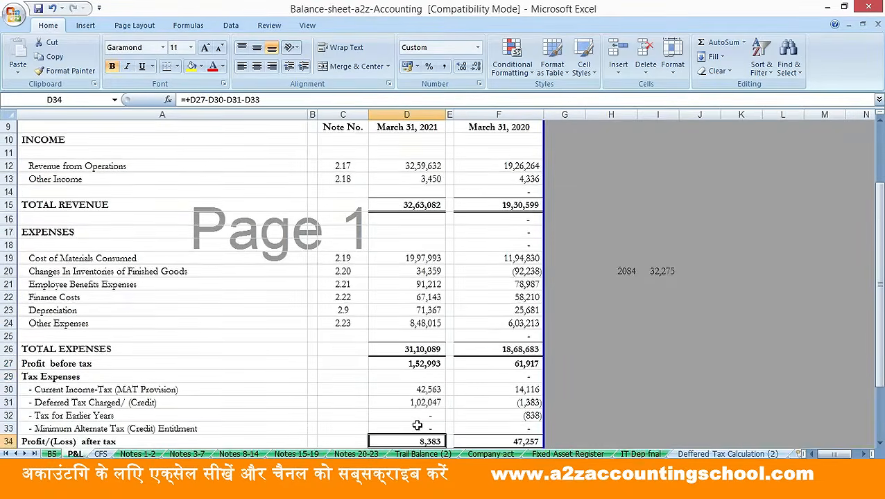
pyautogui.hotkey('ctrl', 'Tab')
pyautogui.press('Down')
pyautogui.press('Down')
pyautogui.press('Down')
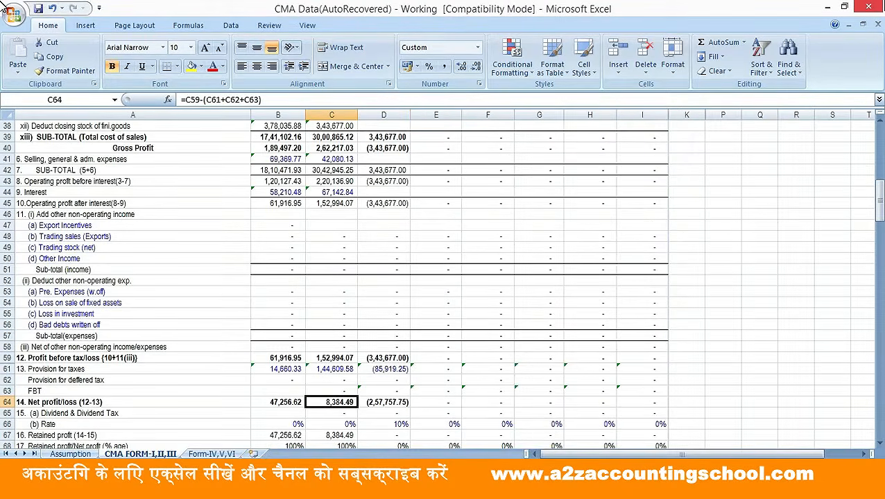
pyautogui.hotkey('ctrl', 'Tab')
pyautogui.press('Down')
pyautogui.press('Down')
pyautogui.press('Up')
pyautogui.press('Up')
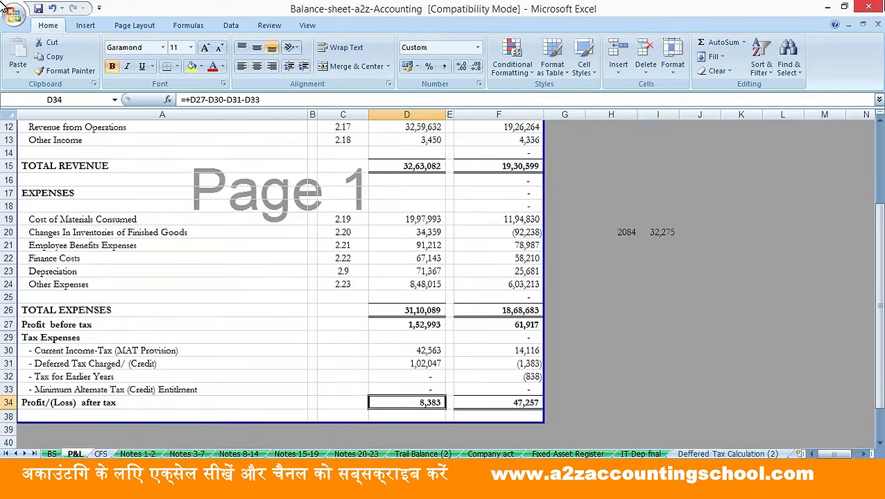
# Review the rows from net profit down to the Form III header, and recheck Profit/(Loss) after tax on the P&L sheet
pyautogui.hotkey('ctrl', 'Tab')
pyautogui.press('Down')
pyautogui.press('Down')
pyautogui.press('Down')
pyautogui.press('Down')
pyautogui.press('Down')
pyautogui.press('Down')
pyautogui.press('Down')
pyautogui.press('Down')
pyautogui.press('Down')
pyautogui.press('Down')
pyautogui.press('Down')
pyautogui.press('Down')
pyautogui.press('Down')
pyautogui.press('Down')
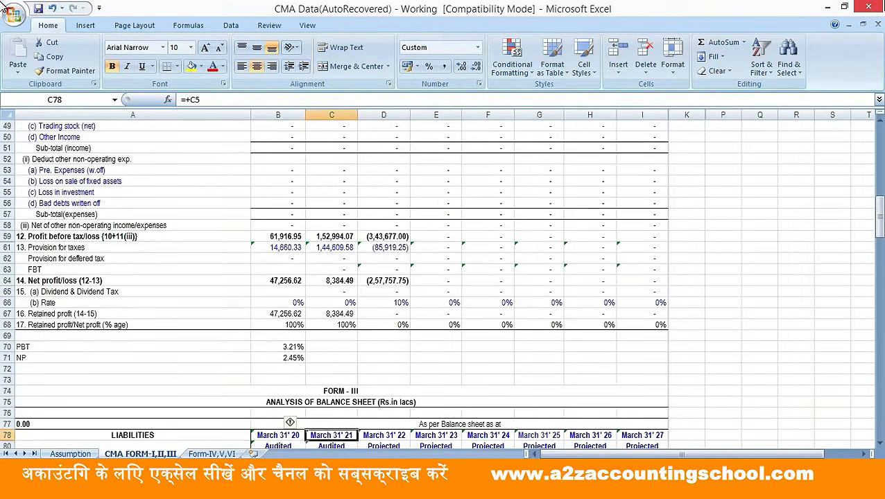
pyautogui.press('Up')
pyautogui.press('Up')
pyautogui.press('Up')
pyautogui.press('Up')
pyautogui.press('Up')
pyautogui.press('Up')
pyautogui.press('Up')
pyautogui.press('Up')
pyautogui.press('Up')
pyautogui.press('Up')
pyautogui.press('Up')
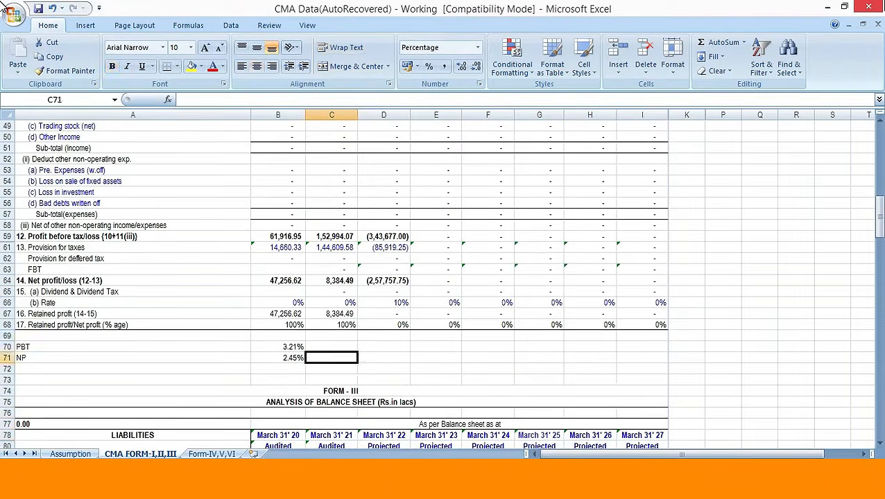
pyautogui.hotkey('alt', 'Tab')
pyautogui.press('Down')
pyautogui.press('Up')
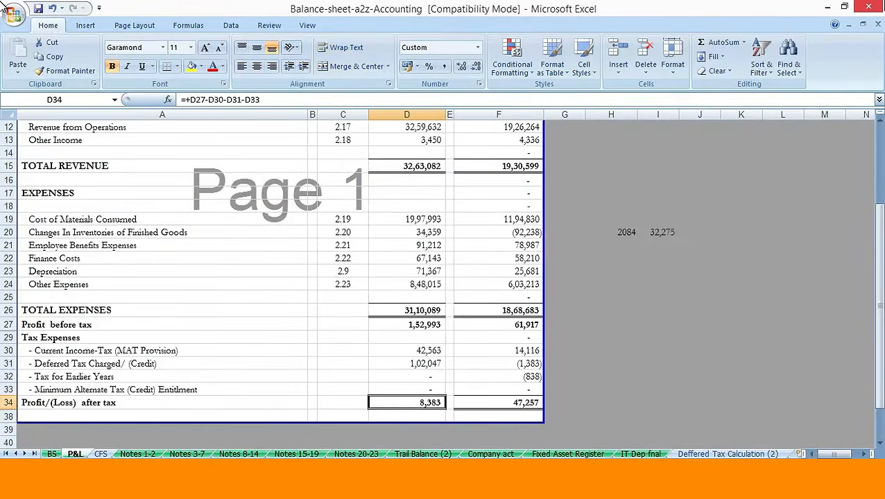
pyautogui.press('Up')
# Clear the March 31' 20 PBT and NP percentages in B70:B72 below the operating statement
pyautogui.hotkey('ctrl', 'Tab')
pyautogui.press('Down')
pyautogui.press('Down')
pyautogui.press('Left')
pyautogui.press('Down')
pyautogui.hotkey('shift', 'Down')
pyautogui.hotkey('shift', 'Down')
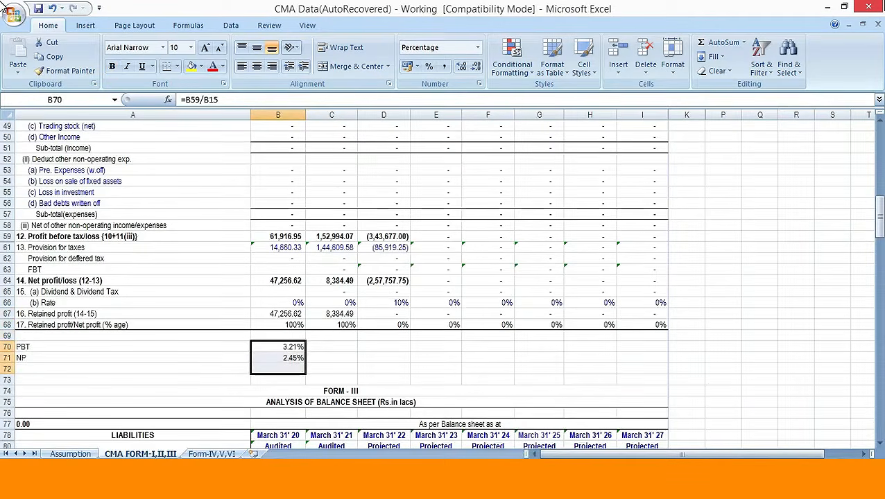
pyautogui.press('Delete')
# Link March 31' 21 borrowings from applicant bank in C84 of Form III to Short-Term Borrowings, cell C19 of the Balance-sheet workbook's BS sheet
pyautogui.press('Down')
pyautogui.press('Down')
pyautogui.press('Down')
pyautogui.press('Down')
pyautogui.press('Down')
pyautogui.press('Down')
pyautogui.press('Down')
pyautogui.press('Down')
pyautogui.press('Down')
pyautogui.press('Down')
pyautogui.press('Down')
pyautogui.press('Down')
pyautogui.press('Down')
pyautogui.press('Down')
pyautogui.press('Down')
pyautogui.press('Down')
pyautogui.press('Down')
pyautogui.press('Down')
pyautogui.press('Down')
pyautogui.press('Down')
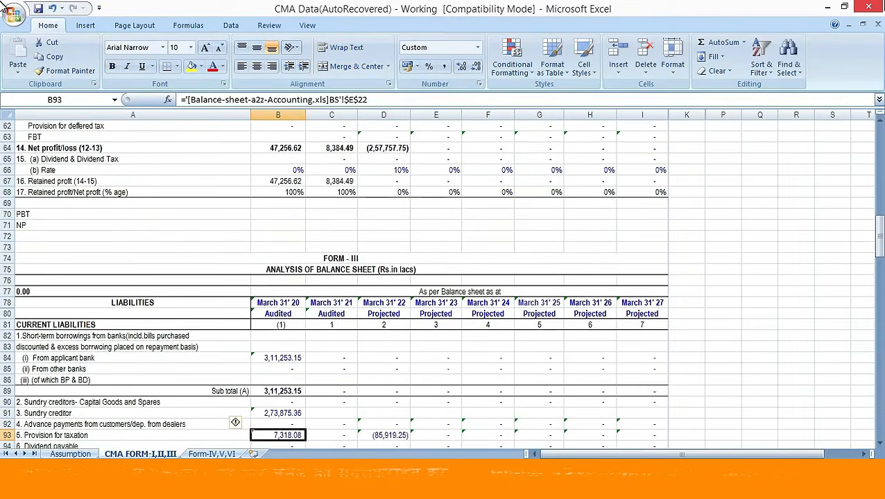
pyautogui.press('Up')
pyautogui.press('Up')
pyautogui.press('Up')
pyautogui.press('Up')
pyautogui.press('Up')
pyautogui.press('Up')
pyautogui.press('Up')
pyautogui.press('Right')
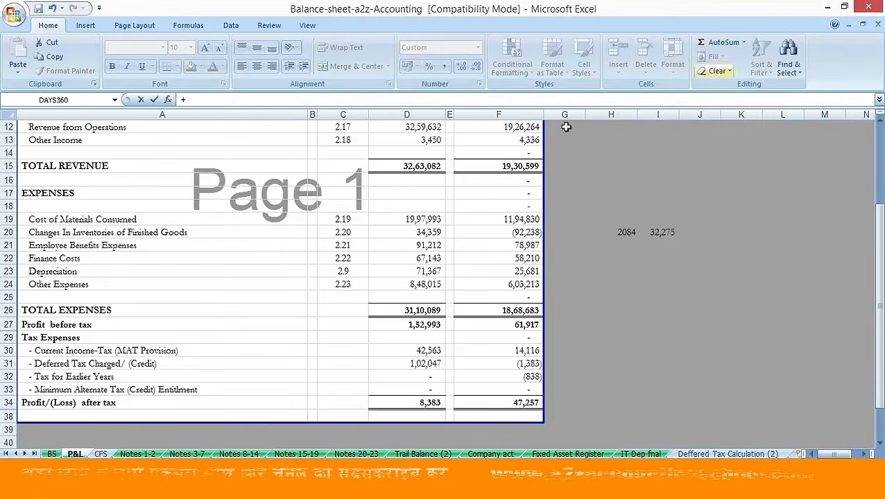
pyautogui.click(52, 453)
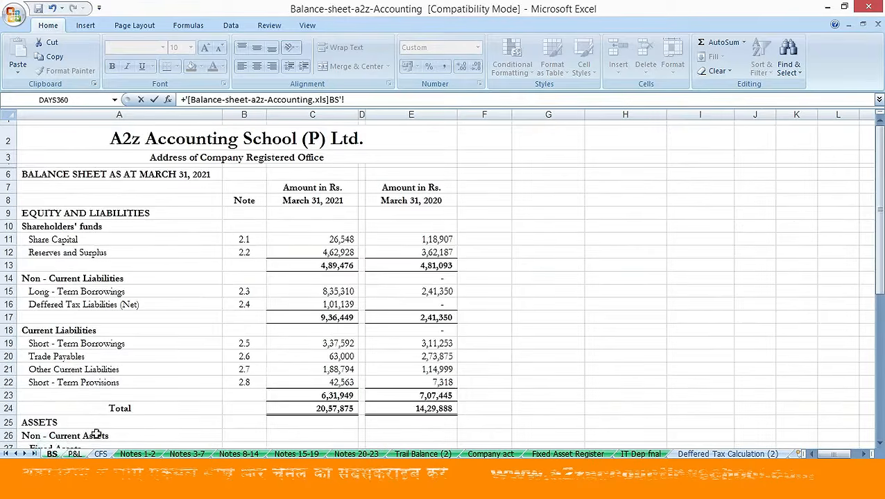
pyautogui.click(342, 344)
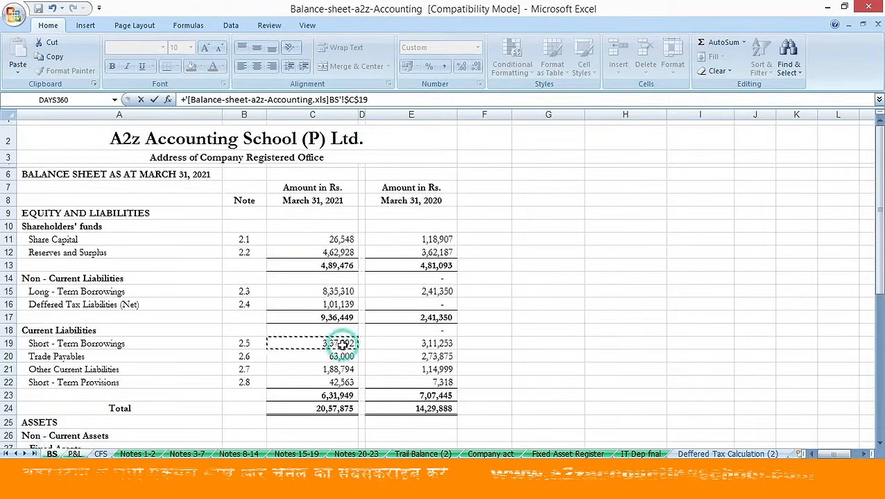
pyautogui.press('Return')
# Link March 31' 21 sundry creditor in C91 to Trade Payables, cell C20 of the Balance-sheet workbook's BS sheet
pyautogui.press('Down')
pyautogui.press('Down')
pyautogui.press('Down')
pyautogui.press('Down')
pyautogui.press('Down')
pyautogui.press('Up')
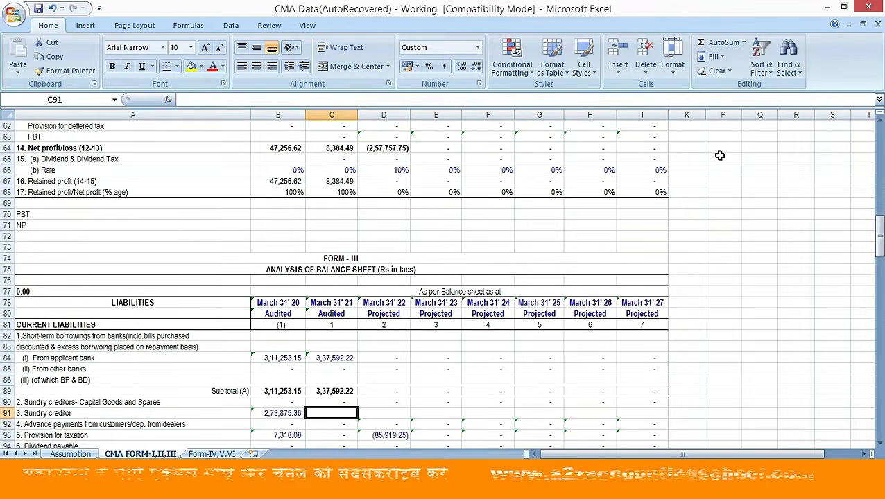
pyautogui.write('+')
pyautogui.hotkey('ctrl', 'Tab')
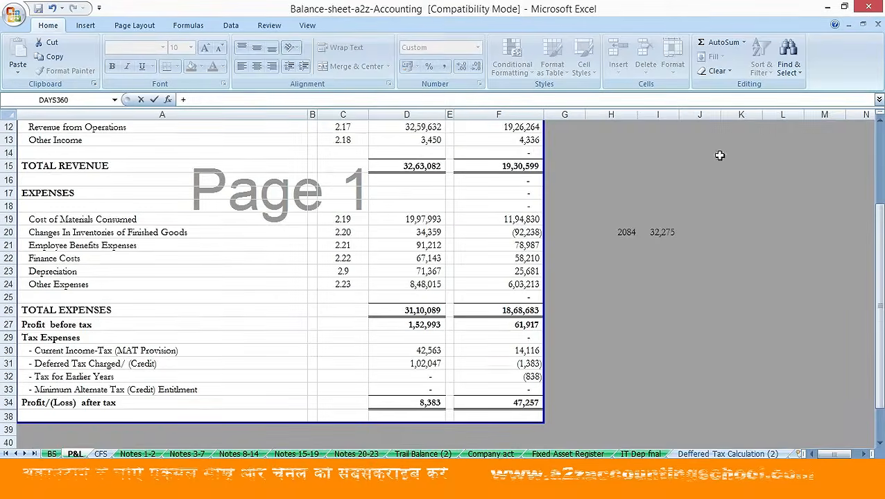
pyautogui.click(53, 454)
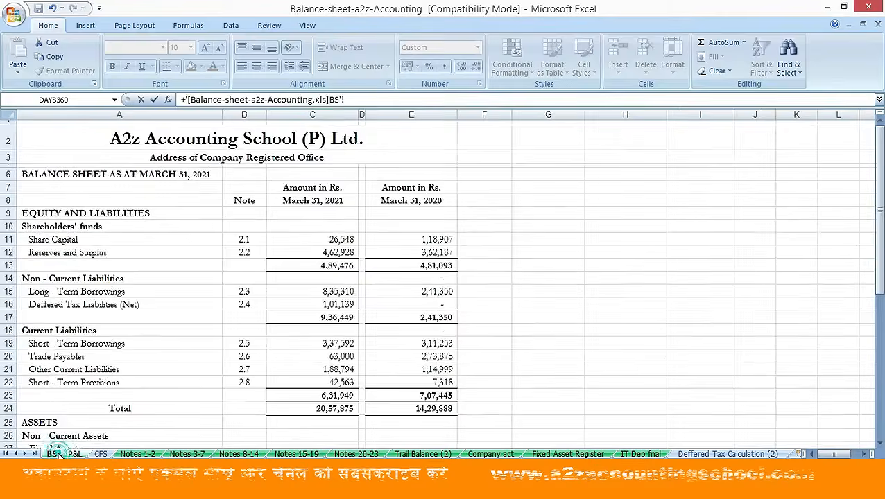
pyautogui.click(339, 356)
pyautogui.press('Return')
# Examine the March 31, 2021 current liabilities on the Balance-sheet workbook's BS sheet, including Other Current Liabilities in C21
pyautogui.hotkey('ctrl', 'Tab')
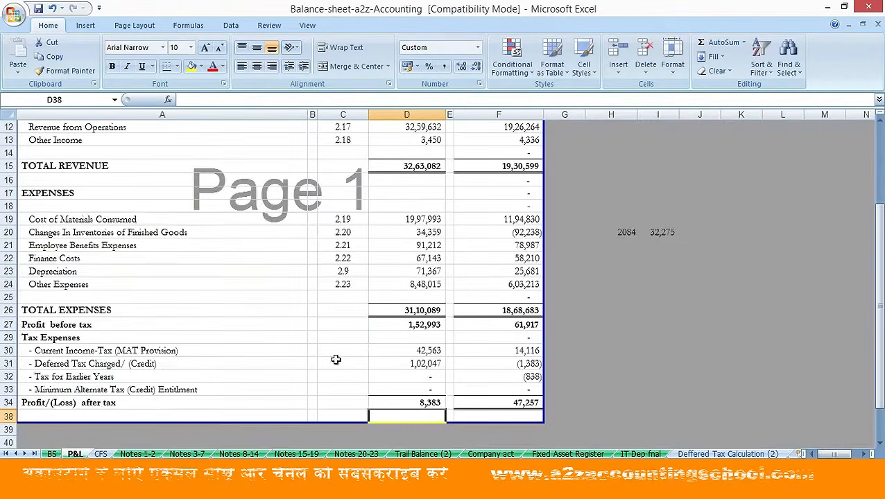
pyautogui.click(53, 454)
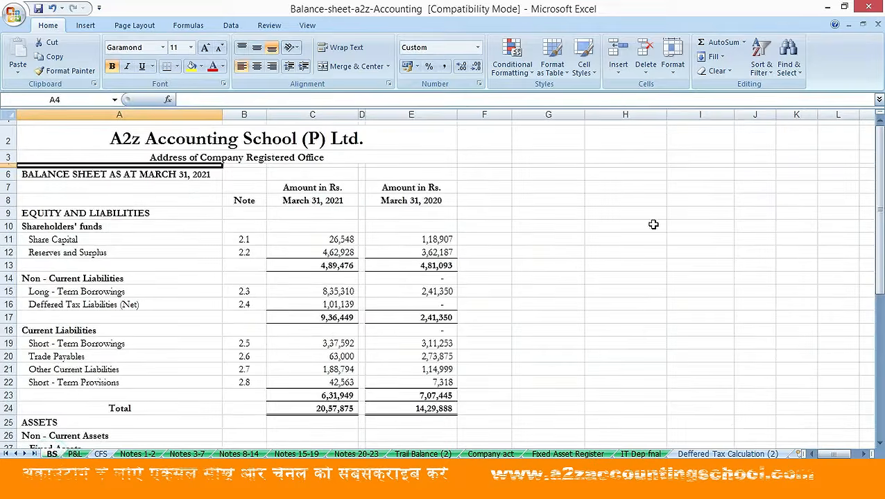
pyautogui.click(346, 357)
pyautogui.press('Down')
pyautogui.press('Down')
pyautogui.press('Down')
pyautogui.press('Down')
pyautogui.press('Down')
pyautogui.press('Down')
pyautogui.press('Up')
pyautogui.press('Up')
pyautogui.press('Up')
pyautogui.press('Up')
pyautogui.press('Up')
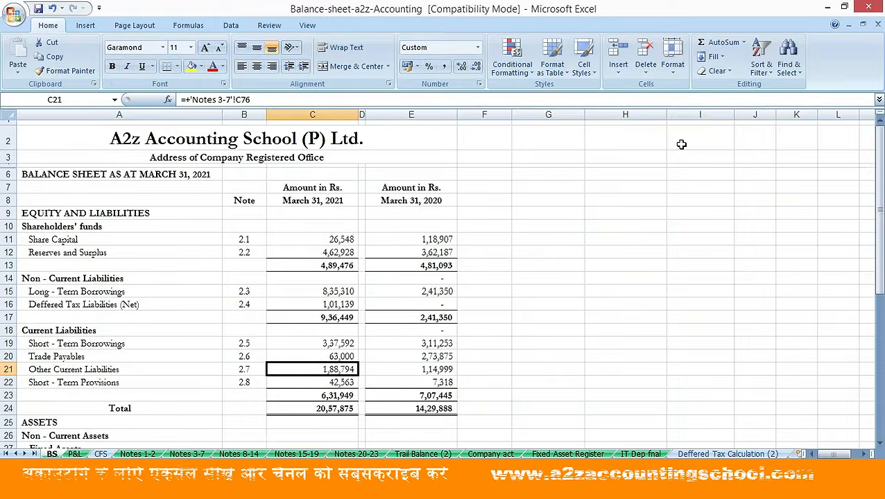
# Review the March 31' 21 current liability rows 92 to 100 of Form III, checking them against the BS sheet
pyautogui.hotkey('ctrl', 'Tab')
pyautogui.press('Down')
pyautogui.press('Down')
pyautogui.press('Down')
pyautogui.press('Down')
pyautogui.press('Down')
pyautogui.press('Down')
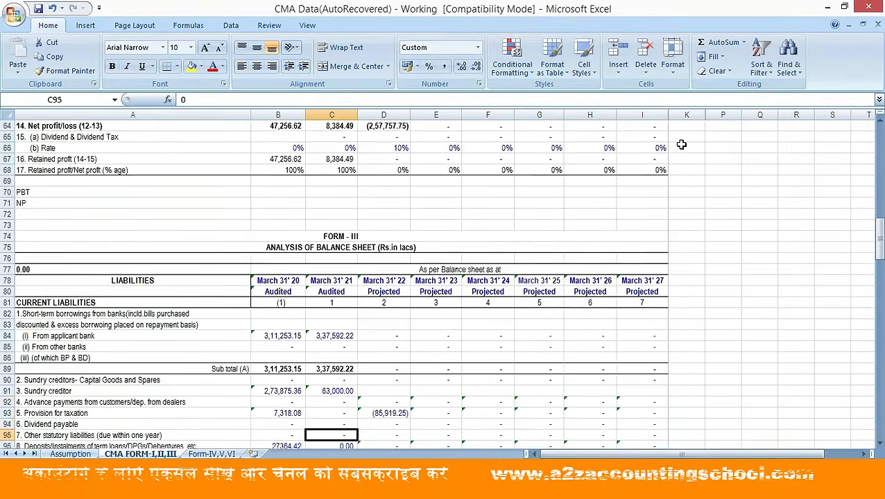
pyautogui.hotkey('ctrl', 'Tab')
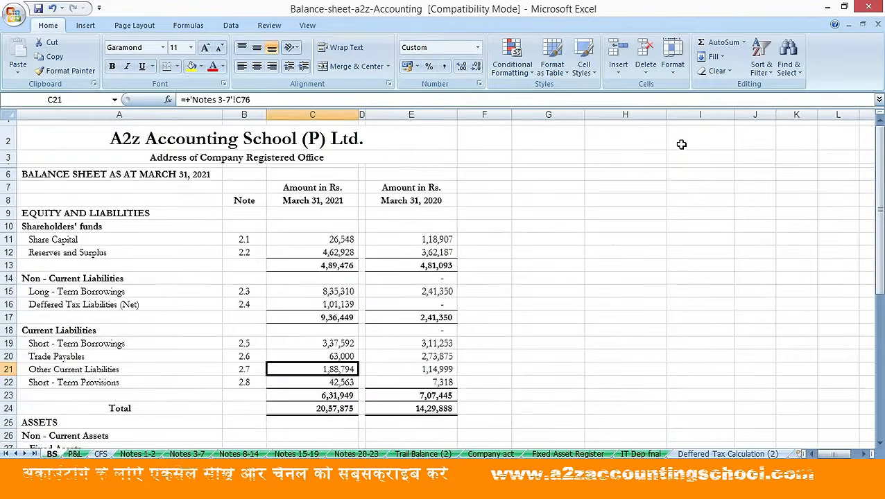
pyautogui.hotkey('ctrl', 'Tab')
pyautogui.press('Down')
pyautogui.press('Down')
pyautogui.press('Down')
pyautogui.press('Down')
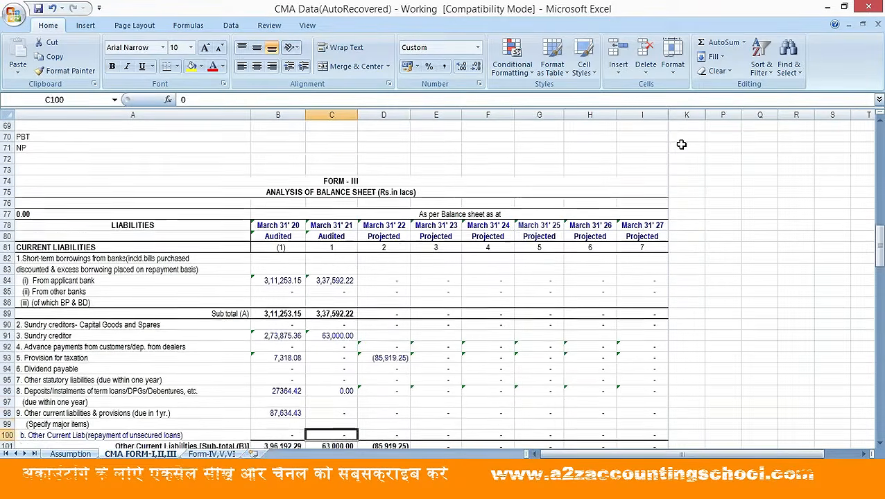
pyautogui.press('Up')
pyautogui.press('Up')
pyautogui.press('Up')
pyautogui.press('Up')
pyautogui.press('Up')
pyautogui.press('Up')
pyautogui.press('Up')
pyautogui.press('Up')
pyautogui.press('Up')
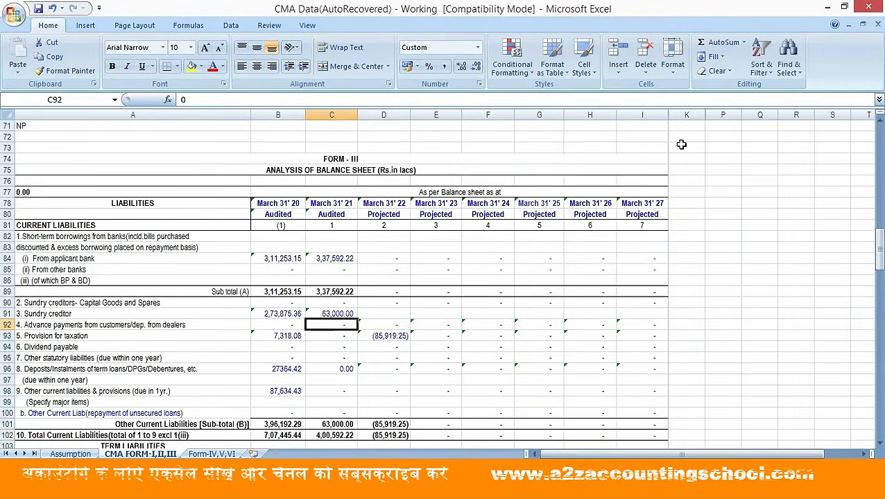
# Trace Other Current Liabilities on the BS sheet to Note 2.7 on Notes 3-7 and examine its breakdown in C72:C76
pyautogui.hotkey('alt', 'Tab')
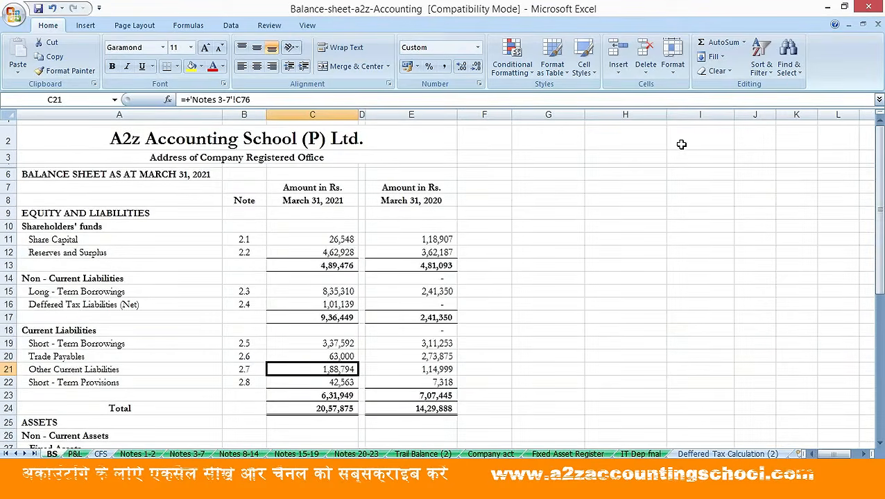
pyautogui.hotkey('ctrl', '[')
pyautogui.press('Up')
pyautogui.press('Up')
pyautogui.press('Up')
pyautogui.press('Up')
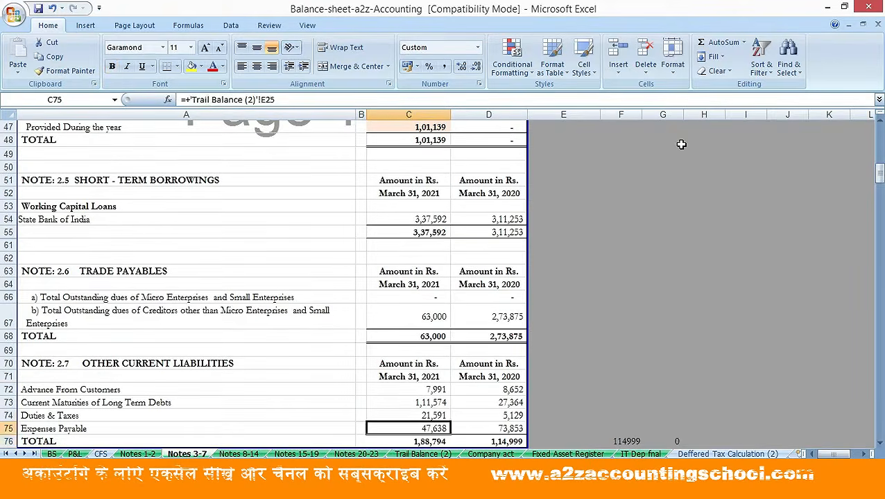
pyautogui.press('Down')
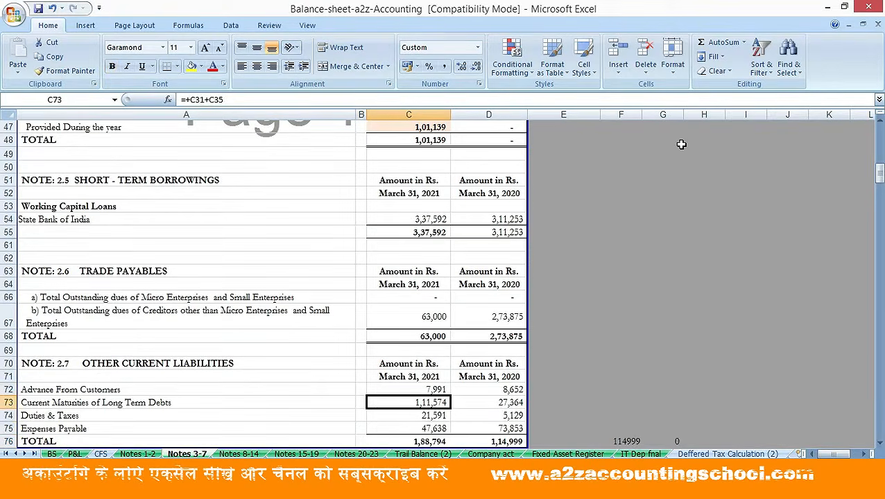
pyautogui.press('Down')
pyautogui.press('Down')
pyautogui.press('Down')
pyautogui.press('Up')
pyautogui.press('Up')
pyautogui.press('Up')
# Link March 31' 21 deposits/instalments of term loans in C96 to Current Maturities of Long Term Debts, cell C73 of Notes 3-7
pyautogui.hotkey('alt', 'Tab')
pyautogui.hotkey('alt', 'Tab')
pyautogui.hotkey('alt', 'Tab')
pyautogui.press('Down')
pyautogui.press('Down')
pyautogui.press('Down')
pyautogui.write('+')
pyautogui.hotkey('alt', 'Tab')
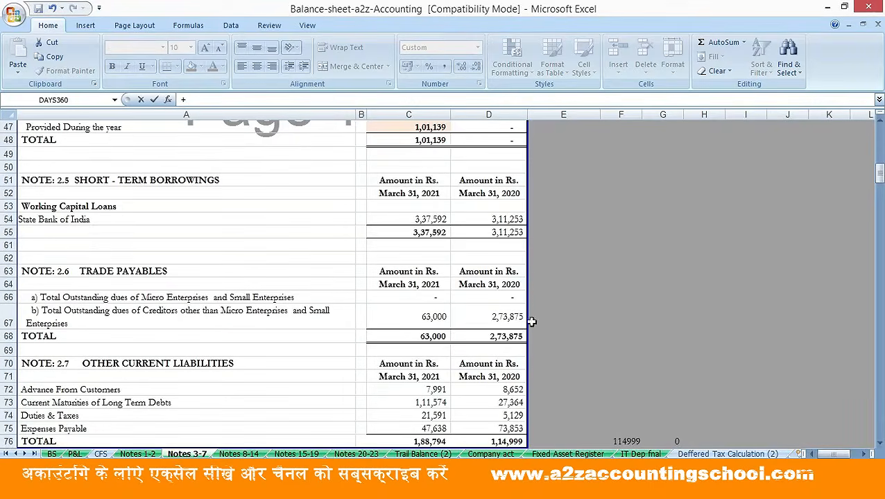
pyautogui.click(432, 401)
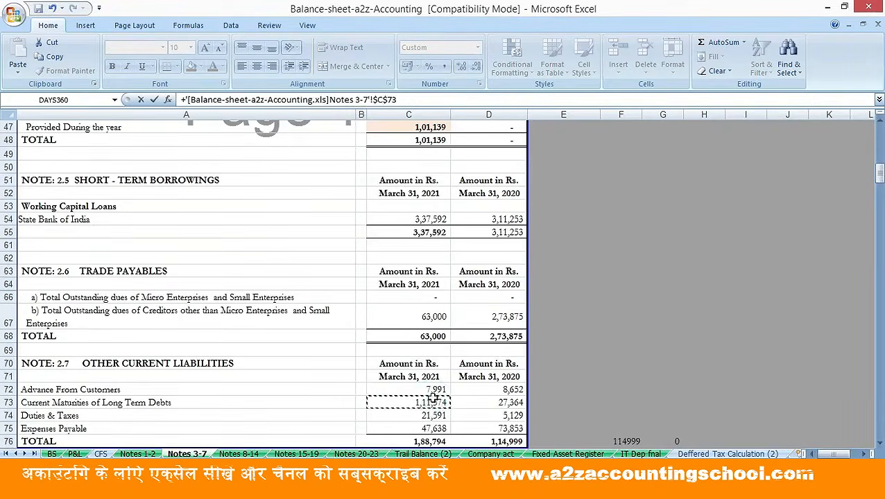
pyautogui.press('Return')
# Set March 31' 21 other current liabilities & provisions in C98 to the Note 2.7 total minus current maturities, C76-C73 of Notes 3-7
pyautogui.press('Down')
pyautogui.press('Left')
pyautogui.press('Right')
pyautogui.write('+')
pyautogui.hotkey('alt', 'Tab')
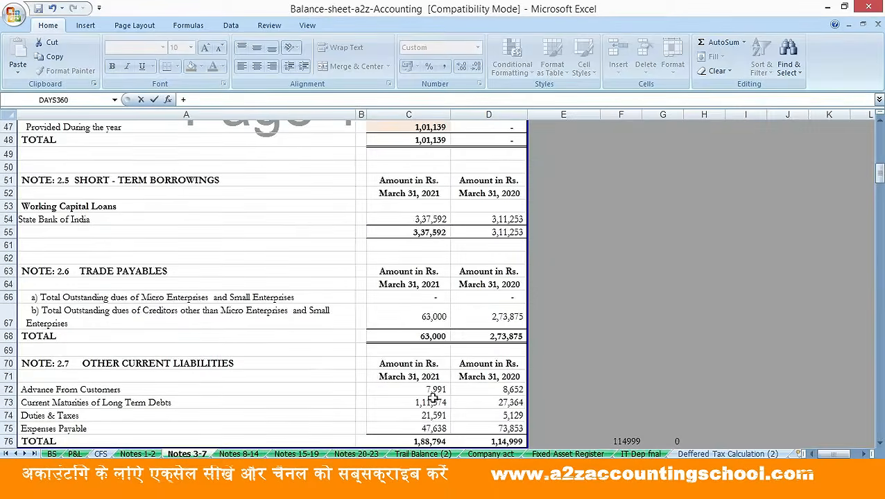
pyautogui.click(420, 441)
pyautogui.write('-')
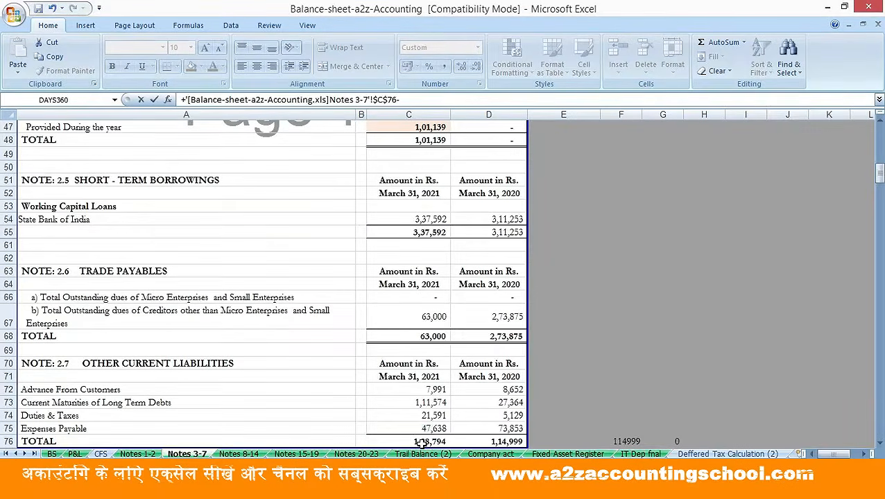
pyautogui.click(412, 402)
pyautogui.press('Return')
# Link March 31' 21 provision for taxation in C93 to Short-Term Provisions, cell C22 of the Balance-sheet workbook's BS sheet
pyautogui.press('Up')
pyautogui.press('Up')
pyautogui.press('Up')
pyautogui.press('Up')
pyautogui.press('Up')
pyautogui.press('Up')
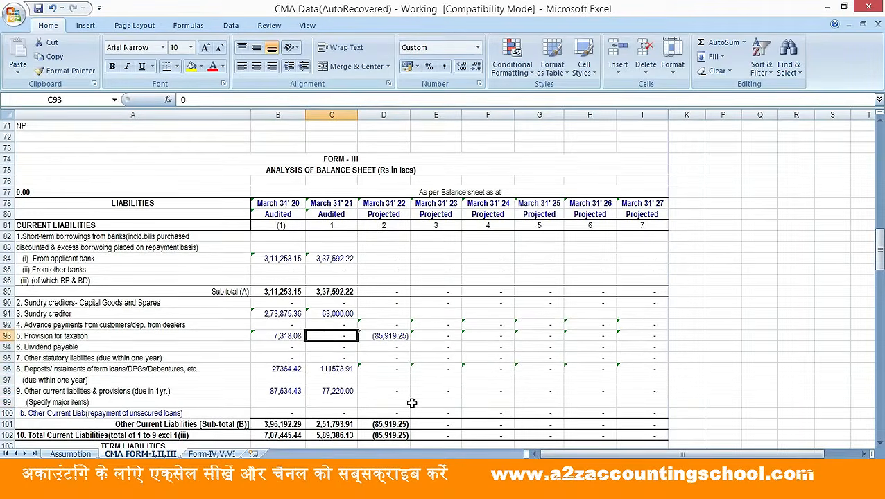
pyautogui.press('Left')
pyautogui.press('Right')
pyautogui.write('+')
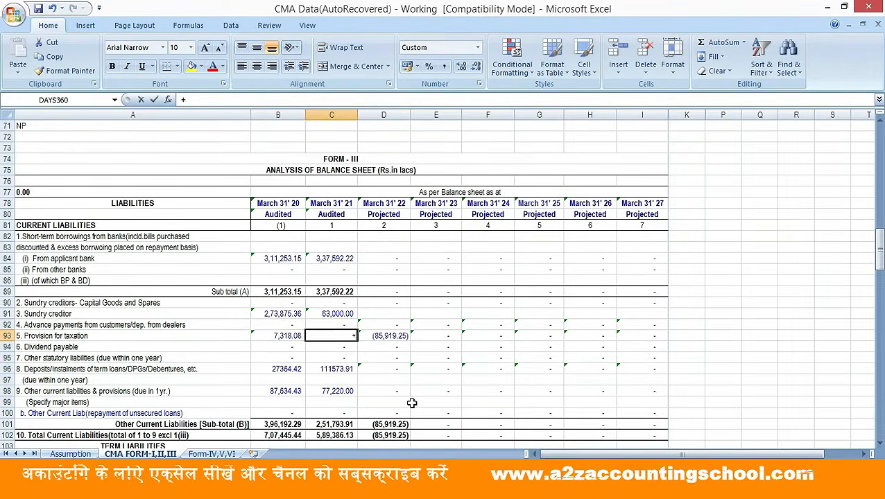
pyautogui.hotkey('ctrl', 'Tab')
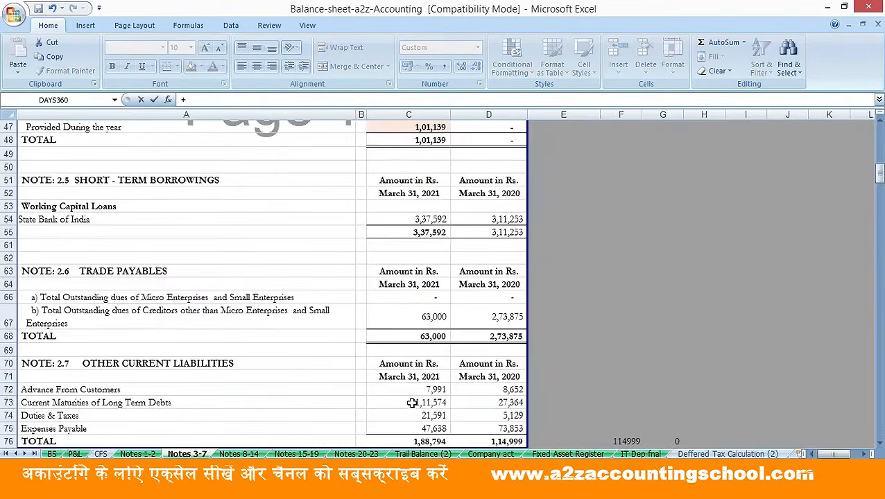
pyautogui.click(58, 454)
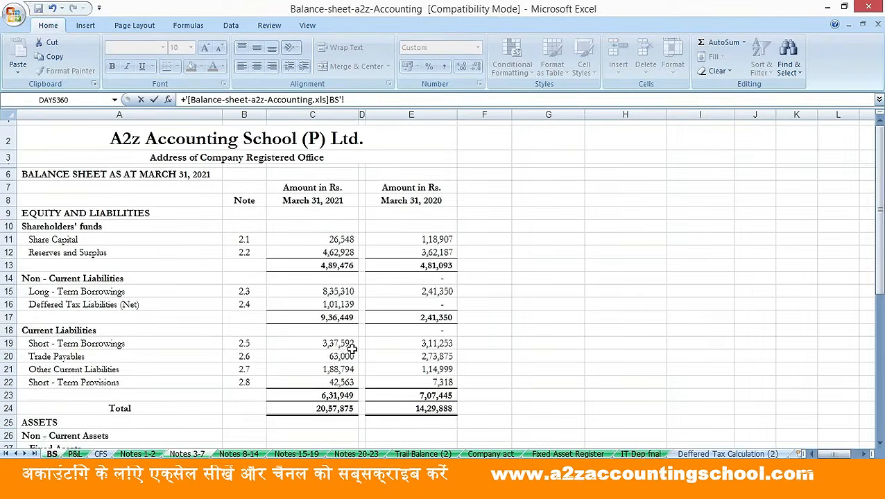
pyautogui.click(339, 383)
pyautogui.press('Return')
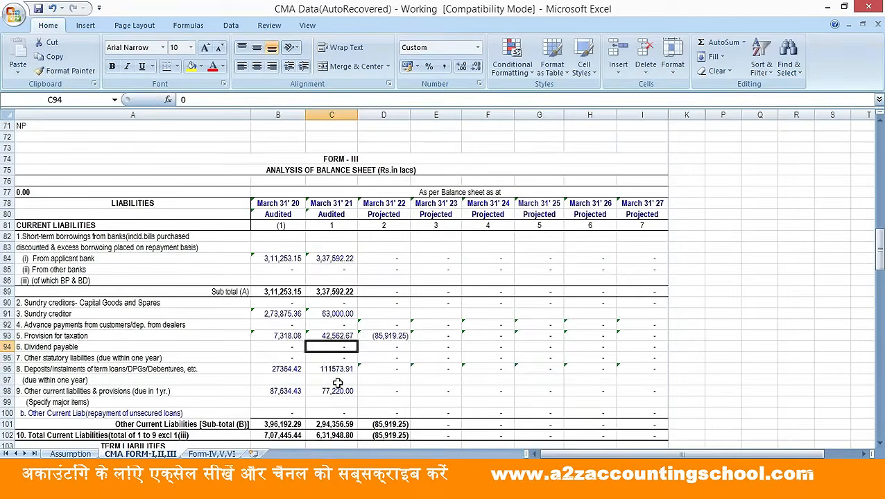
# Review Form III down to the term liabilities and check March 31' 21 Total Current Liabilities in C102
pyautogui.press('Down')
pyautogui.press('Down')
pyautogui.press('Down')
pyautogui.press('Down')
pyautogui.press('Down')
pyautogui.press('Down')
pyautogui.press('Down')
pyautogui.press('Down')
pyautogui.scroll(-3, 338, 382)
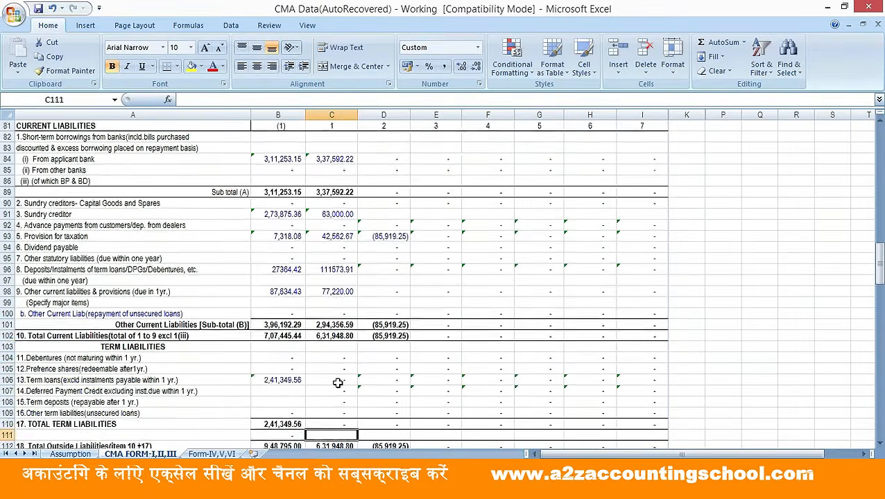
pyautogui.scroll(3, 337, 382)
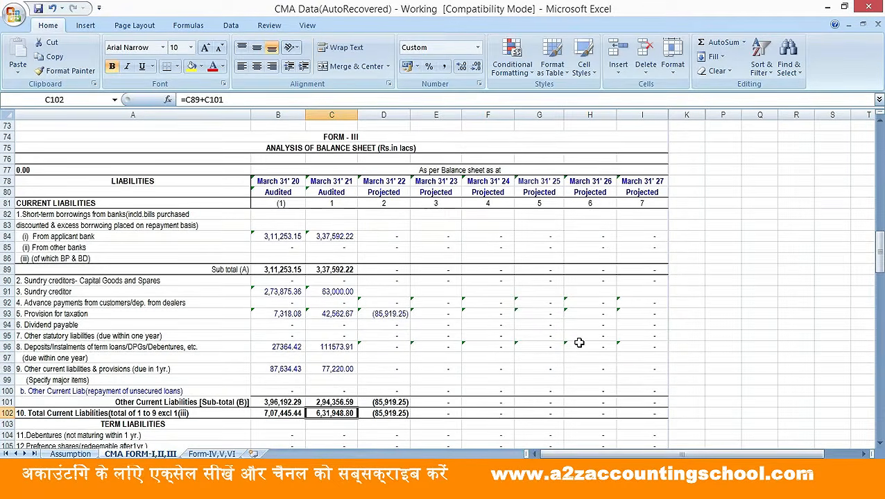
# Examine the March 31, 2021 long-term borrowings and current liabilities on the BS sheet to compare them with Form III
pyautogui.hotkey('ctrl', 'Tab')
pyautogui.press('Down')
pyautogui.press('Down')
pyautogui.press('Down')
pyautogui.press('Down')
pyautogui.press('Down')
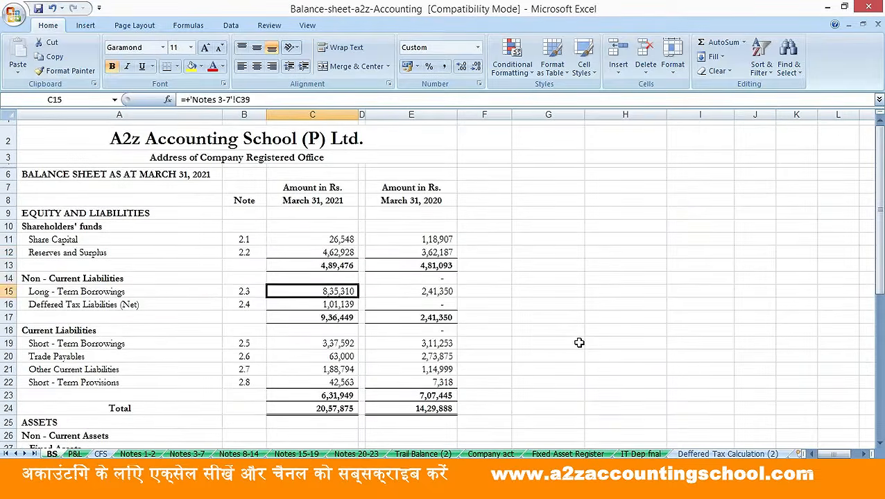
pyautogui.press('Down')
pyautogui.press('Down')
pyautogui.press('Down')
pyautogui.press('Down')
pyautogui.press('Down')
pyautogui.press('Down')
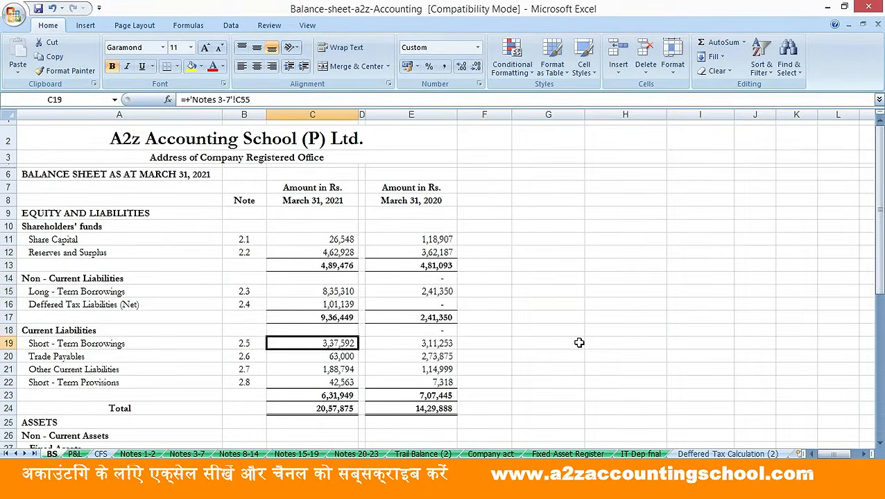
pyautogui.press('Up')
pyautogui.press('Up')
pyautogui.press('Up')
pyautogui.press('Up')
pyautogui.press('Up')
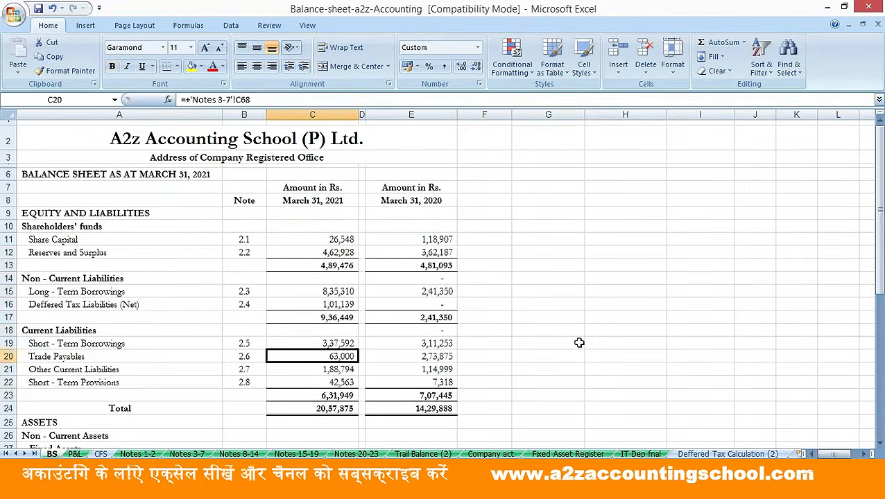
# Link March 31' 21 term loans in C106 of Form III to Long-Term Borrowings, cell C15 of the BS sheet
pyautogui.hotkey('ctrl', 'Tab')
pyautogui.press('Down')
pyautogui.press('Down')
pyautogui.press('Down')
pyautogui.press('Down')
pyautogui.press('Down')
pyautogui.press('Down')
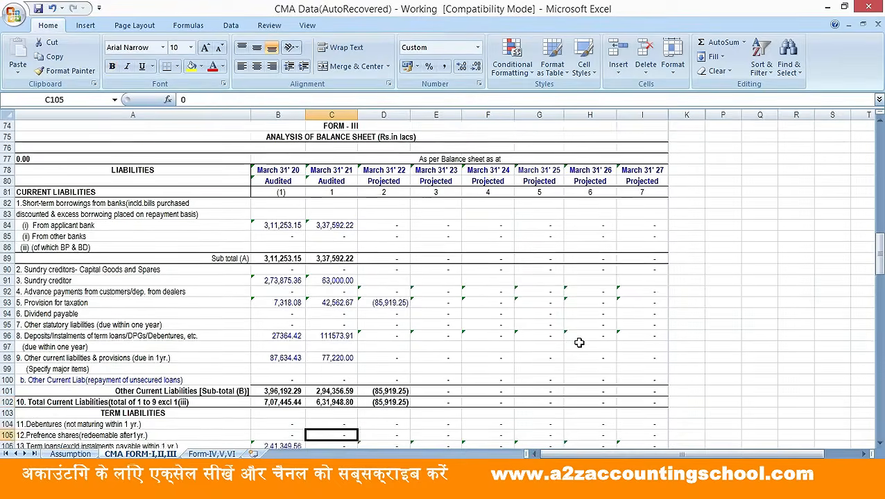
pyautogui.press('Up')
pyautogui.press('Up')
pyautogui.press('Up')
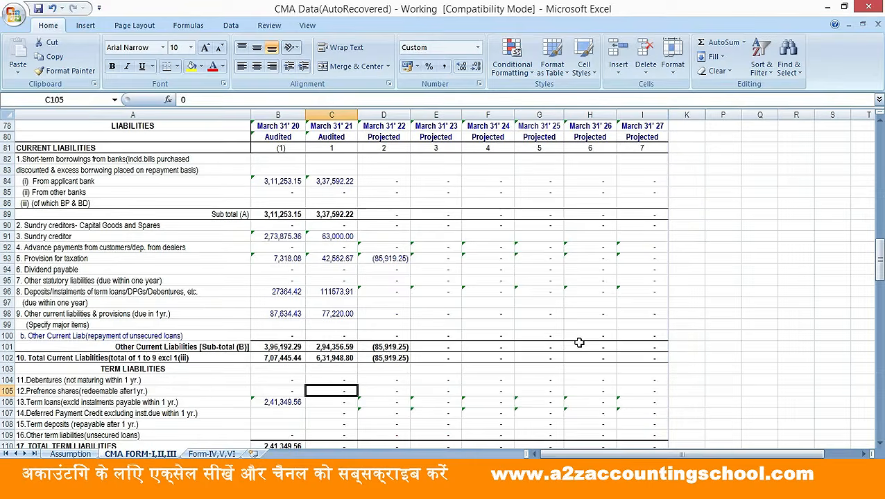
pyautogui.press('Down')
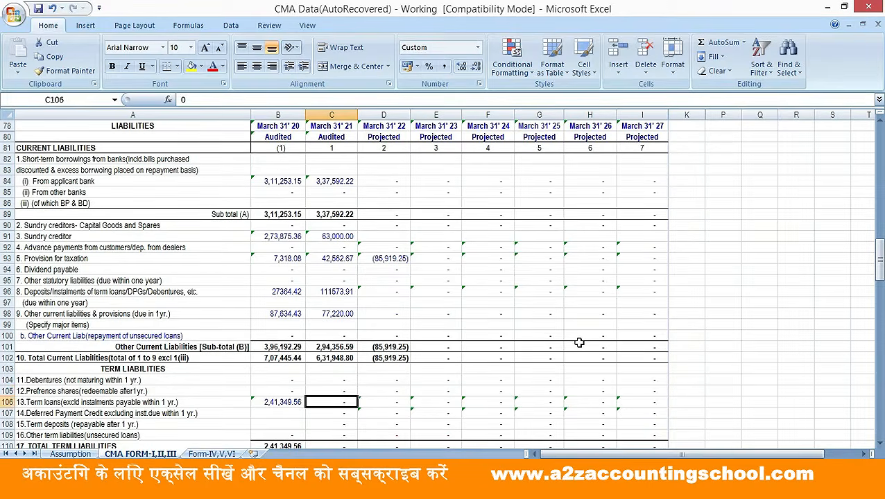
pyautogui.write('+')
pyautogui.hotkey('ctrl', 'Tab')
pyautogui.click(337, 290)
pyautogui.press('Return')
# Link March 31' 21 share capital in C114 of Form III to Share Capital, cell C11 of the BS sheet
pyautogui.press('Down')
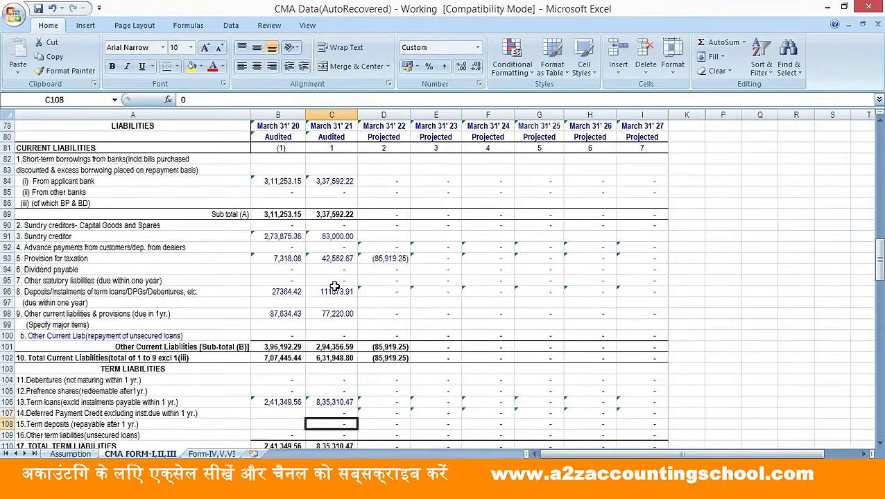
pyautogui.press('Down')
pyautogui.press('Down')
pyautogui.press('Down')
pyautogui.press('Down')
pyautogui.press('Down')
pyautogui.press('Down')
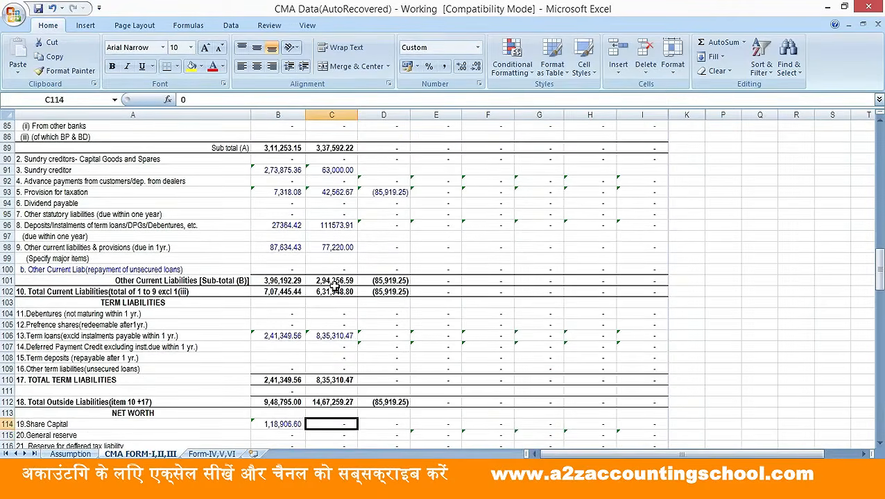
pyautogui.write('+')
pyautogui.hotkey('ctrl', 'Tab')
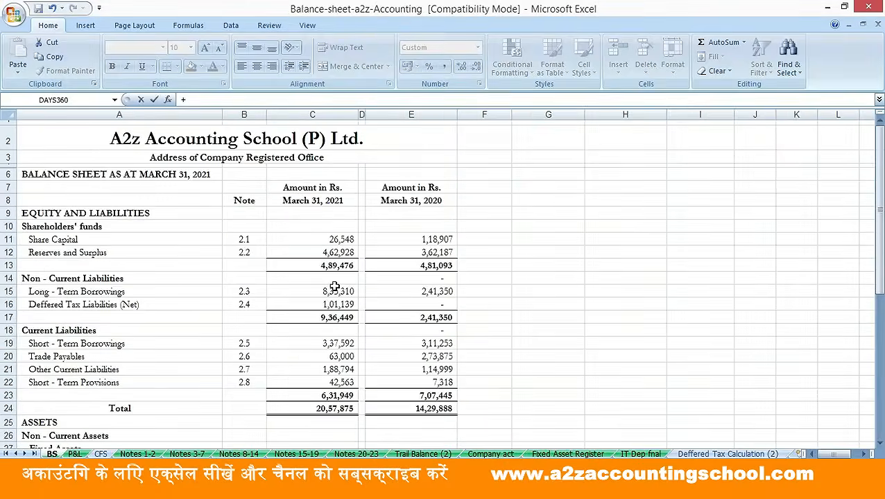
pyautogui.click(326, 239)
pyautogui.press('Return')
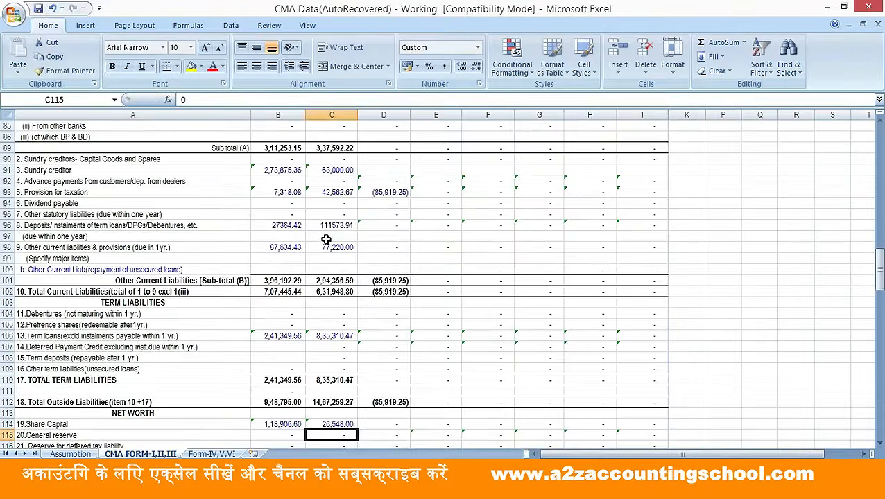
# Set March 31' 21 other reserves in C117 of Form III to total Reserves and Surplus minus the year's addition, cells D55 and D53 of Notes 1-2
pyautogui.press('Down')
pyautogui.press('Down')
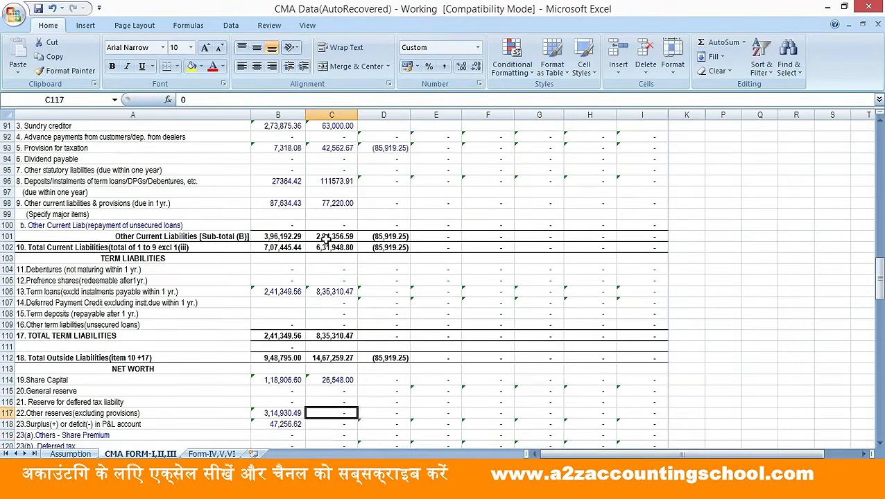
pyautogui.write('+')
pyautogui.hotkey('ctrl', 'Tab')
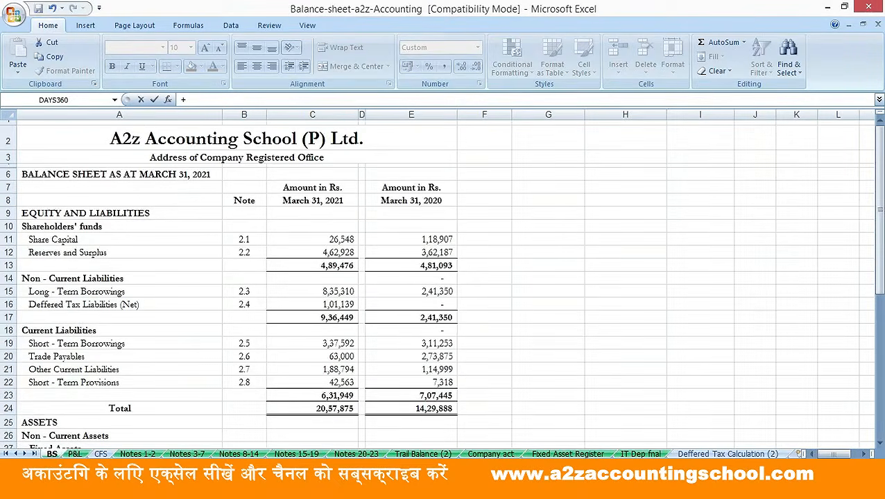
pyautogui.click(137, 454)
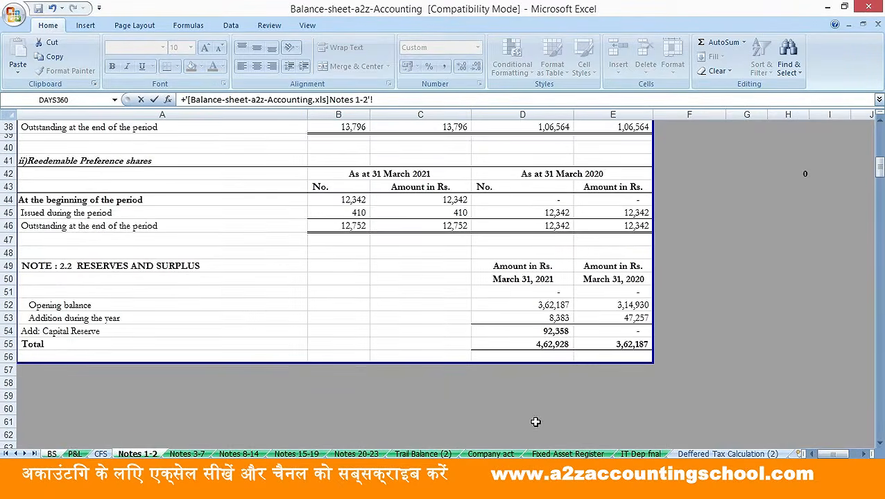
pyautogui.click(543, 344)
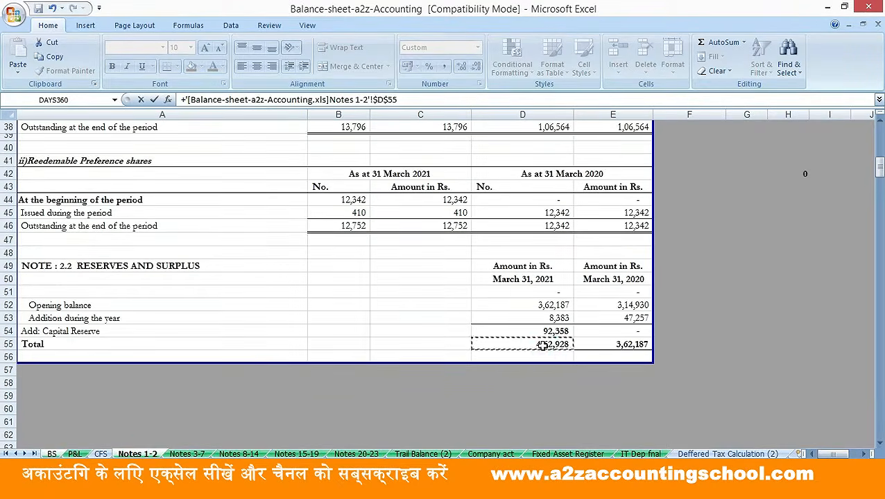
pyautogui.moveTo(882, 2)
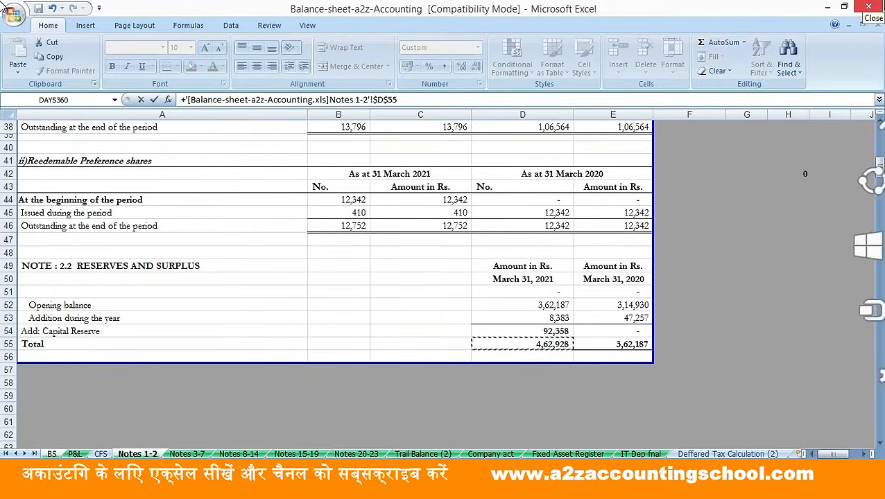
pyautogui.write('-')
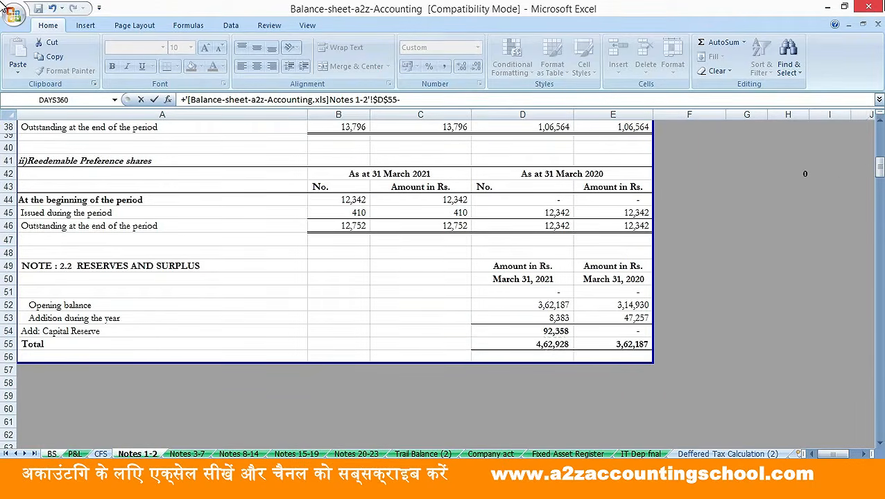
pyautogui.click(558, 317)
pyautogui.press('Return')
pyautogui.press('Down')
pyautogui.press('Down')
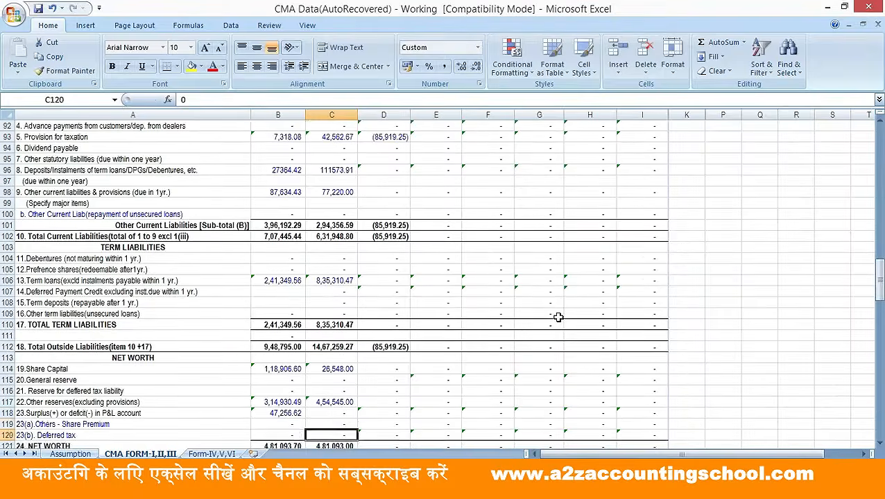
# Link March 31' 21 P&L surplus in C118 of Form III to the retained profit in C67 of the operating statement
pyautogui.press('Up')
pyautogui.press('Up')
pyautogui.press('Up')
pyautogui.press('Down')
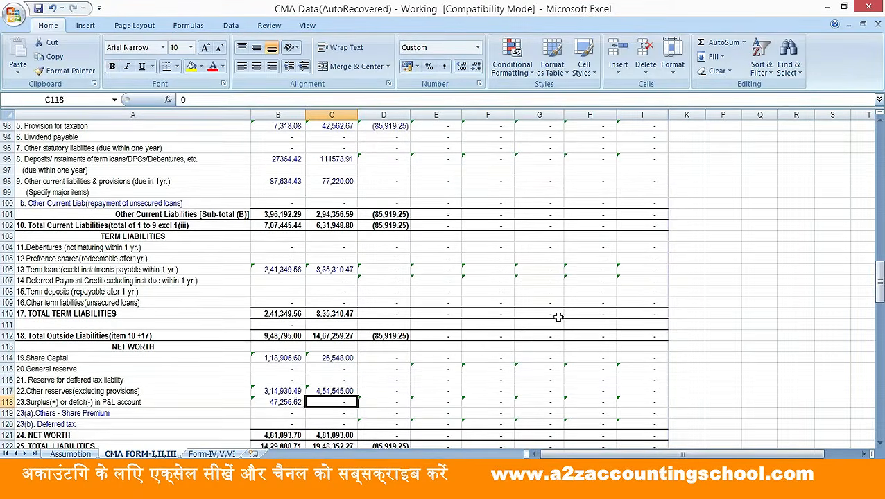
pyautogui.press('Left')
pyautogui.press('Right')
pyautogui.press('Left')
pyautogui.press('Right')
pyautogui.write('+')
pyautogui.press('Escape')
pyautogui.write('+')
pyautogui.press('Up')
pyautogui.press('Up')
pyautogui.press('Up')
pyautogui.press('Up')
pyautogui.press('Up')
pyautogui.press('Up')
pyautogui.press('Up')
pyautogui.press('Up')
pyautogui.press('Up')
pyautogui.press('Up')
pyautogui.press('Up')
pyautogui.press('Up')
pyautogui.press('Up')
pyautogui.press('Up')
pyautogui.press('Up')
pyautogui.press('Up')
pyautogui.press('Up')
pyautogui.press('Up')
pyautogui.press('Up')
pyautogui.press('Up')
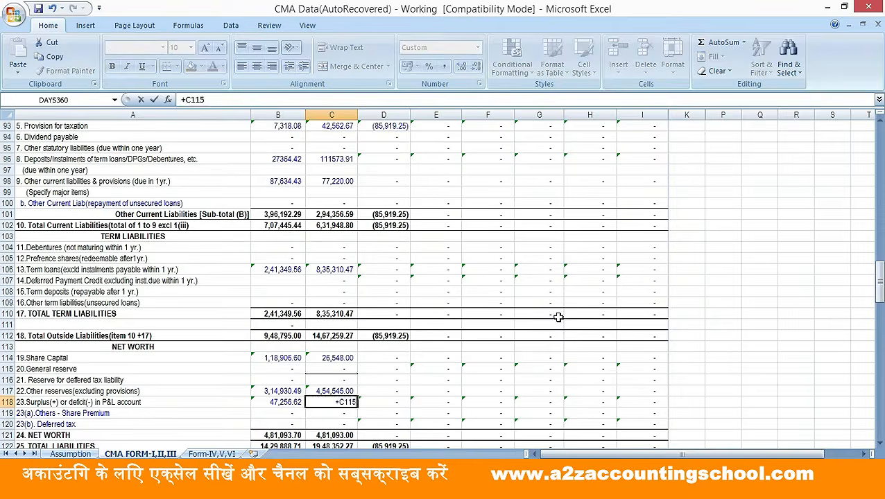
pyautogui.press('Up')
pyautogui.press('Up')
pyautogui.press('Up')
pyautogui.press('Up')
pyautogui.press('Up')
pyautogui.press('Up')
pyautogui.press('Up')
pyautogui.press('Up')
pyautogui.press('Up')
pyautogui.press('Up')
pyautogui.press('Up')
pyautogui.press('Up')
pyautogui.press('Up')
pyautogui.press('Up')
pyautogui.press('Up')
pyautogui.press('Up')
pyautogui.press('Up')
pyautogui.press('Up')
pyautogui.press('Up')
pyautogui.press('Up')
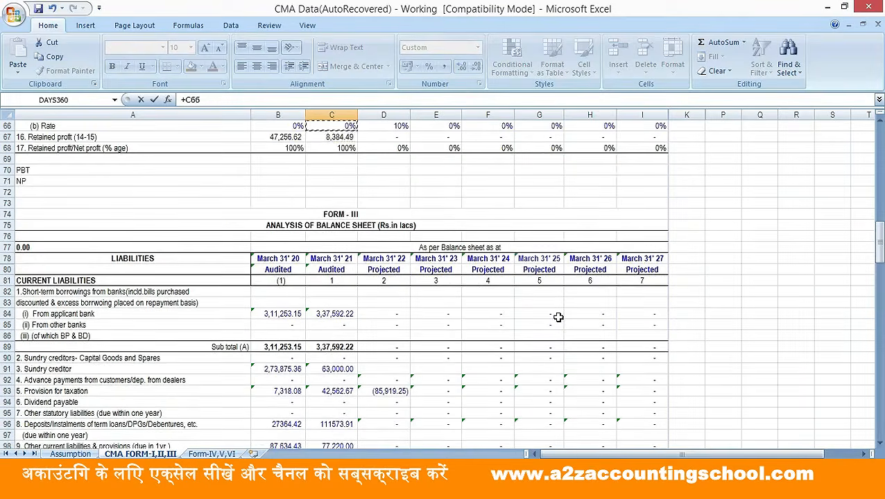
pyautogui.press('Return')
# Link March 31' 21 deferred tax in C120 of Form III to Deferred Tax Liabilities (Net), cell C16 of the BS sheet
pyautogui.press('Up')
pyautogui.press('Left')
pyautogui.press('Right')
pyautogui.press('Left')
pyautogui.press('Right')
pyautogui.press('Down')
pyautogui.press('Down')
pyautogui.press('Down')
pyautogui.press('Down')
pyautogui.press('Down')
pyautogui.press('Down')
pyautogui.press('Up')
pyautogui.press('Up')
pyautogui.press('Up')
pyautogui.press('Up')
pyautogui.press('Up')
pyautogui.press('Down')
pyautogui.write('+')
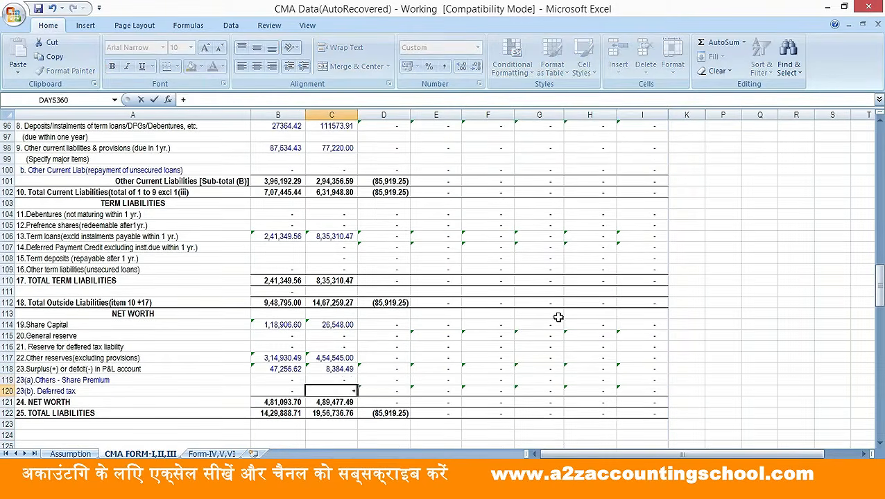
pyautogui.hotkey('alt', 'Tab')
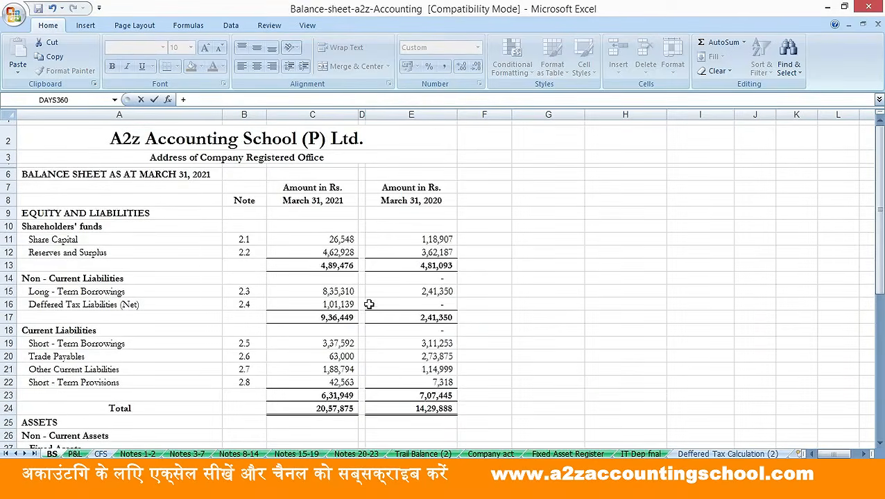
pyautogui.click(345, 305)
pyautogui.press('Return')
pyautogui.press('Return')
pyautogui.press('Return')
pyautogui.press('Return')
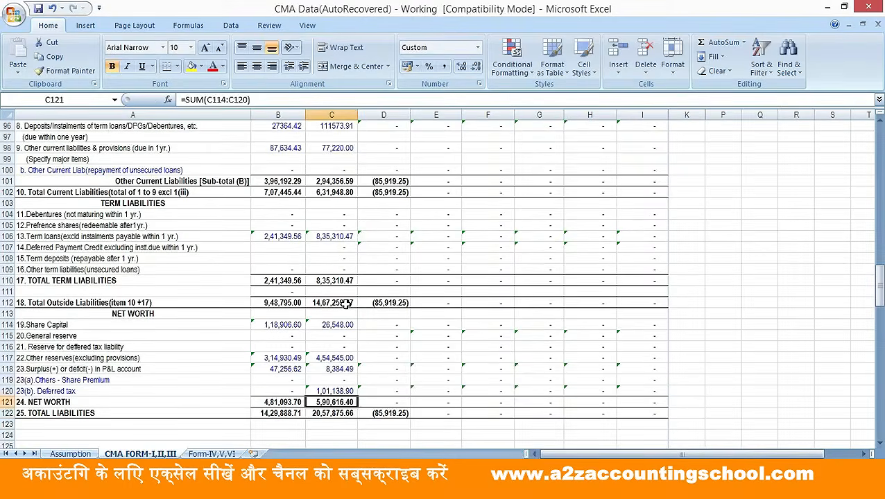
# Review the March 31' 21 net worth section of Form III and check Total Outside Liabilities in C112 and Total Liabilities in C122
pyautogui.press('Down')
pyautogui.press('Down')
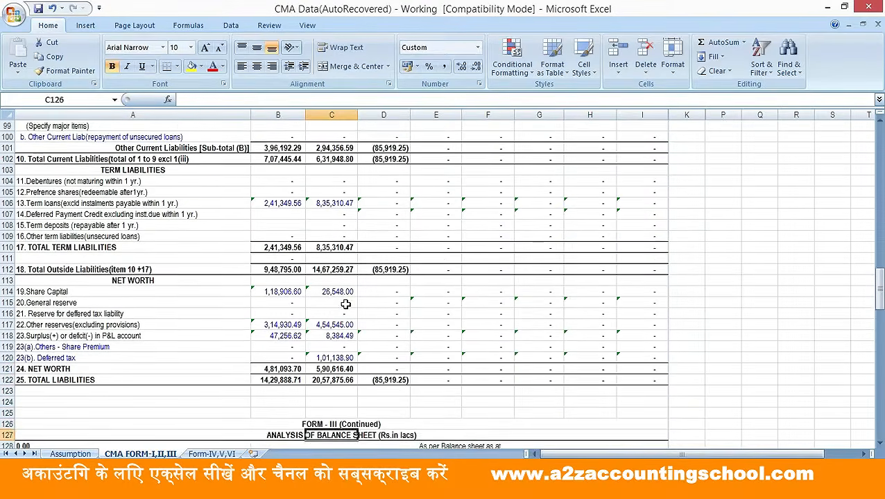
pyautogui.press('Down')
pyautogui.press('Up')
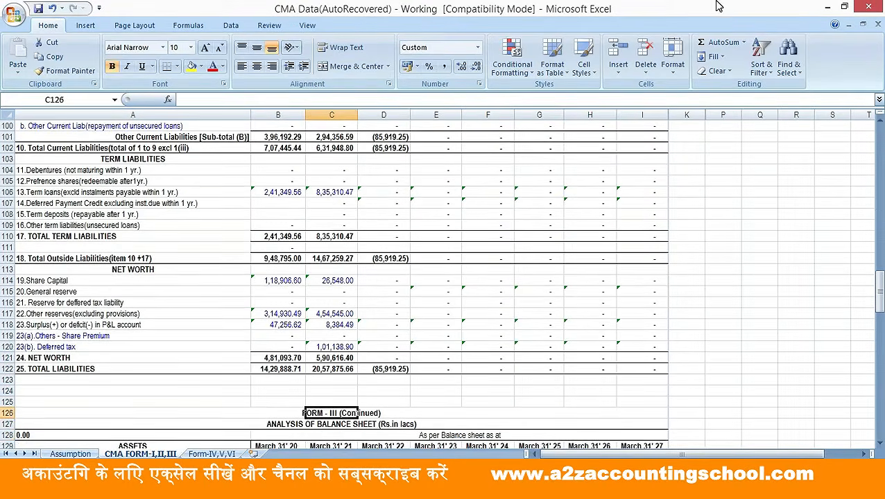
pyautogui.press('Up')
pyautogui.press('Up')
pyautogui.press('Up')
pyautogui.press('Up')
pyautogui.press('Up')
pyautogui.press('Up')
pyautogui.press('Up')
pyautogui.press('Up')
pyautogui.press('Up')
pyautogui.press('Up')
pyautogui.press('Up')
pyautogui.press('Up')
pyautogui.press('Up')
pyautogui.press('Up')
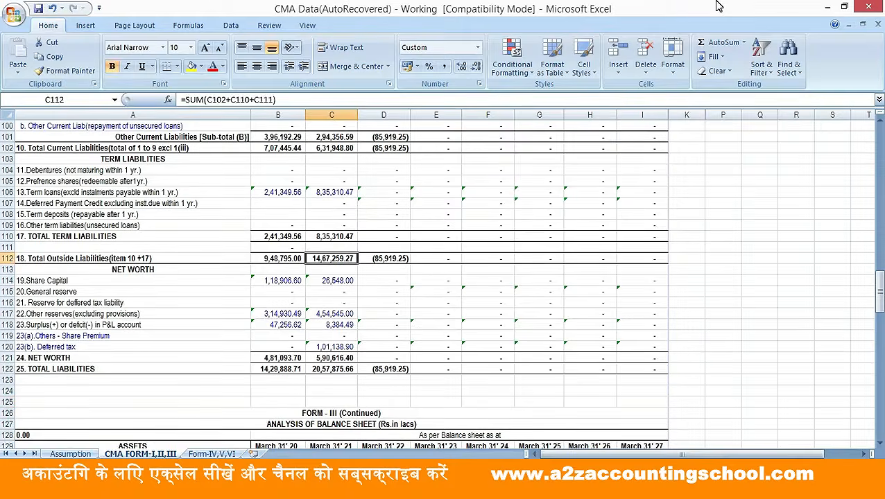
pyautogui.press('Down')
pyautogui.press('Down')
pyautogui.press('Down')
pyautogui.press('Down')
pyautogui.press('Down')
pyautogui.press('Down')
pyautogui.press('Down')
pyautogui.press('Down')
pyautogui.press('Down')
pyautogui.press('Down')
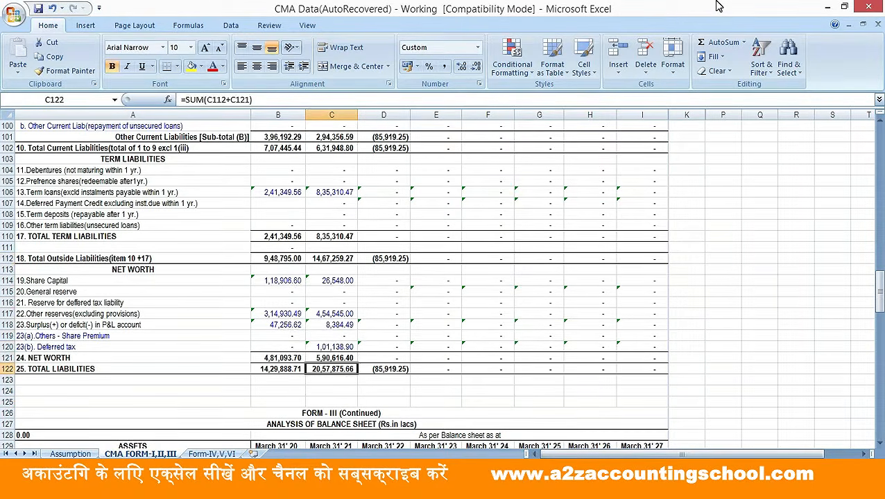
# Examine the March 31, 2021 liabilities and assets totals on the BS sheet to compare them with Form III's Total Liabilities
pyautogui.hotkey('ctrl', 'Tab')
pyautogui.press('Down')
pyautogui.press('Down')
pyautogui.press('Down')
pyautogui.press('Down')
pyautogui.press('Down')
pyautogui.press('Down')
pyautogui.press('Down')
pyautogui.press('Down')
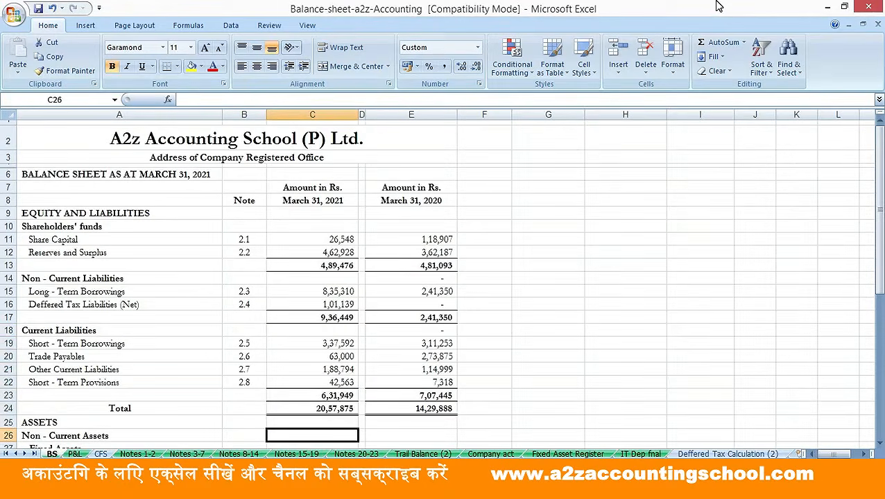
pyautogui.press('Down')
pyautogui.press('Down')
pyautogui.press('Down')
pyautogui.press('Down')
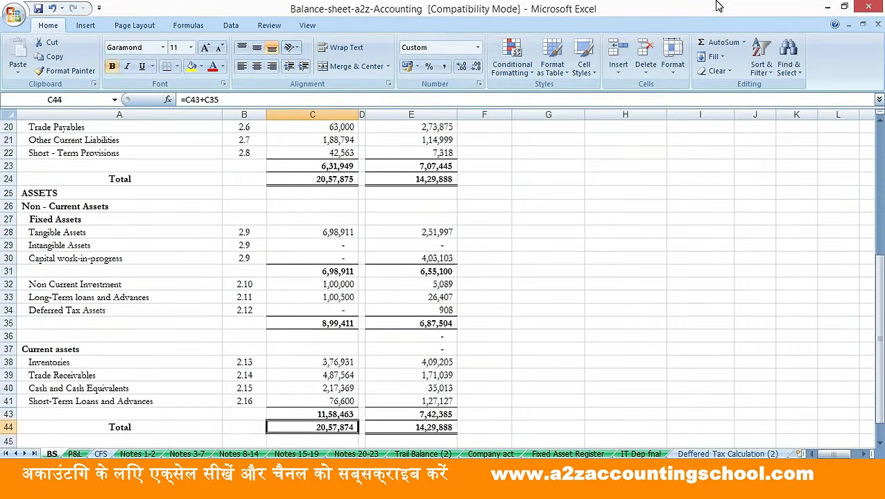
# Link March 31' 21 cash and bank balances in C133 of Form III to Cash and Cash Equivalents, cell C40 of the BS sheet
pyautogui.press('Up')
pyautogui.press('Up')
pyautogui.hotkey('ctrl', 'Tab')
pyautogui.press('Down')
pyautogui.press('Down')
pyautogui.press('Down')
pyautogui.press('Down')
pyautogui.press('Down')
pyautogui.press('Down')
pyautogui.press('Down')
pyautogui.press('Down')
pyautogui.press('Down')
pyautogui.press('Down')
pyautogui.press('Down')
pyautogui.press('Down')
pyautogui.press('Down')
pyautogui.press('Down')
pyautogui.press('Down')
pyautogui.press('Down')
pyautogui.press('Down')
pyautogui.press('Down')
pyautogui.press('Down')
pyautogui.press('Down')
pyautogui.press('Up')
pyautogui.press('Up')
pyautogui.press('Up')
pyautogui.press('Up')
pyautogui.press('Up')
pyautogui.press('Up')
pyautogui.press('Up')
pyautogui.press('Up')
pyautogui.press('Up')
pyautogui.press('Up')
pyautogui.press('Up')
pyautogui.write('+')
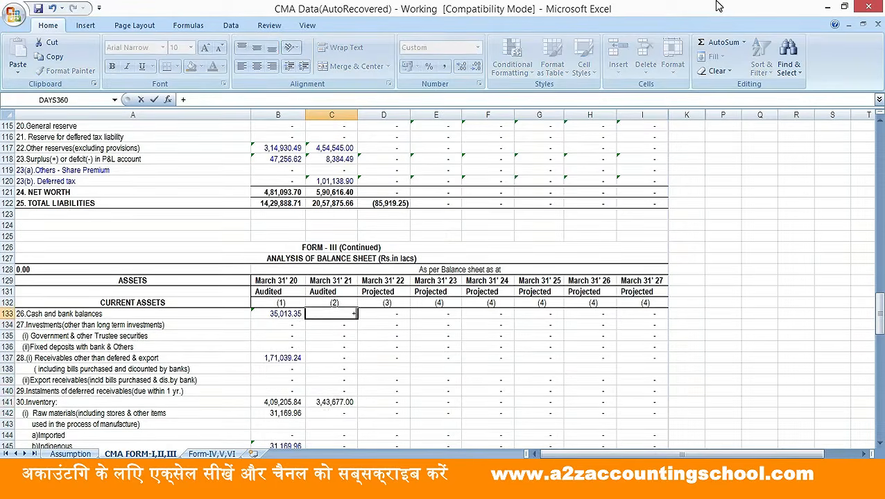
pyautogui.hotkey('ctrl', 'Tab')
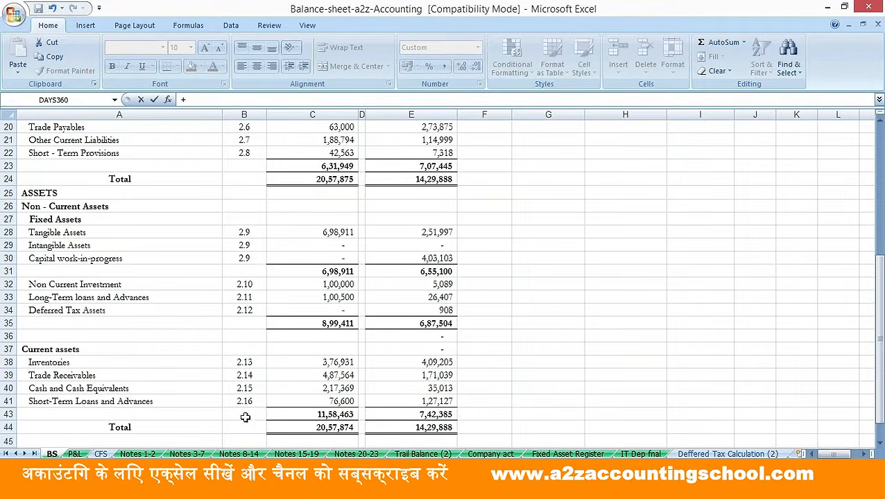
pyautogui.click(335, 386)
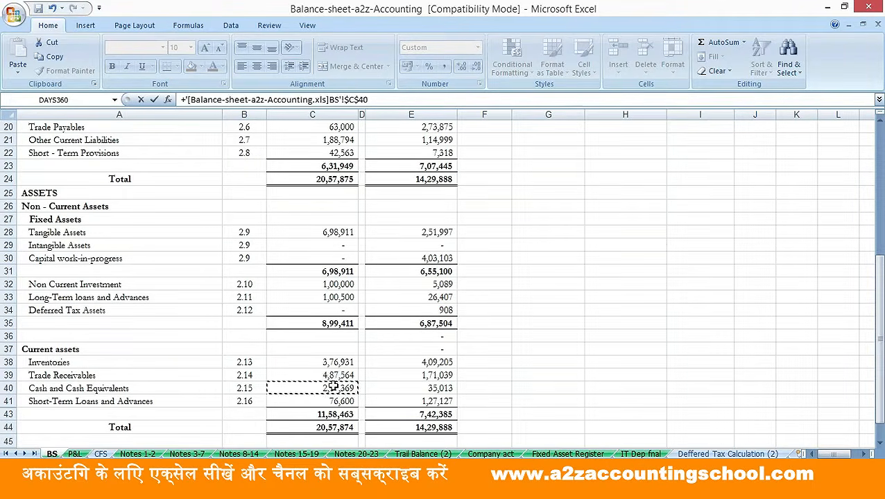
pyautogui.press('Return')
# Link March 31' 21 receivables in C137 of Form III to Trade Receivables, cell C39 of the BS sheet
pyautogui.press('Down')
pyautogui.press('Down')
pyautogui.press('Down')
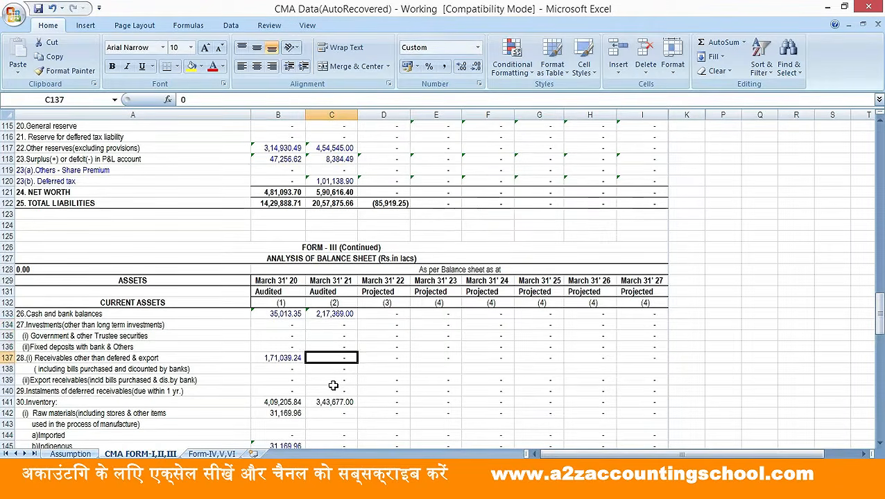
pyautogui.write('+')
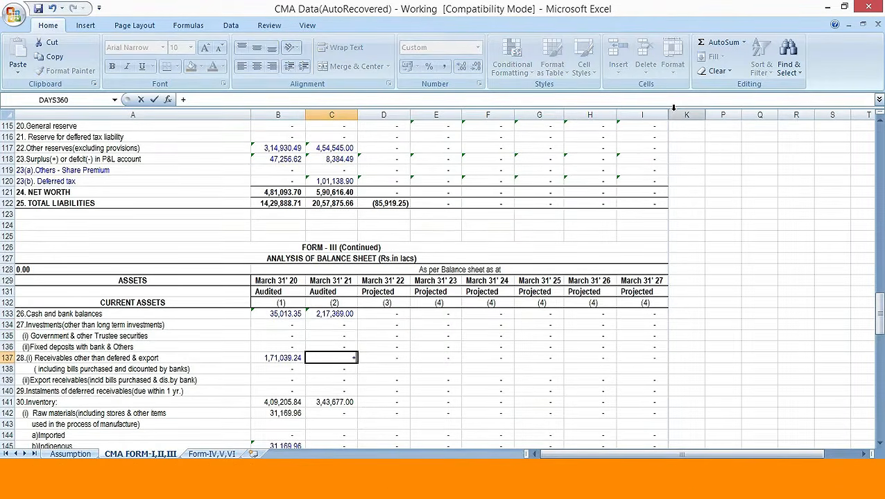
pyautogui.hotkey('alt', 'Tab')
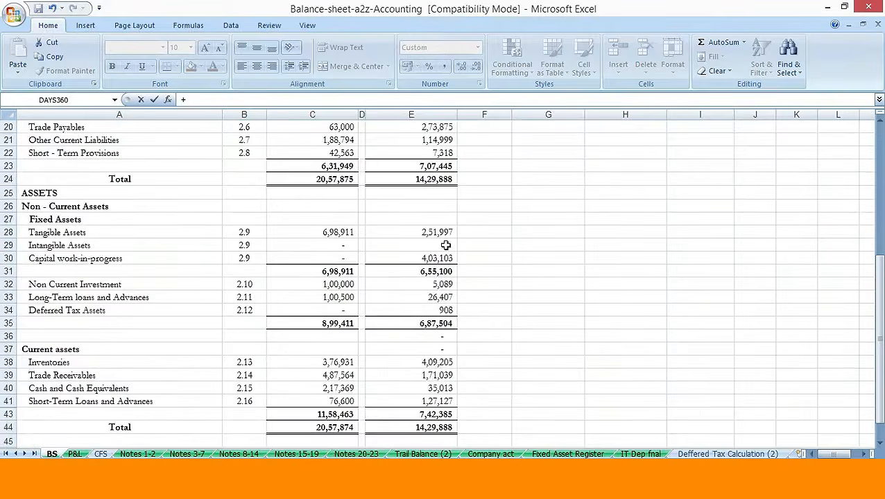
pyautogui.click(343, 374)
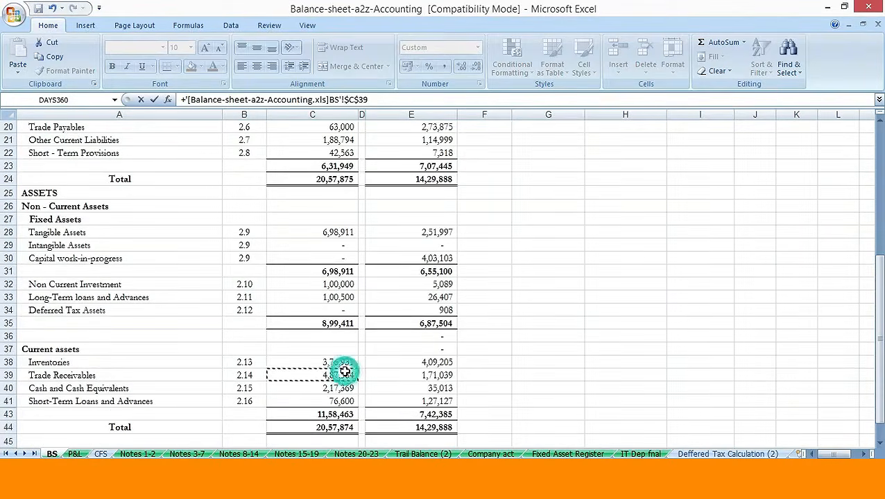
pyautogui.press('Return')
# Examine the inventory formulas for March 31' 20 and March 31' 21 in rows 141 to 146 of Form III
pyautogui.press('Down')
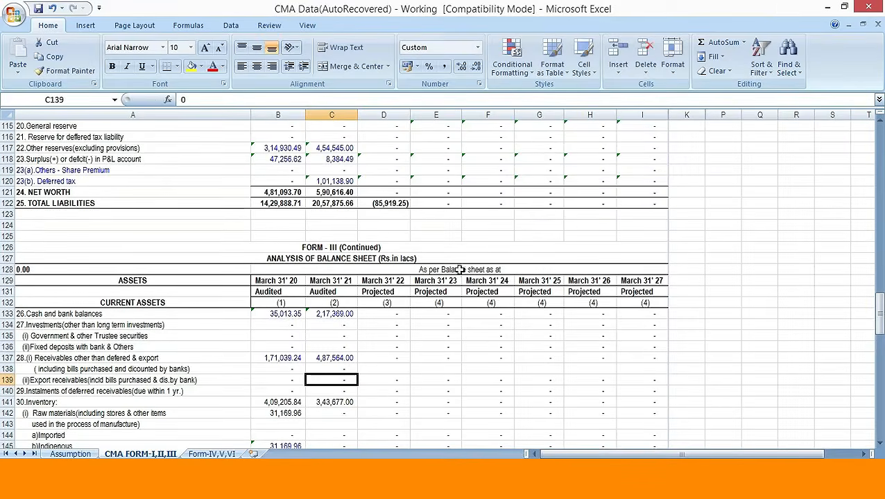
pyautogui.press('Down')
pyautogui.press('Down')
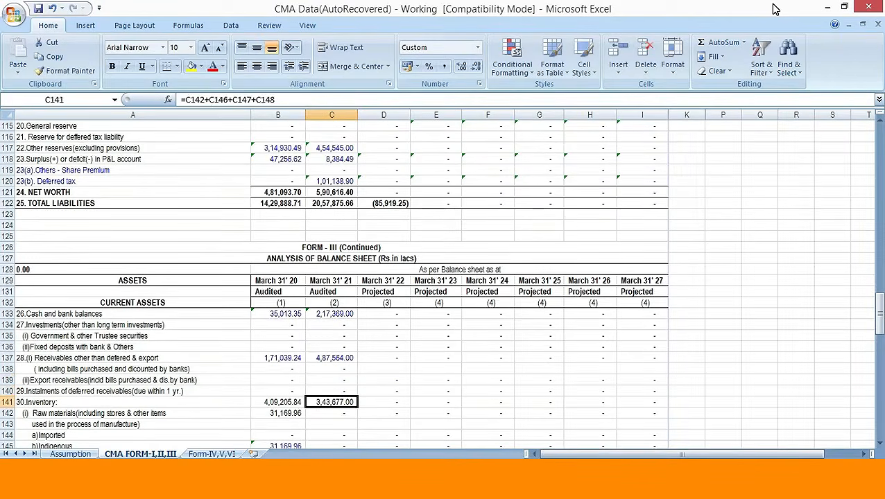
pyautogui.press('Down')
pyautogui.press('Down')
pyautogui.press('Down')
pyautogui.press('Down')
pyautogui.press('Down')
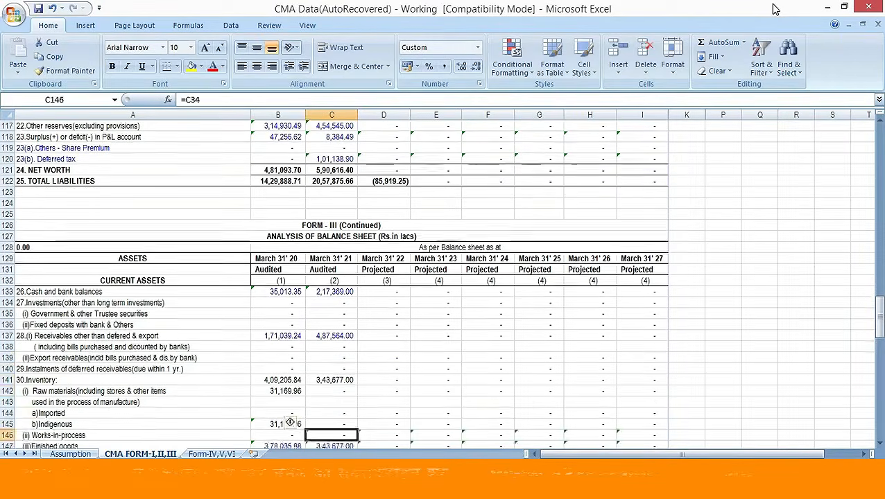
pyautogui.press('Up')
pyautogui.press('Up')
pyautogui.press('Up')
pyautogui.press('Up')
pyautogui.press('Left')
pyautogui.press('Down')
pyautogui.press('Down')
pyautogui.press('Down')
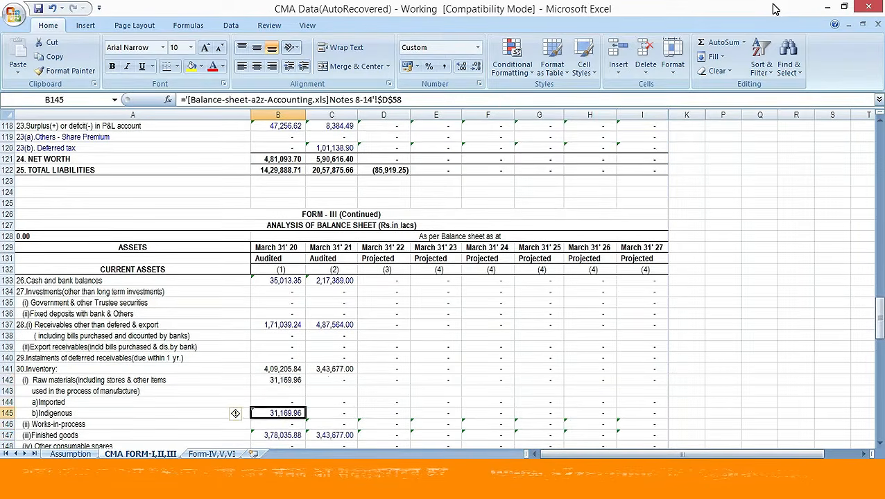
pyautogui.press('Right')
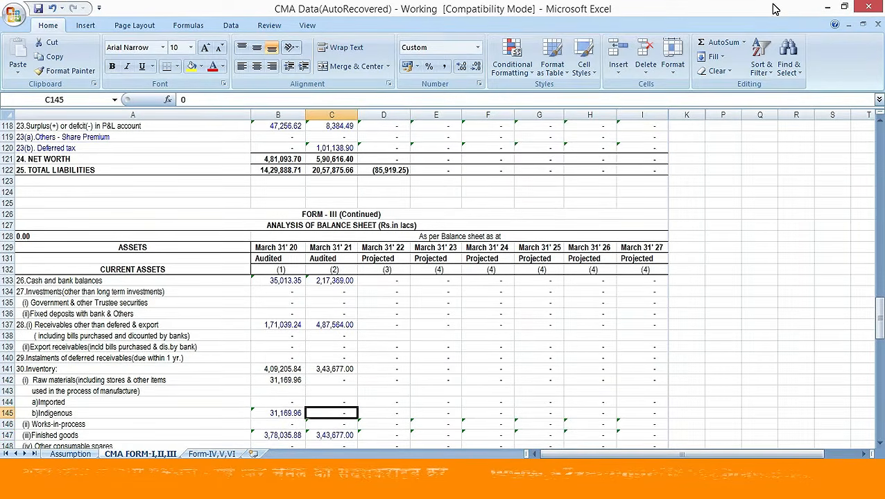
pyautogui.press('Up')
pyautogui.press('Up')
pyautogui.press('Up')
pyautogui.press('Left')
pyautogui.press('F2')
pyautogui.press('Escape')
pyautogui.press('Up')
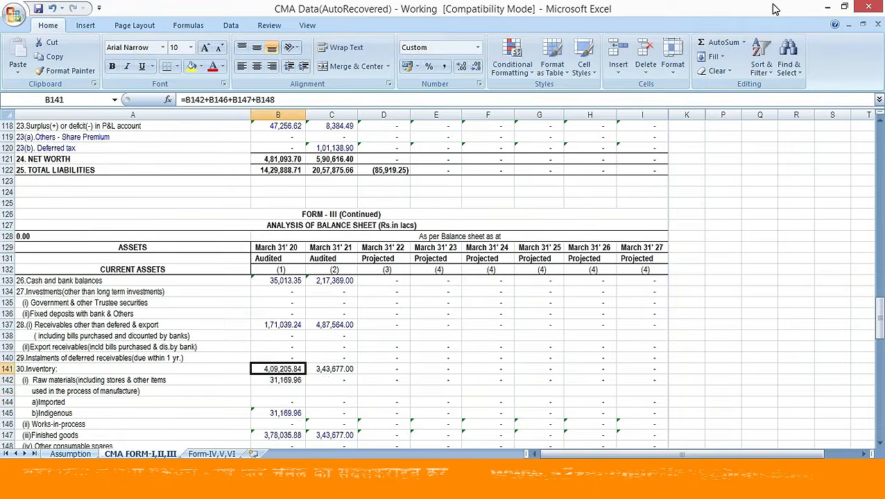
pyautogui.press('Right')
pyautogui.press('F2')
pyautogui.press('Escape')
pyautogui.press('Escape')
# Link March 31' 21 indigenous raw materials in C145 of Form III to Raw Materials, cell C58 of the Notes 8-14 sheet
pyautogui.press('Down')
pyautogui.press('Left')
pyautogui.press('Right')
pyautogui.press('Down')
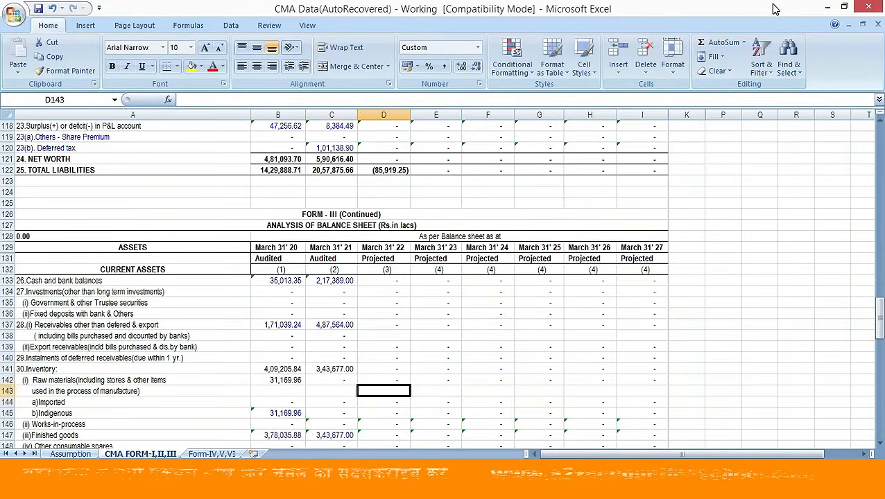
pyautogui.press('Down')
pyautogui.press('Down')
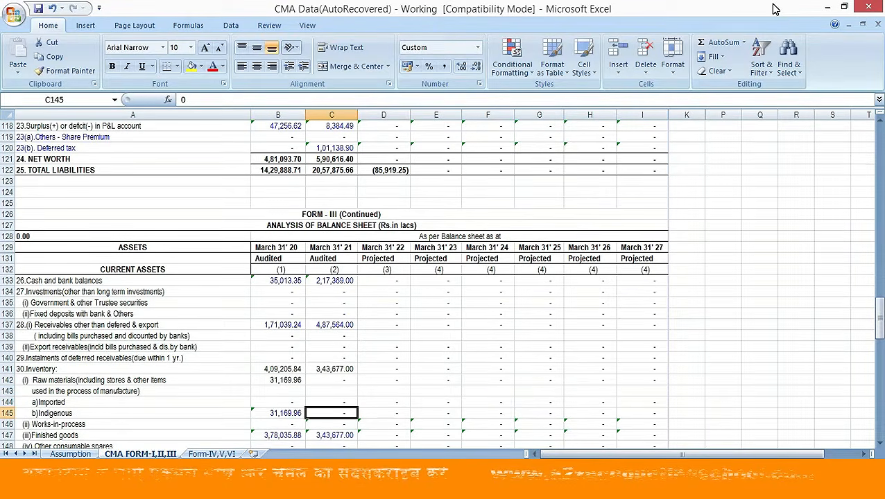
pyautogui.write('+')
pyautogui.hotkey('alt', 'Tab')
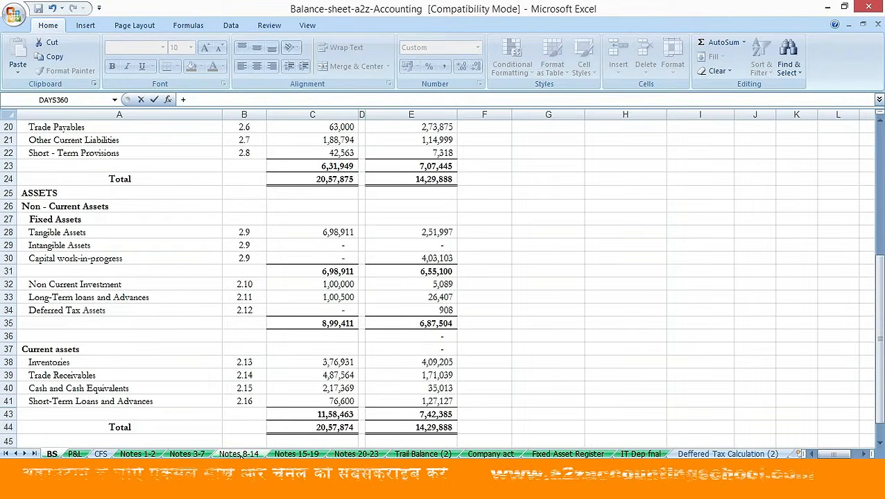
pyautogui.click(239, 453)
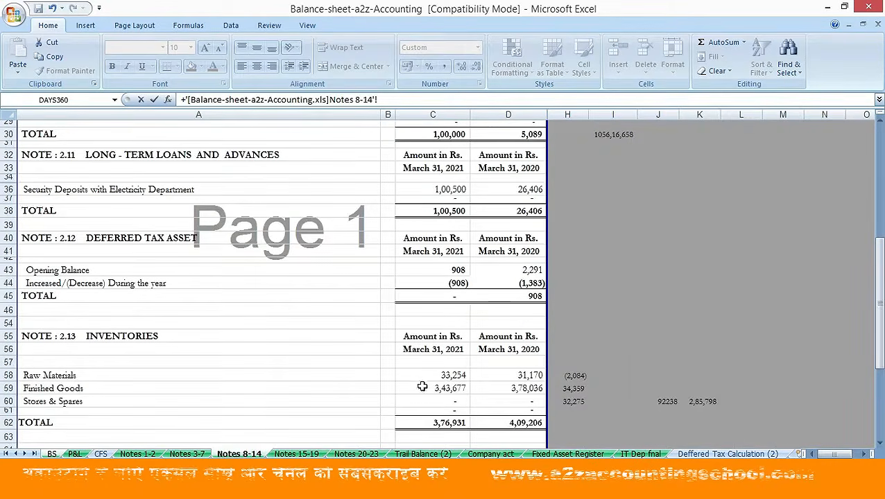
pyautogui.click(442, 376)
pyautogui.press('Return')
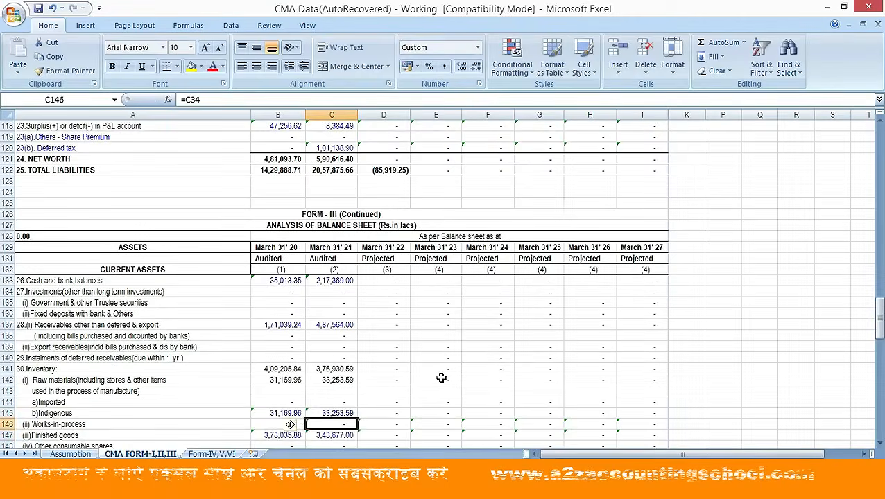
# Check the finished goods formulas for March 31' 21 and March 31' 20 in C147 and B147 of Form III
pyautogui.press('Down')
pyautogui.press('Down')
pyautogui.press('Down')
pyautogui.press('Down')
pyautogui.press('Down')
pyautogui.press('Up')
pyautogui.press('Up')
pyautogui.press('Up')
pyautogui.press('Up')
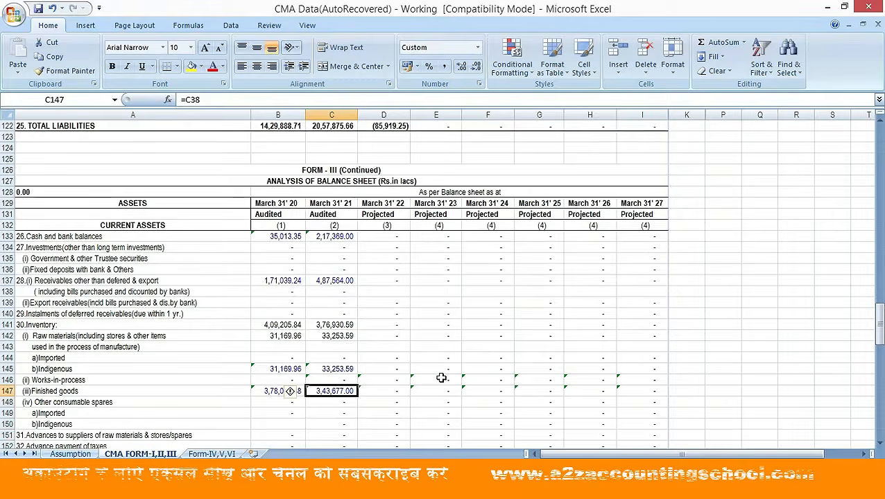
pyautogui.press('F2')
pyautogui.press('Escape')
pyautogui.press('Left')
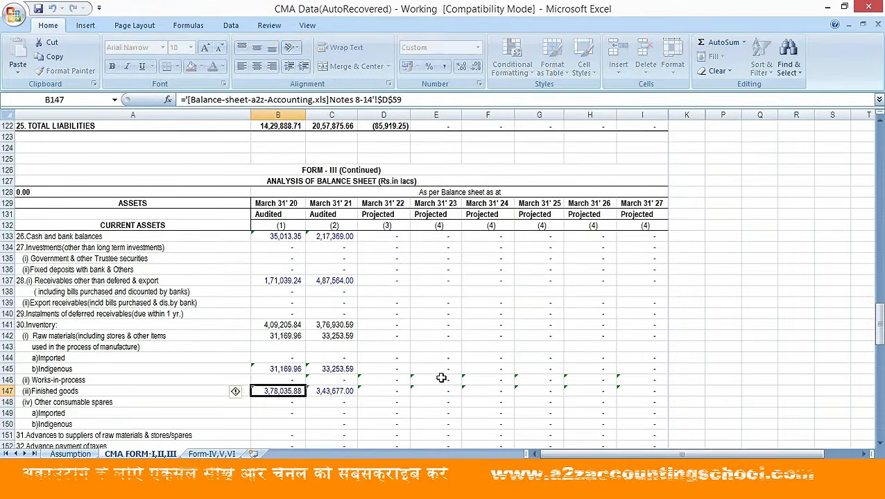
pyautogui.press('Right')
# Trace Inventories on the BS sheet to Note 2.13 and check the March 31, 2021 Finished Goods amount in C59 against Form III
pyautogui.hotkey('ctrl', 'Tab')
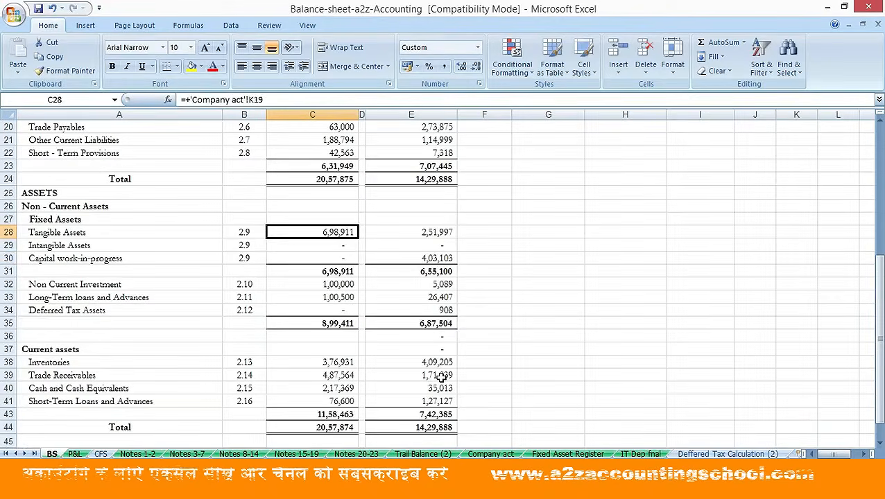
pyautogui.press('Down')
pyautogui.press('Down')
pyautogui.press('Down')
pyautogui.press('Down')
pyautogui.press('Down')
pyautogui.press('Down')
pyautogui.press('Down')
pyautogui.press('Down')
pyautogui.press('Down')
pyautogui.press('Down')
pyautogui.press('Down')
pyautogui.press('Down')
pyautogui.press('Down')
pyautogui.press('Up')
pyautogui.press('Up')
pyautogui.press('Up')
pyautogui.hotkey('ctrl', '[')
pyautogui.press('Up')
pyautogui.press('Up')
pyautogui.press('Up')
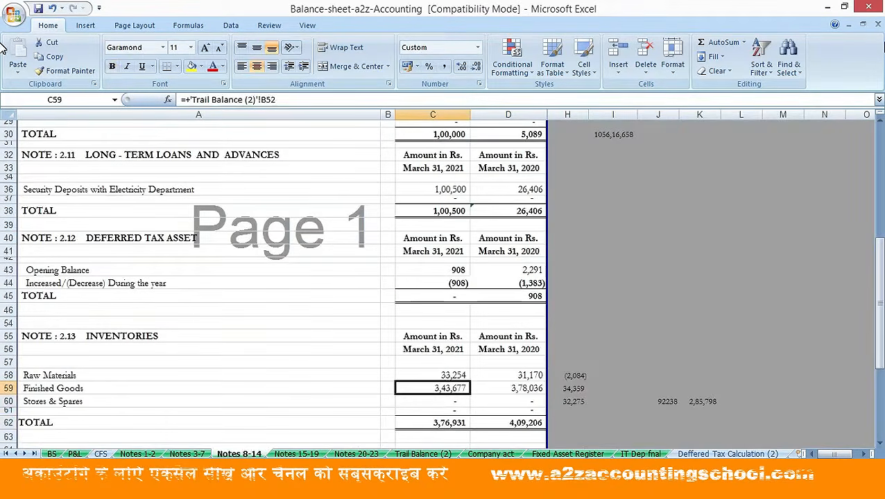
pyautogui.hotkey('alt', 'Tab')
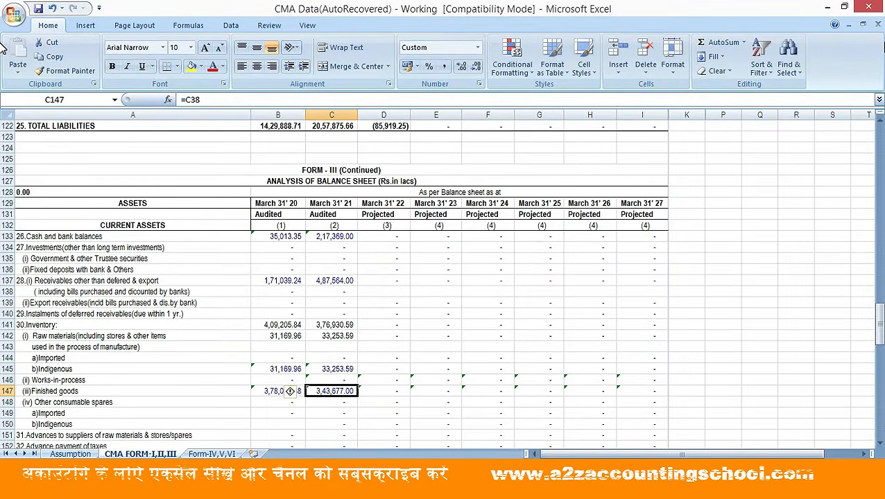
# Link March 31' 21 Others under other current assets, C155 of Form III, to Short-Term Loans and Advances, cell C41 of the BS sheet
pyautogui.press('Down')
pyautogui.press('Down')
pyautogui.press('Down')
pyautogui.press('Down')
pyautogui.press('Down')
pyautogui.press('Down')
pyautogui.press('Down')
pyautogui.press('Down')
pyautogui.press('Down')
pyautogui.press('Down')
pyautogui.press('Down')
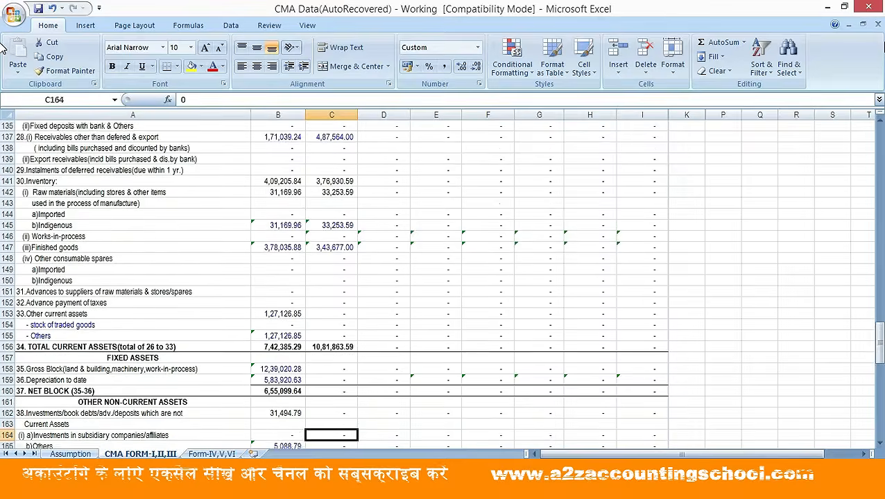
pyautogui.press('Up')
pyautogui.press('Up')
pyautogui.press('Up')
pyautogui.press('Up')
pyautogui.press('Down')
pyautogui.write('+')
pyautogui.hotkey('alt', 'Tab')
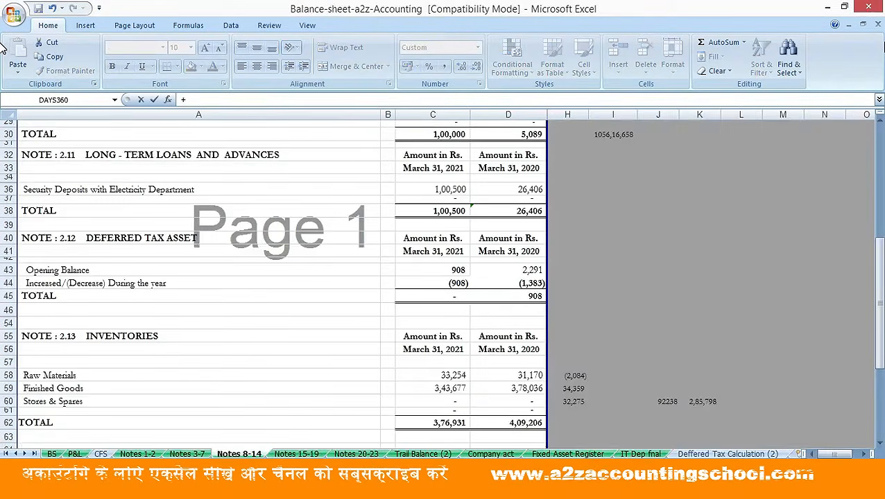
pyautogui.click(52, 453)
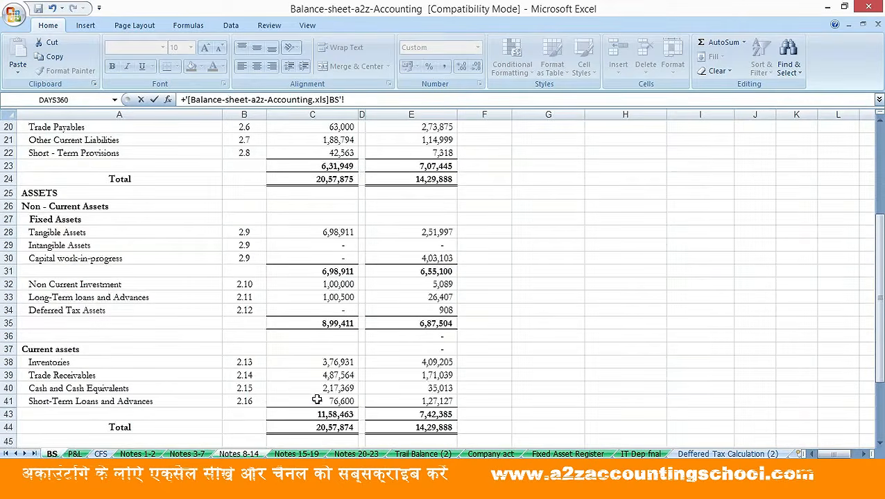
pyautogui.click(316, 400)
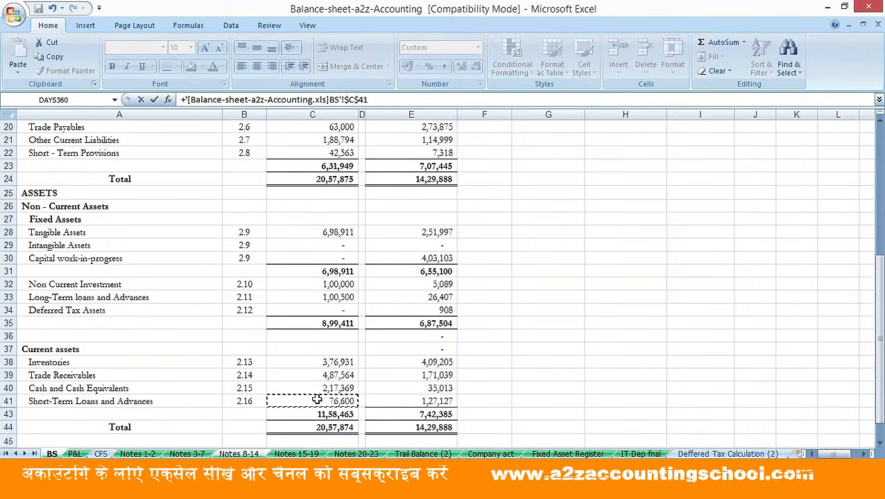
pyautogui.press('Return')
# Compare March 31' 21 Total Current Assets in C156 of Form III with the current assets total on the BS sheet
pyautogui.press('Down')
pyautogui.press('Down')
pyautogui.press('Up')
pyautogui.press('Down')
pyautogui.press('Up')
pyautogui.press('Up')
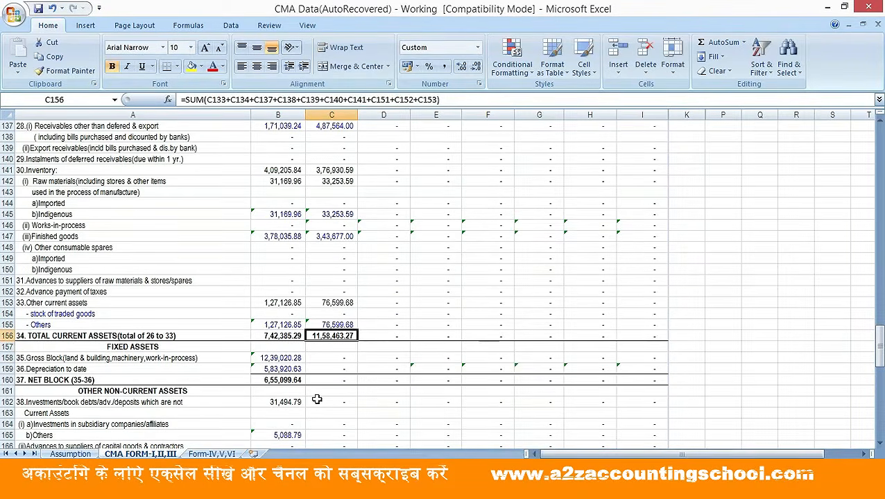
pyautogui.hotkey('alt', 'Tab')
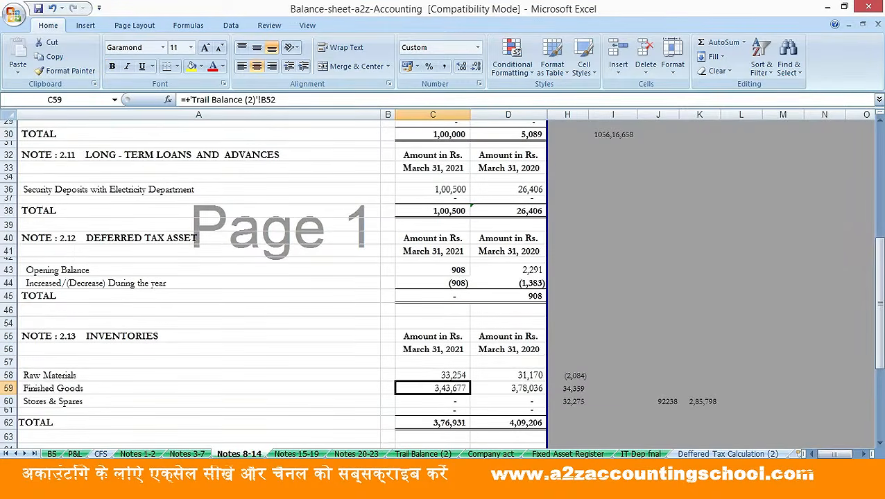
pyautogui.click(52, 453)
pyautogui.press('Down')
pyautogui.press('Down')
pyautogui.press('Down')
pyautogui.press('Down')
pyautogui.press('Down')
pyautogui.press('Up')
pyautogui.press('Up')
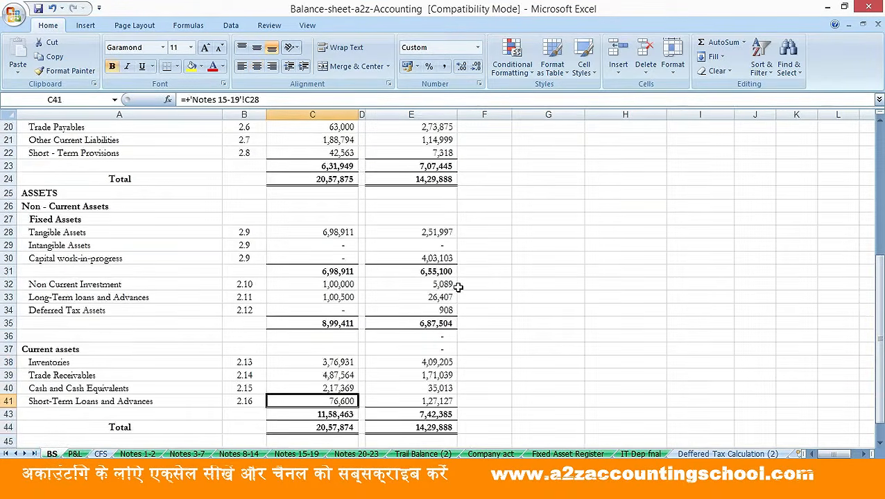
# Link March 31' 21 Gross Block, C158 of Form III, to the current-period gross carrying value total in F19 of the Company act sheet
pyautogui.hotkey('ctrl', 'Tab')
pyautogui.press('Down')
pyautogui.press('Down')
pyautogui.press('Down')
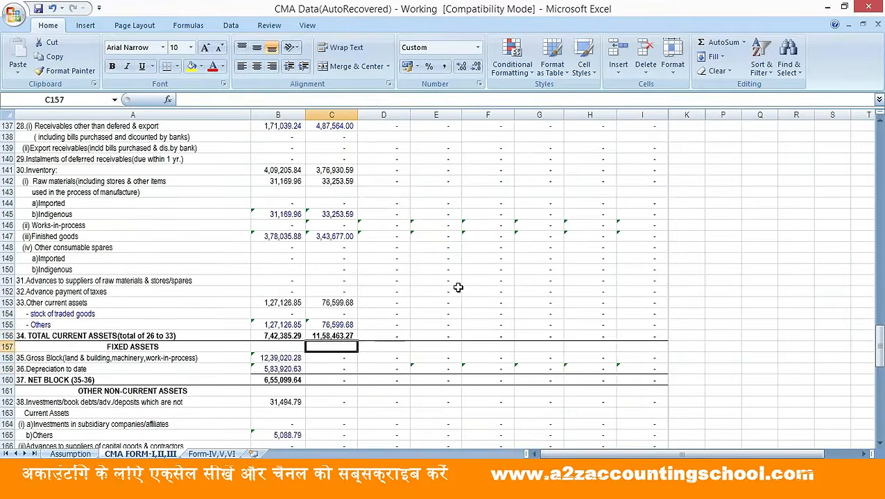
pyautogui.press('Up')
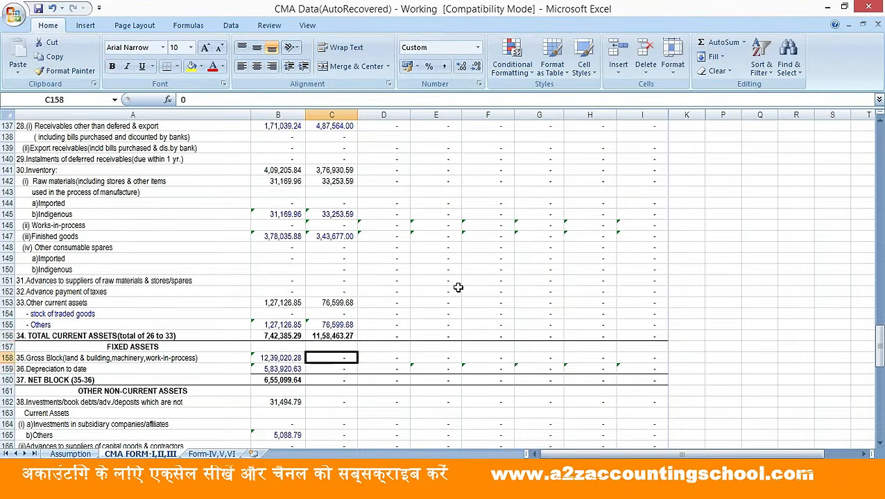
pyautogui.write('+')
pyautogui.hotkey('ctrl', 'Tab')
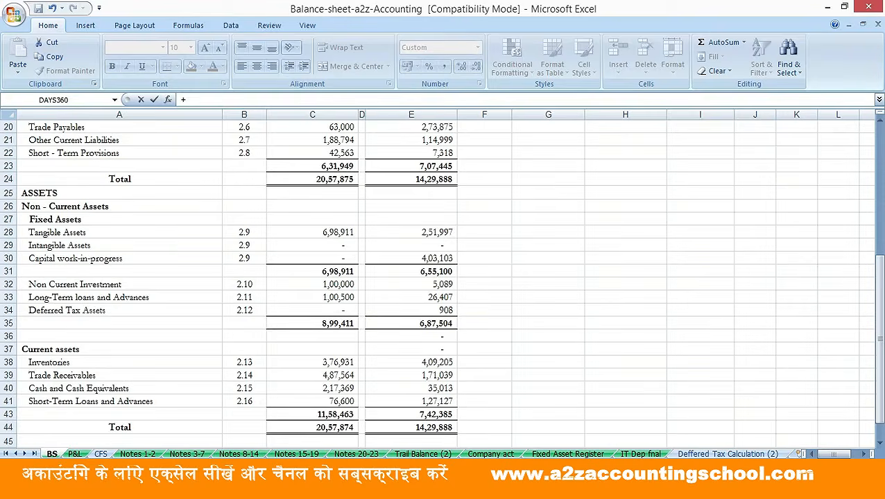
pyautogui.click(490, 454)
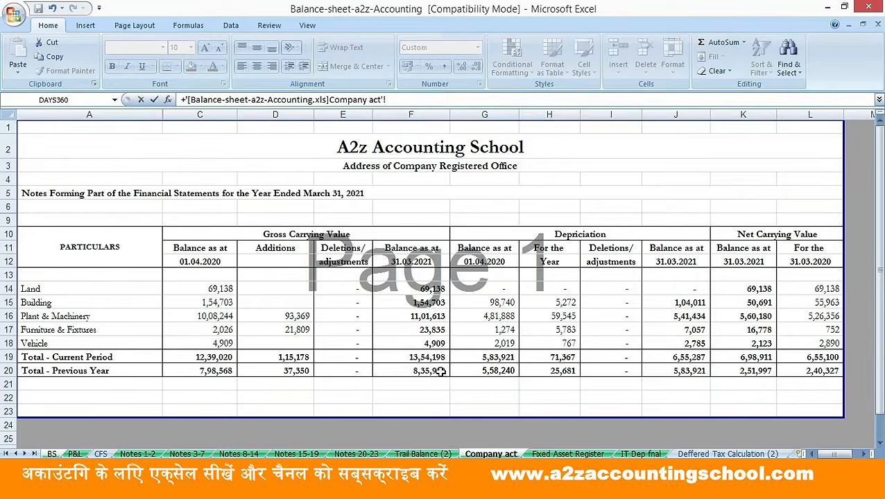
pyautogui.click(423, 356)
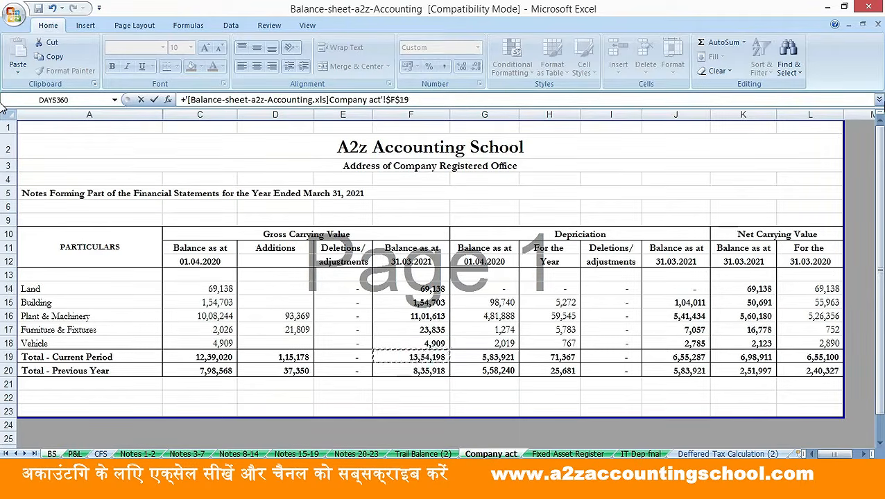
pyautogui.press('Return')
# Link March 31' 21 Depreciation to date, C159 of Form III, to the 31.03.2021 depreciation total in J19 of the Company act sheet
pyautogui.write('+')
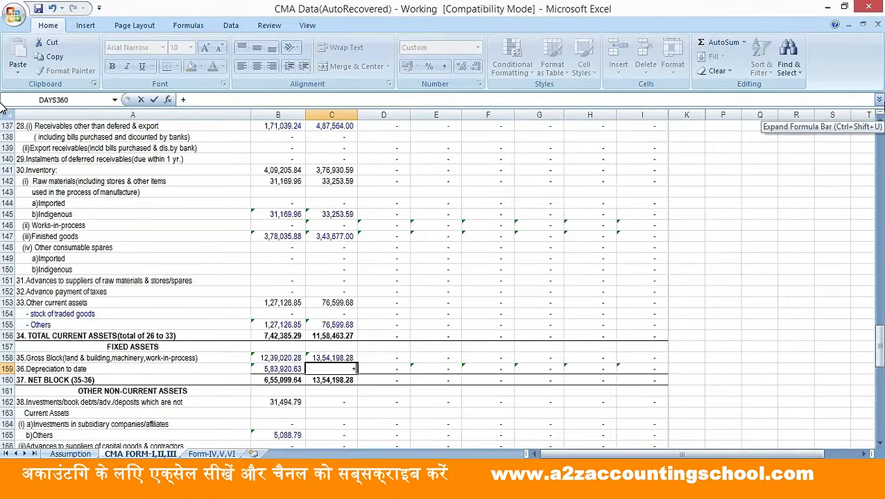
pyautogui.hotkey('ctrl', 'Tab')
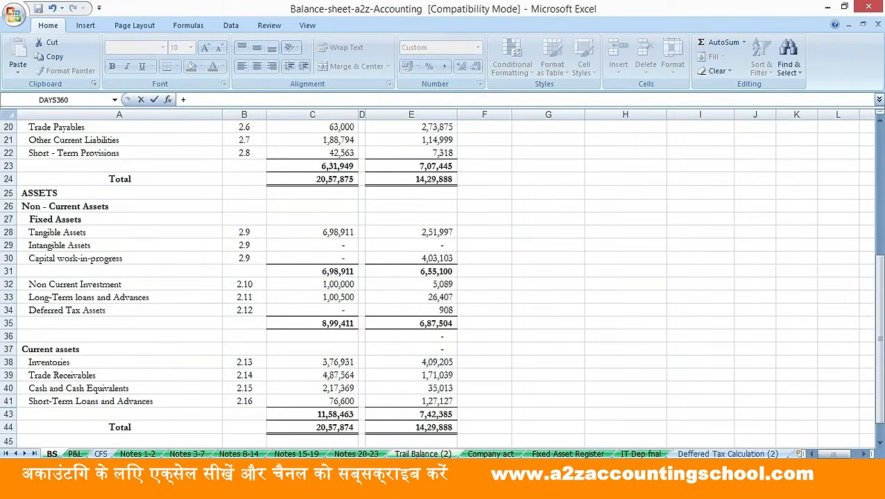
pyautogui.click(491, 453)
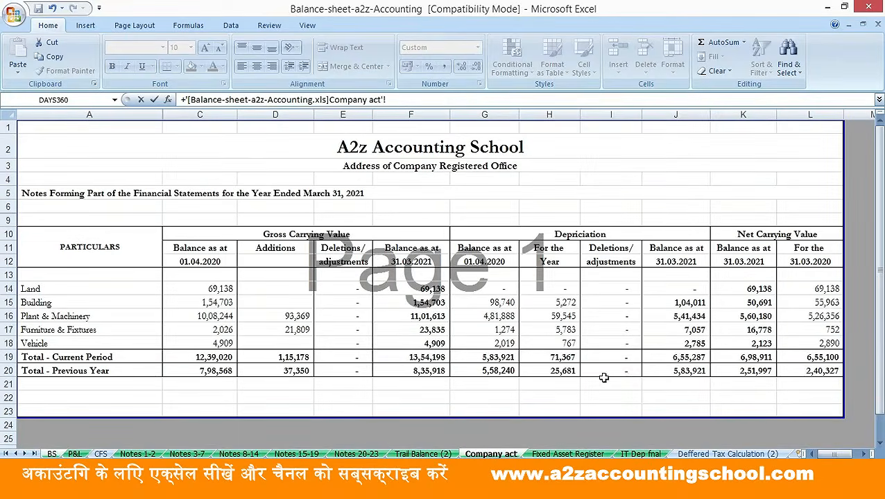
pyautogui.click(683, 357)
pyautogui.press('Return')
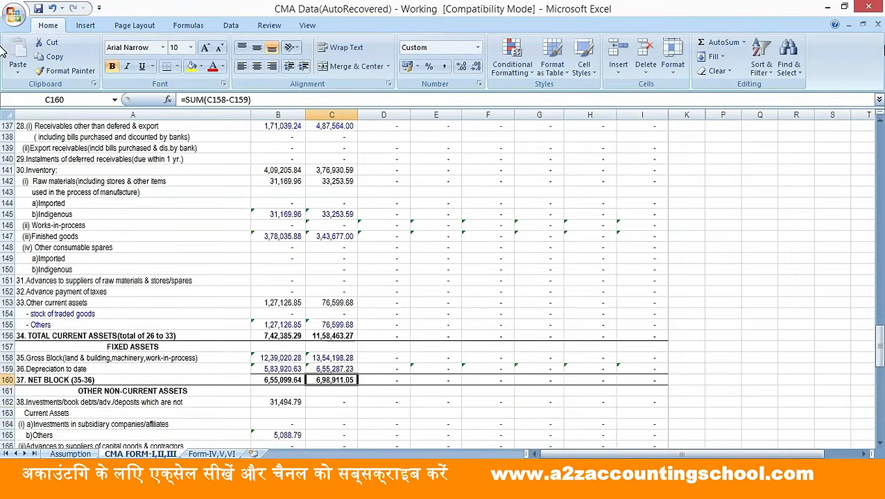
# Compare March 31' 21 Net Block in C160 of Form III with the fixed assets total in C31 of the BS sheet
pyautogui.press('Down')
pyautogui.press('Down')
pyautogui.press('Down')
pyautogui.press('Down')
pyautogui.press('Down')
pyautogui.press('Down')
pyautogui.press('Down')
pyautogui.press('Down')
pyautogui.press('Down')
pyautogui.press('Down')
pyautogui.press('Up')
pyautogui.press('Up')
pyautogui.press('Up')
pyautogui.press('Up')
pyautogui.press('Up')
pyautogui.press('Up')
pyautogui.press('Up')
pyautogui.press('Up')
pyautogui.press('Up')
pyautogui.press('Up')
pyautogui.hotkey('ctrl', 'Tab')
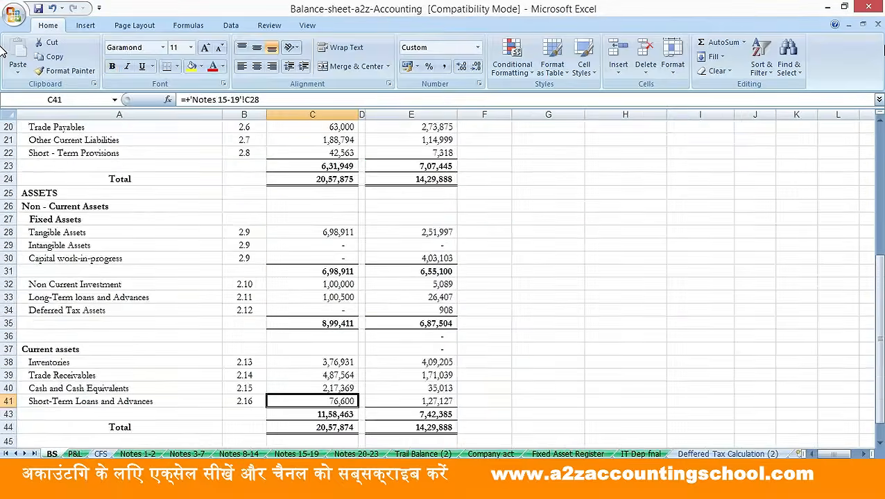
pyautogui.click(338, 271)
# Link March 31' 21 Others under investments, C165 of Form III, to Non Current Investment, cell C32 of the BS sheet
pyautogui.hotkey('ctrl', 'Tab')
pyautogui.press('Down')
pyautogui.press('Down')
pyautogui.press('Down')
pyautogui.press('Down')
pyautogui.press('Down')
pyautogui.press('Left')
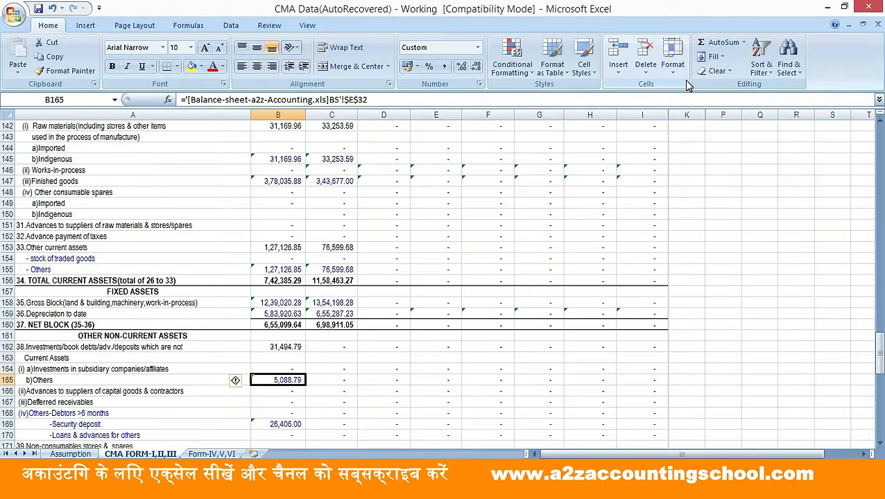
pyautogui.press('Right')
pyautogui.press('Left')
pyautogui.press('Right')
pyautogui.press('Left')
pyautogui.press('Right')
pyautogui.write('+')
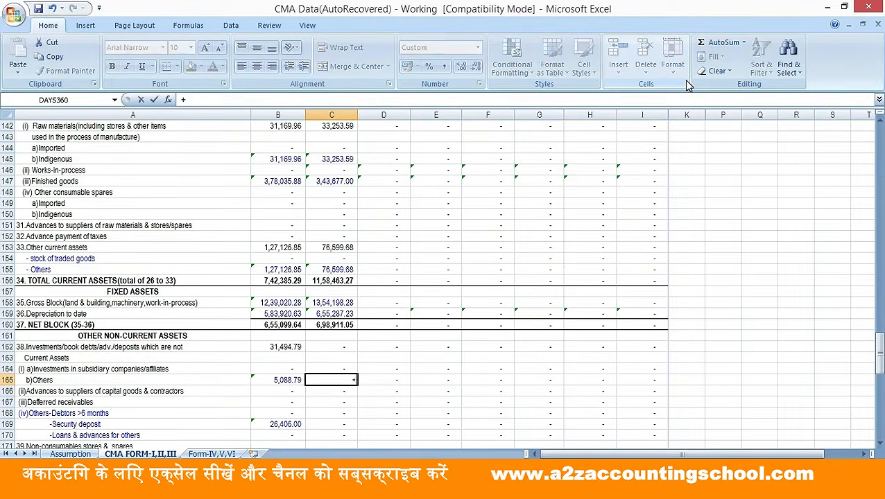
pyautogui.hotkey('ctrl', 'Tab')
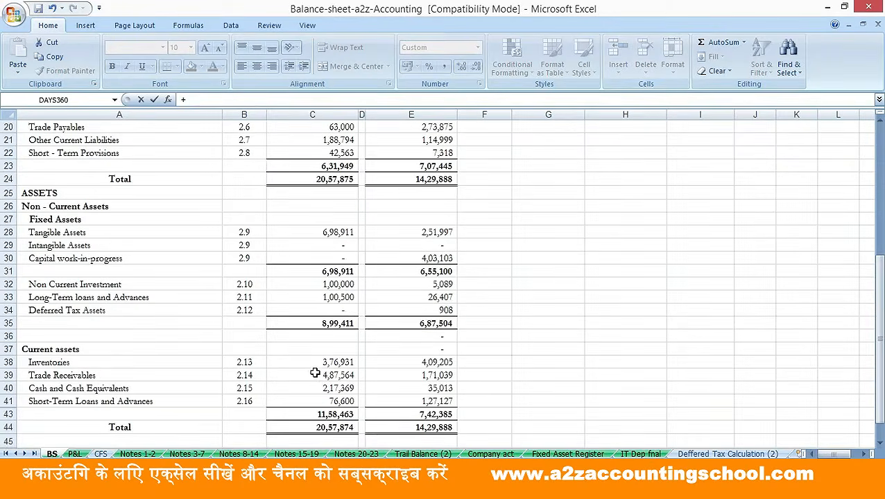
pyautogui.click(345, 284)
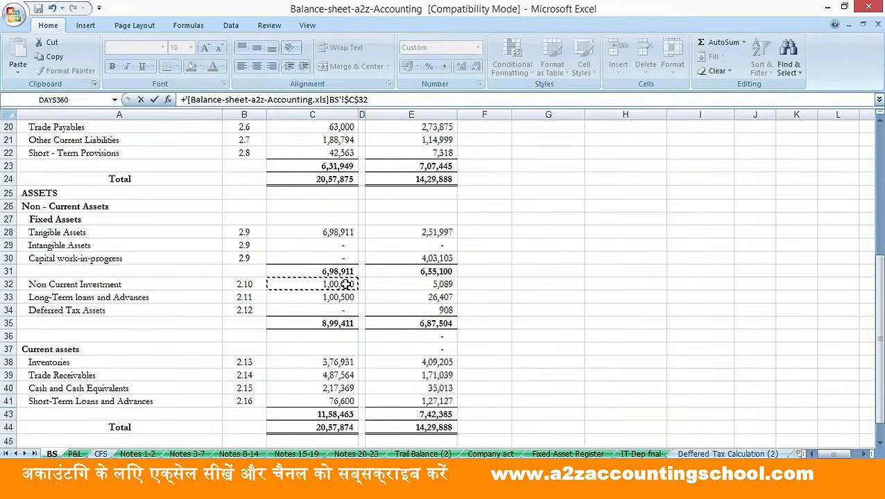
pyautogui.press('Return')
# Link March 31' 21 Security deposit, C169 of Form III, to Long-Term loans and Advances, cell C33 of the BS sheet
pyautogui.press('Return')
pyautogui.press('Return')
pyautogui.press('Return')
pyautogui.press('Return')
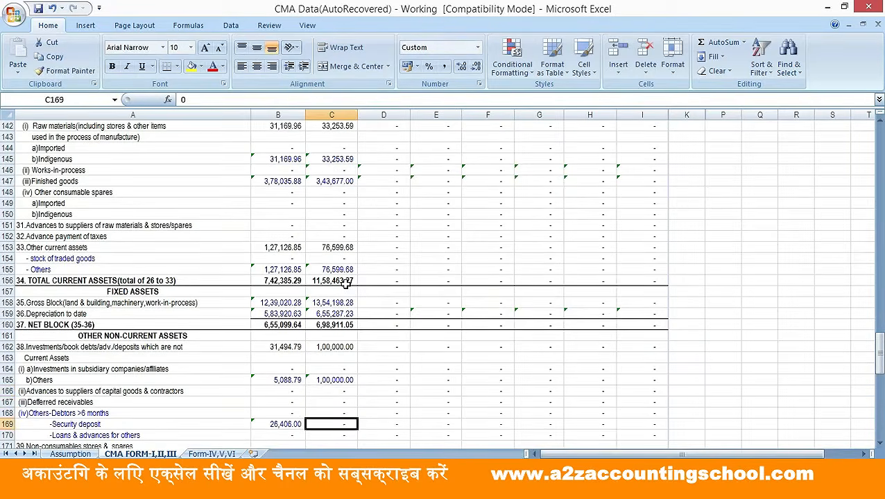
pyautogui.press('Up')
pyautogui.write('+')
pyautogui.hotkey('ctrl', 'Tab')
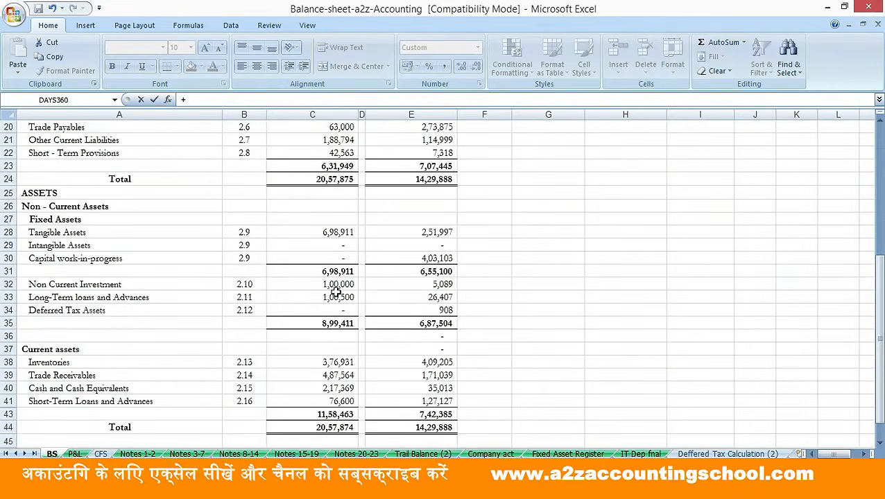
pyautogui.click(334, 297)
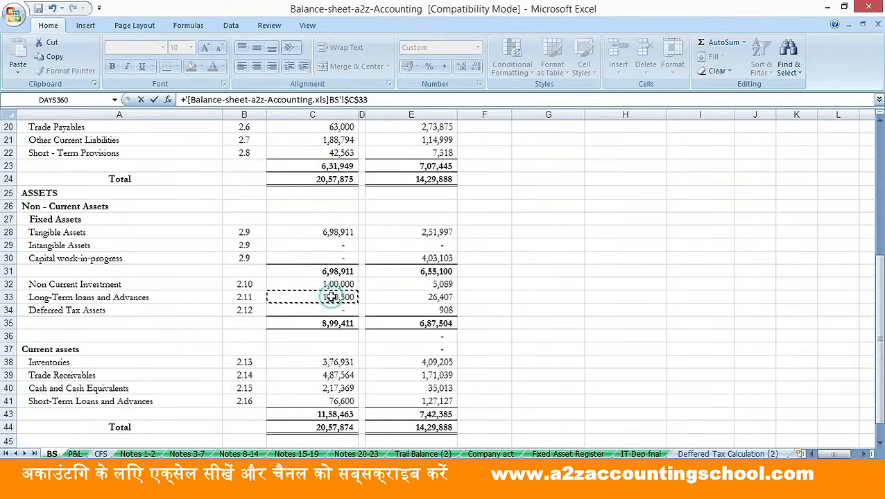
pyautogui.press('Return')
# Check the March 31, 2021 Deferred Tax Assets in C34 of the BS sheet and the asset rows below it
pyautogui.scroll(-2, 332, 297)
pyautogui.press('Down')
pyautogui.hotkey('ctrl', 'Tab')
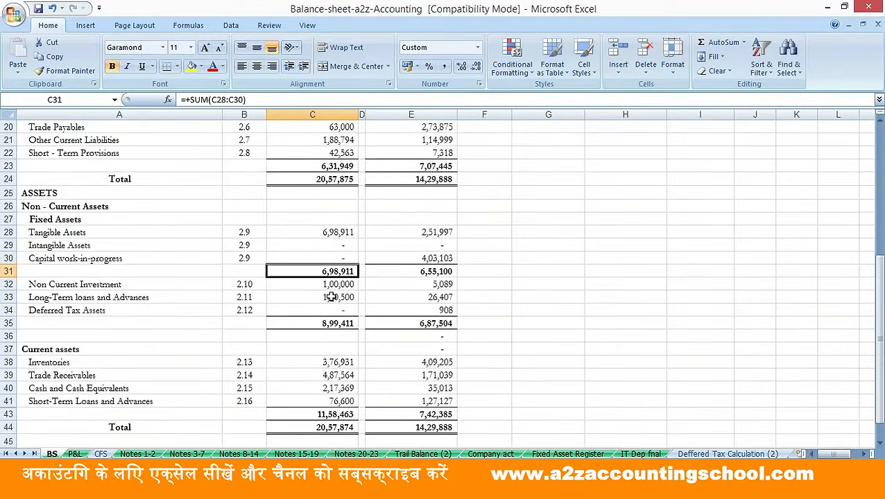
pyautogui.press('Down')
pyautogui.press('Down')
pyautogui.press('Down')
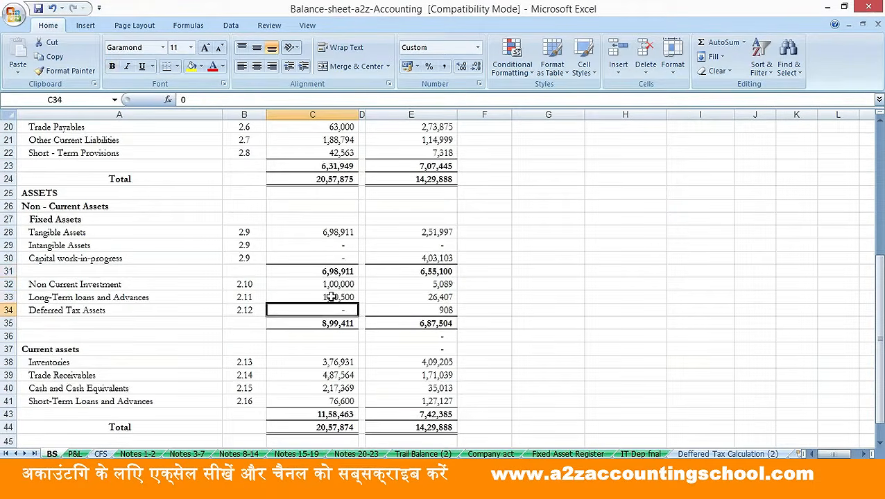
pyautogui.press('Right')
pyautogui.press('Right')
pyautogui.press('Left')
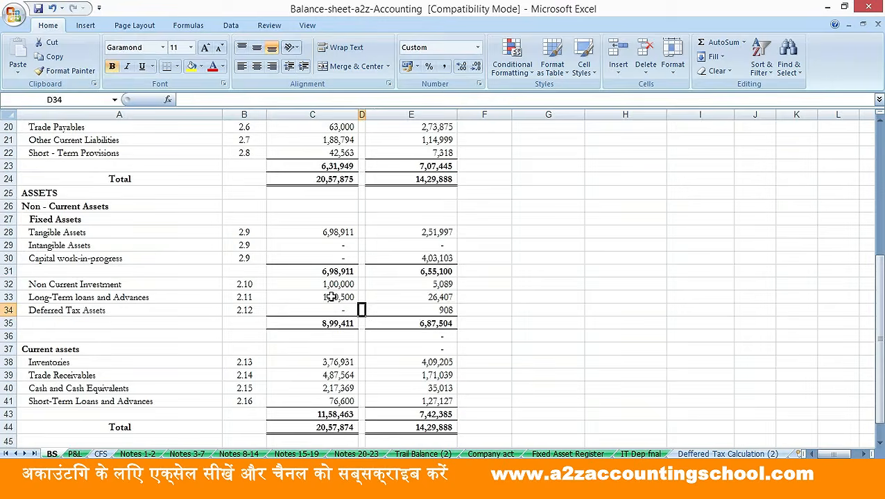
pyautogui.press('Left')
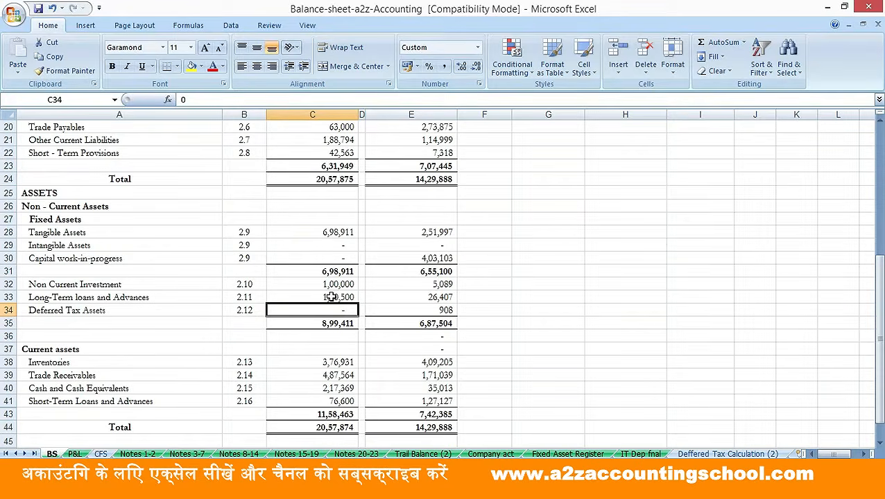
pyautogui.moveTo(880, 4)
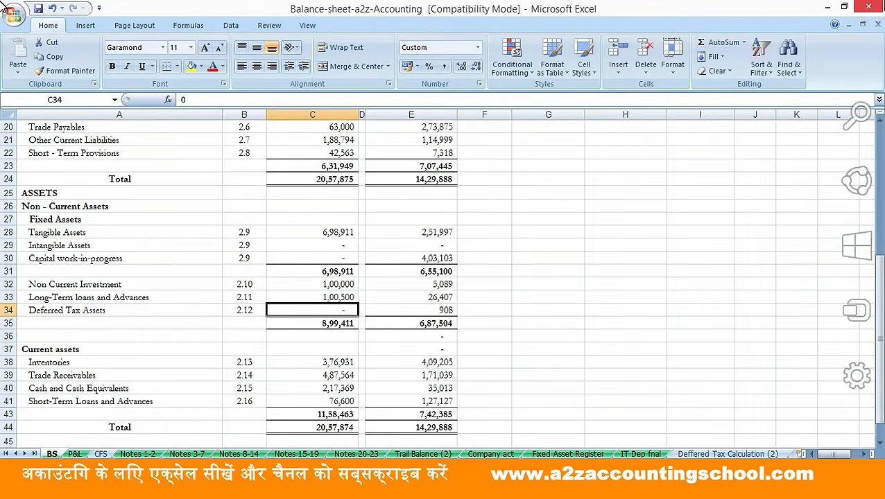
pyautogui.press('Down')
pyautogui.press('Down')
pyautogui.press('Down')
pyautogui.press('Down')
pyautogui.press('Down')
pyautogui.press('Down')
pyautogui.press('Up')
pyautogui.press('Up')
pyautogui.press('Up')
pyautogui.press('Up')
pyautogui.hotkey('ctrl', 'Tab')
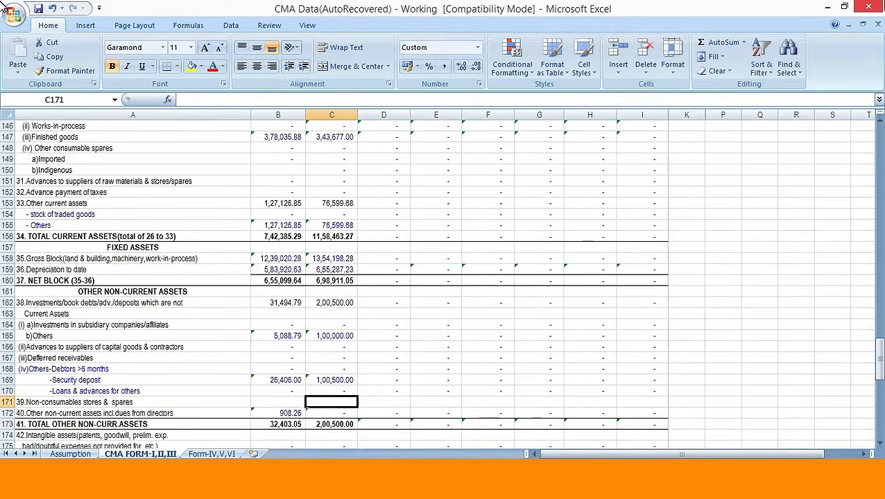
# Compare March 31' 21 Total Assets in C176 of Form III with the assets total in C44 of the BS sheet
pyautogui.press('Down')
pyautogui.press('Down')
pyautogui.press('Down')
pyautogui.press('Down')
pyautogui.press('Down')
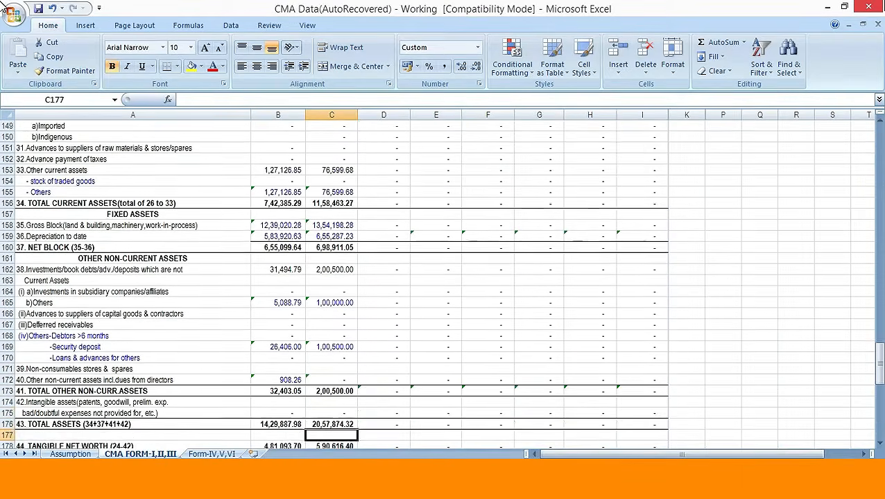
pyautogui.press('Up')
pyautogui.press('Down')
pyautogui.press('Up')
pyautogui.press('Down')
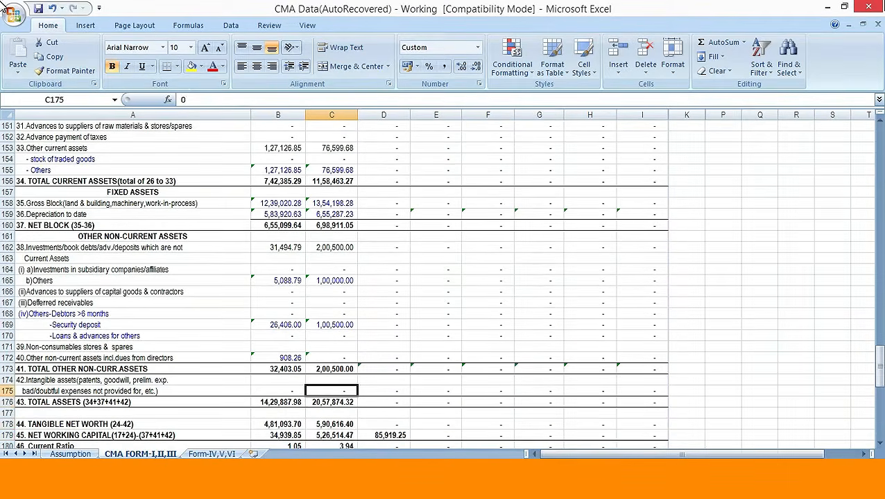
pyautogui.press('Up')
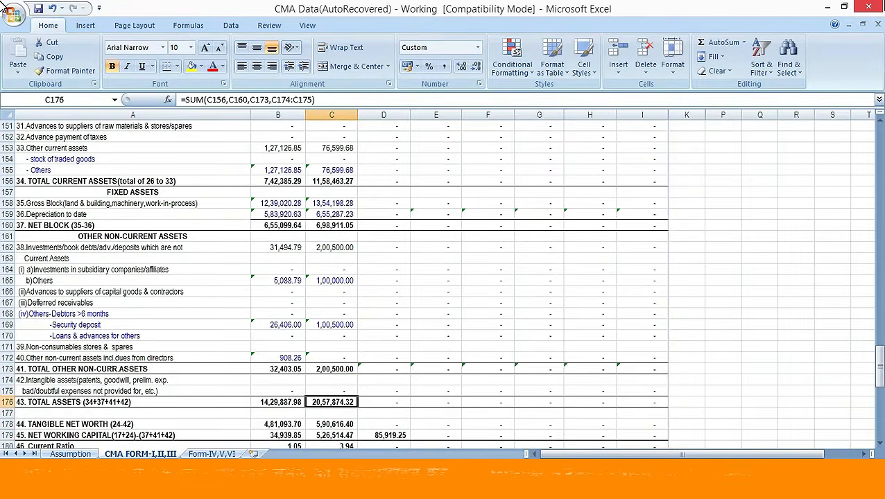
pyautogui.hotkey('ctrl', 'Tab')
pyautogui.press('Down')
pyautogui.press('Down')
pyautogui.press('Down')
pyautogui.press('Down')
pyautogui.press('Down')
pyautogui.press('Down')
pyautogui.press('Down')
pyautogui.press('Down')
pyautogui.press('Down')
pyautogui.press('Down')
pyautogui.press('Down')
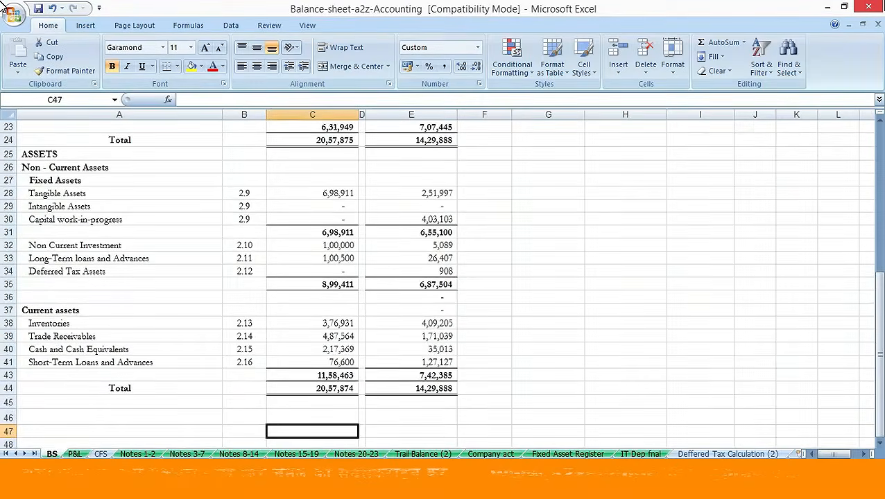
# Inspect the difference formula in C183 of Form III and its references to Total Assets in C176 and Total Liabilities in C122
pyautogui.hotkey('ctrl', 'Tab')
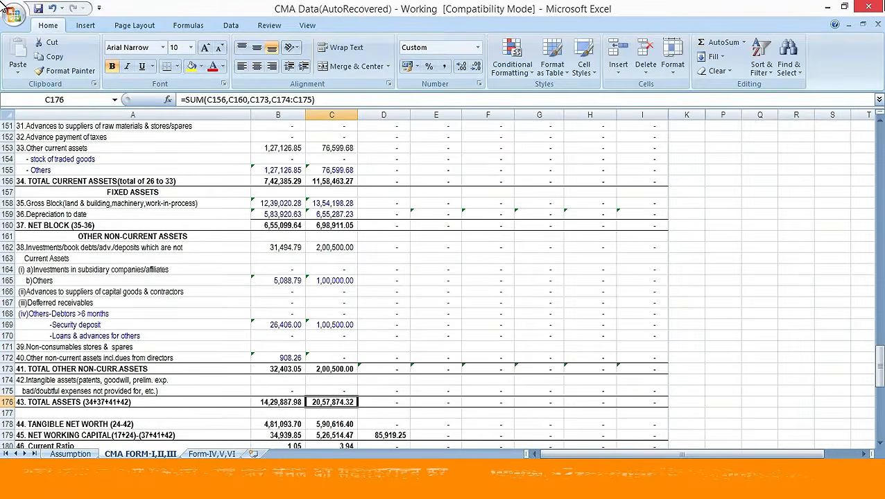
pyautogui.press('Down')
pyautogui.press('Down')
pyautogui.press('Down')
pyautogui.press('Down')
pyautogui.press('Down')
pyautogui.press('Down')
pyautogui.press('Down')
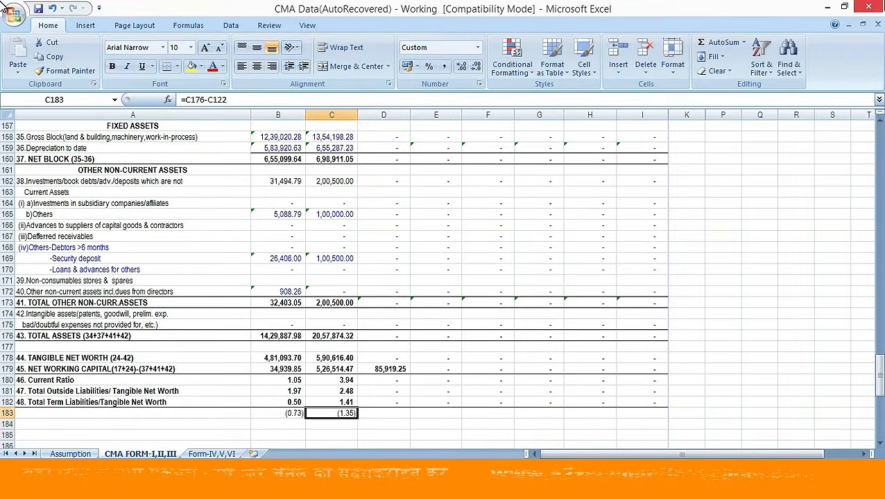
pyautogui.press('F2')
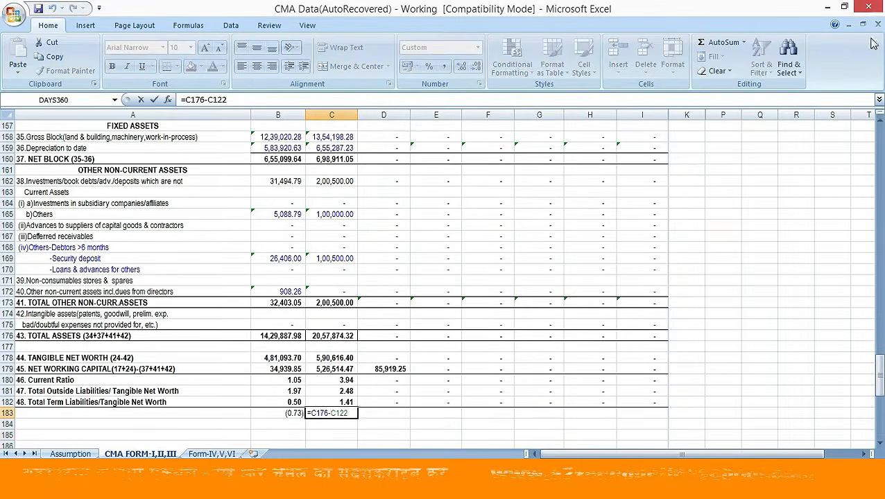
pyautogui.press('Escape')
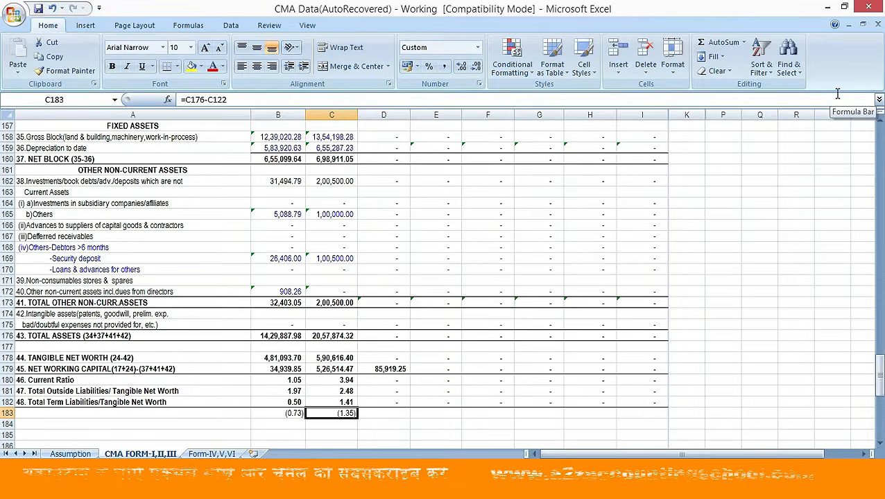
pyautogui.click(837, 97)
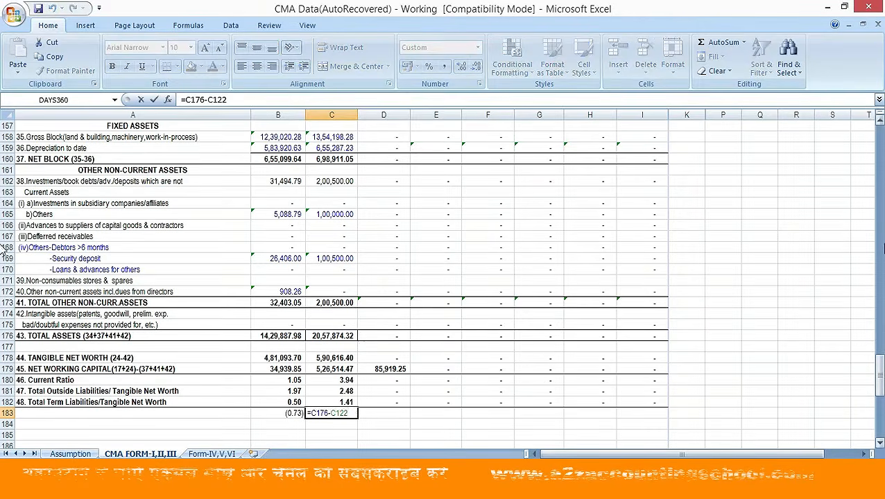
pyautogui.moveTo(879, 375); pyautogui.dragTo(583, 335)
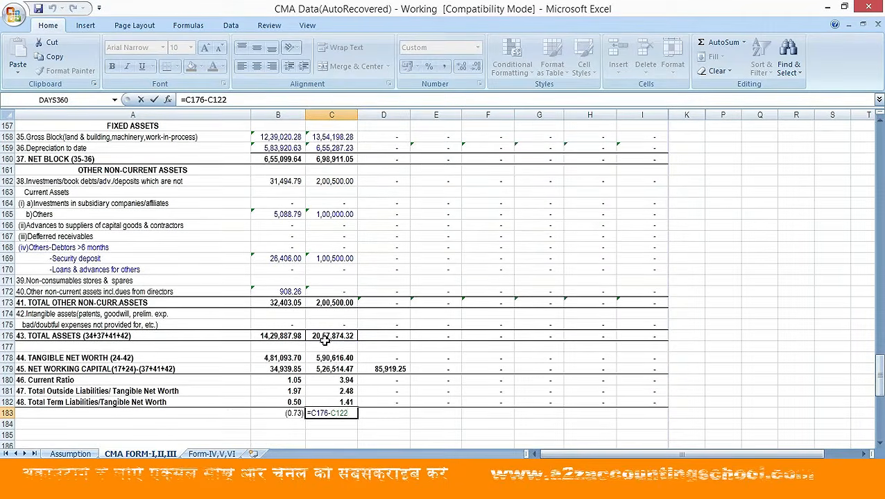
pyautogui.moveTo(881, 370); pyautogui.dragTo(881, 294)
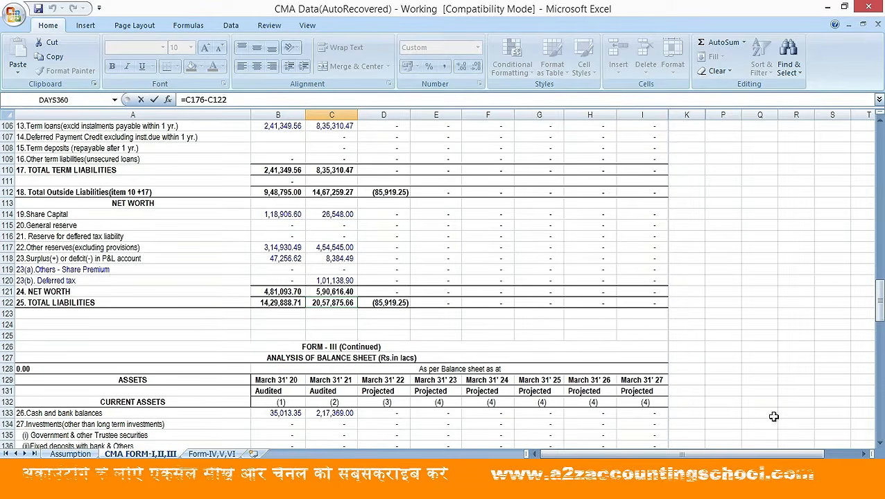
pyautogui.press('Return')
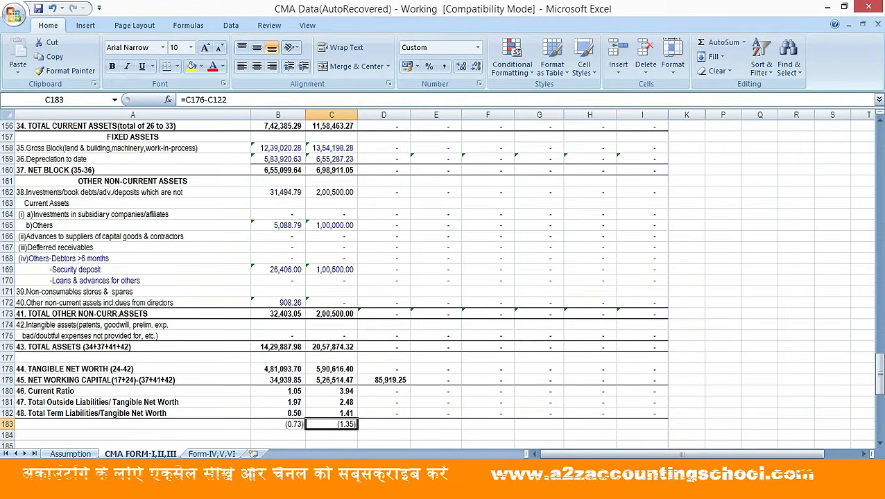
# Review the March 31' 21 column of Form III from the difference row up through the assets and liabilities sections
pyautogui.press('Up')
pyautogui.press('Up')
pyautogui.press('Up')
pyautogui.press('Up')
pyautogui.press('Up')
pyautogui.press('Up')
pyautogui.press('Up')
pyautogui.press('Up')
pyautogui.press('Up')
pyautogui.press('Up')
pyautogui.press('Up')
pyautogui.press('Up')
pyautogui.press('Up')
pyautogui.press('Up')
pyautogui.press('Up')
pyautogui.press('Up')
pyautogui.press('Up')
pyautogui.press('Up')
pyautogui.press('Up')
pyautogui.press('Up')
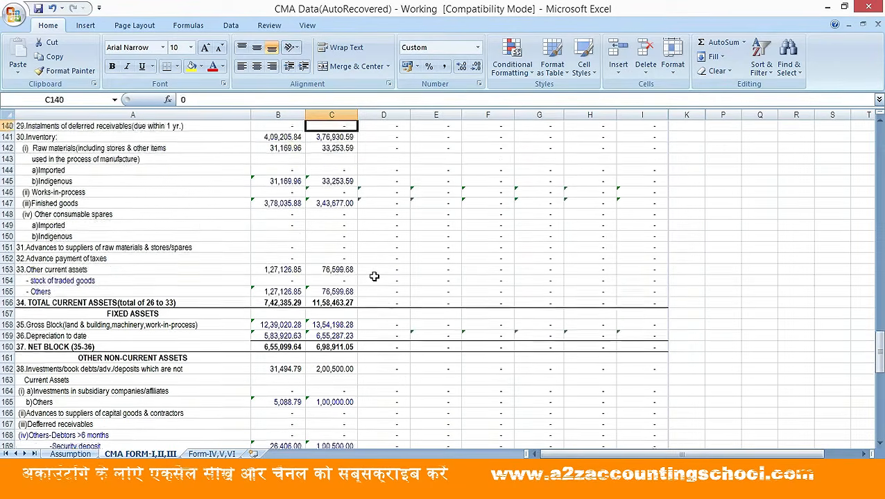
pyautogui.press('Up')
pyautogui.press('Up')
pyautogui.press('Up')
pyautogui.press('Up')
pyautogui.press('Up')
pyautogui.press('Up')
pyautogui.press('Up')
pyautogui.press('Up')
pyautogui.press('Up')
pyautogui.press('Up')
pyautogui.press('Up')
pyautogui.press('Up')
pyautogui.press('Up')
pyautogui.press('Up')
pyautogui.press('Up')
pyautogui.press('Up')
pyautogui.press('Up')
pyautogui.press('Up')
pyautogui.press('Up')
pyautogui.press('Up')
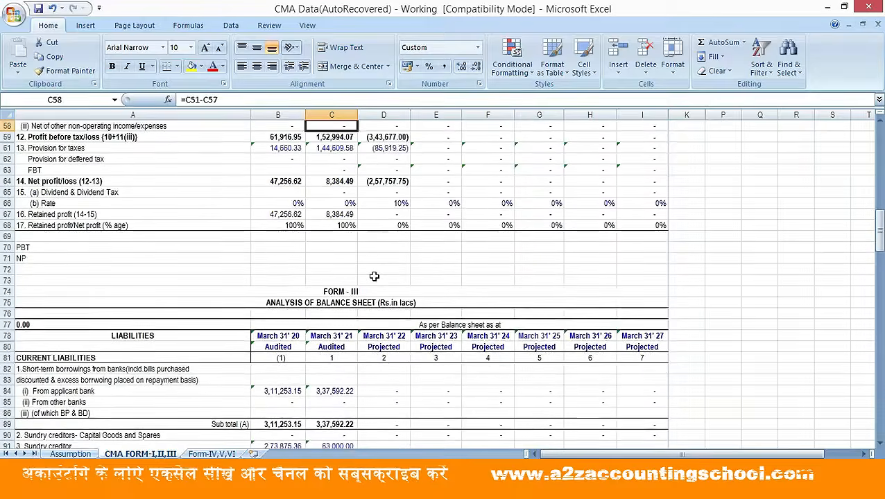
# Review the March 31' 21 column of the Form II operating statement up to the gross sales rows
pyautogui.press('Up')
pyautogui.press('Up')
pyautogui.press('Up')
pyautogui.press('Up')
pyautogui.press('Up')
pyautogui.press('Up')
pyautogui.press('Up')
pyautogui.press('Up')
pyautogui.press('Up')
pyautogui.press('Up')
pyautogui.press('Up')
pyautogui.press('Up')
pyautogui.press('Up')
pyautogui.press('Up')
pyautogui.press('Up')
pyautogui.press('Up')
pyautogui.press('Up')
pyautogui.press('Up')
pyautogui.press('Up')
pyautogui.press('Up')
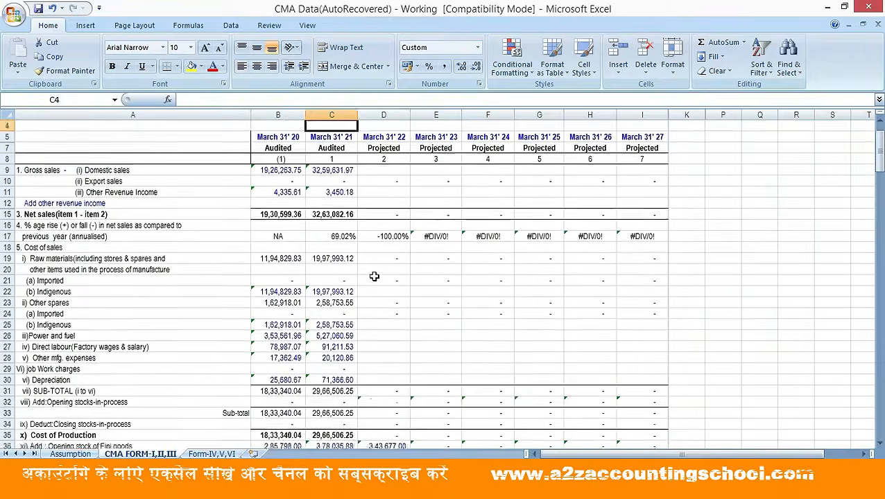
pyautogui.hotkey('ctrl', 'Home')
pyautogui.press('Down')
pyautogui.press('Down')
pyautogui.press('Down')
pyautogui.press('Down')
pyautogui.press('Down')
pyautogui.press('Down')
pyautogui.press('Down')
pyautogui.press('Down')
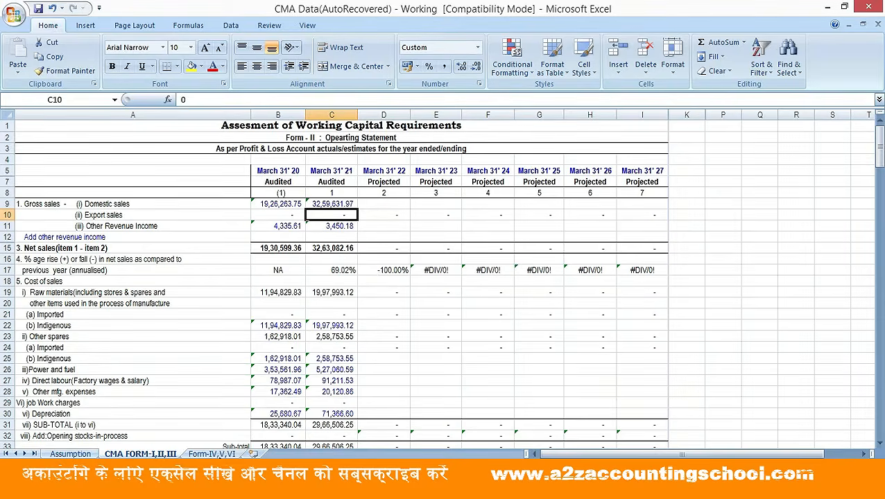
# Open the Form-IV,V,VI sheet and go to the March 31' 21 indigenous raw materials amount, C13 of Form IV
pyautogui.hotkey('ctrl', 'pagedown')
pyautogui.scroll(1, 356, 215)
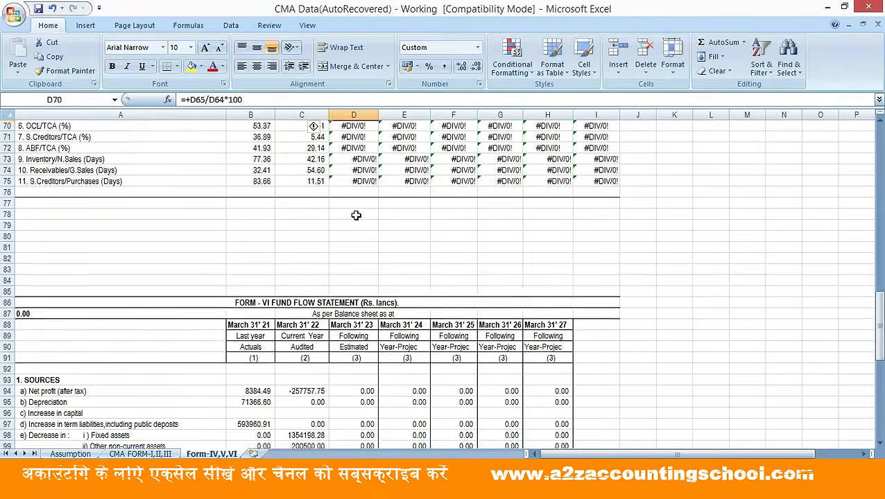
pyautogui.press('Up')
pyautogui.press('Up')
pyautogui.press('Up')
pyautogui.press('Up')
pyautogui.press('Up')
pyautogui.press('Up')
pyautogui.press('Up')
pyautogui.press('Up')
pyautogui.press('Up')
pyautogui.press('Up')
pyautogui.press('Up')
pyautogui.press('Up')
pyautogui.press('Up')
pyautogui.press('Up')
pyautogui.press('Up')
pyautogui.press('Up')
pyautogui.press('Up')
pyautogui.press('Up')
pyautogui.press('Up')
pyautogui.press('Up')
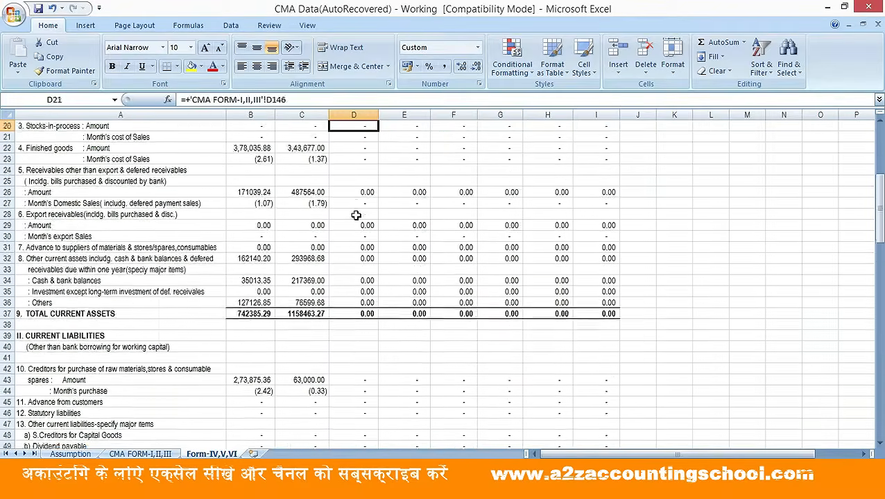
pyautogui.press('Up')
pyautogui.press('Up')
pyautogui.press('Up')
pyautogui.press('Up')
pyautogui.press('Up')
pyautogui.press('Up')
pyautogui.press('Up')
pyautogui.press('Up')
pyautogui.press('Up')
pyautogui.press('Up')
pyautogui.press('Up')
pyautogui.press('Up')
pyautogui.press('Up')
pyautogui.press('Up')
pyautogui.press('Up')
pyautogui.press('Up')
pyautogui.press('Up')
pyautogui.press('Down')
pyautogui.press('Down')
pyautogui.press('Down')
pyautogui.press('Down')
pyautogui.press('Down')
pyautogui.press('Down')
pyautogui.press('Down')
pyautogui.press('Down')
pyautogui.press('Down')
pyautogui.press('Left')
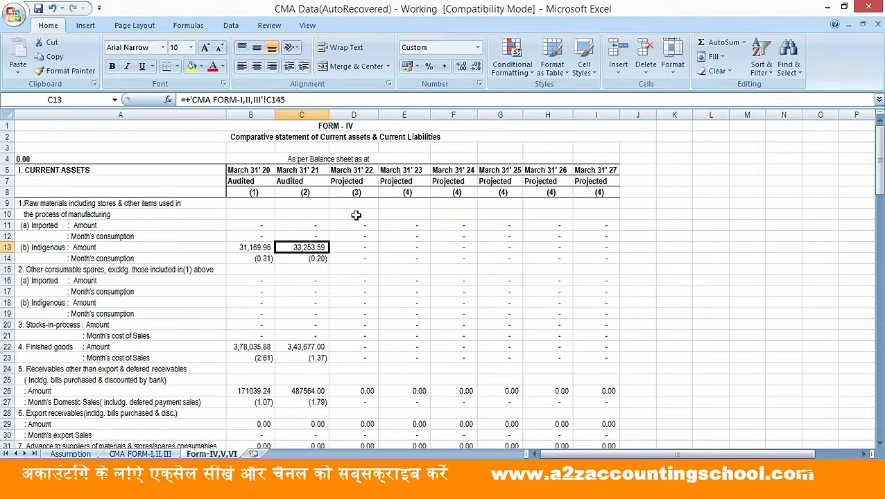
# Inspect the month's consumption formula in C14 and trace the indigenous amount in C13 to its source cell in Form III
pyautogui.press('Down')
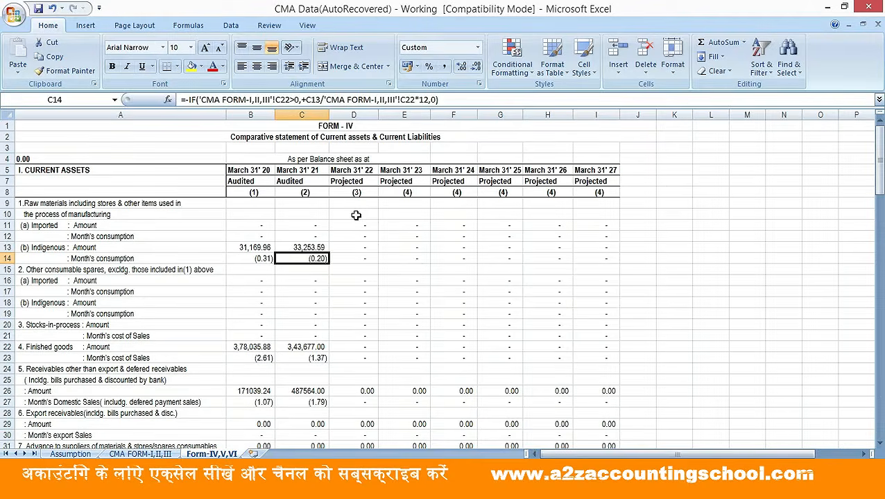
pyautogui.press('Up')
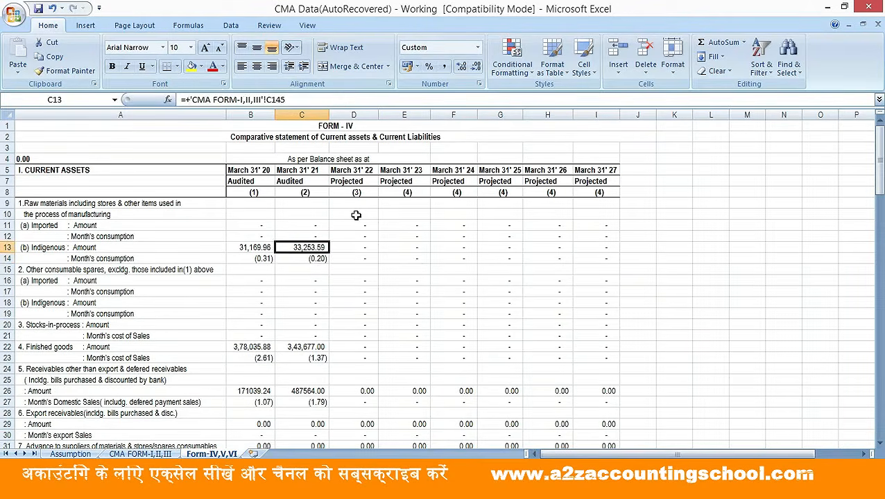
pyautogui.hotkey('ctrl', '[')
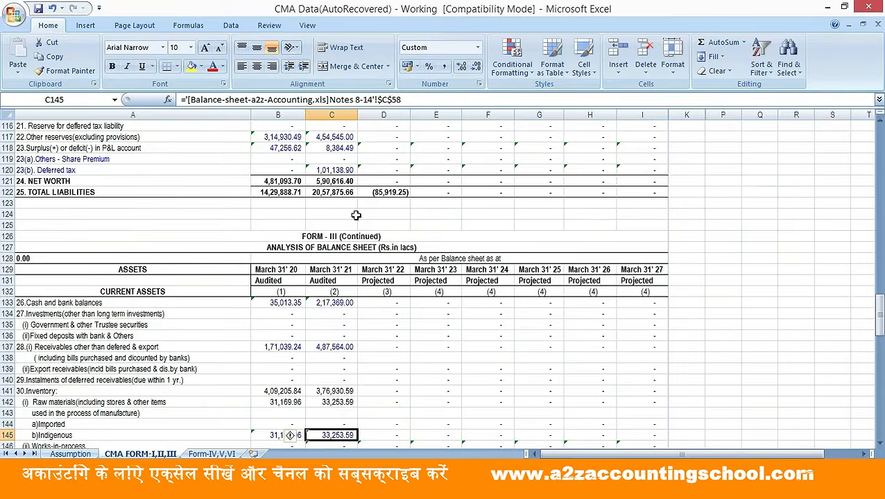
pyautogui.press('F5')
pyautogui.press('Return')
# Examine the March 31' 21 current asset formulas of Form IV, from consumable spares through receivables to other current assets in C32
pyautogui.press('Down')
pyautogui.press('Down')
pyautogui.press('Down')
pyautogui.press('Down')
pyautogui.press('Down')
pyautogui.press('Down')
pyautogui.press('Down')
pyautogui.press('Down')
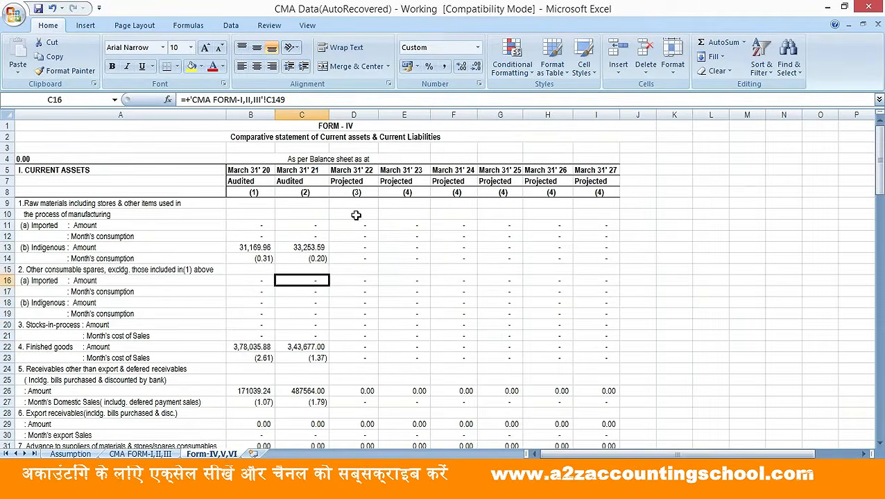
pyautogui.press('Down')
pyautogui.press('Down')
pyautogui.press('Down')
pyautogui.press('Down')
pyautogui.press('Down')
pyautogui.press('Down')
pyautogui.press('Down')
pyautogui.press('Down')
pyautogui.press('Down')
pyautogui.press('Down')
pyautogui.press('Down')
pyautogui.press('Down')
pyautogui.press('Down')
pyautogui.press('Down')
pyautogui.press('Down')
pyautogui.press('Down')
pyautogui.press('Down')
pyautogui.press('Down')
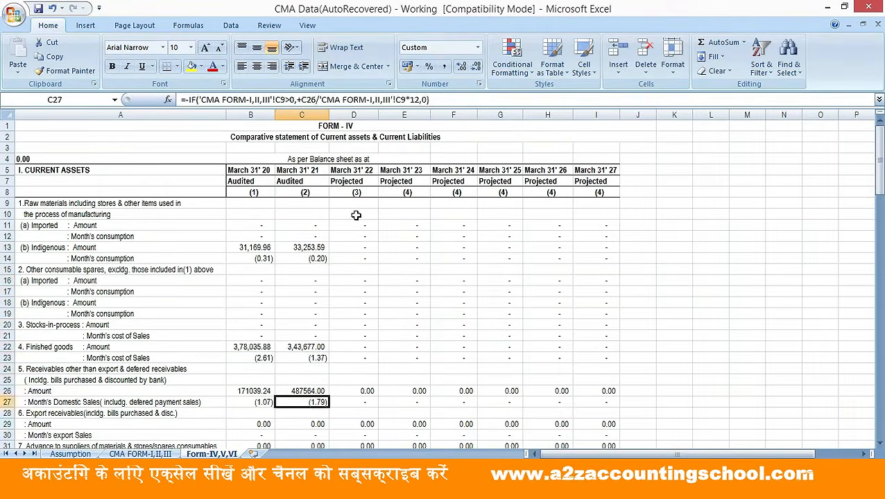
pyautogui.press('Up')
pyautogui.press('Up')
pyautogui.press('Up')
pyautogui.press('Up')
pyautogui.press('Up')
pyautogui.press('Up')
pyautogui.press('Up')
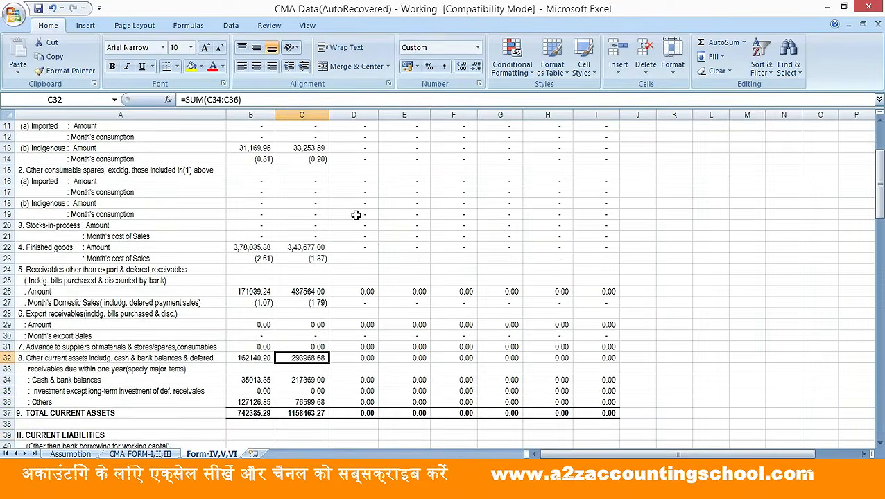
# Review the March 31' 21 column of Form IV from other current assets through current liabilities to the Form V heading
pyautogui.press('Down')
pyautogui.press('Down')
pyautogui.press('Down')
pyautogui.press('Down')
pyautogui.press('Down')
pyautogui.press('Down')
pyautogui.press('Down')
pyautogui.press('Down')
pyautogui.press('Down')
pyautogui.press('Down')
pyautogui.press('Down')
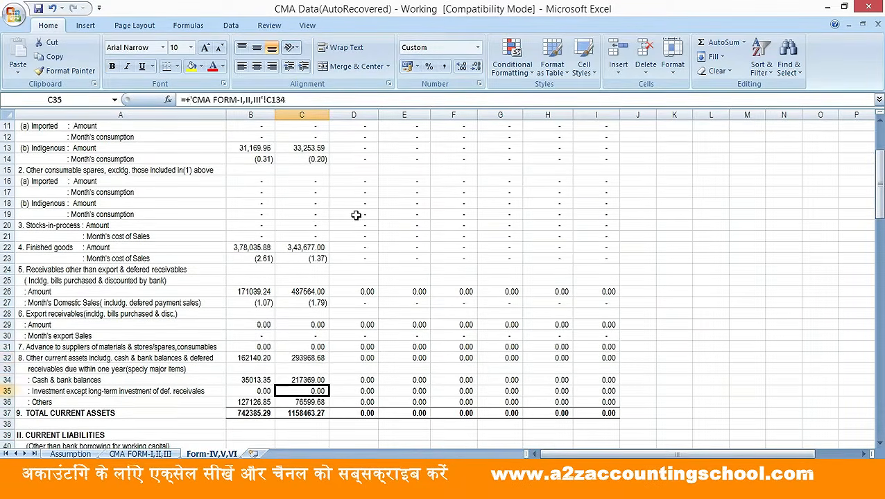
pyautogui.press('Down')
pyautogui.press('Down')
pyautogui.press('Down')
pyautogui.press('Down')
pyautogui.press('Down')
pyautogui.press('Down')
pyautogui.press('Down')
pyautogui.press('Down')
pyautogui.press('Down')
pyautogui.press('Down')
pyautogui.press('Down')
pyautogui.press('Down')
pyautogui.press('Down')
pyautogui.press('Down')
pyautogui.press('Down')
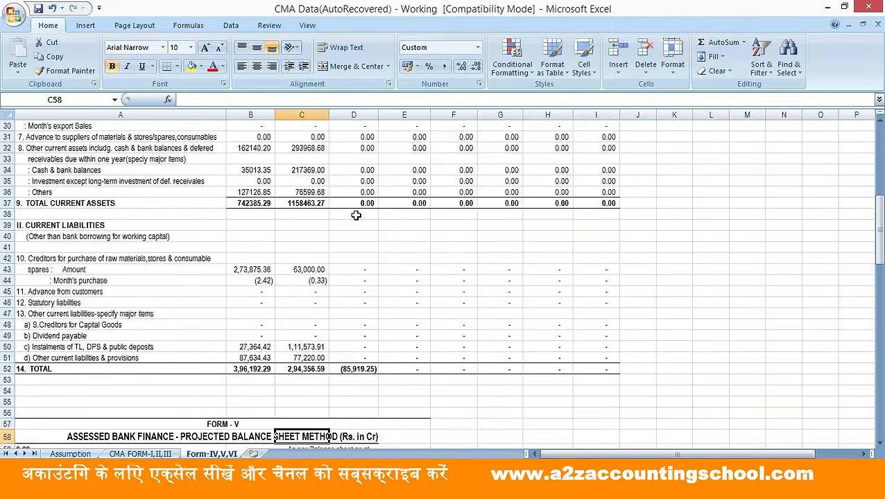
# Recheck the March 31' 21 current liabilities of Form IV from the total back to the creditors amount in C43
pyautogui.press('Up')
pyautogui.press('Up')
pyautogui.press('Up')
pyautogui.press('Up')
pyautogui.press('Up')
pyautogui.press('Up')
pyautogui.press('Up')
pyautogui.press('Up')
pyautogui.press('Up')
pyautogui.press('Up')
pyautogui.press('Up')
pyautogui.press('Up')
pyautogui.press('Up')
pyautogui.press('Up')
pyautogui.press('Up')
pyautogui.press('Up')
pyautogui.press('Up')
pyautogui.press('Up')
pyautogui.press('Up')
pyautogui.press('Up')
pyautogui.press('Up')
pyautogui.press('Up')
pyautogui.press('Up')
pyautogui.press('Up')
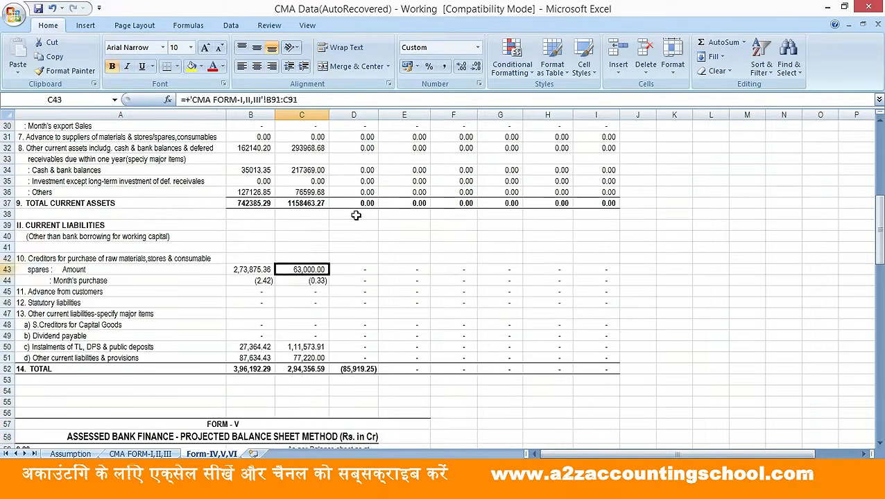
# Return to the raw materials section of Form IV and examine the indigenous month's consumption formula in C14
pyautogui.press('Down')
pyautogui.press('Down')
pyautogui.press('Down')
pyautogui.press('Down')
pyautogui.press('Down')
pyautogui.press('Down')
pyautogui.press('Down')
pyautogui.press('Down')
pyautogui.press('Down')
pyautogui.press('Down')
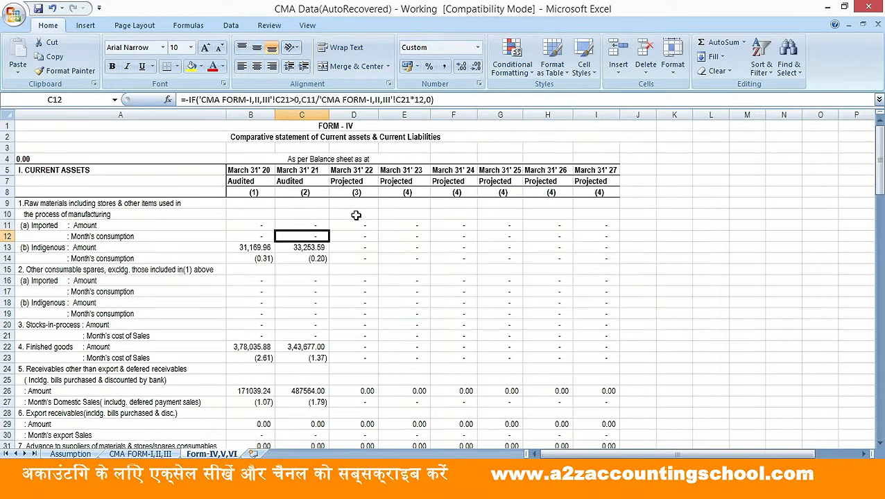
pyautogui.press('Down')
pyautogui.press('Down')
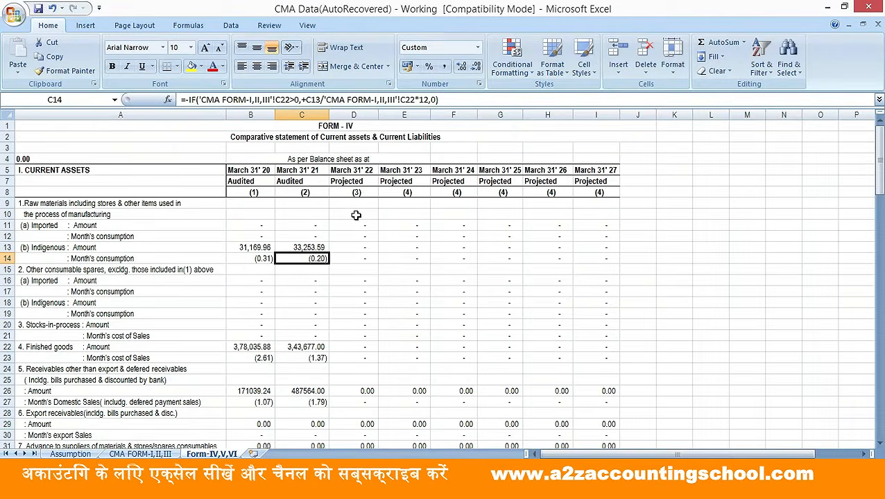
# Scan the March 31' 21 links of Form IV from consumable spares through receivables and current liabilities to Form V's year header
pyautogui.press('Down')
pyautogui.press('Down')
pyautogui.press('Down')
pyautogui.press('Down')
pyautogui.press('Down')
pyautogui.press('Down')
pyautogui.press('Down')
pyautogui.press('Down')
pyautogui.press('Down')
pyautogui.press('Down')
pyautogui.press('Down')
pyautogui.press('Down')
pyautogui.press('Up')
pyautogui.press('Up')
pyautogui.press('Down')
pyautogui.press('Down')
pyautogui.press('Down')
pyautogui.press('Down')
pyautogui.press('Down')
pyautogui.press('Down')
pyautogui.press('Down')
pyautogui.press('Down')
pyautogui.press('Down')
pyautogui.press('Down')
pyautogui.press('Down')
pyautogui.press('Down')
pyautogui.press('Down')
pyautogui.press('Down')
pyautogui.press('Down')
pyautogui.press('Down')
pyautogui.press('Down')
pyautogui.press('Down')
pyautogui.press('Down')
pyautogui.press('Down')
pyautogui.press('Down')
pyautogui.press('Down')
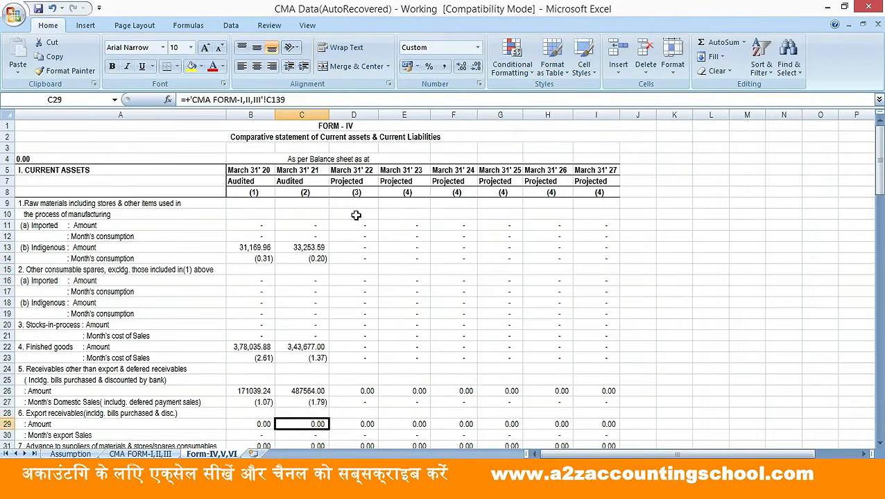
pyautogui.press('Down')
# Go back from the Form V header through the Form IV liabilities and examine the month's purchase formula in C44
pyautogui.press('Up')
pyautogui.press('Up')
pyautogui.press('Up')
pyautogui.press('Up')
pyautogui.press('Up')
pyautogui.press('Up')
pyautogui.press('Up')
pyautogui.press('Up')
pyautogui.press('Up')
pyautogui.press('Up')
pyautogui.press('Up')
pyautogui.press('Up')
pyautogui.press('Up')
pyautogui.press('Up')
pyautogui.press('Up')
pyautogui.press('Up')
pyautogui.press('Up')
pyautogui.press('Up')
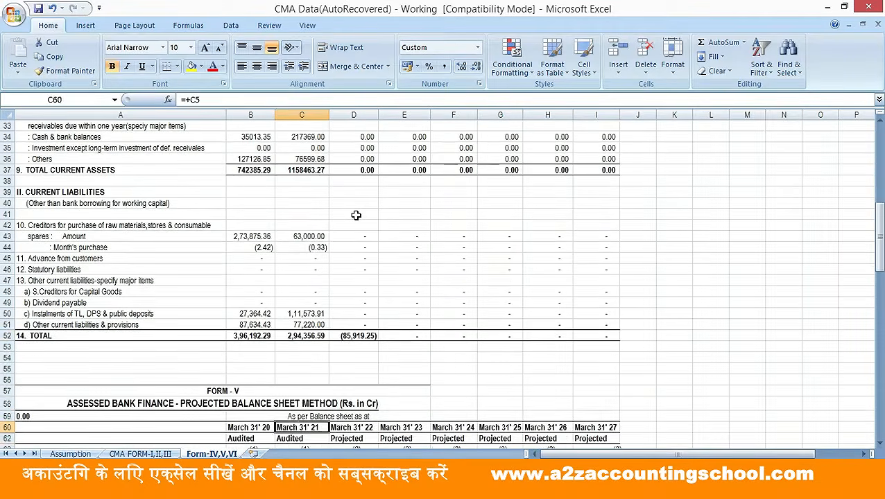
pyautogui.press('Down')
pyautogui.press('Up')
pyautogui.press('Up')
pyautogui.press('Up')
pyautogui.press('Up')
pyautogui.press('Up')
pyautogui.press('Up')
pyautogui.press('Up')
pyautogui.press('Up')
pyautogui.press('Up')
pyautogui.press('Up')
pyautogui.press('Up')
pyautogui.press('Up')
pyautogui.press('Up')
pyautogui.press('Up')
pyautogui.press('Up')
pyautogui.press('Up')
pyautogui.press('Up')
pyautogui.press('Up')
pyautogui.press('Up')
pyautogui.press('Up')
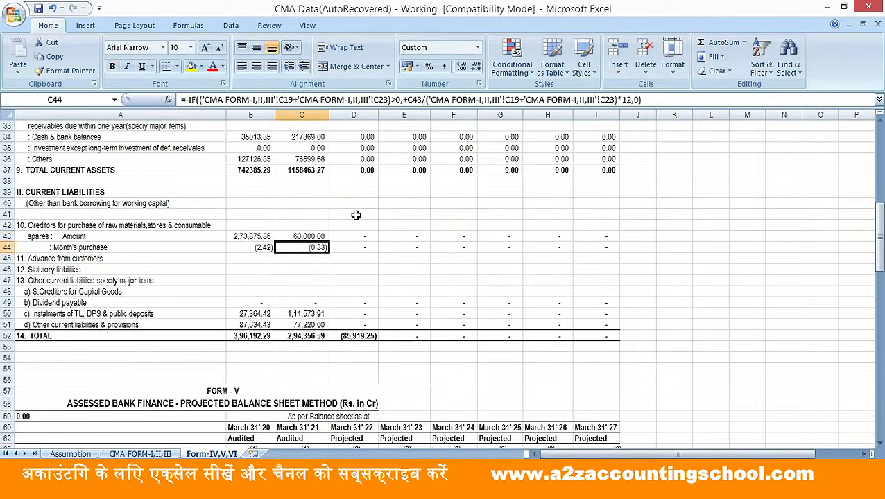
# Go back to the start of Form IV and recheck the March 31' 21 month's consumption formula in C14
pyautogui.press('Up')
pyautogui.press('Down')
pyautogui.press('Down')
pyautogui.press('Down')
pyautogui.press('Down')
pyautogui.press('Down')
pyautogui.press('Down')
pyautogui.press('Down')
pyautogui.press('Down')
pyautogui.press('Down')
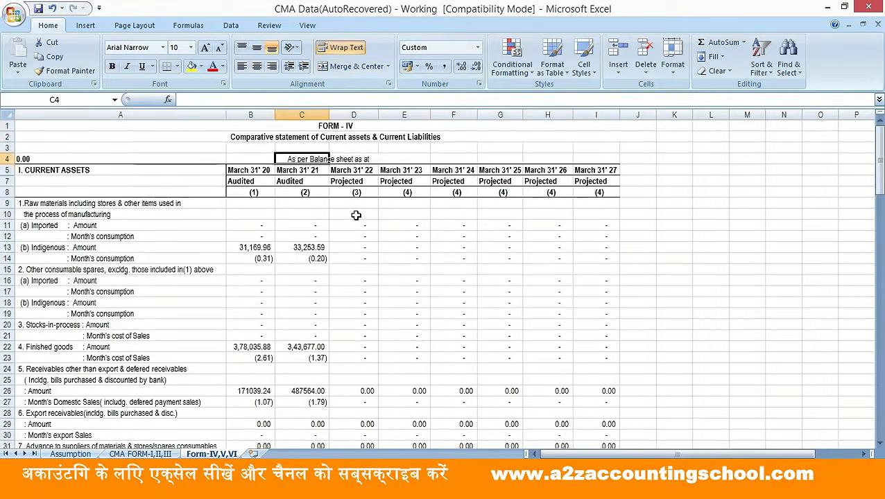
pyautogui.press('Down')
pyautogui.press('Down')
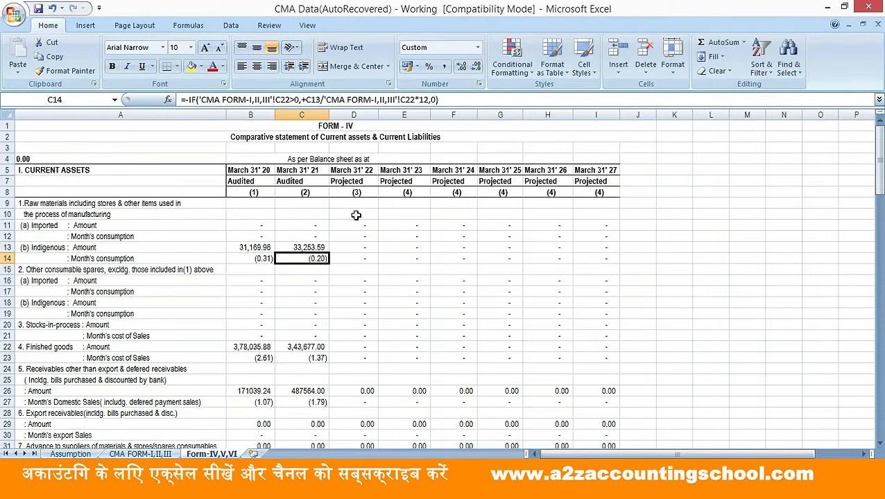
# Scan the March 31' 21 column of Form IV from the month's consumption row down through Form V's assessed bank finance
pyautogui.press('Down')
pyautogui.press('Down')
pyautogui.press('Down')
pyautogui.press('Down')
pyautogui.press('Down')
pyautogui.press('Down')
pyautogui.press('Down')
pyautogui.press('Down')
pyautogui.press('Down')
pyautogui.press('Down')
pyautogui.press('Down')
pyautogui.press('Down')
pyautogui.press('Down')
pyautogui.press('Down')
pyautogui.press('Down')
pyautogui.press('Down')
pyautogui.press('Down')
pyautogui.press('Down')
pyautogui.press('Down')
pyautogui.press('Down')
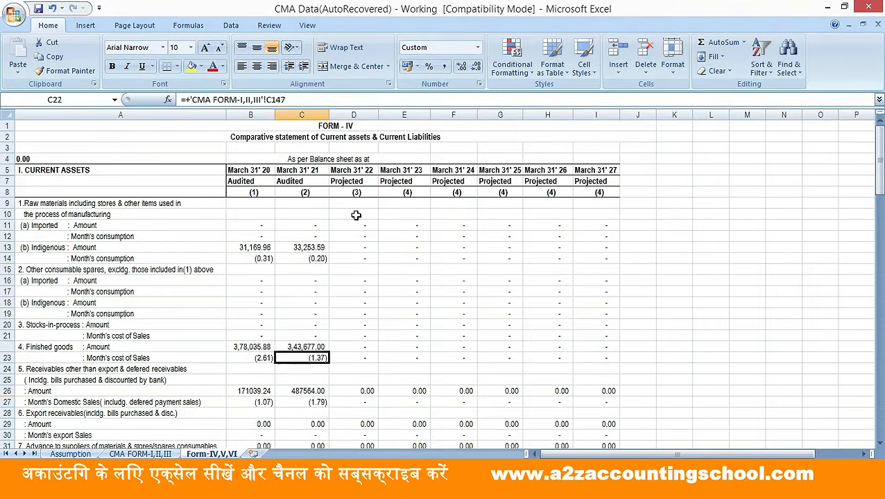
pyautogui.press('Down')
pyautogui.press('Down')
pyautogui.press('Down')
pyautogui.press('Down')
pyautogui.press('Down')
pyautogui.press('Down')
pyautogui.press('Down')
pyautogui.press('Down')
pyautogui.press('Down')
pyautogui.press('Down')
pyautogui.press('Down')
pyautogui.press('Down')
pyautogui.press('Down')
pyautogui.press('Down')
pyautogui.press('Down')
pyautogui.press('Down')
pyautogui.press('Down')
pyautogui.press('Down')
pyautogui.press('Down')
pyautogui.press('Down')
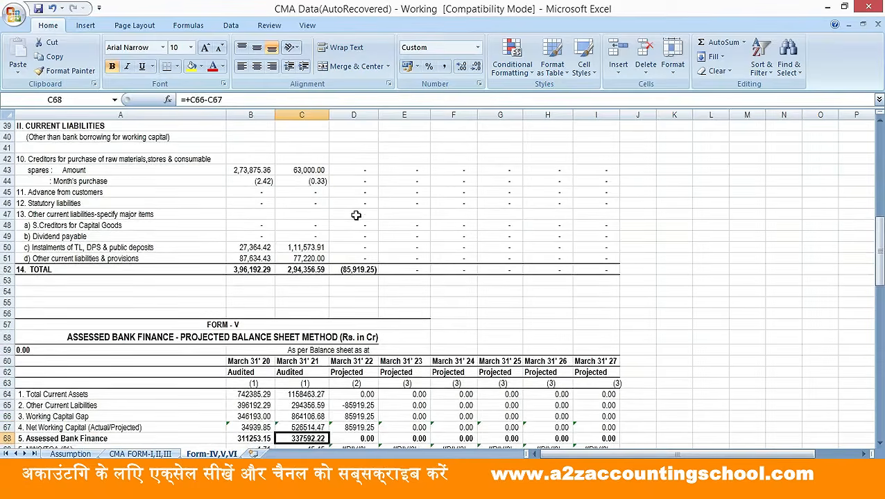
# Return to the first rows of Form V and examine the March 31' 21 links for total current assets and other current liabilities
pyautogui.press('Up')
pyautogui.press('Up')
pyautogui.press('Up')
pyautogui.press('Up')
pyautogui.press('Up')
pyautogui.press('Up')
pyautogui.press('Up')
pyautogui.press('Up')
pyautogui.press('Up')
pyautogui.press('Up')
pyautogui.press('Up')
pyautogui.press('Up')
pyautogui.press('Up')
pyautogui.press('Up')
pyautogui.press('Up')
pyautogui.press('Up')
pyautogui.press('Up')
pyautogui.press('Up')
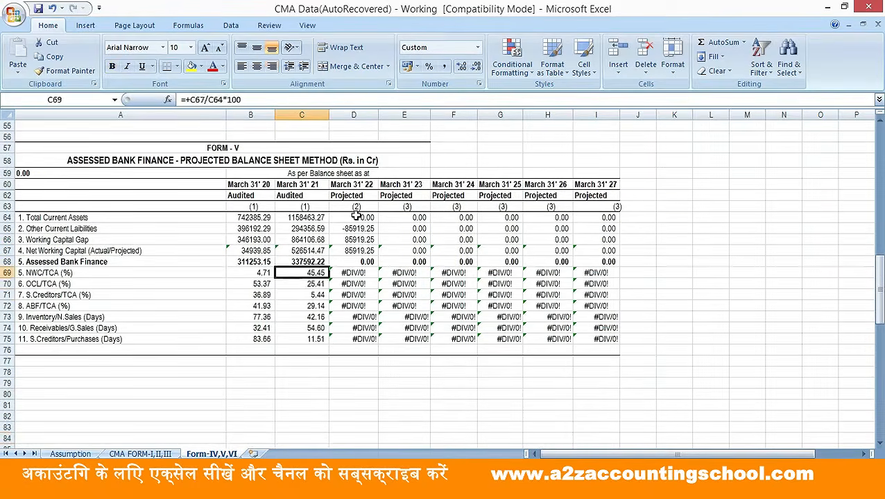
pyautogui.press('Up')
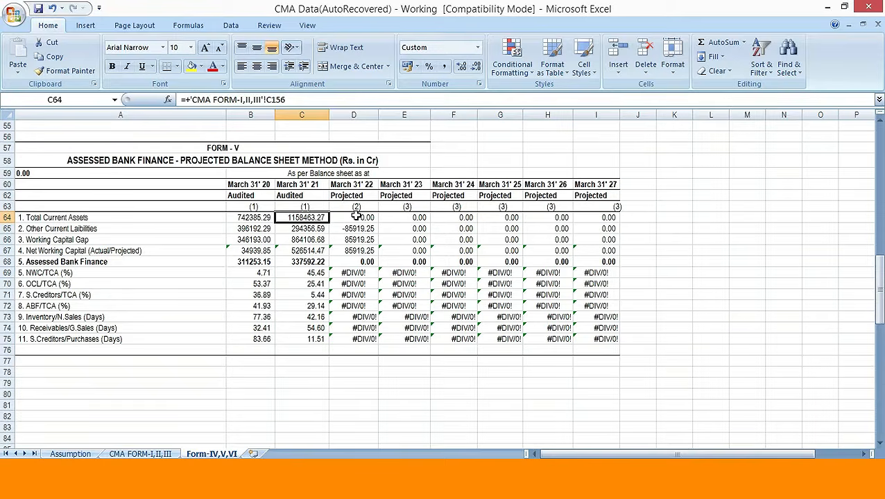
pyautogui.press('F2')
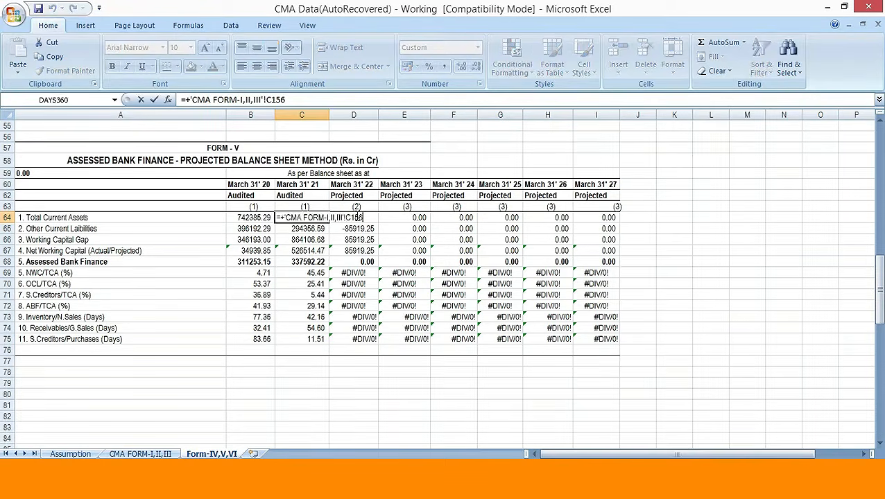
pyautogui.press('Escape')
pyautogui.press('Down')
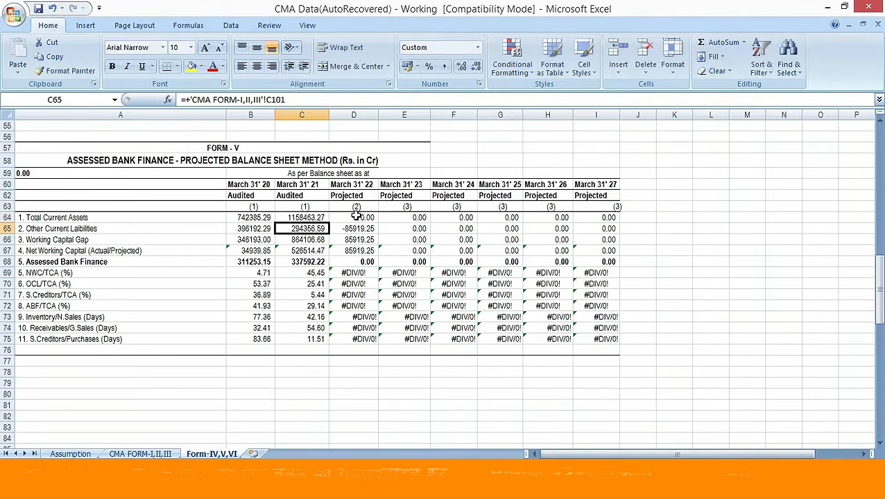
pyautogui.press('F2')
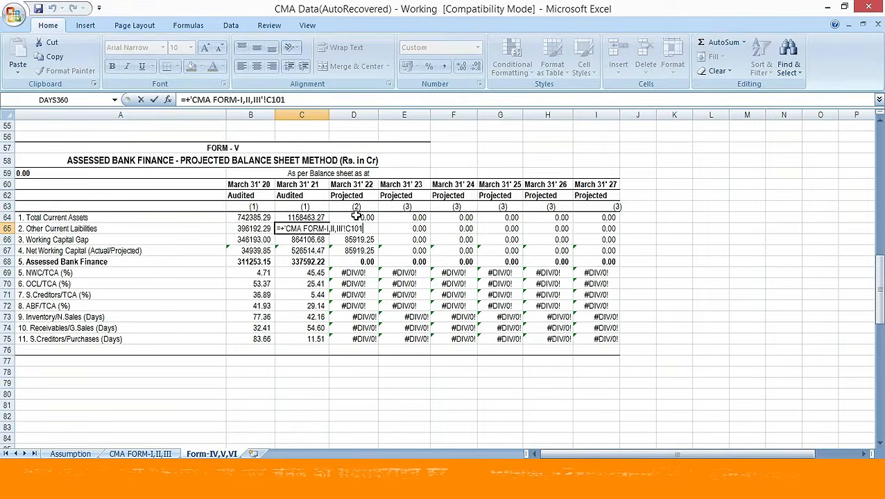
pyautogui.press('Escape')
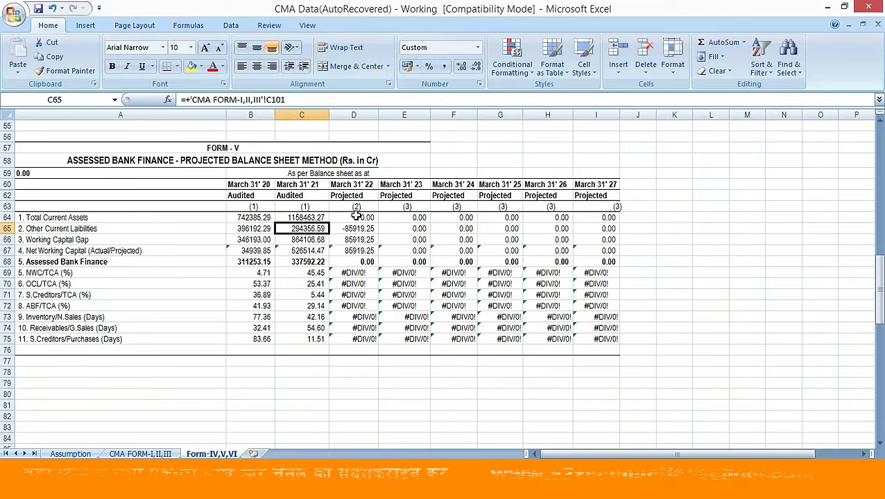
# Examine Form V's March 31' 21 formulas for working capital gap in C66 and net working capital in C67
pyautogui.press('Down')
pyautogui.press('F2')
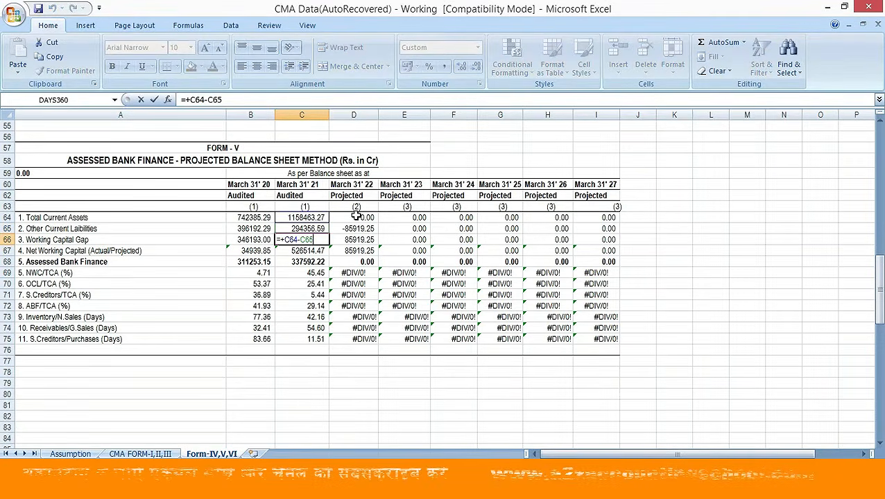
pyautogui.press('Escape')
pyautogui.press('Down')
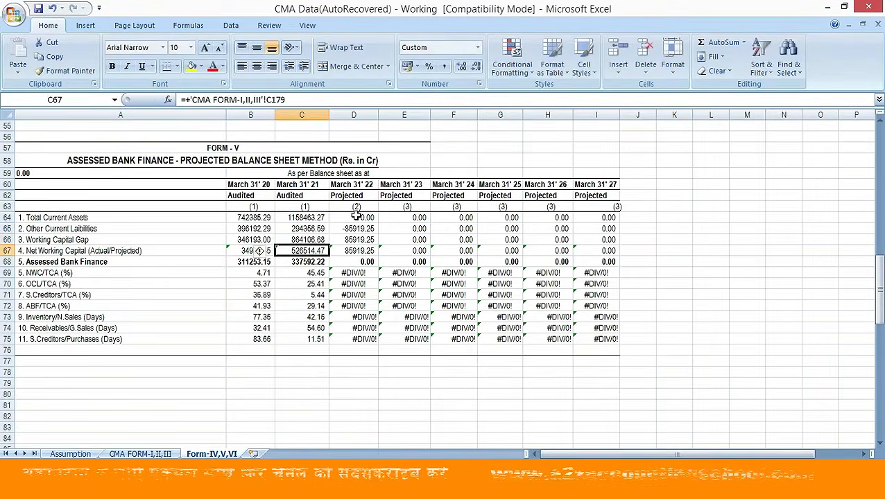
pyautogui.press('F2')
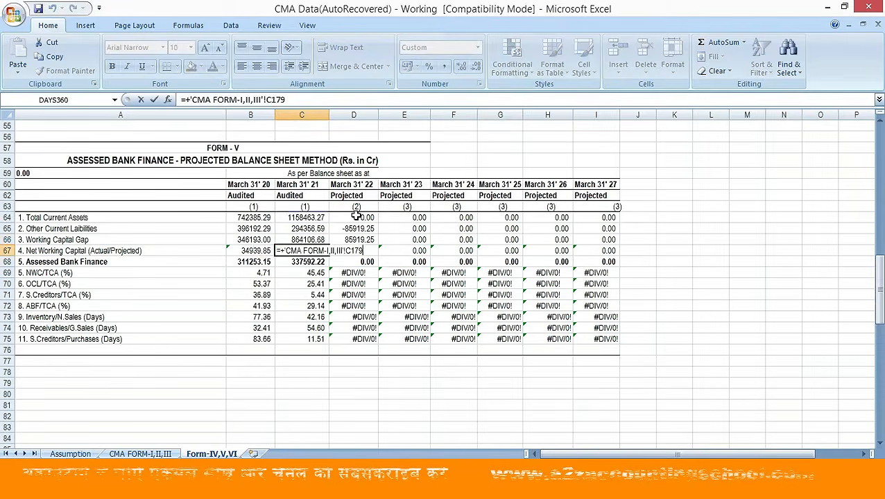
pyautogui.press('Escape')
# Examine the March 31' 22 net working capital formula in D67 and return to the March 31' 21 column
pyautogui.press('Right')
pyautogui.press('F2')
pyautogui.press('Escape')
pyautogui.press('F2')
pyautogui.press('Escape')
pyautogui.press('Left')
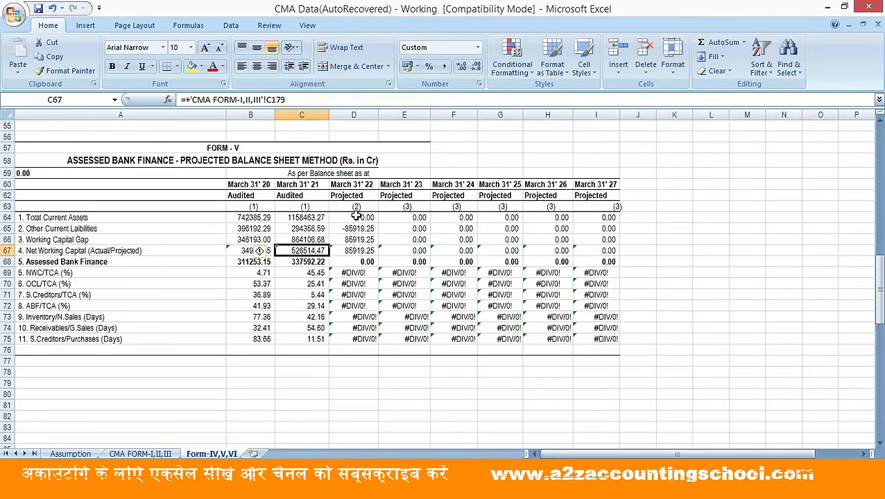
# Review Form V's March 31' 21 formulas for assessed bank finance, NWC/TCA and OCL/TCA
pyautogui.press('Down')
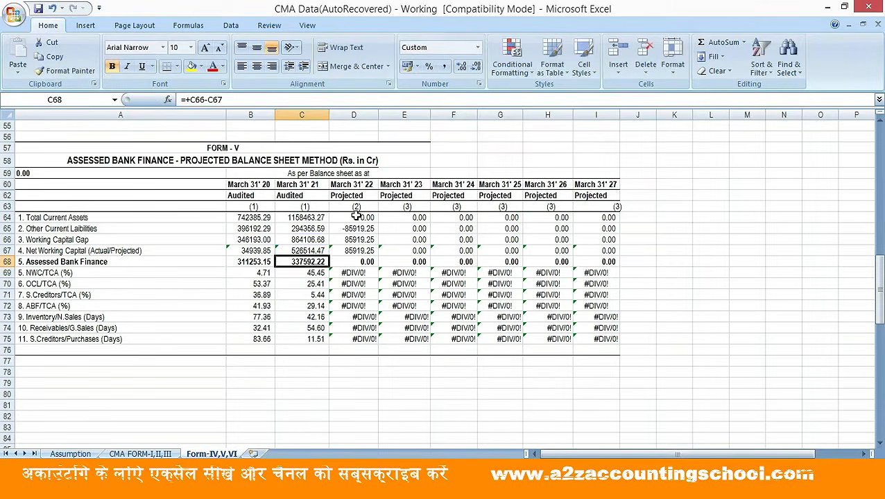
pyautogui.press('Down')
pyautogui.press('Down')
pyautogui.press('Down')
pyautogui.press('Up')
pyautogui.press('Up')
pyautogui.press('Up')
pyautogui.press('Down')
pyautogui.press('Down')
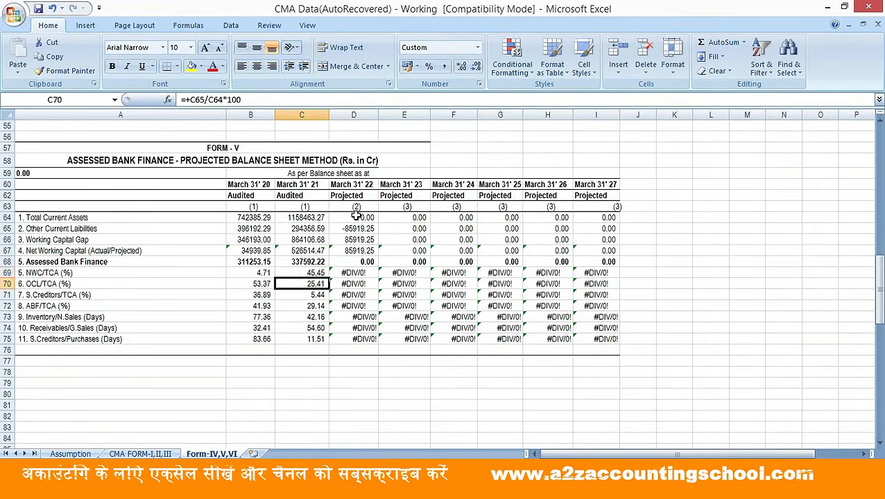
# Scan the remaining March 31' 21 ratios of Form V from S.Creditors/TCA and continue to the Form VI fund flow statement
pyautogui.press('Down')
pyautogui.press('Down')
pyautogui.press('Down')
pyautogui.press('Down')
pyautogui.press('Down')
pyautogui.press('Down')
pyautogui.press('Down')
pyautogui.press('Down')
pyautogui.press('Down')
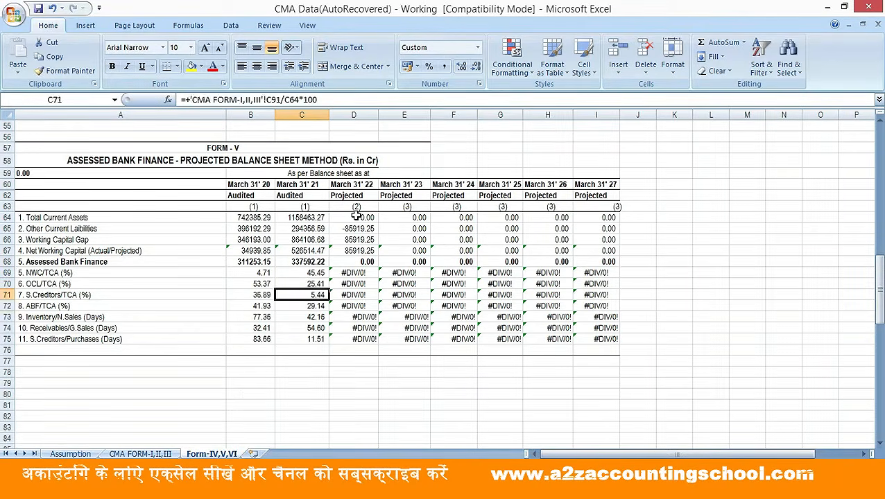
pyautogui.press('Down')
pyautogui.press('Down')
pyautogui.press('Down')
pyautogui.press('Down')
pyautogui.press('Down')
pyautogui.press('Down')
pyautogui.press('Down')
pyautogui.press('Down')
pyautogui.press('Down')
pyautogui.press('Down')
pyautogui.press('Down')
pyautogui.press('Down')
pyautogui.press('Down')
pyautogui.press('Down')
pyautogui.press('Down')
pyautogui.press('Down')
pyautogui.press('Down')
pyautogui.press('Down')
pyautogui.press('Down')
pyautogui.press('Down')
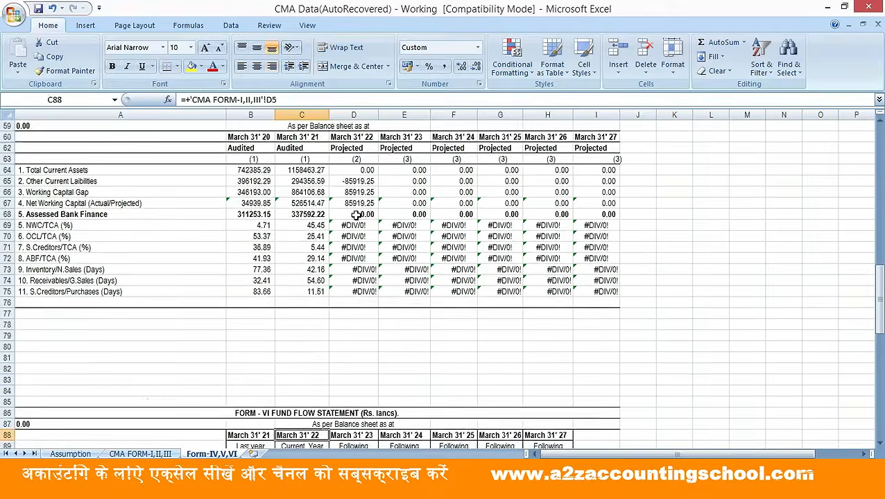
# Trace Form VI's March 31' 21 net profit in B94 to its source cell on the CMA FORM-I,II,III sheet and return
pyautogui.press('Up')
pyautogui.press('Up')
pyautogui.press('Up')
pyautogui.press('Up')
pyautogui.press('Up')
pyautogui.press('Up')
pyautogui.press('Up')
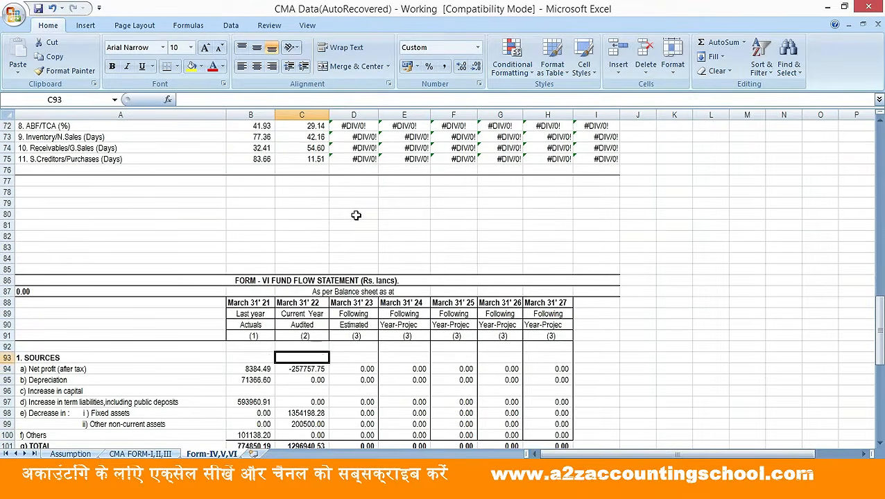
pyautogui.press('Up')
pyautogui.press('Left')
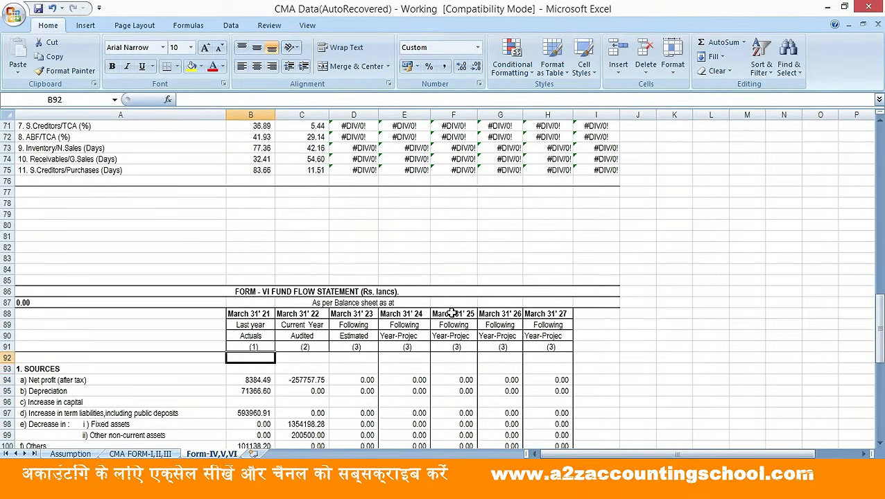
pyautogui.press('Down')
pyautogui.press('Down')
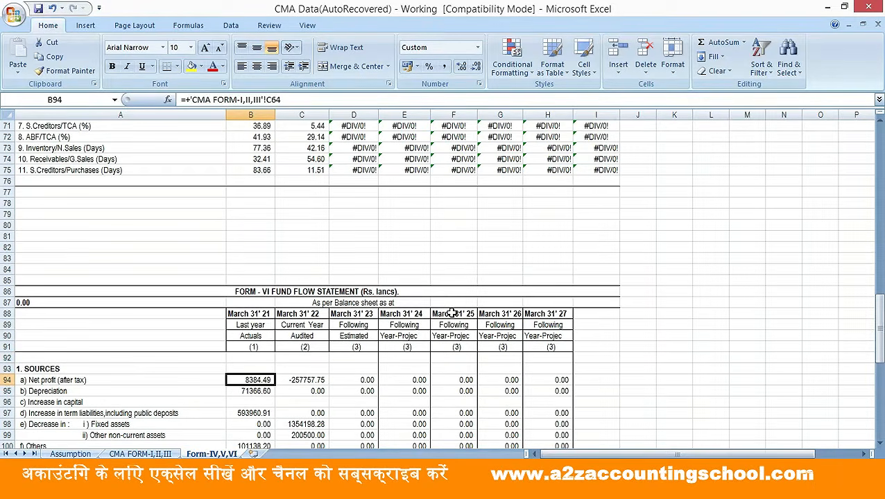
pyautogui.hotkey('ctrl', '[')
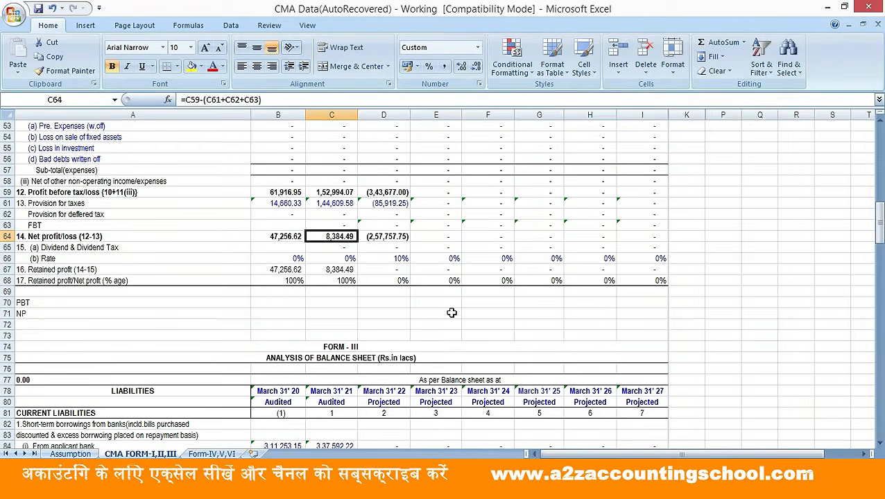
pyautogui.press('F5')
pyautogui.press('Return')
# Review the March 31' 21 sources in Form VI from depreciation to fixed assets, ending on the increase in term liabilities in B97
pyautogui.press('Down')
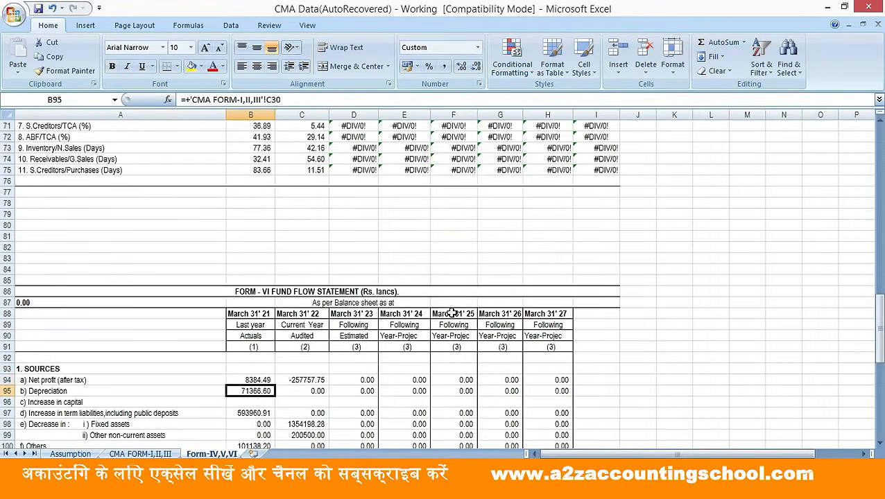
pyautogui.press('Down')
pyautogui.press('Down')
pyautogui.press('Down')
pyautogui.press('Down')
pyautogui.press('Down')
pyautogui.press('Down')
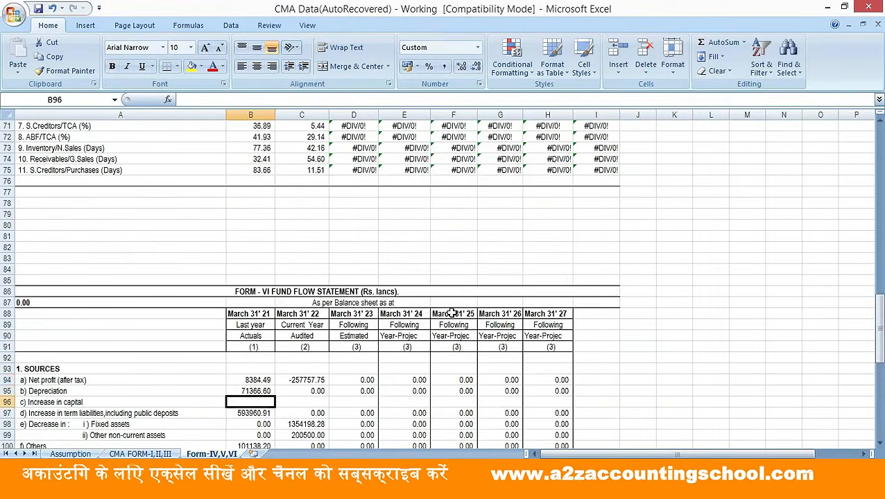
pyautogui.press('Up')
pyautogui.press('Up')
pyautogui.press('Up')
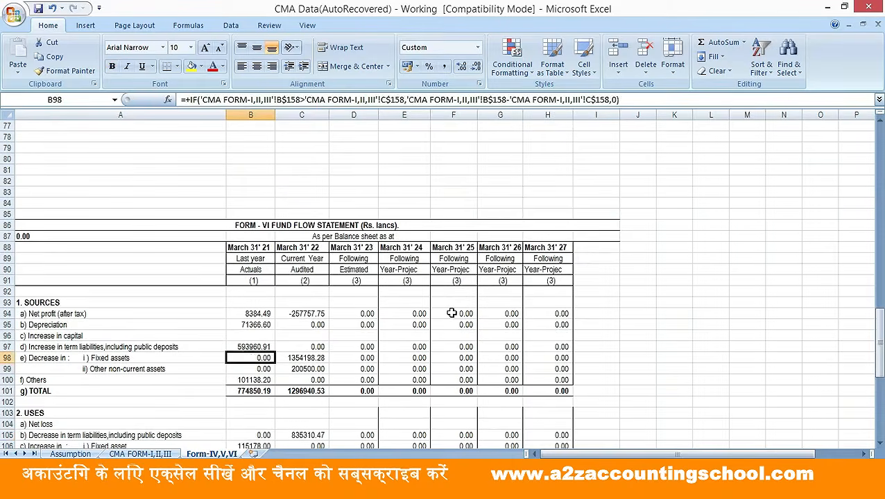
pyautogui.press('Up')
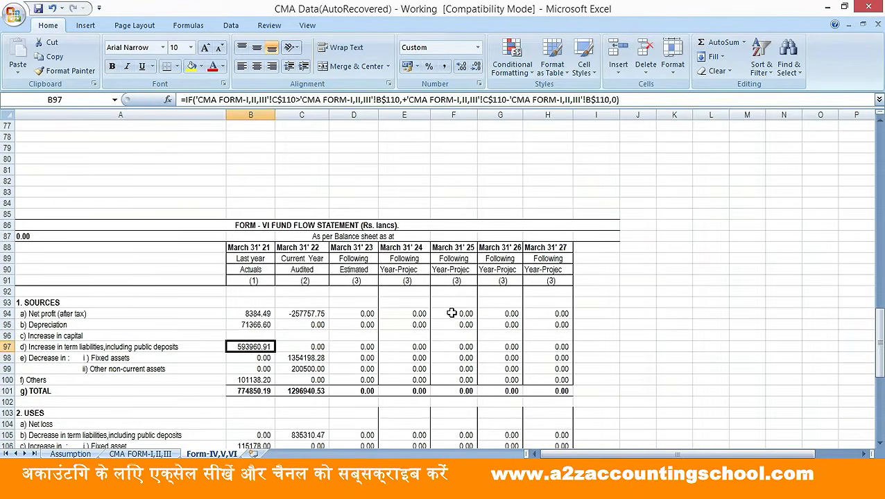
# Trace the increase in term liabilities to Form III, compare the two audited years' total term liabilities, and return to Form VI
pyautogui.hotkey('ctrl', '[')
pyautogui.press('Left')
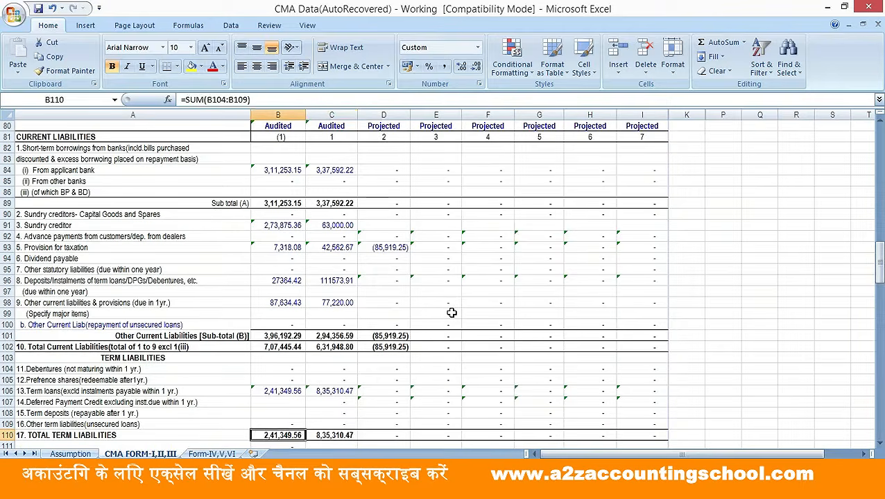
pyautogui.press('Right')
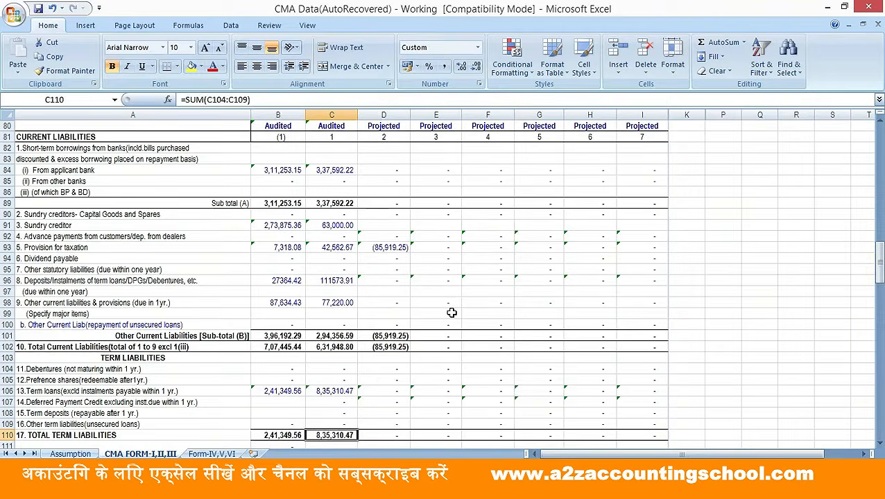
pyautogui.press('Down')
pyautogui.press('F5')
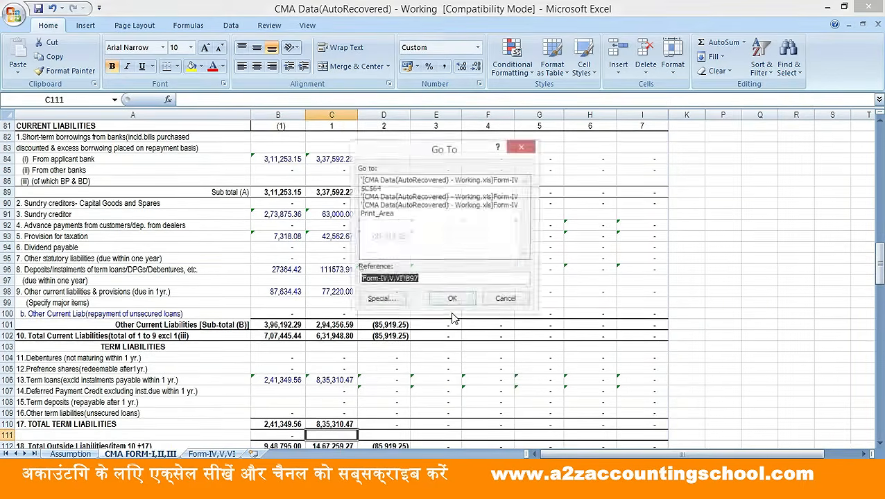
pyautogui.press('Return')
# Trace the March 31' 21 Others source in B100 to the net worth and deferred tax lines of Form III, and return
pyautogui.press('Down')
pyautogui.press('Down')
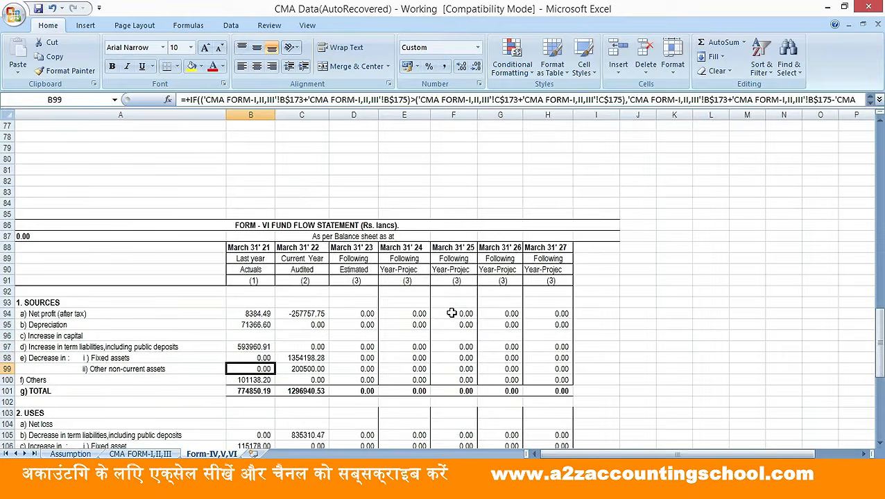
pyautogui.press('Down')
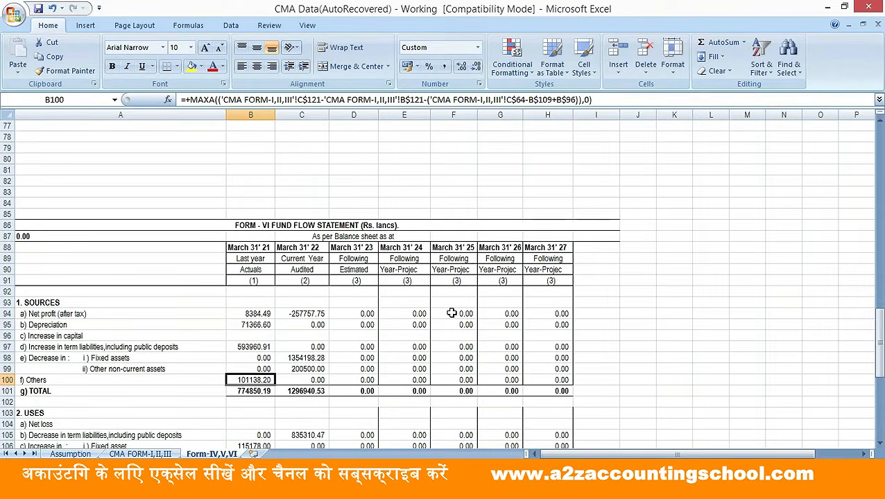
pyautogui.hotkey('ctrl', '[')
pyautogui.press('Up')
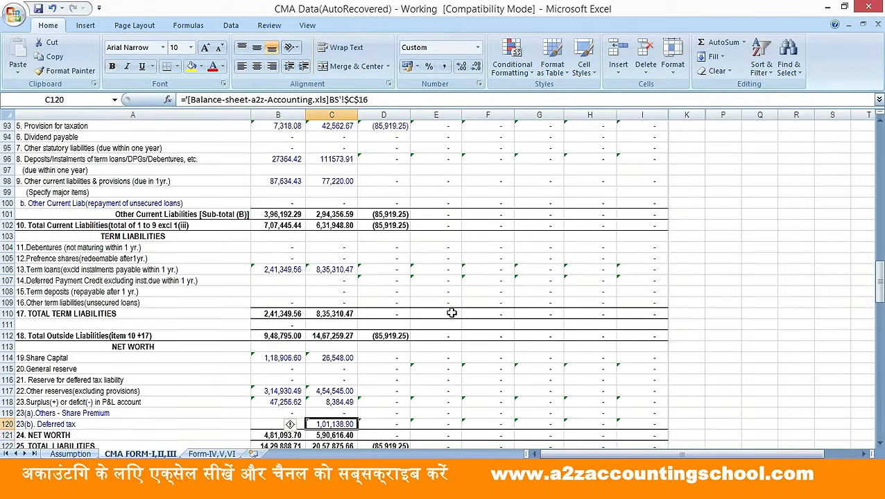
pyautogui.press('F5')
pyautogui.press('Return')
# Review the March 31' 21 total of sources in B101 and the formula that sums it
pyautogui.press('Down')
pyautogui.press('Down')
pyautogui.press('Down')
pyautogui.press('Down')
pyautogui.press('Down')
pyautogui.press('Down')
pyautogui.press('Up')
pyautogui.press('Up')
pyautogui.press('Up')
pyautogui.press('Up')
pyautogui.press('Up')
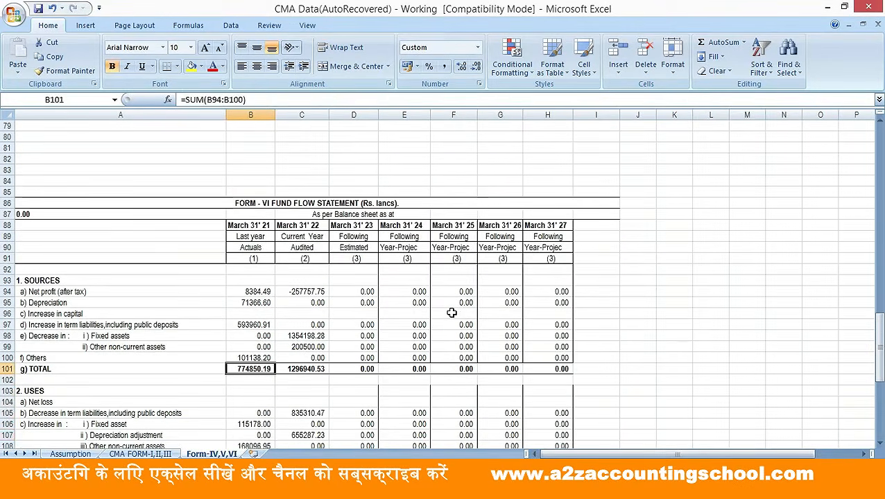
# Scan the March 31' 21 column of Form VI from the uses section through the increase or decrease in bank borrowings
pyautogui.press('Down')
pyautogui.press('Down')
pyautogui.press('Down')
pyautogui.press('Down')
pyautogui.press('Down')
pyautogui.press('Down')
pyautogui.press('Down')
pyautogui.press('Down')
pyautogui.press('Down')
pyautogui.press('Down')
pyautogui.press('Down')
pyautogui.press('Down')
pyautogui.press('Down')
pyautogui.press('Down')
pyautogui.press('Down')
pyautogui.press('Down')
pyautogui.press('Down')
pyautogui.press('Down')
pyautogui.press('Down')
pyautogui.press('Up')
pyautogui.press('Up')
pyautogui.press('Up')
pyautogui.press('Up')
pyautogui.press('Up')
pyautogui.press('Up')
pyautogui.press('Up')
pyautogui.press('Up')
pyautogui.press('Up')
pyautogui.press('Up')
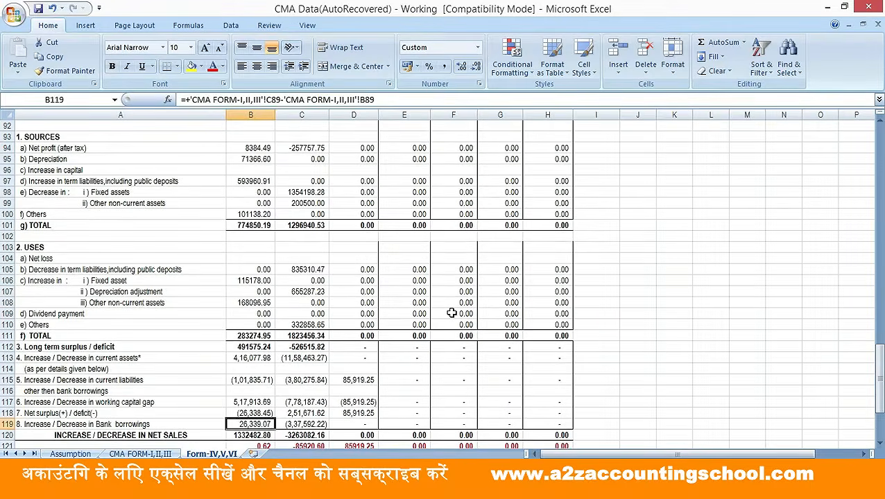
# Review the March 31' 21 uses for the increase in fixed assets in B106 and other non-current assets in B108
pyautogui.press('Up')
pyautogui.press('Up')
pyautogui.press('Up')
pyautogui.press('Up')
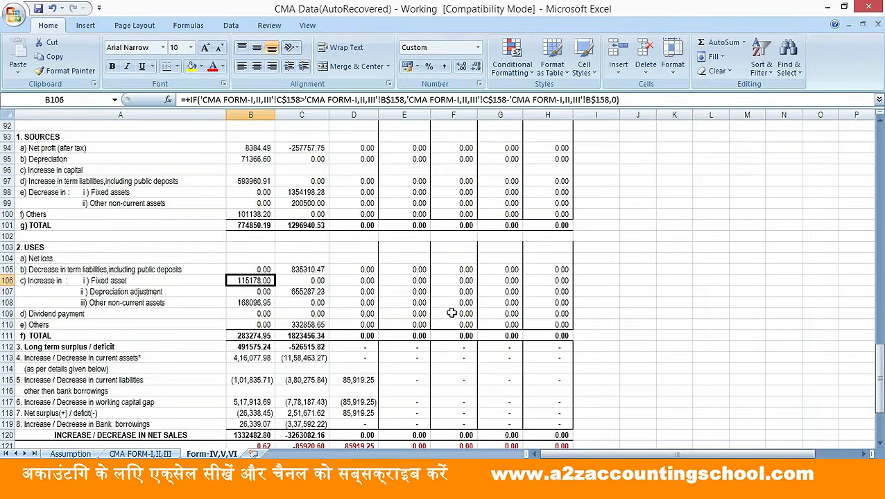
pyautogui.press('Down')
pyautogui.press('Down')
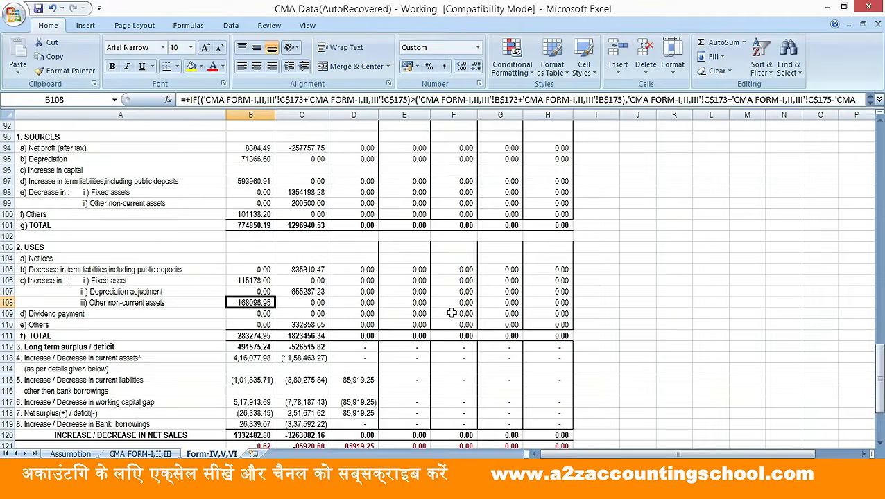
# Review the total uses, the long term surplus or deficit and the change in current assets in B113
pyautogui.press('Down')
pyautogui.press('Down')
pyautogui.press('Down')
pyautogui.press('Down')
pyautogui.press('Down')
pyautogui.press('Down')
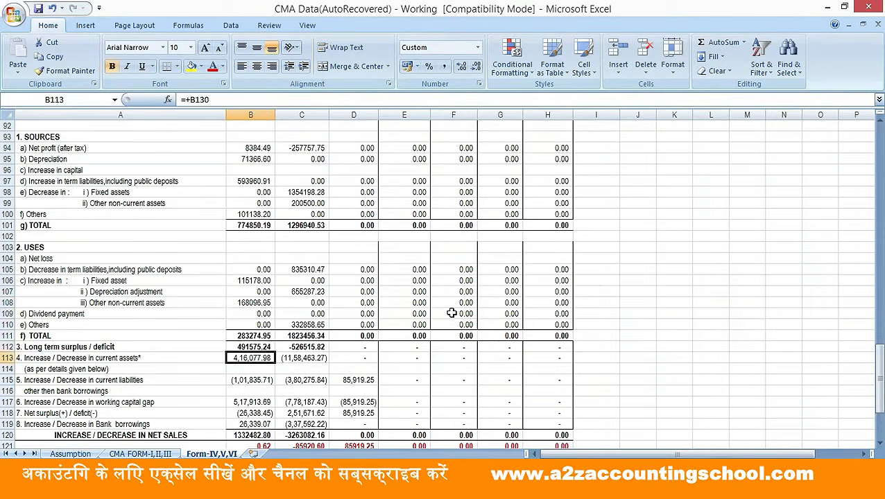
# Examine the break-up of the March 31' 21 change in current assets through its total in B130
pyautogui.press('Down')
pyautogui.press('Down')
pyautogui.press('Down')
pyautogui.press('Down')
pyautogui.press('Down')
pyautogui.press('Down')
pyautogui.press('Down')
pyautogui.press('Down')
pyautogui.press('Down')
pyautogui.press('Down')
pyautogui.press('Down')
pyautogui.press('Down')
pyautogui.press('Down')
pyautogui.press('Down')
pyautogui.press('Down')
pyautogui.press('Down')
pyautogui.press('Down')
pyautogui.press('Down')
pyautogui.press('Down')
pyautogui.press('Up')
pyautogui.press('Up')
pyautogui.press('Up')
pyautogui.press('Up')
pyautogui.press('Up')
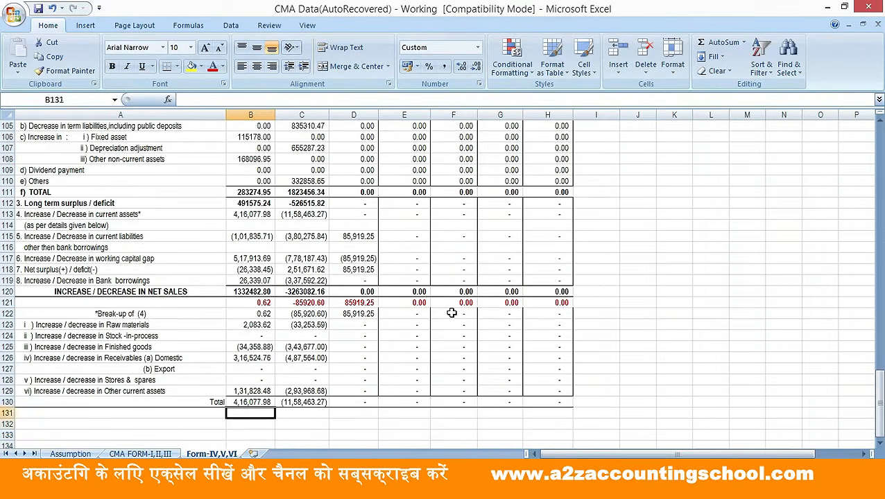
# Inspect the formulas for the change in raw materials in B123 and the check figure in B121
pyautogui.press('Up')
pyautogui.press('Up')
pyautogui.press('Up')
pyautogui.press('Up')
pyautogui.press('Up')
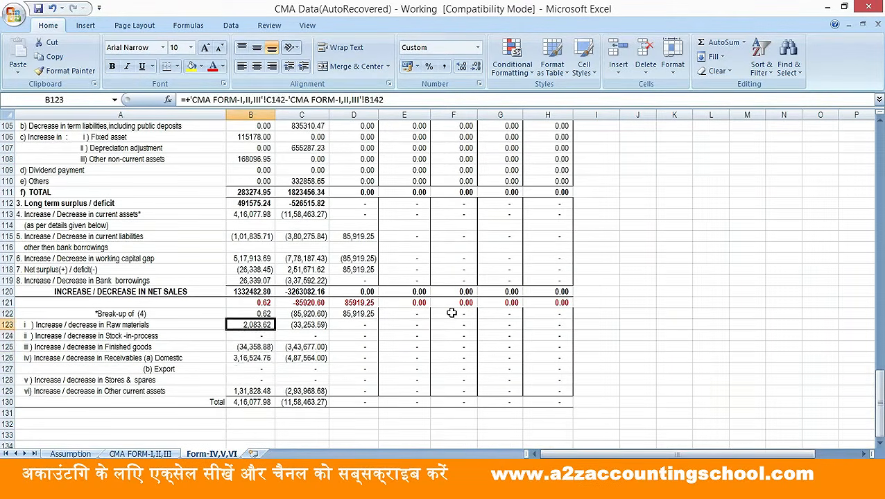
pyautogui.press('Up')
pyautogui.press('Up')
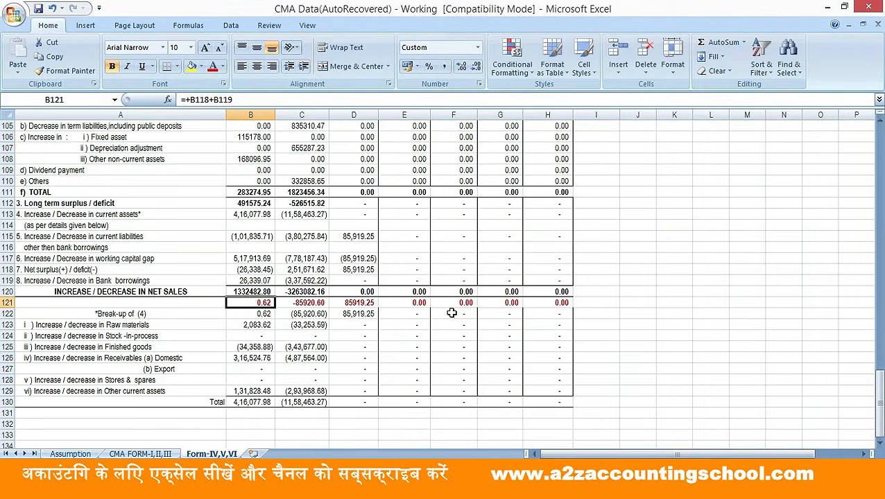
# Inspect which cells feed the March 31' 21 change in working capital gap in B117
pyautogui.press('Up')
pyautogui.press('Up')
pyautogui.press('Up')
pyautogui.press('Up')
pyautogui.press('Up')
pyautogui.press('Up')
pyautogui.press('Down')
pyautogui.press('Down')
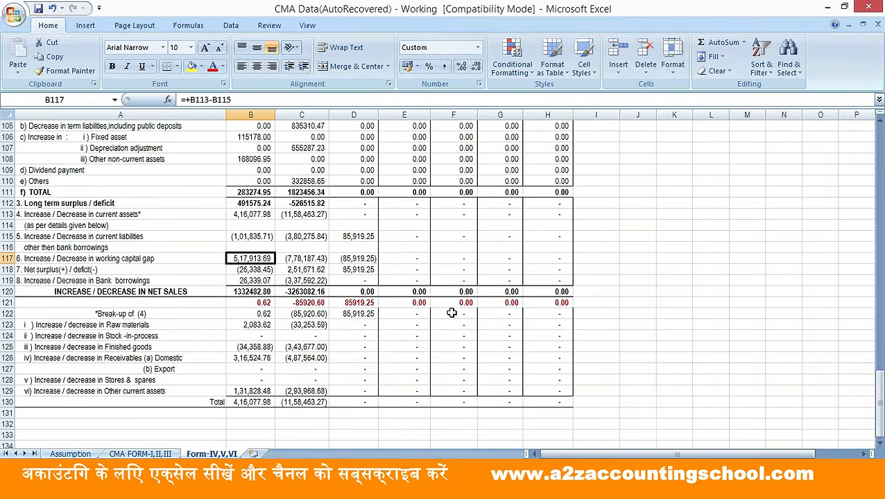
pyautogui.press('F2')
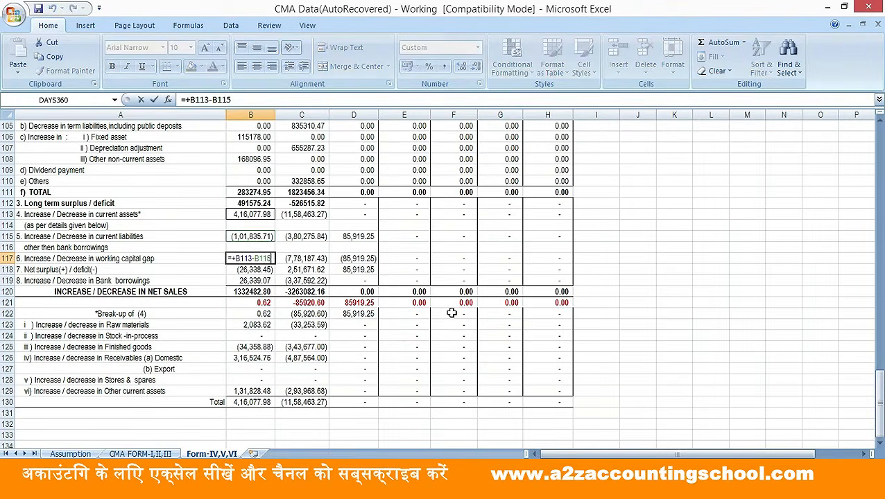
pyautogui.press('Escape')
# Compare the formulas behind the March 31' 21 net surplus or deficit in B118 and the change in bank borrowings in B119
pyautogui.press('Down')
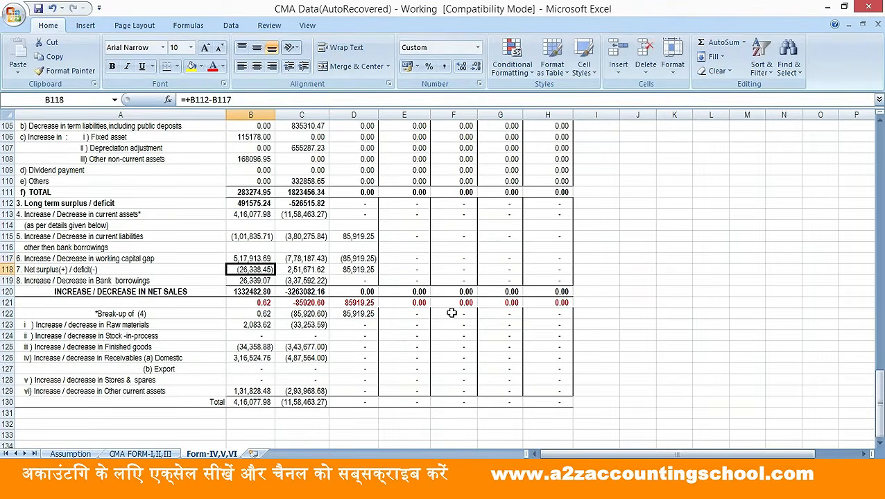
pyautogui.press('F2')
pyautogui.press('Escape')
pyautogui.press('Down')
pyautogui.press('F2')
pyautogui.press('Escape')
pyautogui.press('Up')
pyautogui.press('F2')
pyautogui.press('Escape')
pyautogui.press('F2')
pyautogui.press('Escape')
pyautogui.press('F2')
pyautogui.press('Escape')
# Recheck the March 31' 21 rows from the change in current assets to bank borrowings, including current liabilities in B115
pyautogui.press('Up')
pyautogui.press('Up')
pyautogui.press('Up')
pyautogui.press('Up')
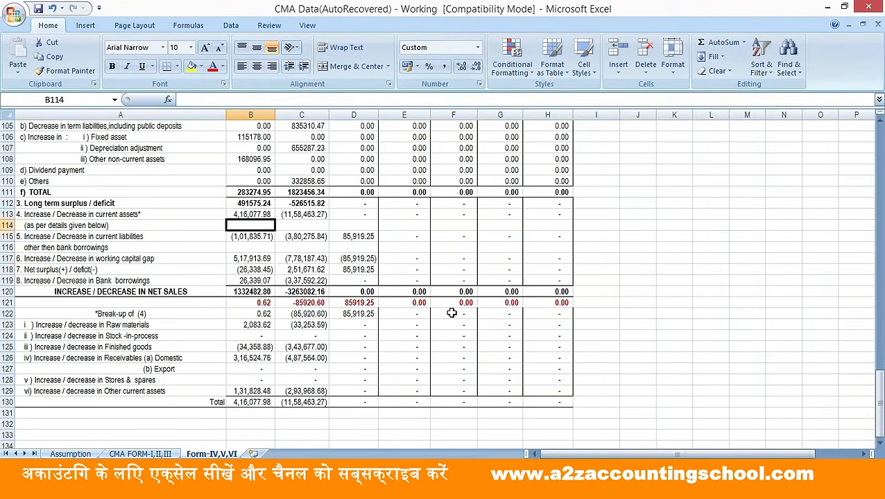
pyautogui.press('Down')
pyautogui.press('Down')
pyautogui.press('Down')
pyautogui.press('Down')
pyautogui.press('Down')
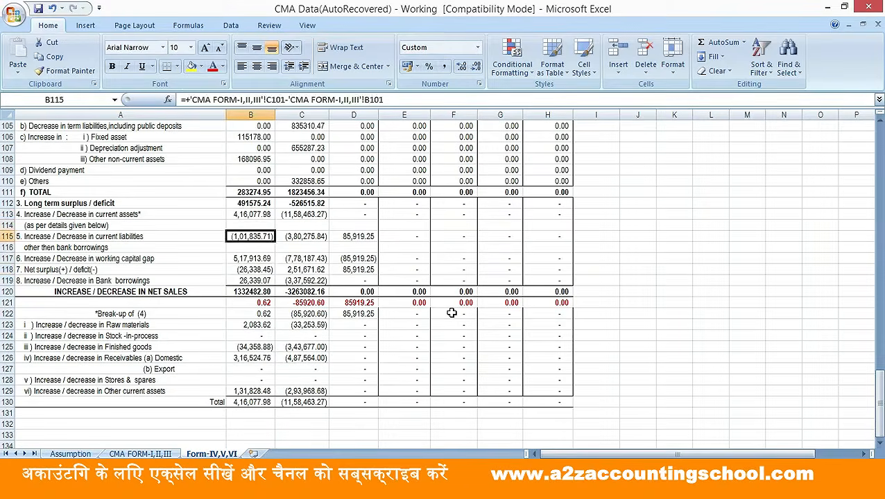
# Highlight the March 2020 net surplus/deficit and bank borrowings change values, B118:B119, with yellow fill and bold text
pyautogui.press('F2')
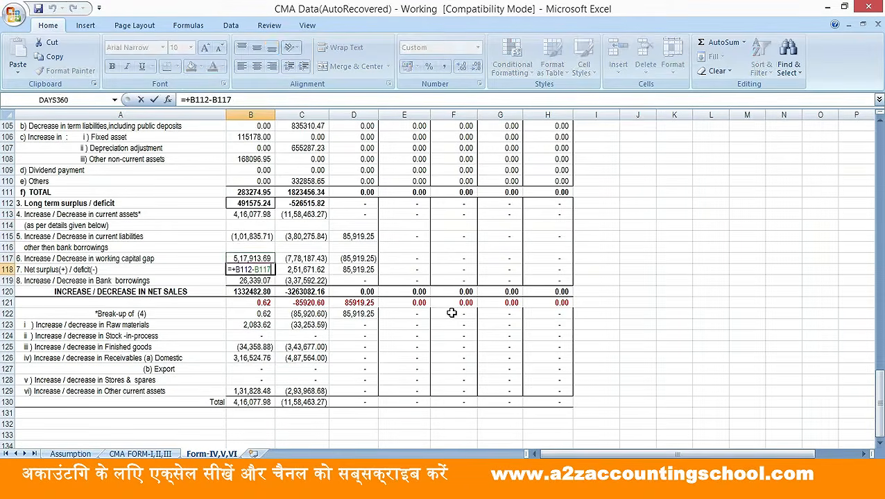
pyautogui.press('Return')
pyautogui.press('F2')
pyautogui.press('Escape')
pyautogui.press('Up')
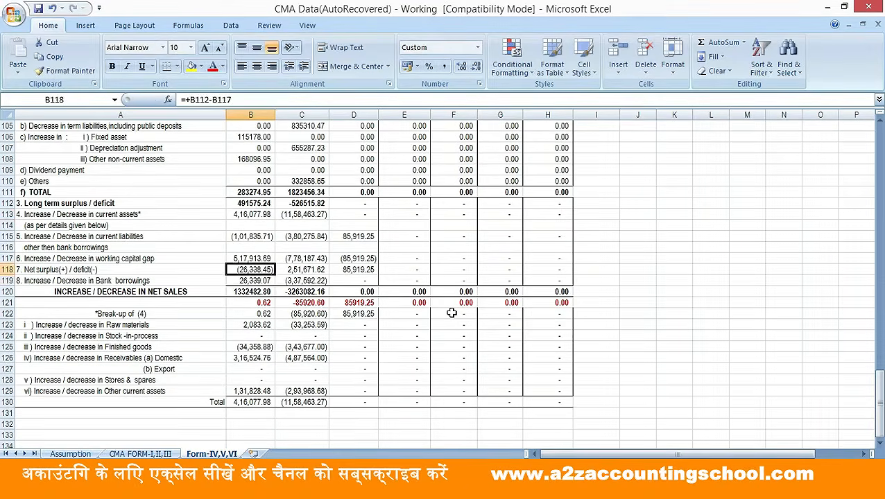
pyautogui.hotkey('shift', 'Down')
pyautogui.click(190, 66)
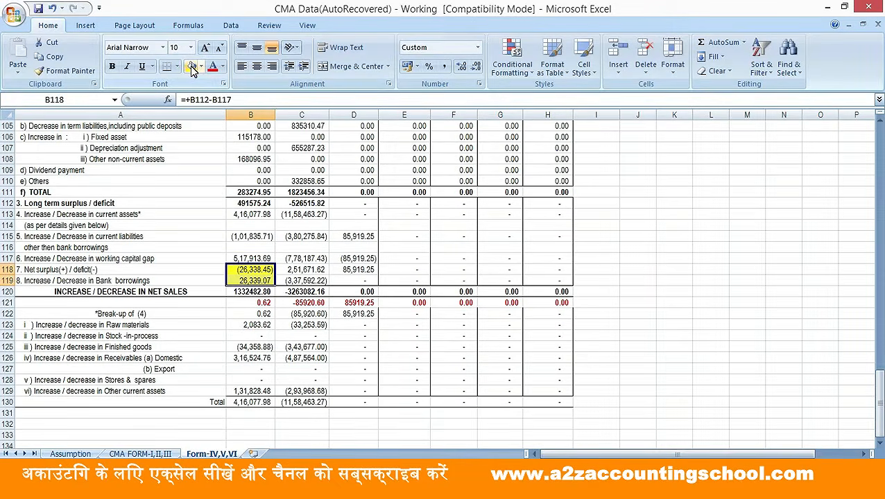
pyautogui.hotkey('ctrl', 'b')
pyautogui.press('Down')
pyautogui.press('Down')
pyautogui.press('Down')
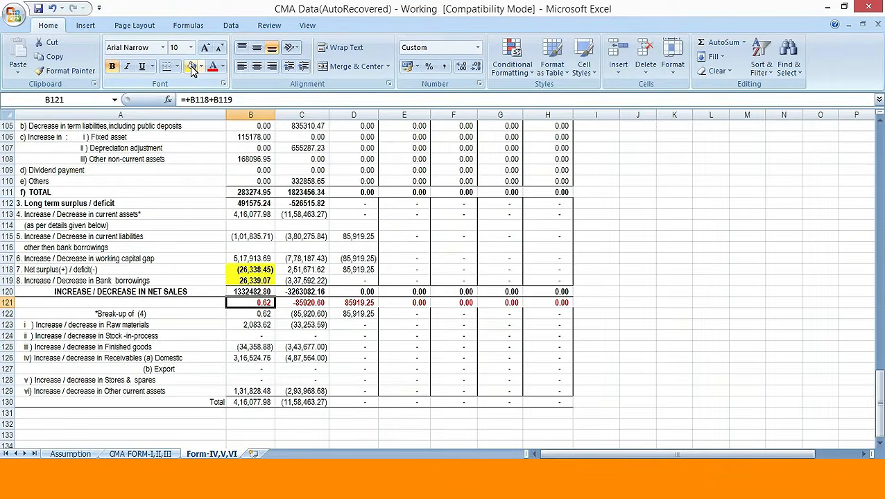
# Review the CMA FORM-I,II,III sheet from the liabilities section up to the projected-year columns of the Form II operating statement
pyautogui.click(140, 453)
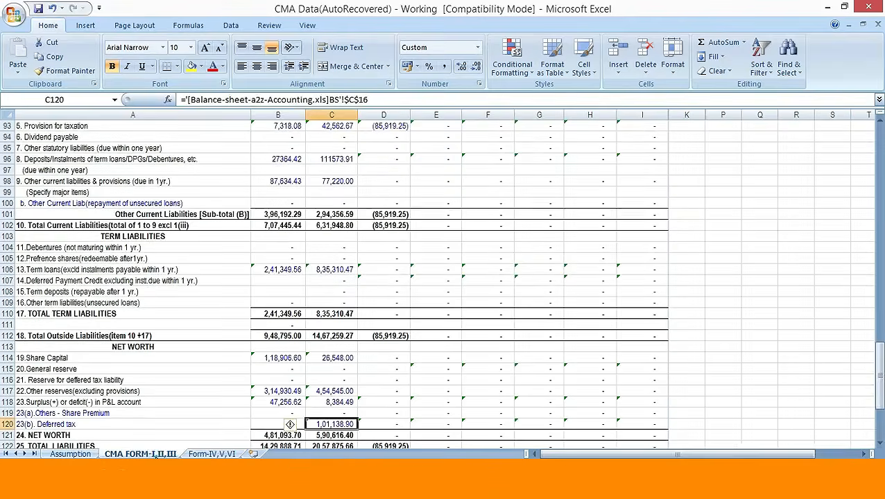
pyautogui.click(455, 194)
pyautogui.press('Up')
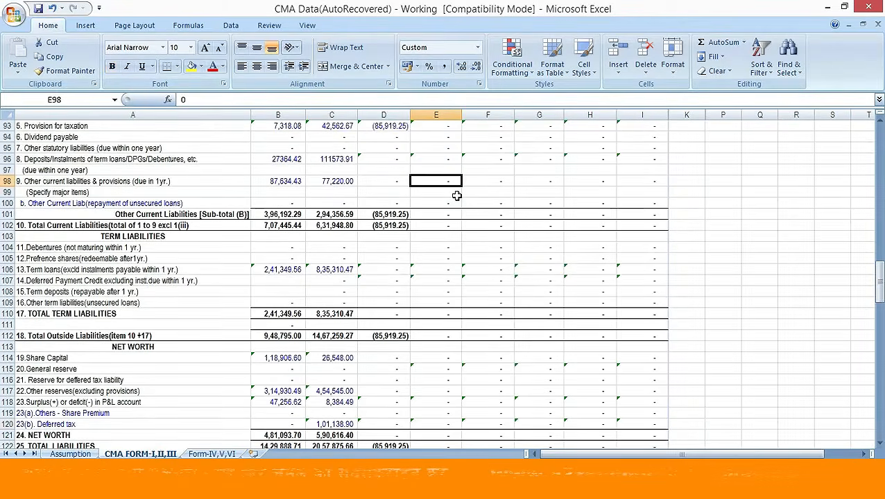
pyautogui.press('Up')
pyautogui.press('Up')
pyautogui.press('Up')
pyautogui.press('Up')
pyautogui.press('Up')
pyautogui.press('Up')
pyautogui.press('Up')
pyautogui.press('Up')
pyautogui.press('Up')
pyautogui.press('Up')
pyautogui.press('Up')
pyautogui.press('Up')
pyautogui.press('Up')
pyautogui.press('Up')
pyautogui.press('Up')
pyautogui.press('Up')
pyautogui.press('Up')
pyautogui.press('Up')
pyautogui.press('Up')
pyautogui.press('Up')
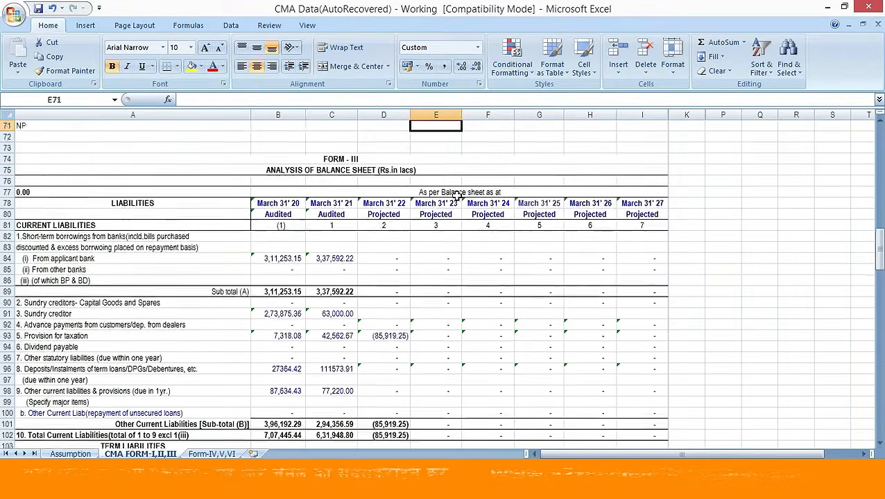
pyautogui.press('Up')
pyautogui.press('Up')
pyautogui.press('Up')
pyautogui.press('Up')
pyautogui.press('Up')
pyautogui.press('Up')
pyautogui.press('Up')
pyautogui.press('Up')
pyautogui.press('Up')
pyautogui.press('Up')
pyautogui.press('Up')
pyautogui.press('Up')
pyautogui.press('Up')
pyautogui.press('Up')
pyautogui.press('Up')
pyautogui.press('Up')
pyautogui.press('Up')
pyautogui.press('Up')
pyautogui.press('Up')
pyautogui.press('Up')
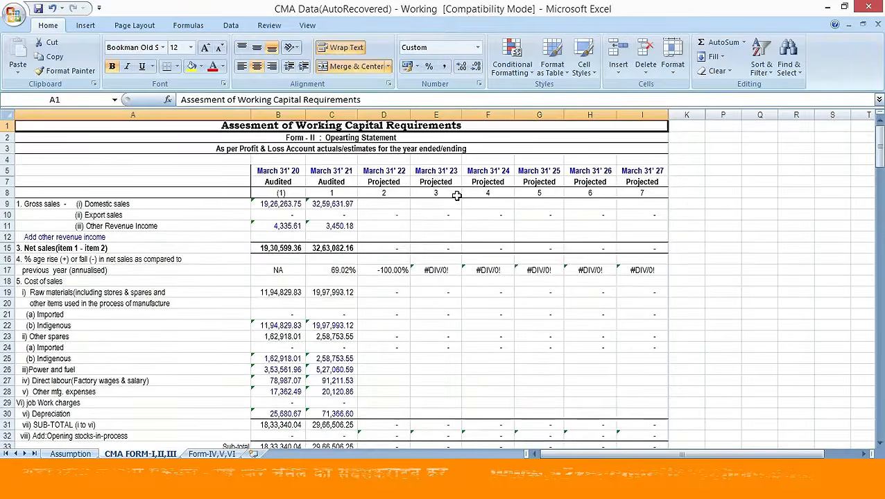
pyautogui.press('Down')
pyautogui.press('Down')
pyautogui.press('Down')
pyautogui.press('Down')
pyautogui.press('Down')
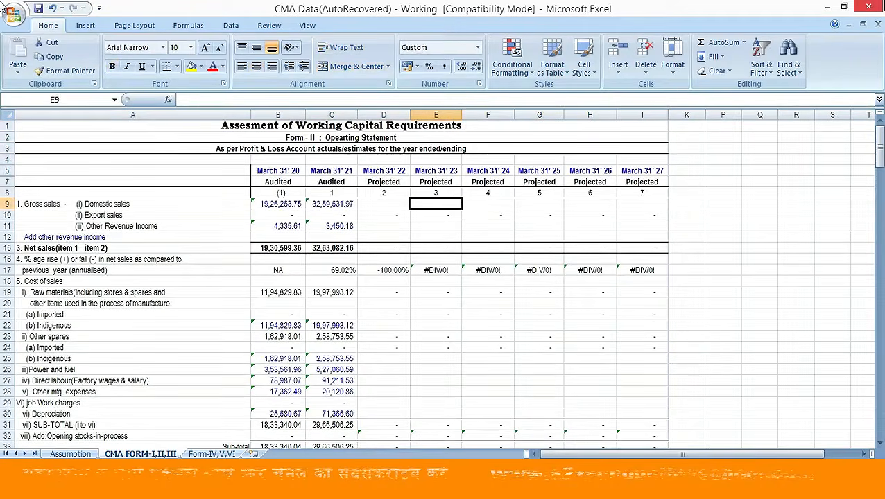
pyautogui.moveTo(883, 2)
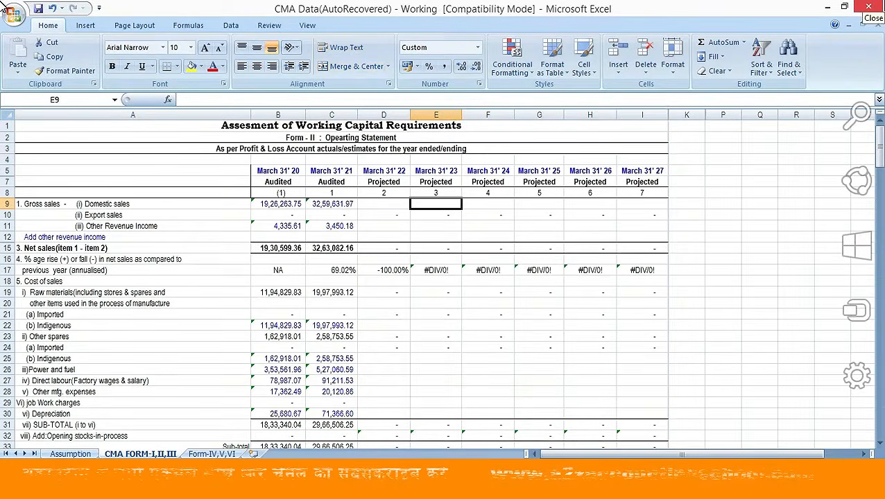
pyautogui.click(390, 247)
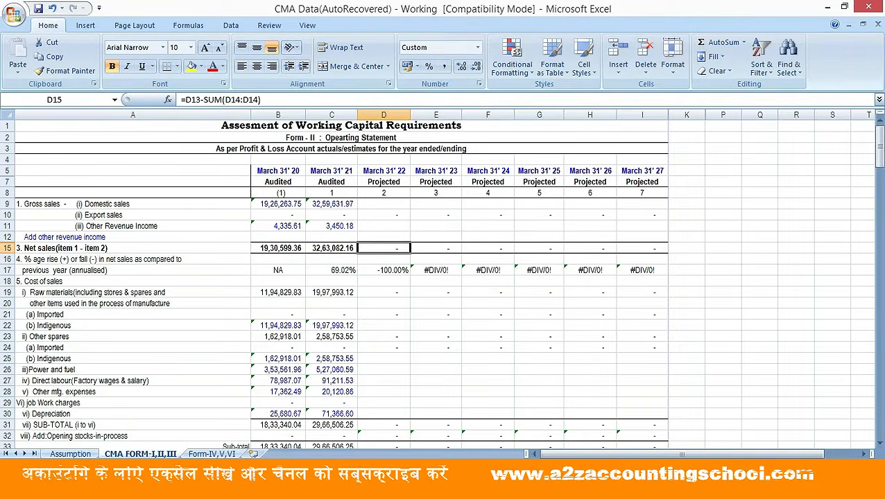
# Enter the label Sale in cell A2 of the Assumption sheet
pyautogui.click(70, 454)
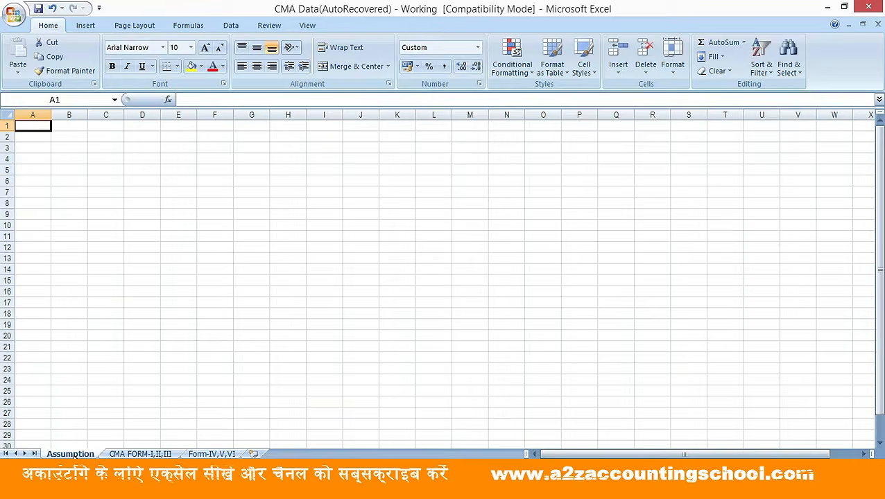
pyautogui.press('Down')
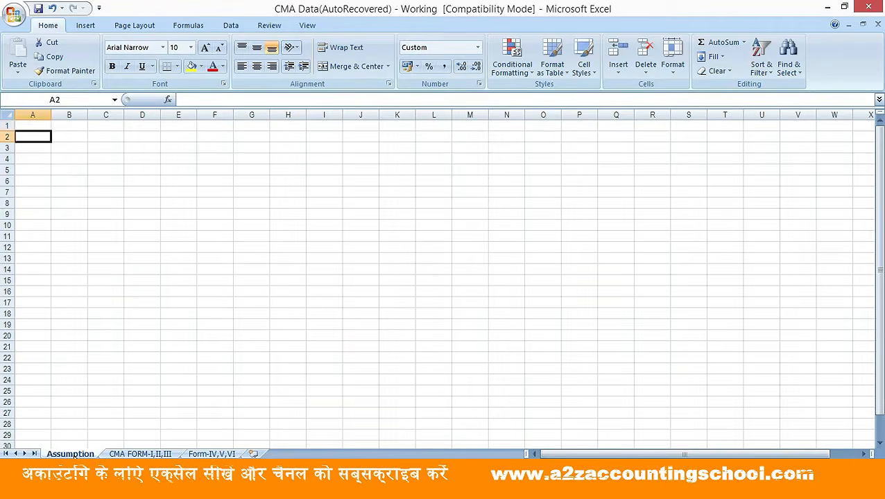
pyautogui.write('Sale')
pyautogui.press('Return')
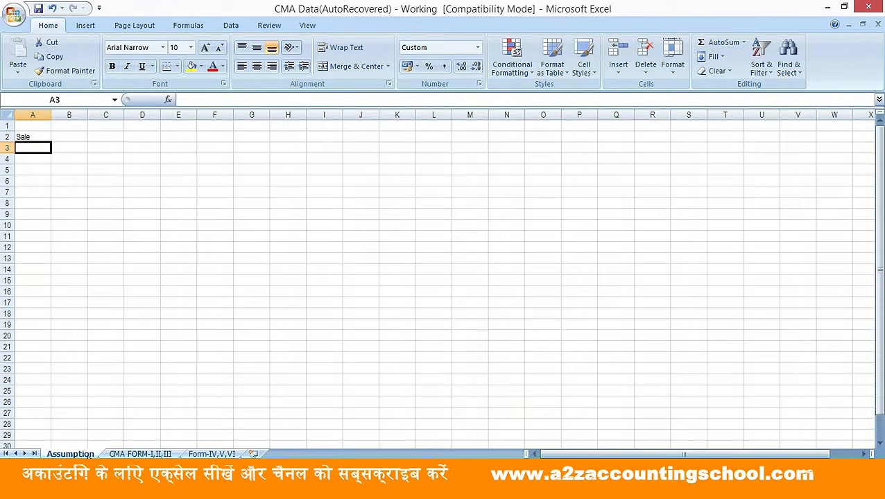
# Project March 2022 domestic sales on the CMA FORM-I,II,III sheet by entering +C9*107% in D9
pyautogui.hotkey('ctrl', 'pagedown')
pyautogui.press('Up')
pyautogui.press('Up')
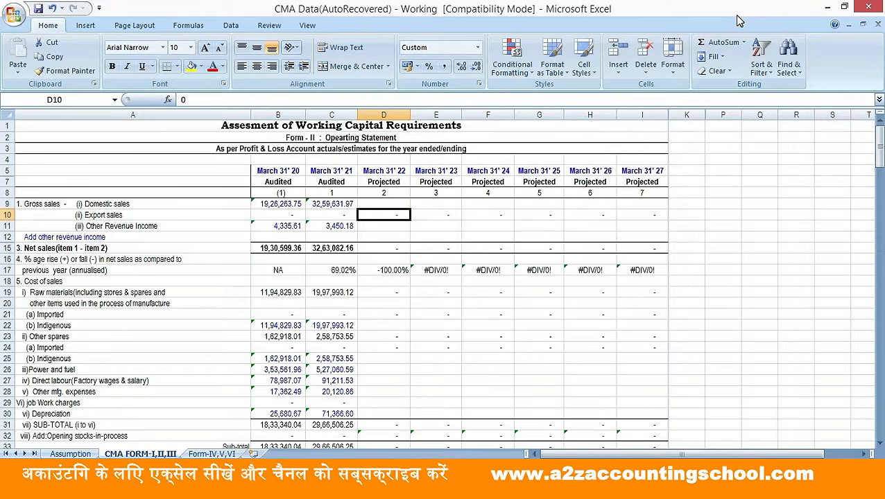
pyautogui.press('Up')
pyautogui.write('+')
pyautogui.press('Left')
pyautogui.write('*105')
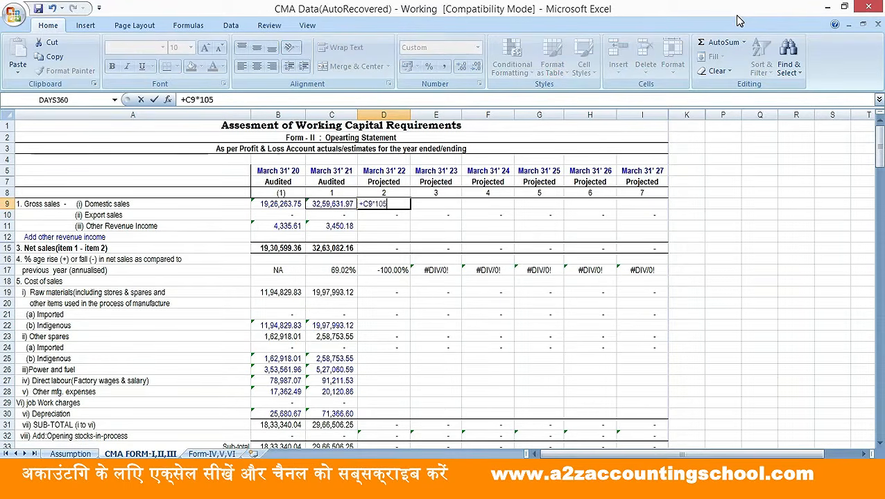
pyautogui.write('%')
pyautogui.press('BackSpace')
pyautogui.press('BackSpace')
pyautogui.write('7%')
pyautogui.press('Return')
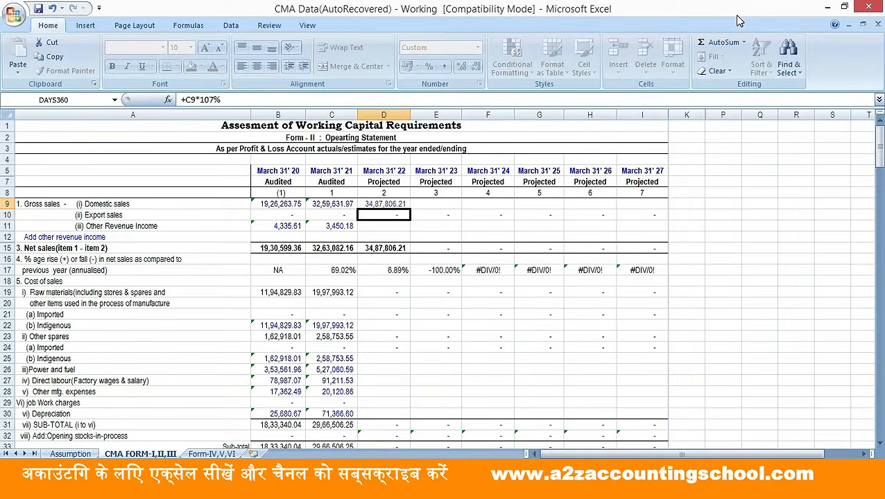
# Project March 2023 domestic sales by entering +D9*105% in E9
pyautogui.press('Up')
pyautogui.press('Right')
pyautogui.write('+')
pyautogui.press('Left')
pyautogui.write('*105%')
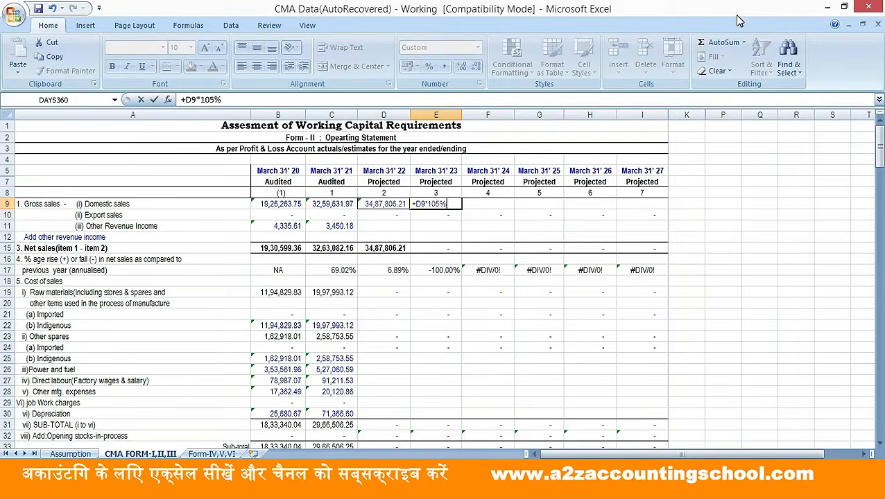
pyautogui.press('Return')
pyautogui.press('Up')
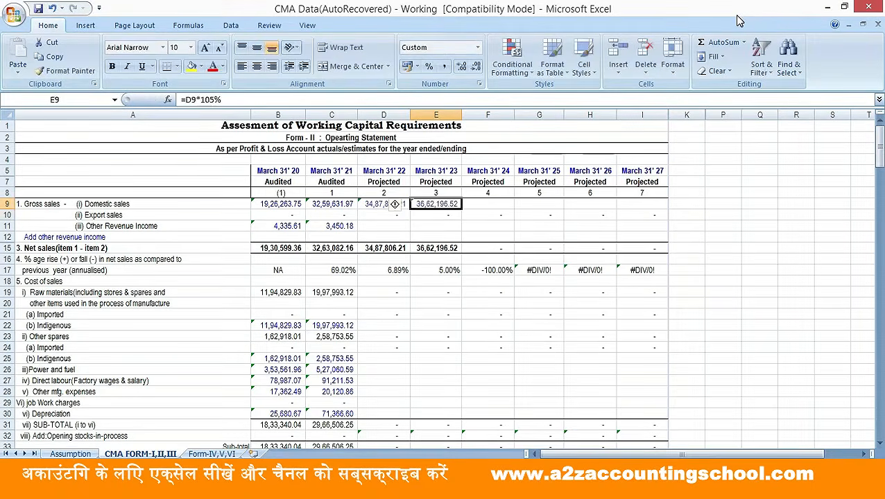
# Copy the March 2023 domestic sales formula across F9:I9 for March 2024 to March 2027
pyautogui.hotkey('ctrl', 'c')
pyautogui.press('Right')
pyautogui.hotkey('shift', 'Right')
pyautogui.hotkey('shift', 'Right')
pyautogui.hotkey('shift', 'Right')
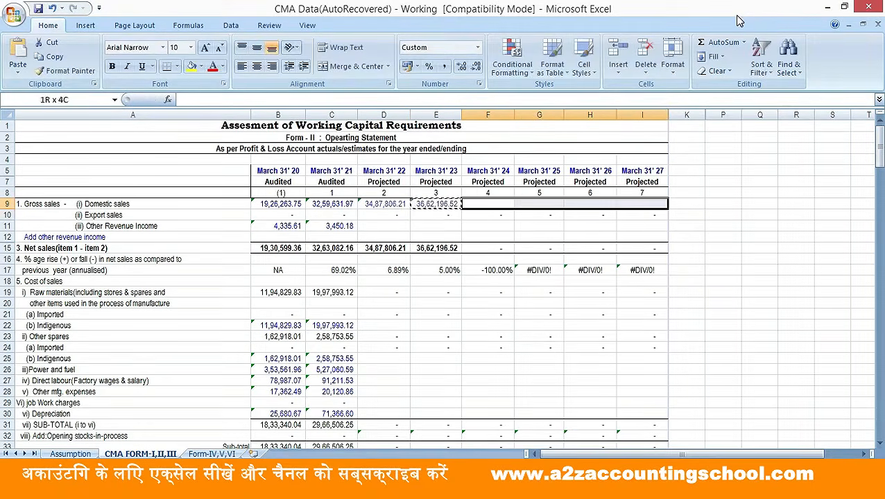
pyautogui.hotkey('ctrl', 'v')
pyautogui.press('Left')
pyautogui.press('Left')
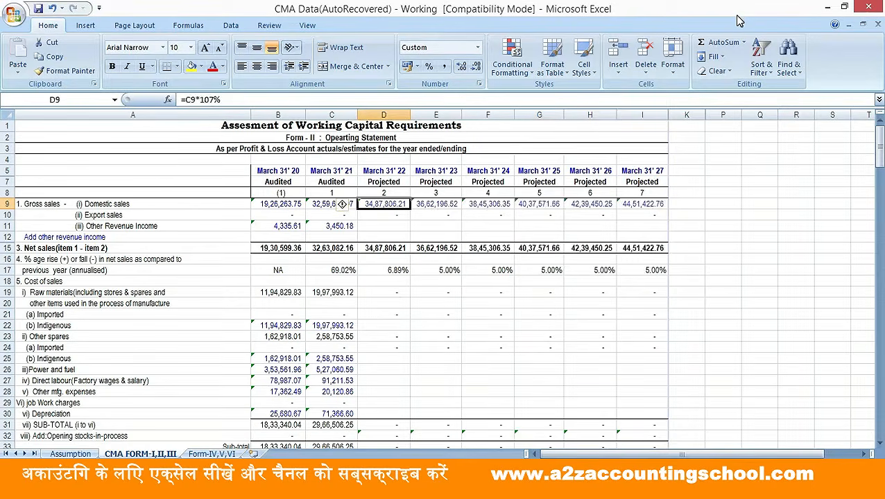
# Examine the growth formulas behind the projected domestic sales in row 9
pyautogui.press('Right')
pyautogui.press('Right')
pyautogui.press('Right')
pyautogui.press('Right')
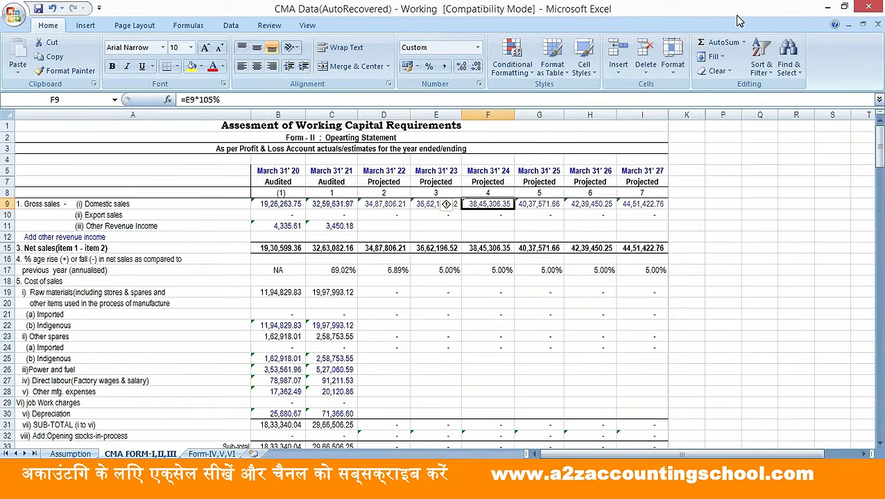
pyautogui.press('Left')
pyautogui.press('Left')
pyautogui.press('Left')
pyautogui.press('Left')
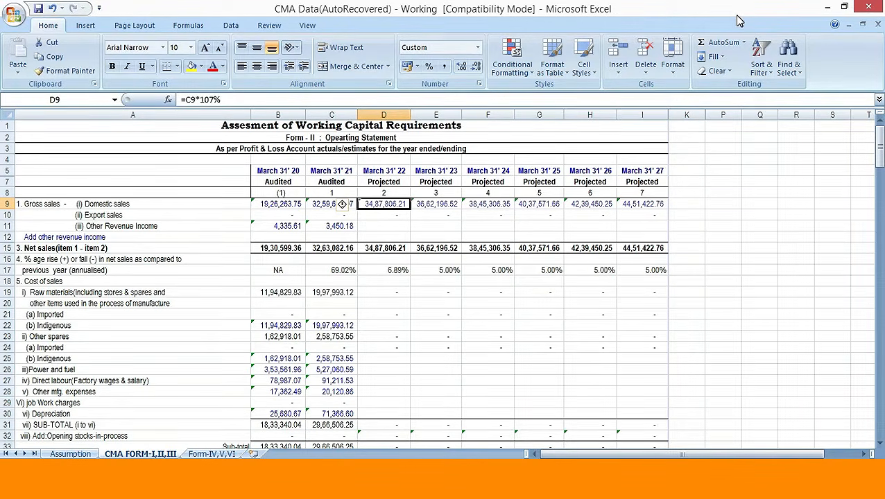
# Project March 2022 other revenue income by entering +C11*102% in D11
pyautogui.press('Down')
pyautogui.press('Down')
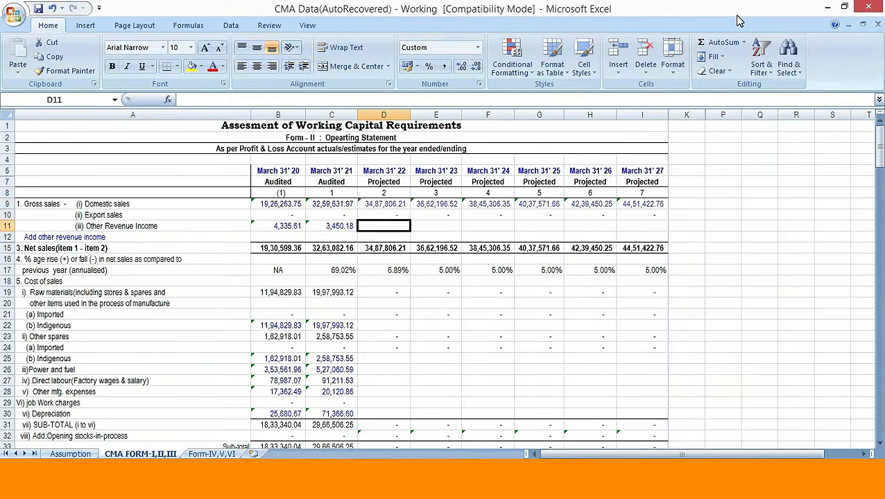
pyautogui.write('+')
pyautogui.press('Left')
pyautogui.write('*102%')
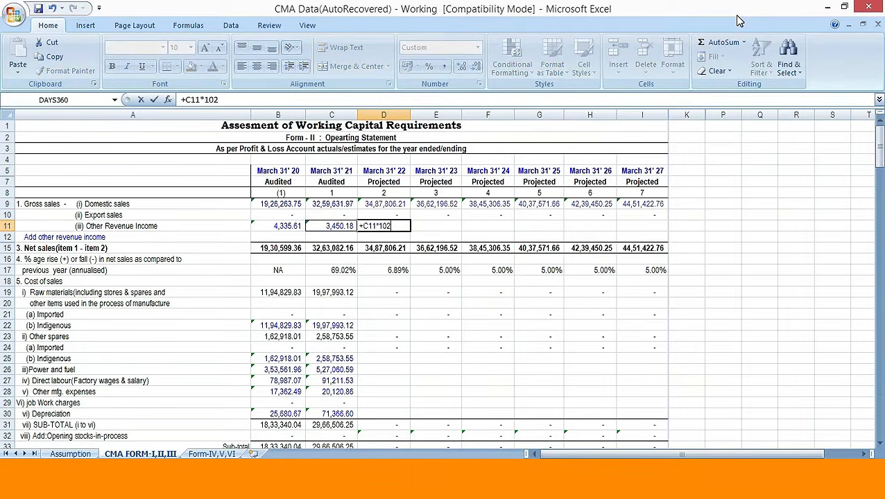
pyautogui.press('Return')
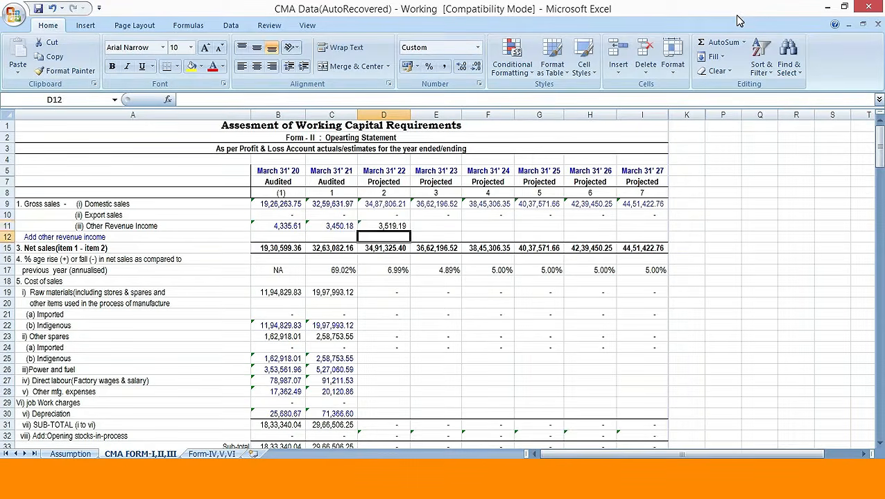
# Copy the March 2022 other revenue income formula across E11:I11 for March 2023 to March 2027
pyautogui.press('Up')
pyautogui.hotkey('ctrl', 'c')
pyautogui.press('Right')
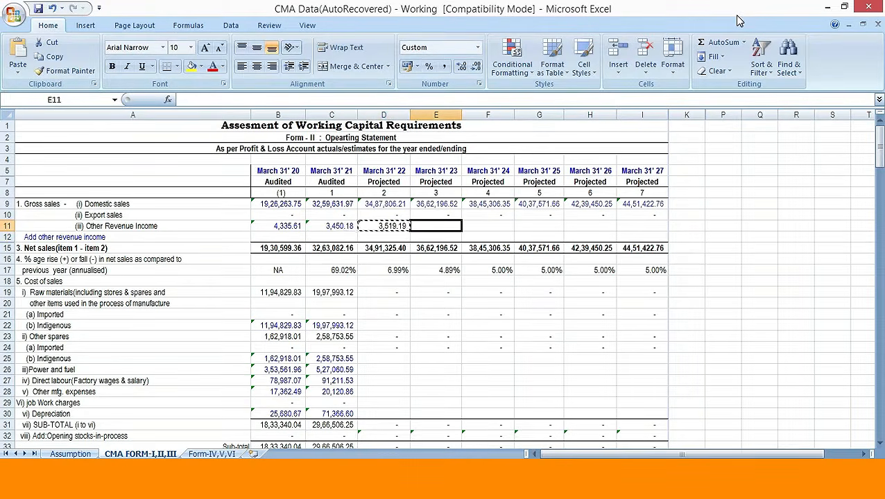
pyautogui.hotkey('shift', 'Right')
pyautogui.hotkey('shift', 'Right')
pyautogui.hotkey('shift', 'Right')
pyautogui.hotkey('shift', 'Right')
pyautogui.hotkey('ctrl', 'v')
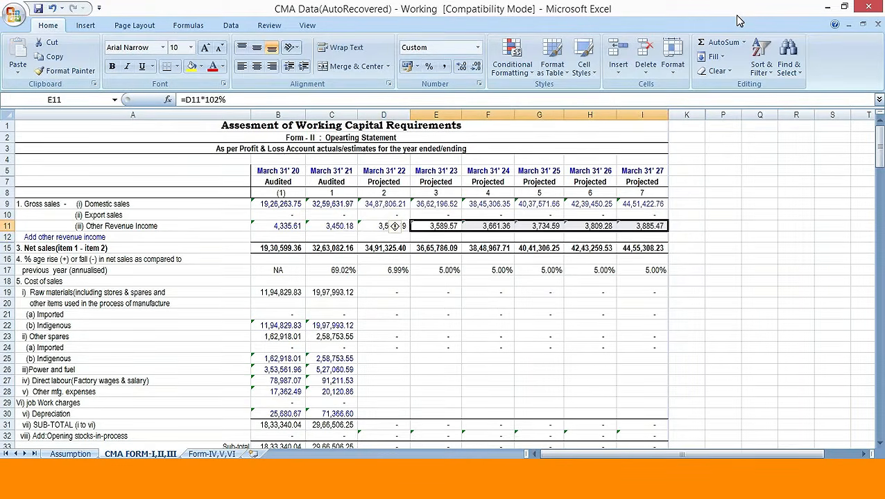
pyautogui.press('Left')
pyautogui.press('Left')
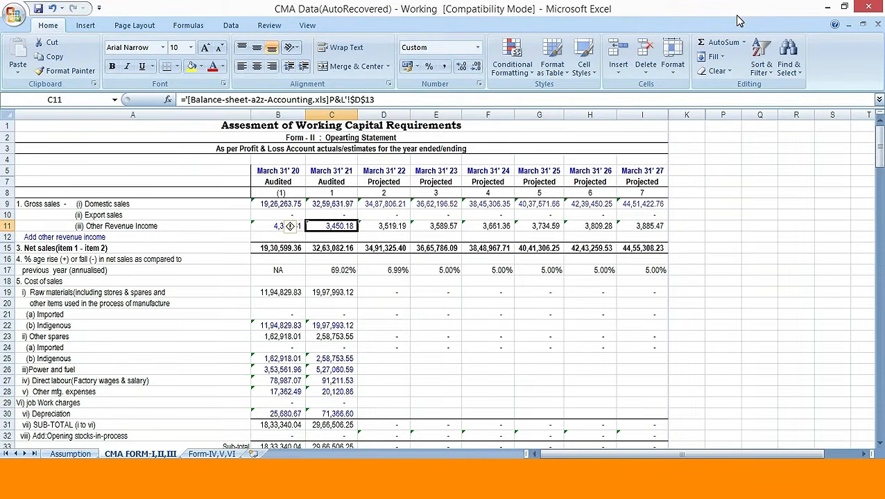
# Go to the empty cell P22 in the indigenous raw materials row
pyautogui.press('Down')
pyautogui.press('Down')
pyautogui.press('Down')
pyautogui.press('Down')
pyautogui.press('Down')
pyautogui.press('Down')
pyautogui.press('Down')
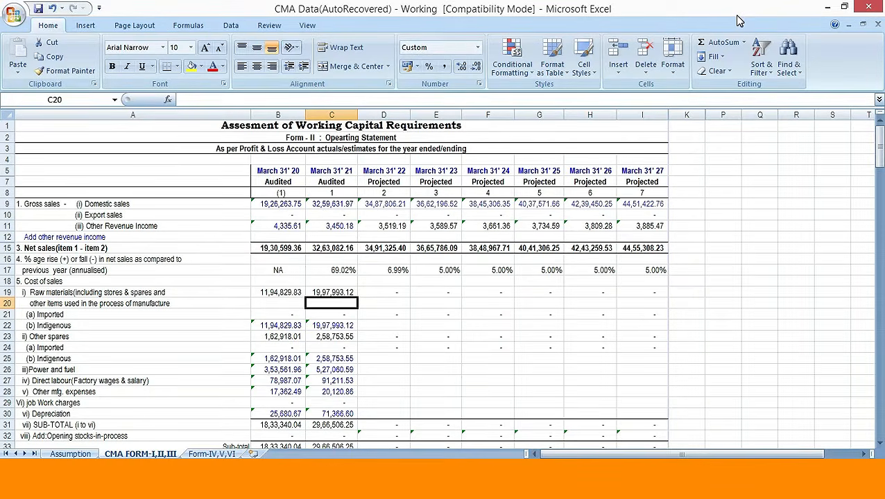
pyautogui.press('Down')
pyautogui.press('Down')
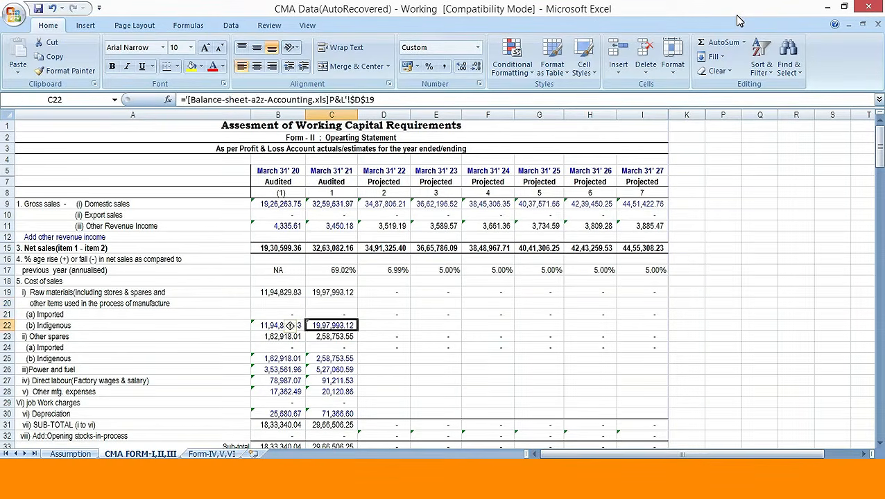
pyautogui.press('Right')
pyautogui.press('Right')
pyautogui.press('Right')
pyautogui.press('Right')
pyautogui.press('Right')
pyautogui.press('Right')
pyautogui.press('Right')
pyautogui.press('Right')
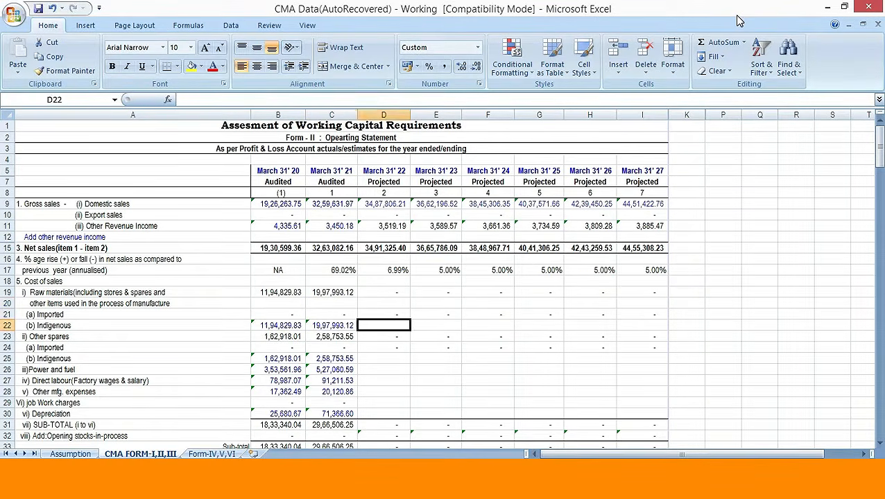
pyautogui.write('+')
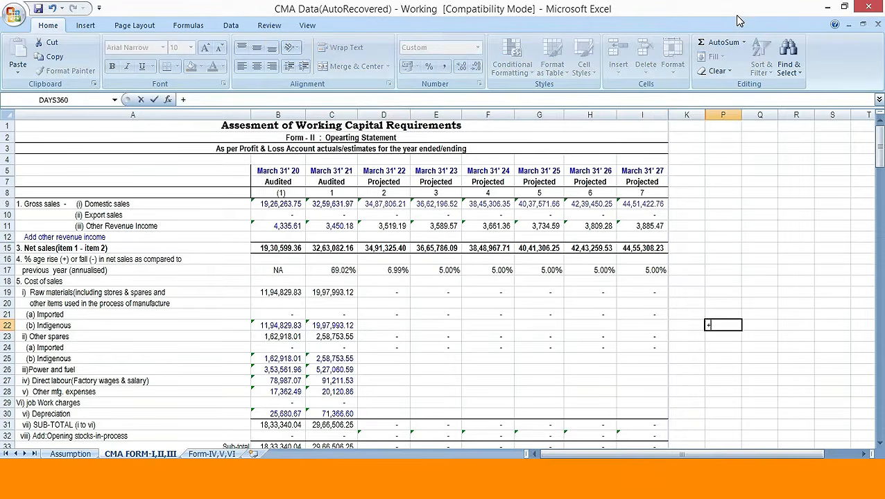
pyautogui.press('Left')
pyautogui.press('Left')
pyautogui.press('Left')
pyautogui.press('Left')
pyautogui.press('Left')
pyautogui.press('Left')
pyautogui.press('Left')
pyautogui.press('Left')
pyautogui.press('Left')
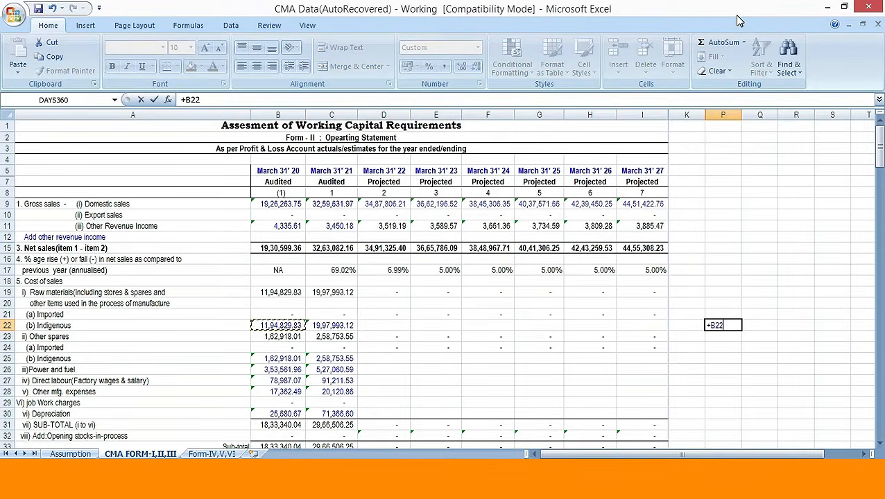
pyautogui.write('/')
pyautogui.press('Escape')
# Calculate the March 2020 ratio of indigenous raw materials to domestic sales by entering +B22/B9 in P22
pyautogui.write('+')
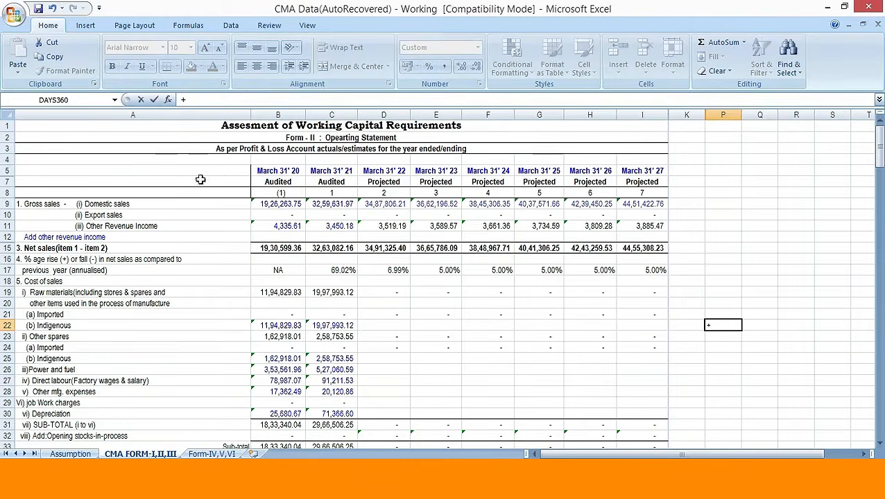
pyautogui.click(272, 325)
pyautogui.write('/')
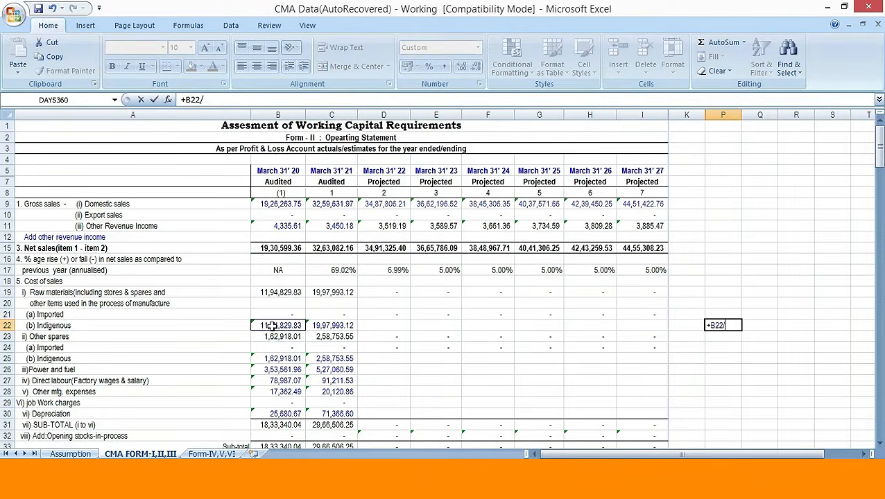
pyautogui.click(264, 205)
pyautogui.press('Return')
pyautogui.press('Up')
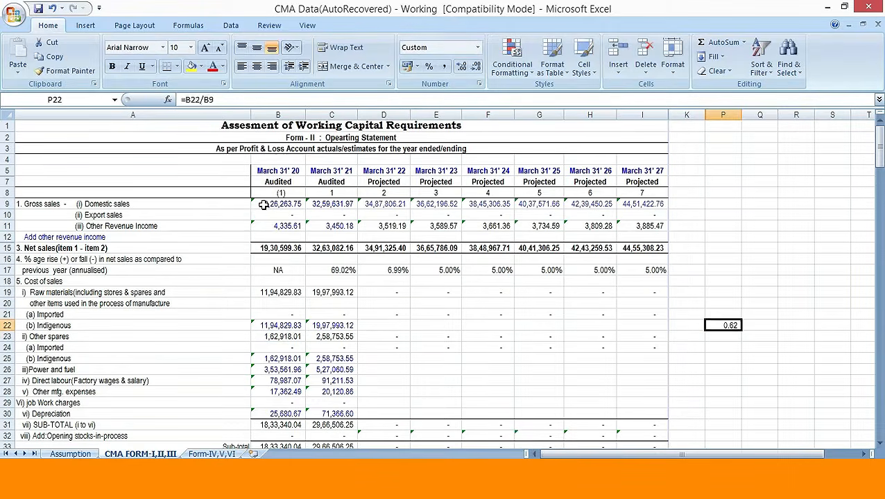
# Calculate the March 2021 ratio of indigenous raw materials to domestic sales by entering +C22/C9 in Q22
pyautogui.press('Right')
pyautogui.write('+')
pyautogui.click(335, 325)
pyautogui.write('/')
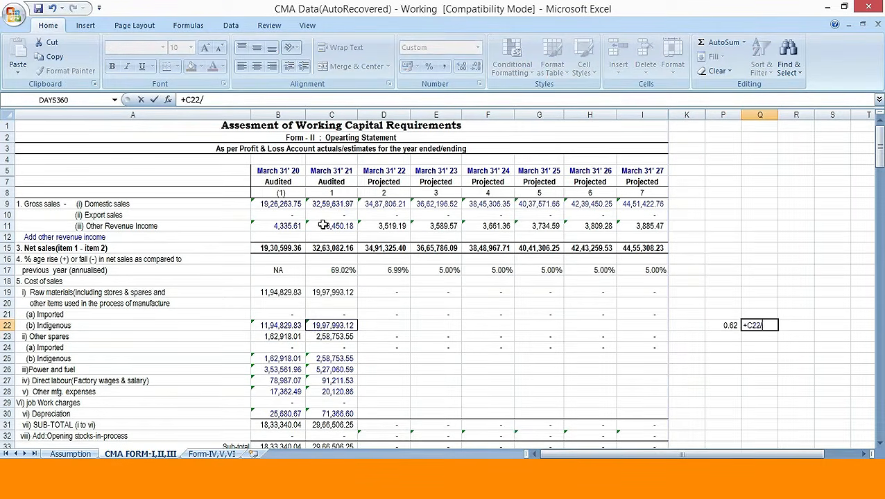
pyautogui.click(320, 207)
pyautogui.press('Return')
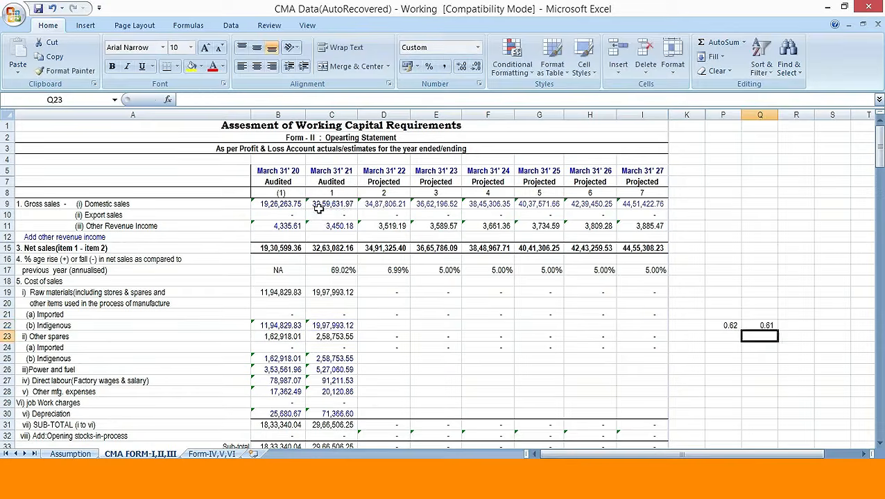
# Project March 2022 indigenous raw materials by entering +D9*61.5% in D22
pyautogui.press('Up')
pyautogui.press('Left')
pyautogui.press('Left')
pyautogui.press('Left')
pyautogui.press('Left')
pyautogui.press('Left')
pyautogui.press('Left')
pyautogui.press('Left')
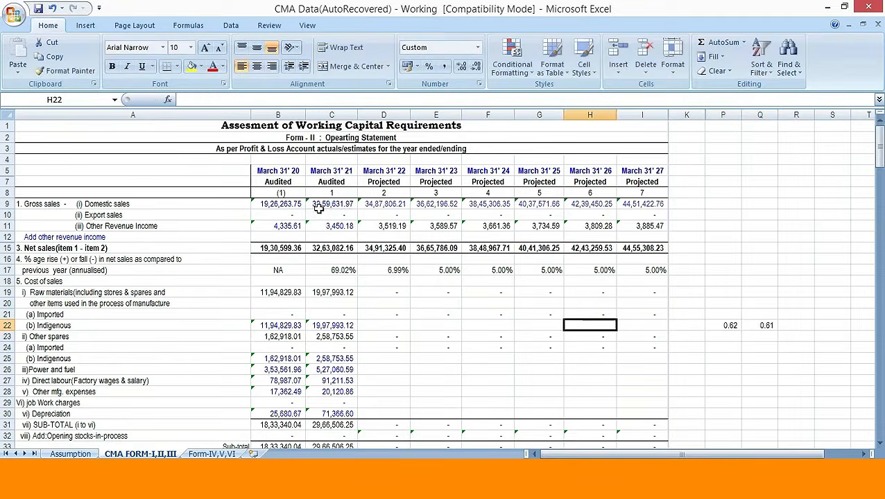
pyautogui.press('Left')
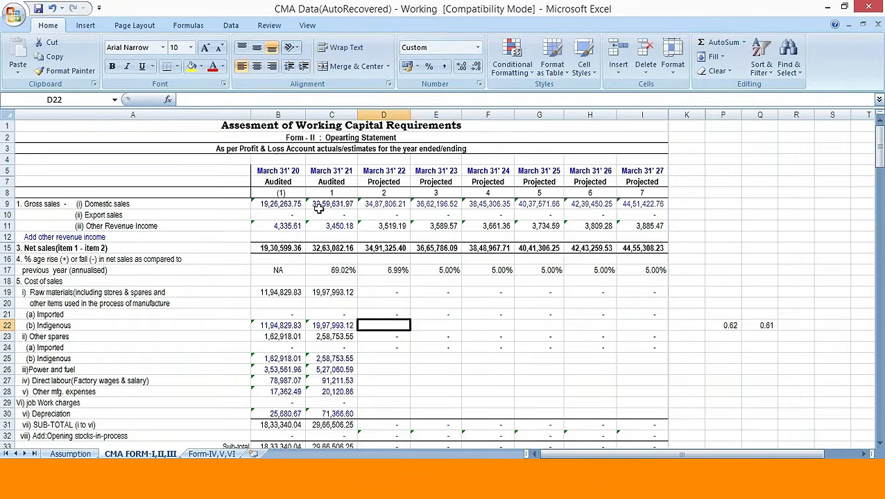
pyautogui.write('+')
pyautogui.press('Up')
pyautogui.press('Up')
pyautogui.press('Up')
pyautogui.press('Up')
pyautogui.press('Up')
pyautogui.press('Up')
pyautogui.press('Up')
pyautogui.press('Up')
pyautogui.press('Up')
pyautogui.press('Up')
pyautogui.press('Up')
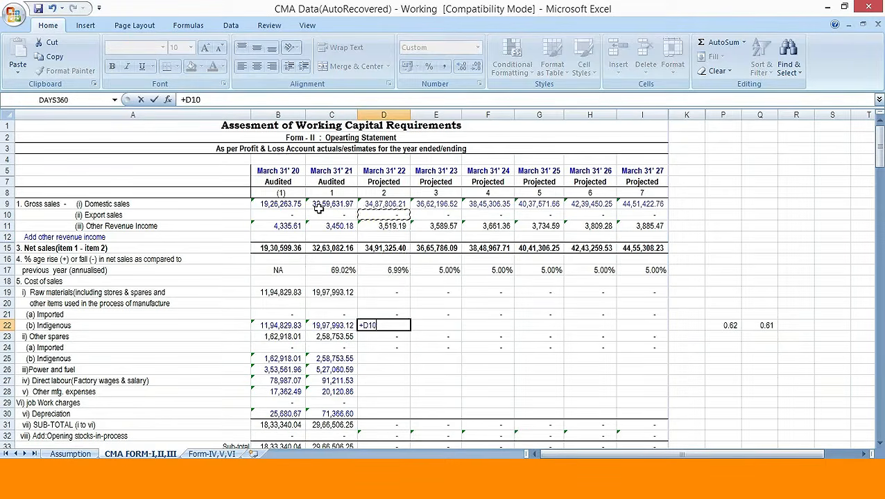
pyautogui.write('*')
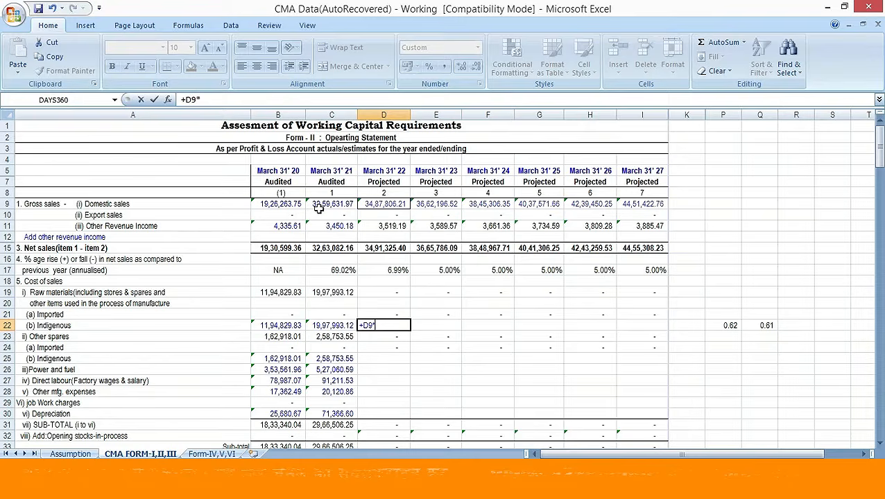
pyautogui.write('61.5%')
pyautogui.press('Return')
pyautogui.press('Up')
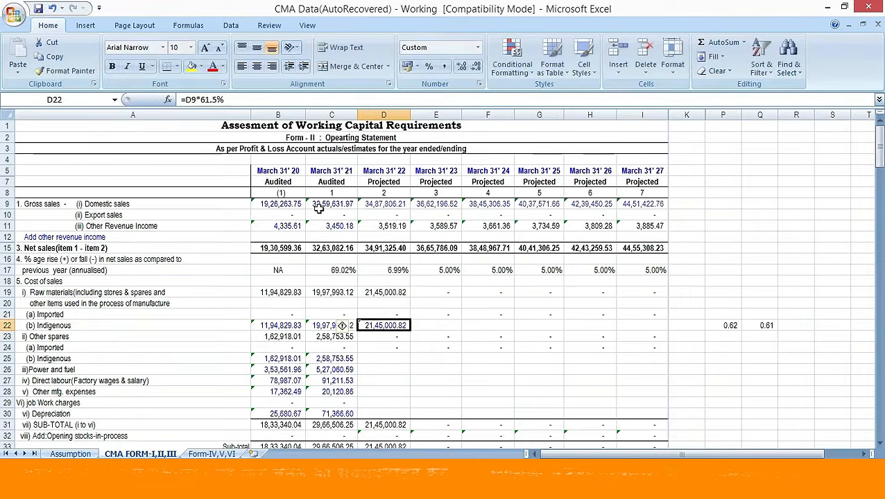
# Copy the March 2022 indigenous raw materials formula across E22:I22 for March 2023 to March 2027
pyautogui.hotkey('ctrl', 'c')
pyautogui.press('Right')
pyautogui.hotkey('shift', 'Right')
pyautogui.hotkey('shift', 'Right')
pyautogui.hotkey('shift', 'Right')
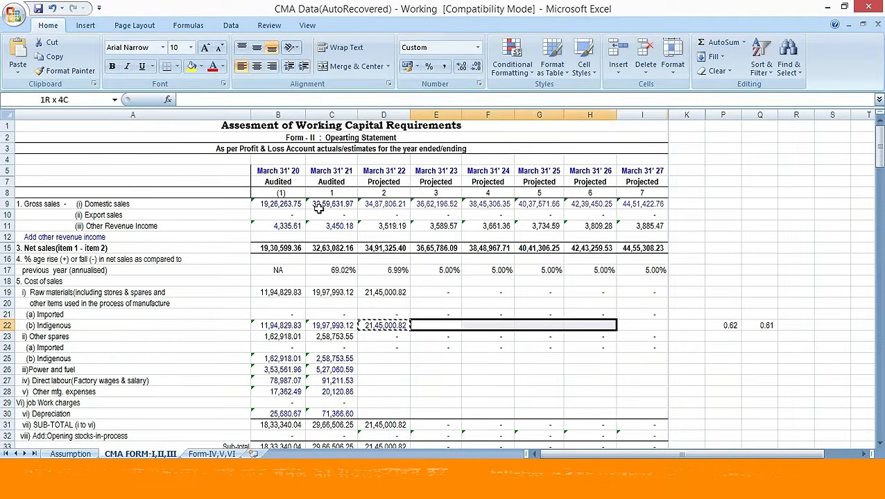
pyautogui.hotkey('shift', 'Right')
pyautogui.press('Return')
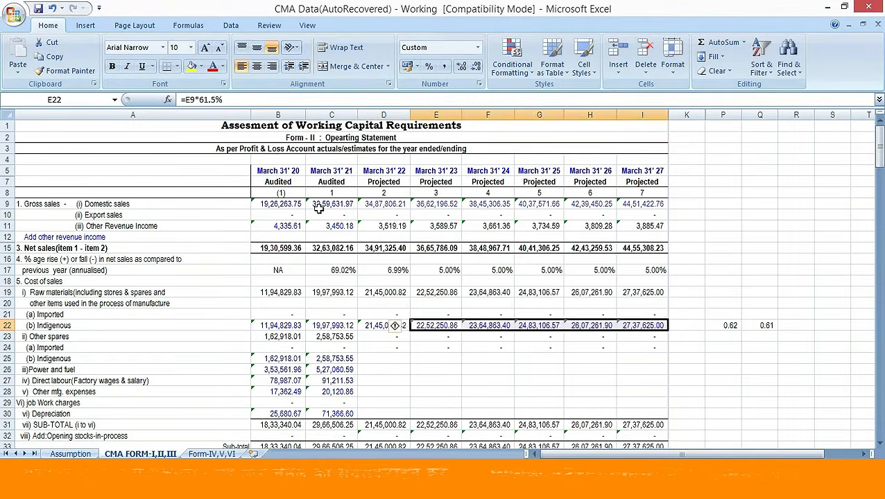
# Make the domestic sales reference in P22's ratio formula absolute, as =B22/$B$9
pyautogui.press('Left')
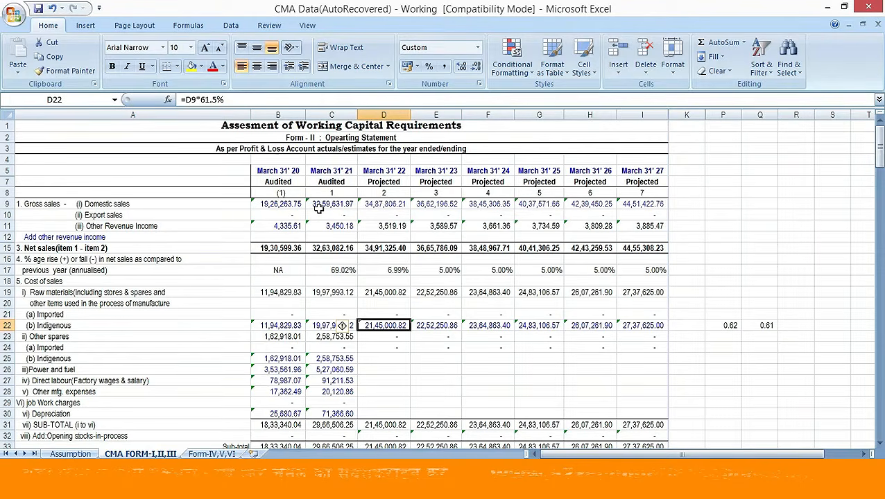
pyautogui.press('Down')
pyautogui.press('Down')
pyautogui.press('Down')
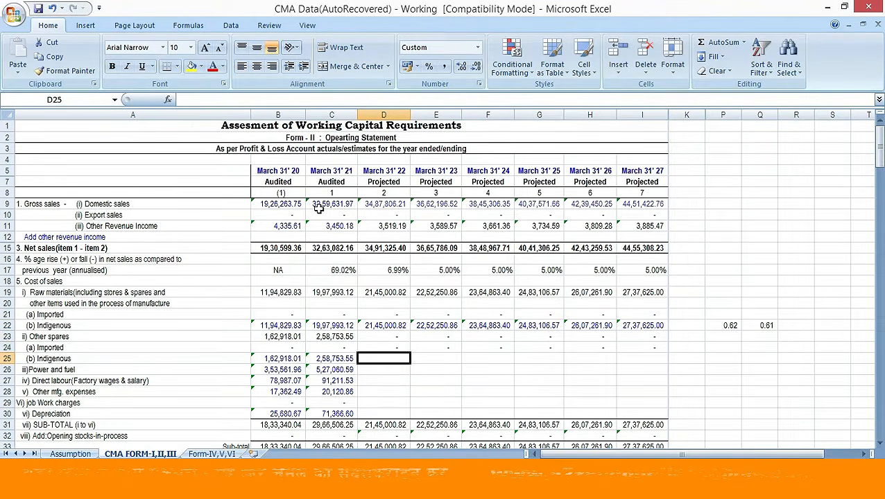
pyautogui.press('Left')
pyautogui.press('Right')
pyautogui.press('Right')
pyautogui.press('Right')
pyautogui.press('Right')
pyautogui.press('Right')
pyautogui.press('Right')
pyautogui.press('Right')
pyautogui.press('Right')
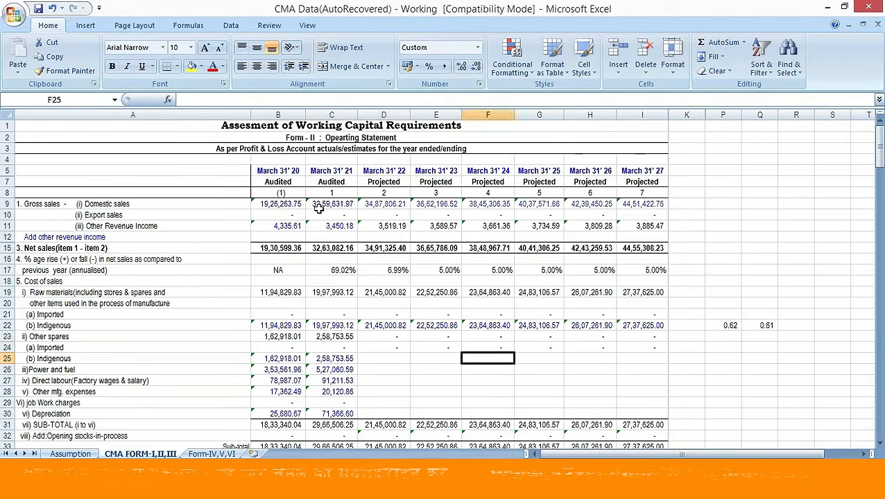
pyautogui.press('Up')
pyautogui.press('Right')
pyautogui.press('Up')
pyautogui.press('Up')
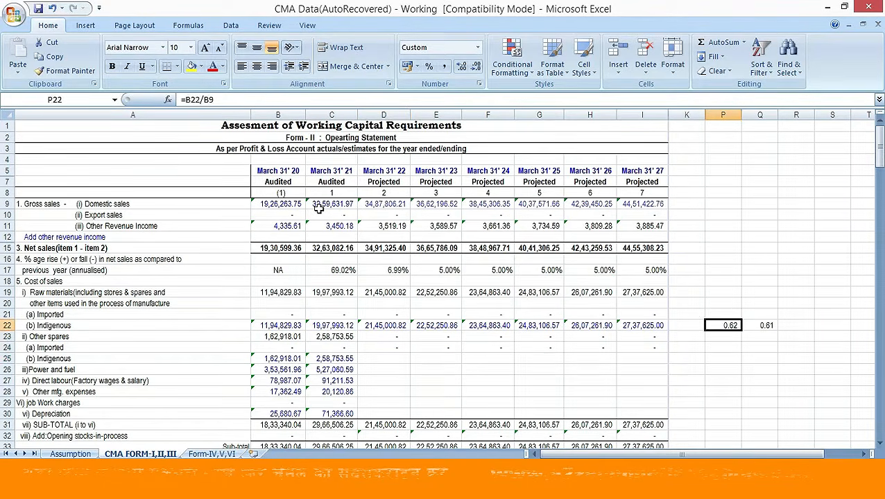
pyautogui.press('F2')
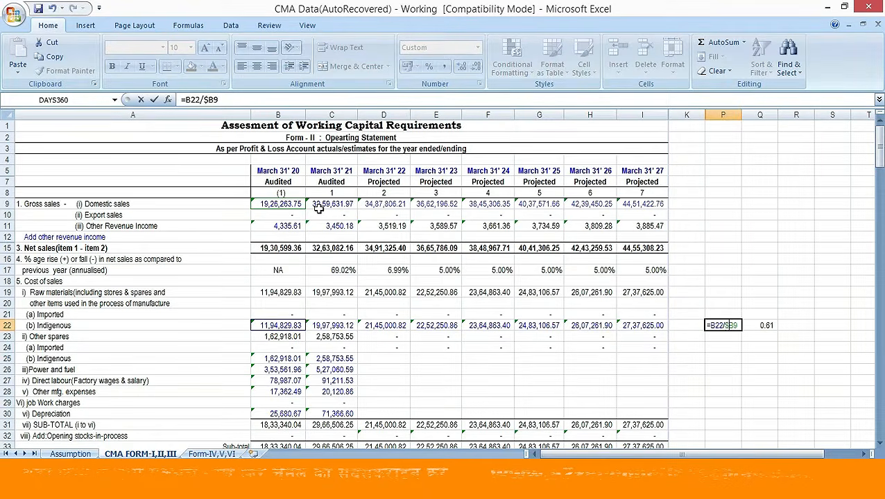
pyautogui.press('Return')
pyautogui.press('Up')
# Lock the domestic sales reference C9 in Q22's ratio formula so it can be copied down
pyautogui.press('Right')
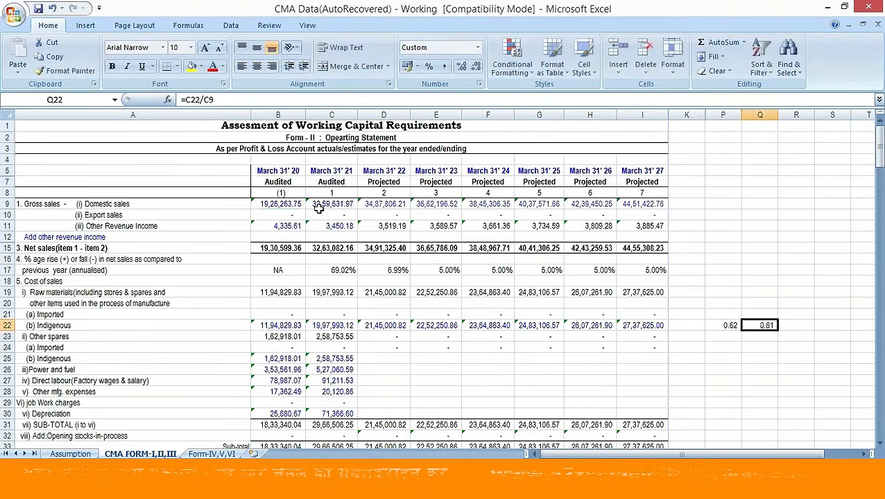
pyautogui.press('F2')
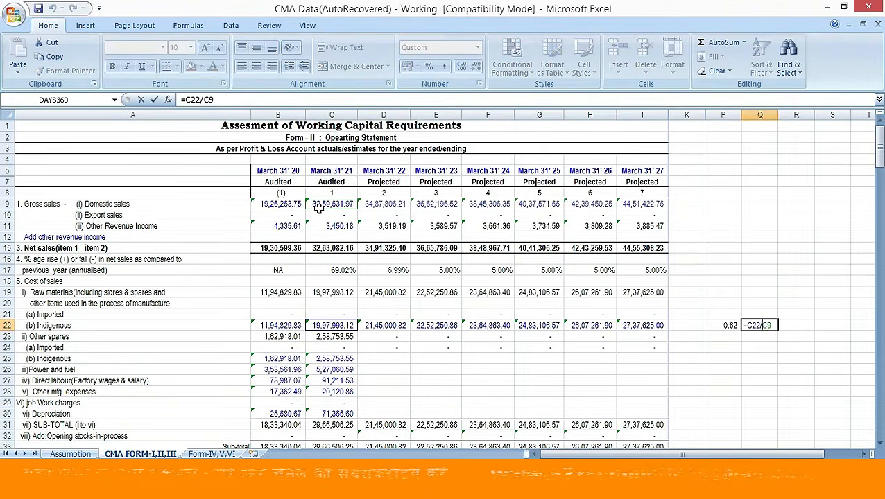
pyautogui.press('F4')
pyautogui.press('F4')
pyautogui.press('Return')
# Copy the ratio formulas from P22:Q22 to P25:Q25 for the indigenous other spares row
pyautogui.press('Up')
pyautogui.press('Left')
pyautogui.hotkey('shift', 'Right')
pyautogui.hotkey('ctrl', 'c')
pyautogui.press('Down')
pyautogui.press('Down')
pyautogui.press('Down')
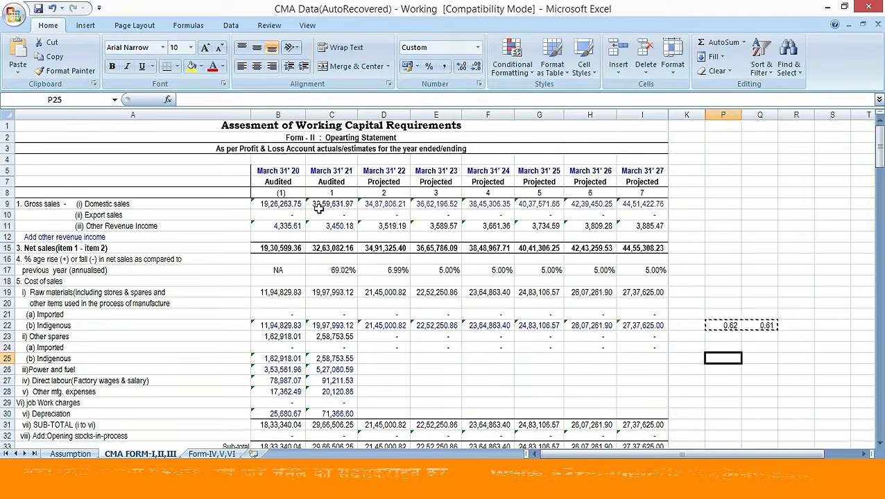
pyautogui.press('Return')
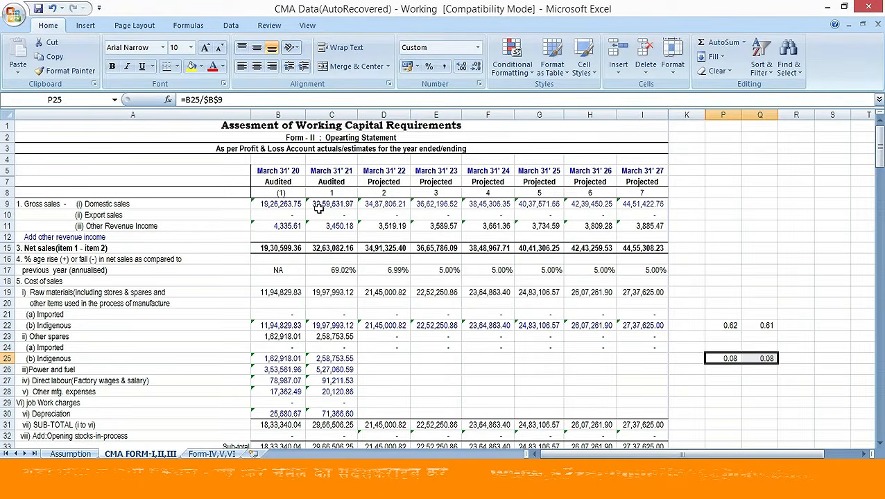
# Project March 2022 indigenous other spares by entering +D9*8% in D25
pyautogui.press('Right')
pyautogui.press('Left')
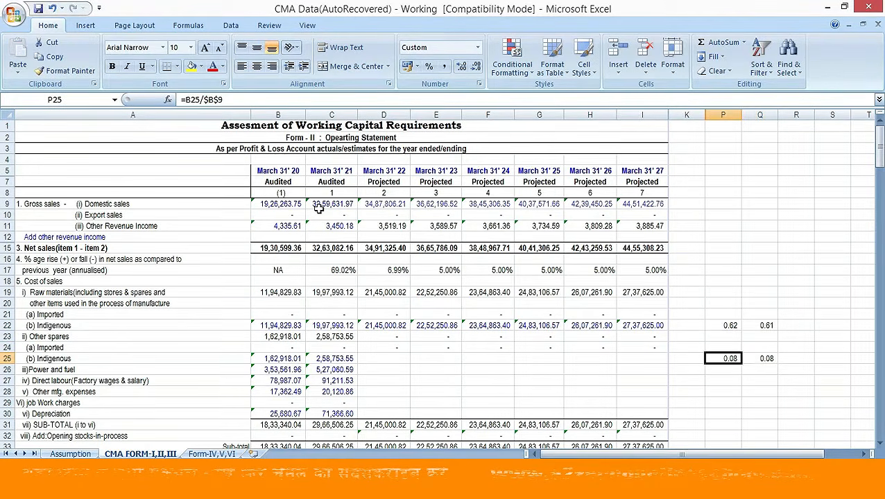
pyautogui.press('Left')
pyautogui.press('Left')
pyautogui.press('Left')
pyautogui.press('Left')
pyautogui.press('Left')
pyautogui.press('Left')
pyautogui.press('Left')
pyautogui.press('Left')
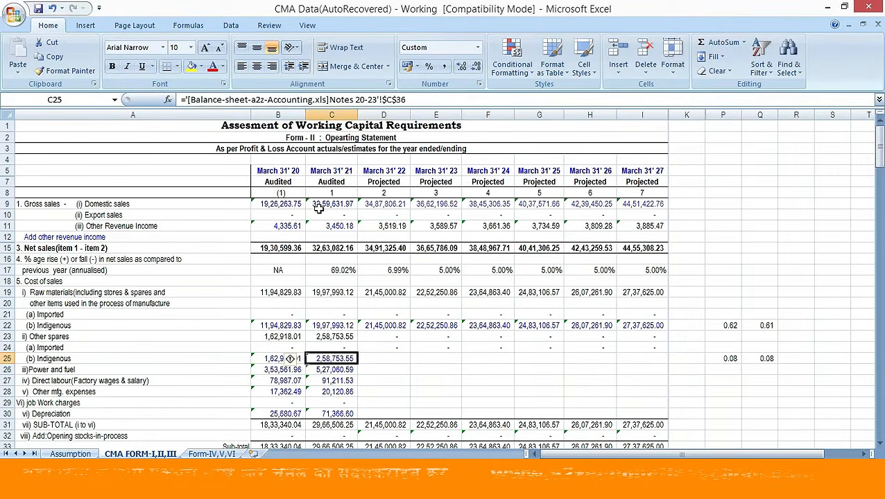
pyautogui.press('Left')
pyautogui.press('Left')
pyautogui.press('Right')
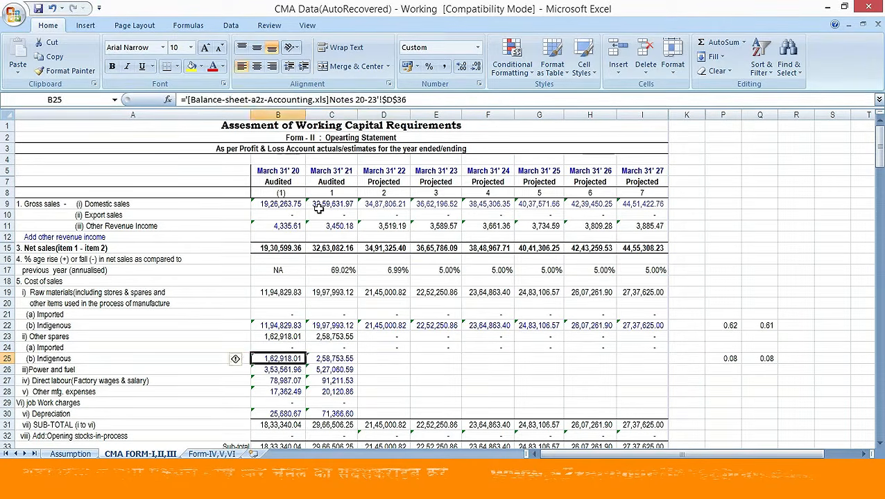
pyautogui.press('Right')
pyautogui.press('Right')
pyautogui.write('+')
pyautogui.press('Up')
pyautogui.press('Up')
pyautogui.press('Up')
pyautogui.press('Up')
pyautogui.press('Up')
pyautogui.press('Up')
pyautogui.press('Up')
pyautogui.press('Up')
pyautogui.press('Up')
pyautogui.press('Up')
pyautogui.press('Up')
pyautogui.press('Up')
pyautogui.press('Up')
pyautogui.press('Up')
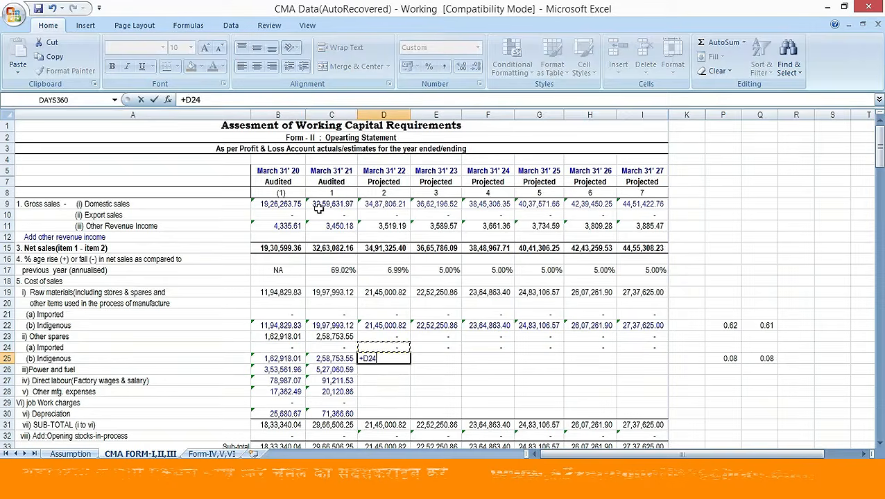
pyautogui.write('*10')
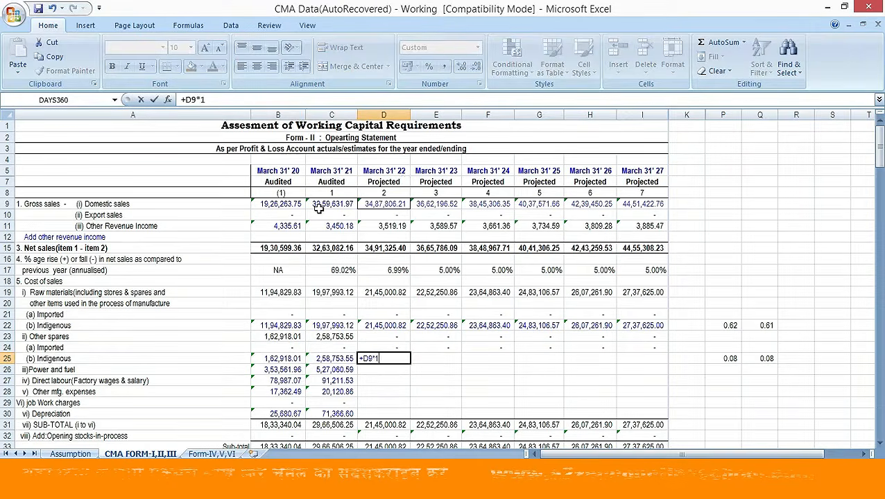
pyautogui.press('BackSpace')
pyautogui.press('BackSpace')
pyautogui.press('BackSpace')
pyautogui.press('BackSpace')
pyautogui.press('BackSpace')
pyautogui.press('Up')
pyautogui.press('Up')
pyautogui.press('Up')
pyautogui.press('Up')
pyautogui.press('Up')
pyautogui.press('Up')
pyautogui.press('Up')
pyautogui.press('Up')
pyautogui.press('Up')
pyautogui.press('Up')
pyautogui.press('Up')
pyautogui.press('Up')
pyautogui.press('Up')
pyautogui.write('*8%')
pyautogui.press('Return')
# Copy the March 2022 indigenous other spares formula across E25:I25 for March 2023 to March 2027
pyautogui.press('Up')
pyautogui.hotkey('ctrl', 'c')
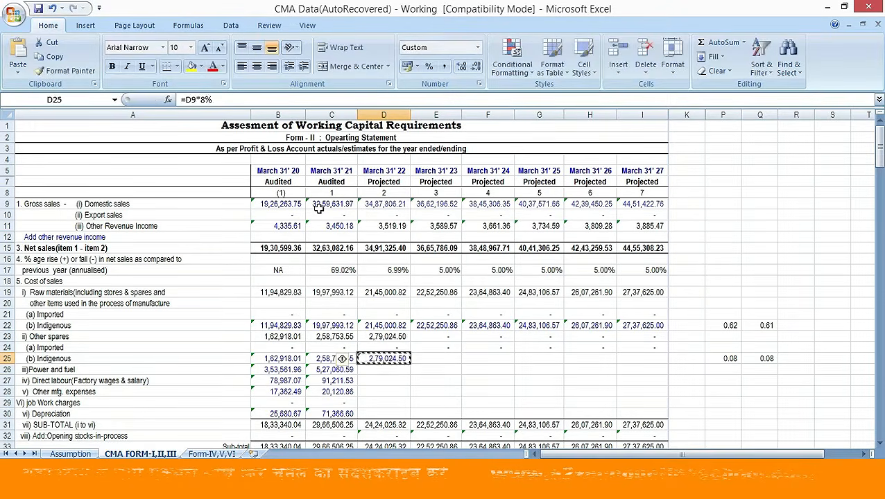
pyautogui.press('Right')
pyautogui.hotkey('shift', 'Right')
pyautogui.hotkey('shift', 'Right')
pyautogui.hotkey('shift', 'Right')
pyautogui.hotkey('shift', 'Right')
pyautogui.press('Return')
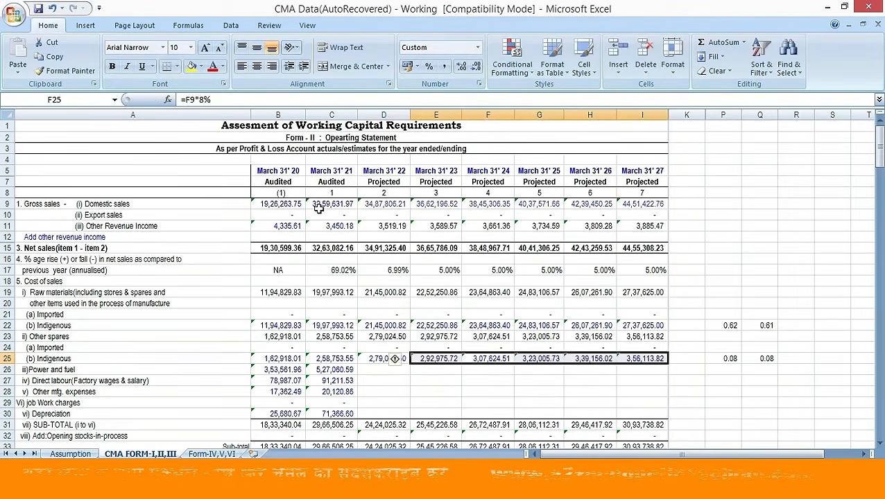
# Copy the ratio formulas from P25:Q25 down to P26:Q30 for the power and fuel through depreciation rows
pyautogui.press('Down')
pyautogui.press('Left')
pyautogui.press('Left')
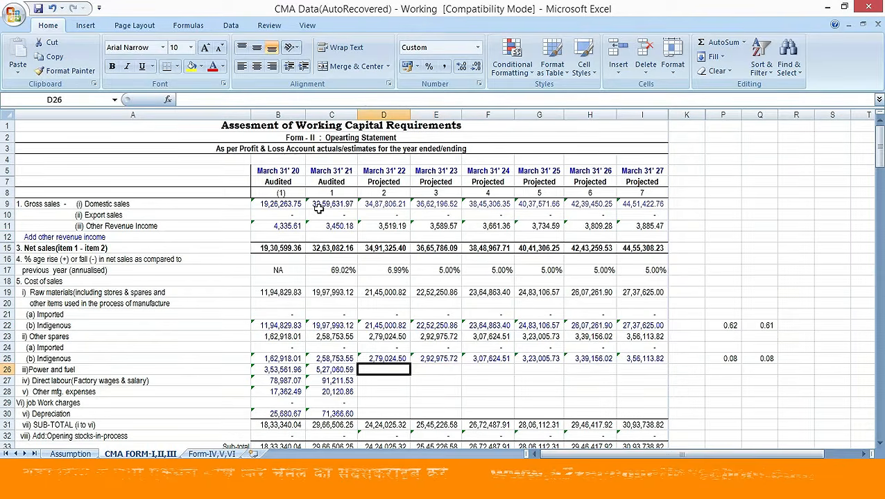
pyautogui.press('Up')
pyautogui.press('Right')
pyautogui.press('Right')
pyautogui.press('Right')
pyautogui.press('Right')
pyautogui.press('Right')
pyautogui.press('Right')
pyautogui.press('Right')
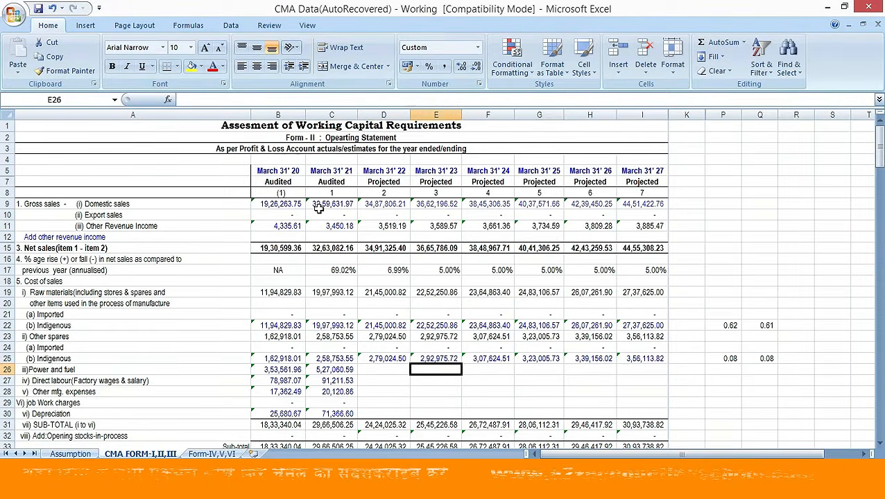
pyautogui.hotkey('shift', 'Right')
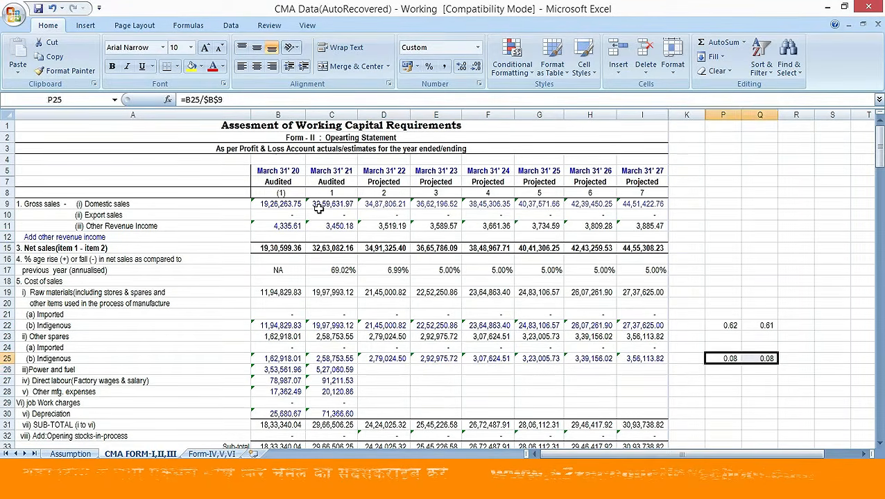
pyautogui.hotkey('ctrl', 'c')
pyautogui.press('Down')
pyautogui.hotkey('shift', 'Right')
pyautogui.hotkey('shift', 'Down')
pyautogui.hotkey('shift', 'Down')
pyautogui.hotkey('shift', 'Down')
pyautogui.hotkey('shift', 'Down')
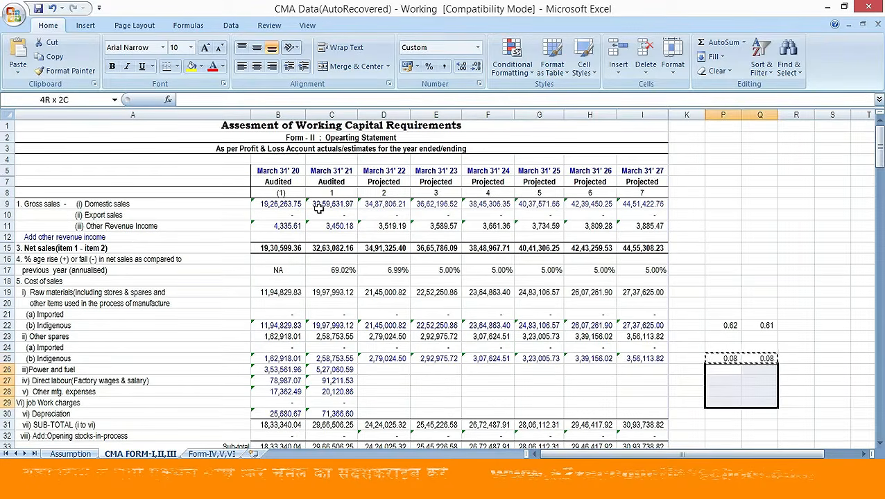
pyautogui.press('Return')
# Project March 2022 power and fuel by entering +D9*17% in D26
pyautogui.press('Left')
pyautogui.press('Right')
pyautogui.press('Left')
pyautogui.press('Left')
pyautogui.press('Left')
pyautogui.press('Left')
pyautogui.press('Left')
pyautogui.press('Left')
pyautogui.press('Left')
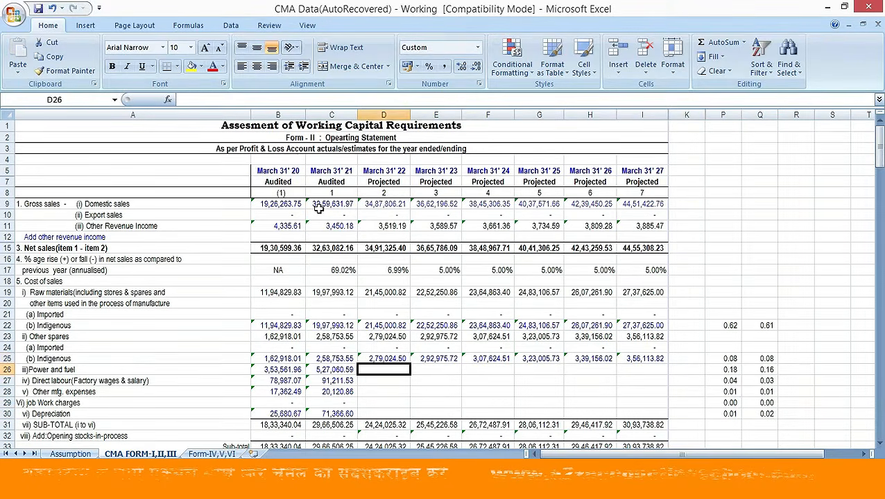
pyautogui.write('=')
pyautogui.press('Up')
pyautogui.press('Up')
pyautogui.press('Up')
pyautogui.press('Up')
pyautogui.press('Up')
pyautogui.press('Up')
pyautogui.press('Up')
pyautogui.press('Up')
pyautogui.press('Up')
pyautogui.press('Up')
pyautogui.press('Up')
pyautogui.press('Up')
pyautogui.press('Up')
pyautogui.press('Up')
pyautogui.press('Up')
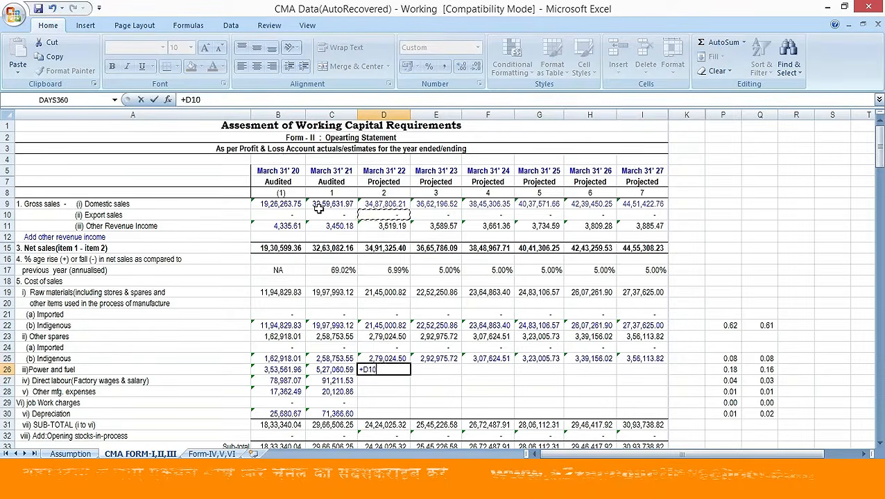
pyautogui.write('*17$')
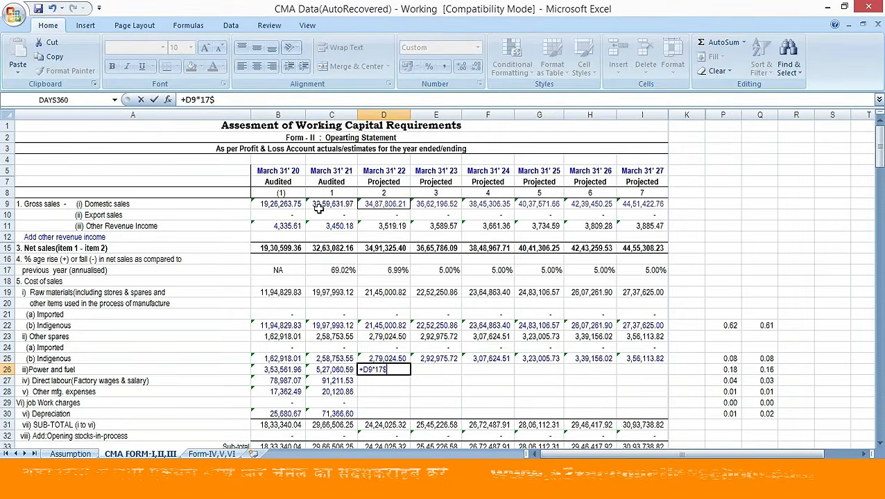
pyautogui.press('Return')
pyautogui.press('Return')
pyautogui.press('Right')
pyautogui.press('BackSpace')
pyautogui.write('%')
pyautogui.press('Return')
pyautogui.press('Up')
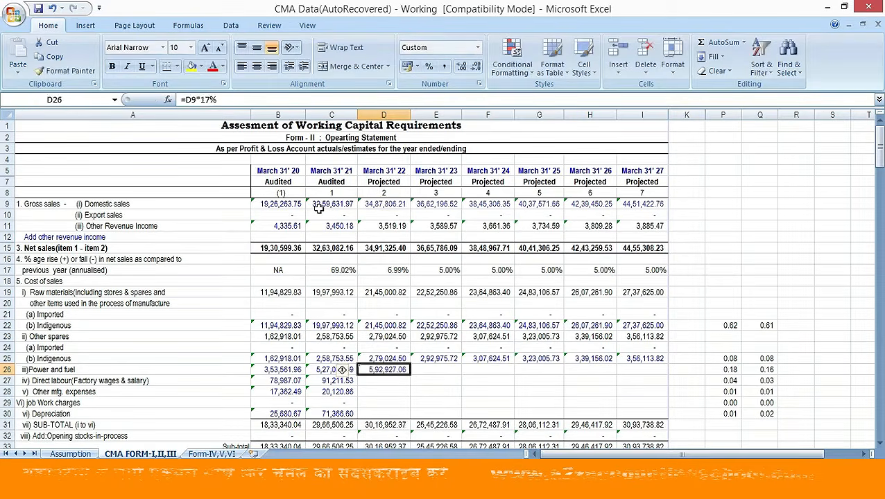
# Copy the March 2022 power and fuel formula across E26:I26 for March 2023 to March 2027
pyautogui.hotkey('ctrl', 'c')
pyautogui.press('Right')
pyautogui.hotkey('shift', 'Right')
pyautogui.hotkey('shift', 'Right')
pyautogui.hotkey('shift', 'Right')
pyautogui.hotkey('shift', 'Right')
pyautogui.hotkey('ctrl', 'v')
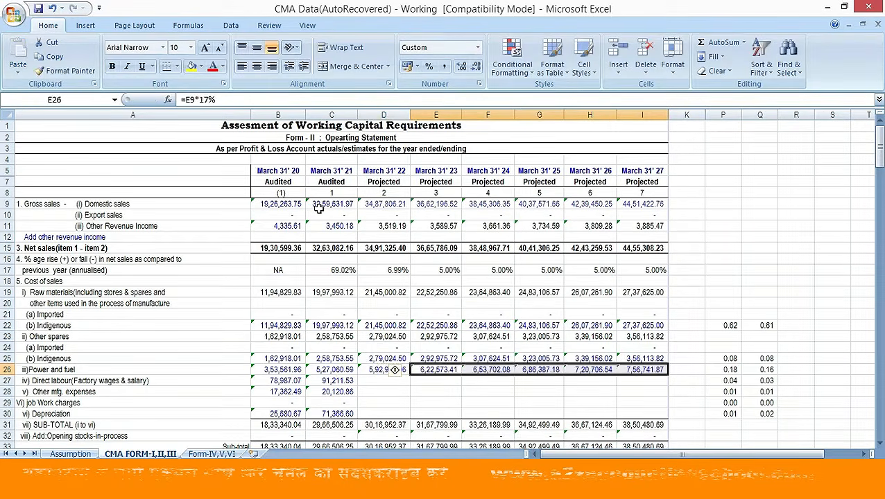
# Project March 2022 direct labour by entering +D9*1% in D27
pyautogui.press('Left')
pyautogui.press('Down')
pyautogui.write('+')
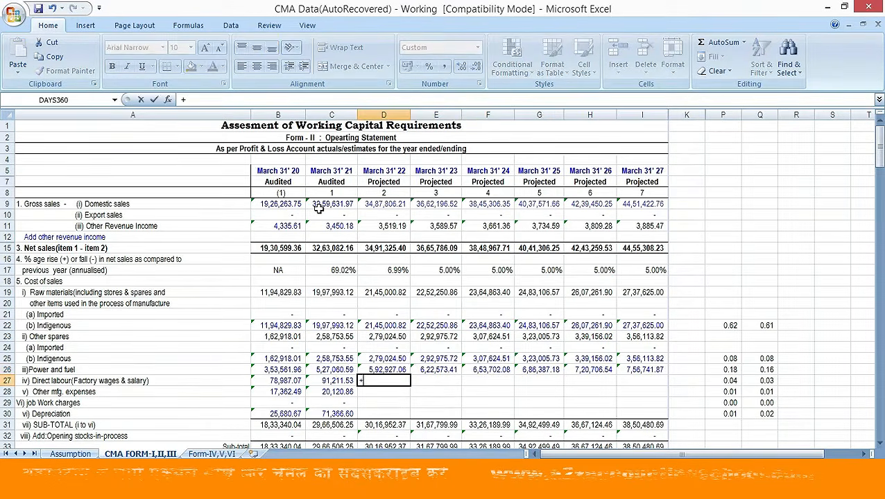
pyautogui.press('Up')
pyautogui.press('Up')
pyautogui.press('Up')
pyautogui.press('Up')
pyautogui.press('Up')
pyautogui.press('Up')
pyautogui.press('Up')
pyautogui.press('Up')
pyautogui.press('Up')
pyautogui.press('Up')
pyautogui.press('Up')
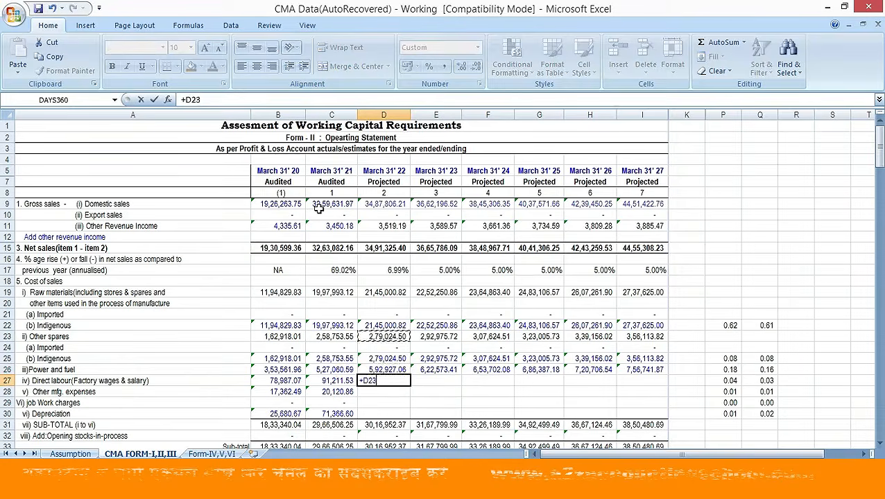
pyautogui.press('Up')
pyautogui.press('Up')
pyautogui.press('Up')
pyautogui.press('Up')
pyautogui.press('Up')
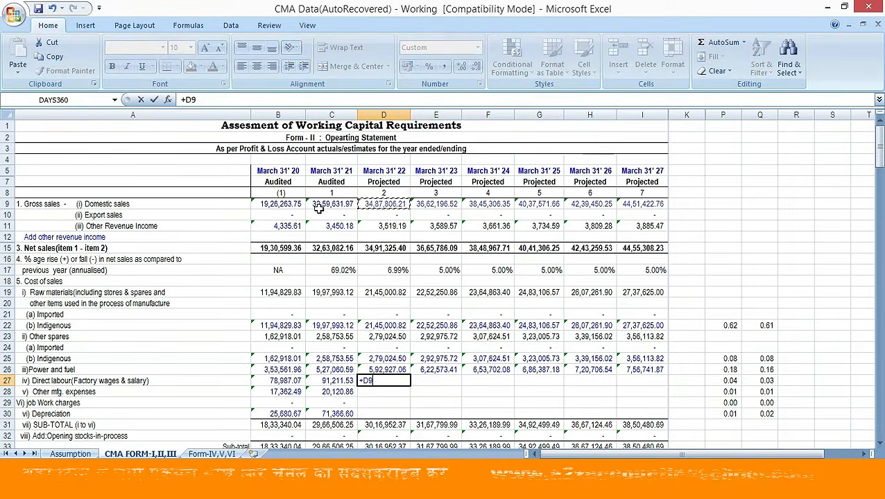
pyautogui.write('*1%')
pyautogui.press('Return')
# Copy the 1% direct labour formula from D27 across E27:I27 for March 2023 to March 2027
pyautogui.press('Up')
pyautogui.hotkey('ctrl', 'c')
pyautogui.press('Right')
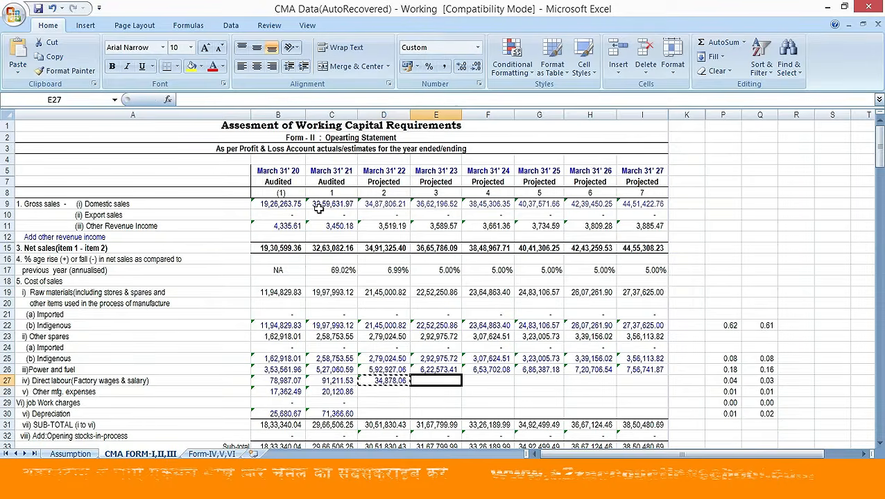
pyautogui.hotkey('shift', 'Right')
pyautogui.hotkey('shift', 'Right')
pyautogui.hotkey('shift', 'Right')
pyautogui.hotkey('shift', 'Right')
pyautogui.hotkey('ctrl', 'v')
pyautogui.press('Escape')
pyautogui.press('Left')
pyautogui.press('Left')
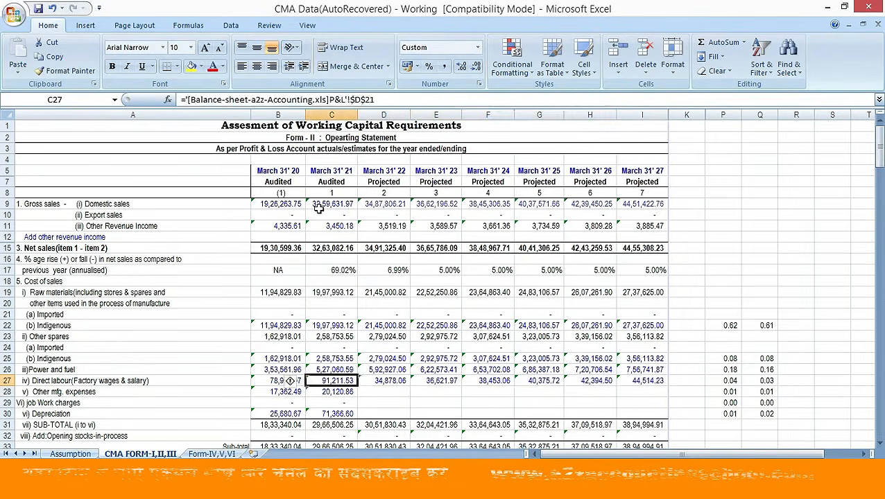
pyautogui.press('Down')
pyautogui.press('Right')
pyautogui.write('+')
pyautogui.press('Up')
pyautogui.press('Up')
pyautogui.press('Up')
pyautogui.press('Up')
pyautogui.press('Up')
pyautogui.press('Up')
pyautogui.press('Up')
pyautogui.press('Up')
pyautogui.press('Up')
pyautogui.press('Up')
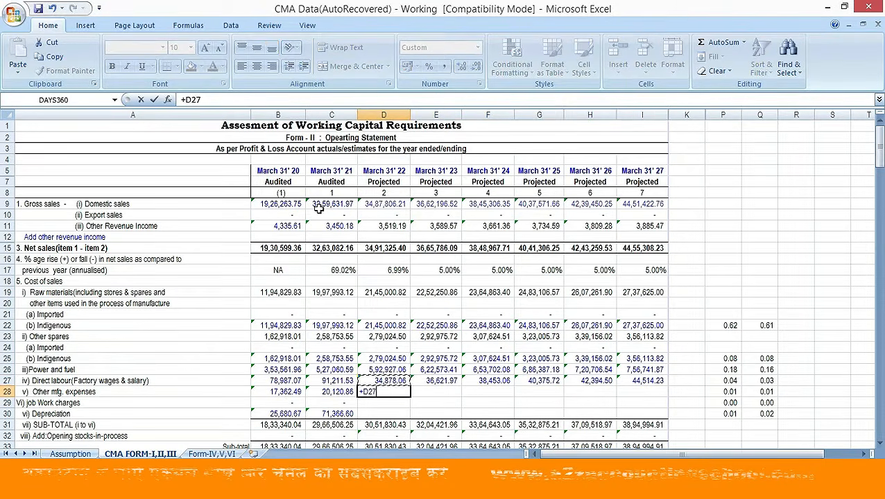
pyautogui.press('Escape')
pyautogui.press('Right')
pyautogui.press('Right')
pyautogui.press('Right')
pyautogui.press('Right')
pyautogui.press('Right')
pyautogui.press('Right')
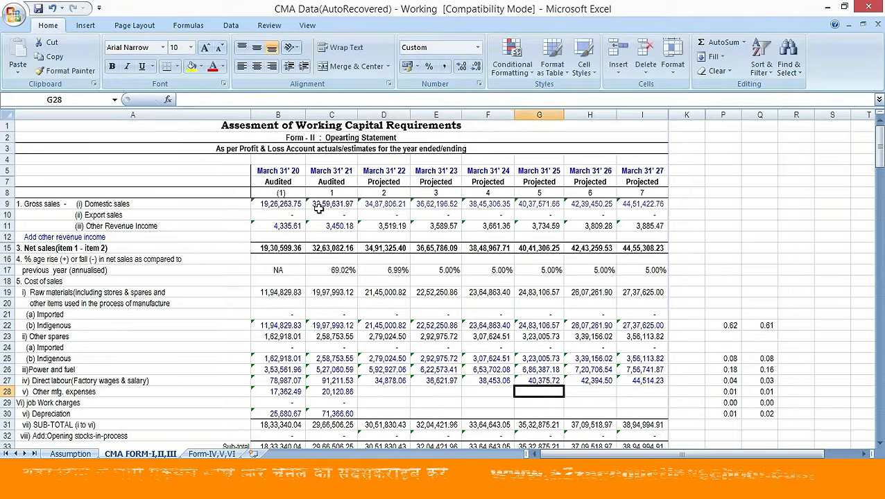
pyautogui.press('Down')
pyautogui.press('Up')
pyautogui.press('Left')
pyautogui.press('Left')
pyautogui.press('Left')
pyautogui.press('Right')
pyautogui.press('Right')
pyautogui.press('Right')
pyautogui.press('Right')
# Change the March 2022 direct labour formula in D27 to =D9*4%
pyautogui.press('Up')
pyautogui.press('Left')
pyautogui.press('Left')
pyautogui.press('Left')
pyautogui.press('Left')
pyautogui.press('Left')
pyautogui.press('Left')
pyautogui.press('Left')
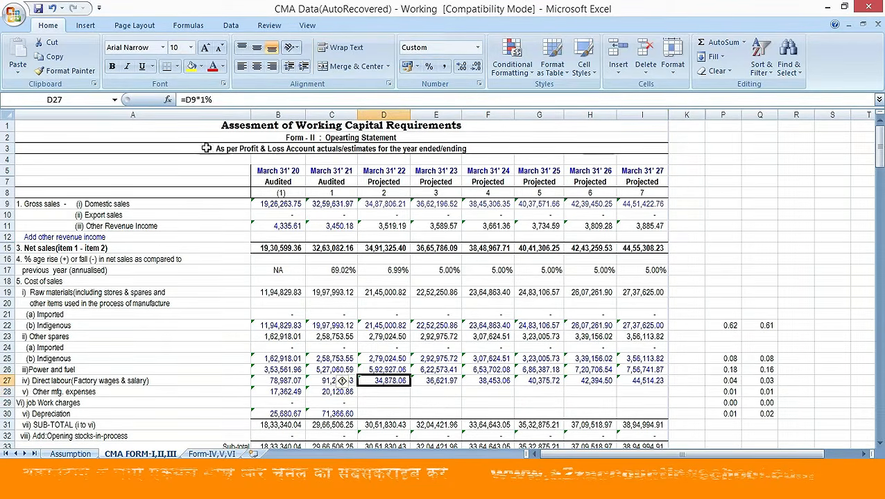
pyautogui.click(203, 100)
pyautogui.press('BackSpace')
pyautogui.write('4%')
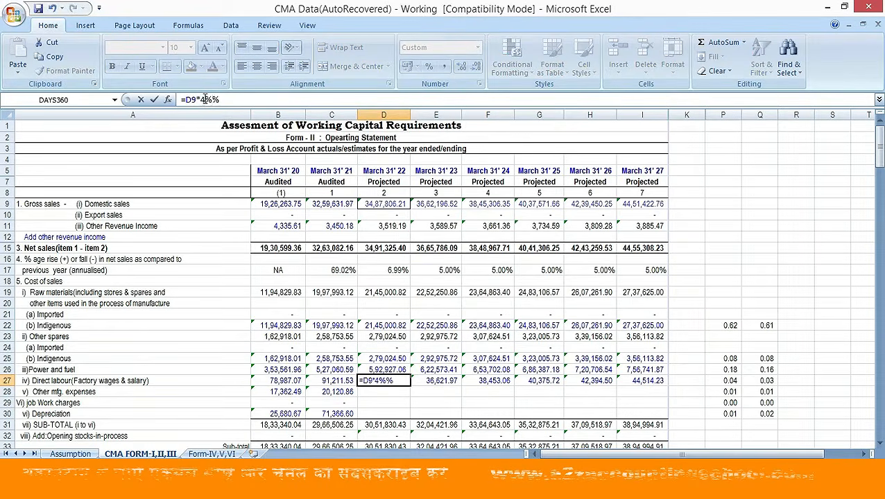
pyautogui.press('Return')
pyautogui.press('Up')
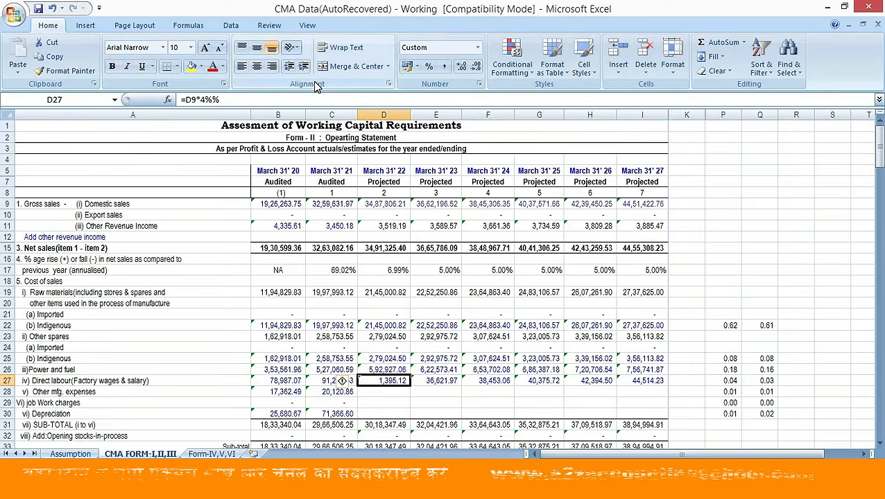
pyautogui.press('F2')
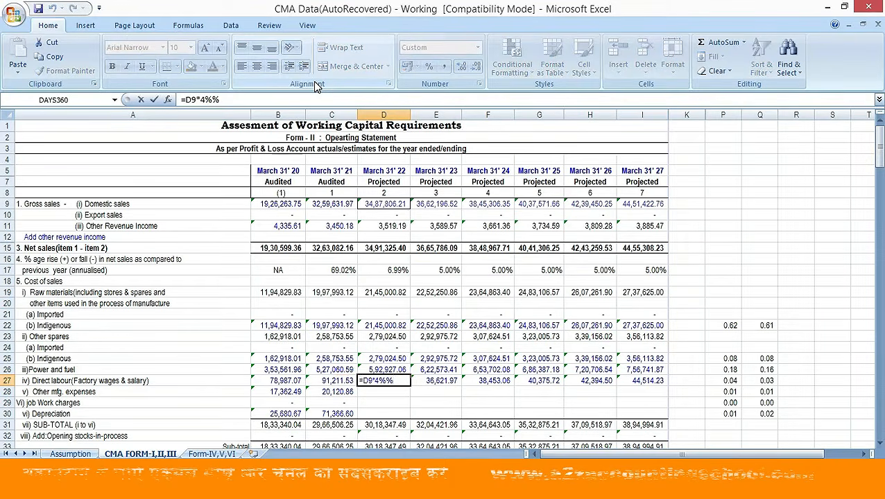
pyautogui.press('BackSpace')
pyautogui.press('Up')
pyautogui.press('Up')
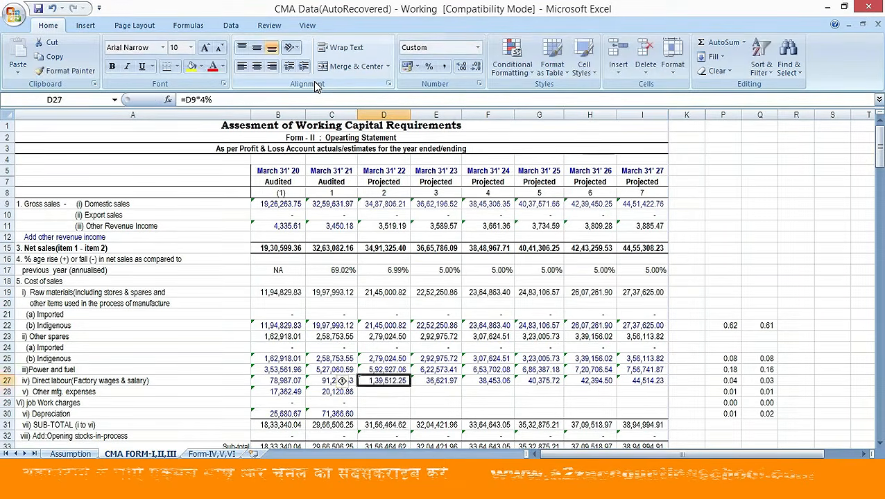
# Copy the 4% direct labour formula from D27 across E27:I27, replacing the March 2023 to March 2027 projections
pyautogui.press('Down')
pyautogui.hotkey('ctrl', 'c')
pyautogui.press('Right')
pyautogui.hotkey('shift', 'Right')
pyautogui.hotkey('shift', 'Right')
pyautogui.hotkey('shift', 'Right')
pyautogui.hotkey('shift', 'Right')
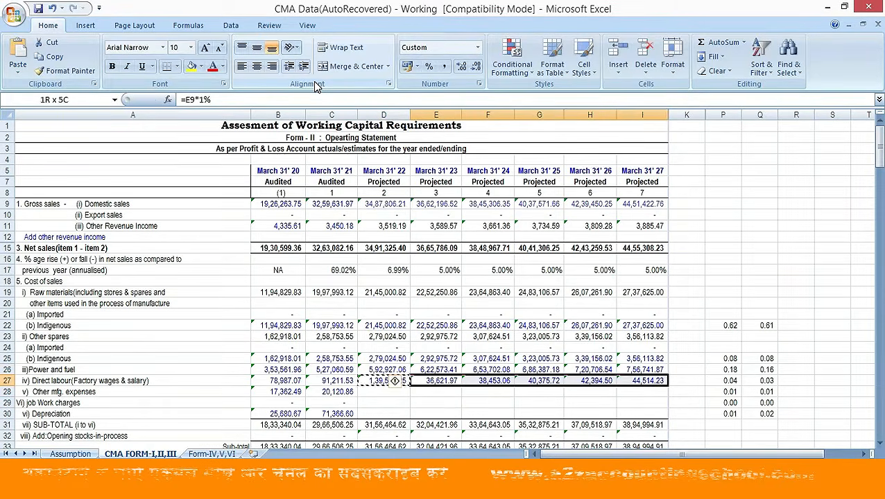
pyautogui.press('Return')
# Project March 2022 other manufacturing expenses by entering +D9*1% in D28
pyautogui.press('Down')
pyautogui.press('Left')
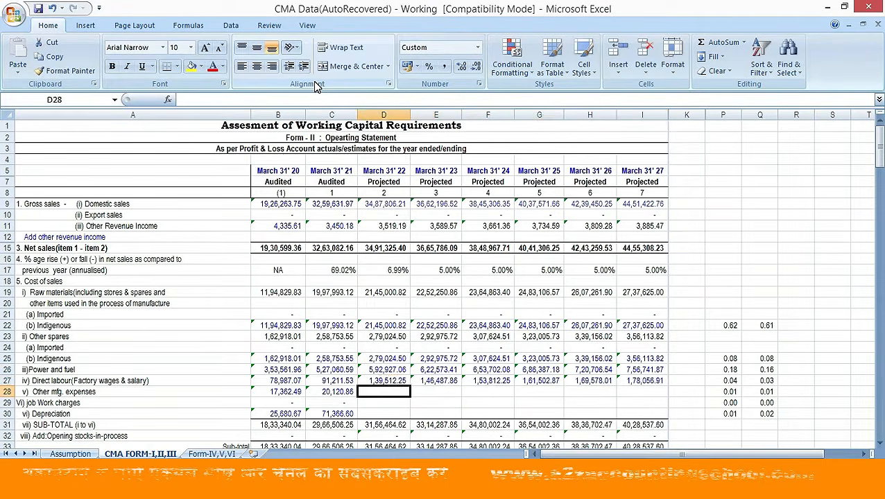
pyautogui.write('+')
pyautogui.press('Up')
pyautogui.press('Up')
pyautogui.press('Up')
pyautogui.press('Up')
pyautogui.press('Up')
pyautogui.press('Up')
pyautogui.press('Up')
pyautogui.press('Up')
pyautogui.press('Up')
pyautogui.press('Up')
pyautogui.press('Up')
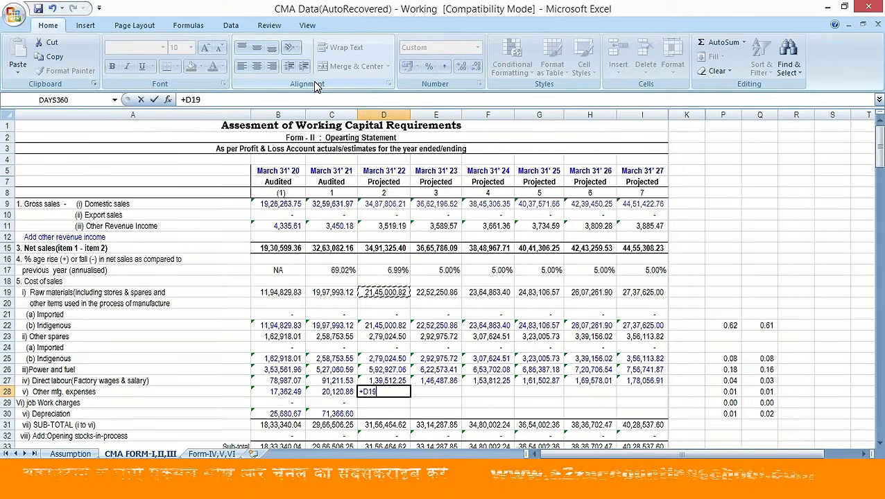
pyautogui.press('Up')
pyautogui.press('Up')
pyautogui.press('Up')
pyautogui.press('Up')
pyautogui.press('Up')
pyautogui.write('*1%')
pyautogui.press('Return')
# Copy the 1% other manufacturing expenses formula from D28 across E28:I28 for March 2023 to March 2027
pyautogui.press('Up')
pyautogui.hotkey('ctrl', 'c')
pyautogui.hotkey('shift', 'Right')
pyautogui.hotkey('shift', 'Right')
pyautogui.hotkey('shift', 'Right')
pyautogui.hotkey('shift', 'Right')
pyautogui.hotkey('shift', 'Right')
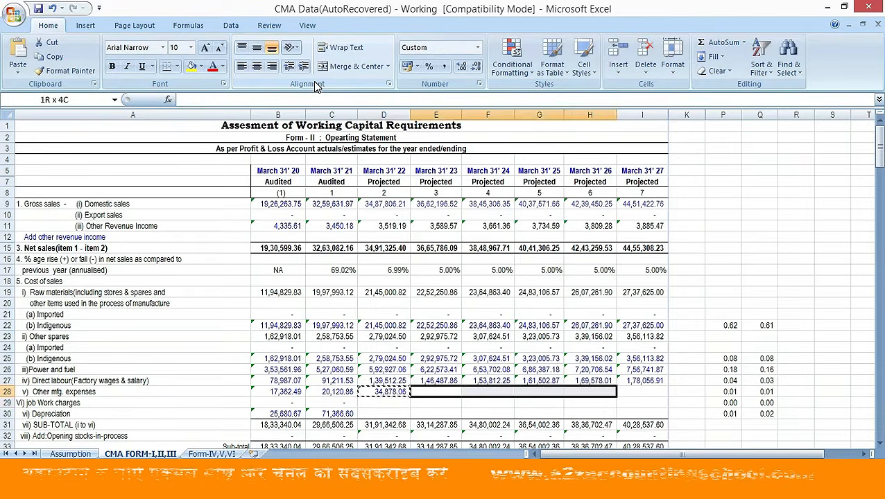
pyautogui.hotkey('ctrl', 'v')
pyautogui.press('Down')
pyautogui.press('Down')
pyautogui.press('Left')
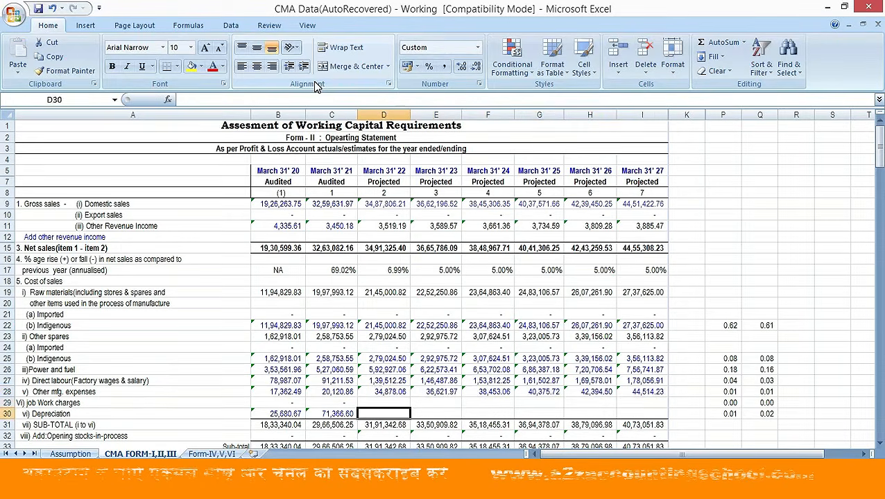
pyautogui.press('Left')
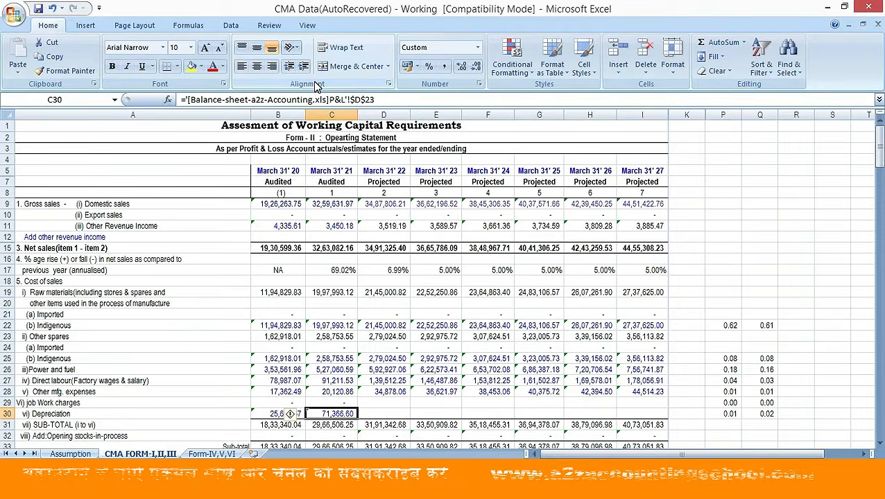
pyautogui.press('Right')
pyautogui.write('+')
pyautogui.press('Left')
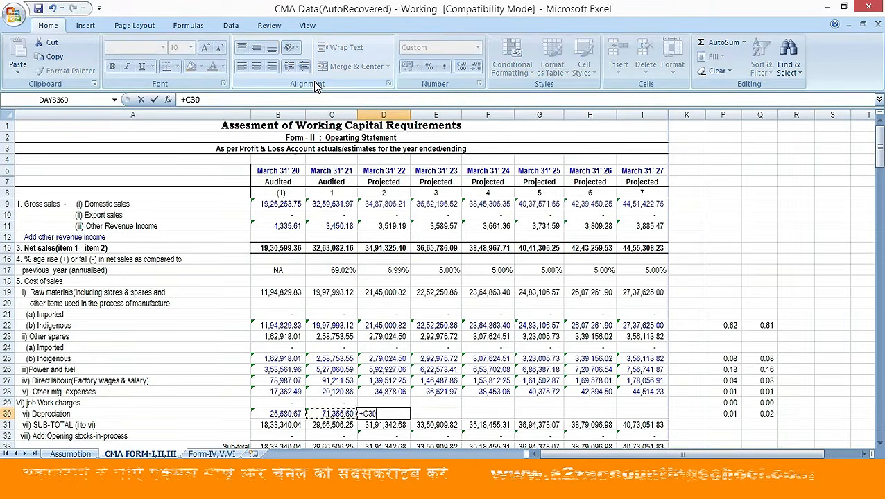
pyautogui.write('95%')
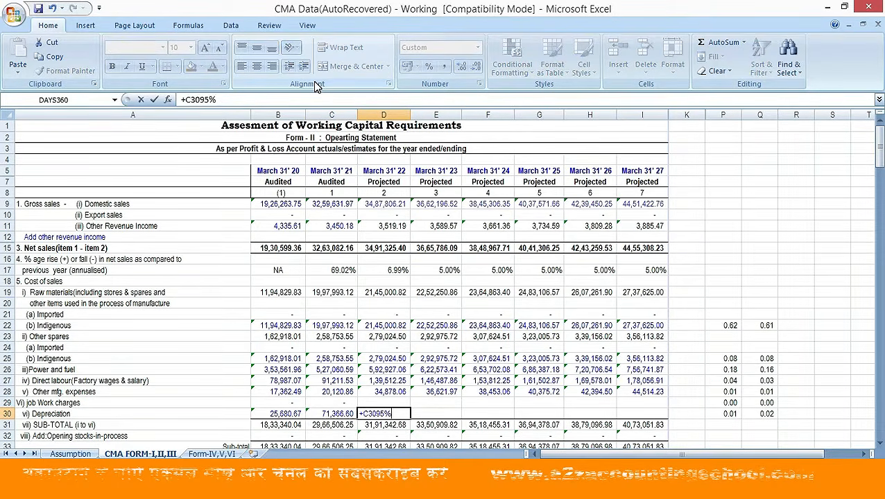
pyautogui.press('Escape')
# Project March 2022 depreciation at 95% of the March 2021 figure by entering +C30*95% in D30
pyautogui.write('+')
pyautogui.press('Left')
pyautogui.write('*95%')
pyautogui.press('Return')
# Copy the 95% depreciation formula from D30 across E30:I30 for March 2023 to March 2027
pyautogui.press('Up')
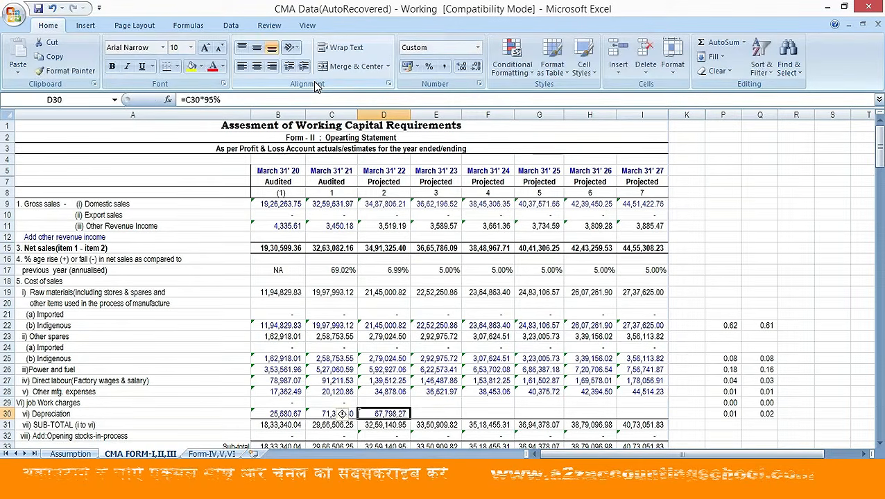
pyautogui.hotkey('ctrl', 'c')
pyautogui.press('Right')
pyautogui.hotkey('shift', 'Right')
pyautogui.hotkey('shift', 'Right')
pyautogui.hotkey('shift', 'Right')
pyautogui.hotkey('shift', 'Right')
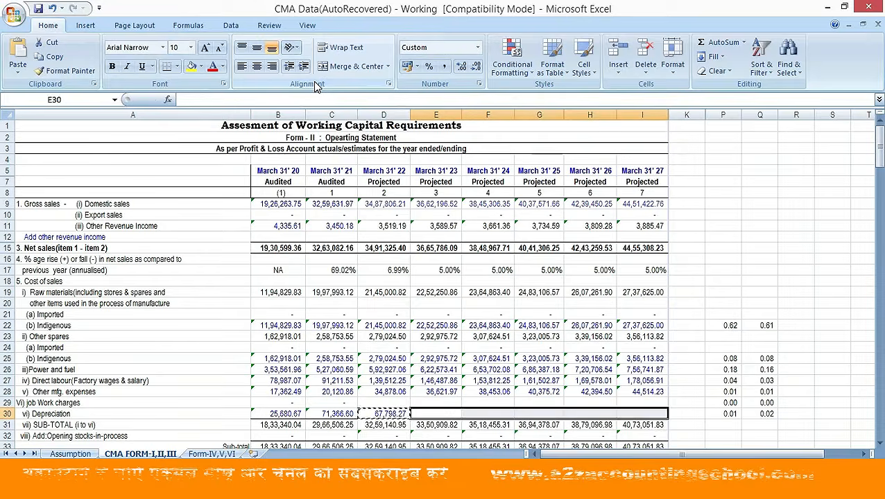
pyautogui.hotkey('ctrl', 'v')
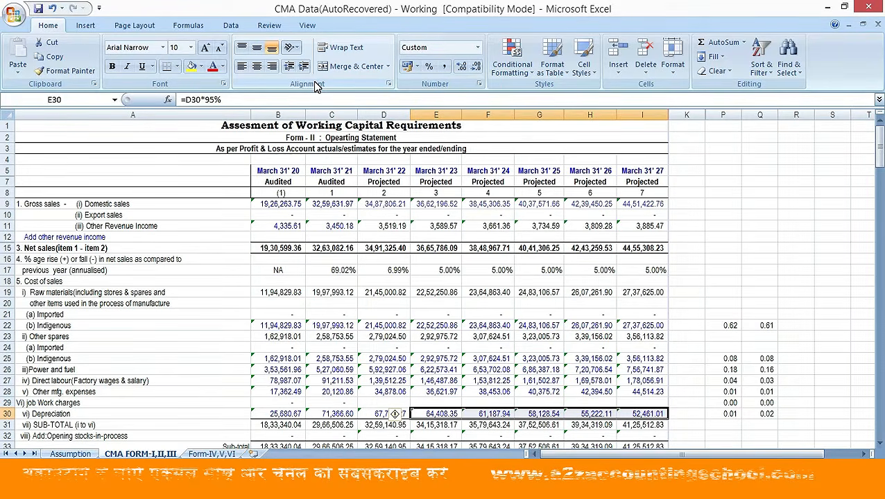
pyautogui.press('Escape')
# Examine the direct labour figures in row 27 from March 2020 to March 2027
pyautogui.press('Up')
pyautogui.press('Left')
pyautogui.press('Left')
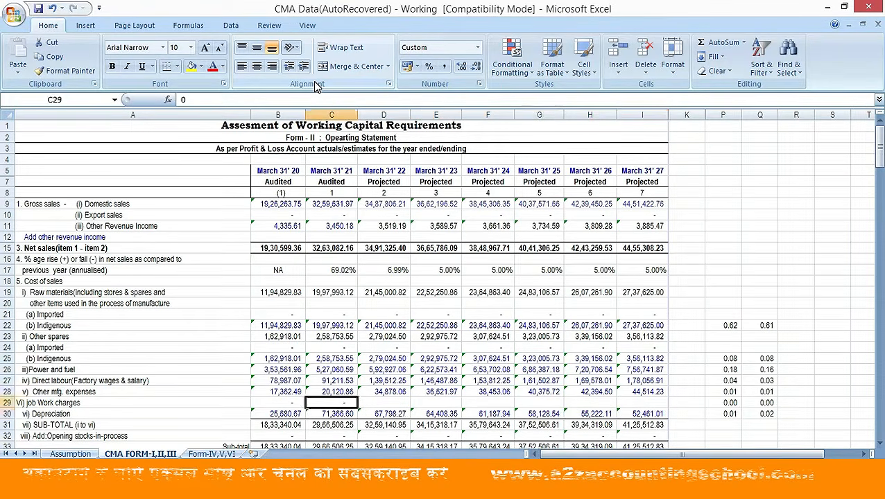
pyautogui.press('Up')
pyautogui.press('Up')
pyautogui.press('Left')
pyautogui.press('Left')
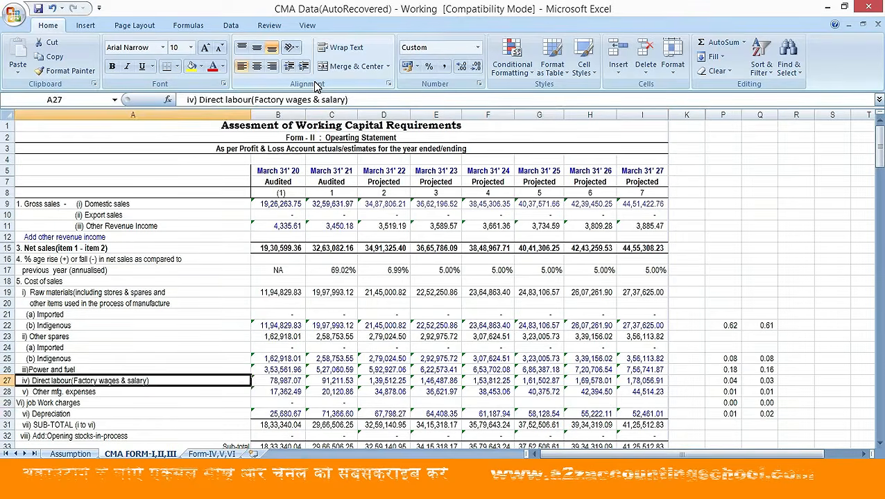
pyautogui.press('Right')
pyautogui.press('Right')
pyautogui.press('Right')
pyautogui.press('Right')
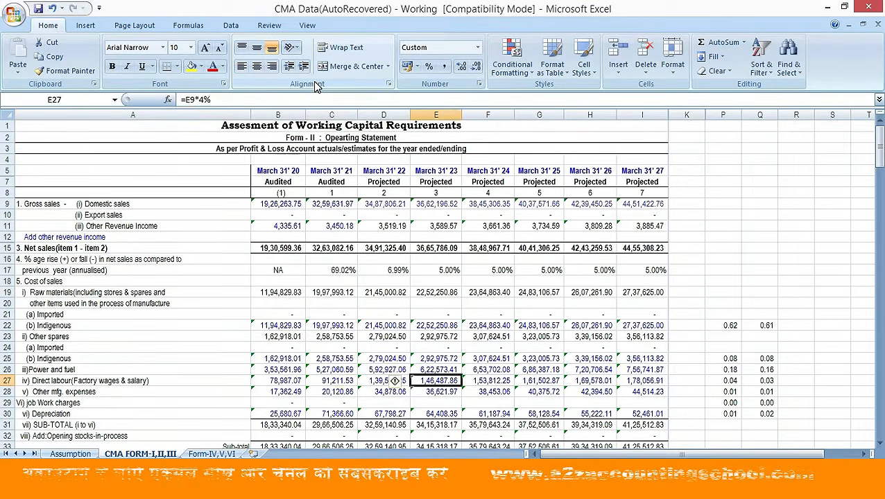
pyautogui.press('Left')
pyautogui.press('Left')
pyautogui.scroll(-3, 316, 84)
pyautogui.press('Right')
pyautogui.press('Right')
pyautogui.press('Right')
pyautogui.press('Right')
pyautogui.press('Right')
pyautogui.press('Right')
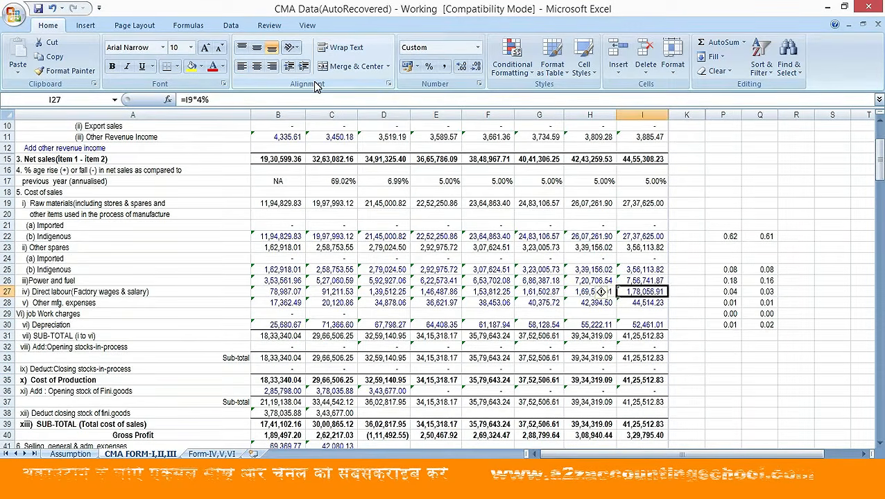
pyautogui.hotkey('shift', 'Left')
pyautogui.hotkey('shift', 'Left')
pyautogui.hotkey('shift', 'Left')
pyautogui.hotkey('shift', 'Left')
pyautogui.hotkey('shift', 'Left')
pyautogui.hotkey('shift', 'Left')
pyautogui.hotkey('shift', 'Left')
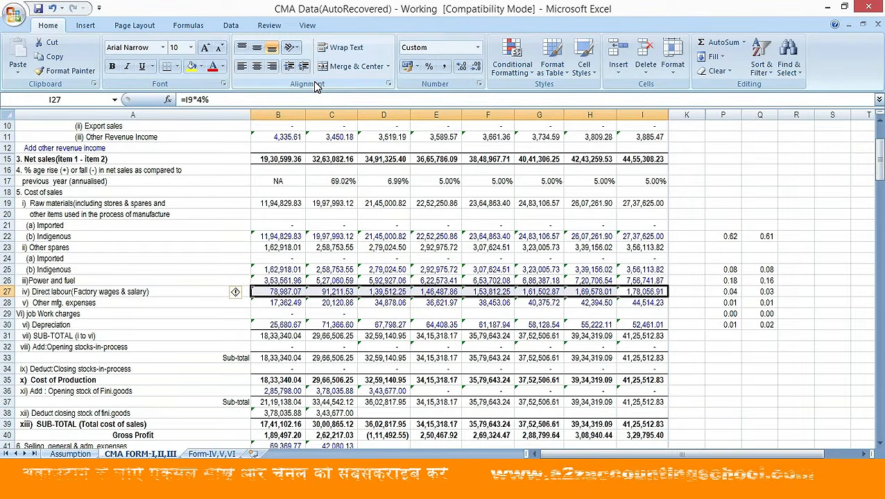
# Replace the March 2022 direct labour formula in D27 with +C27*105%
pyautogui.press('Left')
pyautogui.press('Left')
pyautogui.press('Left')
pyautogui.press('Left')
pyautogui.press('Left')
pyautogui.write('+')
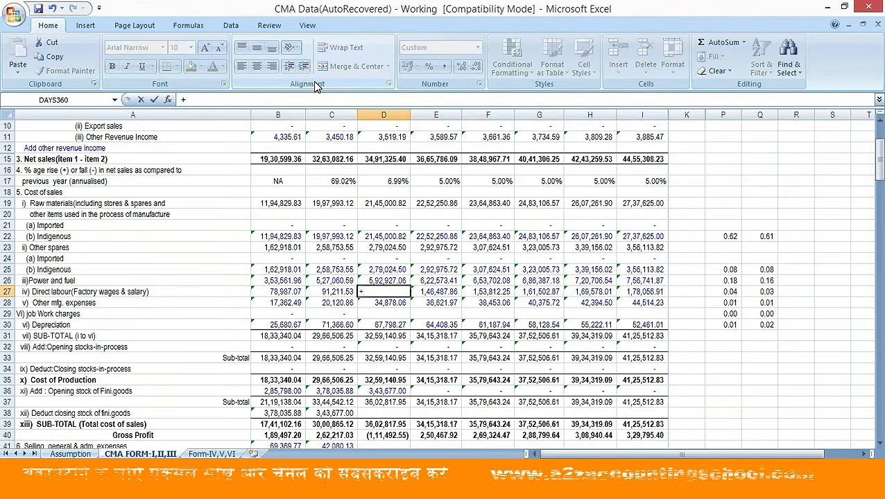
pyautogui.press('Left')
pyautogui.write('*105%')
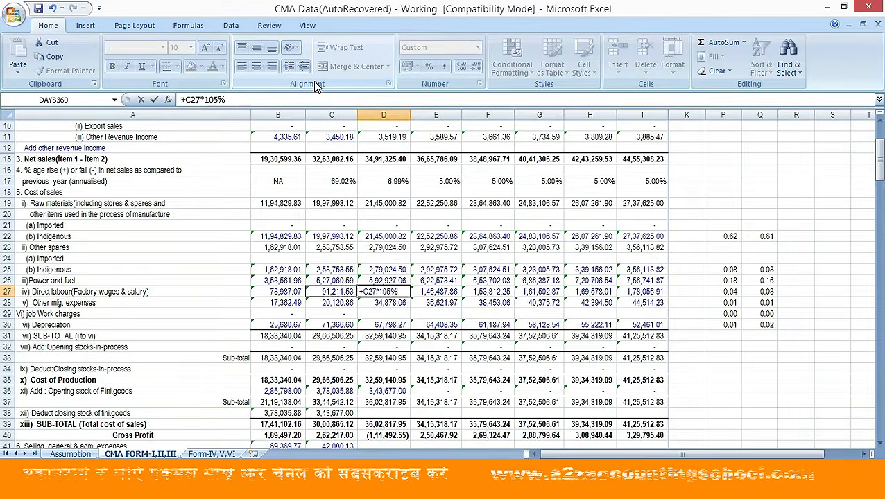
pyautogui.hotkey('ctrl', 'Return')
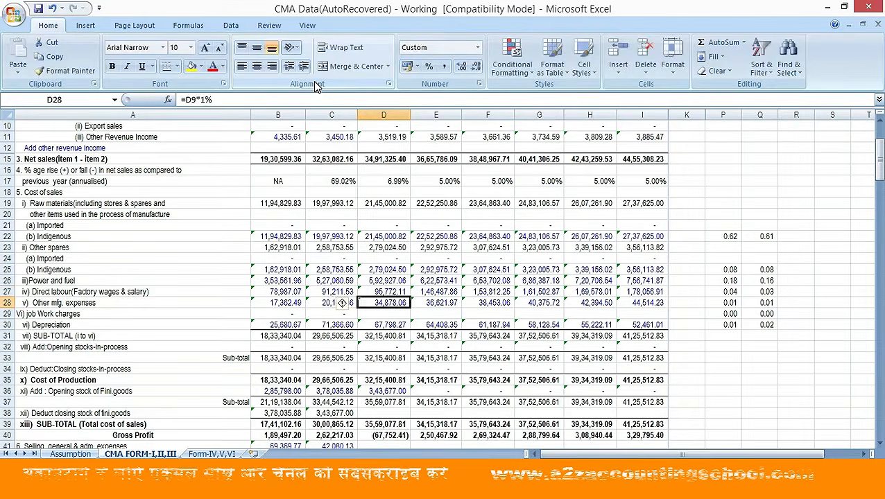
# Copy the 105% direct labour formula from D27 across E27:I27, replacing the March 2023 to March 2027 projections
pyautogui.hotkey('ctrl', 'c')
pyautogui.press('Right')
pyautogui.hotkey('shift', 'Right')
pyautogui.hotkey('shift', 'Right')
pyautogui.hotkey('shift', 'Right')
pyautogui.hotkey('shift', 'Right')
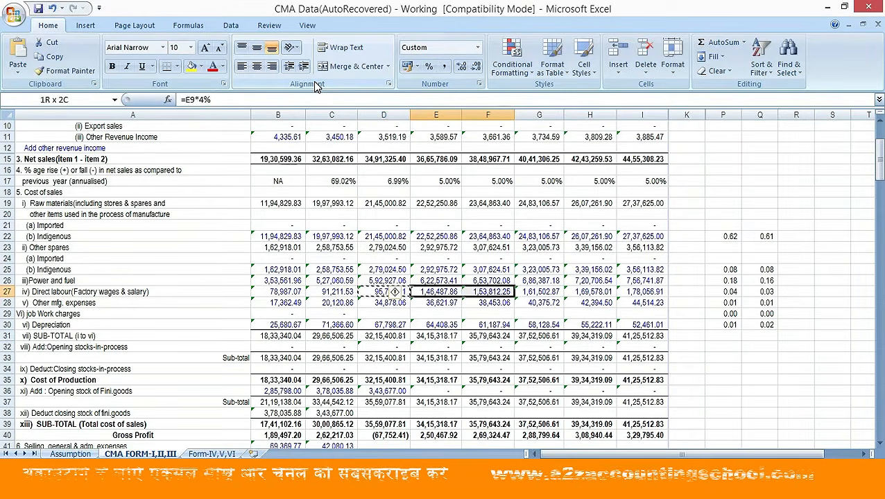
pyautogui.hotkey('ctrl', 'v')
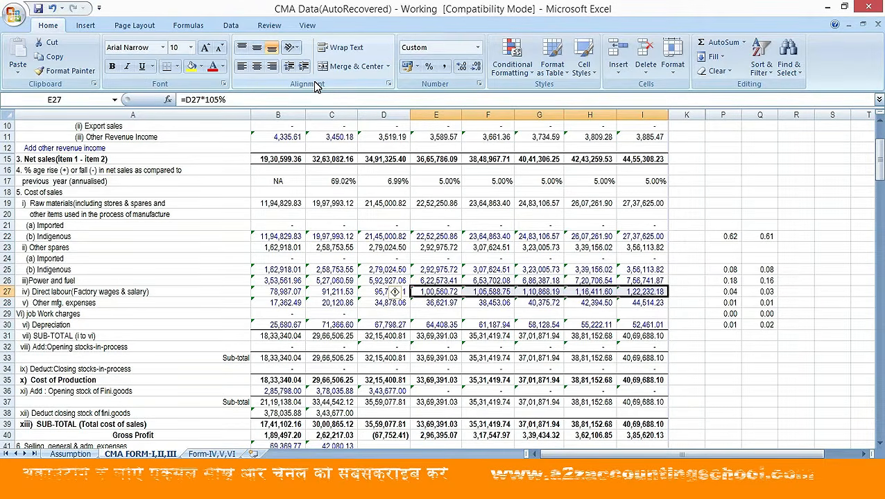
pyautogui.press('Escape')
# Review the March 2023 cost rows below direct labour, including the sub-total and cost of production formulas
pyautogui.press('Down')
pyautogui.press('Down')
pyautogui.press('Down')
pyautogui.press('Down')
pyautogui.press('Down')
pyautogui.press('Down')
pyautogui.press('Down')
pyautogui.press('Down')
pyautogui.press('Down')
pyautogui.press('Down')
pyautogui.press('Down')
pyautogui.press('Down')
pyautogui.press('Up')
pyautogui.press('Up')
pyautogui.press('Up')
pyautogui.press('Up')
pyautogui.press('Up')
pyautogui.press('Up')
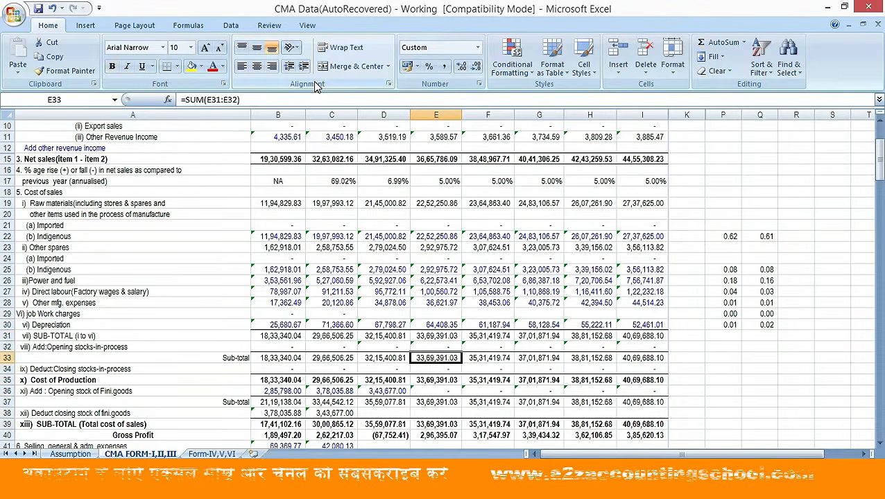
pyautogui.press('Down')
pyautogui.press('Down')
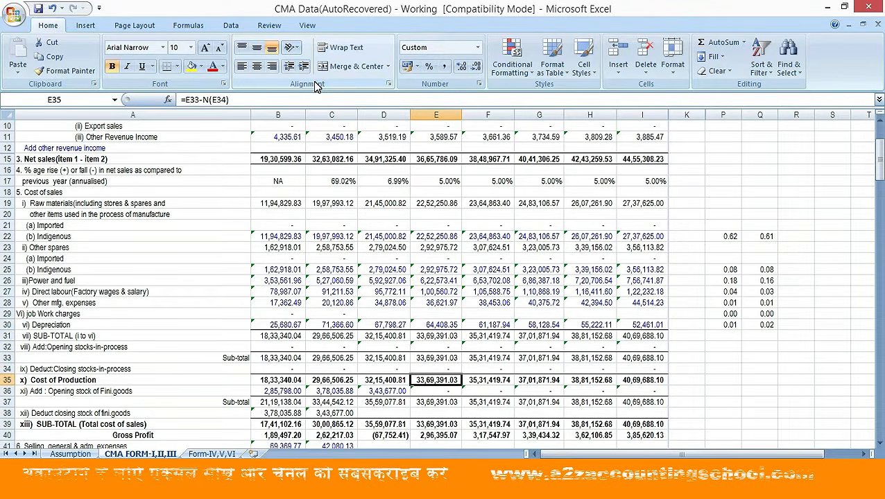
# Project the March 2022 closing stock of finished goods by entering +C38*105% in D38
pyautogui.press('Down')
pyautogui.press('Down')
pyautogui.press('Down')
pyautogui.press('Left')
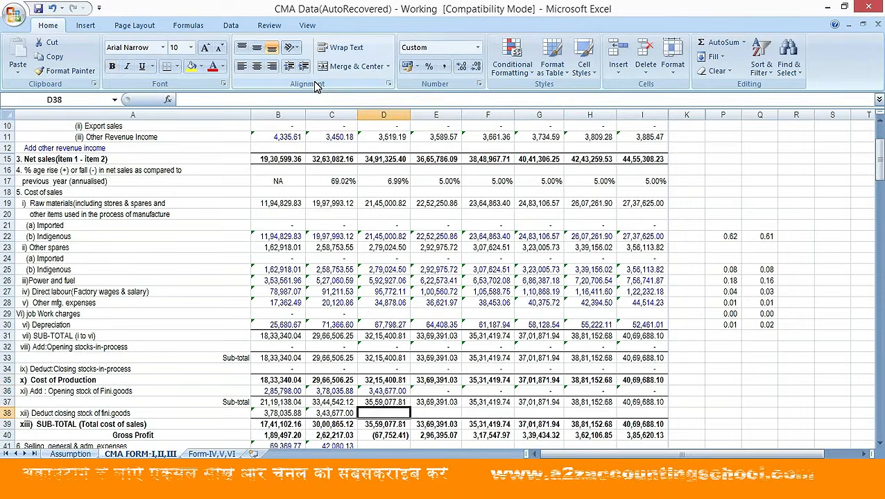
pyautogui.write('+')
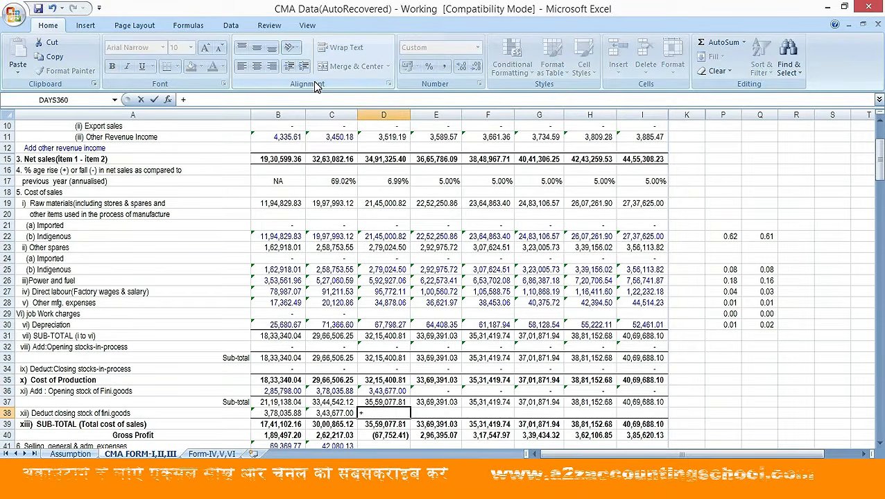
pyautogui.press('Left')
pyautogui.write('*10')
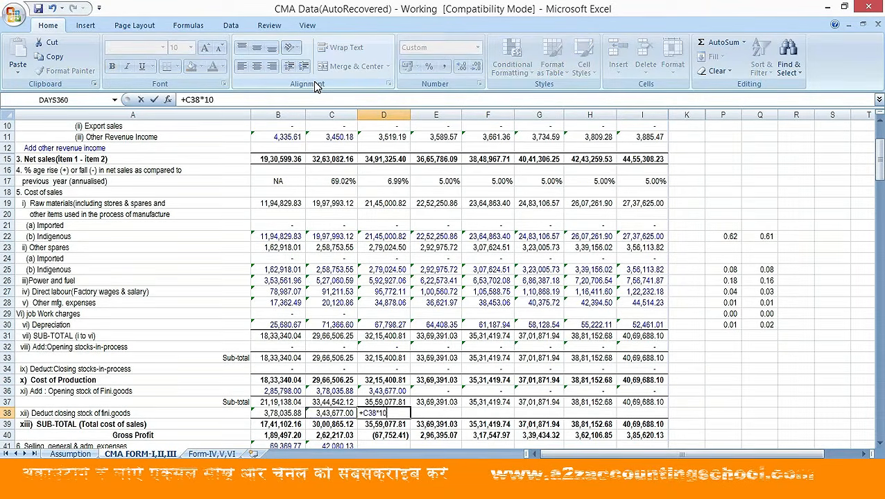
pyautogui.write('5%')
pyautogui.press('Return')
# Copy the 105% closing stock formula from D38 across E38:I38 for March 2023 to March 2027
pyautogui.press('Up')
pyautogui.hotkey('ctrl', 'c')
pyautogui.press('Right')
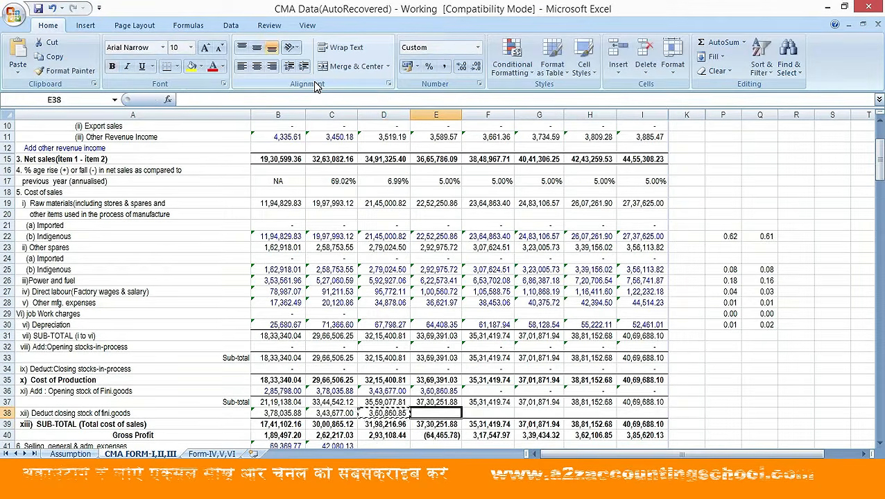
pyautogui.hotkey('shift', 'Right')
pyautogui.hotkey('shift', 'Right')
pyautogui.hotkey('shift', 'Right')
pyautogui.hotkey('shift', 'Right')
pyautogui.hotkey('ctrl', 'v')
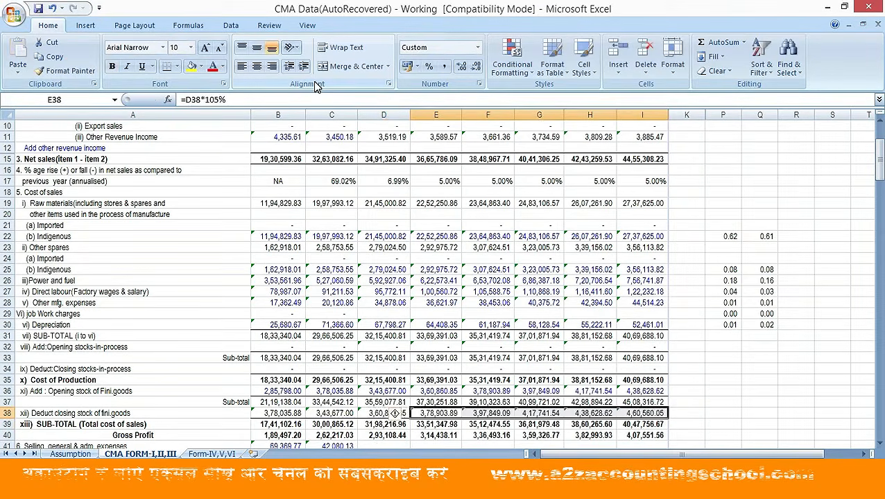
pyautogui.press('Escape')
# Project March 2022 selling, general and administrative expenses by entering +C41*105% in D41
pyautogui.press('Left')
pyautogui.press('Down')
pyautogui.press('Down')
pyautogui.press('Down')
pyautogui.press('Down')
pyautogui.press('Down')
pyautogui.press('Down')
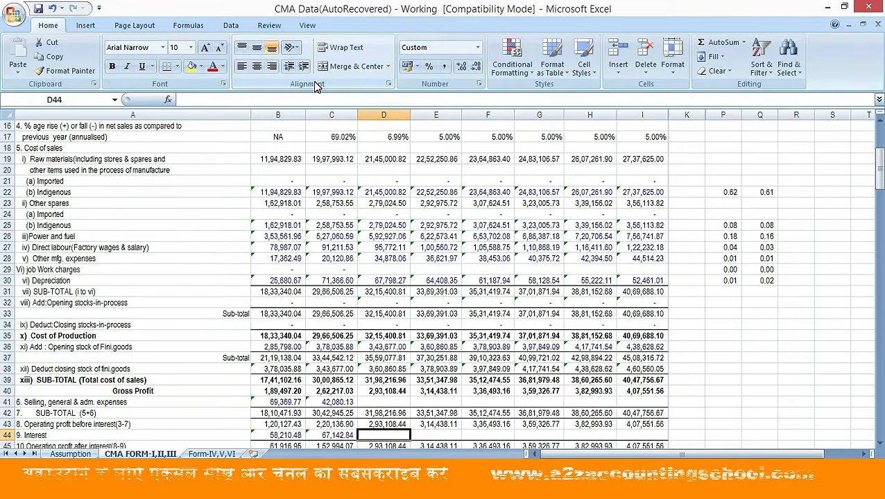
pyautogui.press('Up')
pyautogui.press('Up')
pyautogui.press('Up')
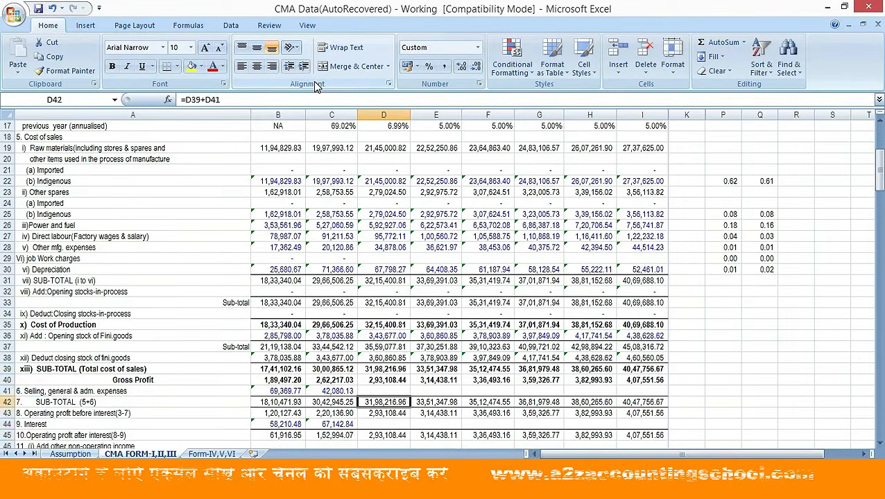
pyautogui.write('+')
pyautogui.press('Left')
pyautogui.write('*105%')
pyautogui.press('Return')
# Copy the 105% selling, general and administrative expenses formula from D41 across E41:I41 for March 2023 to March 2027
pyautogui.press('Up')
pyautogui.hotkey('ctrl', 'c')
pyautogui.press('Right')
pyautogui.hotkey('shift', 'Right')
pyautogui.hotkey('shift', 'Right')
pyautogui.hotkey('shift', 'Right')
pyautogui.hotkey('shift', 'Right')
pyautogui.hotkey('ctrl', 'v')
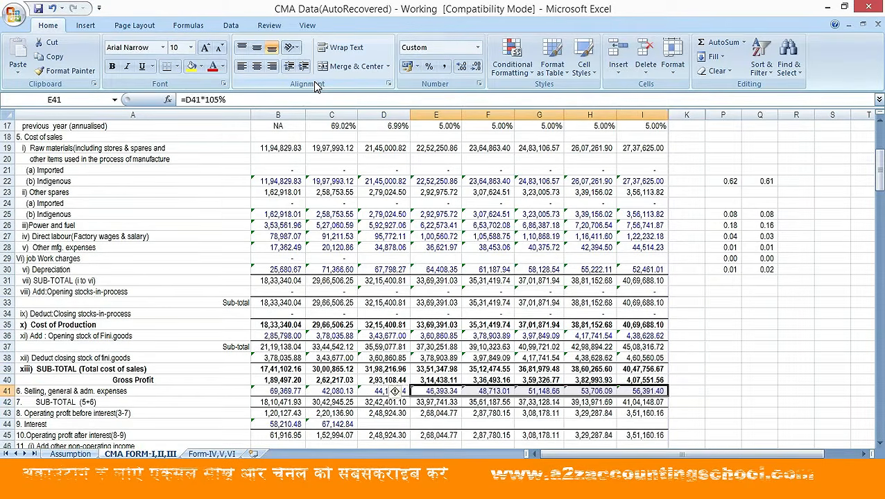
# Project March 2022 interest at 95% of the previous year by entering +C44*95% in D44
pyautogui.press('Escape')
pyautogui.press('Down')
pyautogui.press('Down')
pyautogui.press('Down')
pyautogui.press('Left')
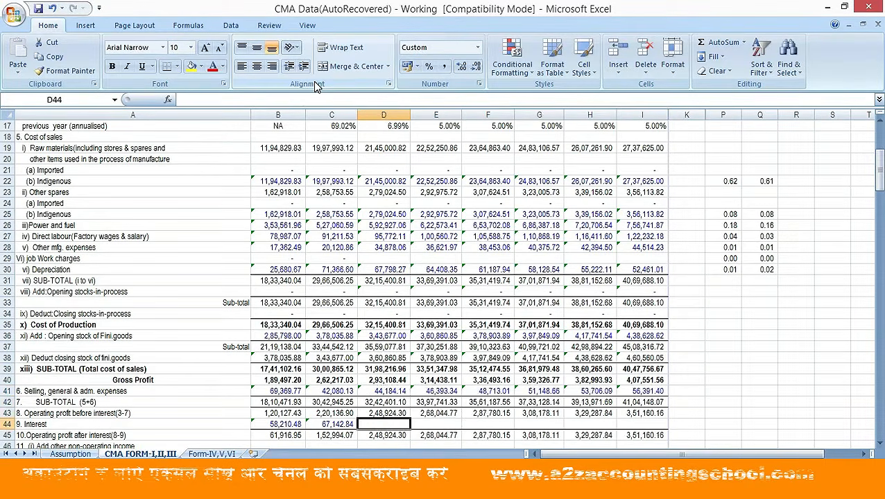
pyautogui.press('Left')
pyautogui.press('Down')
pyautogui.press('Down')
pyautogui.press('Down')
pyautogui.press('Up')
pyautogui.press('Up')
pyautogui.press('Up')
pyautogui.press('Up')
pyautogui.press('Down')
pyautogui.press('Right')
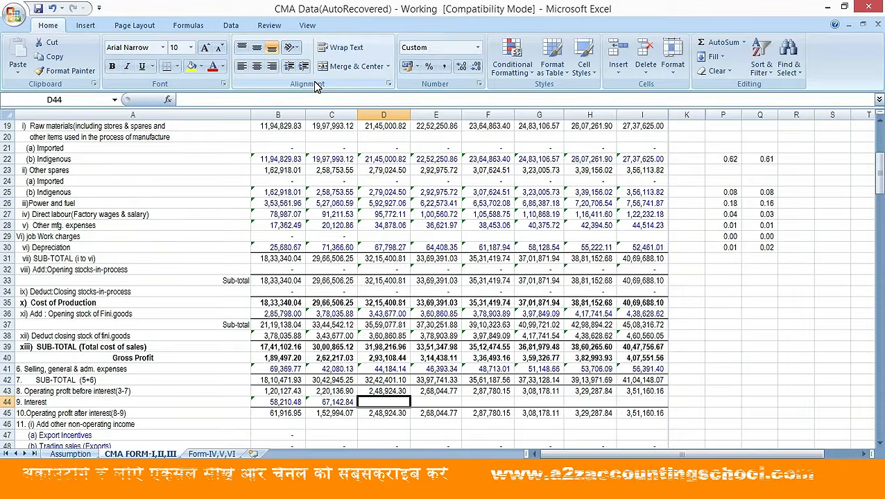
pyautogui.write('+')
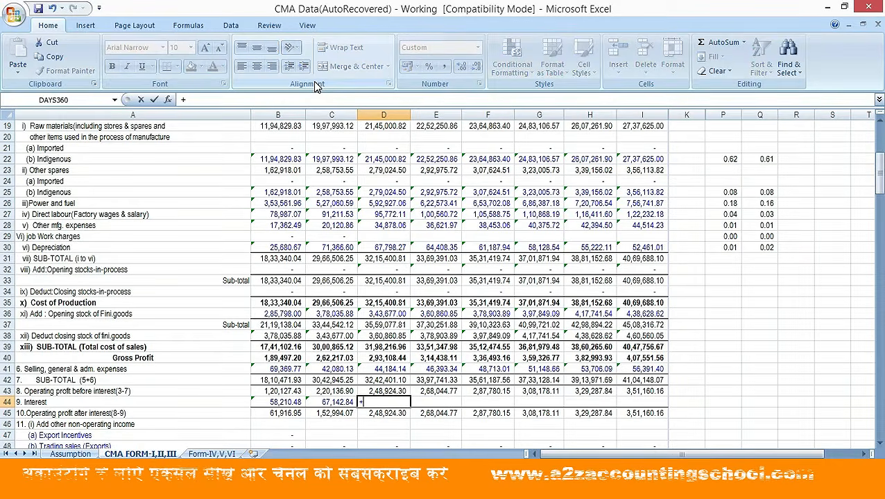
pyautogui.press('Left')
pyautogui.write('*95%')
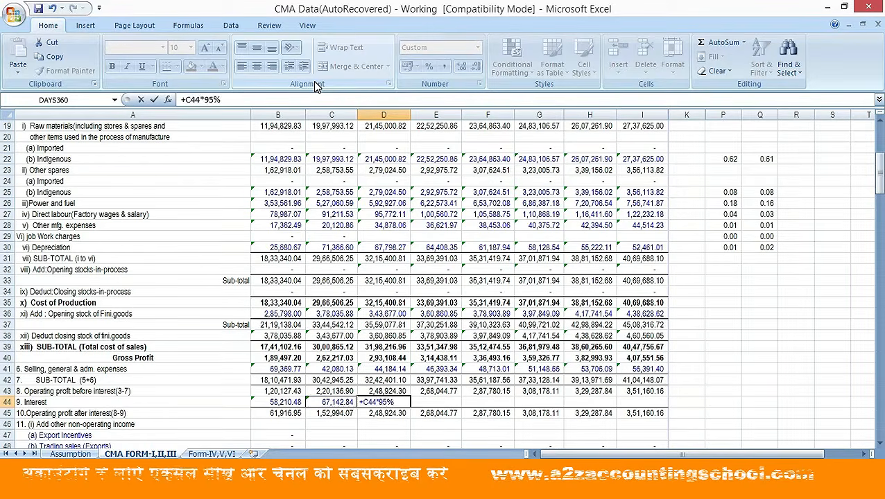
pyautogui.press('Return')
# Copy the 95% interest formula from D44 across E44:I44 for March 2023 to March 2027
pyautogui.press('Up')
pyautogui.hotkey('ctrl', 'c')
pyautogui.press('Right')
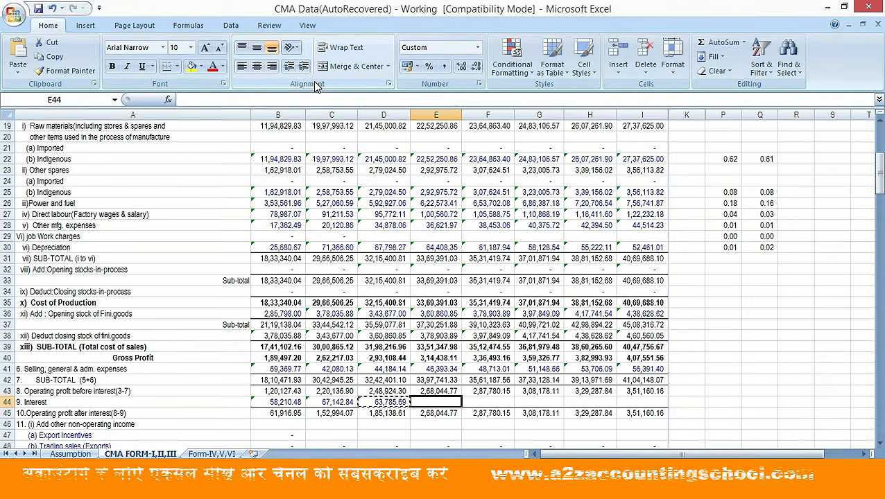
pyautogui.hotkey('shift', 'Right')
pyautogui.hotkey('shift', 'Right')
pyautogui.hotkey('shift', 'Right')
pyautogui.hotkey('shift', 'Right')
pyautogui.hotkey('ctrl', 'v')
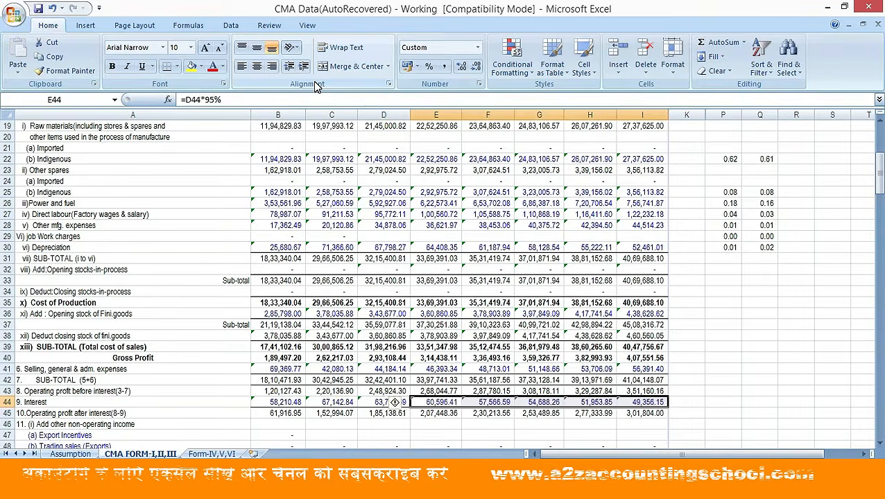
# Review the non-operating income and expense rows, profit before tax and dividend rate in the March 2022 column
pyautogui.press('Left')
pyautogui.press('Down')
pyautogui.press('Down')
pyautogui.press('Down')
pyautogui.press('Down')
pyautogui.press('Down')
pyautogui.press('Down')
pyautogui.press('Down')
pyautogui.press('Down')
pyautogui.press('Down')
pyautogui.press('Down')
pyautogui.press('Down')
pyautogui.press('Down')
pyautogui.press('Down')
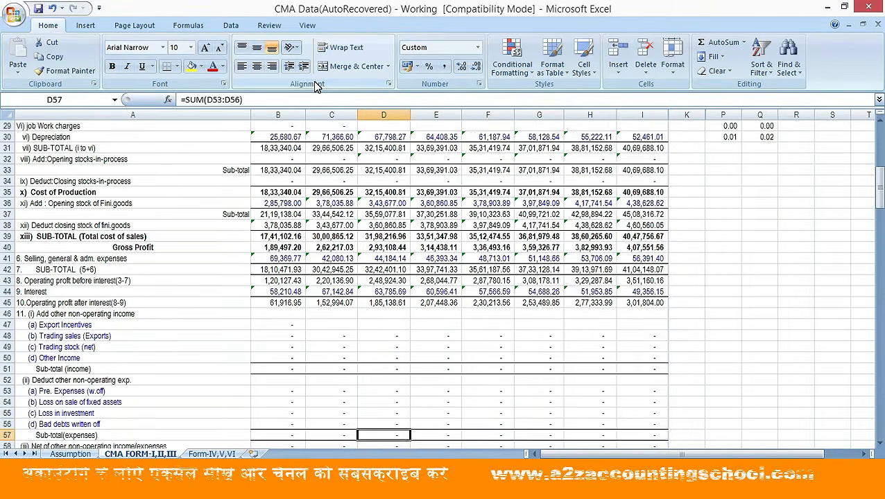
pyautogui.press('Down')
pyautogui.press('Down')
pyautogui.press('Down')
pyautogui.press('Down')
pyautogui.press('Down')
pyautogui.press('Down')
pyautogui.press('Down')
pyautogui.press('Down')
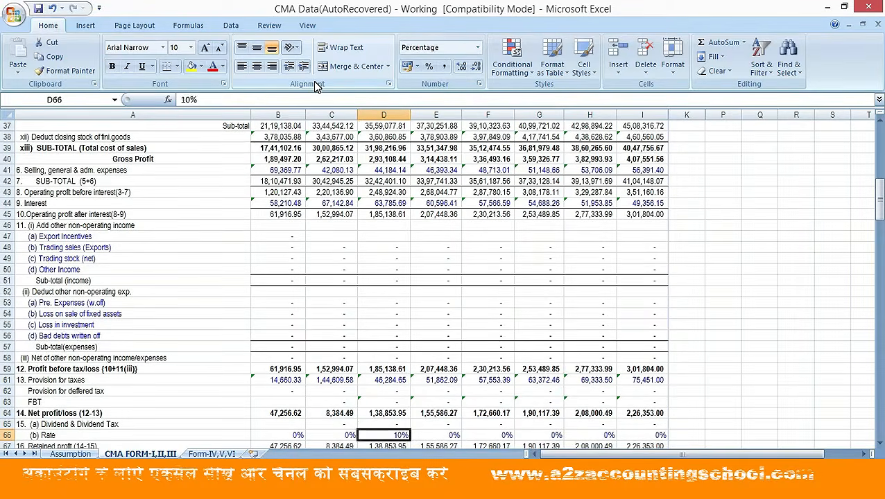
# Check the provision for taxes formulas in row 61 for March 2022 to March 2027
pyautogui.press('Up')
pyautogui.press('Up')
pyautogui.press('Up')
pyautogui.press('Up')
pyautogui.press('Up')
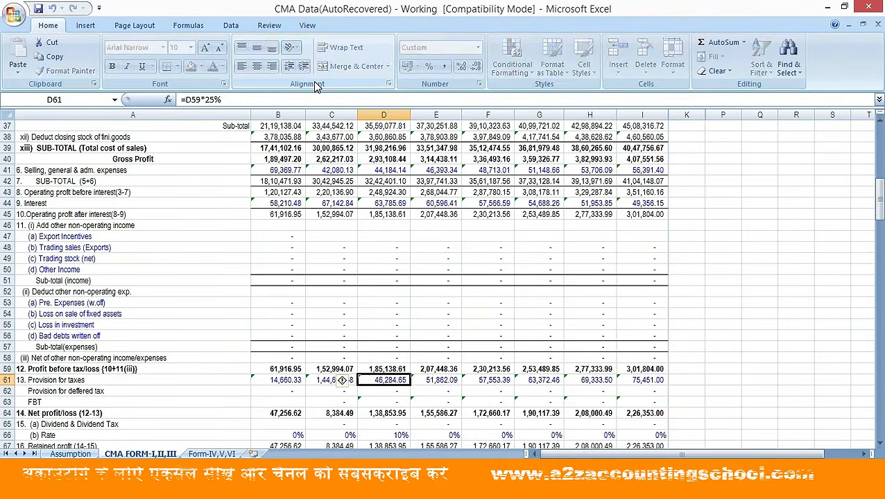
pyautogui.press('Right')
pyautogui.press('Right')
pyautogui.press('Right')
pyautogui.press('Right')
pyautogui.press('Right')
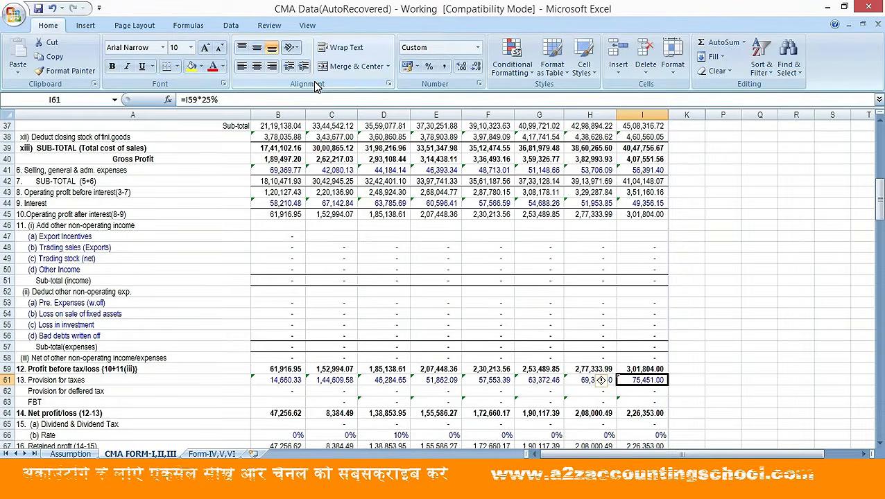
pyautogui.press('Left')
pyautogui.press('Left')
pyautogui.press('Left')
pyautogui.press('Left')
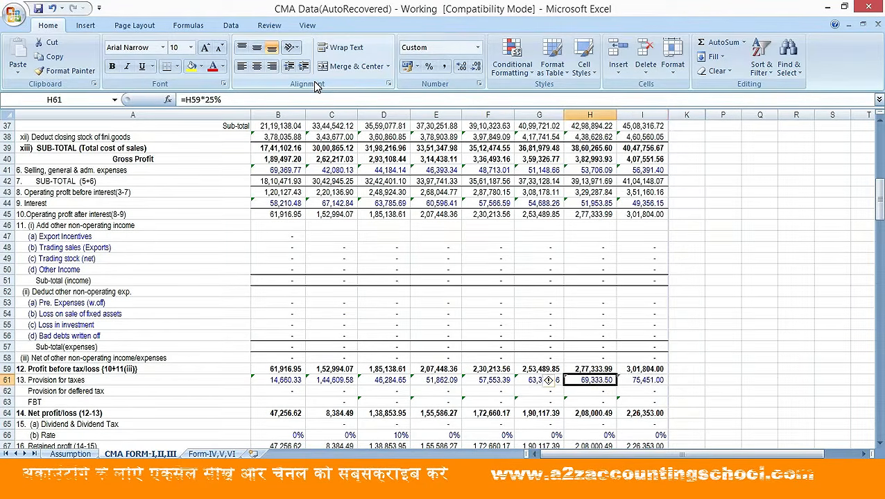
# Review the net profit, dividend and retained profit rows through row 68 in the March 2023 column
pyautogui.press('Down')
pyautogui.press('Down')
pyautogui.press('Down')
pyautogui.press('Down')
pyautogui.press('Down')
pyautogui.press('Down')
pyautogui.press('Down')
pyautogui.press('Down')
pyautogui.press('Down')
pyautogui.press('Down')
pyautogui.press('Down')
pyautogui.press('Down')
pyautogui.press('Down')
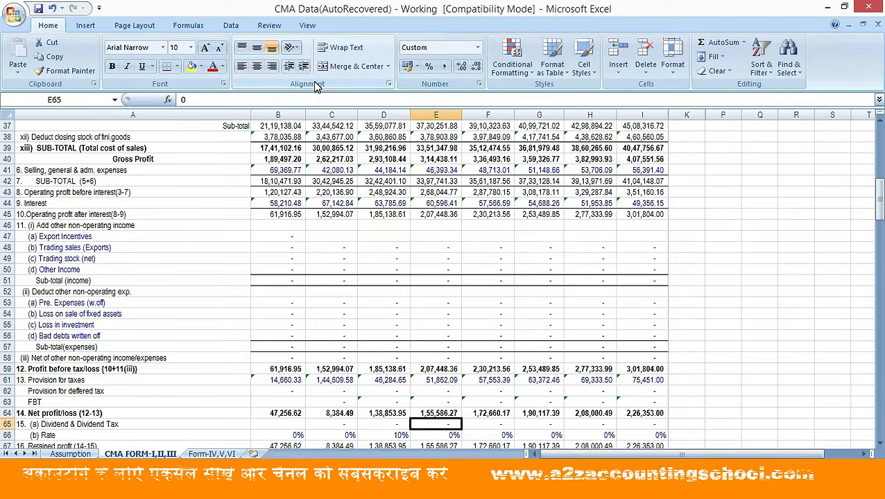
pyautogui.press('Up')
pyautogui.press('Up')
pyautogui.press('Up')
pyautogui.press('Up')
pyautogui.press('Up')
pyautogui.press('Up')
pyautogui.press('Up')
pyautogui.press('Up')
pyautogui.press('Up')
pyautogui.press('Up')
pyautogui.press('Up')
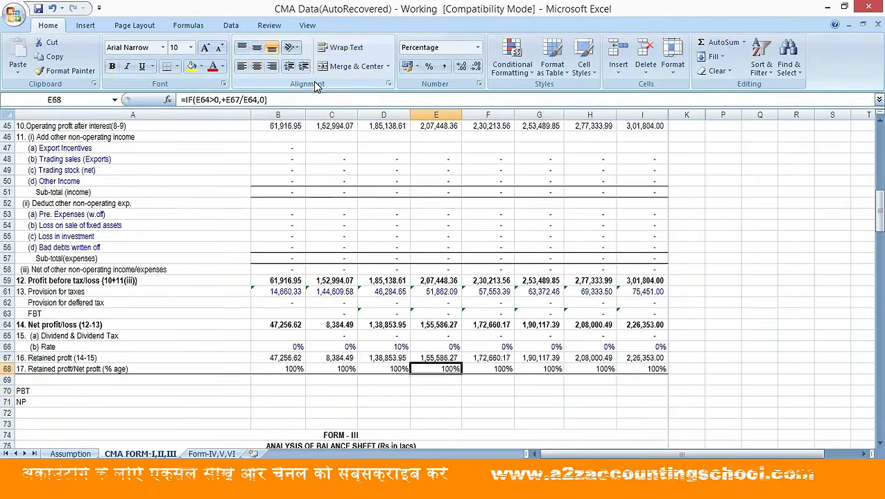
pyautogui.press('Down')
pyautogui.press('Down')
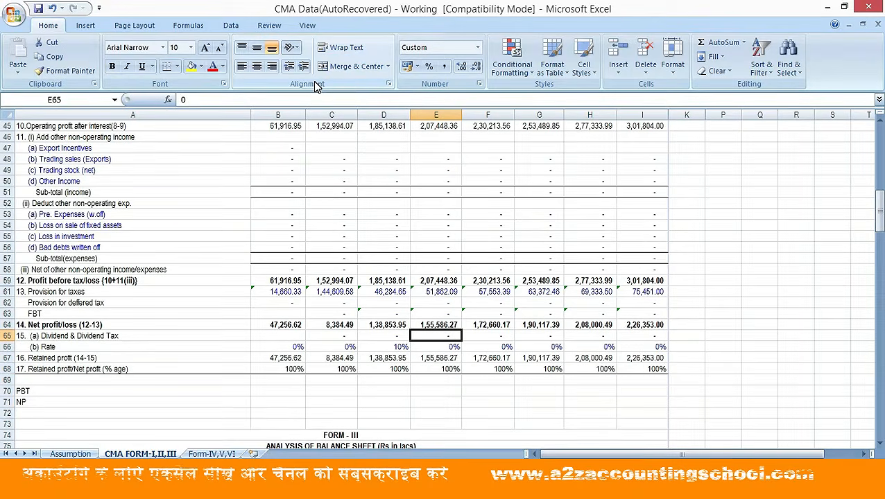
# Calculate March 2020 profit before tax as a percentage of domestic sales by entering +B59/B9 in B70
pyautogui.press('Down')
pyautogui.press('Down')
pyautogui.press('Down')
pyautogui.press('Down')
pyautogui.press('Down')
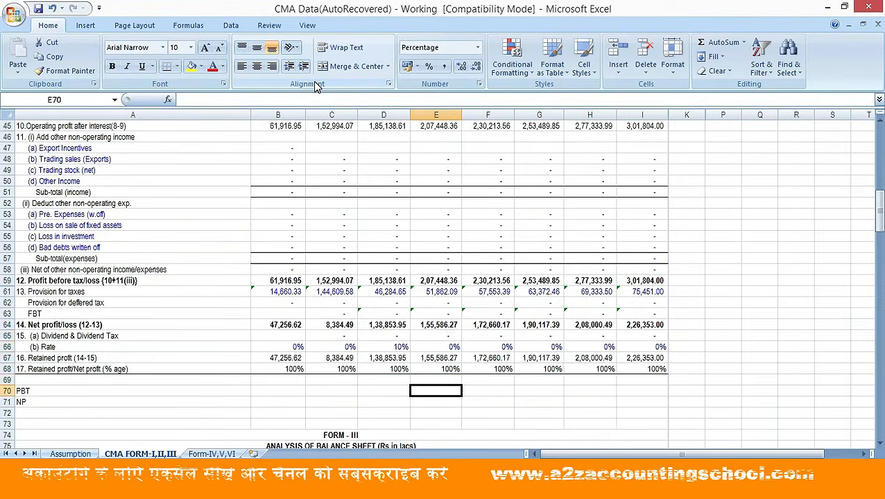
pyautogui.press('Left')
pyautogui.press('Left')
pyautogui.press('Left')
pyautogui.write('+')
pyautogui.press('Up')
pyautogui.press('Up')
pyautogui.press('Up')
pyautogui.press('Up')
pyautogui.press('Up')
pyautogui.press('Up')
pyautogui.press('Up')
pyautogui.press('Up')
pyautogui.press('Up')
pyautogui.press('Up')
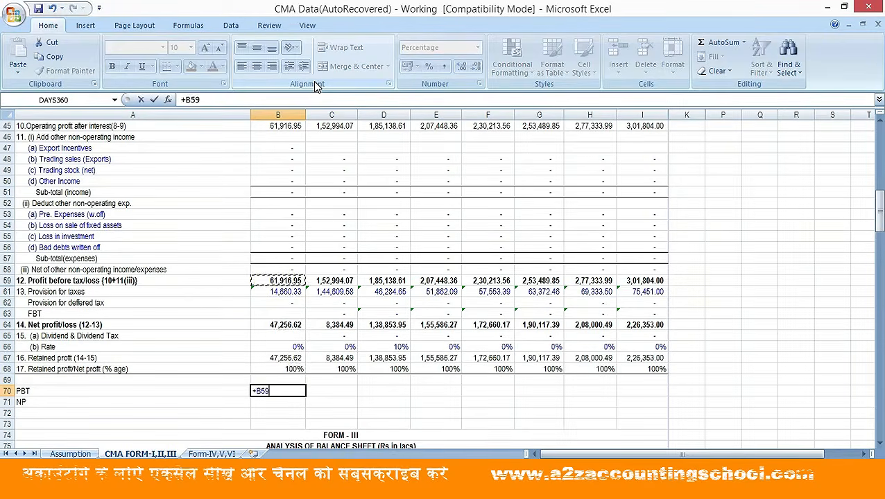
pyautogui.write('/')
pyautogui.click(276, 240)
pyautogui.press('Up')
pyautogui.press('Up')
pyautogui.press('Up')
pyautogui.press('Up')
pyautogui.press('Up')
pyautogui.press('Up')
pyautogui.press('Up')
pyautogui.press('Up')
pyautogui.press('Up')
pyautogui.press('Up')
pyautogui.press('Up')
pyautogui.press('Up')
pyautogui.press('Up')
pyautogui.press('Up')
pyautogui.press('Up')
pyautogui.press('Up')
pyautogui.press('Up')
pyautogui.press('Up')
pyautogui.press('Up')
pyautogui.press('Up')
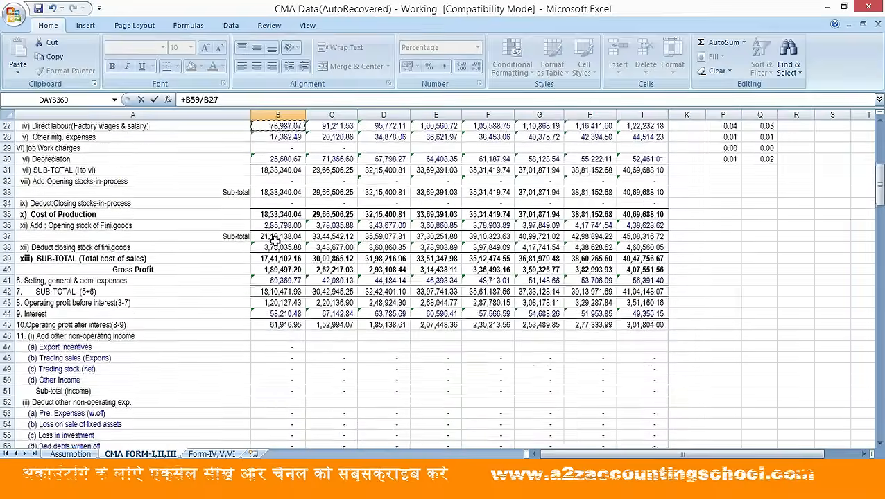
pyautogui.press('Up')
pyautogui.press('Up')
pyautogui.press('Up')
pyautogui.press('Up')
pyautogui.press('Up')
pyautogui.press('Up')
pyautogui.press('Up')
pyautogui.press('Up')
pyautogui.press('Up')
pyautogui.press('Up')
pyautogui.press('Up')
pyautogui.press('Up')
pyautogui.press('Up')
pyautogui.press('Up')
pyautogui.press('Up')
pyautogui.press('Up')
pyautogui.press('Up')
pyautogui.press('Up')
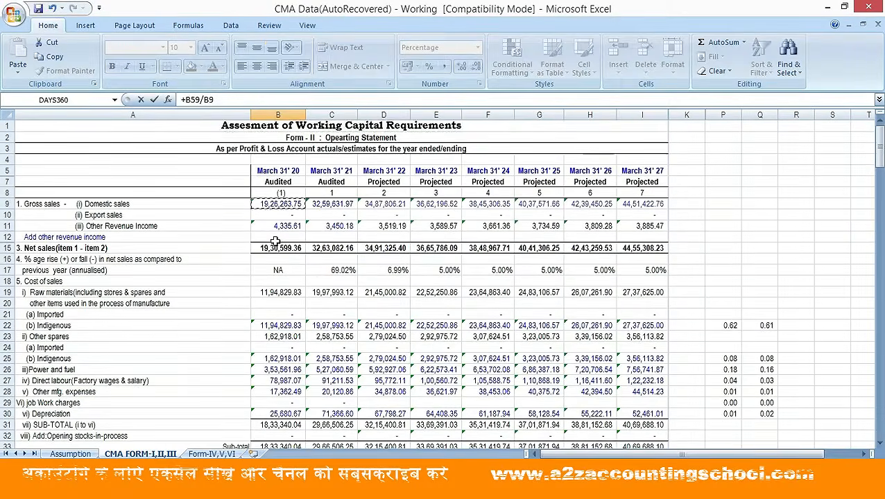
pyautogui.press('Return')
# Copy the PBT percentage formula from B70 across C70:I70 for March 2021 to March 2027
pyautogui.press('Up')
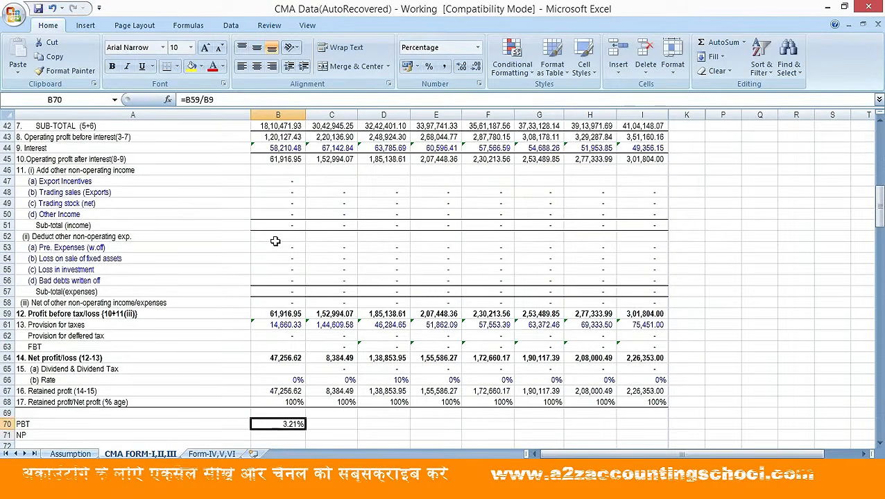
pyautogui.hotkey('ctrl', 'c')
pyautogui.press('Right')
pyautogui.hotkey('shift', 'Right')
pyautogui.hotkey('shift', 'Right')
pyautogui.hotkey('shift', 'Right')
pyautogui.hotkey('shift', 'Right')
pyautogui.hotkey('shift', 'Right')
pyautogui.hotkey('shift', 'Right')
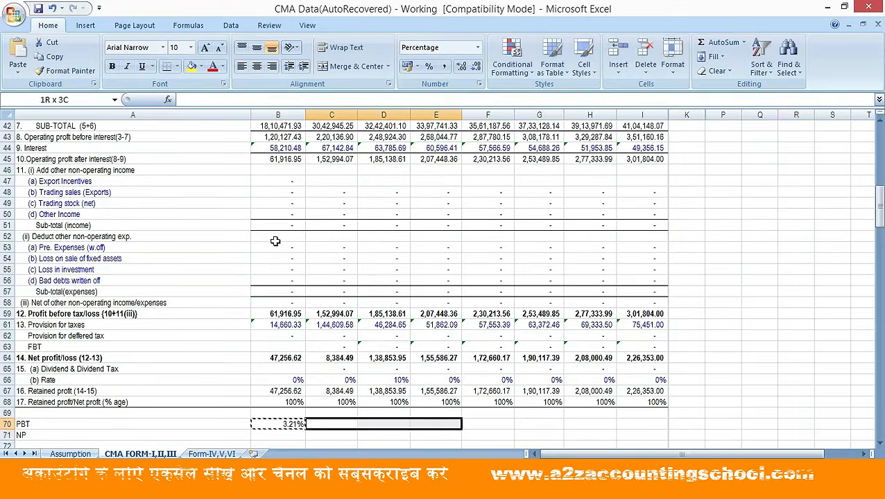
pyautogui.press('Return')
pyautogui.press('Left')
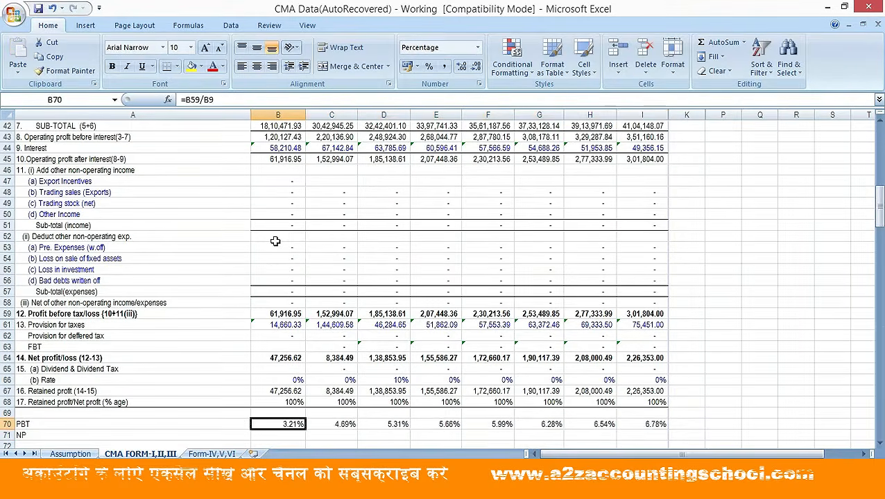
# Review the PBT percentages in row 70 from March 2021 to March 2027
pyautogui.press('Right')
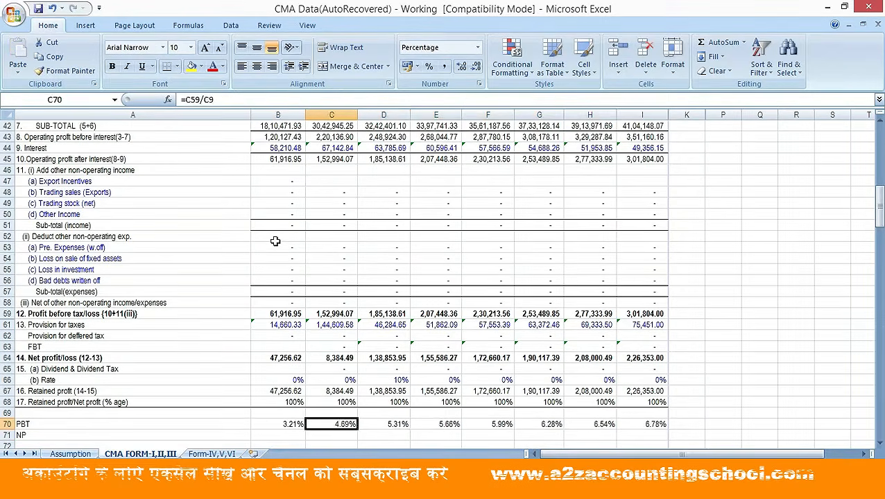
pyautogui.press('Right')
pyautogui.press('Right')
pyautogui.press('Right')
pyautogui.press('Right')
pyautogui.press('Right')
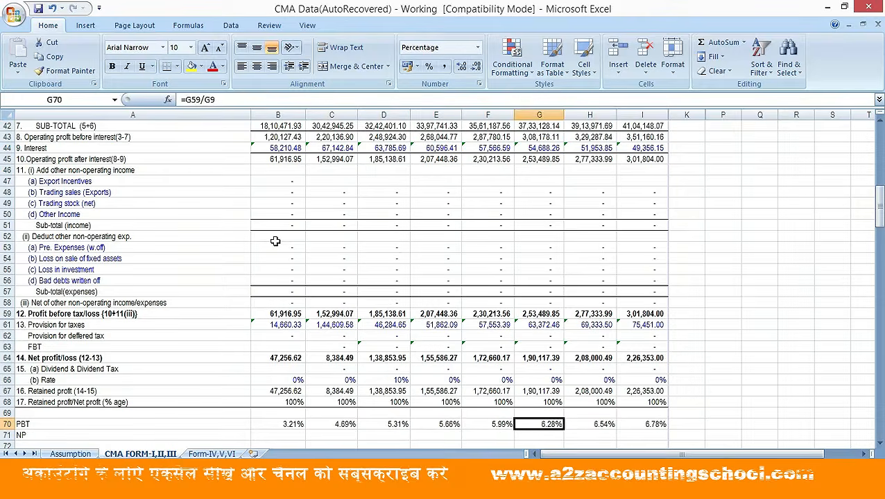
pyautogui.press('Right')
pyautogui.press('Left')
pyautogui.press('Left')
pyautogui.press('Left')
pyautogui.press('Left')
pyautogui.press('Left')
pyautogui.press('Left')
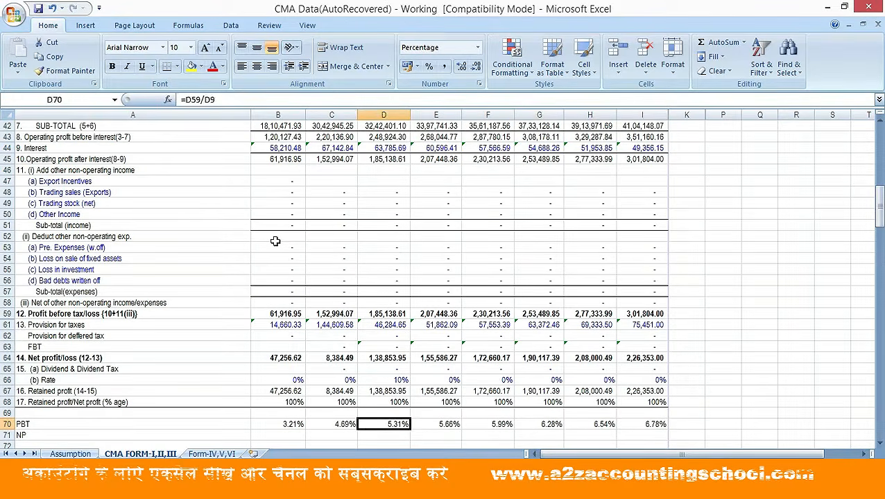
# Calculate March 2020 net profit as a percentage of domestic sales by entering +B64/B9 in B71
pyautogui.press('Down')
pyautogui.press('Left')
pyautogui.write('=')
pyautogui.press('Up')
pyautogui.press('Up')
pyautogui.press('Up')
pyautogui.press('Up')
pyautogui.press('Up')
pyautogui.press('Up')
pyautogui.press('Up')
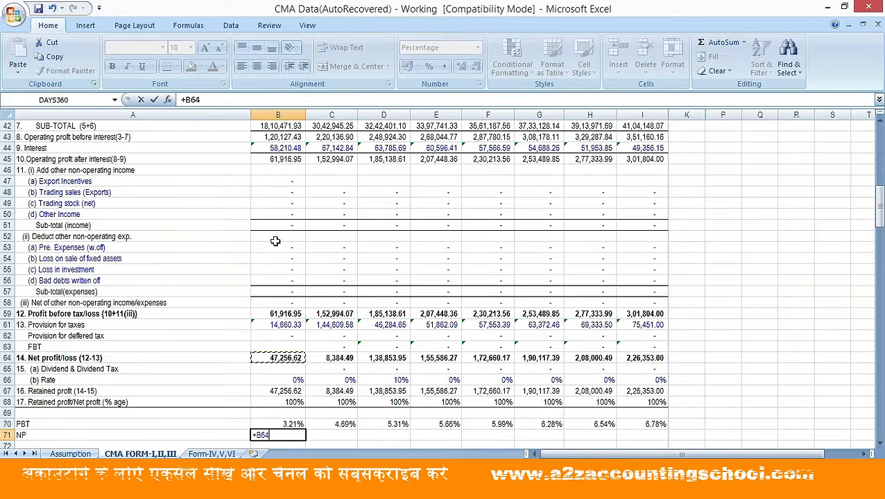
pyautogui.write('/B66')
pyautogui.press('BackSpace')
pyautogui.press('BackSpace')
pyautogui.press('BackSpace')
pyautogui.press('Up')
pyautogui.press('Up')
pyautogui.press('Up')
pyautogui.press('Up')
pyautogui.press('Up')
pyautogui.press('Up')
pyautogui.press('Up')
pyautogui.press('Up')
pyautogui.press('Up')
pyautogui.press('Up')
pyautogui.press('Up')
pyautogui.press('Up')
pyautogui.press('Up')
pyautogui.press('Up')
pyautogui.press('Up')
pyautogui.press('Up')
pyautogui.press('Up')
pyautogui.press('Up')
pyautogui.press('Up')
pyautogui.press('Up')
pyautogui.press('Down')
pyautogui.press('Down')
pyautogui.press('Down')
pyautogui.press('Down')
pyautogui.press('Return')
# Copy the NP percentage formula from B71 across C71:I71 for March 2021 to March 2027
pyautogui.press('Up')
pyautogui.hotkey('ctrl', 'c')
pyautogui.press('Right')
pyautogui.hotkey('shift', 'Right')
pyautogui.hotkey('shift', 'Right')
pyautogui.hotkey('shift', 'Right')
pyautogui.hotkey('shift', 'Right')
pyautogui.hotkey('shift', 'Right')
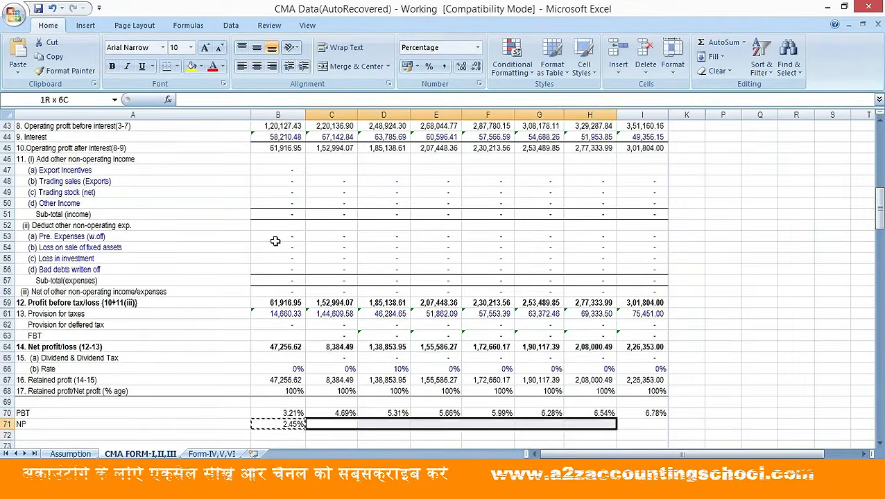
pyautogui.hotkey('shift', 'Right')
pyautogui.press('Return')
# Compare the March 2020 and March 2021 NP percentages, and colour the March 2021 figure in C71 red
pyautogui.press('Left')
pyautogui.press('Right')
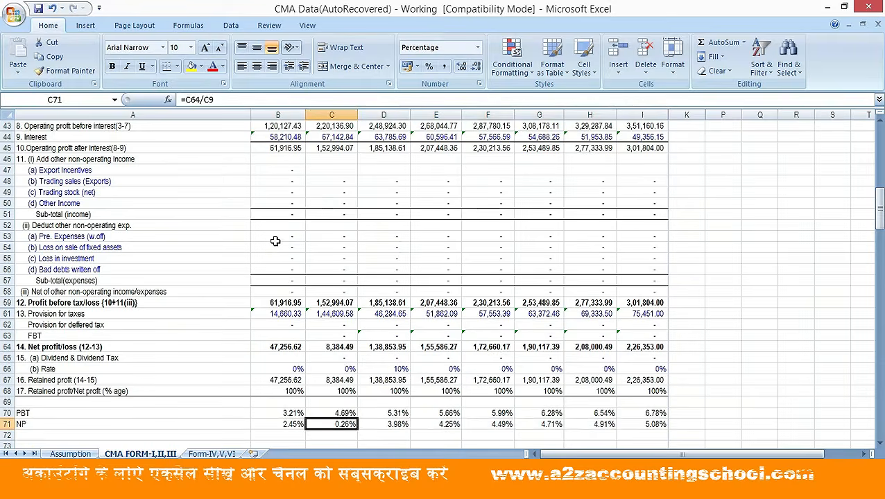
pyautogui.press('Left')
pyautogui.hotkey('shift', 'Right')
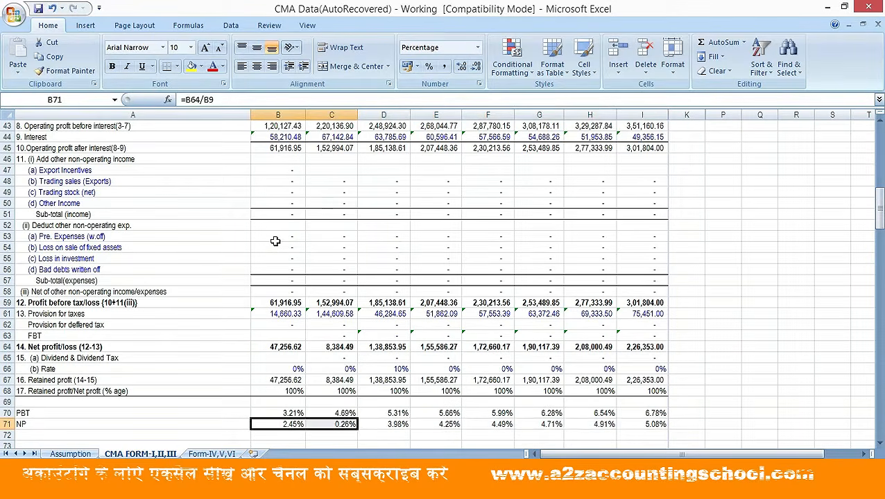
pyautogui.press('Right')
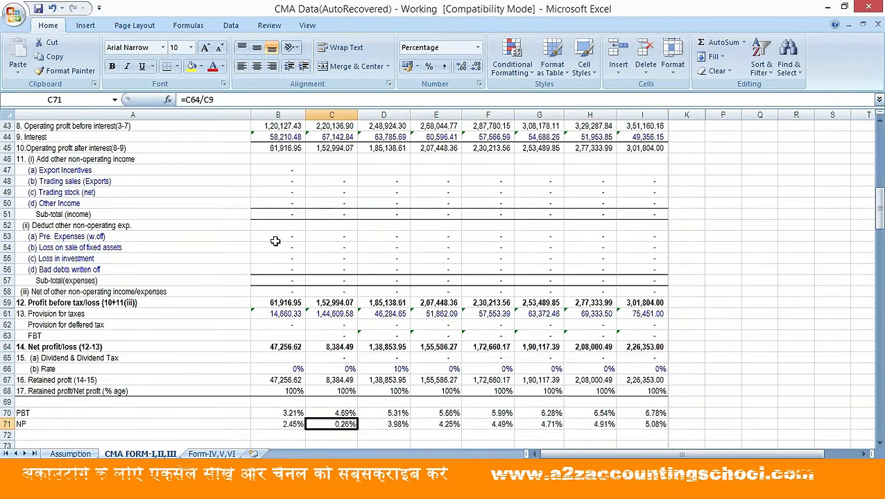
pyautogui.click(210, 69)
# Review the NP percentages in row 71 from March 2022 to March 2027
pyautogui.press('Right')
pyautogui.press('Right')
pyautogui.press('Right')
pyautogui.press('Right')
pyautogui.press('Right')
pyautogui.press('Right')
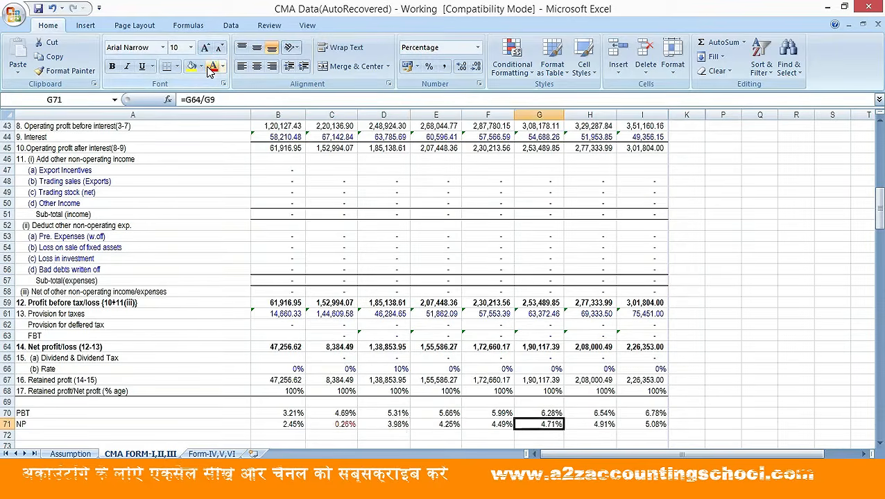
pyautogui.press('Right')
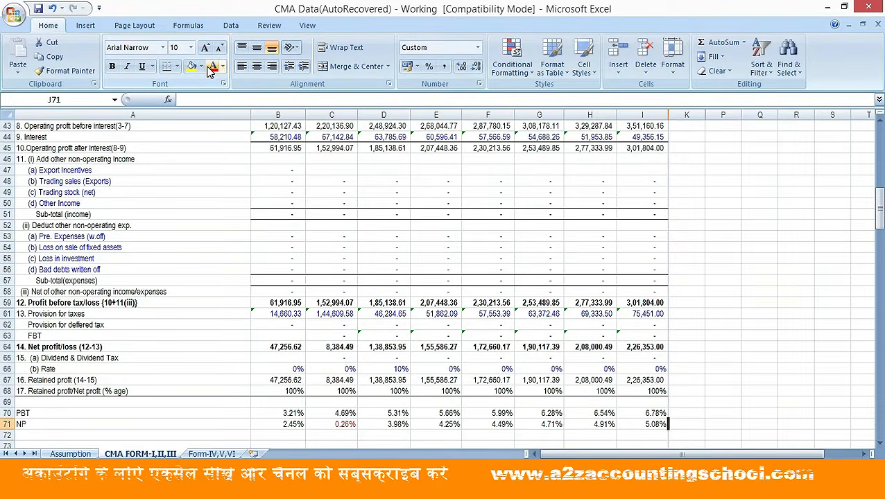
# Look over the heading rows of the Form III balance sheet and return to the March 2027 PBT percentage in I70
pyautogui.press('Down')
pyautogui.press('Down')
pyautogui.press('Down')
pyautogui.press('Down')
pyautogui.press('Down')
pyautogui.press('Down')
pyautogui.press('Down')
pyautogui.press('Down')
pyautogui.press('Down')
pyautogui.press('Down')
pyautogui.press('Down')
pyautogui.press('Up')
pyautogui.press('Up')
pyautogui.press('Up')
pyautogui.press('Up')
pyautogui.press('Up')
pyautogui.press('Up')
pyautogui.press('Up')
pyautogui.press('Up')
pyautogui.press('Up')
pyautogui.press('Up')
pyautogui.press('Up')
pyautogui.press('Up')
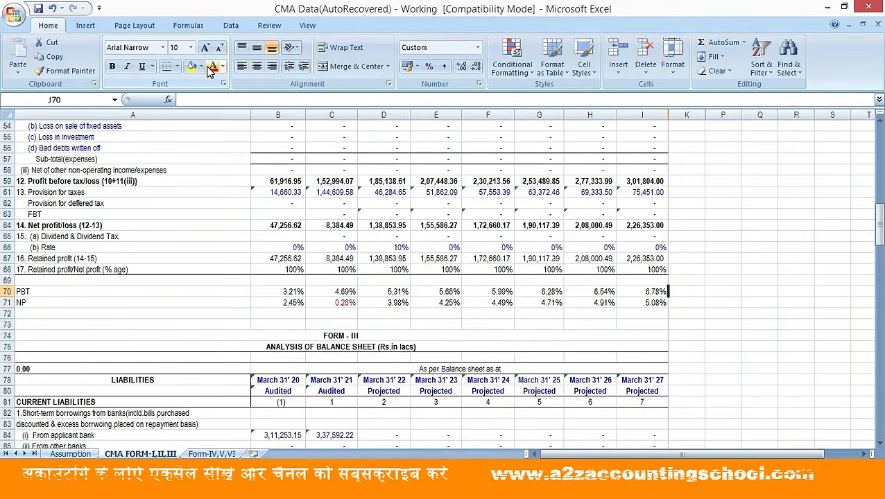
pyautogui.press('Left')
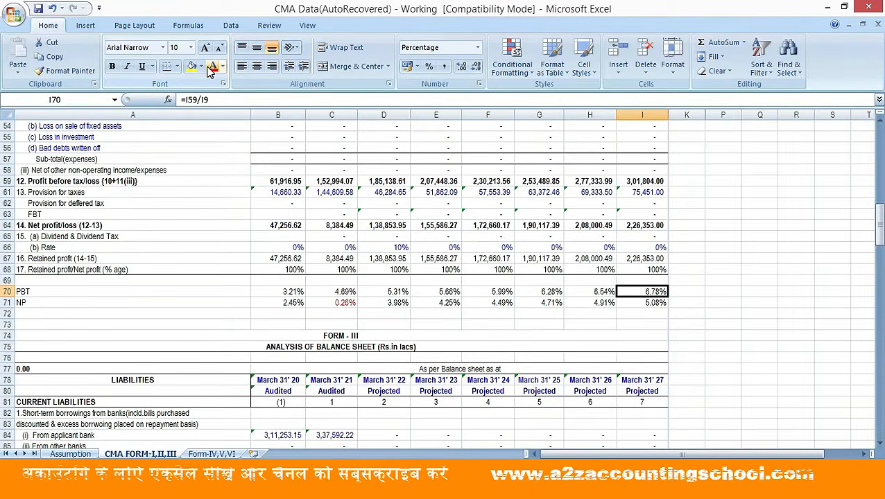
# Examine the current liabilities rows of the Form III balance sheet down to row 100 in the March 2027 column
pyautogui.press('Down')
pyautogui.press('Down')
pyautogui.press('Down')
pyautogui.press('Down')
pyautogui.press('Down')
pyautogui.press('Down')
pyautogui.press('Down')
pyautogui.press('Down')
pyautogui.press('Down')
pyautogui.press('Down')
pyautogui.press('Down')
pyautogui.press('Down')
pyautogui.press('Down')
pyautogui.press('Down')
pyautogui.press('Down')
pyautogui.press('Down')
pyautogui.press('Down')
pyautogui.press('Down')
pyautogui.press('Down')
pyautogui.press('Down')
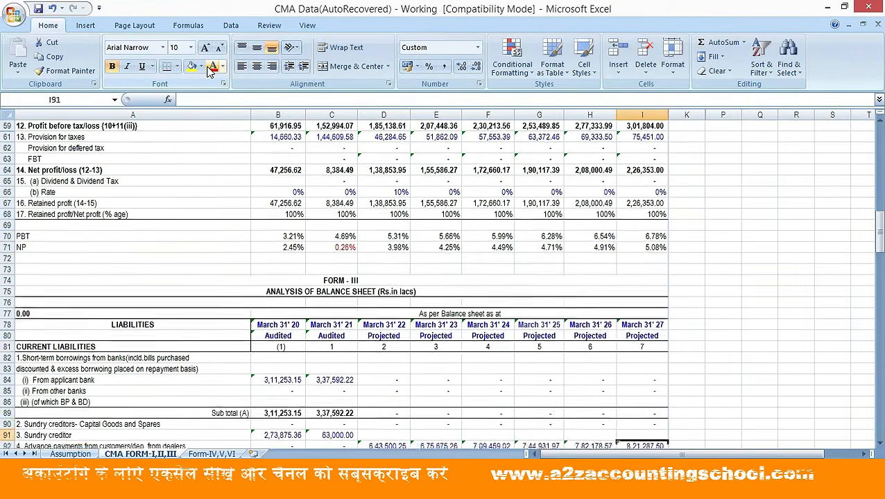
pyautogui.press('Up')
pyautogui.press('Up')
pyautogui.press('Up')
pyautogui.press('Up')
pyautogui.press('Up')
pyautogui.press('Up')
pyautogui.press('Up')
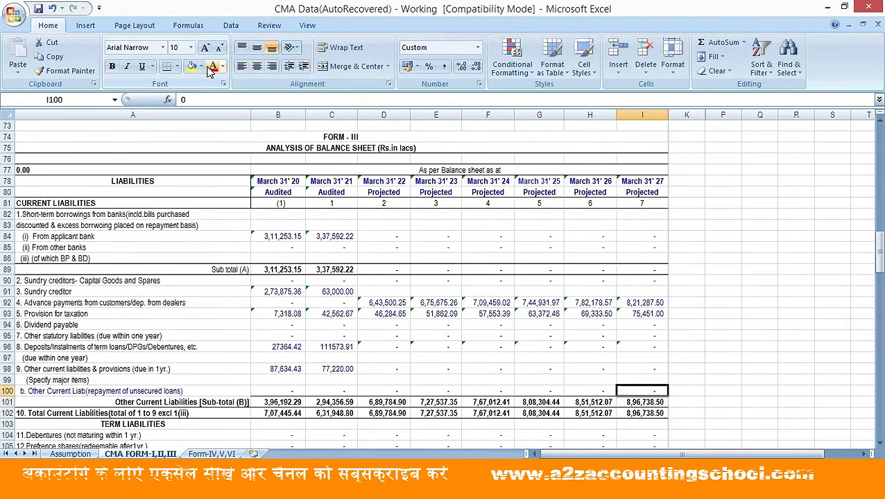
pyautogui.press('Up')
pyautogui.press('Up')
pyautogui.press('Up')
pyautogui.press('Up')
pyautogui.press('Up')
pyautogui.press('Up')
pyautogui.press('Up')
pyautogui.press('Up')
pyautogui.press('Up')
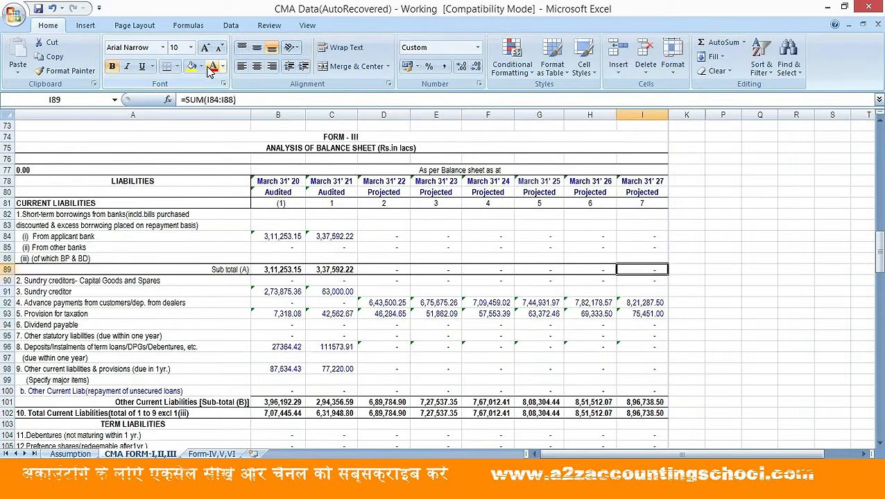
# Enter 500000 as the March 2022 short-term borrowing from the applicant bank in D84 of Form III
pyautogui.press('Left')
pyautogui.press('Left')
pyautogui.press('Left')
pyautogui.press('Left')
pyautogui.press('Left')
pyautogui.press('Left')
pyautogui.press('Up')
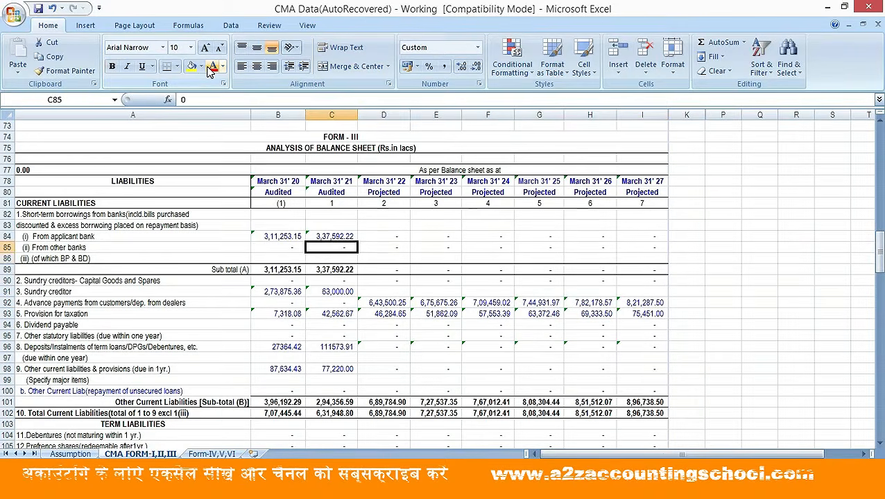
pyautogui.press('Up')
pyautogui.press('Right')
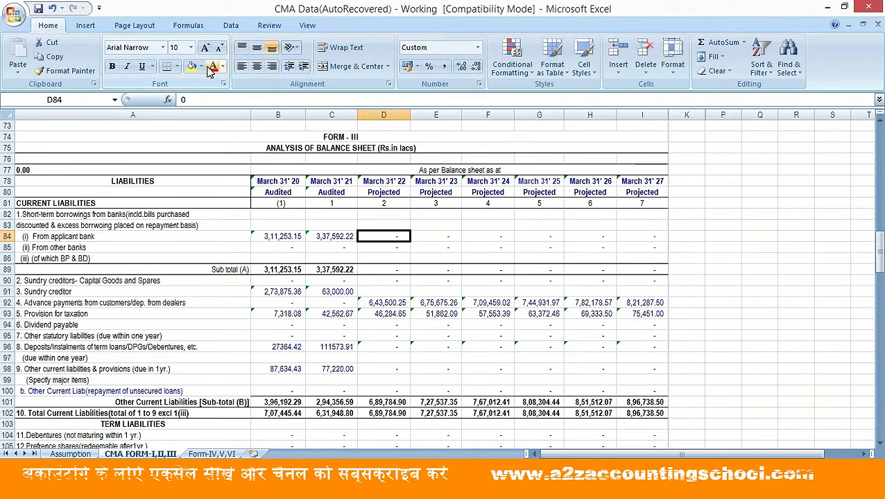
pyautogui.write('500')
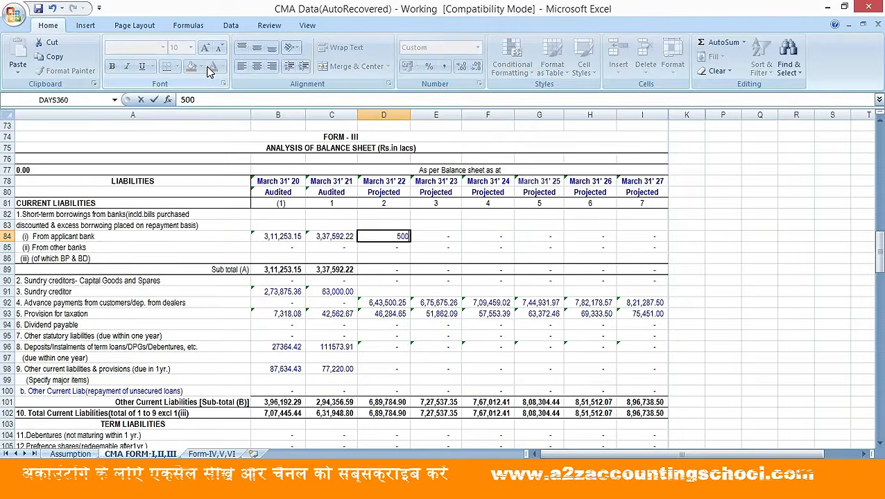
pyautogui.write('000')
pyautogui.press('Return')
pyautogui.press('Up')
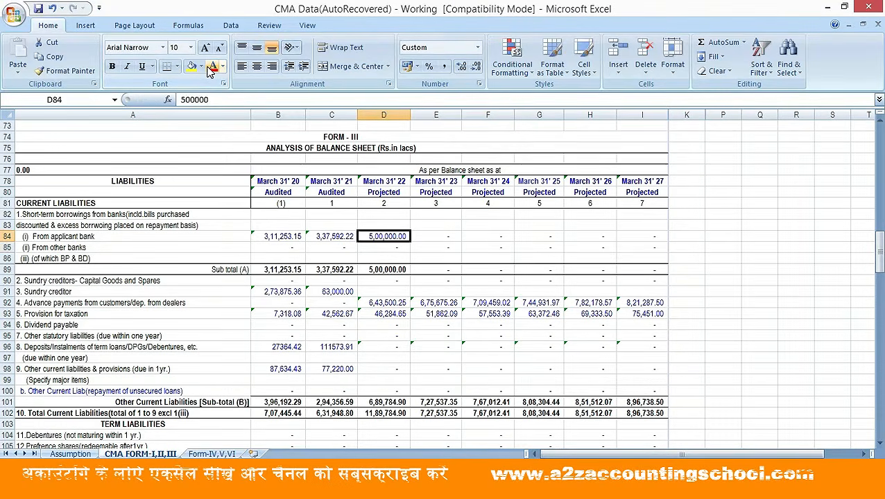
# Copy the March 2022 applicant bank borrowing in D84 across March 2023 to March 2027 (E84:I84)
pyautogui.hotkey('ctrl', 'c')
pyautogui.press('Right')
pyautogui.hotkey('shift', 'Right')
pyautogui.hotkey('shift', 'Right')
pyautogui.hotkey('shift', 'Right')
pyautogui.hotkey('shift', 'Right')
pyautogui.hotkey('ctrl', 'v')
pyautogui.press('Escape')
# Project the March 2022 sundry creditors in D91 as 95% of the March 2021 figure with the formula +C91*95%
pyautogui.press('Left')
pyautogui.press('Down')
pyautogui.press('Down')
pyautogui.press('Down')
pyautogui.press('Down')
pyautogui.press('Down')
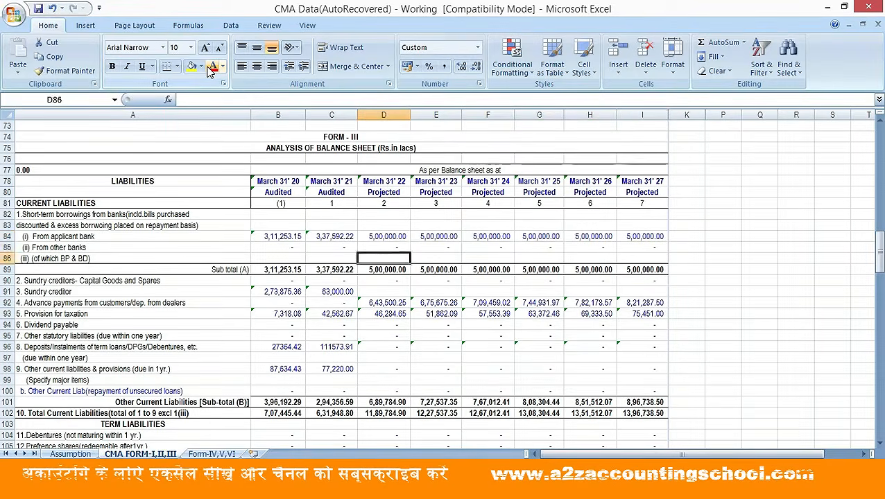
pyautogui.write('+')
pyautogui.press('Left')
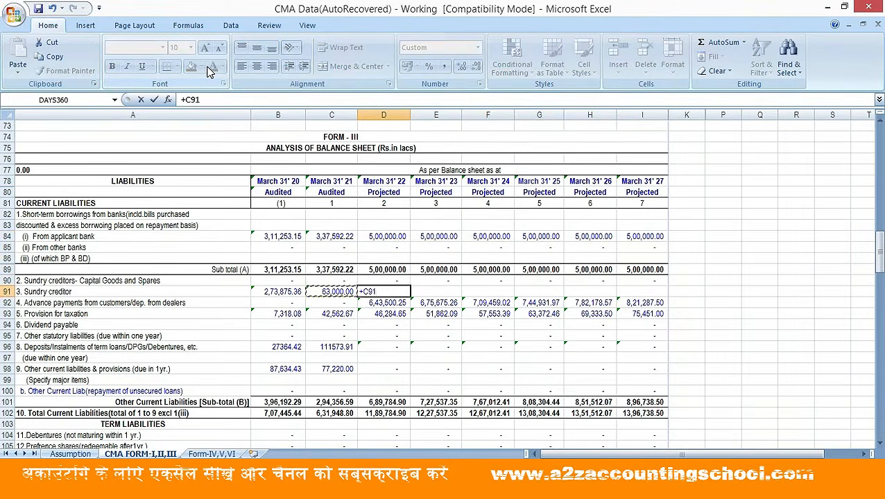
pyautogui.write('*95%')
pyautogui.hotkey('ctrl', 'Return')
# Copy the sundry creditor formula in D91 across March 2023 to March 2027 (E91:I91)
pyautogui.hotkey('ctrl', 'c')
pyautogui.press('Right')
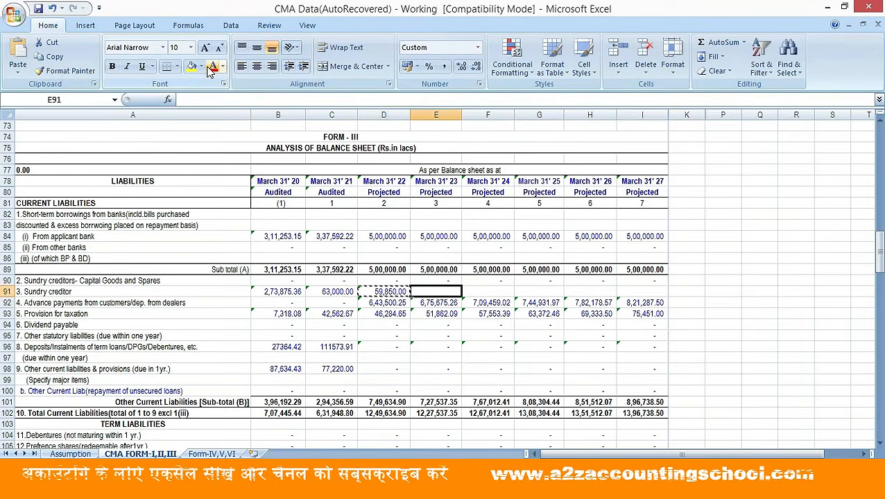
pyautogui.hotkey('shift', 'Right')
pyautogui.hotkey('shift', 'Right')
pyautogui.hotkey('shift', 'Right')
pyautogui.hotkey('shift', 'Right')
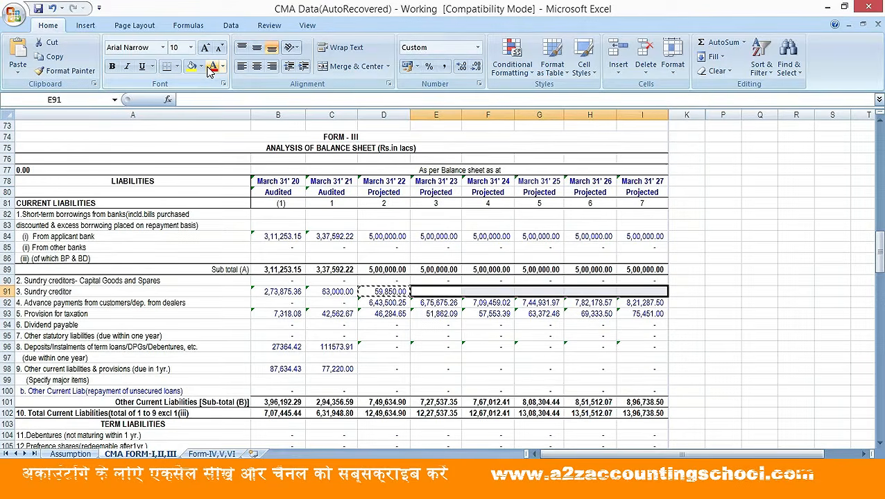
pyautogui.hotkey('ctrl', 'v')
# Check the sundry creditor formulas in row 91 year by year from March 2022 to March 2027
pyautogui.press('Left')
pyautogui.press('Left')
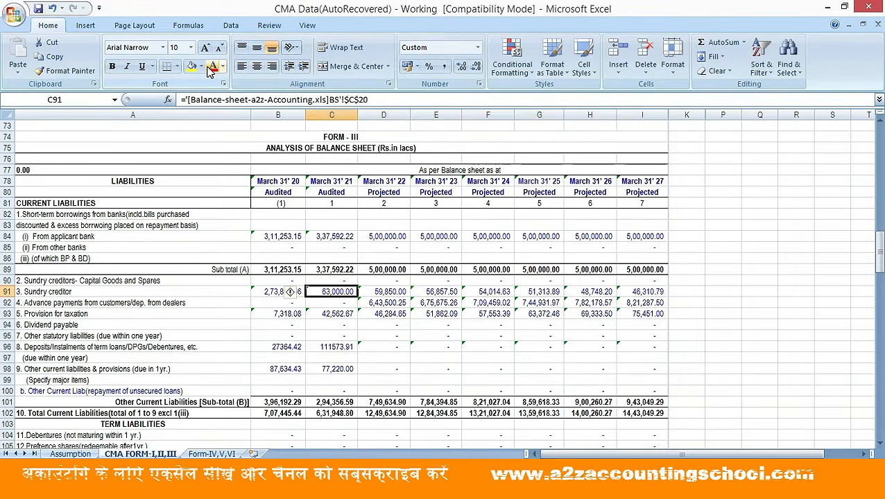
pyautogui.press('Right')
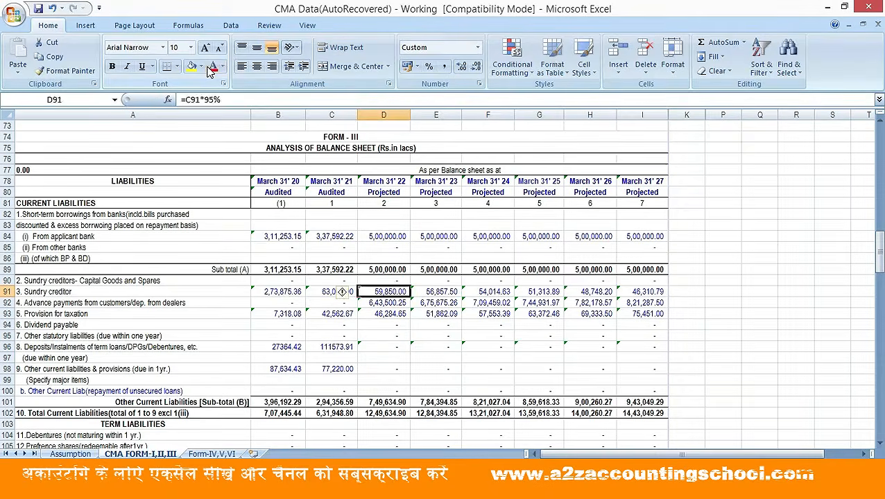
pyautogui.press('Right')
pyautogui.press('F2')
pyautogui.press('Escape')
pyautogui.press('Right')
pyautogui.press('F2')
pyautogui.press('Escape')
pyautogui.press('Right')
pyautogui.press('F2')
pyautogui.press('Escape')
pyautogui.press('Right')
pyautogui.press('F2')
pyautogui.press('Escape')
pyautogui.press('Right')
pyautogui.press('F2')
pyautogui.press('Escape')
pyautogui.press('Left')
pyautogui.press('Left')
pyautogui.press('Left')
pyautogui.press('Left')
pyautogui.press('Left')
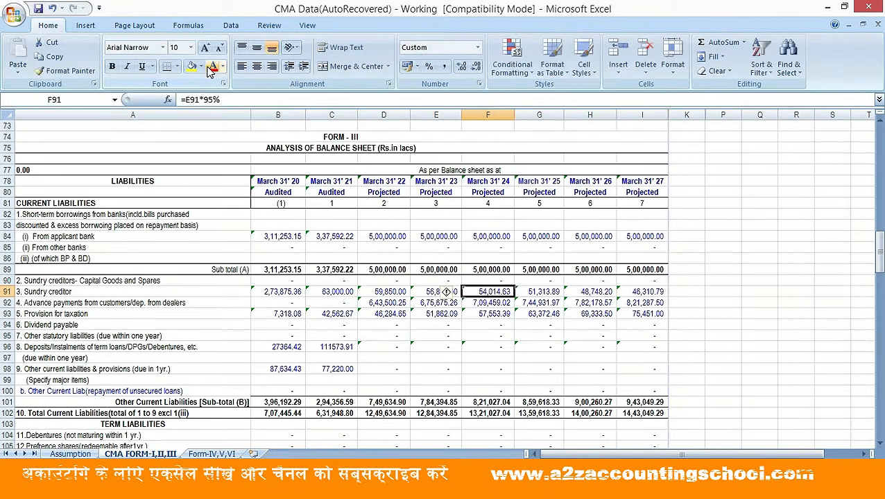
# Set the March 2022 advance payments from customers in D92 to 0
pyautogui.press('Down')
pyautogui.press('Left')
pyautogui.press('Left')
pyautogui.press('Left')
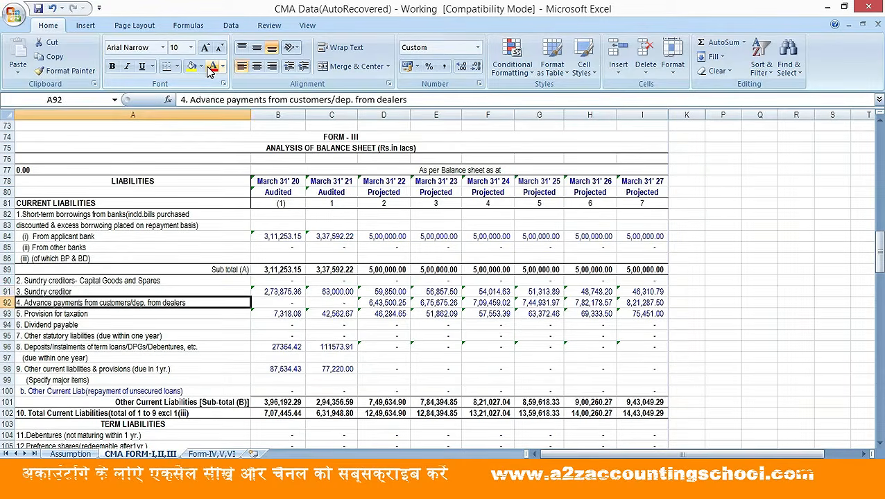
pyautogui.press('Right')
pyautogui.press('Right')
pyautogui.press('Right')
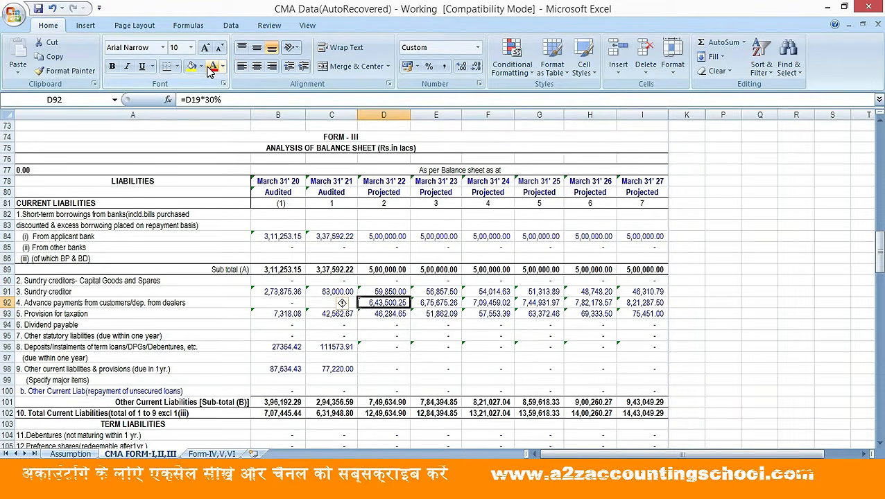
pyautogui.write('0')
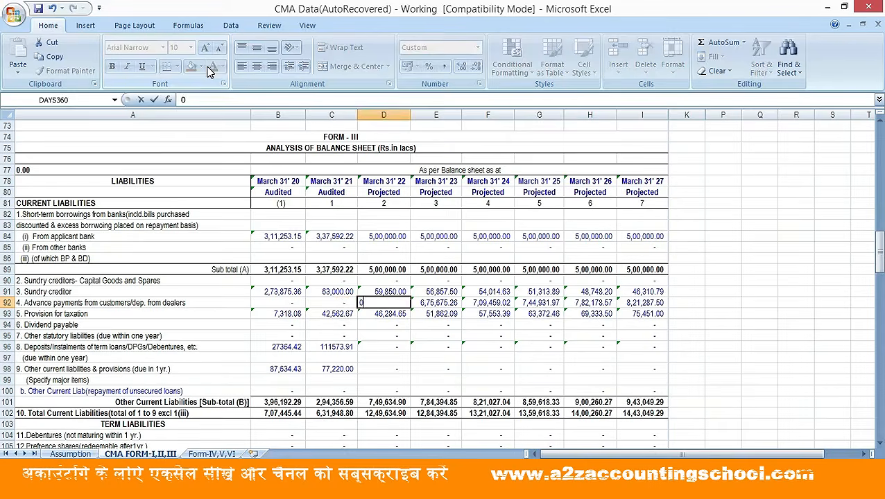
pyautogui.press('Right')
pyautogui.press('Right')
pyautogui.press('Right')
pyautogui.press('Right')
pyautogui.press('Right')
pyautogui.press('Right')
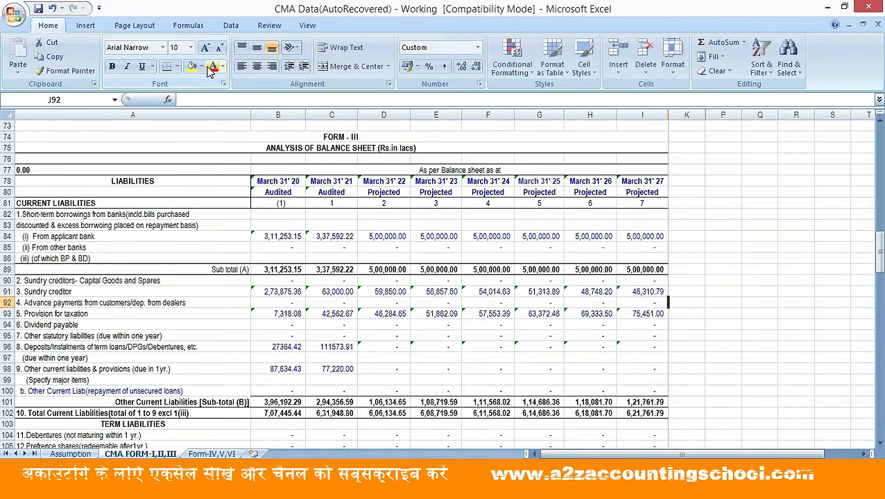
# Review the advance payments row and the provision for taxation formulas in row 93 across the audited and projected years
pyautogui.press('Left')
pyautogui.press('Left')
pyautogui.press('Left')
pyautogui.press('Left')
pyautogui.press('Left')
pyautogui.press('Left')
pyautogui.press('Left')
pyautogui.press('Left')
pyautogui.press('Left')
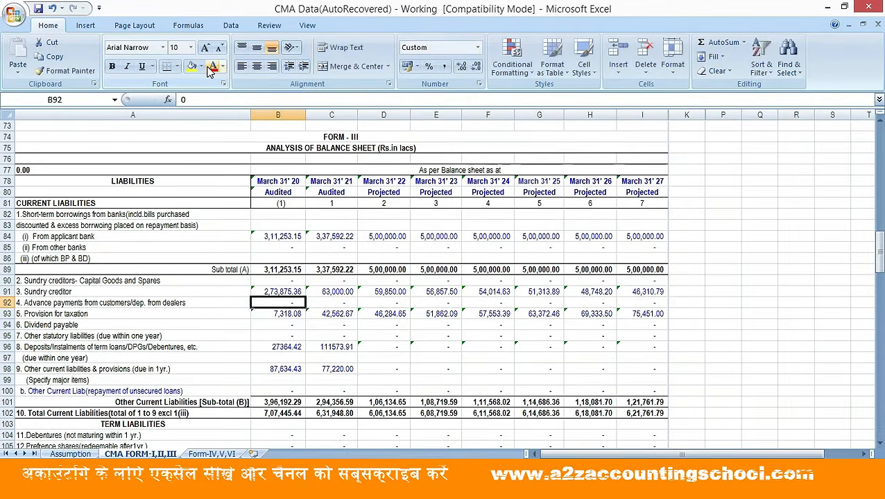
pyautogui.press('Down')
pyautogui.press('Up')
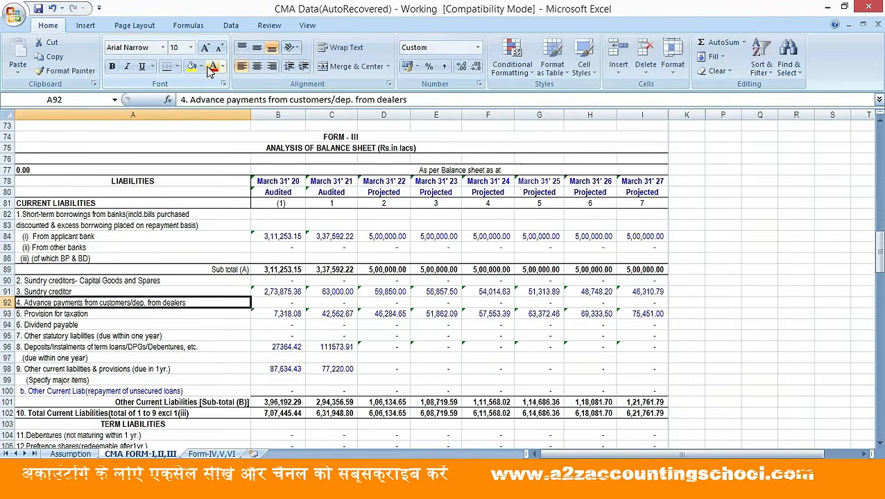
pyautogui.press('Right')
pyautogui.press('Down')
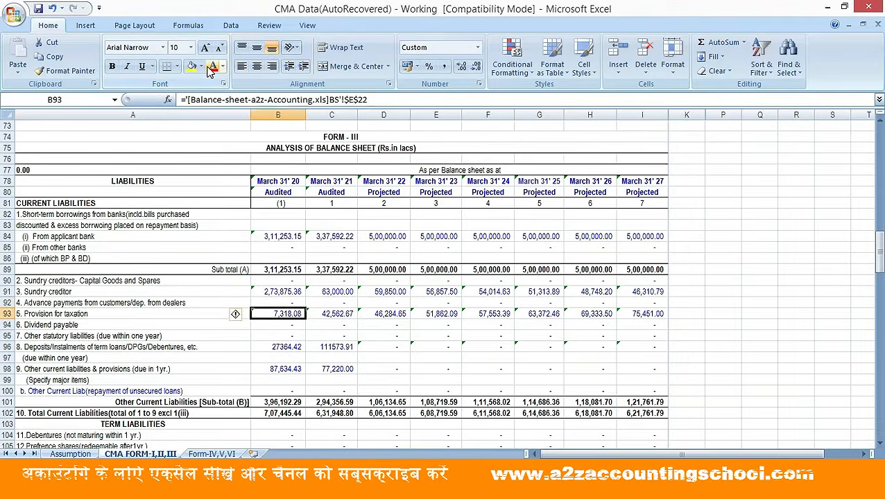
pyautogui.press('Right')
pyautogui.press('Right')
pyautogui.press('Right')
pyautogui.press('Right')
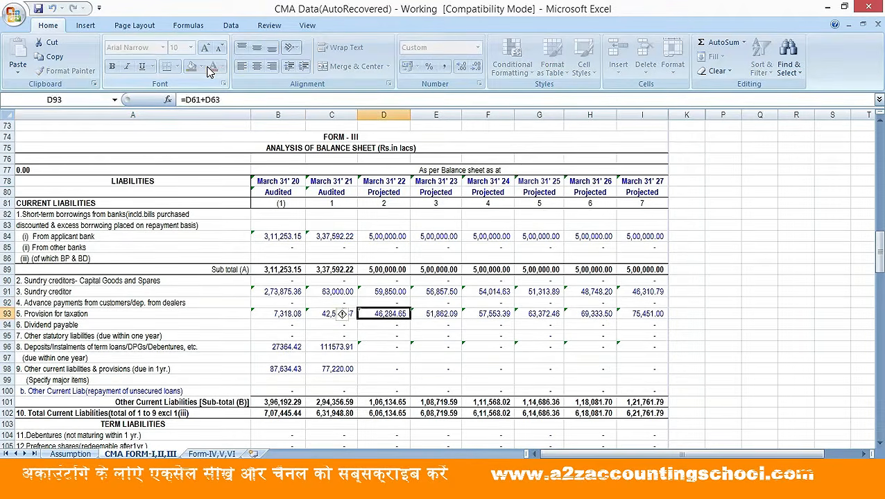
pyautogui.press('Right')
pyautogui.press('Right')
pyautogui.press('Right')
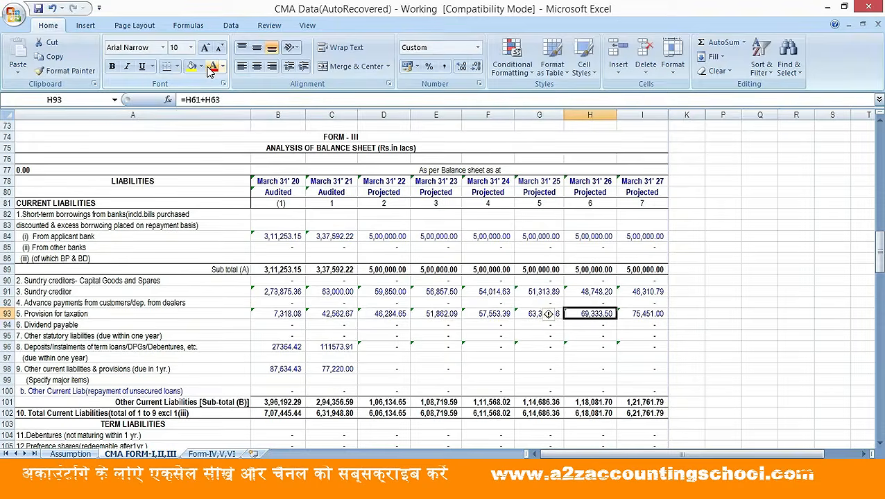
pyautogui.press('Left')
pyautogui.press('Left')
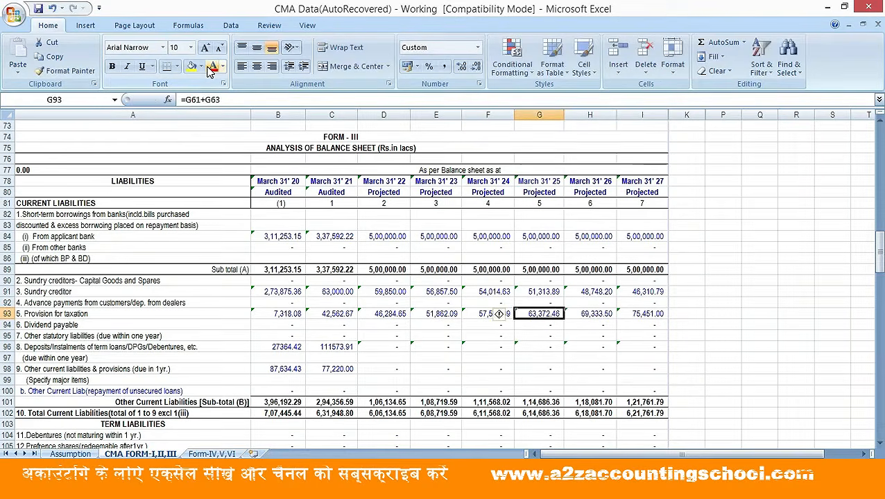
# Trace the March 2025 provision for taxation in G93 to its source in the operating statement and return to the Form III current liabilities
pyautogui.hotkey('ctrl', '[')
pyautogui.press('Up')
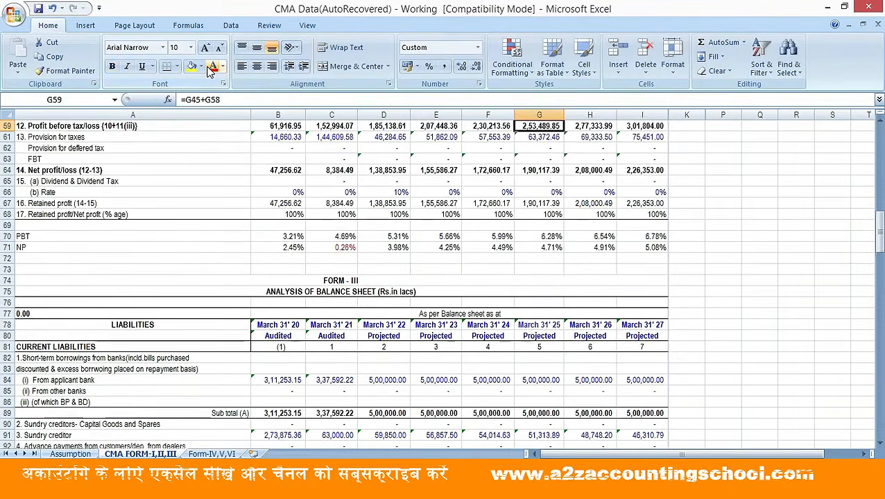
pyautogui.press('Up')
pyautogui.press('Down')
pyautogui.press('Down')
pyautogui.press('Down')
pyautogui.press('Down')
pyautogui.press('Down')
pyautogui.press('Down')
pyautogui.press('Down')
pyautogui.press('Down')
pyautogui.press('Down')
pyautogui.press('Down')
pyautogui.press('Down')
pyautogui.press('Down')
pyautogui.press('Down')
pyautogui.press('Down')
pyautogui.press('Down')
pyautogui.press('Down')
pyautogui.press('Down')
pyautogui.press('Down')
pyautogui.press('Down')
pyautogui.press('Down')
pyautogui.press('Down')
pyautogui.press('Down')
pyautogui.press('Down')
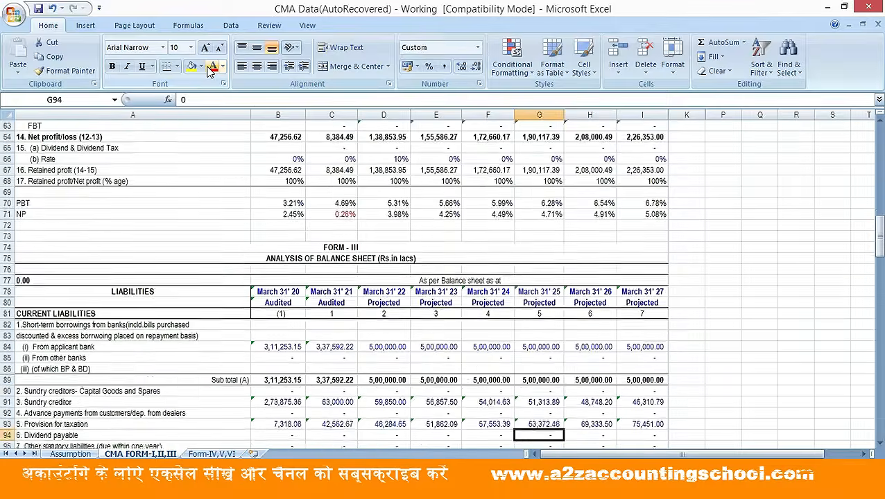
# Examine the Form III term liabilities and net worth rows in the March 2025 column down to row 119, and return to the form's heading
pyautogui.press('Up')
pyautogui.press('Up')
pyautogui.press('Up')
pyautogui.press('Up')
pyautogui.press('Up')
pyautogui.press('Up')
pyautogui.press('Up')
pyautogui.press('Up')
pyautogui.press('Up')
pyautogui.press('Up')
pyautogui.press('Up')
pyautogui.press('Up')
pyautogui.press('Up')
pyautogui.press('Up')
pyautogui.press('Up')
pyautogui.press('Up')
pyautogui.press('Up')
pyautogui.press('Up')
pyautogui.press('Up')
pyautogui.press('Up')
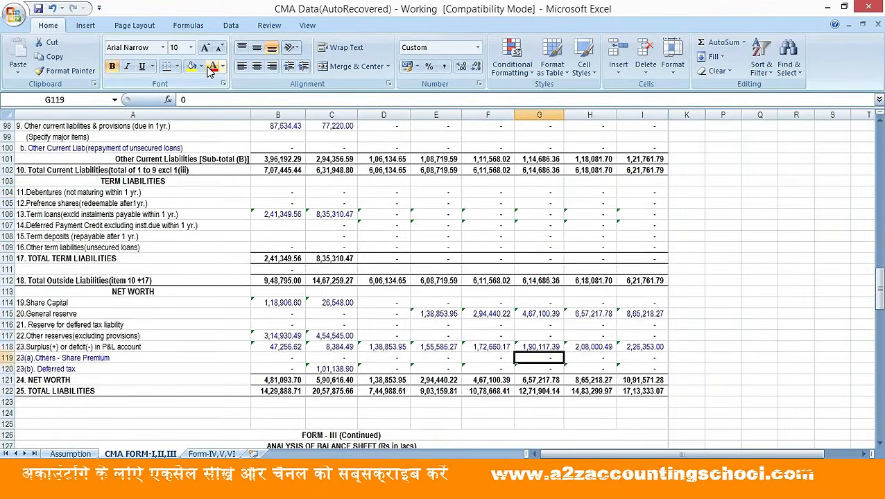
pyautogui.press('Up')
pyautogui.press('Up')
pyautogui.press('Up')
pyautogui.press('Up')
pyautogui.press('Up')
pyautogui.press('Up')
pyautogui.press('Up')
pyautogui.press('Up')
pyautogui.press('Up')
pyautogui.press('Up')
pyautogui.press('Up')
pyautogui.press('Up')
pyautogui.press('Up')
pyautogui.press('Up')
pyautogui.press('Up')
pyautogui.press('Up')
pyautogui.press('Up')
pyautogui.press('Up')
pyautogui.press('Up')
pyautogui.press('Up')
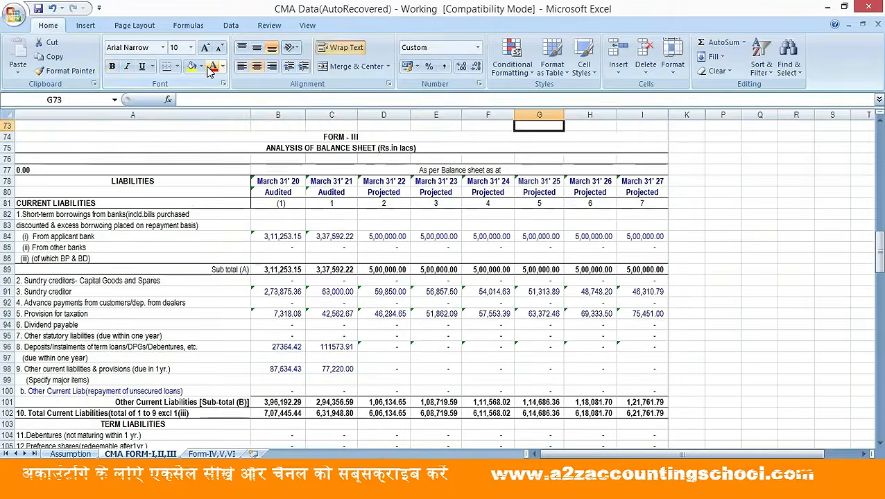
# Examine the deposits and term loan instalments in row 96, from the audited years' balance sheet links to the March 2022 projection
pyautogui.press('Down')
pyautogui.press('Down')
pyautogui.press('Down')
pyautogui.press('Down')
pyautogui.press('Down')
pyautogui.press('Down')
pyautogui.press('Down')
pyautogui.press('Down')
pyautogui.press('Down')
pyautogui.press('Down')
pyautogui.press('Down')
pyautogui.press('Down')
pyautogui.press('Down')
pyautogui.press('Down')
pyautogui.press('Down')
pyautogui.press('Down')
pyautogui.press('Down')
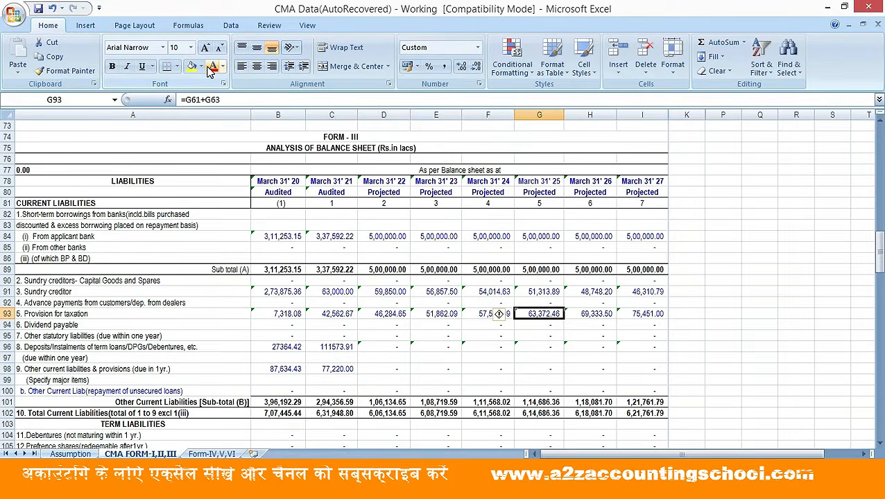
pyautogui.press('Down')
pyautogui.press('Down')
pyautogui.press('Down')
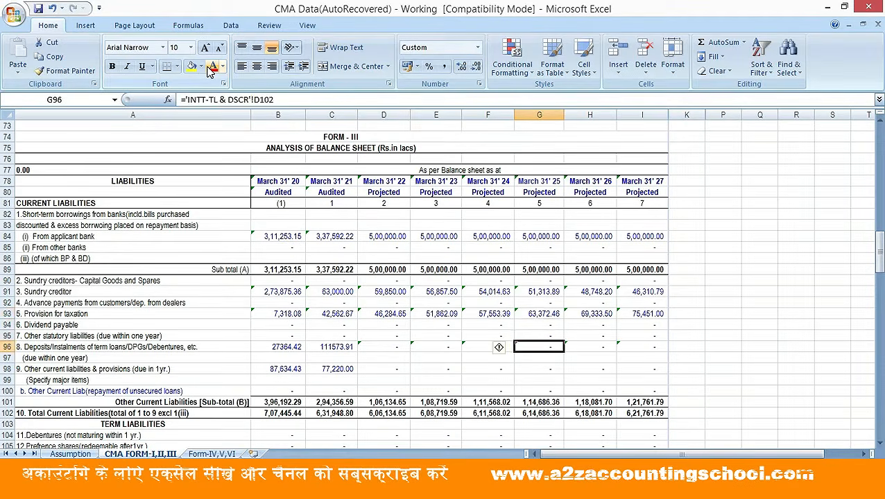
pyautogui.press('Left')
pyautogui.press('Left')
pyautogui.press('Left')
pyautogui.press('Left')
pyautogui.press('Left')
pyautogui.press('Left')
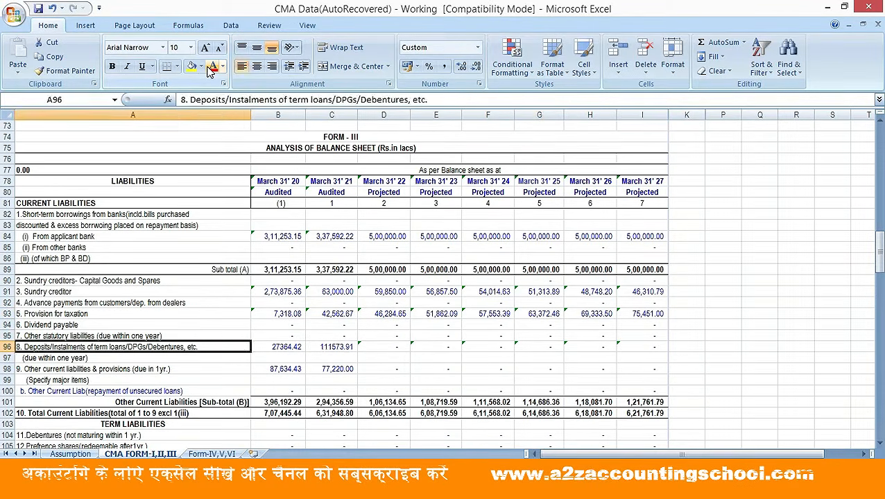
pyautogui.press('Right')
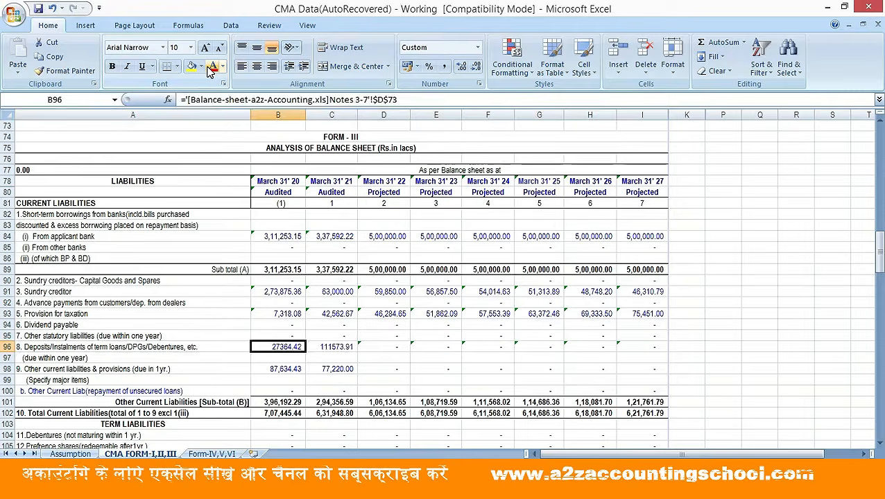
pyautogui.press('Right')
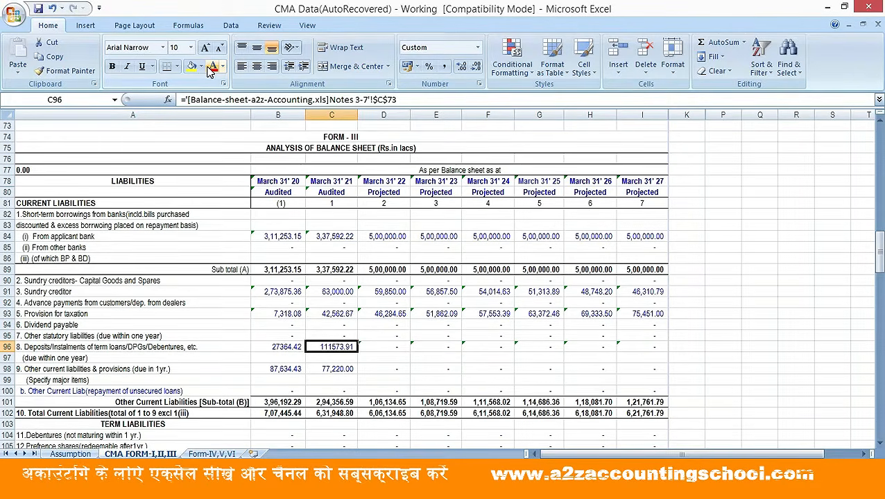
pyautogui.press('Right')
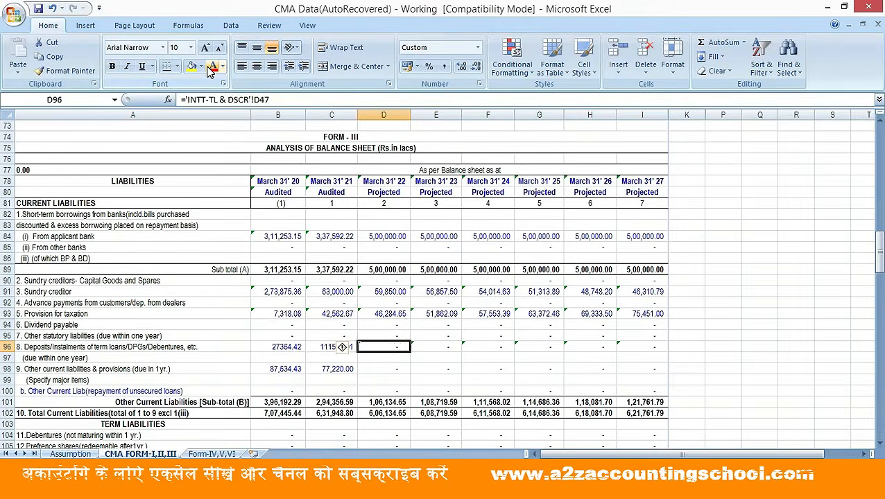
# Check the formulas linked to the INTT-TL & DSCR sheet in the projected instalment cells D96 to I96, returning to D96
pyautogui.press('F2')
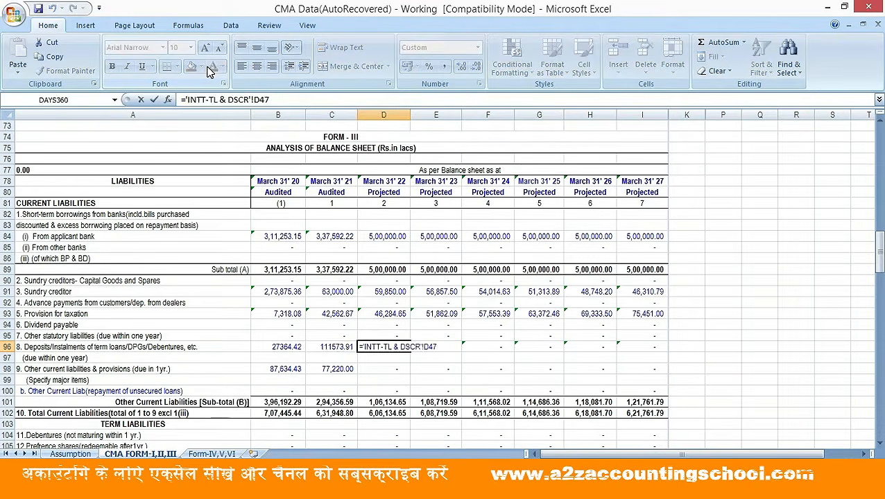
pyautogui.press('Escape')
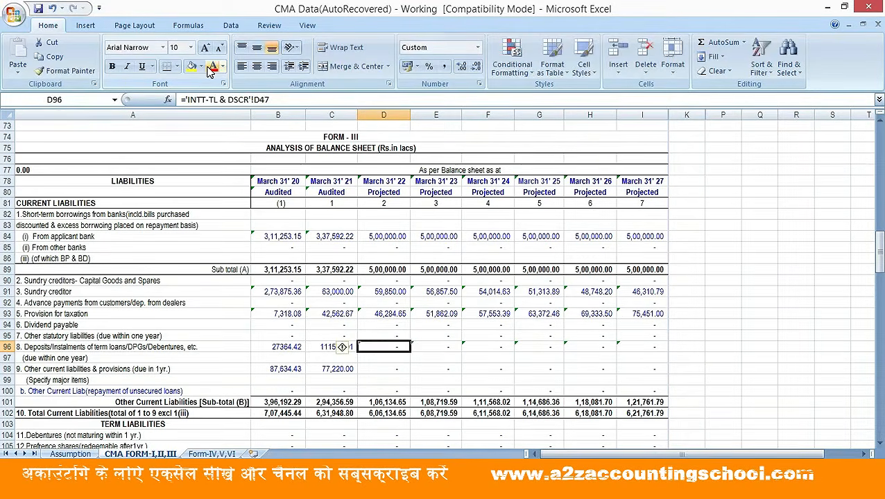
pyautogui.press('F2')
pyautogui.press('Tab')
pyautogui.press('F2')
pyautogui.press('Tab')
pyautogui.press('F2')
pyautogui.press('Tab')
pyautogui.press('F2')
pyautogui.press('Escape')
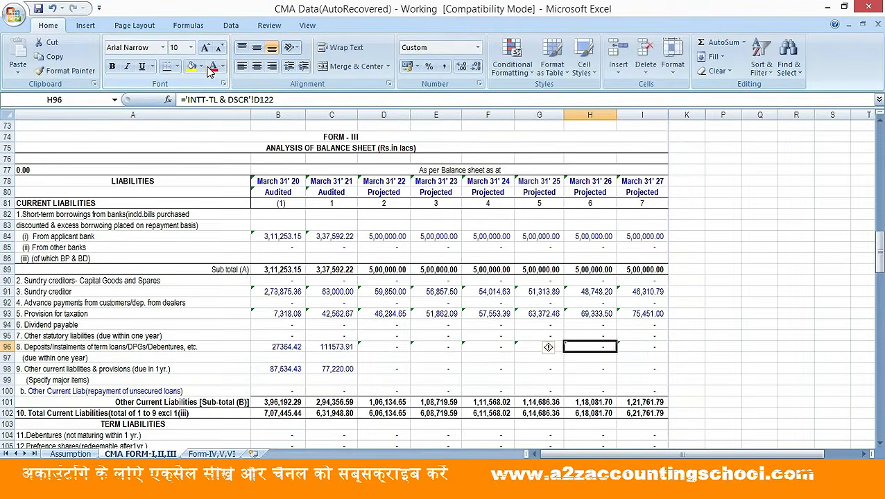
pyautogui.press('Tab')
pyautogui.press('F2')
pyautogui.press('Escape')
pyautogui.press('Left')
pyautogui.press('Left')
pyautogui.press('Left')
pyautogui.press('Left')
pyautogui.press('Left')
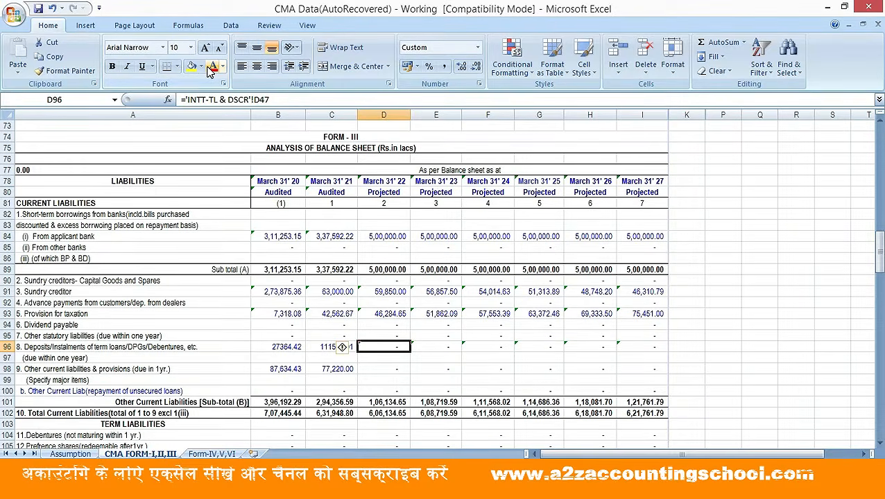
# Examine the March 2022 column from the instalments row down to total term liabilities in row 110, and return to D96
pyautogui.press('Down')
pyautogui.press('Down')
pyautogui.press('Down')
pyautogui.press('Down')
pyautogui.press('Down')
pyautogui.press('Down')
pyautogui.press('Down')
pyautogui.press('Down')
pyautogui.press('Down')
pyautogui.press('Down')
pyautogui.press('Down')
pyautogui.press('Down')
pyautogui.press('Down')
pyautogui.press('Down')
pyautogui.press('Up')
pyautogui.press('Up')
pyautogui.press('Up')
pyautogui.press('Up')
pyautogui.press('Up')
pyautogui.press('Up')
pyautogui.press('Up')
pyautogui.press('Up')
pyautogui.press('Up')
pyautogui.press('Up')
pyautogui.press('Up')
pyautogui.press('Up')
pyautogui.press('Up')
pyautogui.press('Up')
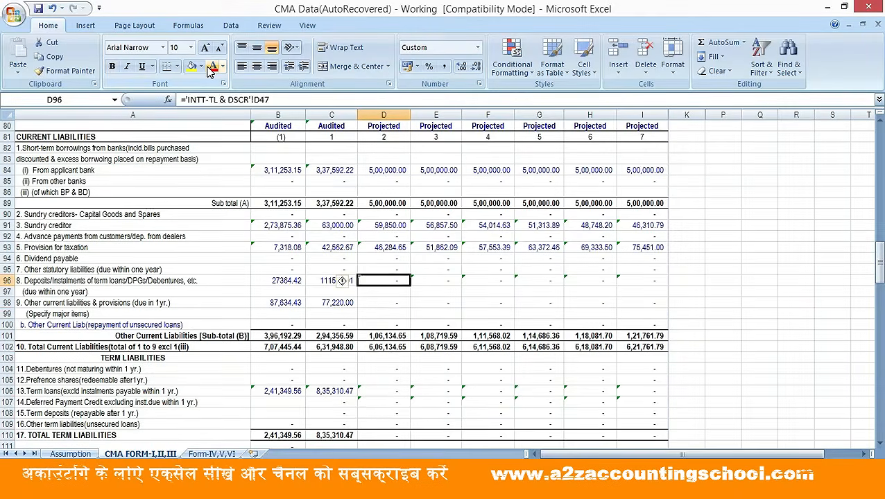
# Carry the March 2021 term loan instalments forward by linking D96 to C96 and E96 to D96
pyautogui.press('Left')
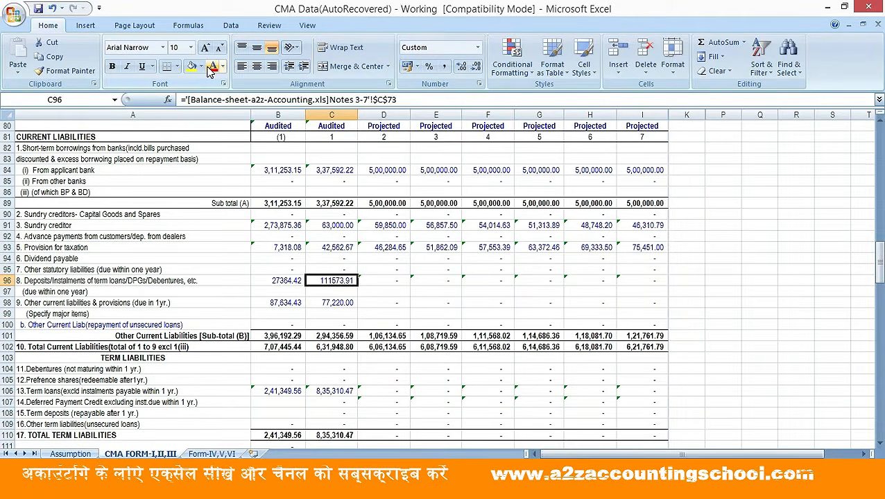
pyautogui.press('Right')
pyautogui.write('=')
pyautogui.press('Left')
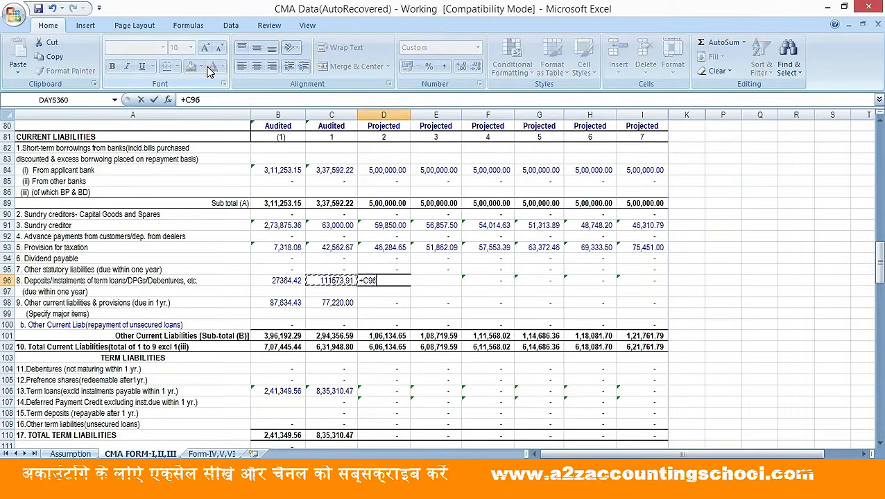
pyautogui.press('Return')
pyautogui.press('Up')
pyautogui.press('Right')
pyautogui.write('=')
pyautogui.press('Left')
pyautogui.press('Return')
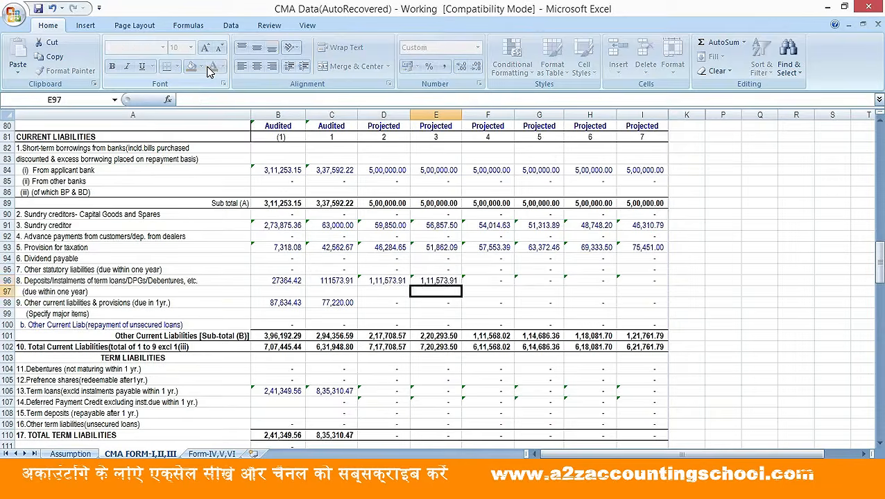
# Copy the E96 instalment formula across F96 to I96 for March 2024 to March 2027
pyautogui.press('Up')
pyautogui.hotkey('ctrl', 'c')
pyautogui.press('Right')
pyautogui.hotkey('shift', 'Right')
pyautogui.hotkey('shift', 'Right')
pyautogui.hotkey('shift', 'Right')
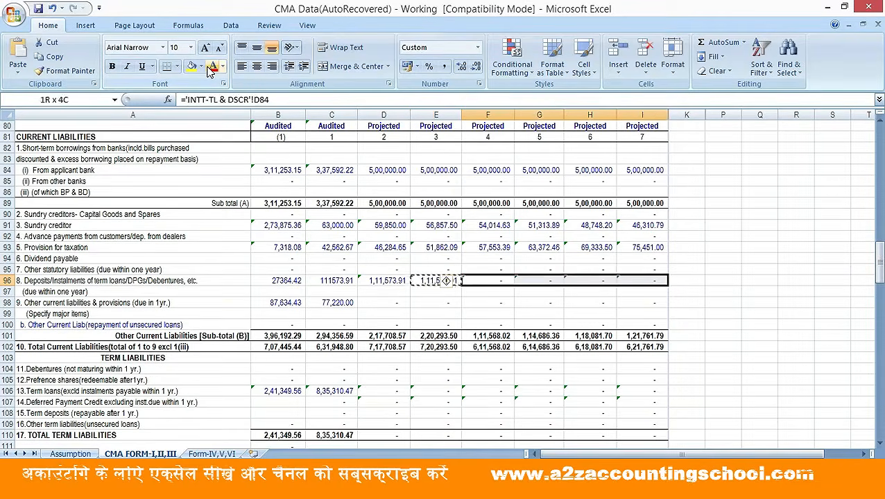
pyautogui.hotkey('ctrl', 'v')
pyautogui.press('Escape')
# Project the March 2022 other current liabilities and provisions in D98 as C98*105%
pyautogui.press('Down')
pyautogui.press('Down')
pyautogui.press('Down')
pyautogui.press('Left')
pyautogui.press('Left')
pyautogui.press('Left')
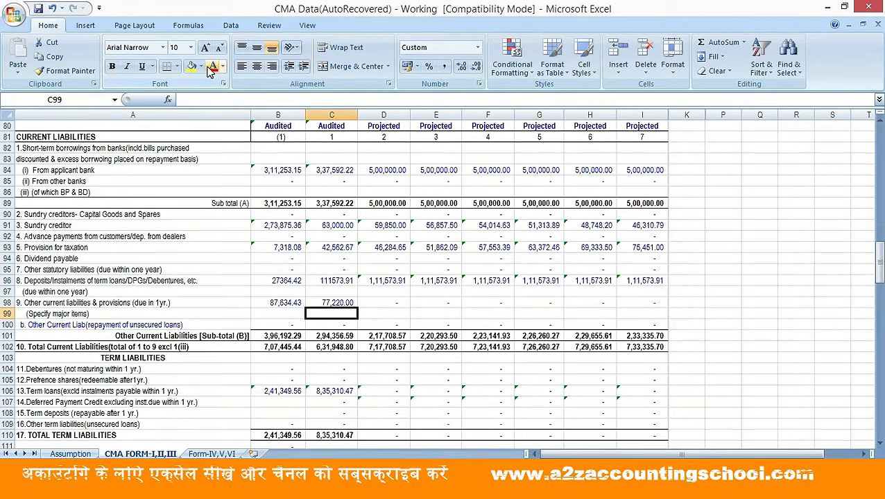
pyautogui.press('Up')
pyautogui.press('Right')
pyautogui.write('+')
pyautogui.press('Left')
pyautogui.write('/')
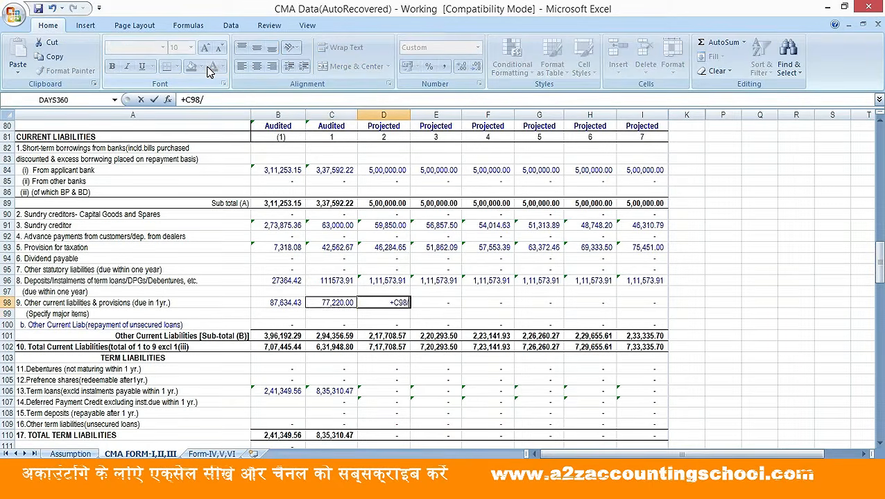
pyautogui.press('BackSpace')
pyautogui.write('*105%')
pyautogui.press('Return')
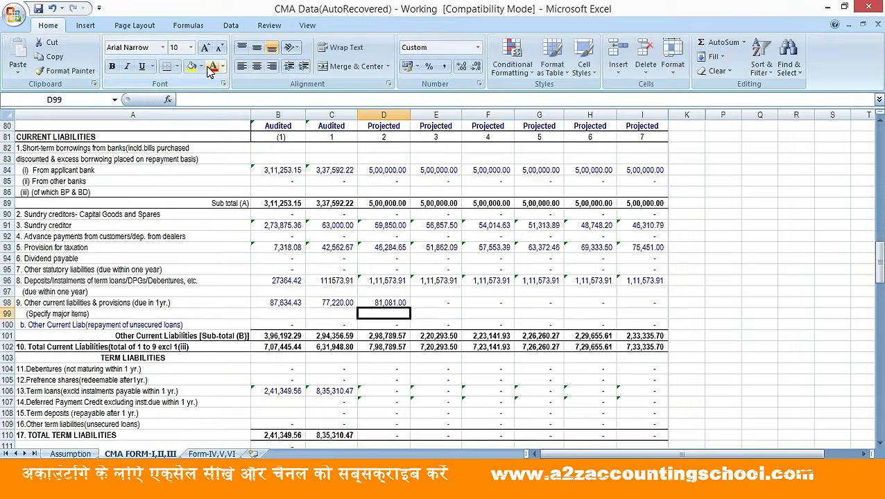
# Copy the 105% growth formula from D98 across E98 to I98 for March 2023 to March 2027
pyautogui.press('Up')
pyautogui.hotkey('ctrl', 'c')
pyautogui.press('Right')
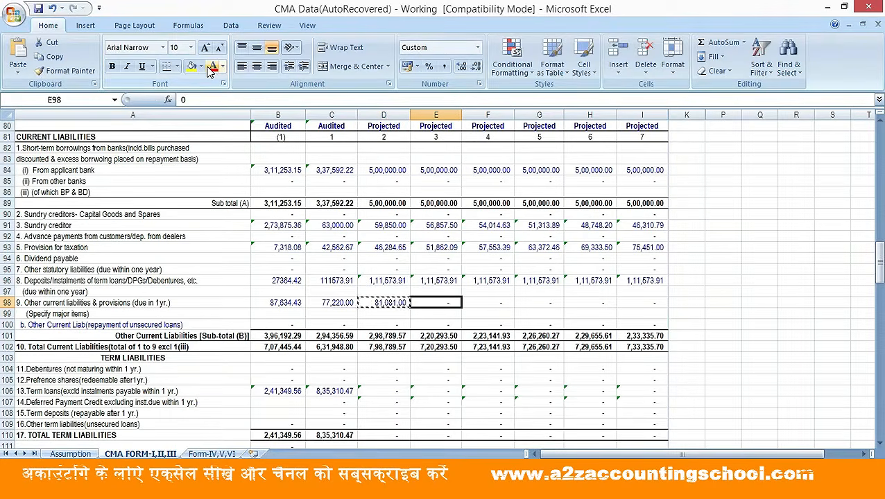
pyautogui.hotkey('shift', 'Right')
pyautogui.hotkey('shift', 'Right')
pyautogui.hotkey('shift', 'Right')
pyautogui.hotkey('shift', 'Right')
pyautogui.press('Return')
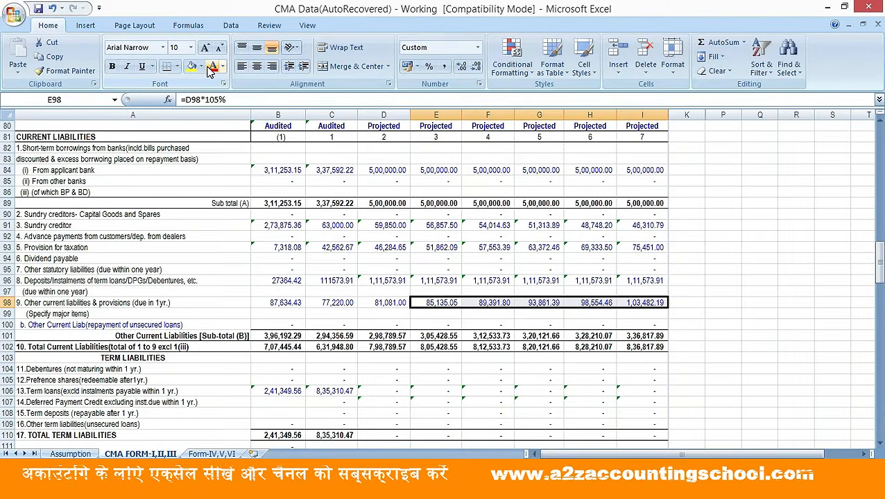
# Review the March 2022 current and term liabilities from row 99 down to share capital in D114
pyautogui.press('Left')
pyautogui.press('Down')
pyautogui.press('Down')
pyautogui.press('Down')
pyautogui.press('Down')
pyautogui.press('Down')
pyautogui.press('Down')
pyautogui.press('Down')
pyautogui.press('Down')
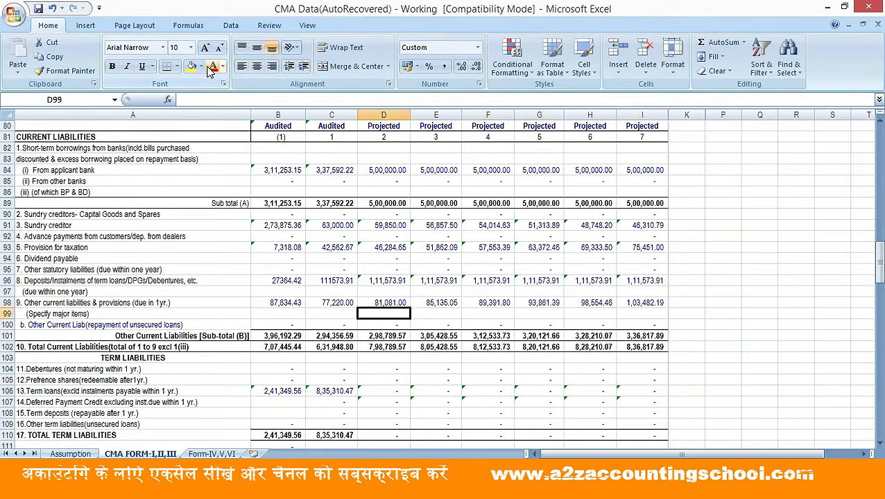
pyautogui.press('Down')
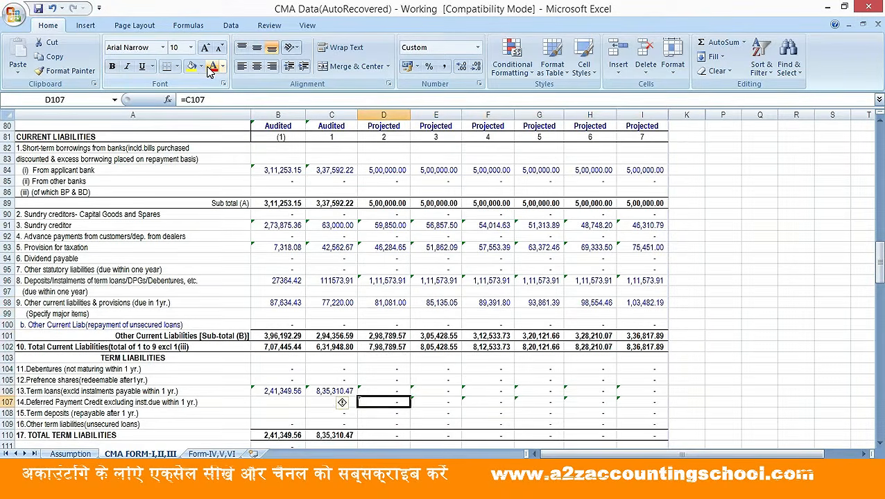
pyautogui.press('Down')
pyautogui.press('Down')
pyautogui.press('Down')
pyautogui.press('Down')
pyautogui.press('Down')
pyautogui.press('Down')
pyautogui.press('Down')
pyautogui.press('Down')
pyautogui.press('Down')
pyautogui.press('Down')
pyautogui.press('Down')
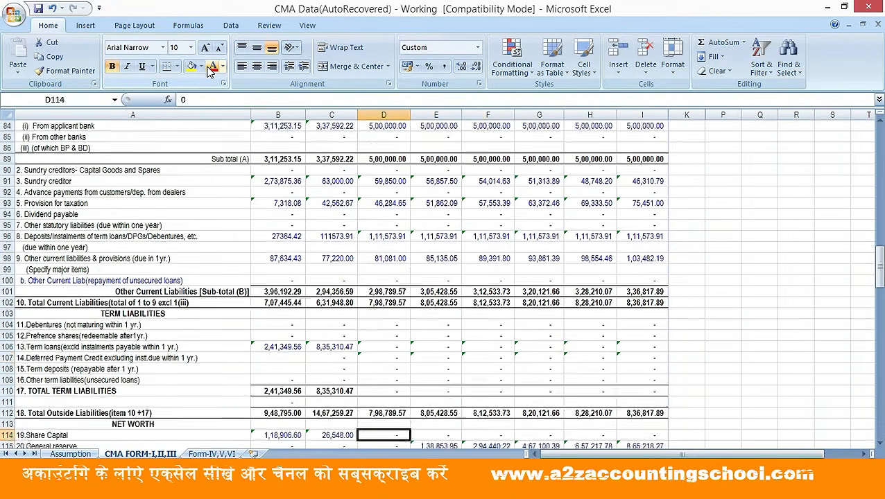
# Review the March 2022 liabilities in column D from share capital back up through the current liabilities
pyautogui.press('Up')
pyautogui.press('Up')
pyautogui.press('Up')
pyautogui.press('Up')
pyautogui.press('Up')
pyautogui.press('Up')
pyautogui.press('Up')
pyautogui.press('Up')
pyautogui.press('Up')
pyautogui.press('Up')
pyautogui.press('Up')
pyautogui.press('Up')
pyautogui.press('Up')
pyautogui.press('Up')
pyautogui.press('Up')
pyautogui.press('Up')
pyautogui.press('Up')
pyautogui.press('Up')
pyautogui.press('Up')
pyautogui.press('Up')
# Project the March 2022 term loan balance in D106 as C106-D96, deducting the year's instalment
pyautogui.press('Down')
pyautogui.press('Down')
pyautogui.press('Down')
pyautogui.press('Down')
pyautogui.press('Down')
pyautogui.press('Down')
pyautogui.press('Down')
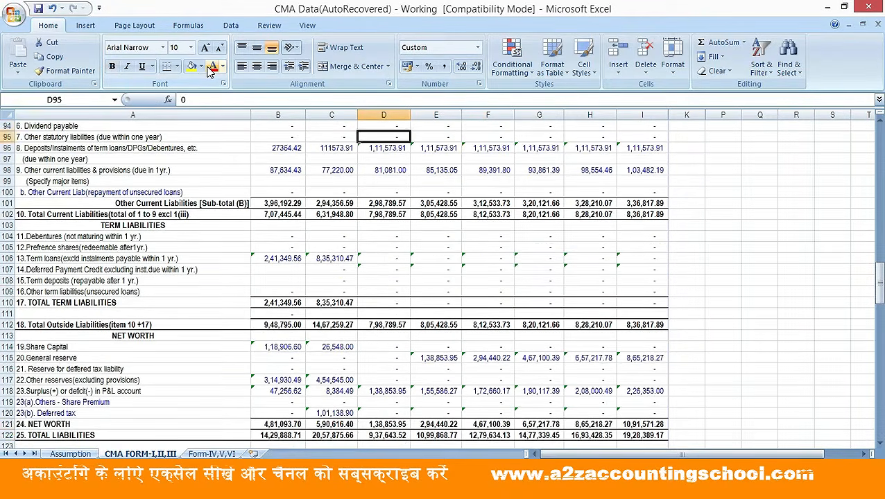
pyautogui.press('Down')
pyautogui.press('Down')
pyautogui.press('Down')
pyautogui.press('Down')
pyautogui.press('Down')
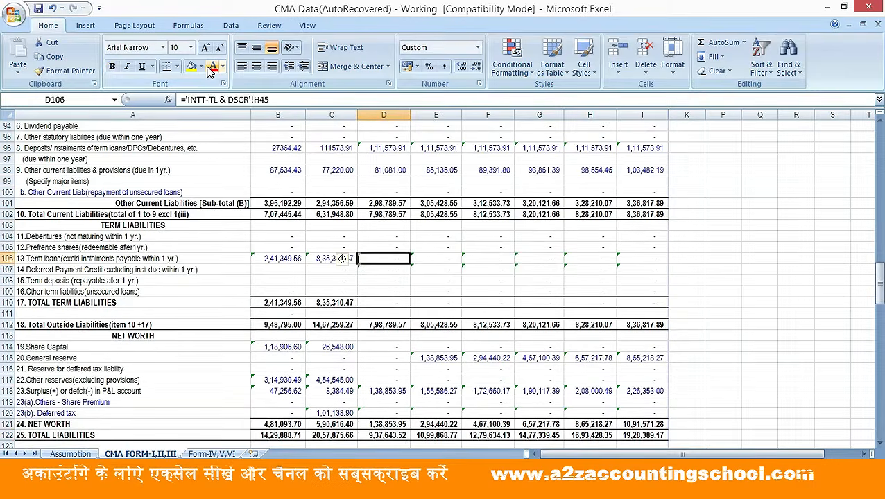
pyautogui.write('+')
pyautogui.press('Left')
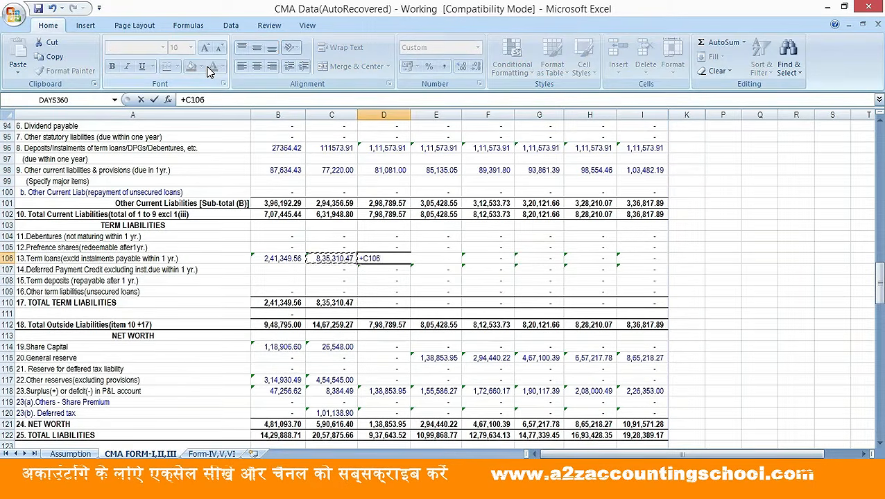
pyautogui.write('-')
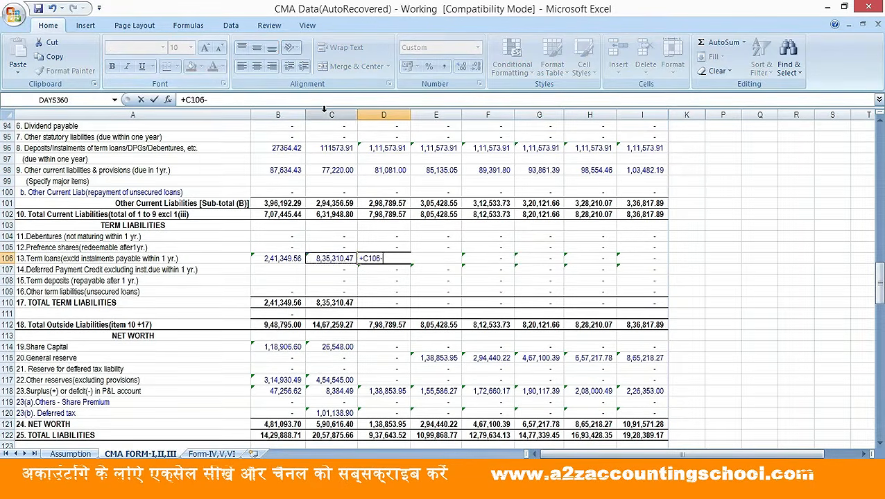
pyautogui.click(378, 146)
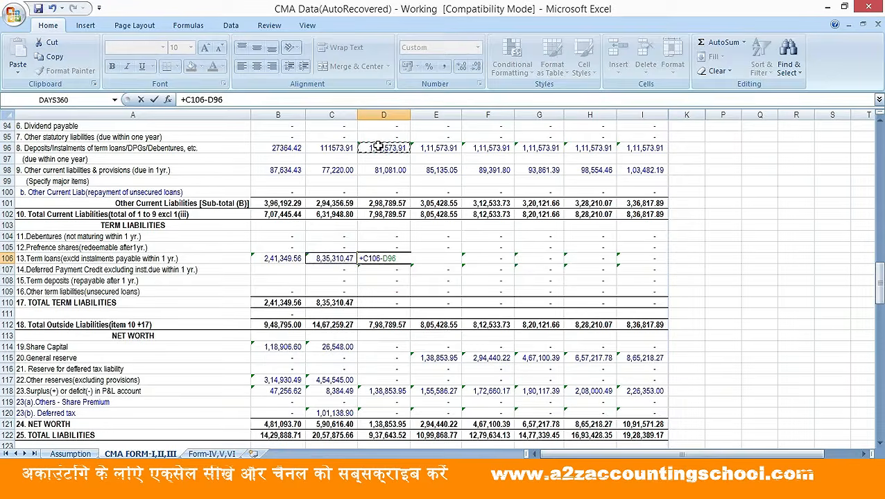
pyautogui.press('Tab')
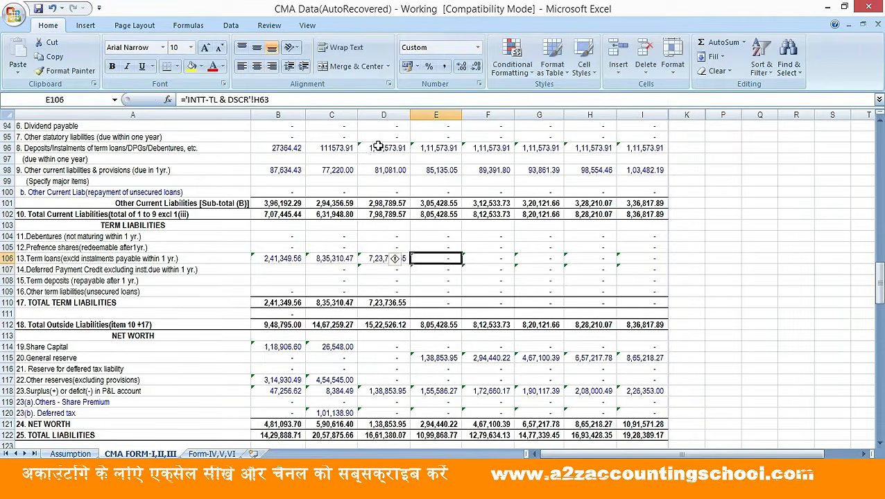
# Calculate the March 2023 term loan balance in E106 as D106-E96
pyautogui.write('+')
pyautogui.press('Left')
pyautogui.write('-')
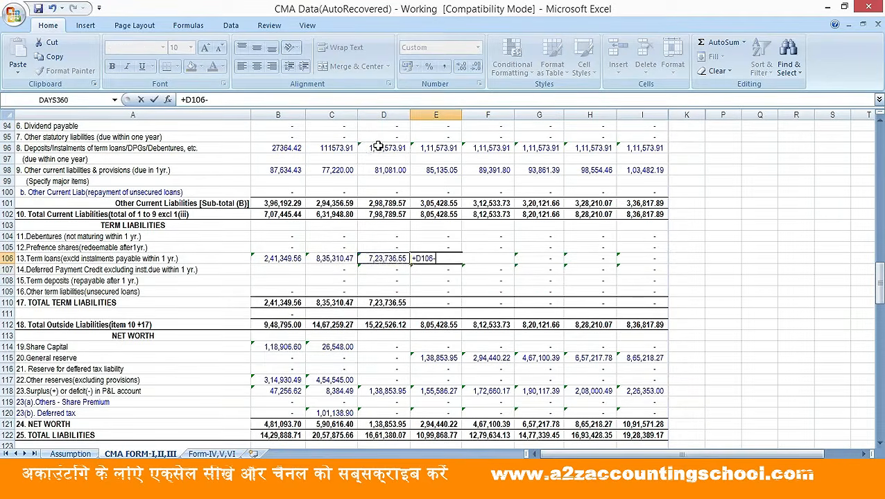
pyautogui.click(432, 150)
pyautogui.press('Return')
# Copy the E106 term loan formula across F106 to H106 for March 2024 to March 2026
pyautogui.press('Up')
pyautogui.hotkey('ctrl', 'c')
pyautogui.press('Right')
pyautogui.hotkey('shift', 'Right')
pyautogui.hotkey('shift', 'Right')
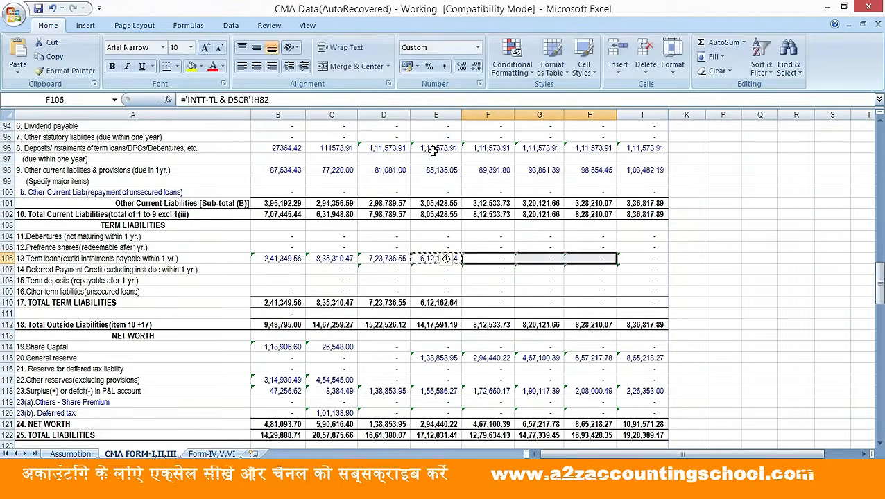
pyautogui.hotkey('ctrl', 'v')
# Check the cell references of the copied term loan formulas in F106, G106 and H106
pyautogui.hotkey('shift', 'Left')
pyautogui.hotkey('shift', 'Left')
pyautogui.press('F2')
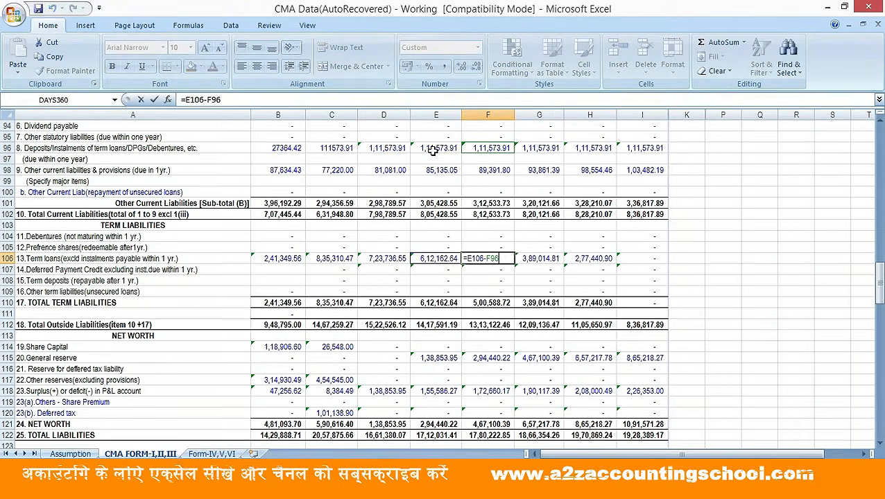
pyautogui.press('Tab')
pyautogui.press('F2')
pyautogui.press('Tab')
pyautogui.press('F2')
pyautogui.press('Escape')
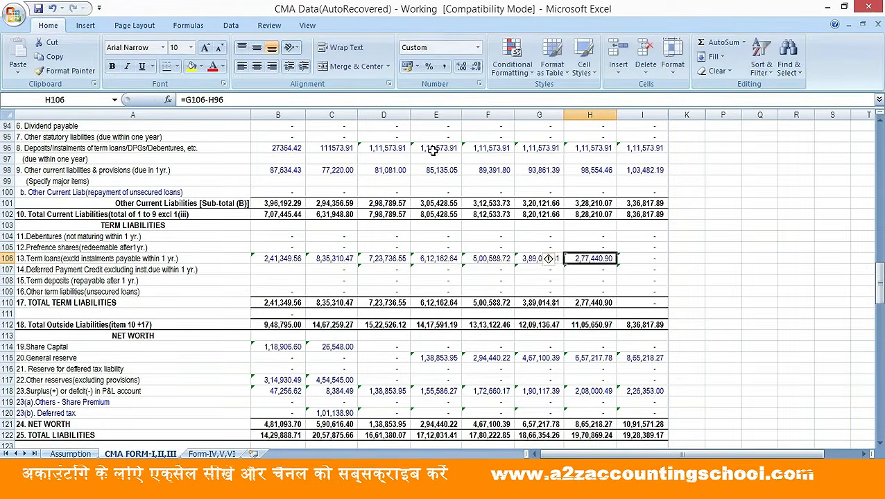
# Copy the term loan formula from H106 into I106 for March 2027
pyautogui.hotkey('ctrl', 'c')
pyautogui.press('Tab')
pyautogui.press('Return')
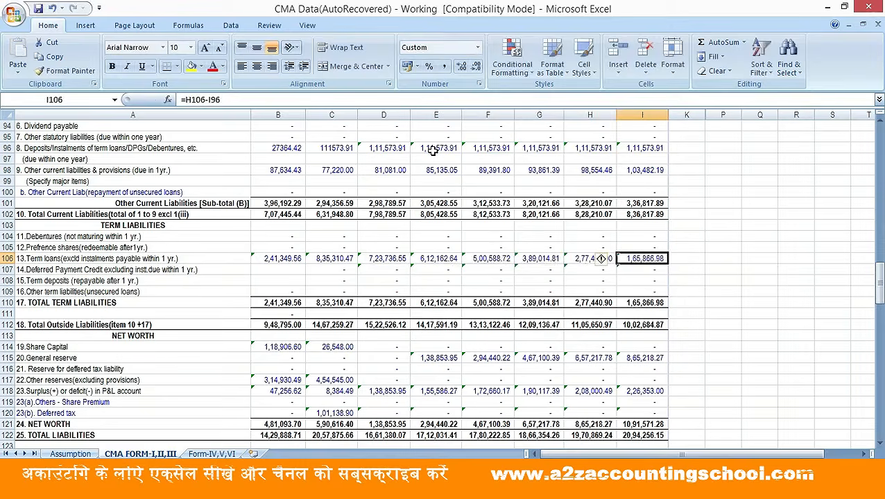
# Compare the term loan row with the audited C106 balance and the instalments above, and inspect the F106 formula
pyautogui.press('Left')
pyautogui.press('Left')
pyautogui.press('Left')
pyautogui.press('Left')
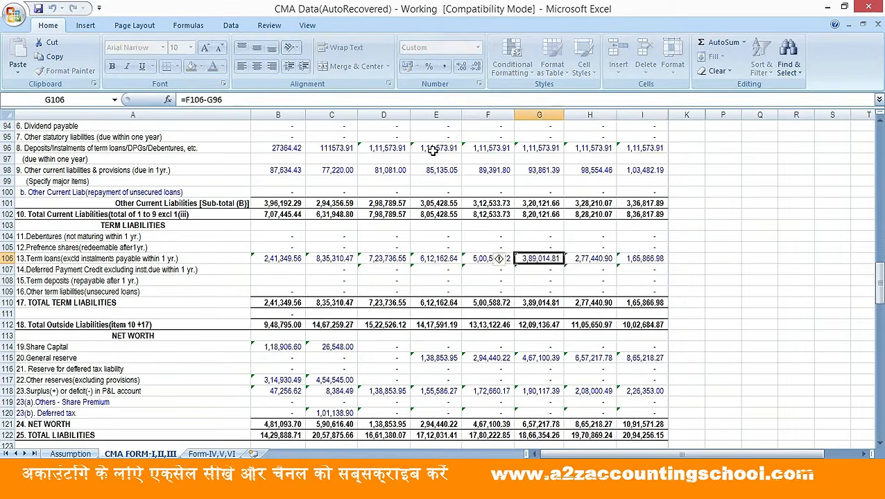
pyautogui.press('Left')
pyautogui.press('Left')
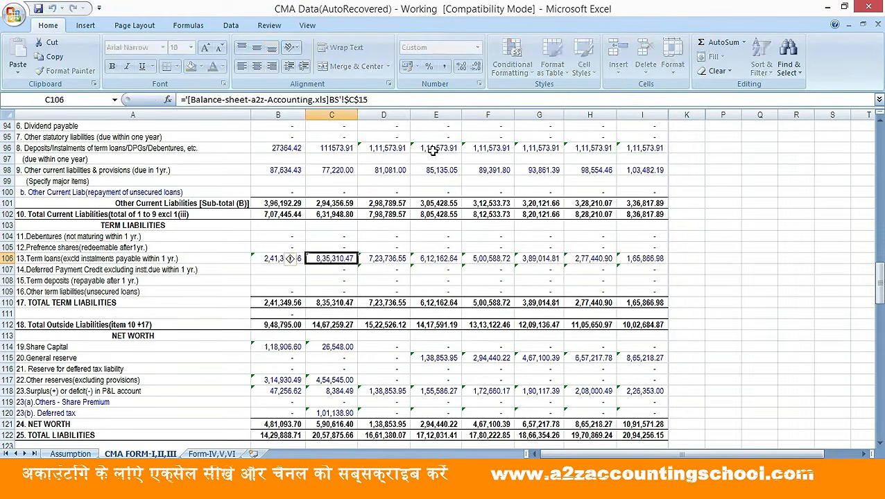
pyautogui.press('Up')
pyautogui.press('Up')
pyautogui.press('Up')
pyautogui.press('Up')
pyautogui.press('Up')
pyautogui.press('Up')
pyautogui.press('Up')
pyautogui.press('Up')
pyautogui.press('Up')
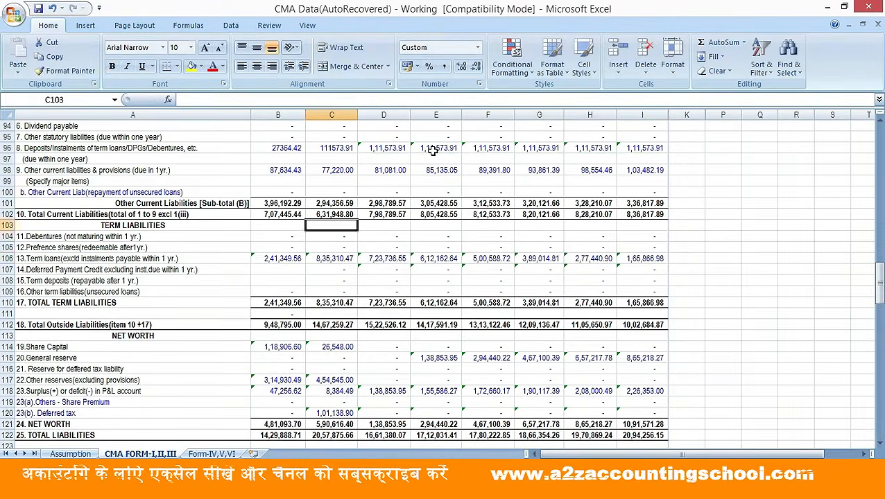
pyautogui.press('Down')
pyautogui.press('Down')
pyautogui.press('Down')
pyautogui.press('Down')
pyautogui.press('Down')
pyautogui.press('Down')
pyautogui.press('Down')
pyautogui.press('Down')
pyautogui.press('Down')
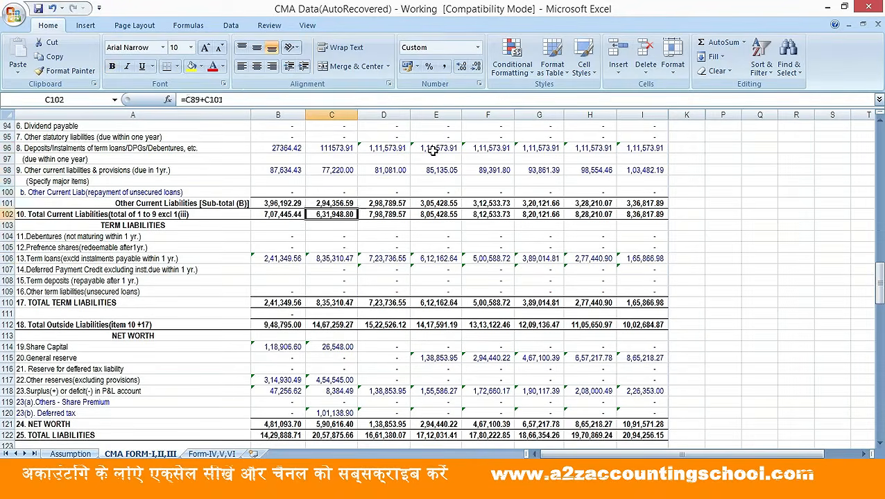
pyautogui.press('Right')
pyautogui.press('Right')
pyautogui.press('Right')
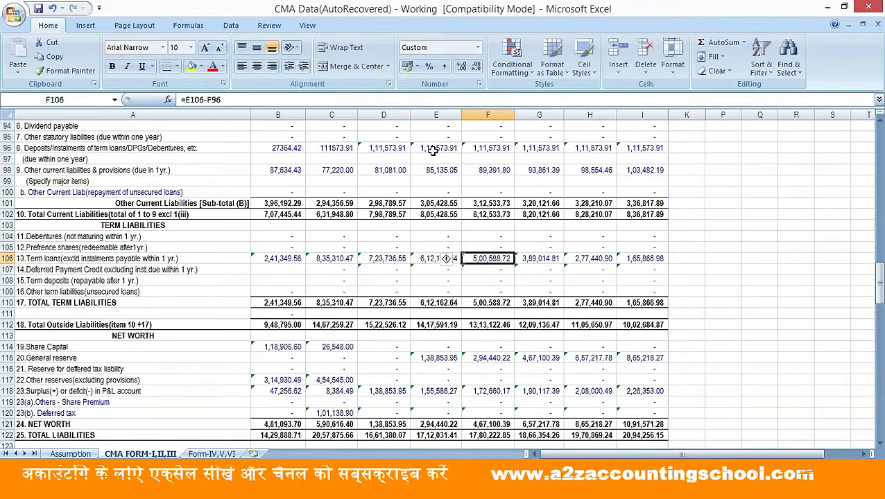
pyautogui.press('F2')
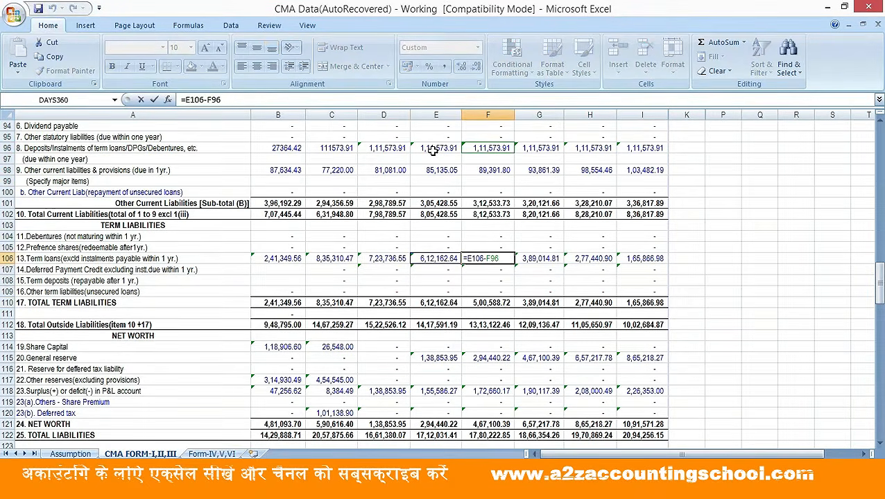
pyautogui.press('Return')
# Carry the audited share capital forward to March 2022 by setting D114 to +C114
pyautogui.press('Down')
pyautogui.press('Down')
pyautogui.press('Down')
pyautogui.press('Down')
pyautogui.press('Down')
pyautogui.press('Down')
pyautogui.press('Down')
pyautogui.press('Down')
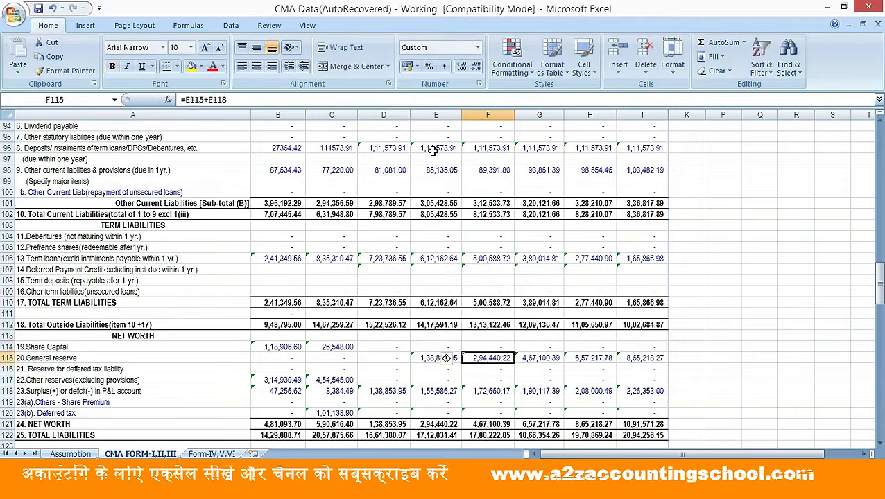
pyautogui.press('Left')
pyautogui.press('Left')
pyautogui.press('Up')
pyautogui.write('+')
pyautogui.press('Left')
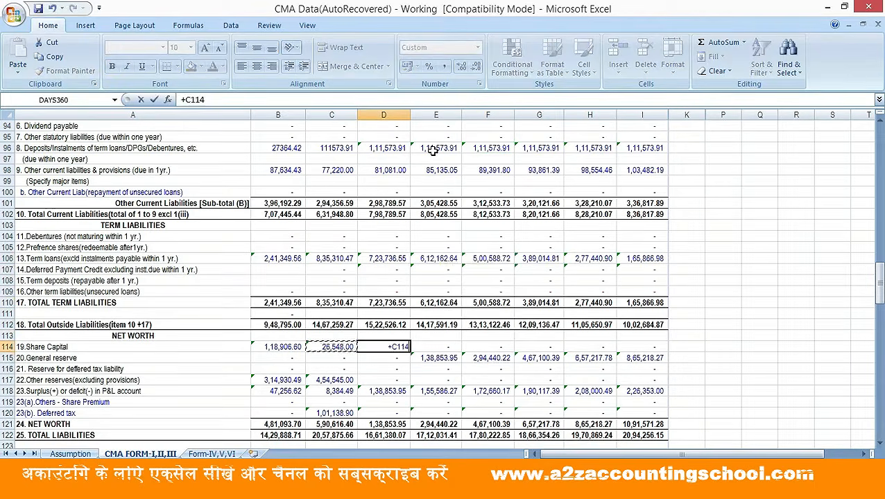
pyautogui.hotkey('ctrl', 'Return')
# Copy the D114 share capital formula across E114 to I114 for March 2023 to March 2027
pyautogui.hotkey('ctrl', 'c')
pyautogui.press('Right')
pyautogui.hotkey('shift', 'Right')
pyautogui.hotkey('shift', 'Right')
pyautogui.hotkey('shift', 'Right')
pyautogui.hotkey('shift', 'Right')
pyautogui.press('Return')
pyautogui.press('Left')
pyautogui.press('Down')
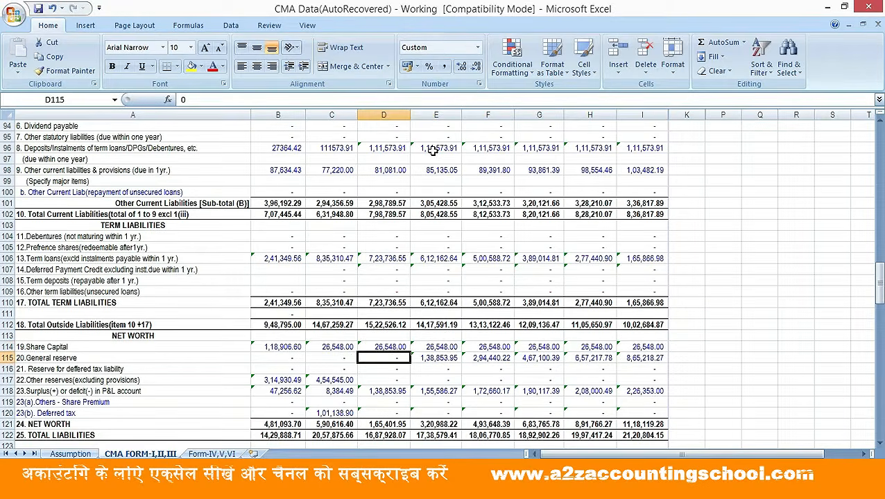
# Inspect the general reserve formulas in row 115, starting from March 2023 in E115
pyautogui.press('Right')
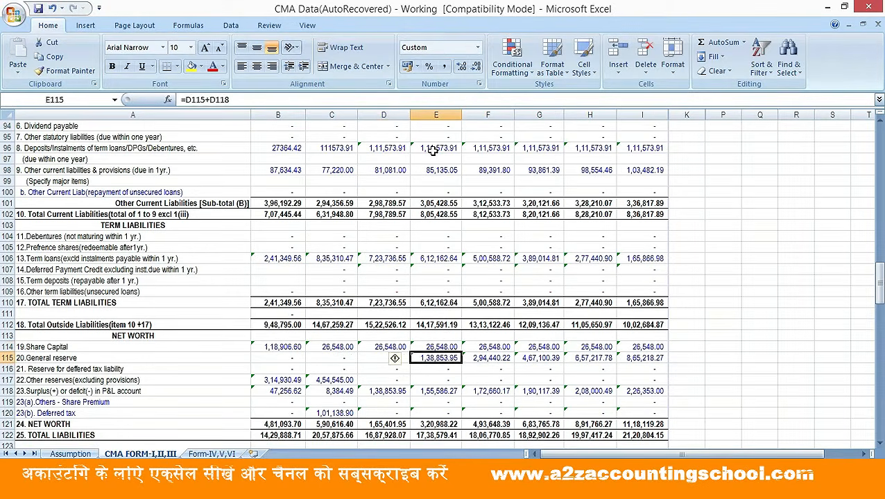
pyautogui.press('F2')
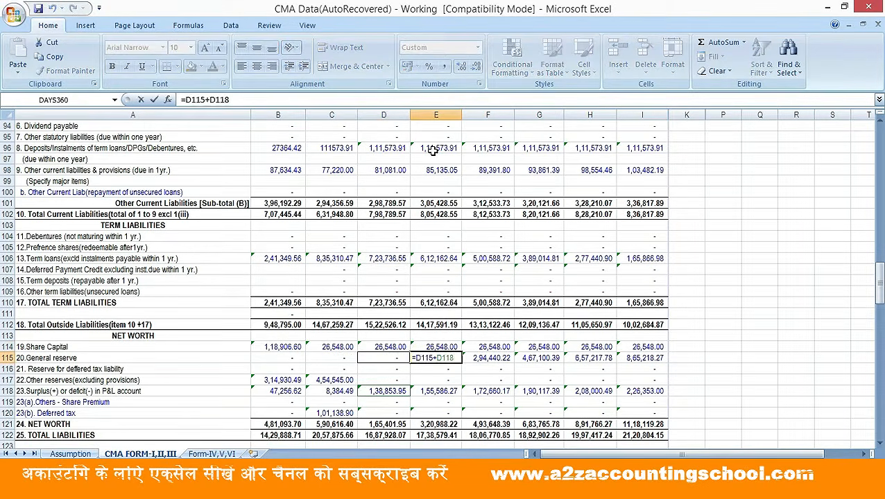
pyautogui.press('Return')
pyautogui.press('Right')
pyautogui.press('F2')
pyautogui.press('Return')
pyautogui.press('Right')
pyautogui.press('F2')
pyautogui.press('Return')
pyautogui.press('Right')
# Examine which profit cells feed the P&L surplus formulas in row 118, across the years to I118
pyautogui.press('Left')
pyautogui.press('Left')
pyautogui.press('Left')
pyautogui.press('Left')
pyautogui.press('Left')
pyautogui.press('Left')
pyautogui.press('Left')
pyautogui.press('Left')
pyautogui.press('Down')
pyautogui.press('Down')
pyautogui.press('Right')
pyautogui.press('Down')
pyautogui.write('=B64')
pyautogui.press('Tab')
pyautogui.press('Right')
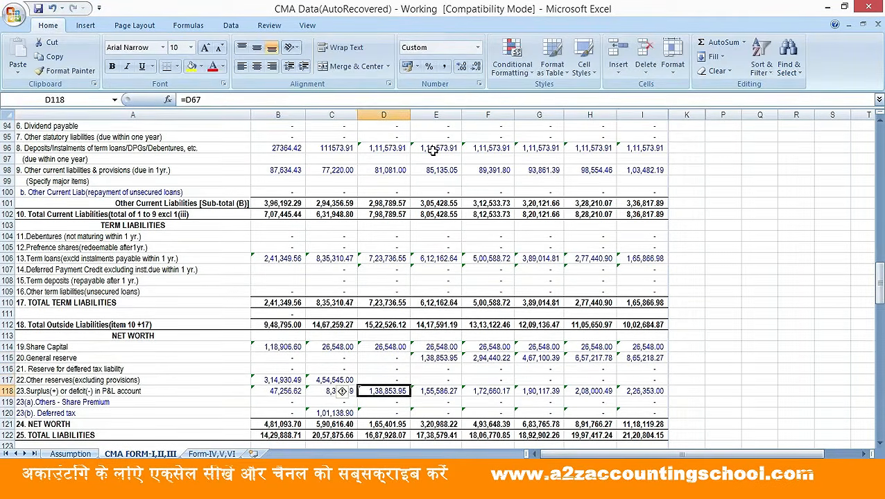
pyautogui.press('F2')
pyautogui.press('Tab')
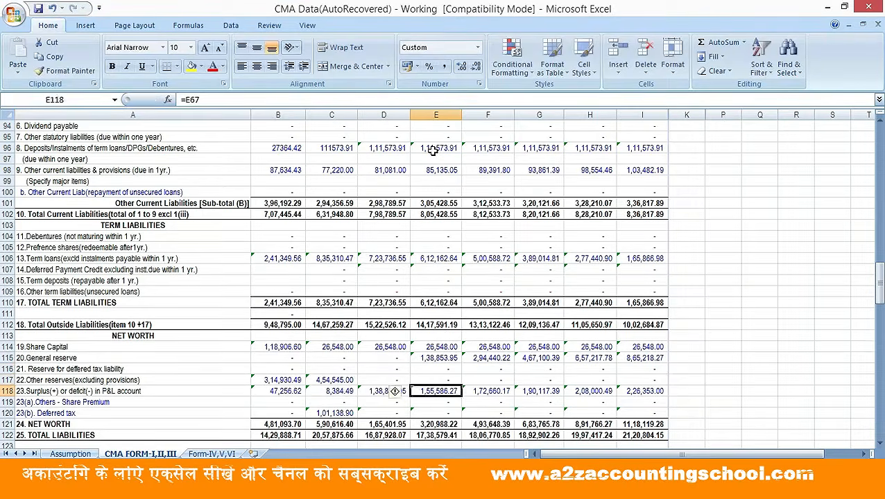
pyautogui.press('Right')
pyautogui.press('F2')
pyautogui.press('Tab')
pyautogui.press('Right')
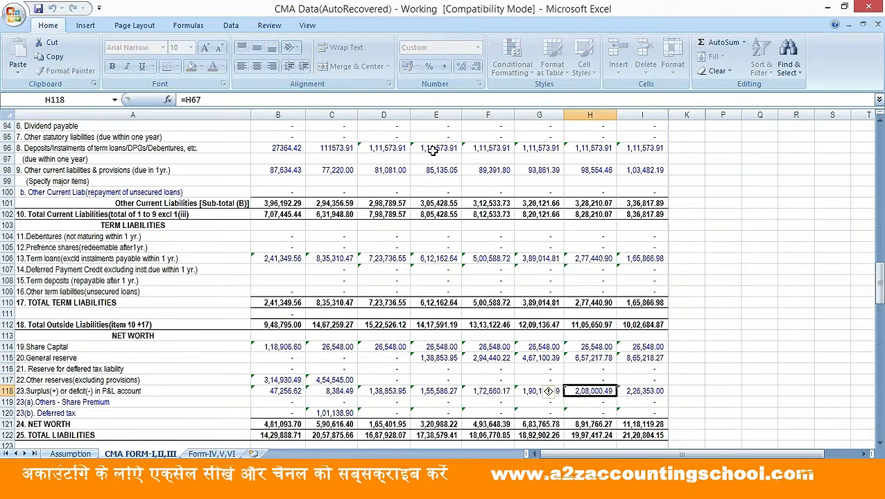
pyautogui.press('Right')
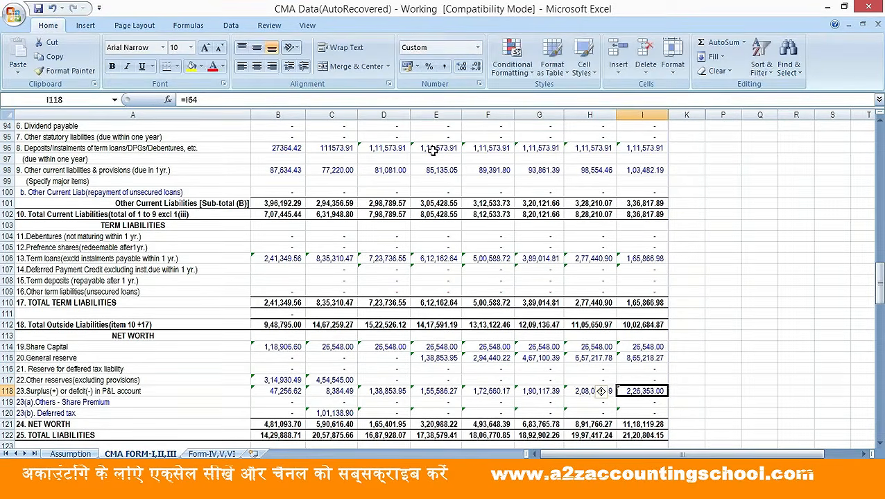
# Look back over the net worth rows from I118 to the March 2022 general reserve in D115
pyautogui.press('Up')
pyautogui.press('Up')
pyautogui.press('Up')
pyautogui.press('Up')
pyautogui.press('Up')
pyautogui.press('Up')
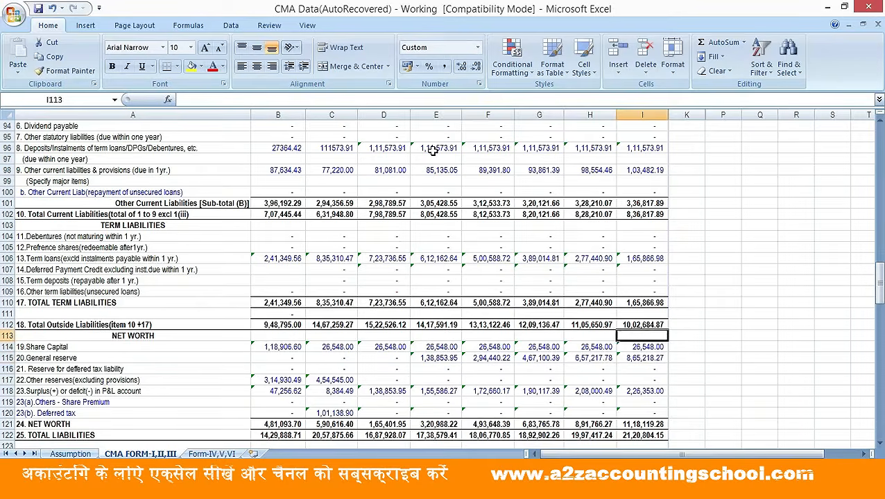
pyautogui.press('Left')
pyautogui.press('Left')
pyautogui.press('Left')
pyautogui.press('Left')
pyautogui.press('Down')
pyautogui.press('Down')
pyautogui.press('Down')
pyautogui.press('Left')
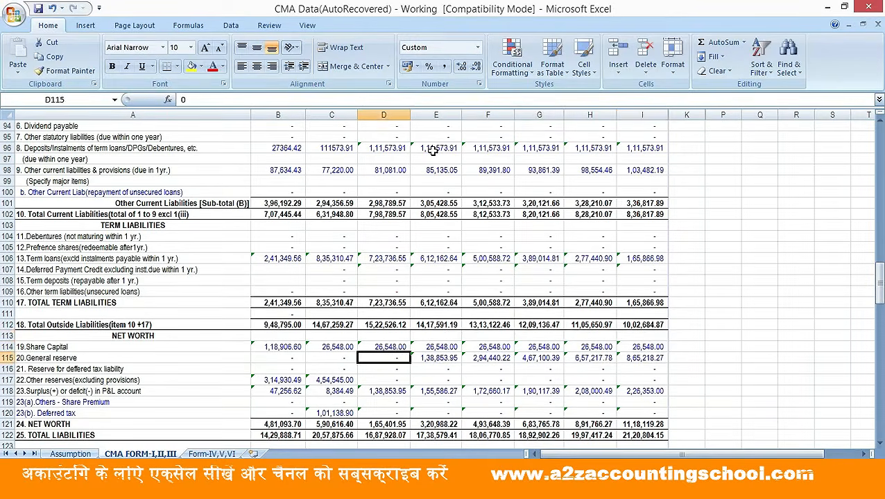
# Review the other reserves source in B117, the net worth totals in row 121 and the deferred tax formula in D120
pyautogui.press('Left')
pyautogui.press('Left')
pyautogui.press('Down')
pyautogui.press('Down')
pyautogui.press('Down')
pyautogui.press('Down')
pyautogui.press('Down')
pyautogui.press('Down')
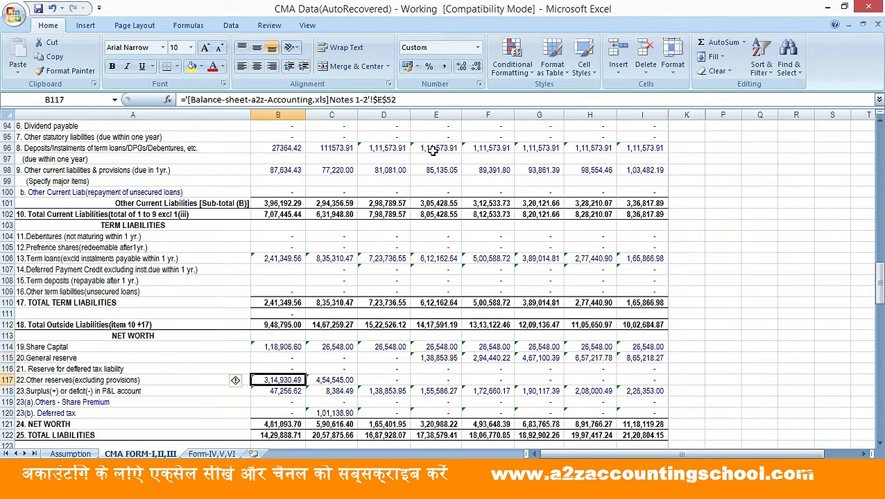
pyautogui.hotkey('alt', '=')
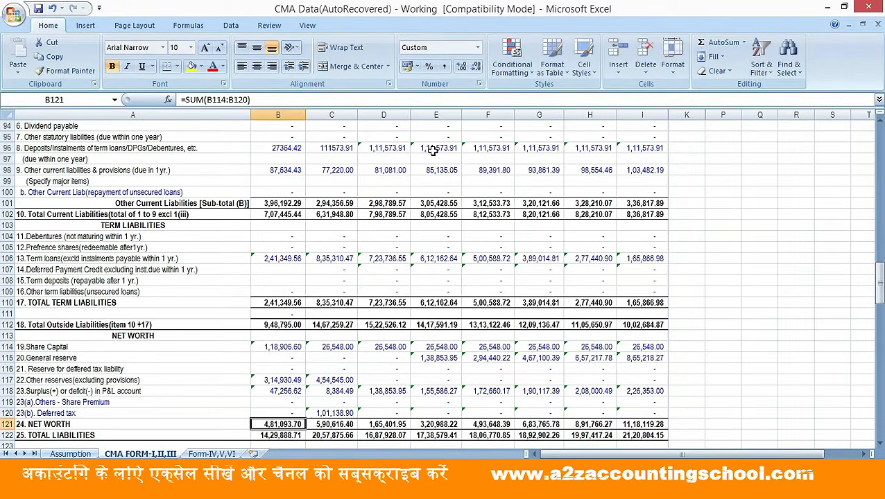
pyautogui.press('Tab')
pyautogui.hotkey('alt', '=')
pyautogui.press('Tab')
pyautogui.hotkey('alt', '=')
pyautogui.press('Escape')
pyautogui.press('Up')
pyautogui.press('Up')
pyautogui.press('Up')
pyautogui.press('Up')
pyautogui.press('Up')
pyautogui.press('Up')
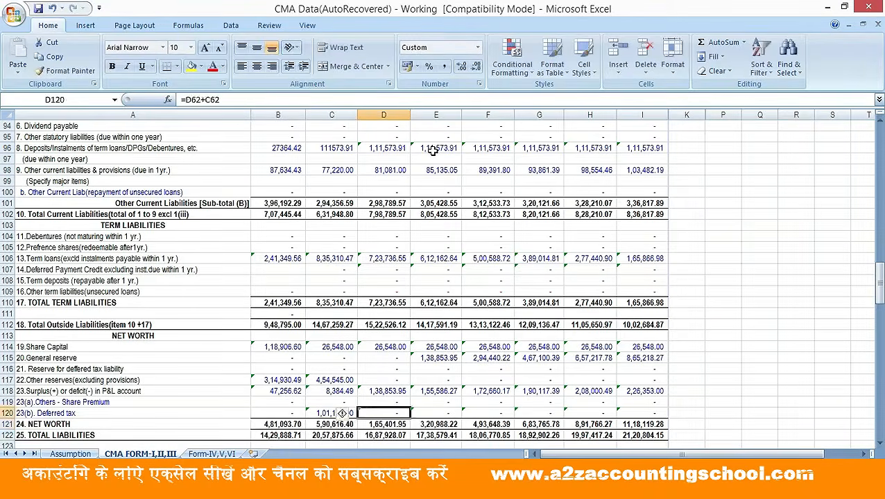
pyautogui.press('Left')
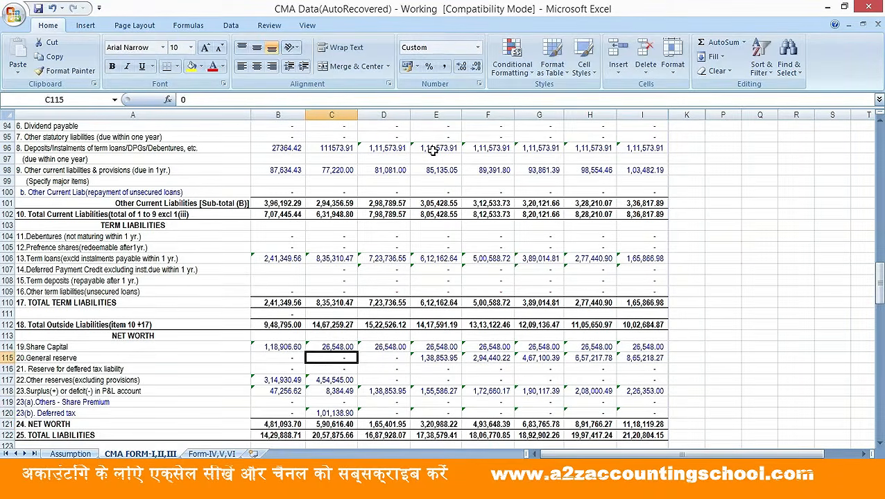
# Set the March 2023 general reserve in E115 to 0 and copy it across F115 to I115
pyautogui.press('Right')
pyautogui.press('Right')
pyautogui.write('0')
pyautogui.press('Return')
pyautogui.press('Up')
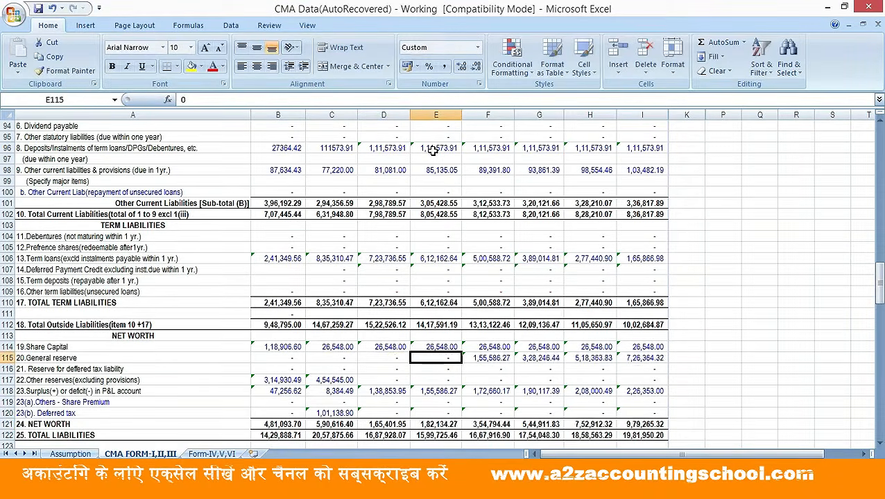
pyautogui.hotkey('ctrl', 'c')
pyautogui.press('Right')
pyautogui.hotkey('shift', 'Right')
pyautogui.hotkey('shift', 'Right')
pyautogui.hotkey('shift', 'Right')
pyautogui.hotkey('ctrl', 'v')
# Examine the audited other reserves and P&L surplus figures for March 2020 and March 2021 in B117:C118
pyautogui.press('Left')
pyautogui.press('Left')
pyautogui.press('Left')
pyautogui.press('Left')
pyautogui.press('Left')
pyautogui.press('Down')
pyautogui.press('Down')
pyautogui.press('Right')
pyautogui.press('Right')
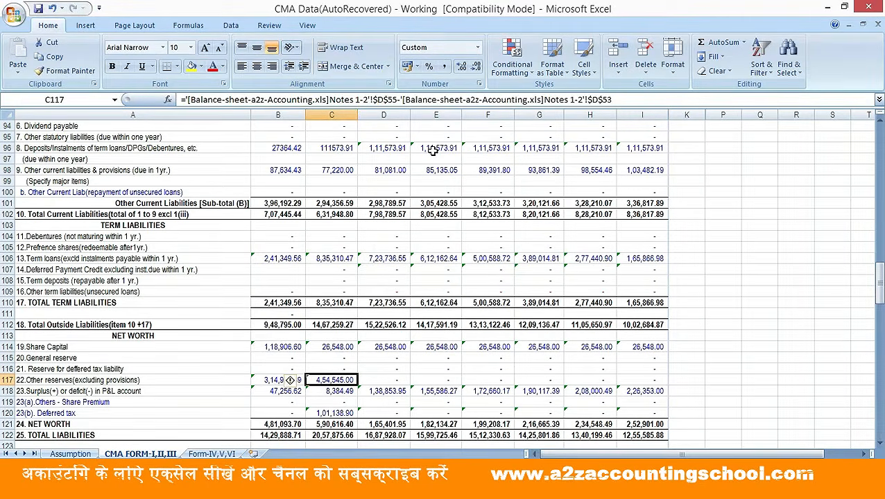
pyautogui.press('Down')
pyautogui.press('Up')
pyautogui.press('Left')
pyautogui.hotkey('shift', 'Down')
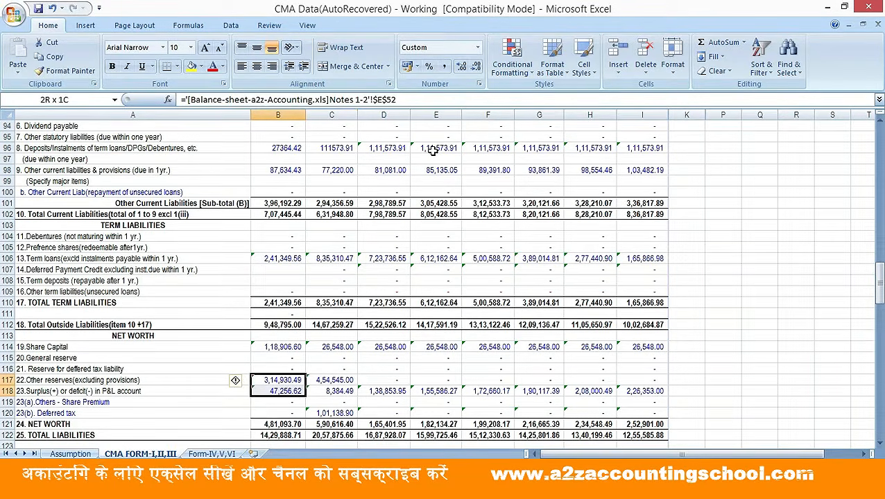
# Calculate the March 2022 other reserves in D117 as the previous year's reserves plus surplus, C117+C118
pyautogui.press('Right')
pyautogui.press('Right')
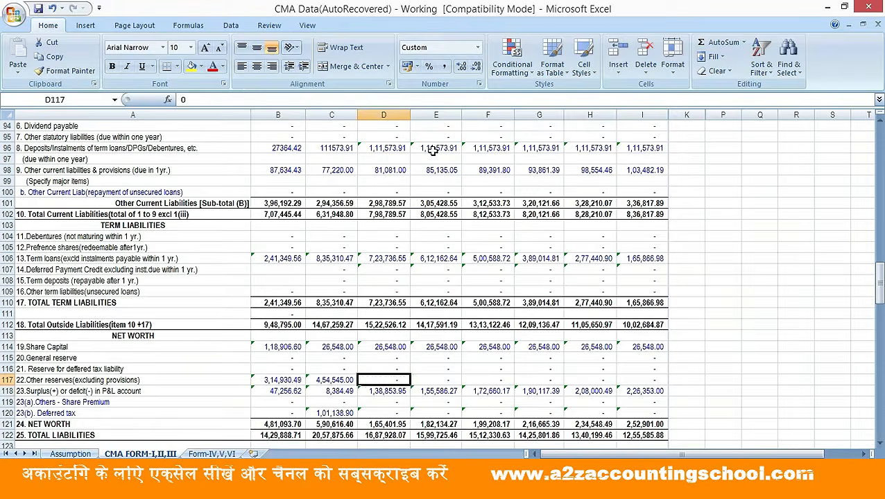
pyautogui.write('+')
pyautogui.press('Left')
pyautogui.write('+')
pyautogui.press('Left')
pyautogui.press('Down')
pyautogui.press('Return')
pyautogui.press('Up')
# Calculate the March 2023 other reserves in E117 as D117+D118
pyautogui.press('Right')
pyautogui.write('+')
pyautogui.press('Left')
pyautogui.write('+')
pyautogui.press('Left')
pyautogui.press('Down')
pyautogui.press('Return')
# Copy the E117 other reserves formula across F117 to I117 for March 2024 to March 2027
pyautogui.press('Up')
pyautogui.hotkey('ctrl', 'c')
pyautogui.press('Right')
pyautogui.hotkey('shift', 'Right')
pyautogui.hotkey('shift', 'Right')
pyautogui.hotkey('shift', 'Right')
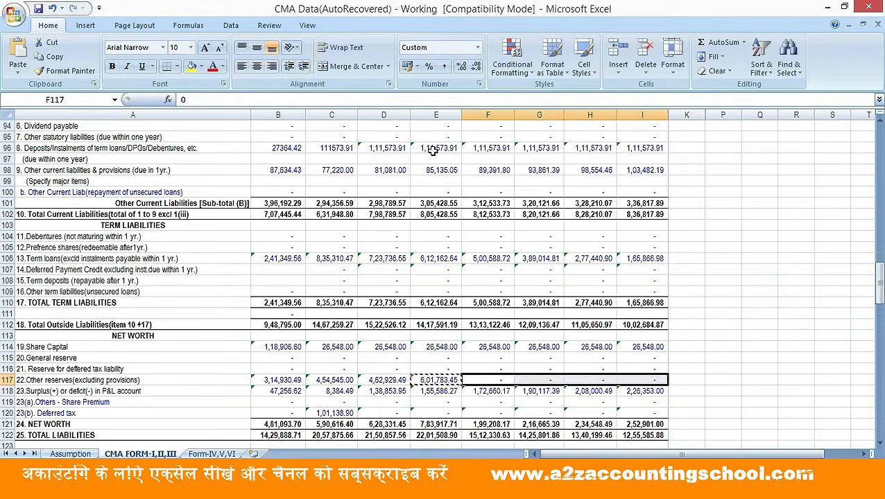
pyautogui.hotkey('ctrl', 'v')
# Look over the other reserves row from March 2024 back to B117, comparing the audited reserves with the surplus in C118
pyautogui.press('Right')
pyautogui.press('Left')
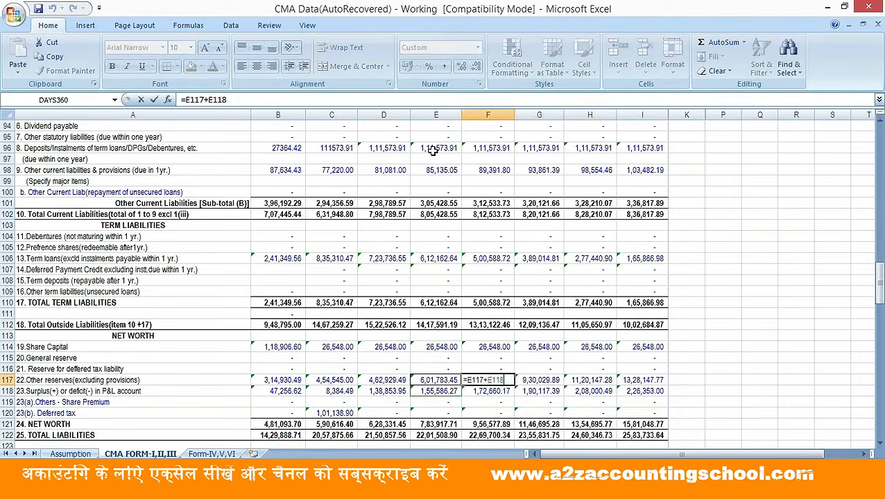
pyautogui.press('Right')
pyautogui.press('Right')
pyautogui.press('Right')
pyautogui.press('Left')
pyautogui.press('Left')
pyautogui.press('Left')
pyautogui.press('Left')
pyautogui.press('Left')
pyautogui.press('Left')
pyautogui.press('Left')
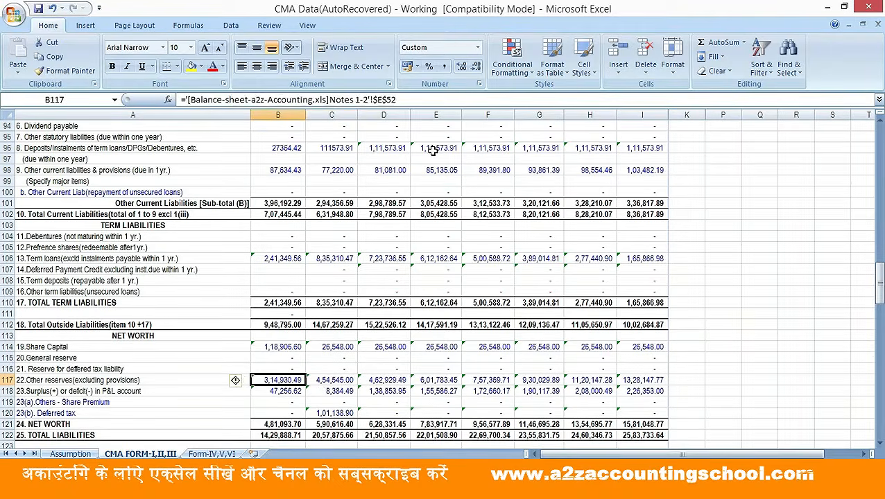
pyautogui.press('Down')
pyautogui.press('Right')
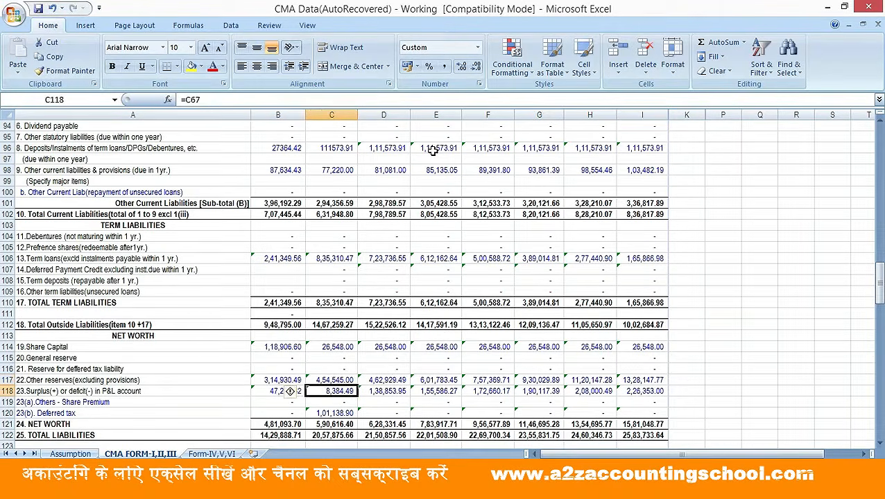
pyautogui.press('Up')
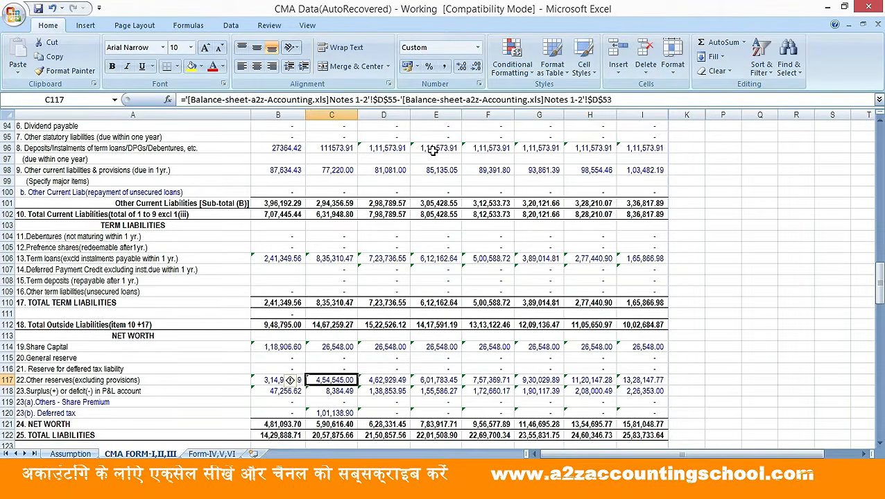
pyautogui.press('Right')
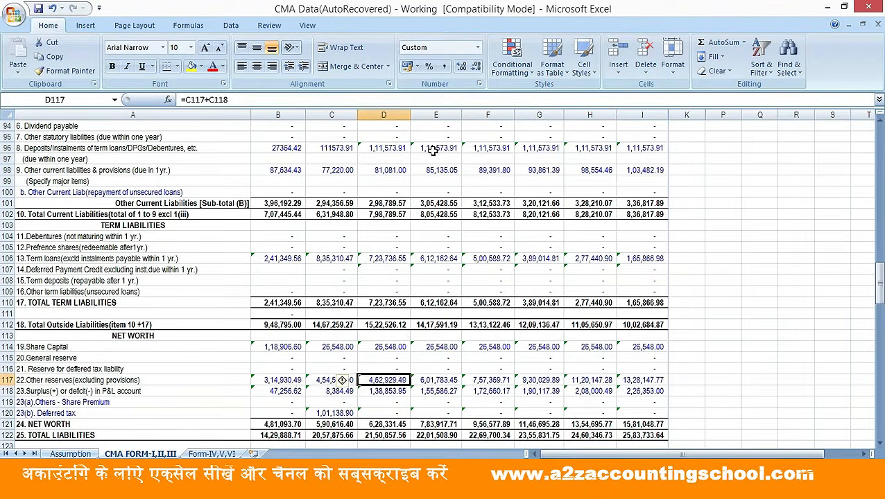
# Check which cells each other reserves formula adds, year by year from E117 to I117
pyautogui.press('Right')
pyautogui.press('F2')
pyautogui.press('Escape')
pyautogui.press('Right')
pyautogui.press('F2')
pyautogui.press('Escape')
pyautogui.press('Right')
pyautogui.press('F2')
pyautogui.press('Escape')
pyautogui.press('Right')
pyautogui.press('F2')
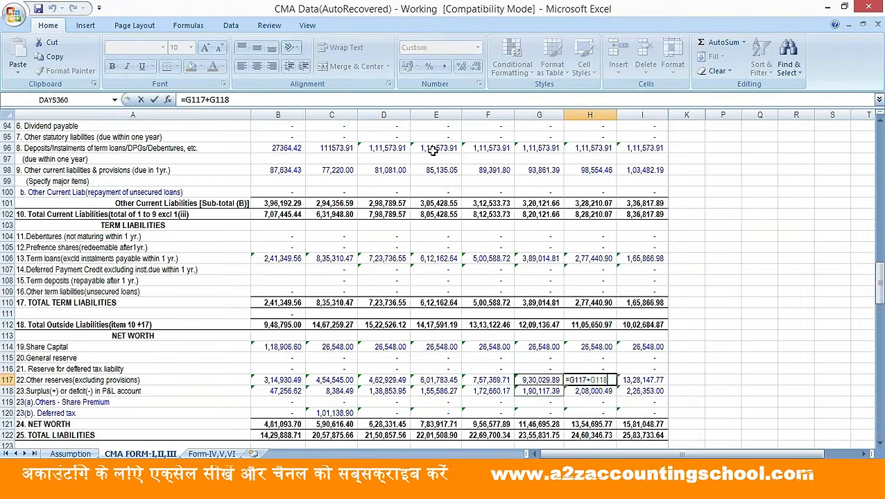
pyautogui.press('Escape')
pyautogui.press('Right')
pyautogui.press('Down')
pyautogui.press('Up')
pyautogui.press('F2')
pyautogui.press('Escape')
# Link the March 2022 deferred tax in D120 to the March 2021 amount in C120
pyautogui.press('Down')
pyautogui.press('Down')
pyautogui.press('Down')
pyautogui.press('Down')
pyautogui.press('Down')
pyautogui.press('Left')
pyautogui.press('Left')
pyautogui.press('Left')
pyautogui.press('Left')
pyautogui.press('Left')
pyautogui.press('Up')
pyautogui.press('Up')
pyautogui.write('+')
pyautogui.press('Left')
pyautogui.press('Return')
# Copy the D120 deferred tax formula across E120 to I120 for March 2023 to March 2027
pyautogui.press('Up')
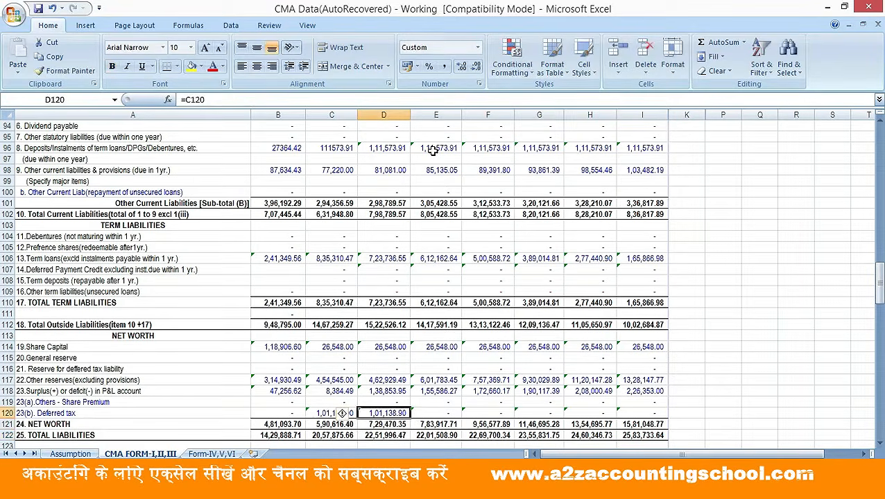
pyautogui.hotkey('ctrl', 'c')
pyautogui.press('Right')
pyautogui.hotkey('shift', 'Right')
pyautogui.hotkey('shift', 'Right')
pyautogui.hotkey('shift', 'Right')
pyautogui.hotkey('shift', 'Right')
pyautogui.press('Return')
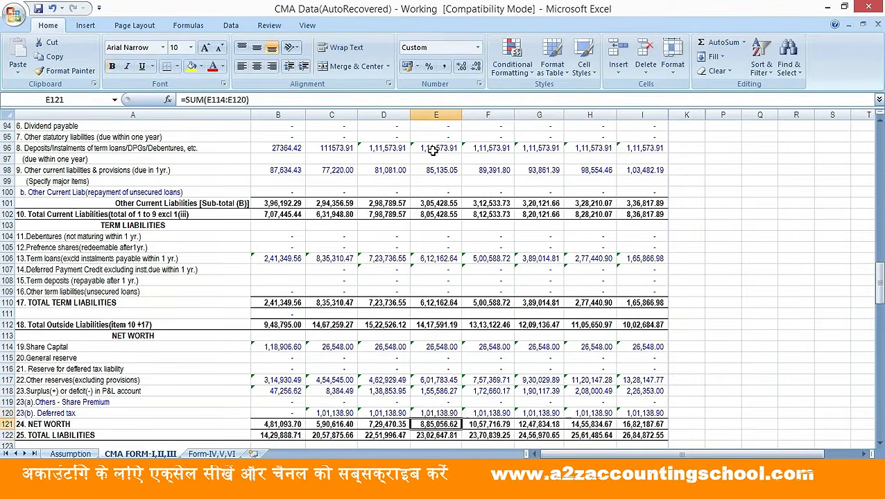
# Look through the Form III assets section from its headings down to the receivables rows
pyautogui.press('Down')
pyautogui.press('Down')
pyautogui.press('Down')
pyautogui.press('Down')
pyautogui.press('Down')
pyautogui.press('Down')
pyautogui.press('Down')
pyautogui.press('Down')
pyautogui.press('Down')
pyautogui.press('Down')
pyautogui.press('Down')
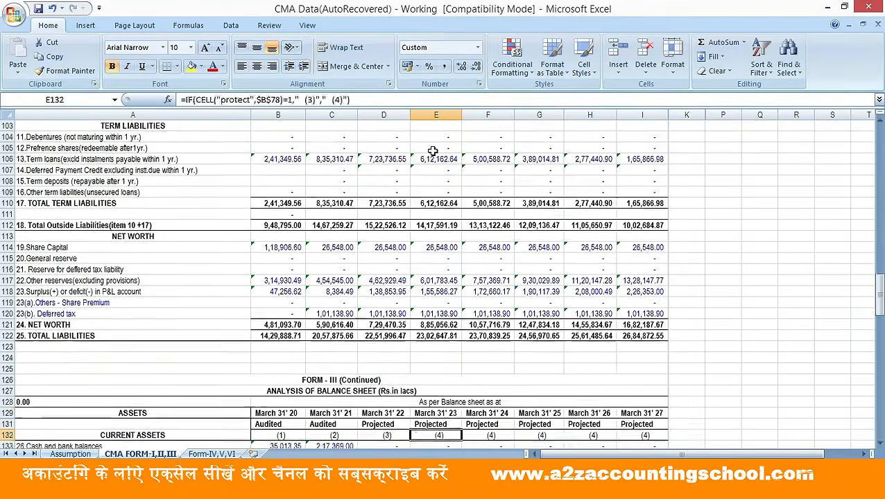
pyautogui.press('Down')
pyautogui.press('Down')
pyautogui.press('Down')
pyautogui.press('Down')
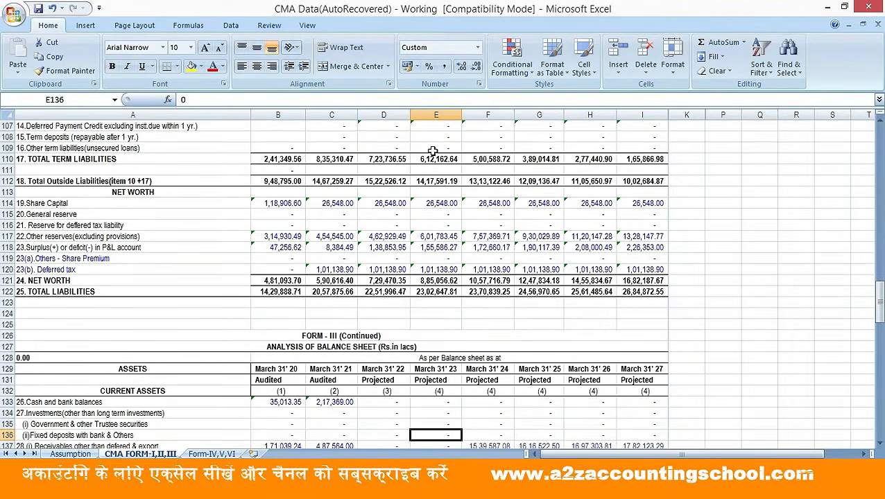
pyautogui.press('Down')
pyautogui.press('Down')
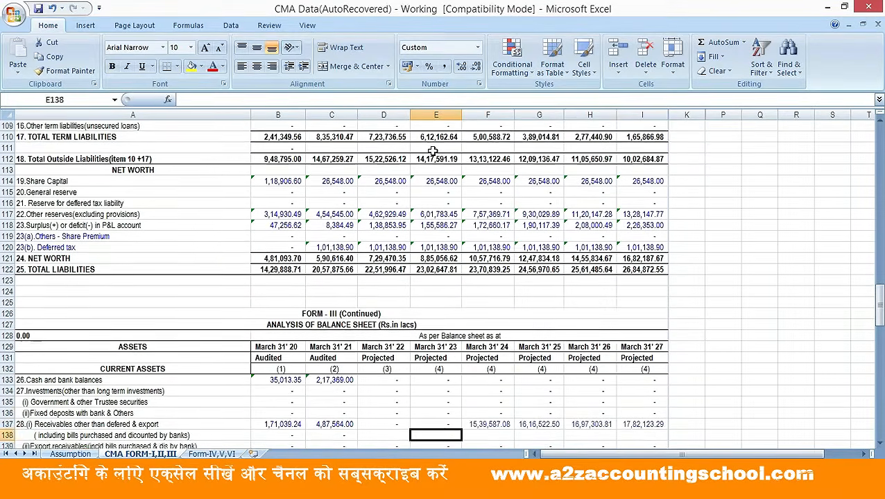
# Project the March 2022 cash and bank balances in D133 as 105% of the March 2021 figure, C133*105%
pyautogui.press('Up')
pyautogui.press('Up')
pyautogui.press('Up')
pyautogui.press('Up')
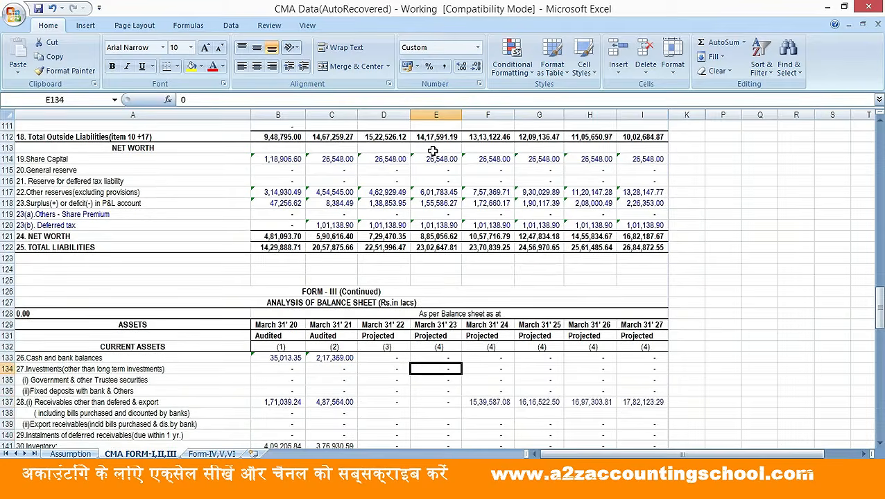
pyautogui.press('Up')
pyautogui.press('Left')
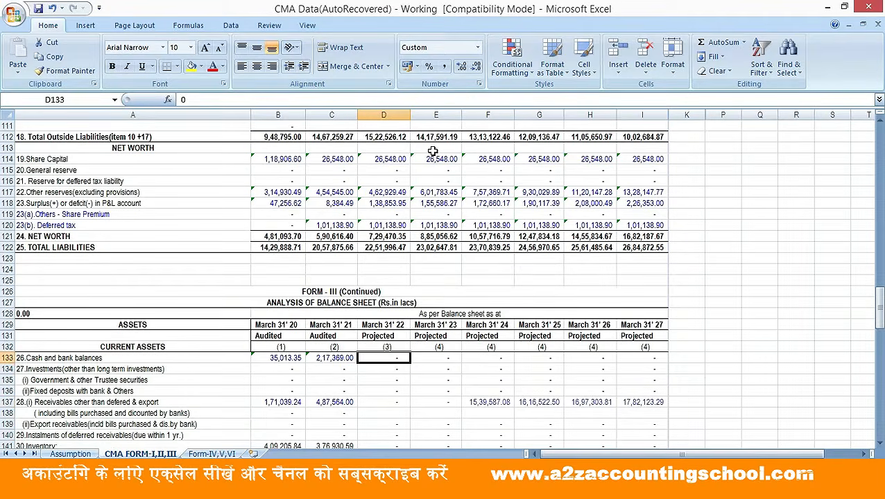
pyautogui.write('+')
pyautogui.press('Left')
pyautogui.write('*105%')
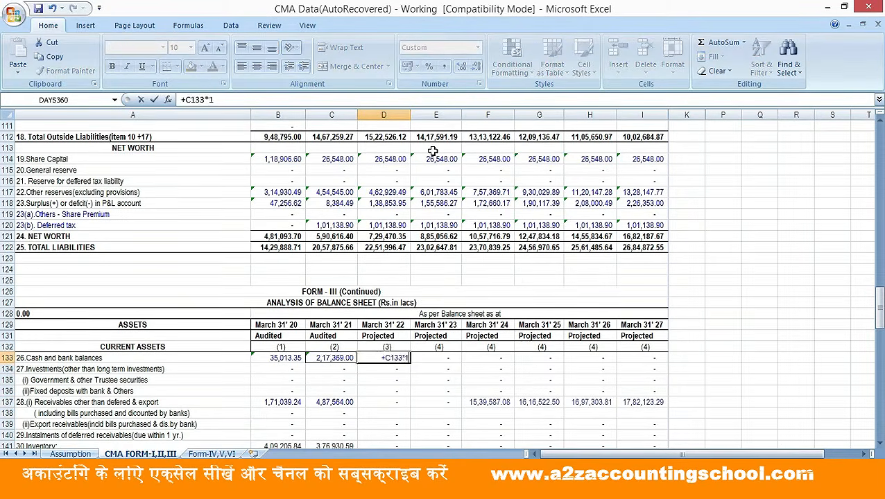
pyautogui.press('Return')
# Copy the D133 cash and bank balances formula across E133 to I133 for March 2023 to March 2027
pyautogui.press('Up')
pyautogui.hotkey('ctrl', 'c')
pyautogui.press('Right')
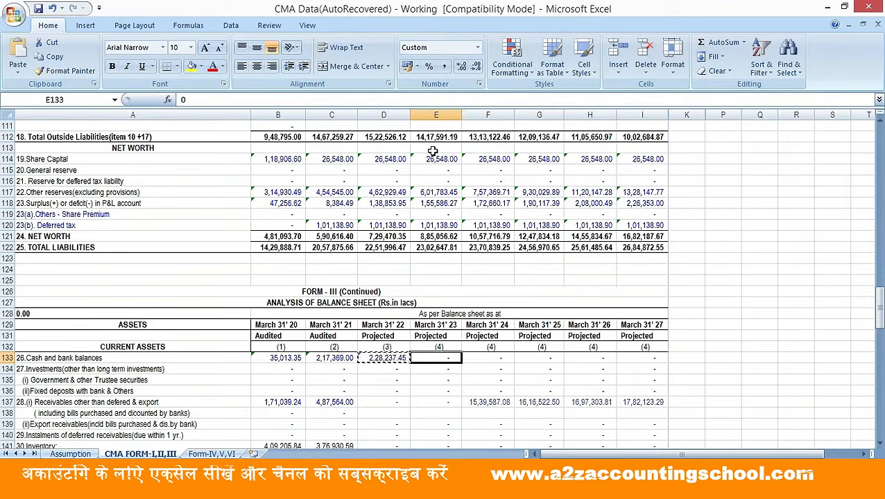
pyautogui.hotkey('shift', 'Right')
pyautogui.hotkey('shift', 'Right')
pyautogui.hotkey('shift', 'Right')
pyautogui.hotkey('shift', 'Right')
pyautogui.press('Return')
# Project the March 2022 receivables other than deferred and export in D137 as 105% of the March 2021 figure, C137*105%
pyautogui.press('Down')
pyautogui.press('Down')
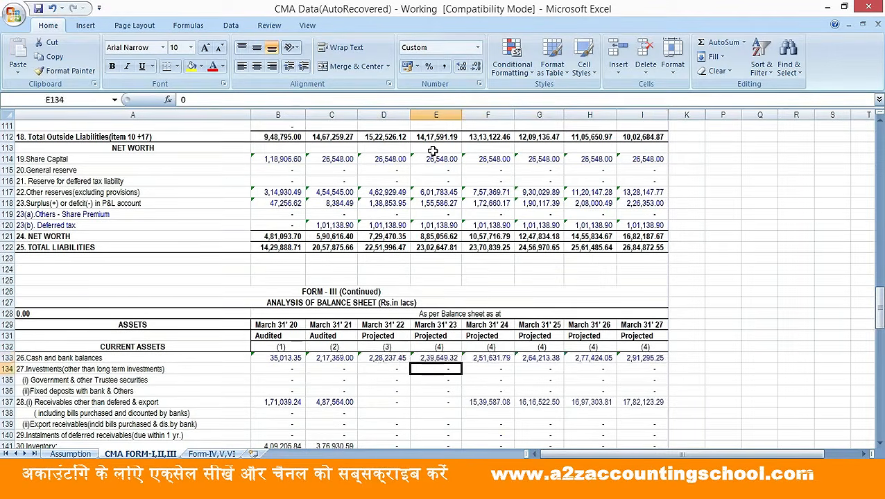
pyautogui.press('Down')
pyautogui.press('Down')
pyautogui.press('Left')
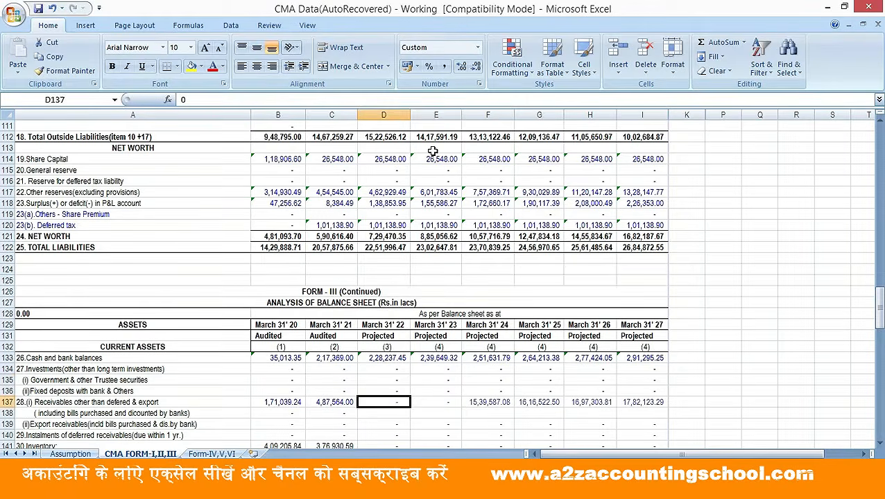
pyautogui.write('+')
pyautogui.press('Left')
pyautogui.write('*105%')
pyautogui.press('Return')
# Copy the D137 receivables formula across E137 to I137, overwriting the March 2023 to March 2027 entries
pyautogui.press('Up')
pyautogui.hotkey('ctrl', 'c')
pyautogui.press('Right')
pyautogui.hotkey('shift', 'Right')
pyautogui.hotkey('shift', 'Right')
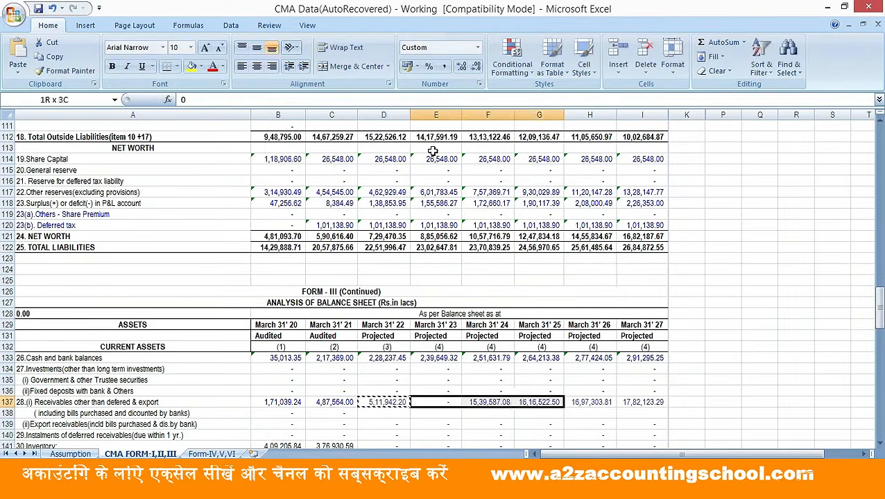
pyautogui.hotkey('shift', 'Right')
pyautogui.hotkey('shift', 'Right')
pyautogui.press('Return')
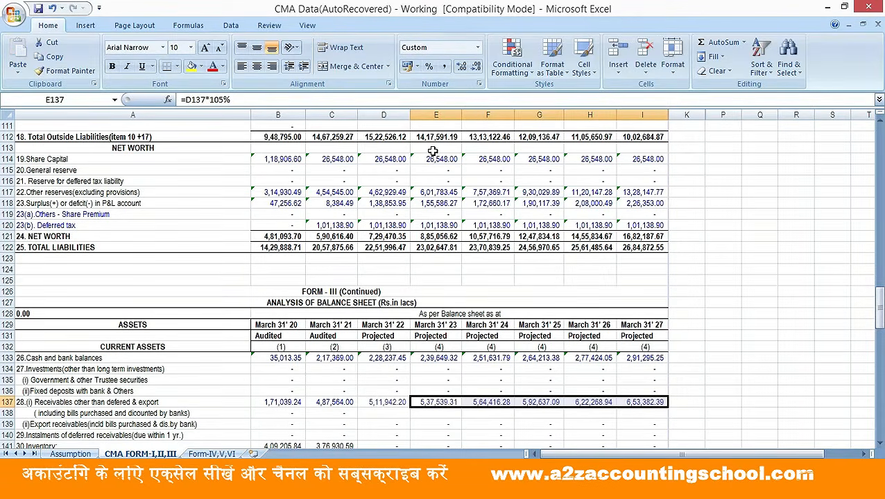
# Examine the March 2021 inventory formula in C141 and the inventory rows beneath it down to indigenous raw materials
pyautogui.press('Down')
pyautogui.press('Down')
pyautogui.press('Down')
pyautogui.press('Down')
pyautogui.press('Down')
pyautogui.press('Down')
pyautogui.press('Up')
pyautogui.press('Up')
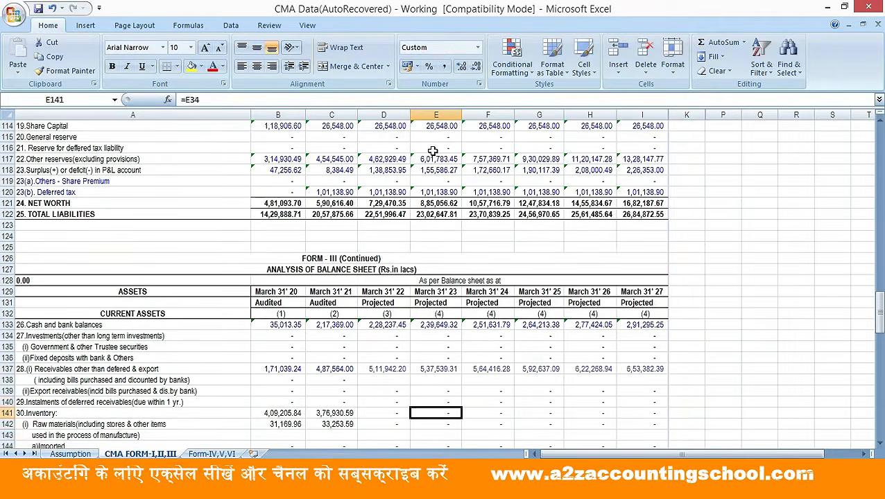
pyautogui.press('Left')
pyautogui.press('Left')
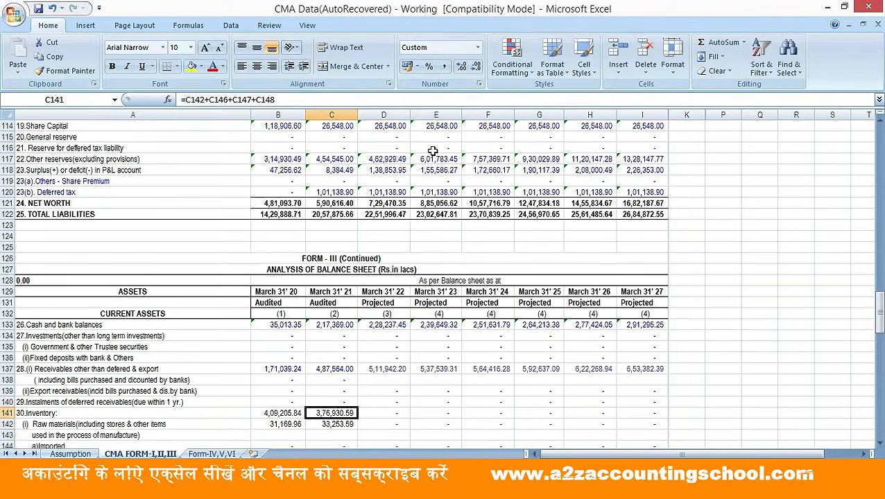
pyautogui.press('Down')
pyautogui.press('Down')
pyautogui.press('Down')
pyautogui.press('Down')
pyautogui.press('Down')
pyautogui.press('Down')
pyautogui.press('Down')
pyautogui.press('Down')
pyautogui.press('Down')
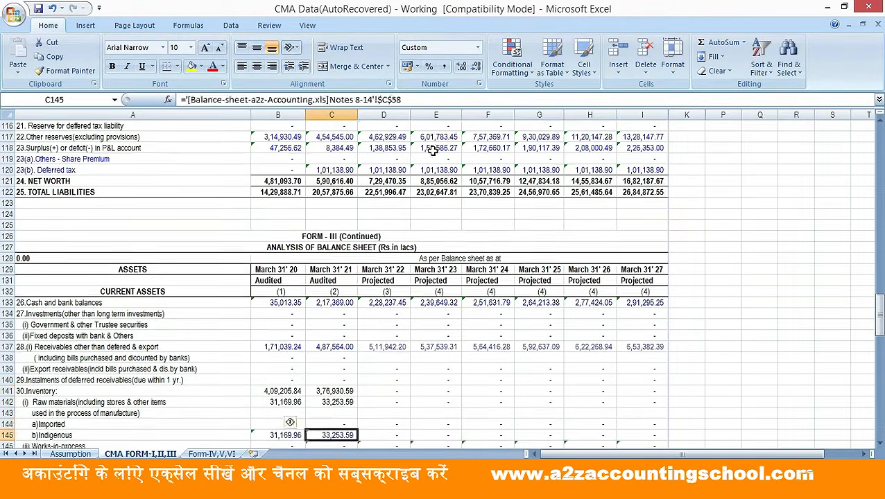
pyautogui.press('Up')
pyautogui.press('Up')
pyautogui.press('Up')
pyautogui.press('Up')
pyautogui.press('Up')
pyautogui.press('Up')
pyautogui.press('Up')
pyautogui.press('Up')
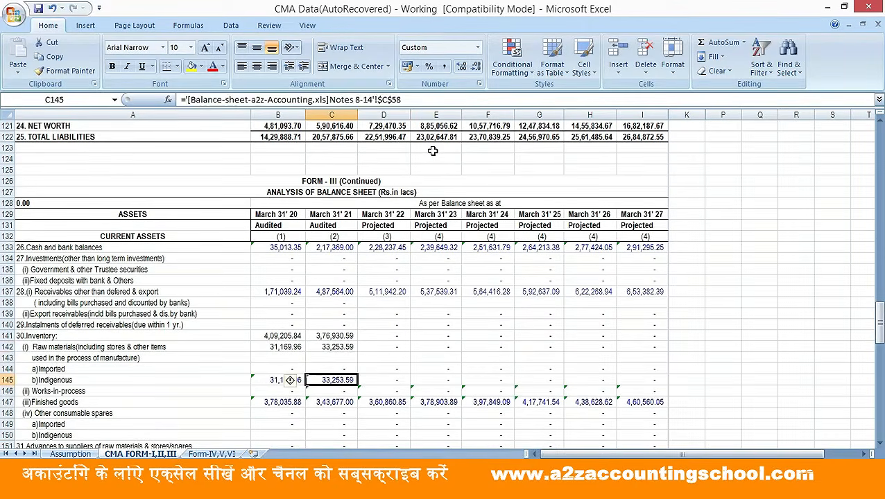
pyautogui.press('Right')
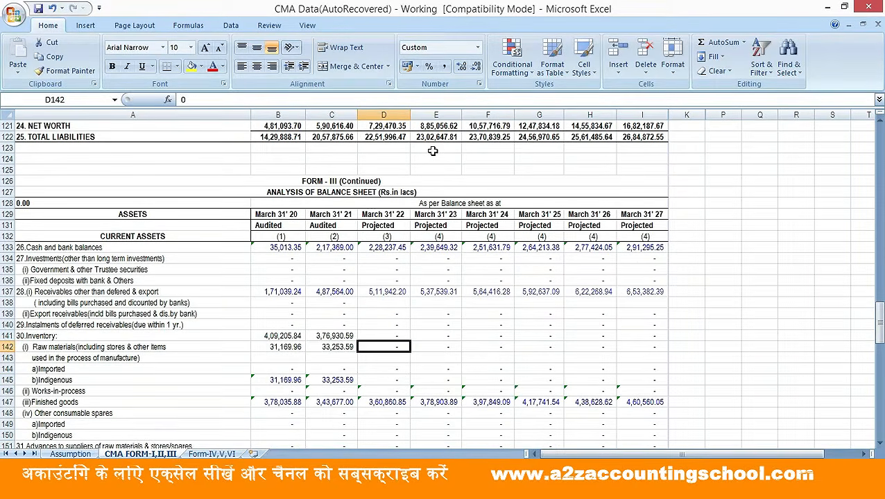
pyautogui.write('+')
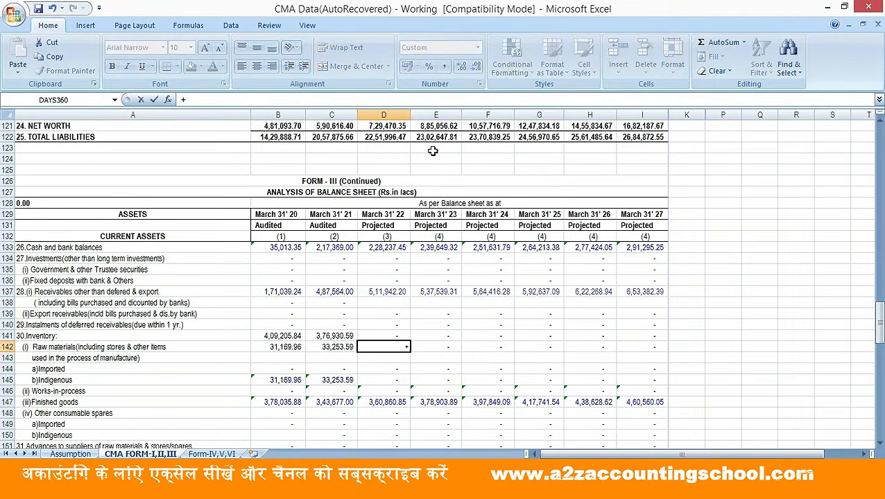
pyautogui.press('Escape')
# Check the formulas behind the projected finished goods in row 147 through March 2027
pyautogui.press('Down')
pyautogui.press('Down')
pyautogui.press('Down')
pyautogui.press('Down')
pyautogui.press('Down')
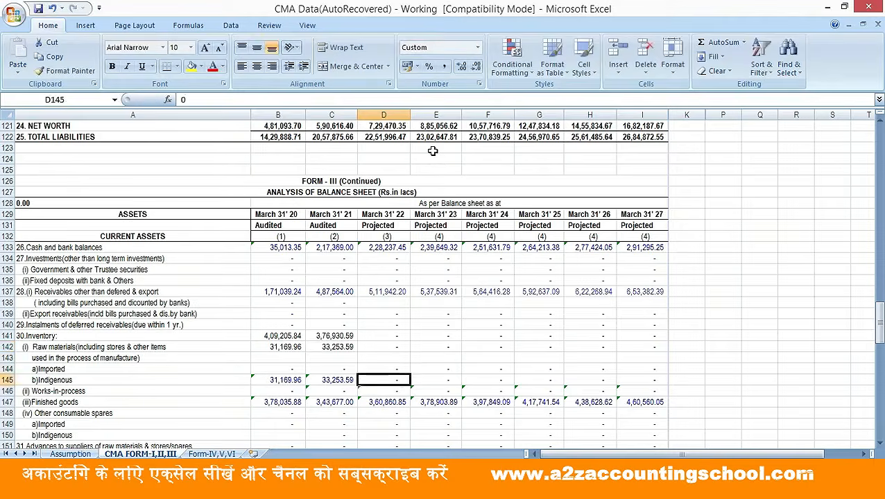
pyautogui.press('Right')
pyautogui.press('Right')
pyautogui.press('Right')
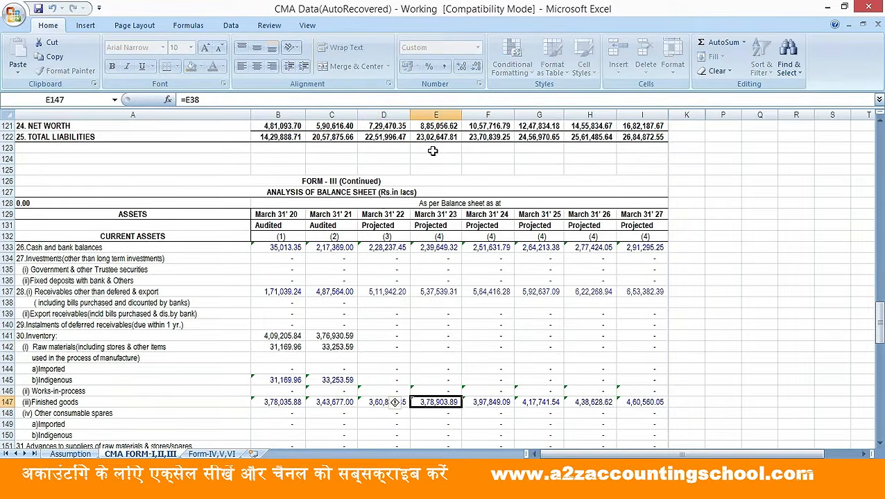
pyautogui.press('F2')
pyautogui.press('Tab')
pyautogui.press('Right')
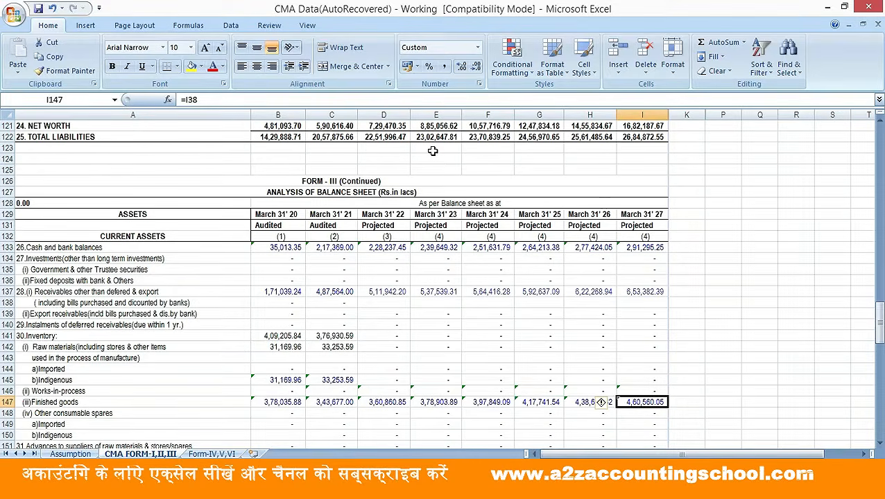
# Project the March 2022 indigenous raw materials in D145 as 105% of the March 2021 figure, C145*105%
pyautogui.press('Left')
pyautogui.press('Left')
pyautogui.press('Left')
pyautogui.press('Left')
pyautogui.press('Up')
pyautogui.press('Left')
pyautogui.press('Up')
pyautogui.write('+')
pyautogui.press('Left')
pyautogui.write('*105%')
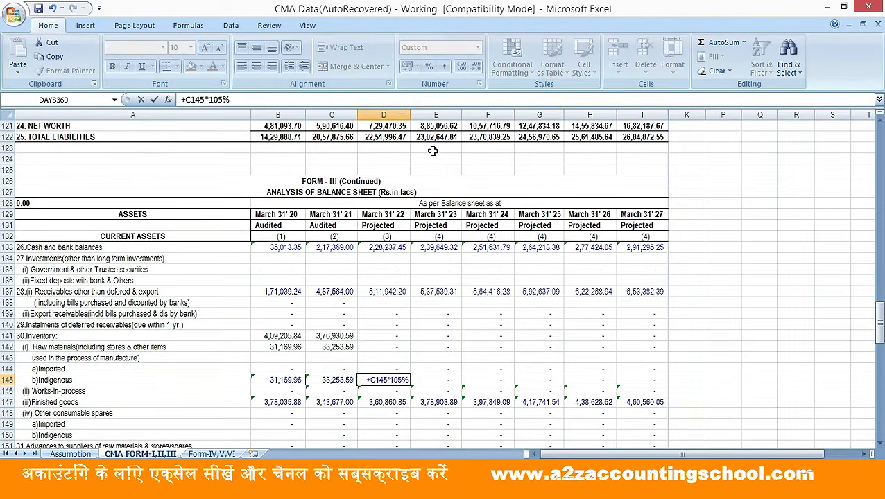
pyautogui.hotkey('ctrl', 'Return')
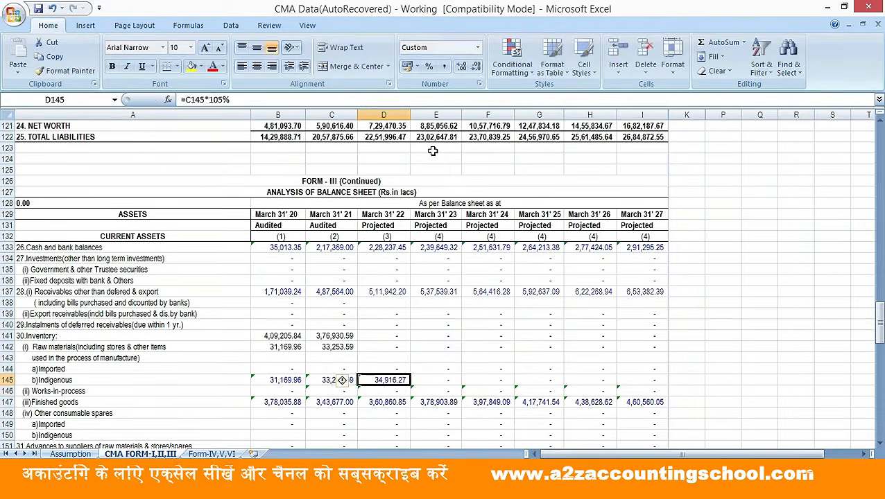
# Copy the D145 indigenous raw materials formula across E145 to I145 for March 2023 to March 2027
pyautogui.hotkey('ctrl', 'c')
pyautogui.press('Right')
pyautogui.hotkey('shift', 'Right')
pyautogui.hotkey('shift', 'Right')
pyautogui.hotkey('shift', 'Right')
pyautogui.hotkey('shift', 'Right')
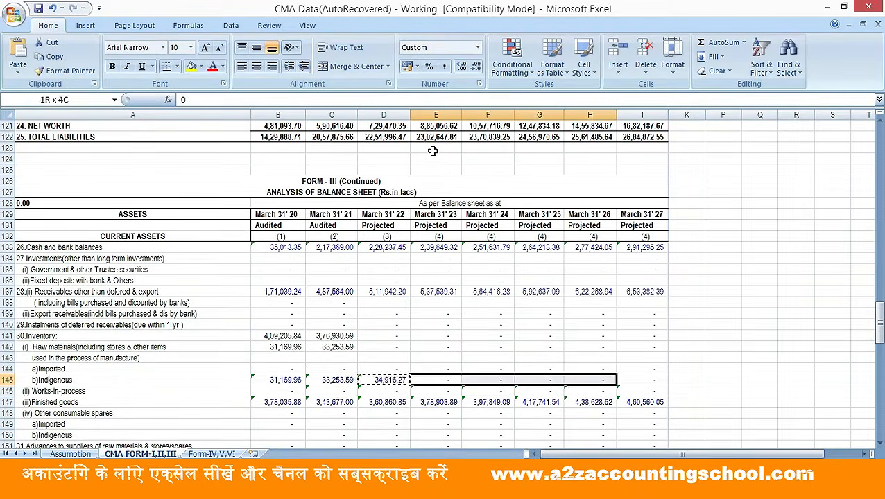
pyautogui.hotkey('ctrl', 'v')
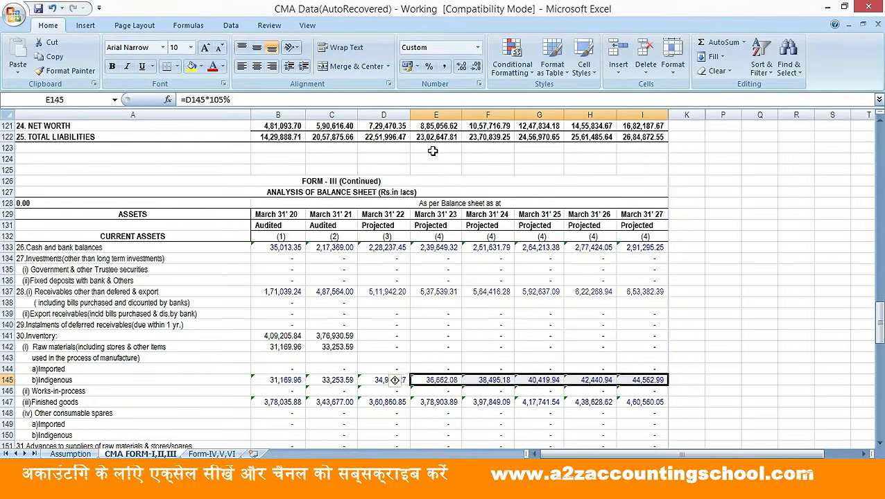
# Review the finished goods projections across row 147 from March 2022 to March 2027
pyautogui.press('Left')
pyautogui.press('Down')
pyautogui.press('Down')
pyautogui.press('Down')
pyautogui.press('Up')
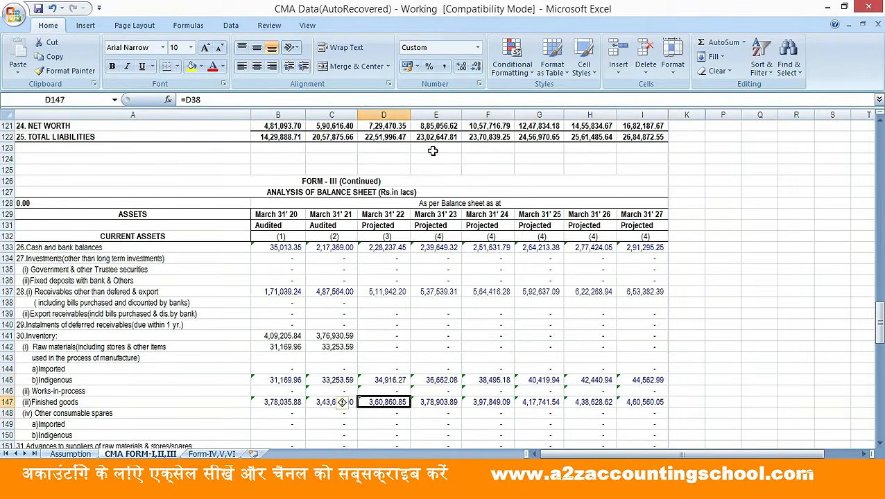
pyautogui.press('Right')
pyautogui.press('Right')
pyautogui.press('Right')
pyautogui.press('Right')
pyautogui.press('Right')
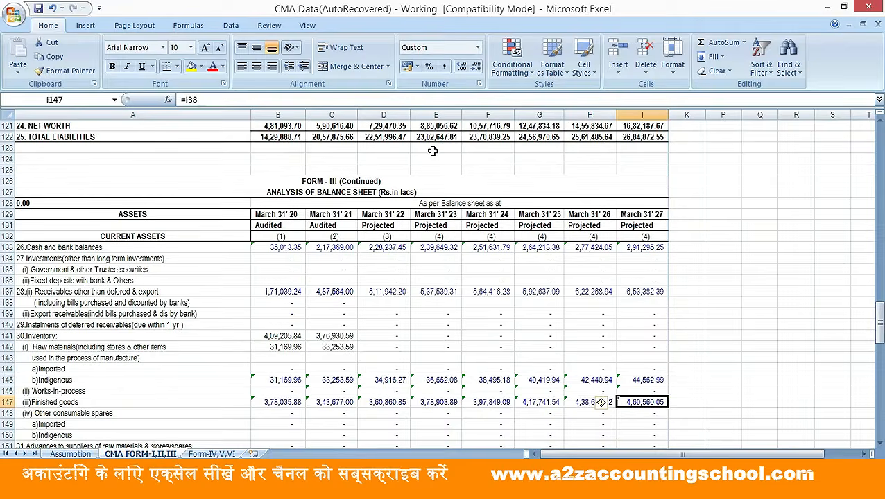
# Trace the March 2025 finished goods in G147 to its source closing stock in the operating statement, and return to G147
pyautogui.press('Left')
pyautogui.press('Left')
pyautogui.hotkey('ctrl', '[')
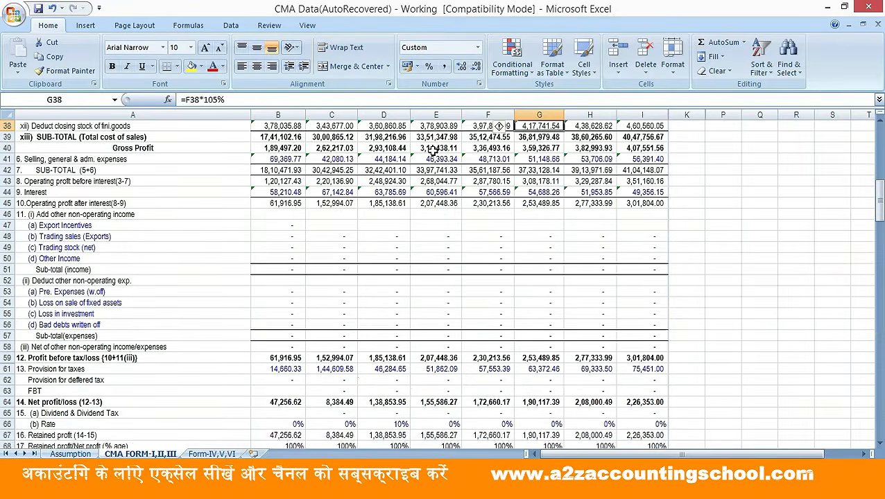
pyautogui.press('Up')
pyautogui.press('Down')
pyautogui.press('Down')
pyautogui.press('Down')
pyautogui.press('Down')
pyautogui.press('Down')
pyautogui.press('Down')
pyautogui.press('Down')
pyautogui.press('Down')
pyautogui.press('Down')
pyautogui.press('Down')
pyautogui.press('F5')
pyautogui.press('Return')
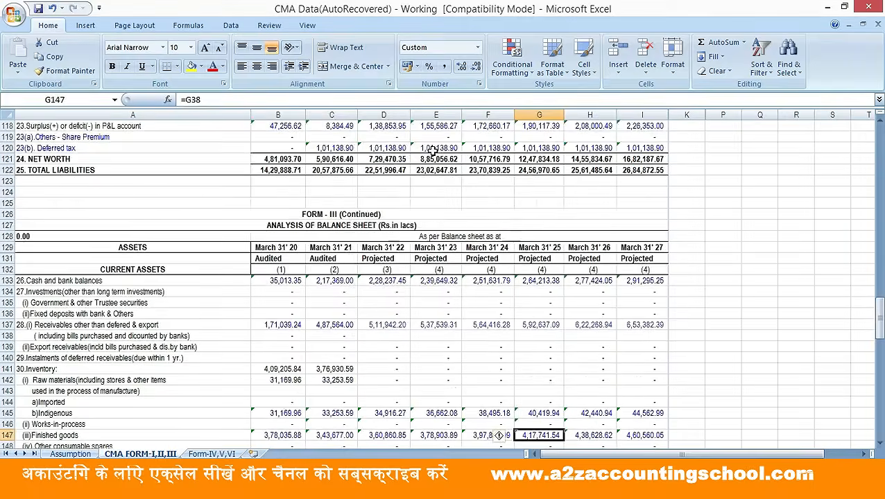
# Look through the remaining current asset rows from finished goods down to the total current assets in row 156
pyautogui.scroll(-2, 433, 150)
pyautogui.press('Down')
pyautogui.press('Down')
pyautogui.press('Down')
pyautogui.press('Down')
pyautogui.press('Down')
pyautogui.press('Down')
pyautogui.press('Down')
pyautogui.press('Down')
pyautogui.press('Down')
pyautogui.press('Down')
pyautogui.press('Down')
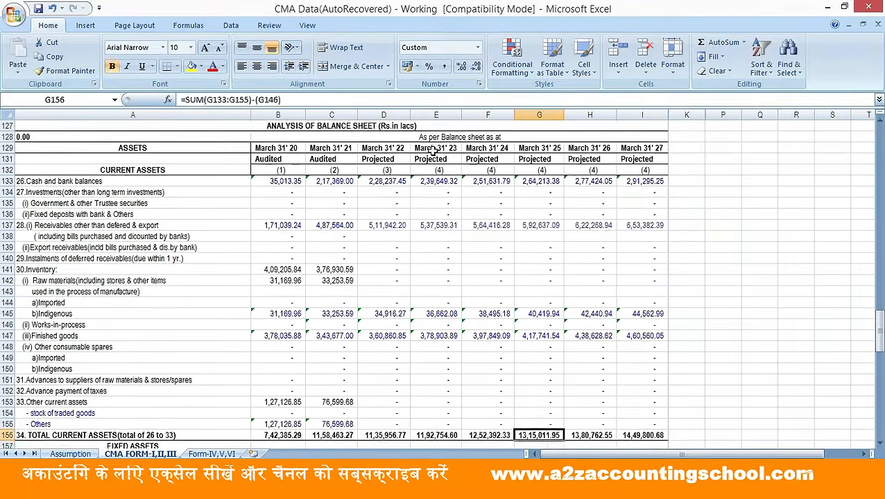
# Project the March 2022 other current assets (Others) in D155 as 105% of the March 2021 figure, C155*105%
pyautogui.press('Up')
pyautogui.press('Up')
pyautogui.press('Up')
pyautogui.press('Up')
pyautogui.press('Left')
pyautogui.press('Left')
pyautogui.press('Left')
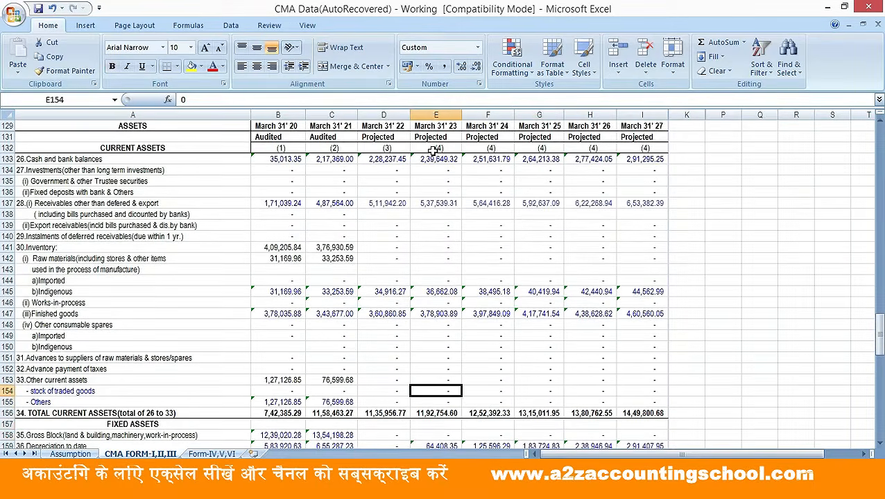
pyautogui.press('Down')
pyautogui.write('+')
pyautogui.press('Left')
pyautogui.write('*105%')
pyautogui.press('Return')
# Copy the D155 Others formula across E155 to I155 for March 2023 to March 2027
pyautogui.press('Up')
pyautogui.hotkey('ctrl', 'c')
pyautogui.press('Right')
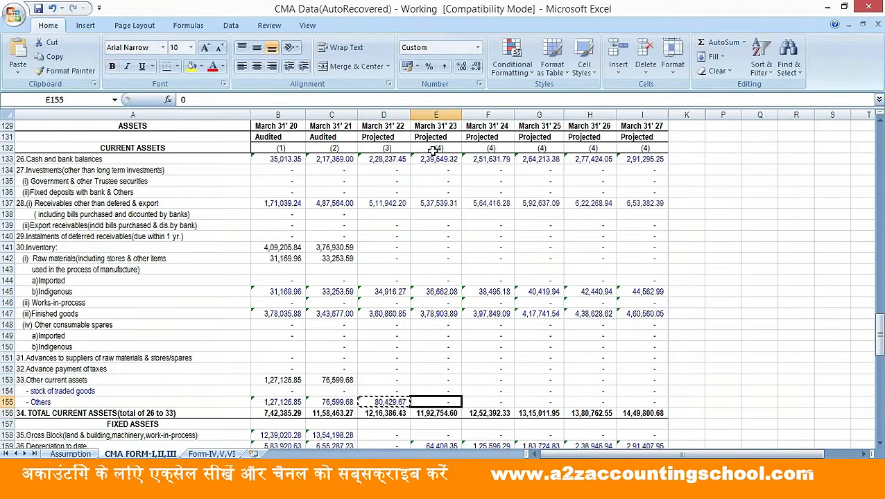
pyautogui.hotkey('shift', 'Right')
pyautogui.hotkey('shift', 'Right')
pyautogui.hotkey('shift', 'Right')
pyautogui.hotkey('shift', 'Right')
pyautogui.hotkey('ctrl', 'v')
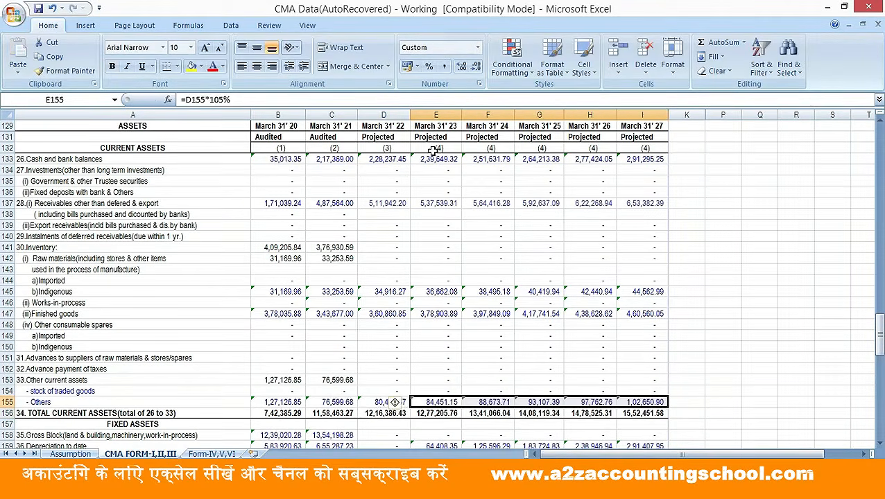
pyautogui.press('Escape')
# Copy the March 2021 inventory and raw materials formulas in C141:C142 across D141:I142 for March 2022 to March 2027
pyautogui.press('Left')
pyautogui.press('Left')
pyautogui.press('Left')
pyautogui.press('Up')
pyautogui.press('Up')
pyautogui.press('Up')
pyautogui.press('Up')
pyautogui.press('Up')
pyautogui.press('Up')
pyautogui.press('Up')
pyautogui.press('Up')
pyautogui.press('Up')
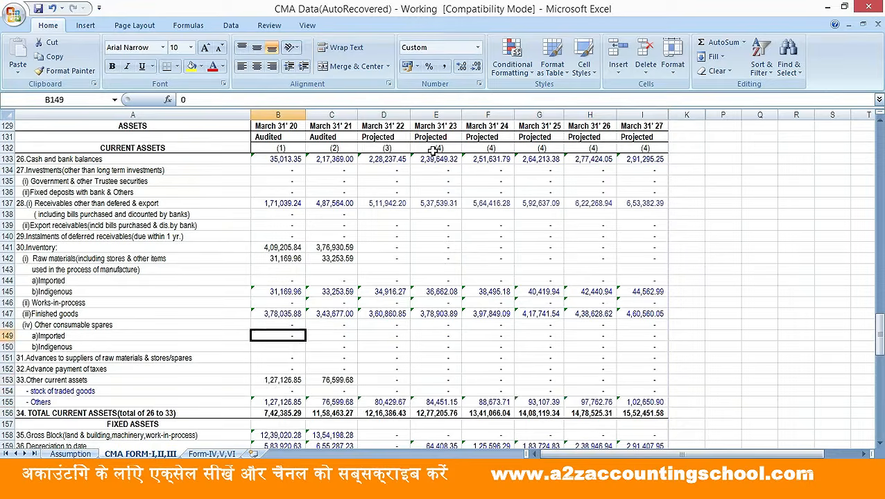
pyautogui.press('Up')
pyautogui.press('Up')
pyautogui.press('Up')
pyautogui.press('Up')
pyautogui.press('Right')
pyautogui.press('Up')
pyautogui.hotkey('shift', 'Down')
pyautogui.hotkey('ctrl', 'c')
pyautogui.press('Right')
pyautogui.hotkey('shift', 'Right')
pyautogui.hotkey('shift', 'Right')
pyautogui.hotkey('shift', 'Right')
pyautogui.hotkey('shift', 'Right')
pyautogui.hotkey('shift', 'Right')
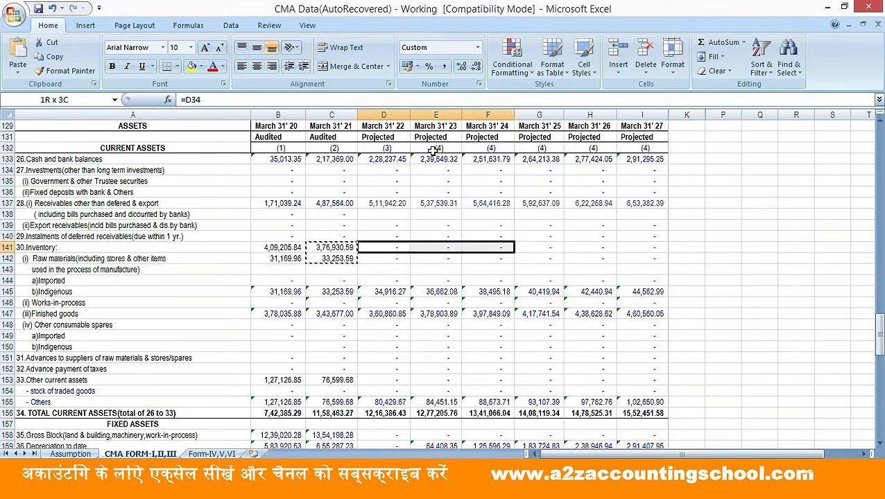
pyautogui.hotkey('ctrl', 'v')
pyautogui.press('Escape')
# Copy the March 2021 other current assets formula in C153 across D153 to I153 for March 2022 to March 2027
pyautogui.press('Down')
pyautogui.press('Down')
pyautogui.press('Down')
pyautogui.press('Down')
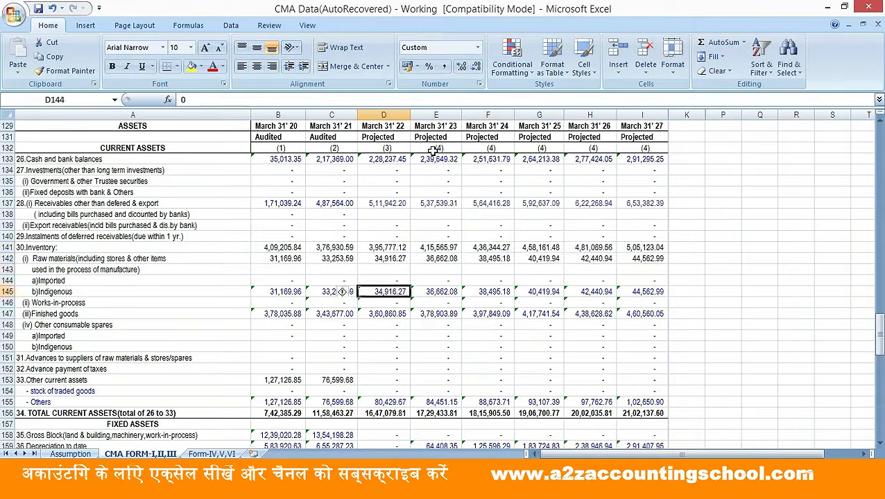
pyautogui.press('Down')
pyautogui.press('Down')
pyautogui.press('Down')
pyautogui.press('Down')
pyautogui.press('Down')
pyautogui.press('Down')
pyautogui.press('Down')
pyautogui.press('Down')
pyautogui.press('Left')
pyautogui.hotkey('ctrl', 'c')
pyautogui.press('Right')
pyautogui.hotkey('shift', 'Right')
pyautogui.hotkey('shift', 'Right')
pyautogui.hotkey('shift', 'Right')
pyautogui.hotkey('shift', 'Right')
pyautogui.hotkey('shift', 'Right')
pyautogui.hotkey('ctrl', 'v')
pyautogui.press('Escape')
# Replace the projected total current assets formulas in D156 to I156 with a copy of the March 2021 total formula in C156
pyautogui.press('Down')
pyautogui.press('Down')
pyautogui.press('Down')
pyautogui.press('Left')
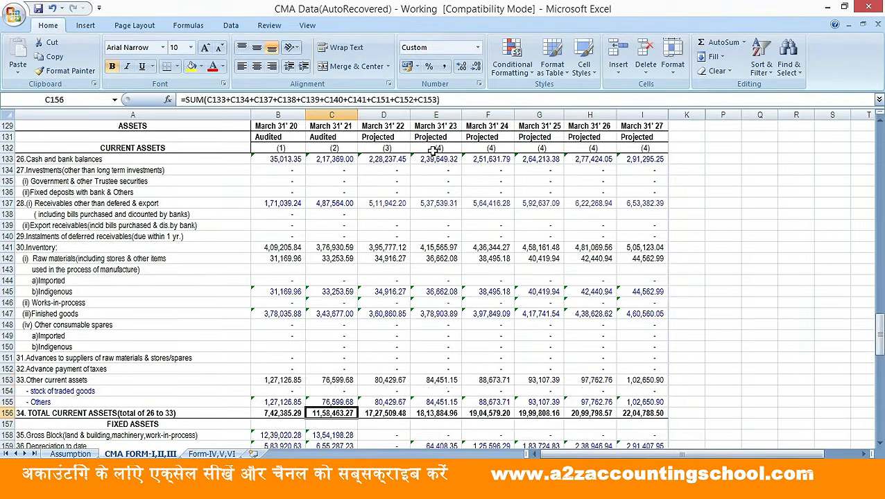
pyautogui.hotkey('ctrl', 'c')
pyautogui.press('Right')
pyautogui.hotkey('shift', 'Right')
pyautogui.hotkey('shift', 'Right')
pyautogui.hotkey('shift', 'Right')
pyautogui.hotkey('shift', 'Right')
pyautogui.hotkey('shift', 'Right')
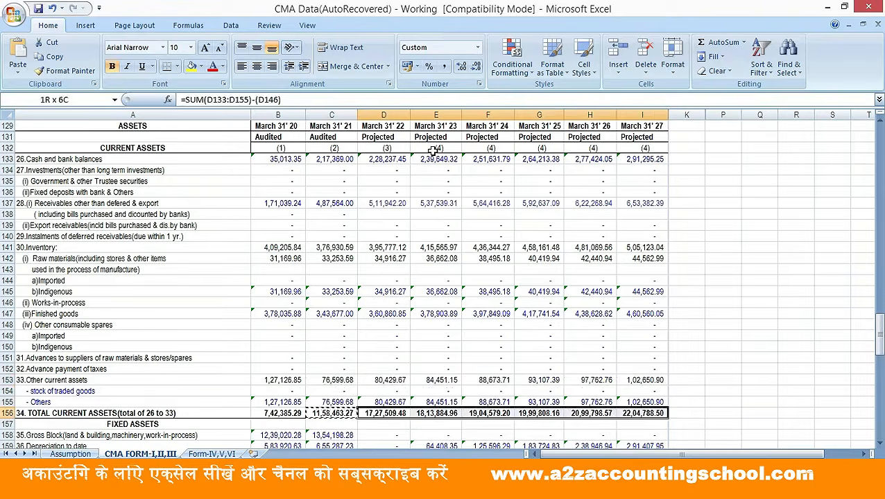
pyautogui.hotkey('ctrl', 'v')
pyautogui.press('Escape')
# Inspect the total current assets formulas in row 156 year by year, starting from March 2022 in D156, to check the cells they reference
pyautogui.press('Left')
pyautogui.press('Right')
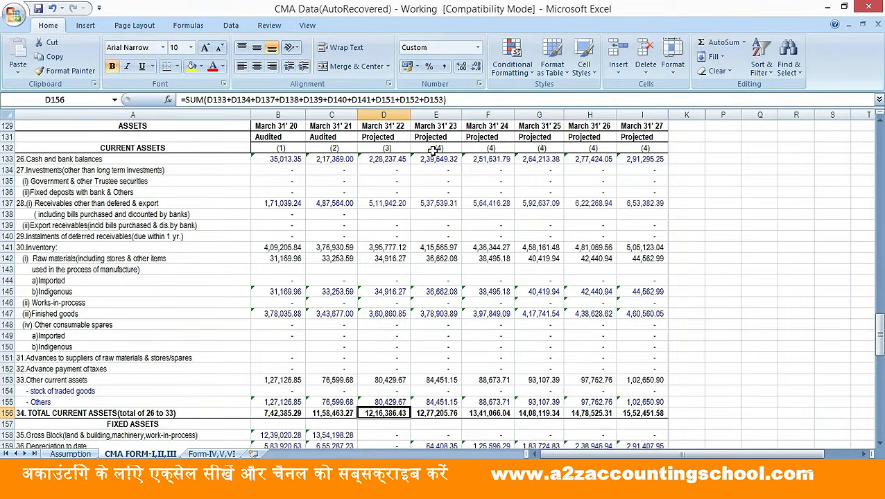
pyautogui.press('F2')
pyautogui.press('Tab')
pyautogui.press('F2')
pyautogui.press('Tab')
pyautogui.press('F2')
pyautogui.press('Tab')
pyautogui.press('F2')
pyautogui.press('Tab')
pyautogui.press('F2')
pyautogui.press('Tab')
# Project the March 2022 gross block in D158 as the March 2021 figure plus an addition of 100000, C158+100000
pyautogui.press('Down')
pyautogui.press('Down')
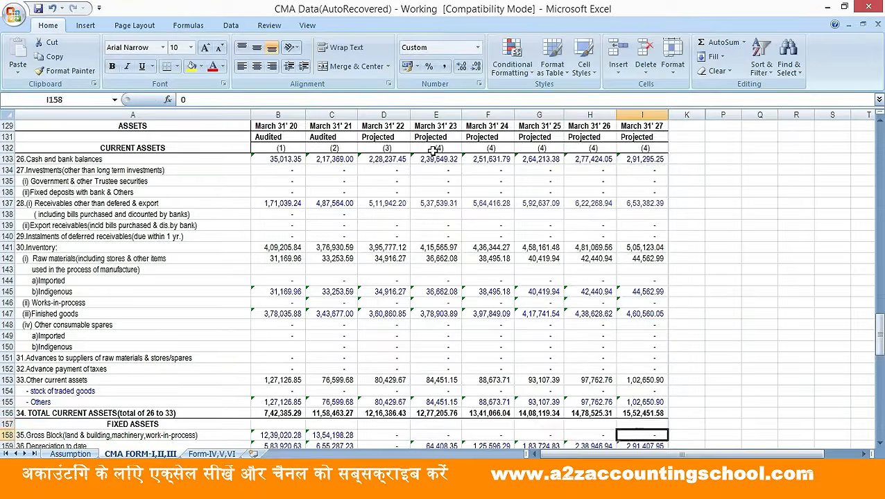
pyautogui.scroll(-3, 432, 151)
pyautogui.press('Down')
pyautogui.press('Down')
pyautogui.press('Up')
pyautogui.press('Up')
pyautogui.press('Up')
pyautogui.press('Up')
pyautogui.press('Left')
pyautogui.press('Left')
pyautogui.press('Left')
pyautogui.press('Left')
pyautogui.press('Left')
pyautogui.press('Down')
pyautogui.press('Down')
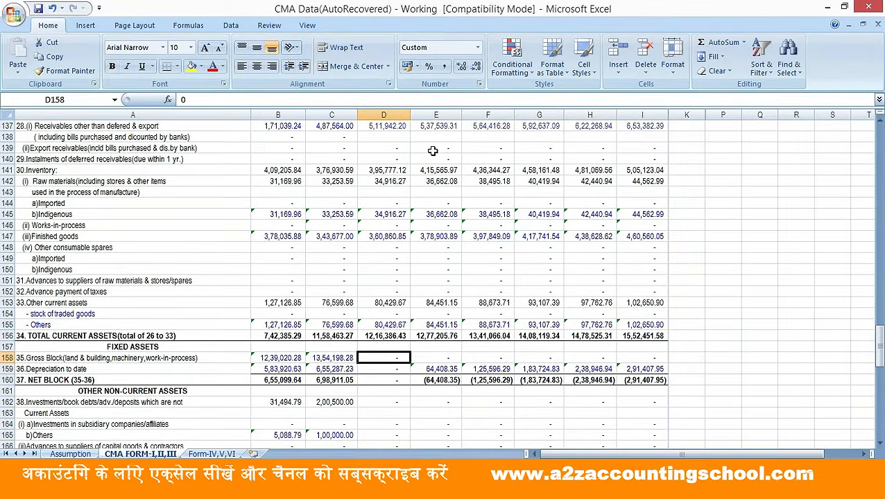
pyautogui.write('+')
pyautogui.press('Left')
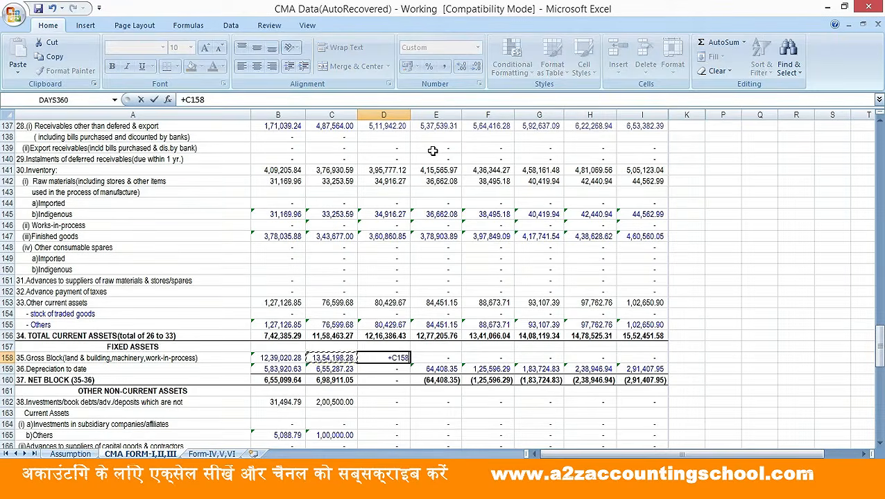
pyautogui.write('+100000')
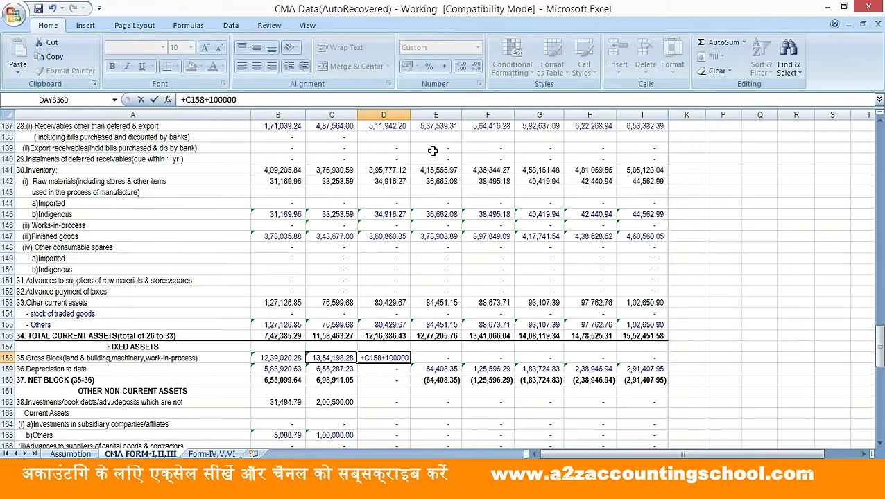
pyautogui.press('Return')
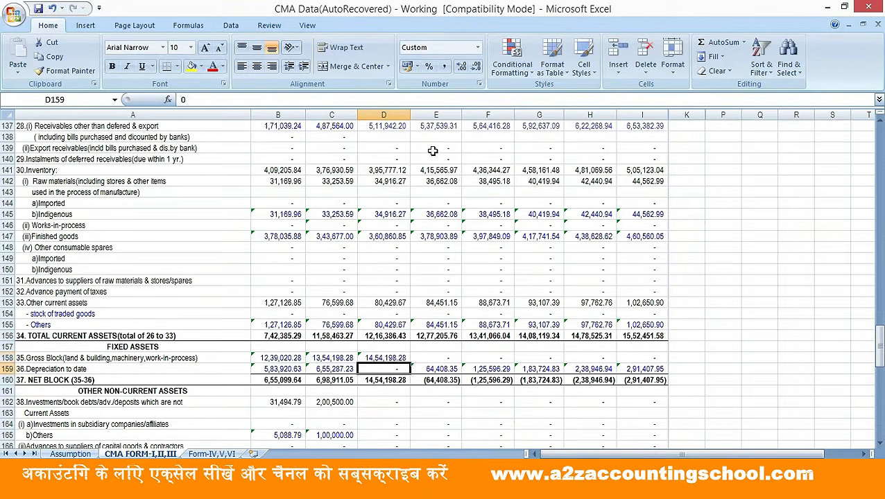
# Copy the D158 gross block formula across E158 to I158 for March 2023 to March 2027
pyautogui.press('Up')
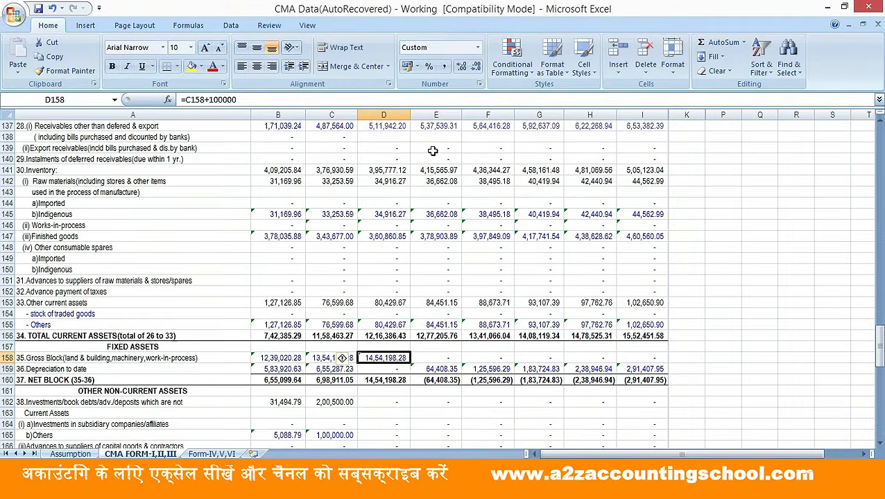
pyautogui.hotkey('ctrl', 'c')
pyautogui.press('Right')
pyautogui.hotkey('shift', 'Right')
pyautogui.hotkey('shift', 'Right')
pyautogui.hotkey('shift', 'Right')
pyautogui.hotkey('shift', 'Right')
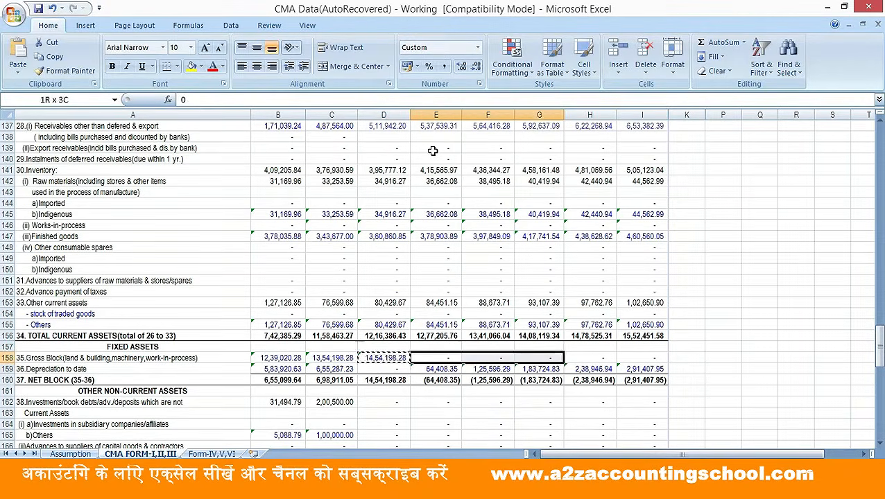
# Paste the D158 gross block formula across the remaining projection years in E158:I158
pyautogui.hotkey('ctrl', 'v')
pyautogui.press('Left')
pyautogui.press('Down')
pyautogui.press('Left')
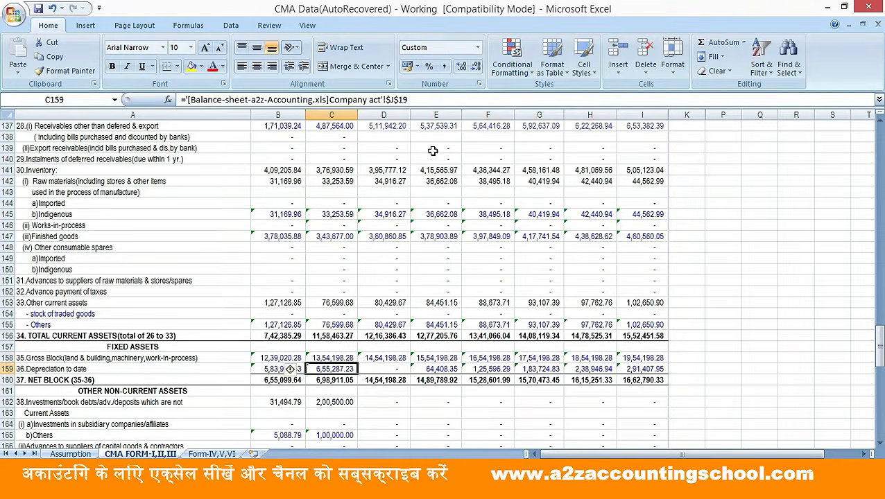
# Examine the "Depreciation to date" formulas in row 159 for the projected years, columns E to I
pyautogui.press('Right')
pyautogui.press('Right')
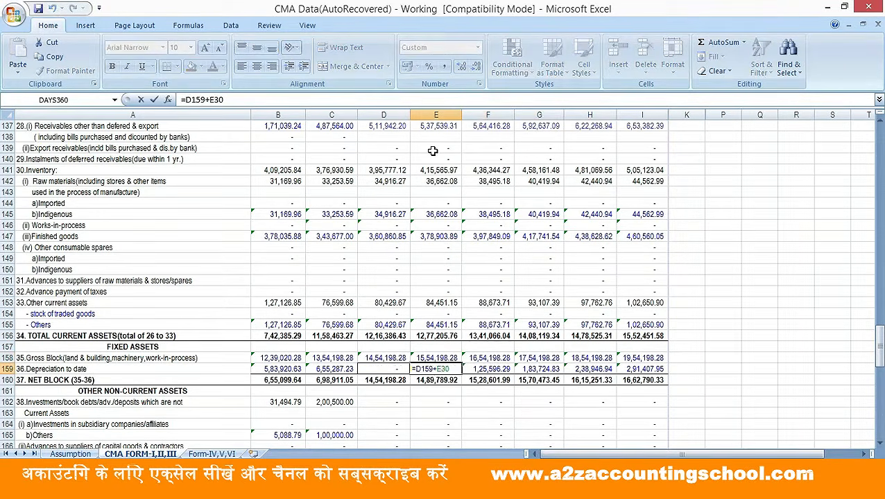
pyautogui.press('Right')
pyautogui.press('F2')
pyautogui.press('Escape')
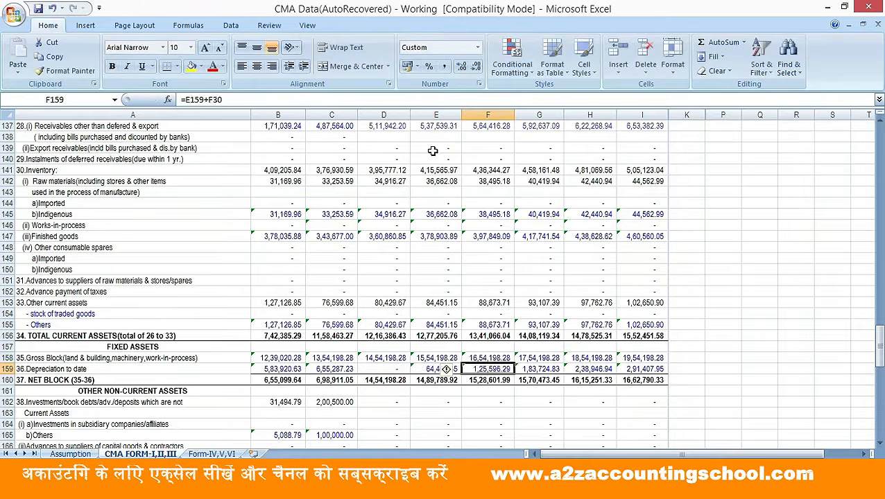
pyautogui.press('Right')
pyautogui.press('F2')
pyautogui.press('Escape')
pyautogui.press('Right')
pyautogui.press('F2')
pyautogui.press('Escape')
pyautogui.press('Right')
pyautogui.press('F2')
pyautogui.press('Escape')
# Copy the accumulated depreciation formula from E159 into D159 so it reads =C159+D30
pyautogui.press('Left')
pyautogui.press('Left')
pyautogui.press('Left')
pyautogui.press('Left')
pyautogui.press('F2')
pyautogui.press('Escape')
pyautogui.hotkey('ctrl', 'c')
pyautogui.press('Left')
pyautogui.hotkey('ctrl', 'v')
pyautogui.press('F2')
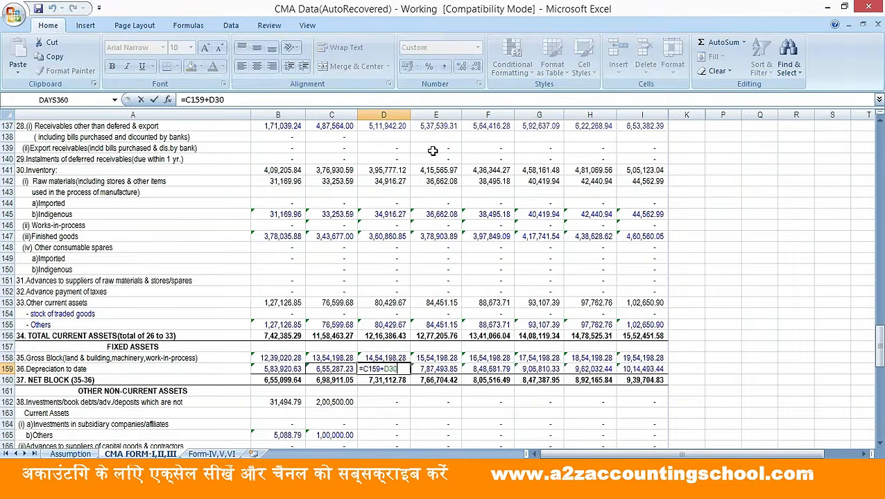
pyautogui.press('Escape')
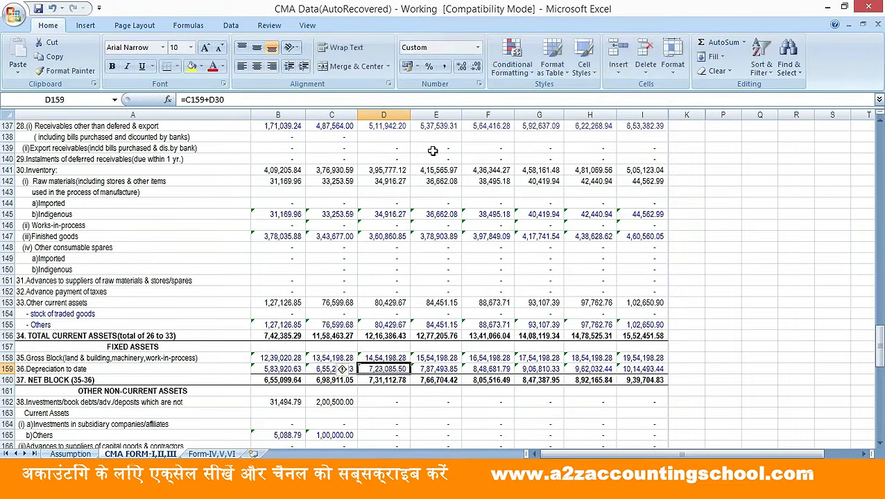
# Check the "Depreciation to date" formulas in row 159 again, from C159 through the projected years
pyautogui.press('Left')
pyautogui.press('F2')
pyautogui.press('Escape')
pyautogui.press('Right')
pyautogui.press('F2')
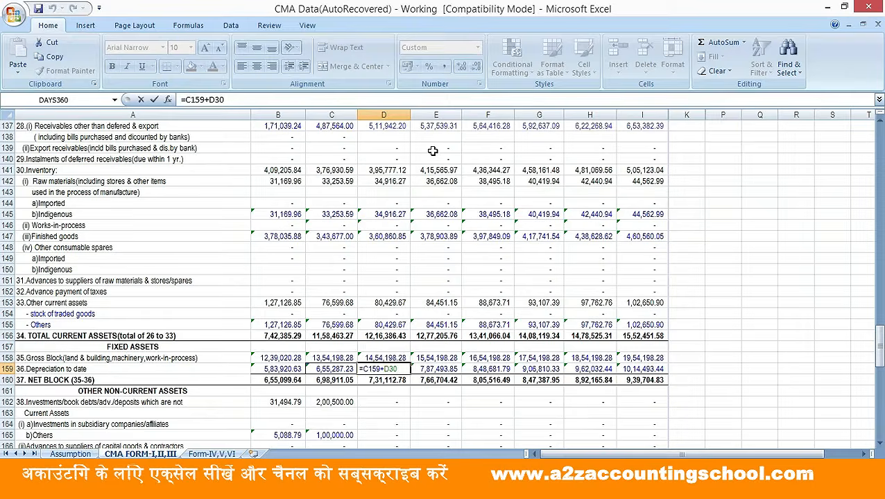
pyautogui.press('Escape')
pyautogui.press('Right')
pyautogui.press('F2')
pyautogui.press('Escape')
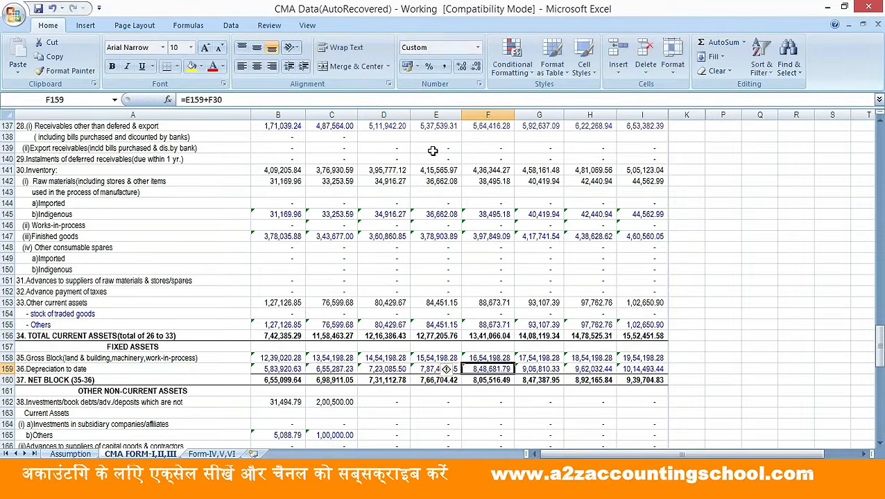
pyautogui.press('Left')
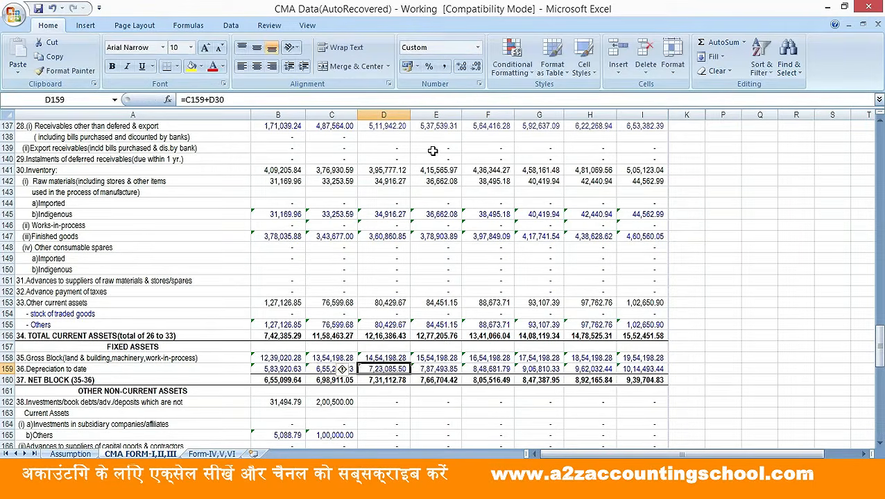
pyautogui.press('F2')
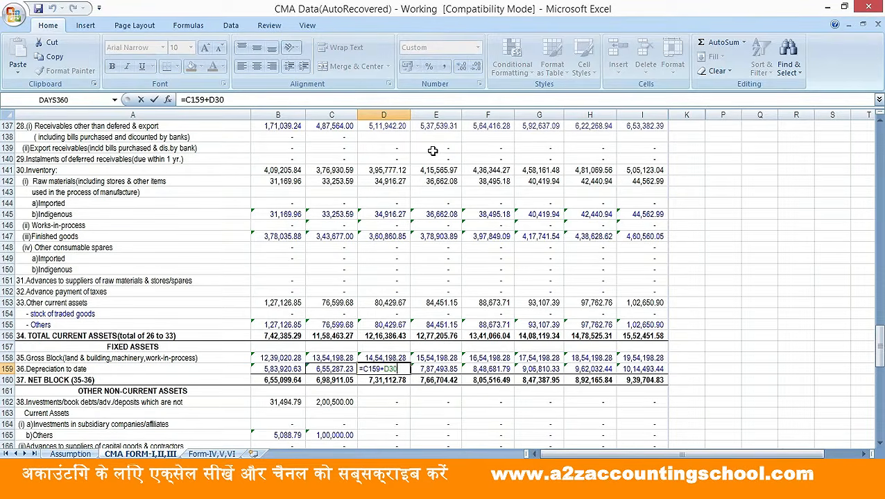
pyautogui.press('Tab')
pyautogui.press('F2')
pyautogui.press('Tab')
pyautogui.press('F2')
pyautogui.press('Tab')
pyautogui.press('F2')
pyautogui.press('Tab')
pyautogui.press('F2')
pyautogui.press('Tab')
pyautogui.press('Return')
# Look over the fixed assets and other non-current assets rows around the net block
pyautogui.press('Down')
pyautogui.press('Down')
pyautogui.press('Down')
pyautogui.press('Down')
pyautogui.press('Down')
pyautogui.press('Down')
pyautogui.press('Down')
pyautogui.press('Down')
pyautogui.press('Down')
pyautogui.press('Down')
pyautogui.press('Down')
pyautogui.press('Down')
pyautogui.press('Down')
pyautogui.press('Down')
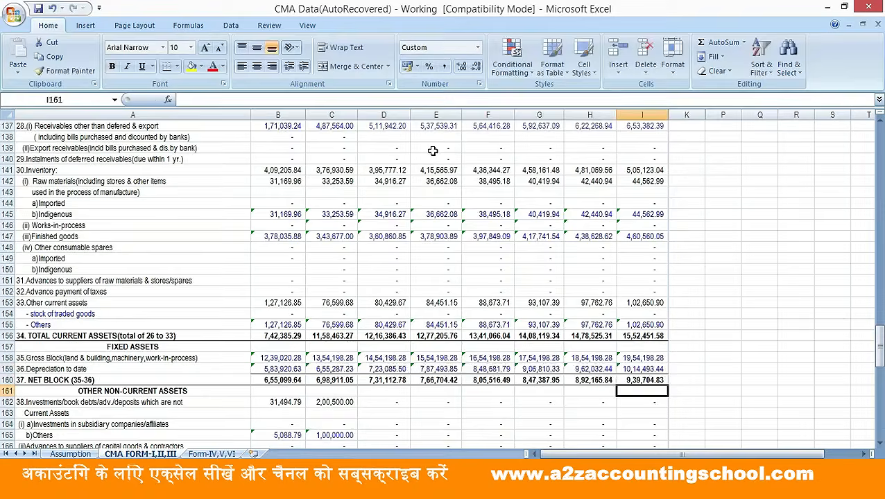
pyautogui.press('Left')
pyautogui.press('Left')
pyautogui.press('Left')
pyautogui.press('Left')
pyautogui.press('Left')
pyautogui.press('Up')
pyautogui.press('Up')
pyautogui.press('Up')
pyautogui.press('Up')
pyautogui.press('Up')
pyautogui.press('Up')
pyautogui.press('Up')
pyautogui.press('Up')
pyautogui.press('Up')
pyautogui.press('Up')
pyautogui.press('Up')
pyautogui.press('Up')
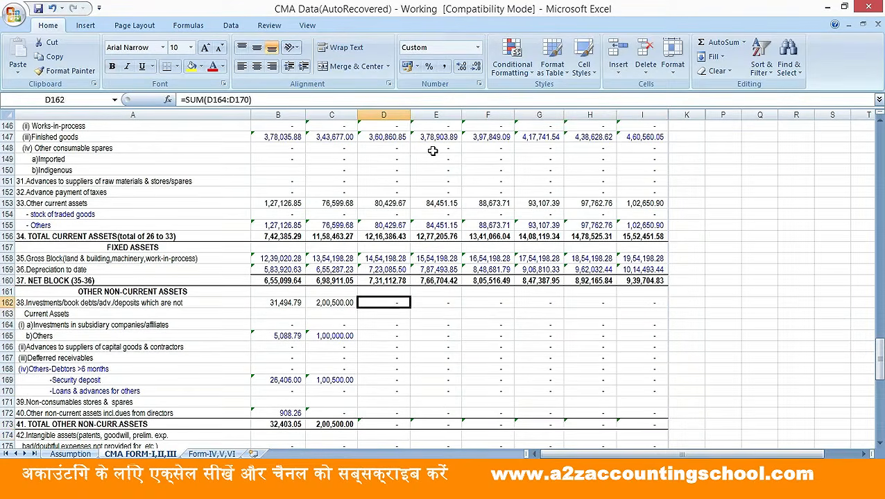
# Set the first projected year of the "b)Others" investments row, D165, to =C165
pyautogui.press('Left')
pyautogui.press('Right')
pyautogui.press('Down')
pyautogui.press('Down')
pyautogui.press('Down')
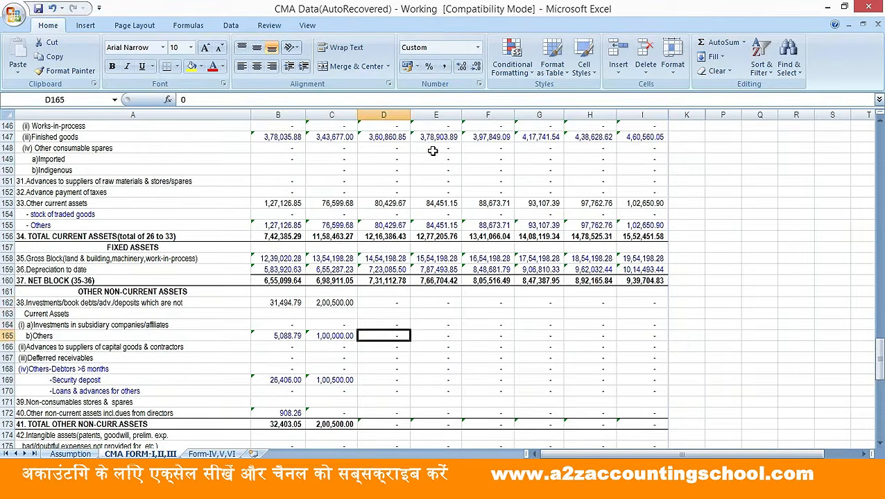
pyautogui.write('=')
pyautogui.press('Left')
pyautogui.press('Return')
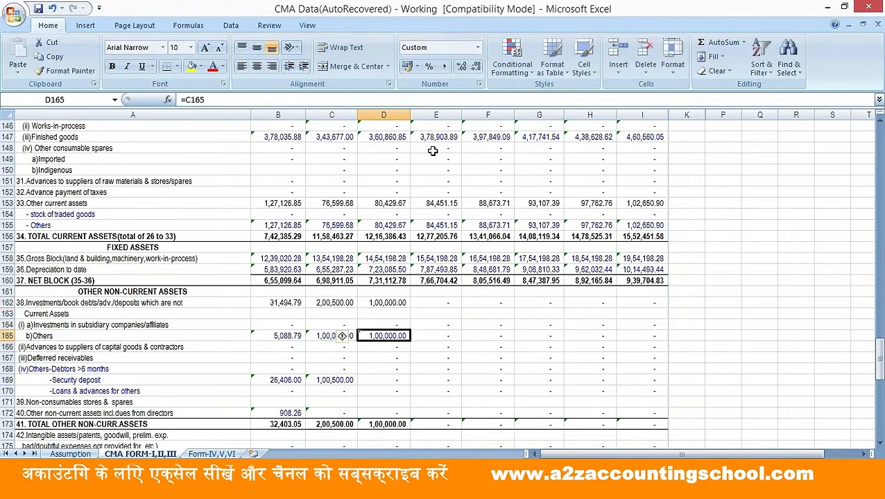
# Copy the D165 formula across the remaining projected years in E165:I165
pyautogui.hotkey('ctrl', 'c')
pyautogui.press('Right')
pyautogui.hotkey('shift', 'Right')
pyautogui.hotkey('shift', 'Right')
pyautogui.hotkey('shift', 'Right')
pyautogui.hotkey('shift', 'Right')
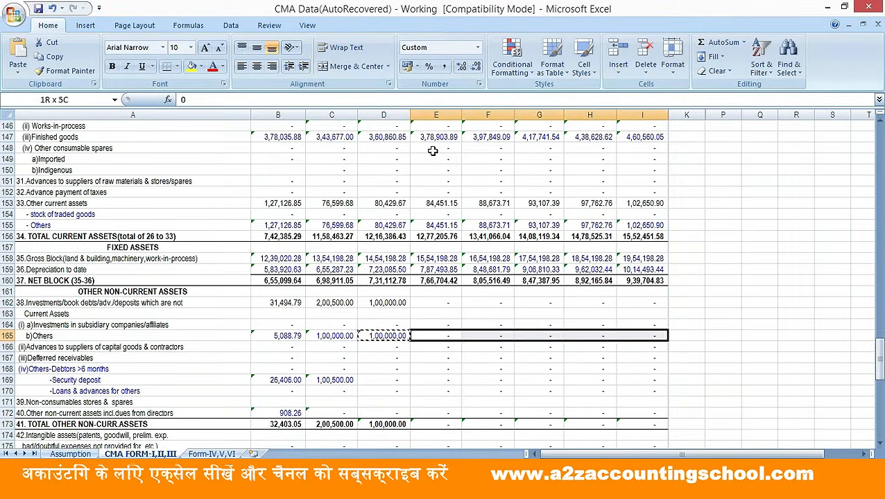
pyautogui.press('Return')
# Project the security deposit in D169 as 105% of the previous year's value in C169
pyautogui.press('Left')
pyautogui.press('Left')
pyautogui.press('Left')
pyautogui.press('Down')
pyautogui.press('Down')
pyautogui.press('Down')
pyautogui.press('Down')
pyautogui.press('Right')
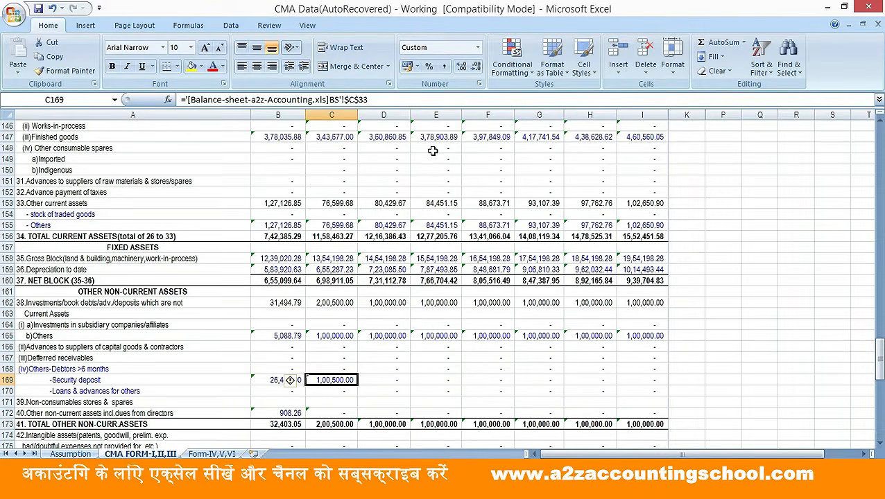
pyautogui.press('Right')
pyautogui.write('+')
pyautogui.press('Left')
pyautogui.write('*105%')
pyautogui.press('Return')
# Copy the D169 security deposit formula across the remaining projected years in E169:I169
pyautogui.press('Up')
pyautogui.hotkey('ctrl', 'c')
pyautogui.hotkey('shift', 'Right')
pyautogui.hotkey('shift', 'Right')
pyautogui.hotkey('shift', 'Right')
pyautogui.hotkey('shift', 'Right')
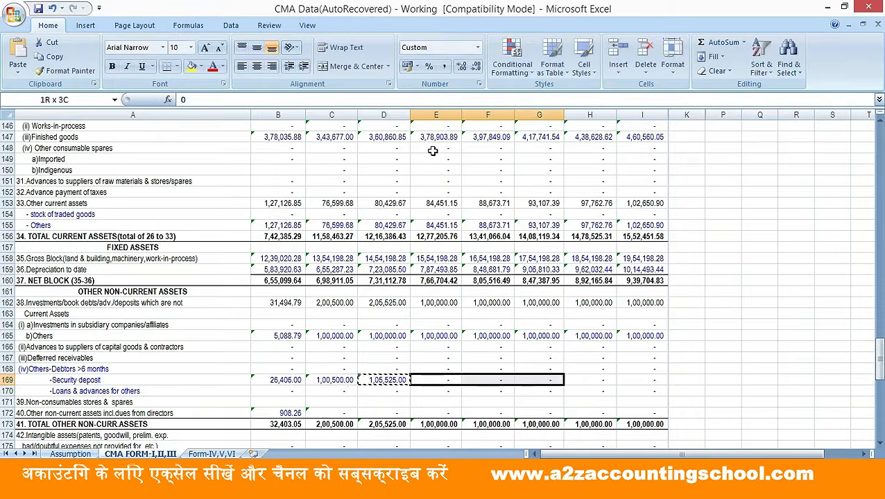
pyautogui.press('Return')
# Examine the other non-current assets row 172 and the total other non-current assets across the years in row 173
pyautogui.press('Down')
pyautogui.press('Down')
pyautogui.press('Down')
pyautogui.press('Left')
pyautogui.press('Left')
pyautogui.press('Left')
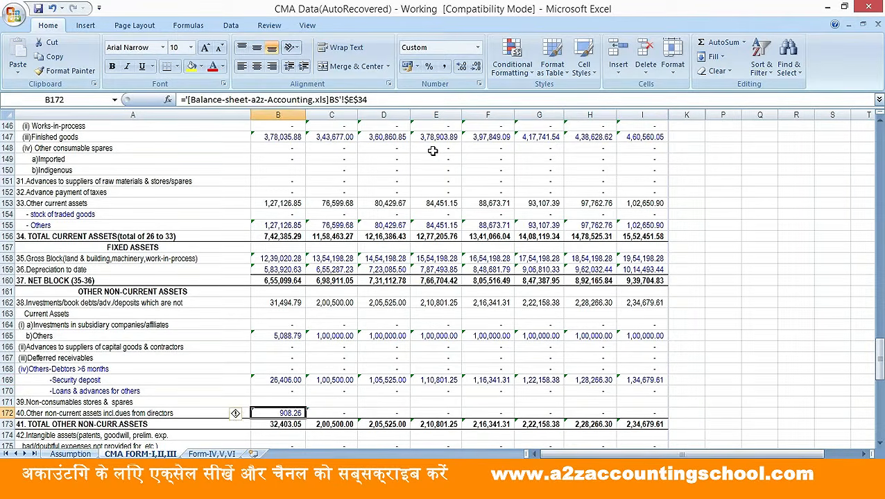
pyautogui.press('Down')
pyautogui.press('Right')
pyautogui.press('Right')
pyautogui.press('Right')
pyautogui.press('Right')
pyautogui.press('Right')
pyautogui.press('Right')
pyautogui.press('Right')
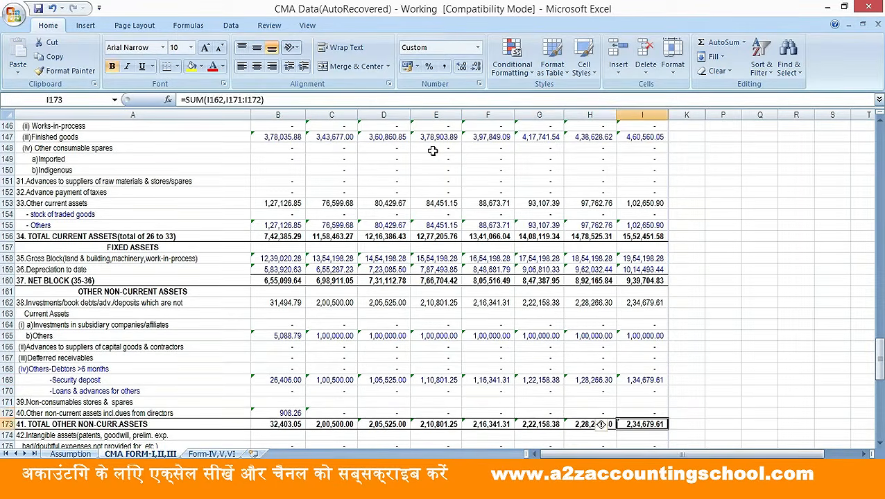
# Review the total assets, tangible net worth, net working capital and ratio rows at the end of the form
pyautogui.press('Down')
pyautogui.press('Down')
pyautogui.press('Down')
pyautogui.press('Down')
pyautogui.press('Down')
pyautogui.press('Down')
pyautogui.press('Down')
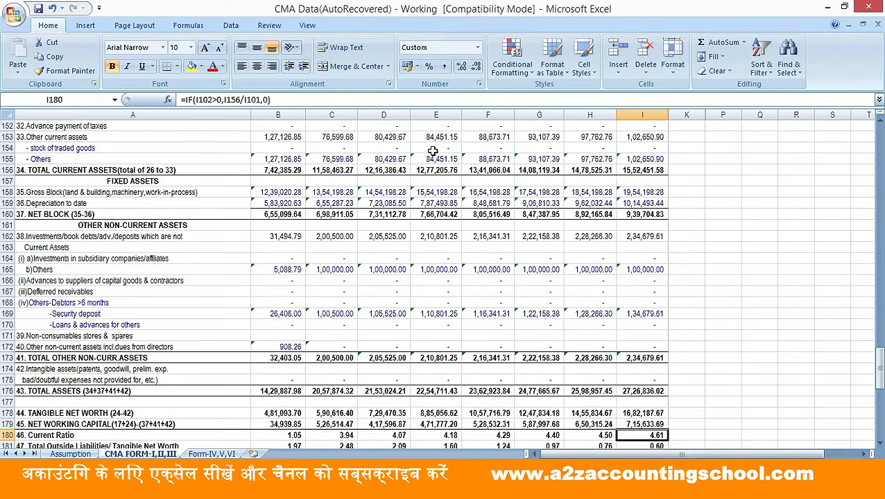
pyautogui.press('Down')
pyautogui.press('Down')
pyautogui.press('Down')
pyautogui.press('Down')
pyautogui.press('Down')
pyautogui.press('Down')
pyautogui.press('Down')
pyautogui.press('Down')
pyautogui.press('Down')
pyautogui.press('Down')
pyautogui.press('Left')
pyautogui.press('Left')
pyautogui.press('Left')
pyautogui.press('Left')
pyautogui.press('Left')
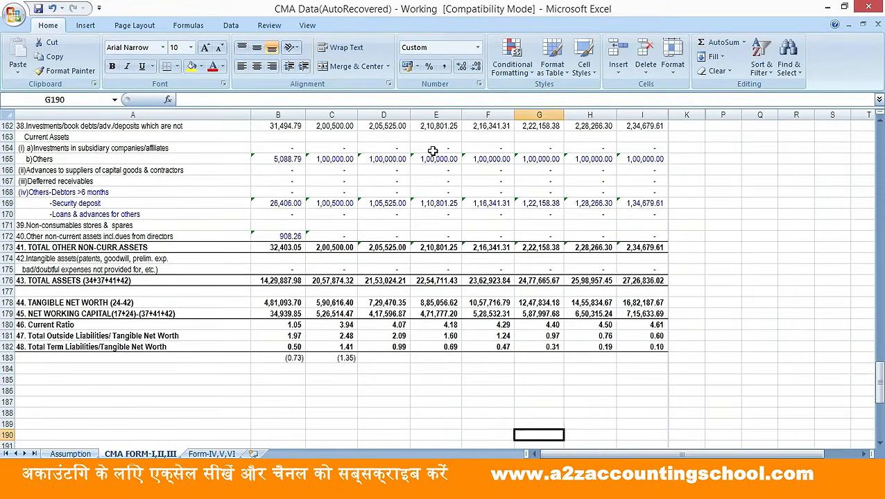
# Copy the balance difference formula from C183 across the projected years in D183:I183
pyautogui.press('Up')
pyautogui.press('Up')
pyautogui.press('Up')
pyautogui.press('Up')
pyautogui.press('Up')
pyautogui.press('Up')
pyautogui.press('Up')
pyautogui.press('Left')
pyautogui.hotkey('ctrl', 'c')
pyautogui.press('Right')
pyautogui.hotkey('shift', 'Right')
pyautogui.hotkey('shift', 'Right')
pyautogui.hotkey('shift', 'Right')
pyautogui.hotkey('shift', 'Right')
pyautogui.hotkey('shift', 'Right')
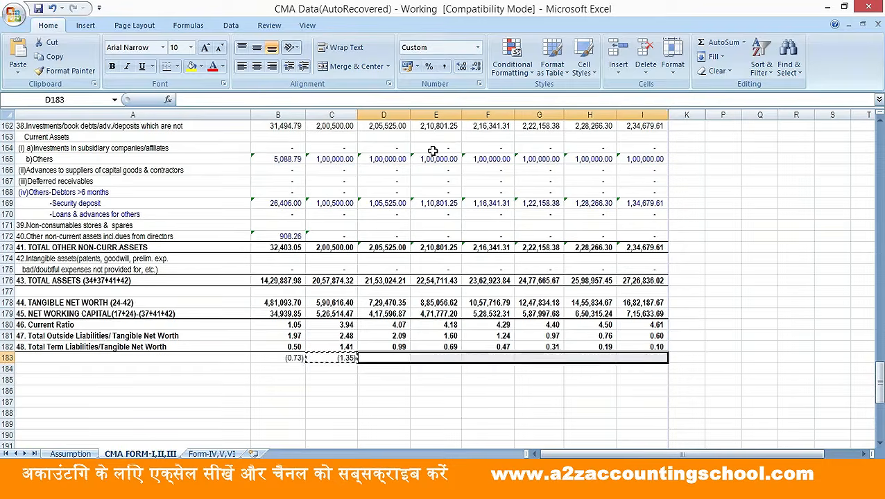
pyautogui.hotkey('ctrl', 'v')
# Color the balance difference row B183:I183 with a red font
pyautogui.press('Left')
pyautogui.press('Left')
pyautogui.hotkey('shift', 'Right')
pyautogui.hotkey('shift', 'Right')
pyautogui.hotkey('shift', 'Right')
pyautogui.hotkey('shift', 'Right')
pyautogui.hotkey('shift', 'Right')
pyautogui.hotkey('shift', 'Right')
pyautogui.hotkey('shift', 'Right')
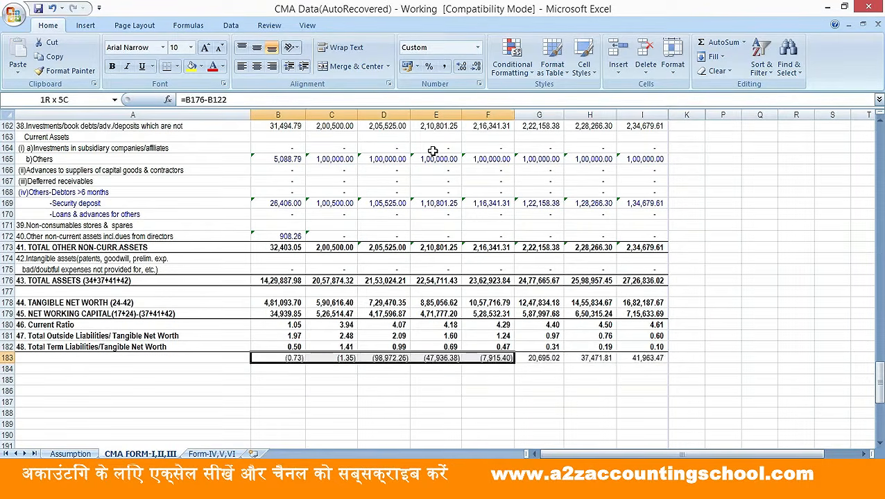
pyautogui.click(213, 66)
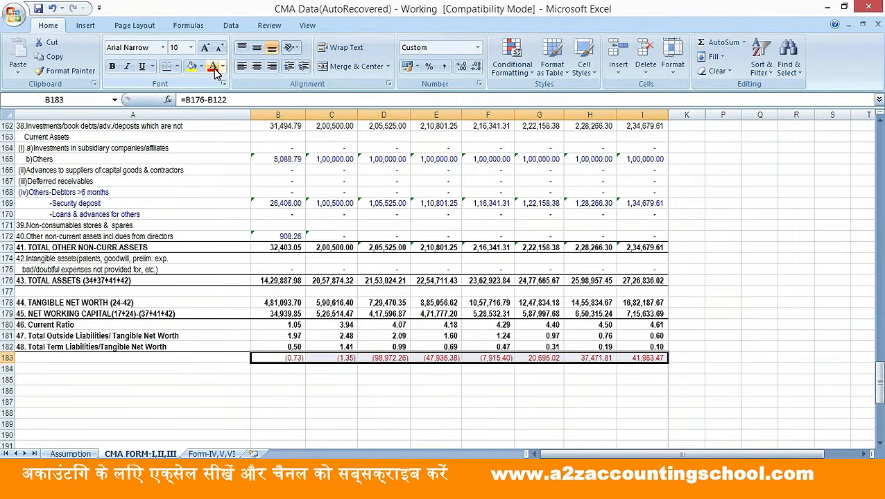
# Examine the first audited year's column B from the security deposit row down to the balance difference row
pyautogui.press('Up')
pyautogui.press('Up')
pyautogui.press('Up')
pyautogui.press('Up')
pyautogui.press('Up')
pyautogui.press('Up')
pyautogui.press('Up')
pyautogui.press('Up')
pyautogui.press('Up')
pyautogui.press('Up')
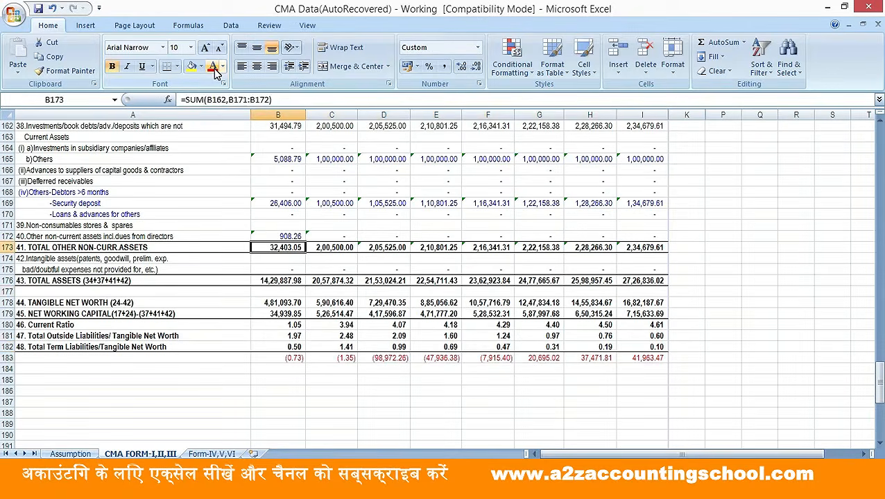
pyautogui.press('Up')
pyautogui.press('Up')
pyautogui.press('Up')
pyautogui.press('Up')
pyautogui.press('Down')
pyautogui.press('Down')
pyautogui.press('Down')
pyautogui.press('Down')
pyautogui.press('Down')
pyautogui.press('Down')
pyautogui.press('Down')
pyautogui.press('Down')
pyautogui.press('Down')
pyautogui.press('Down')
pyautogui.press('Down')
pyautogui.press('Down')
pyautogui.press('Down')
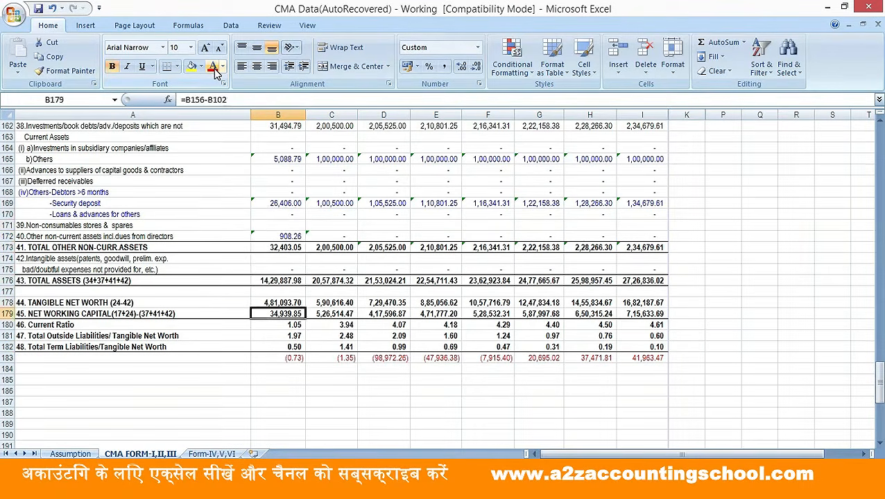
# Inspect the balance differences in row 183 and the formula behind D183
pyautogui.press('Right')
pyautogui.press('Down')
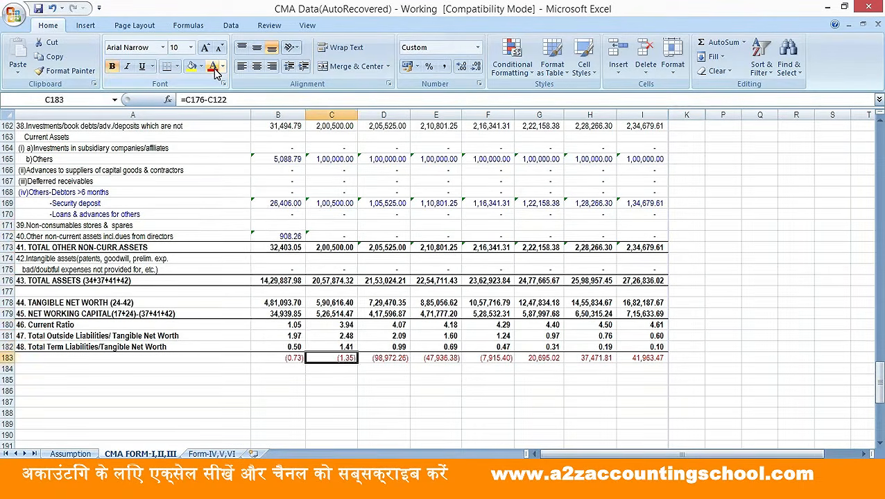
pyautogui.press('Right')
pyautogui.press('Right')
pyautogui.press('Right')
pyautogui.press('Left')
pyautogui.press('Left')
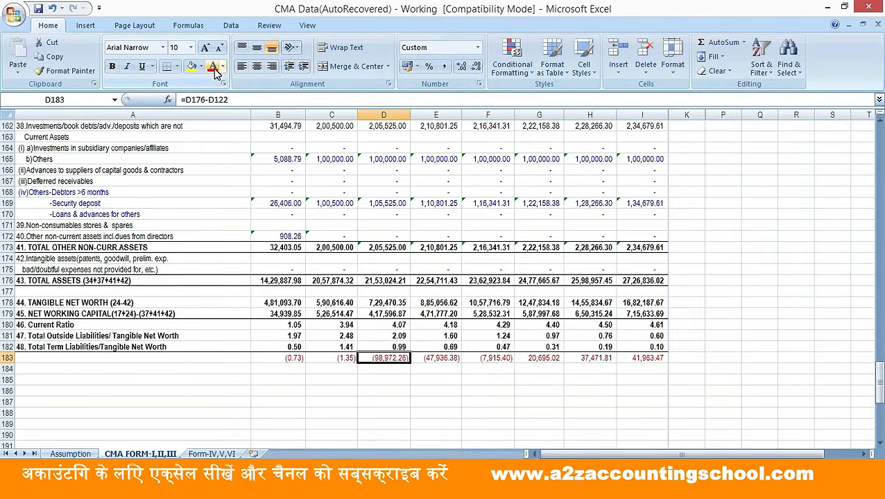
pyautogui.press('F2')
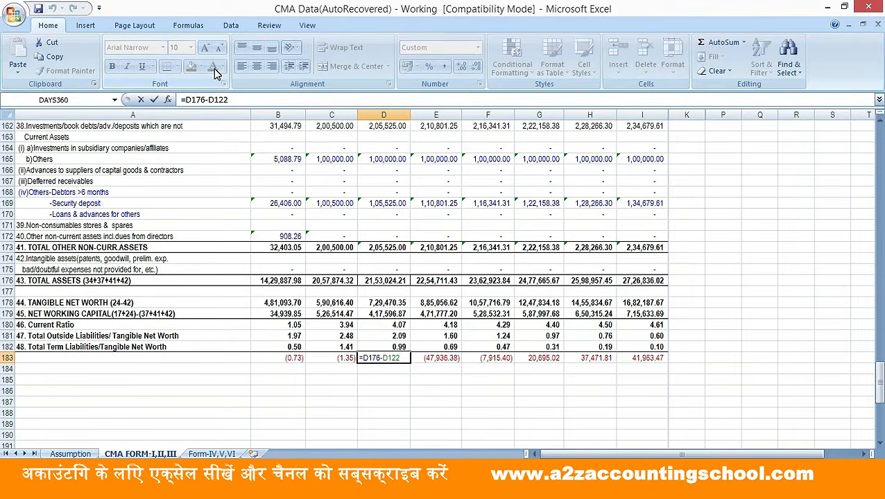
pyautogui.press('Escape')
pyautogui.press('F2')
pyautogui.press('Escape')
pyautogui.press('F2')
pyautogui.press('Escape')
# Review column D's non-current assets, total assets and ratio rows, and recheck the difference formula in D183
pyautogui.press('Up')
pyautogui.press('Up')
pyautogui.press('Up')
pyautogui.press('Up')
pyautogui.press('Up')
pyautogui.press('Up')
pyautogui.press('Up')
pyautogui.press('Up')
pyautogui.press('Up')
pyautogui.press('Up')
pyautogui.press('Up')
pyautogui.press('Up')
pyautogui.press('Up')
pyautogui.press('Up')
pyautogui.press('Up')
pyautogui.press('Up')
pyautogui.press('Up')
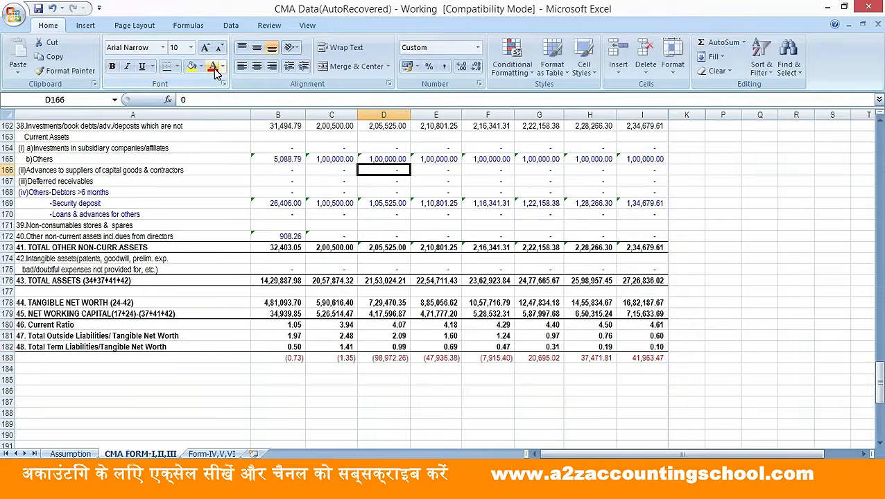
pyautogui.press('Down')
pyautogui.press('Down')
pyautogui.press('Down')
pyautogui.press('Down')
pyautogui.press('Down')
pyautogui.press('Down')
pyautogui.press('Down')
pyautogui.press('Down')
pyautogui.press('Down')
pyautogui.press('Down')
pyautogui.press('Down')
pyautogui.press('Down')
pyautogui.press('Down')
pyautogui.press('Down')
pyautogui.press('Down')
pyautogui.press('Down')
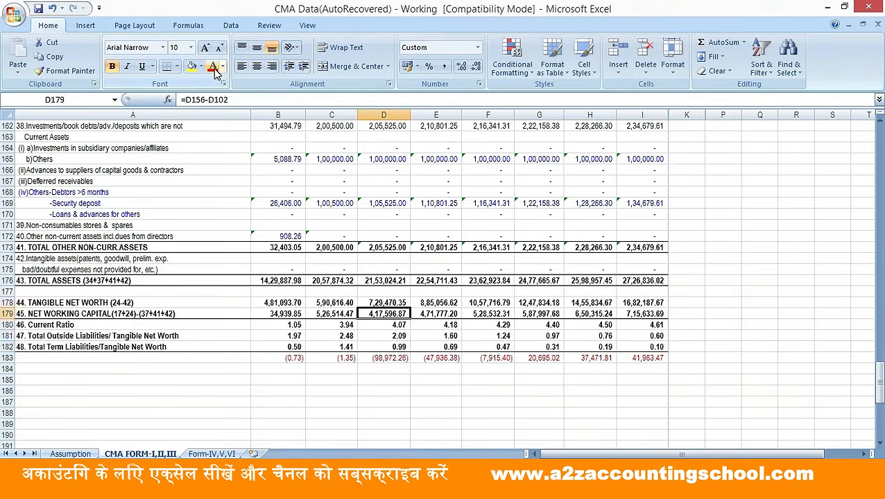
pyautogui.press('Down')
pyautogui.press('F2')
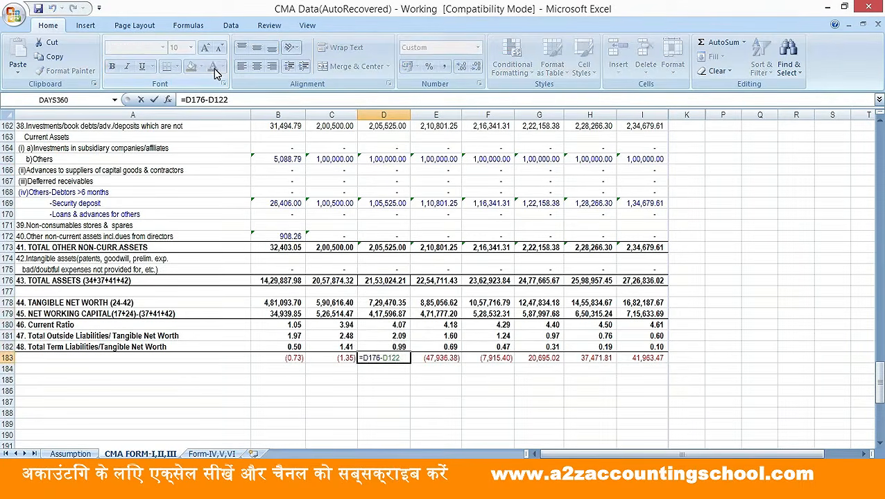
pyautogui.press('Escape')
# Try raising the projected March 31' 22 receivables in D137 to 110% of C137
pyautogui.press('Up')
pyautogui.press('Up')
pyautogui.press('Up')
pyautogui.press('Up')
pyautogui.press('Up')
pyautogui.press('Up')
pyautogui.press('Up')
pyautogui.press('Up')
pyautogui.press('Up')
pyautogui.press('Up')
pyautogui.press('Up')
pyautogui.press('Up')
pyautogui.press('Up')
pyautogui.press('Up')
pyautogui.press('Up')
pyautogui.press('Up')
pyautogui.press('Up')
pyautogui.press('Up')
pyautogui.press('Up')
pyautogui.press('Up')
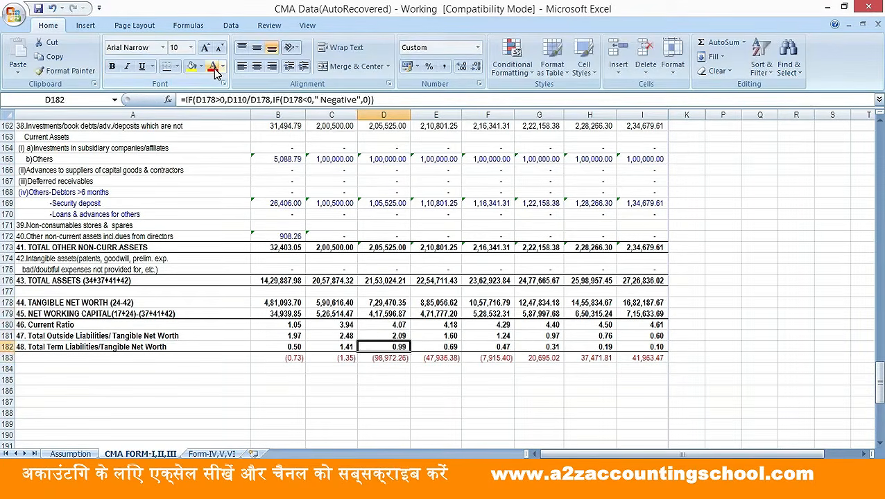
pyautogui.press('Up')
pyautogui.press('Up')
pyautogui.press('Up')
pyautogui.press('Up')
pyautogui.press('Up')
pyautogui.press('Up')
pyautogui.press('Up')
pyautogui.press('Up')
pyautogui.press('Up')
pyautogui.press('Up')
pyautogui.press('Up')
pyautogui.press('Up')
pyautogui.press('Up')
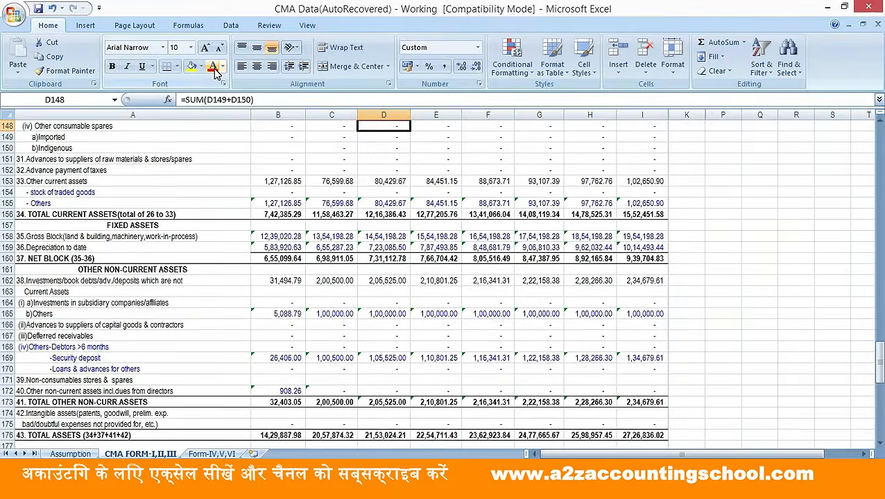
pyautogui.press('Up')
pyautogui.press('Up')
pyautogui.press('Up')
pyautogui.press('Up')
pyautogui.press('Up')
pyautogui.press('Up')
pyautogui.press('Up')
pyautogui.press('Up')
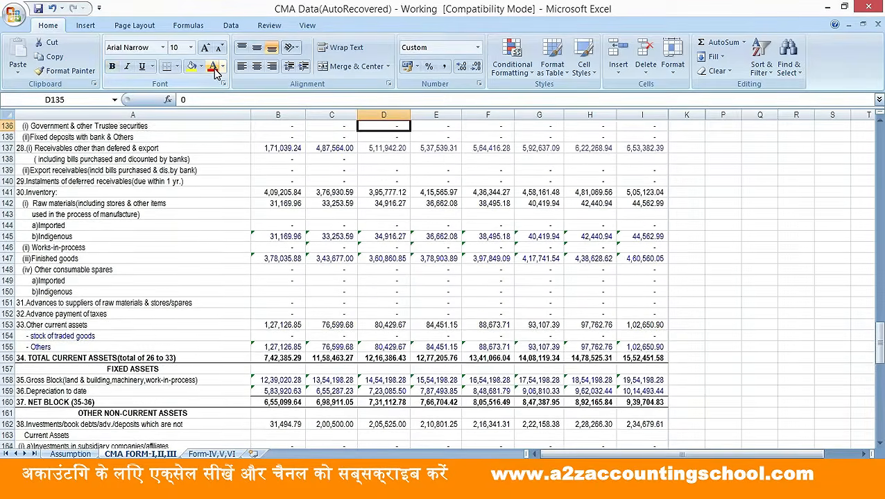
pyautogui.press('Up')
pyautogui.press('Up')
pyautogui.press('Down')
pyautogui.press('Down')
pyautogui.press('Down')
pyautogui.press('Down')
pyautogui.press('Down')
pyautogui.press('Down')
pyautogui.press('Down')
pyautogui.press('Down')
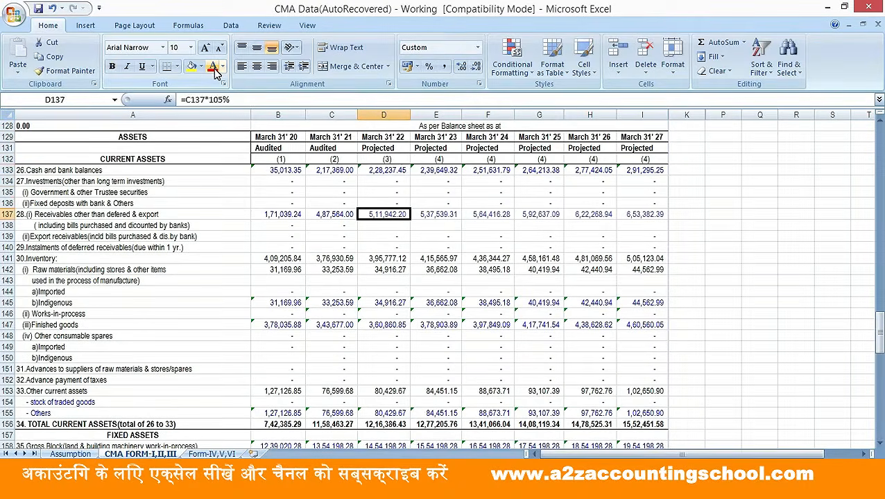
pyautogui.press('F2')
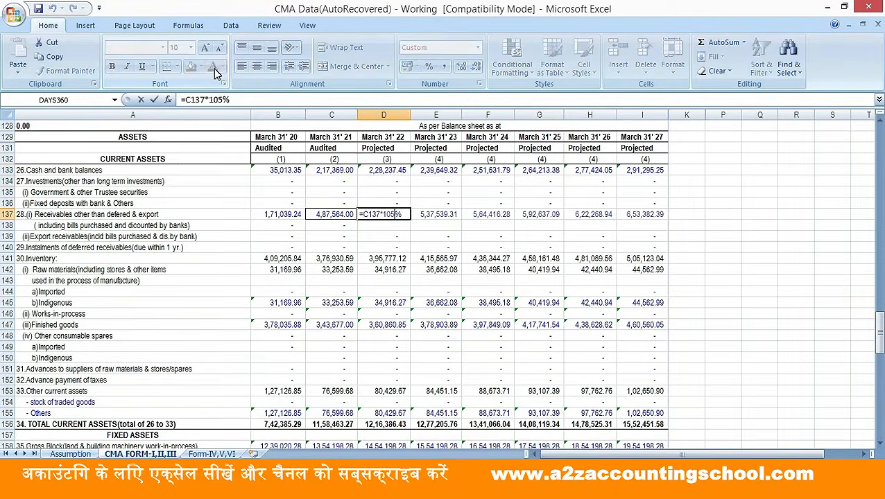
pyautogui.press('BackSpace')
pyautogui.press('BackSpace')
pyautogui.press('BackSpace')
pyautogui.write('10%')
pyautogui.press('Return')
# Check the effect of the receivables change on column D's totals and the balance difference in D183
pyautogui.press('Down')
pyautogui.press('Down')
pyautogui.press('Down')
pyautogui.press('Down')
pyautogui.press('Down')
pyautogui.press('Down')
pyautogui.press('Down')
pyautogui.press('Down')
pyautogui.press('Down')
pyautogui.press('Down')
pyautogui.press('Down')
pyautogui.press('Down')
pyautogui.press('Down')
pyautogui.press('Down')
pyautogui.press('Down')
pyautogui.press('Down')
pyautogui.press('Down')
pyautogui.press('Down')
pyautogui.press('Down')
pyautogui.press('Down')
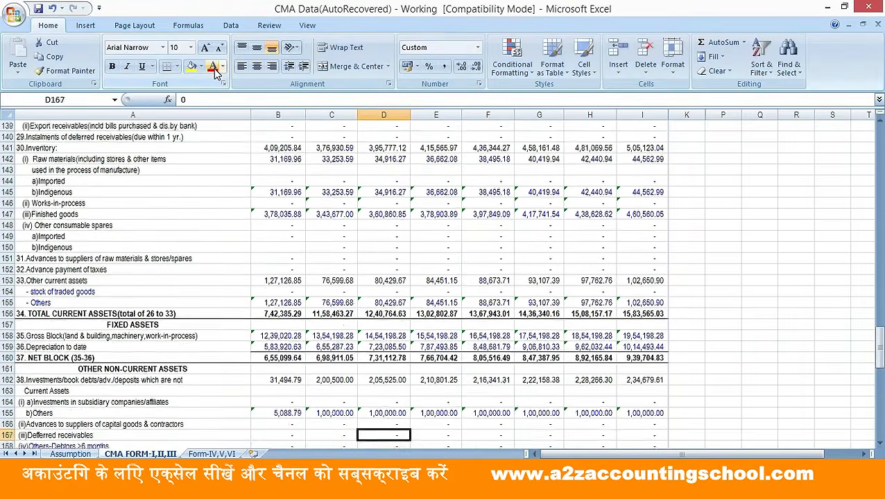
pyautogui.press('Down')
pyautogui.press('Down')
pyautogui.press('Down')
pyautogui.press('Down')
pyautogui.press('Down')
pyautogui.press('Down')
pyautogui.press('Down')
pyautogui.press('Down')
pyautogui.press('Down')
pyautogui.press('Down')
pyautogui.press('Down')
pyautogui.press('Down')
pyautogui.press('Up')
pyautogui.press('Up')
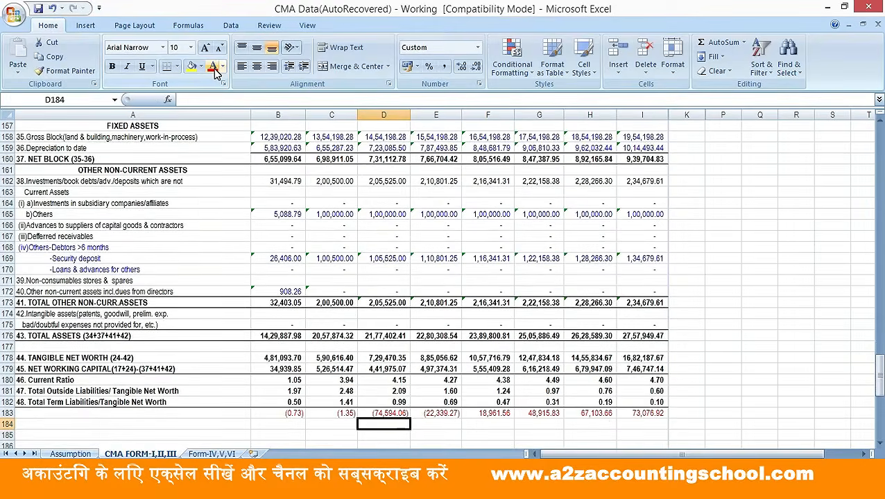
pyautogui.press('Down')
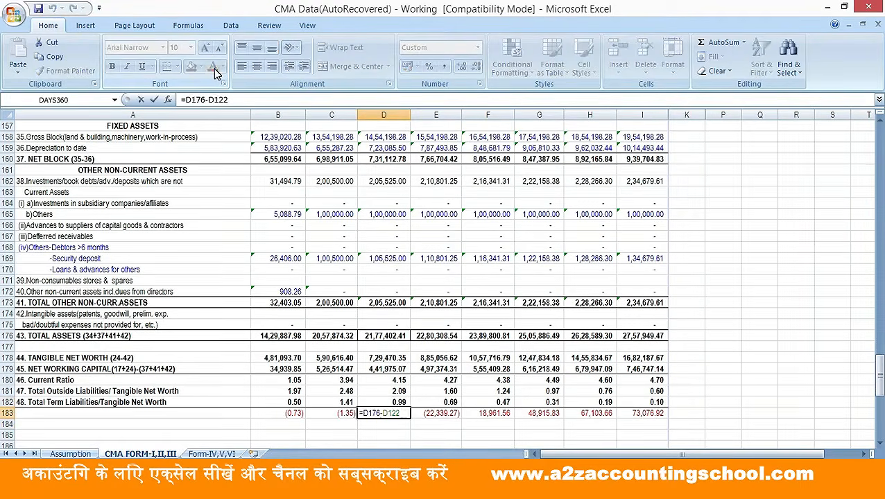
# Restore the projected receivables formula in D137 to 105% of C137
pyautogui.press('Up')
pyautogui.press('Up')
pyautogui.press('Up')
pyautogui.press('Up')
pyautogui.press('Up')
pyautogui.press('Up')
pyautogui.press('Up')
pyautogui.press('Up')
pyautogui.press('Up')
pyautogui.press('Up')
pyautogui.press('Up')
pyautogui.press('Up')
pyautogui.press('Up')
pyautogui.press('Up')
pyautogui.press('Up')
pyautogui.press('Up')
pyautogui.press('Up')
pyautogui.press('Up')
pyautogui.press('Up')
pyautogui.press('Up')
# Review column D's asset rows from receivables down to the balance difference in D183
pyautogui.press('Down')
pyautogui.press('Down')
pyautogui.press('Down')
pyautogui.press('Down')
pyautogui.press('Down')
pyautogui.press('Down')
pyautogui.press('Down')
pyautogui.press('Down')
pyautogui.press('Down')
pyautogui.press('Down')
pyautogui.press('Down')
pyautogui.press('Down')
pyautogui.press('Down')
pyautogui.press('Down')
pyautogui.press('Down')
pyautogui.press('Down')
pyautogui.press('Down')
pyautogui.press('Down')
pyautogui.press('Down')
pyautogui.press('Down')
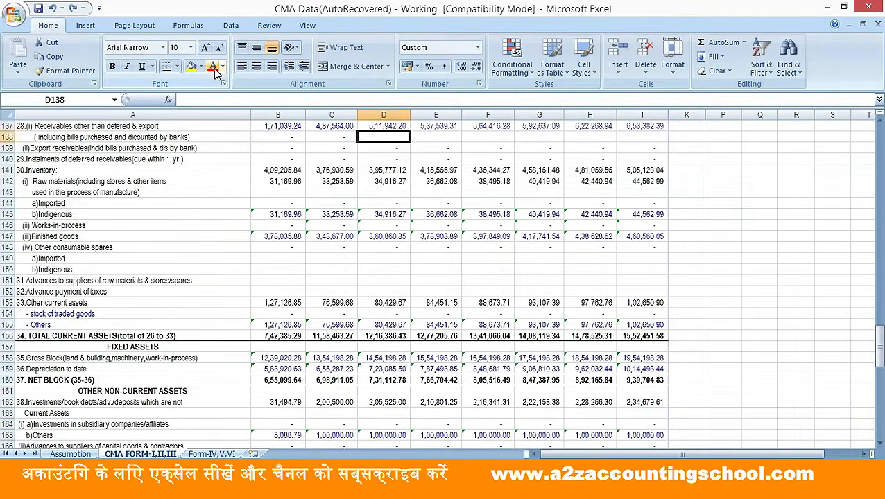
pyautogui.press('Down')
pyautogui.press('Down')
pyautogui.press('Down')
pyautogui.press('Down')
pyautogui.press('Down')
pyautogui.press('Down')
pyautogui.press('Down')
pyautogui.press('Down')
pyautogui.press('Down')
pyautogui.press('Down')
pyautogui.press('Down')
pyautogui.press('Down')
pyautogui.press('Down')
pyautogui.press('Down')
pyautogui.press('Down')
pyautogui.press('Down')
pyautogui.press('Down')
pyautogui.press('Down')
pyautogui.press('Down')
pyautogui.press('Down')
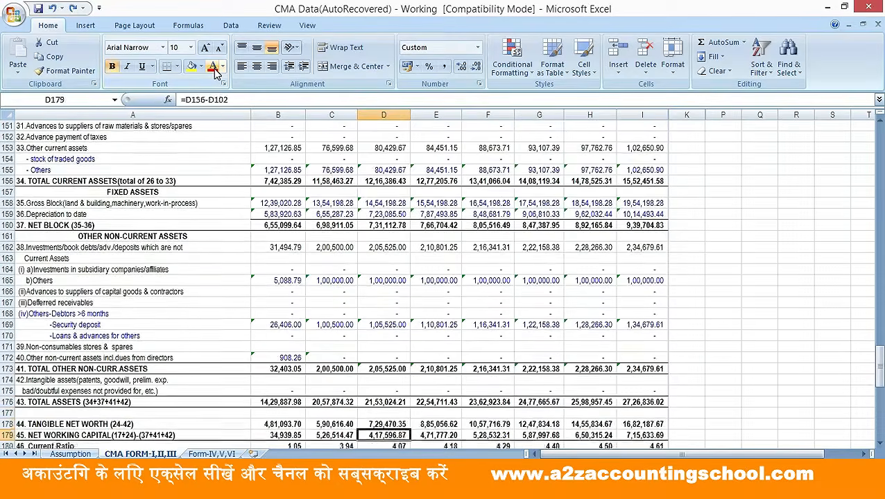
pyautogui.press('Up')
pyautogui.press('Up')
pyautogui.press('Up')
pyautogui.press('Up')
pyautogui.press('Up')
pyautogui.press('Up')
pyautogui.press('Up')
pyautogui.press('Up')
pyautogui.press('Up')
pyautogui.press('Up')
pyautogui.press('Up')
pyautogui.press('Up')
pyautogui.press('Up')
pyautogui.press('Up')
pyautogui.press('Up')
pyautogui.press('Up')
pyautogui.press('Up')
pyautogui.press('Up')
pyautogui.press('Up')
pyautogui.press('Up')
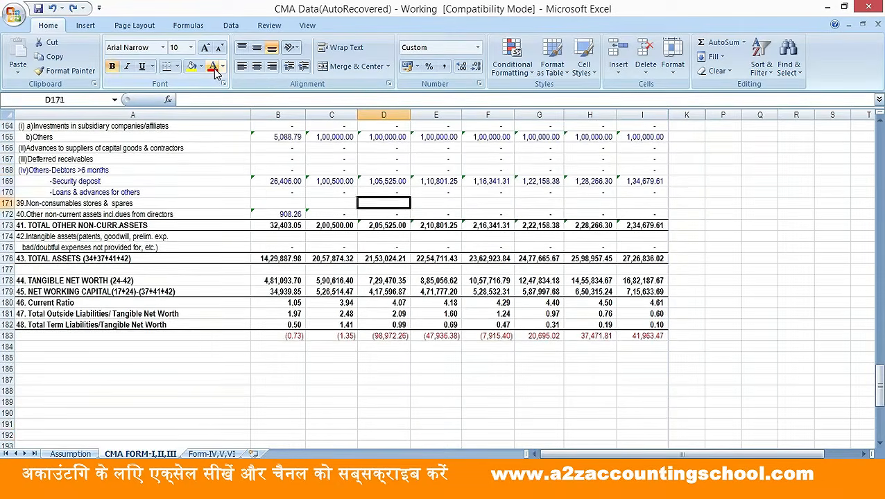
# Examine column D's net worth, total liabilities and current liabilities for a projected March 31' 22 figure to adjust
pyautogui.press('Up')
pyautogui.press('Up')
pyautogui.press('Up')
pyautogui.press('Up')
pyautogui.press('Up')
pyautogui.press('Up')
pyautogui.press('Up')
pyautogui.press('Up')
pyautogui.press('Up')
pyautogui.press('Up')
pyautogui.press('Up')
pyautogui.press('Up')
pyautogui.press('Up')
pyautogui.press('Up')
pyautogui.press('Up')
pyautogui.press('Up')
pyautogui.press('Up')
pyautogui.press('Up')
pyautogui.press('Up')
pyautogui.press('Up')
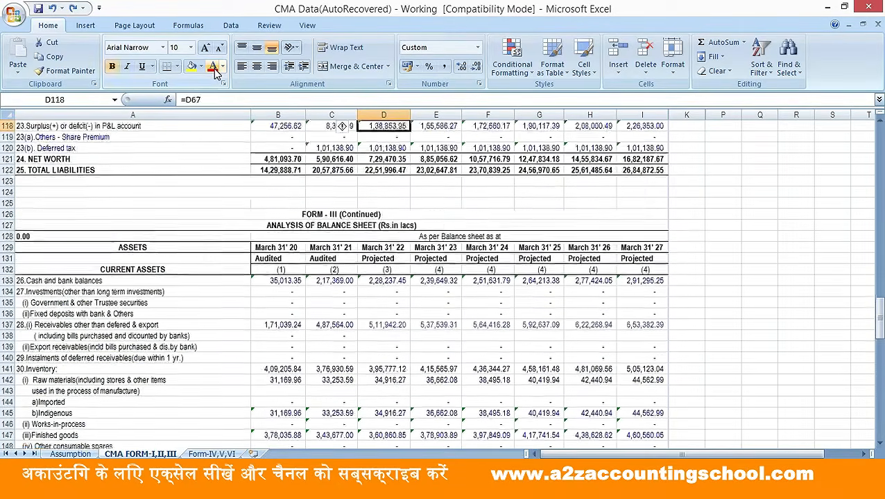
pyautogui.press('Up')
pyautogui.press('Up')
pyautogui.press('Up')
pyautogui.press('Up')
pyautogui.press('Up')
pyautogui.press('Up')
pyautogui.press('Up')
pyautogui.press('Up')
pyautogui.press('Up')
pyautogui.press('Up')
pyautogui.press('Up')
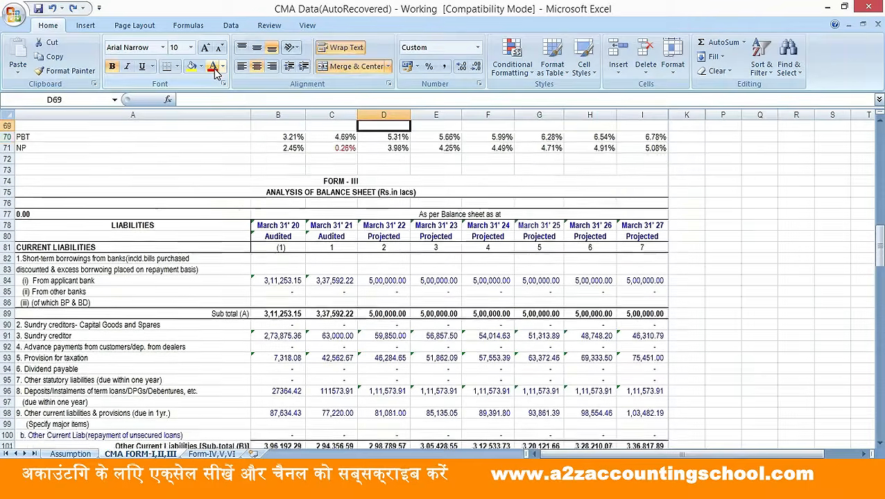
pyautogui.press('Down')
pyautogui.press('Down')
pyautogui.press('Down')
pyautogui.press('Down')
pyautogui.press('Down')
pyautogui.press('Down')
pyautogui.press('Down')
pyautogui.press('Down')
pyautogui.press('Down')
pyautogui.press('Down')
pyautogui.press('Down')
pyautogui.press('Down')
pyautogui.press('Down')
pyautogui.press('Down')
pyautogui.press('Down')
pyautogui.press('Down')
pyautogui.press('Down')
pyautogui.press('Down')
pyautogui.press('Down')
pyautogui.press('Down')
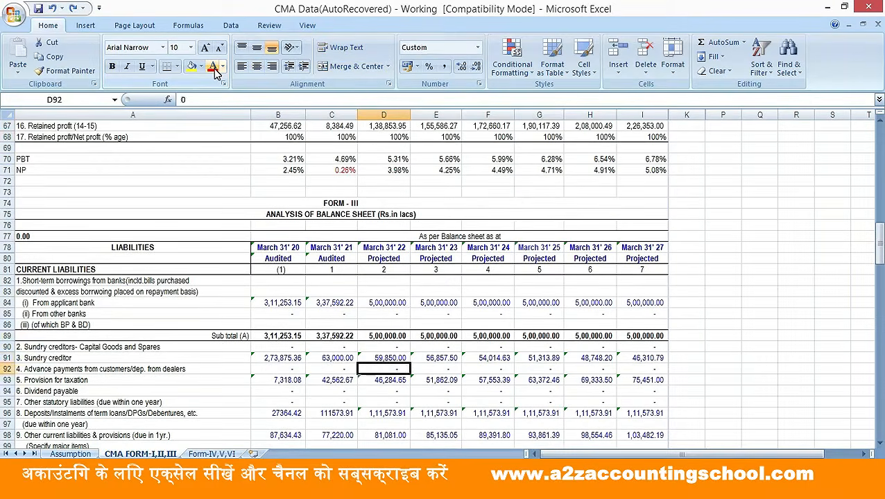
# Set the projected March 31' 22 sundry creditors formula in D91 to 90% of C91
pyautogui.press('Up')
pyautogui.press('Up')
pyautogui.press('Up')
pyautogui.press('Down')
pyautogui.press('Down')
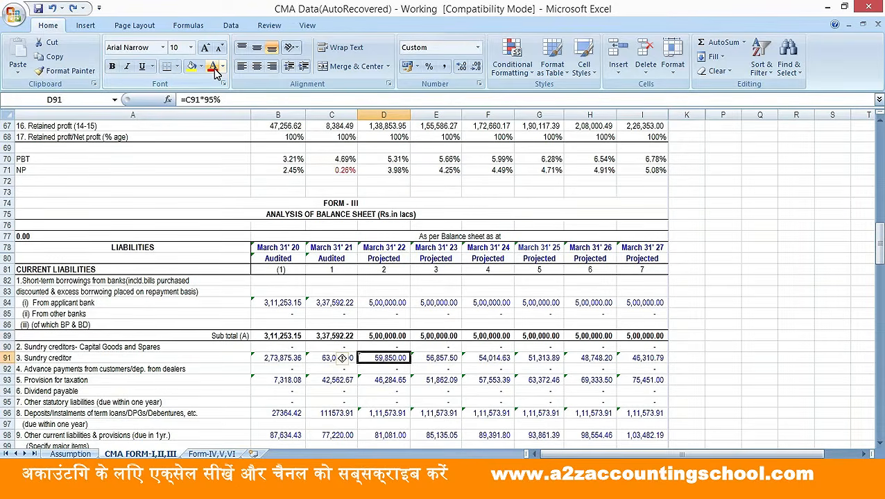
pyautogui.press('F2')
pyautogui.press('Left')
pyautogui.press('BackSpace')
pyautogui.write('0')
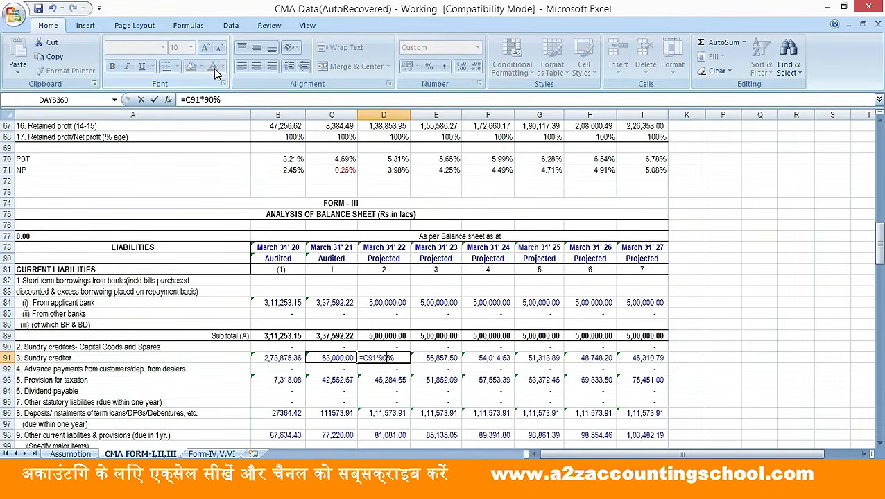
pyautogui.hotkey('ctrl', 'Return')
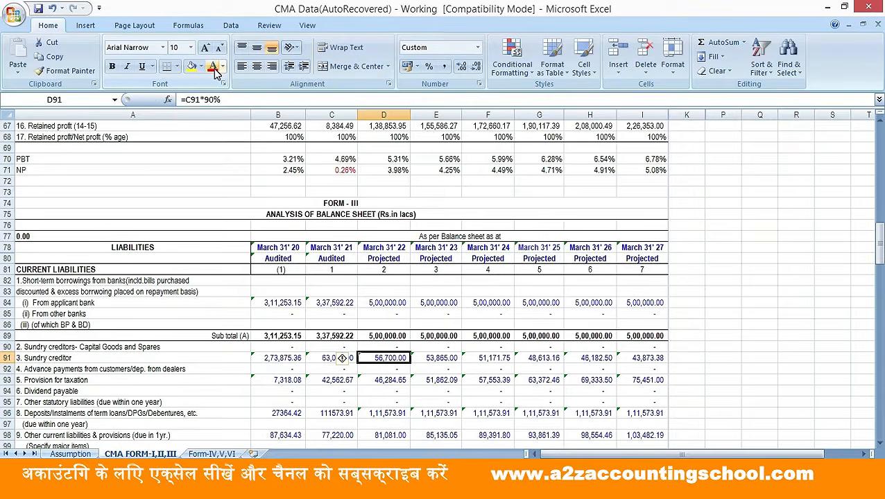
# Check column D's remaining current liability rows down to the total current liabilities in D102
pyautogui.press('Down')
pyautogui.press('Down')
pyautogui.press('Down')
pyautogui.press('Down')
pyautogui.press('Down')
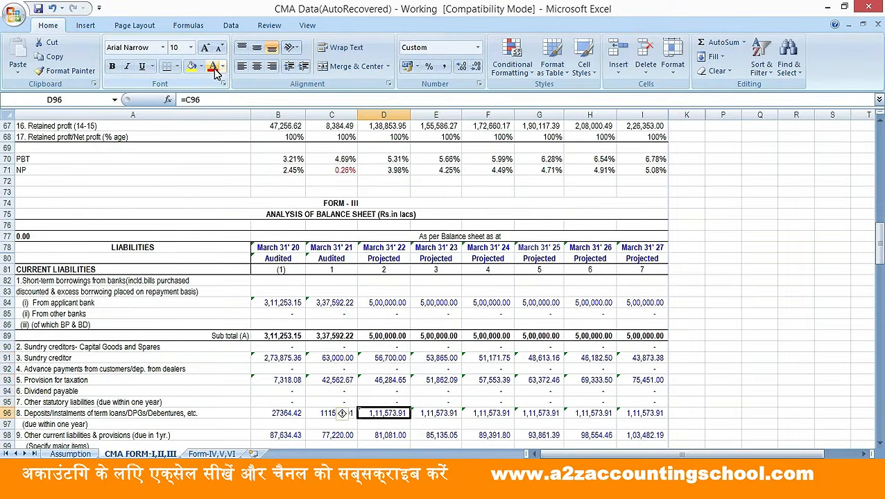
pyautogui.press('Down')
pyautogui.press('Down')
pyautogui.press('Down')
pyautogui.press('Down')
pyautogui.press('Down')
pyautogui.press('Down')
pyautogui.press('Down')
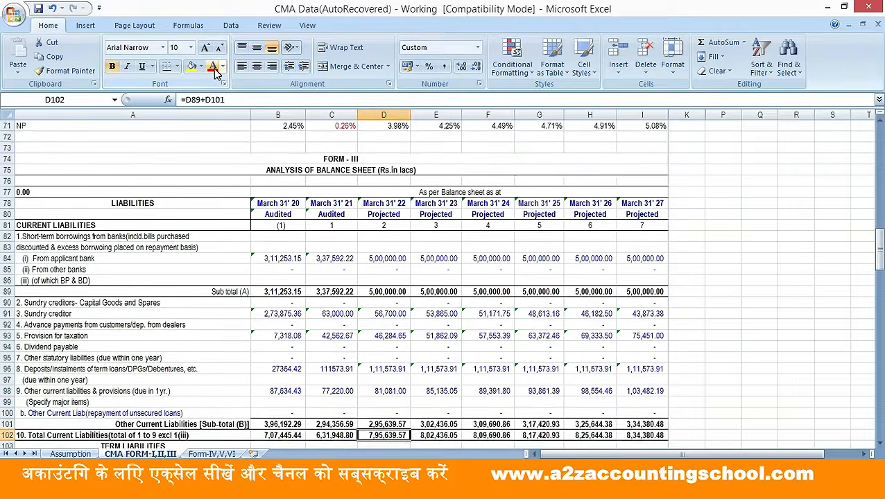
# Set the projected March 31' 22 other current liabilities and provisions formula in D98 to 102% of C98
pyautogui.press('Up')
pyautogui.press('Up')
pyautogui.press('Up')
pyautogui.press('Up')
pyautogui.press('Up')
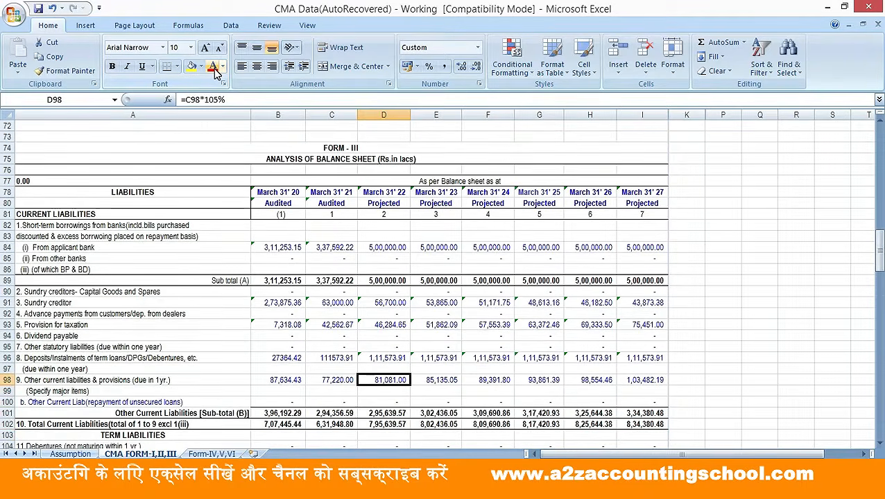
pyautogui.press('F2')
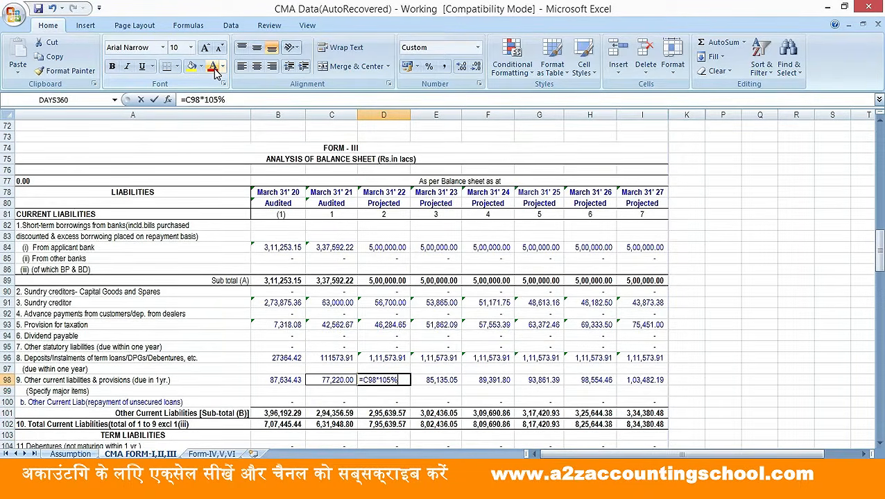
pyautogui.press('Left')
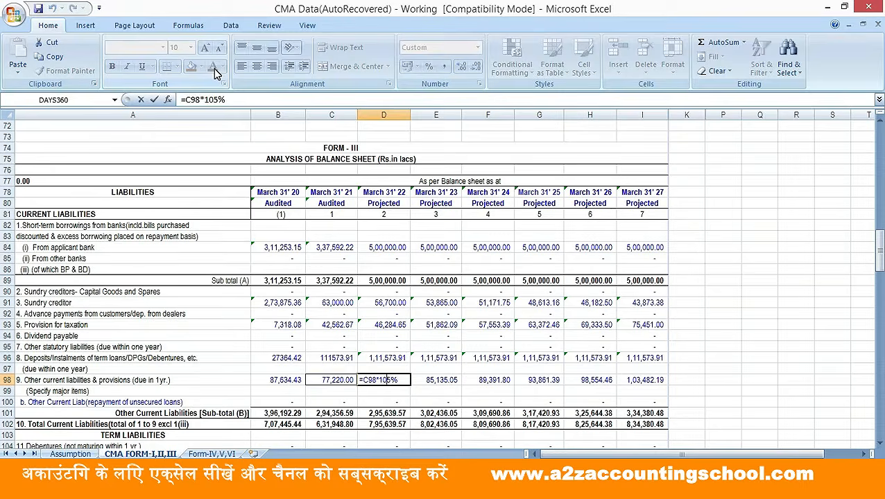
pyautogui.press('BackSpace')
pyautogui.write('2')
pyautogui.press('Return')
# Copy the D98 other current liabilities formula across to E98:G98 for March 31' 23 to March 31' 25
pyautogui.press('Up')
pyautogui.hotkey('ctrl', 'c')
pyautogui.press('Right')
pyautogui.hotkey('shift', 'Right')
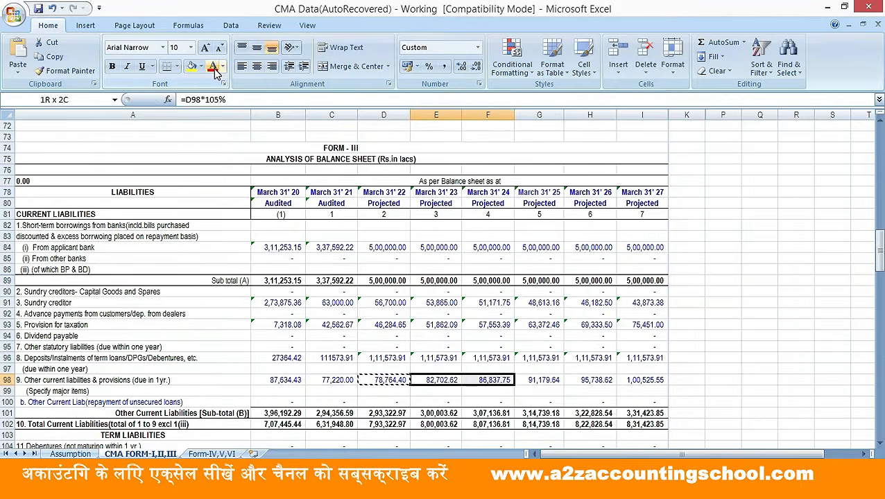
pyautogui.hotkey('shift', 'Right')
pyautogui.press('Return')
# Review the term liabilities, net worth and total liabilities rows down to the start of the current assets section
pyautogui.press('Left')
pyautogui.press('Left')
pyautogui.press('Down')
pyautogui.press('Down')
pyautogui.press('Down')
pyautogui.press('Down')
pyautogui.press('Down')
pyautogui.press('Down')
pyautogui.press('Down')
pyautogui.press('Down')
pyautogui.press('Down')
pyautogui.press('Down')
pyautogui.press('Down')
pyautogui.press('Down')
pyautogui.press('Down')
pyautogui.press('Down')
pyautogui.press('Down')
pyautogui.press('Down')
pyautogui.press('Down')
pyautogui.press('Down')
pyautogui.press('Down')
pyautogui.press('Down')
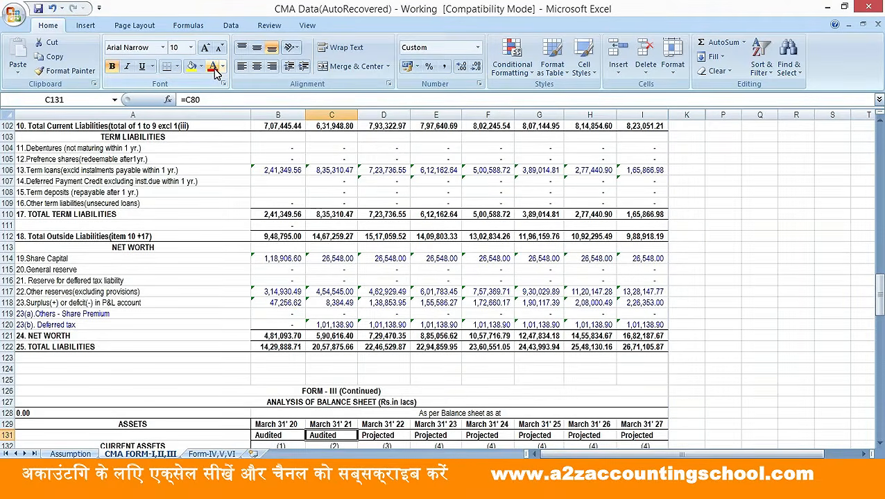
pyautogui.press('Up')
pyautogui.press('Up')
pyautogui.press('Up')
pyautogui.press('Up')
pyautogui.press('Up')
pyautogui.press('Up')
pyautogui.press('Up')
pyautogui.press('Up')
pyautogui.press('Up')
pyautogui.press('Up')
pyautogui.press('Up')
pyautogui.press('Up')
pyautogui.press('Up')
pyautogui.press('Up')
pyautogui.press('Up')
pyautogui.press('Up')
pyautogui.press('Up')
pyautogui.press('Down')
pyautogui.press('Down')
pyautogui.press('Down')
pyautogui.press('Down')
pyautogui.press('Down')
pyautogui.press('Down')
pyautogui.press('Down')
pyautogui.press('Down')
pyautogui.press('Down')
pyautogui.press('Down')
pyautogui.press('Down')
pyautogui.press('Down')
pyautogui.press('Down')
pyautogui.press('Down')
pyautogui.press('Down')
pyautogui.press('Down')
pyautogui.press('Down')
pyautogui.press('Down')
pyautogui.press('Down')
pyautogui.press('Down')
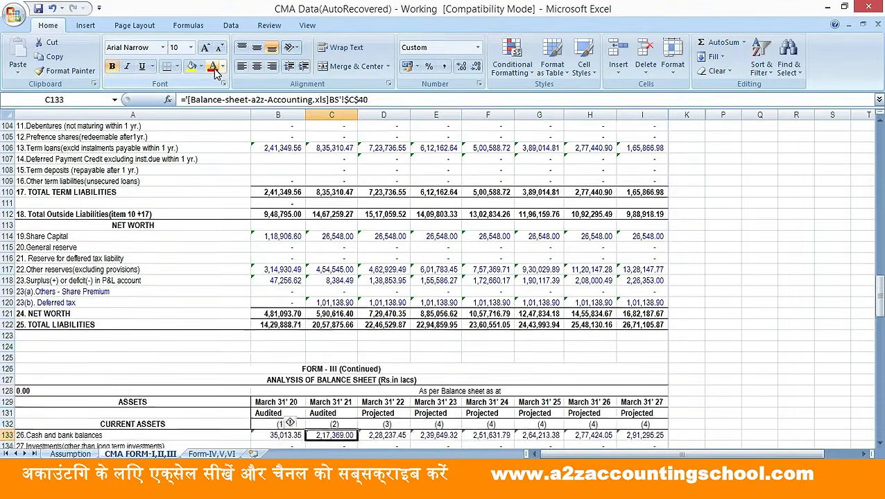
pyautogui.press('Up')
pyautogui.press('Up')
pyautogui.press('Up')
pyautogui.press('Up')
pyautogui.press('Up')
pyautogui.press('Up')
pyautogui.press('Up')
pyautogui.press('Up')
pyautogui.press('Up')
pyautogui.press('Up')
pyautogui.press('Up')
pyautogui.press('Up')
pyautogui.press('Up')
pyautogui.press('Up')
pyautogui.press('Up')
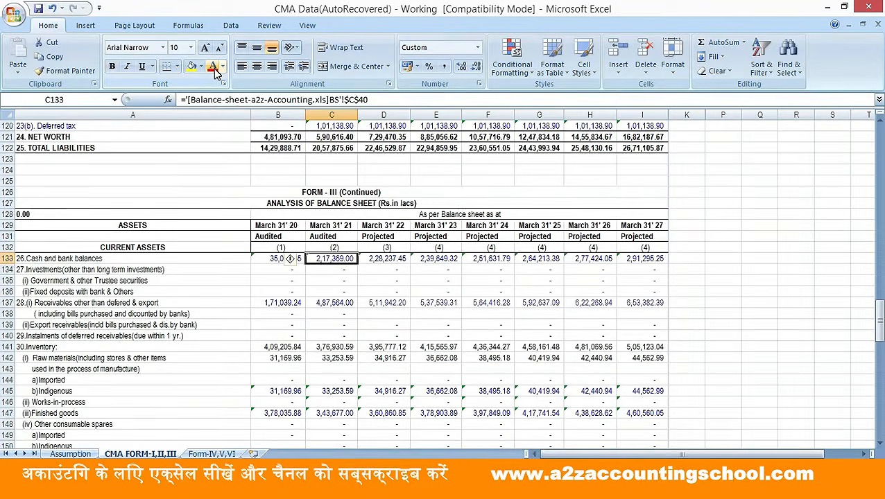
# Set the projected March 31' 22 cash and bank balances formula in D133 to 110% of C133
pyautogui.press('Right')
pyautogui.press('F2')
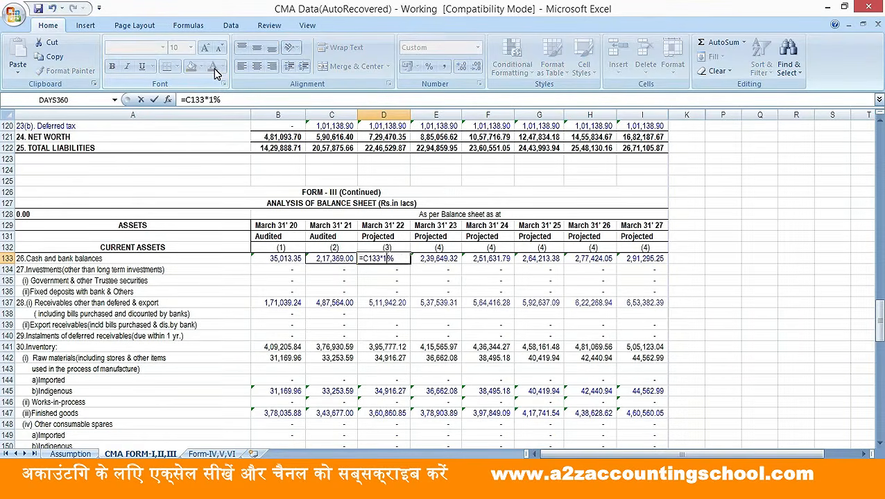
pyautogui.press('Return')
# Set the projected March 31' 22 receivables formula in D137 to 110% of C137
pyautogui.press('Down')
pyautogui.press('Down')
pyautogui.press('Down')
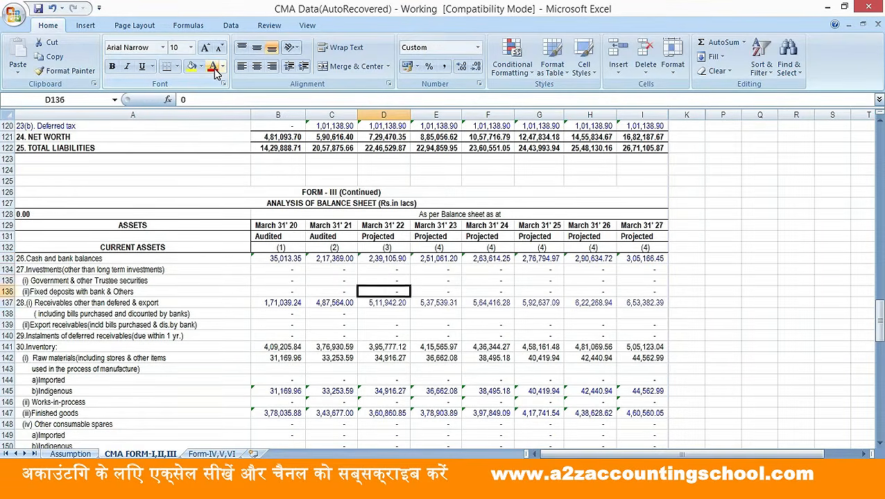
pyautogui.press('F2')
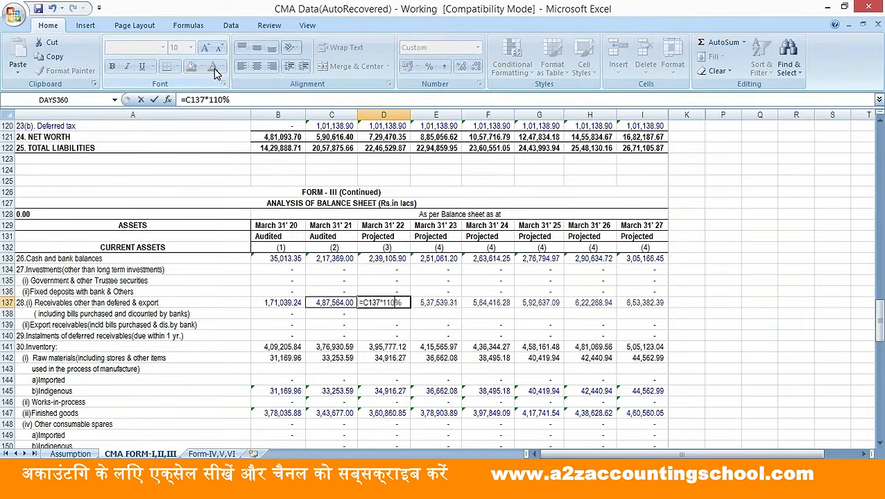
pyautogui.press('Return')
# Check column D's remaining asset rows from inventory down to the balance difference in D183
pyautogui.press('Down')
pyautogui.press('Down')
pyautogui.press('Down')
pyautogui.press('Down')
pyautogui.press('Down')
pyautogui.press('Down')
pyautogui.press('Down')
pyautogui.press('Down')
pyautogui.press('Down')
pyautogui.press('Down')
pyautogui.press('Down')
pyautogui.press('Down')
pyautogui.press('Down')
pyautogui.press('Down')
pyautogui.press('Down')
pyautogui.press('Down')
pyautogui.press('Down')
pyautogui.press('Down')
pyautogui.press('Down')
pyautogui.press('Down')
pyautogui.press('Down')
pyautogui.press('Down')
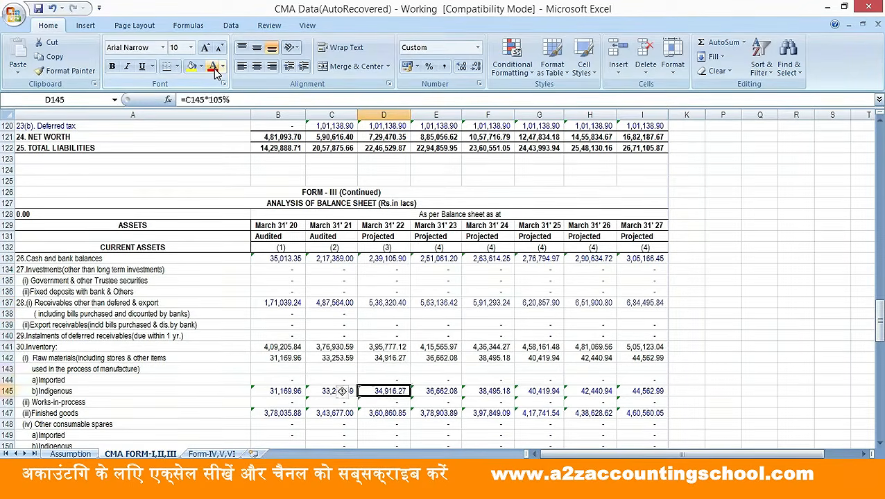
pyautogui.press('Down')
pyautogui.press('Down')
pyautogui.press('Down')
pyautogui.press('Down')
pyautogui.press('Down')
pyautogui.press('Down')
pyautogui.press('Down')
pyautogui.press('Down')
pyautogui.press('Down')
pyautogui.press('Down')
pyautogui.press('Down')
pyautogui.press('Down')
pyautogui.press('Down')
pyautogui.press('Down')
pyautogui.press('Down')
pyautogui.press('Down')
pyautogui.press('Down')
pyautogui.press('Down')
pyautogui.press('Down')
pyautogui.press('Down')
pyautogui.press('Up')
pyautogui.press('Up')
pyautogui.press('Up')
pyautogui.press('Up')
pyautogui.press('Up')
pyautogui.press('Up')
pyautogui.press('Up')
pyautogui.press('Up')
pyautogui.press('Up')
pyautogui.press('Up')
pyautogui.press('Up')
pyautogui.press('Up')
pyautogui.press('Up')
pyautogui.press('Up')
pyautogui.press('Up')
pyautogui.press('Down')
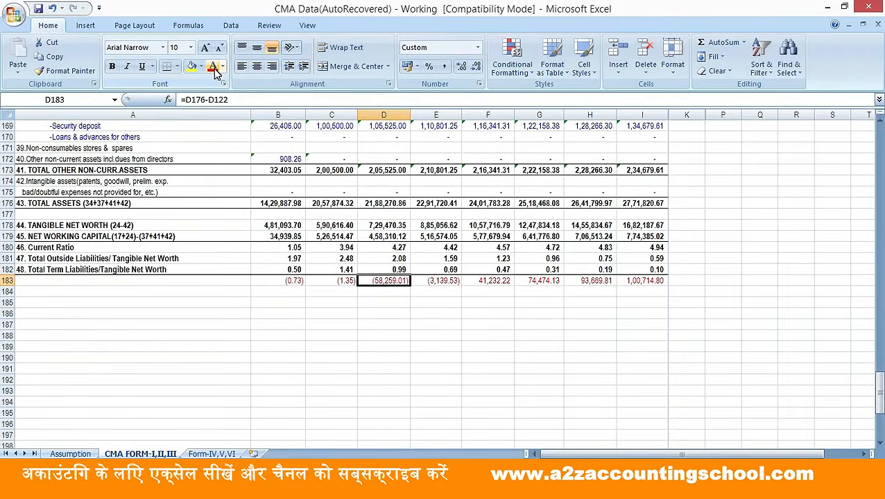
# Examine column D's non-current and fixed asset rows above the balance difference, including the formula for other investments in D165
pyautogui.press('Up')
pyautogui.press('Up')
pyautogui.press('Up')
pyautogui.press('Up')
pyautogui.press('Up')
pyautogui.press('Up')
pyautogui.press('Up')
pyautogui.press('Up')
pyautogui.press('Up')
pyautogui.press('Up')
pyautogui.press('Up')
pyautogui.press('Up')
pyautogui.press('Up')
pyautogui.press('Up')
pyautogui.press('Up')
pyautogui.press('Up')
pyautogui.press('Up')
pyautogui.press('Up')
pyautogui.press('Up')
pyautogui.press('Up')
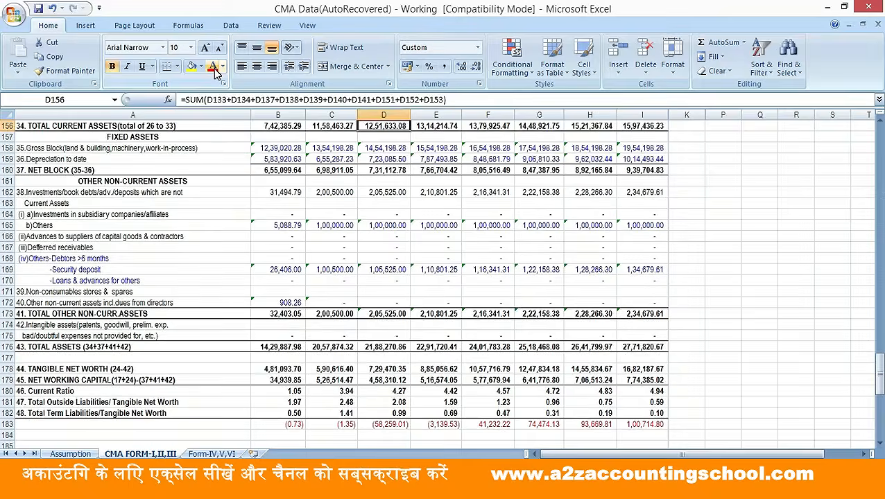
pyautogui.press('Down')
pyautogui.press('Down')
pyautogui.press('Down')
pyautogui.press('Down')
pyautogui.press('Down')
pyautogui.press('Down')
pyautogui.press('Down')
pyautogui.press('Down')
pyautogui.press('Down')
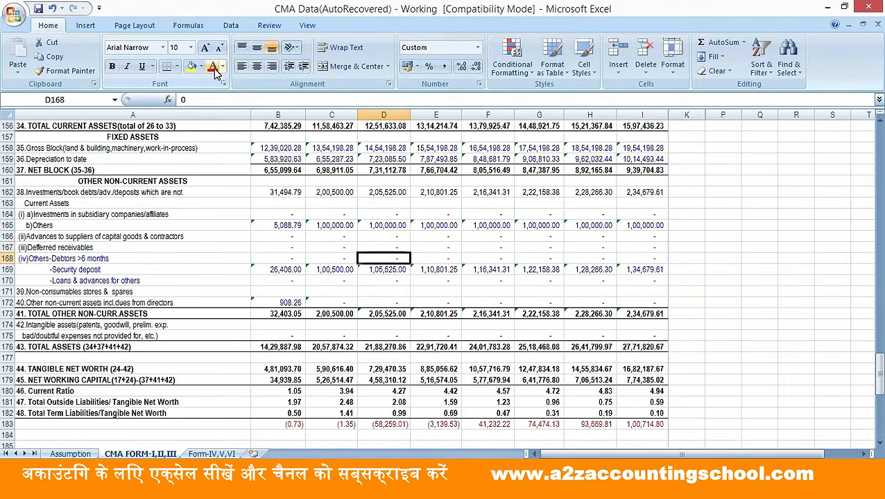
pyautogui.press('Up')
pyautogui.press('Up')
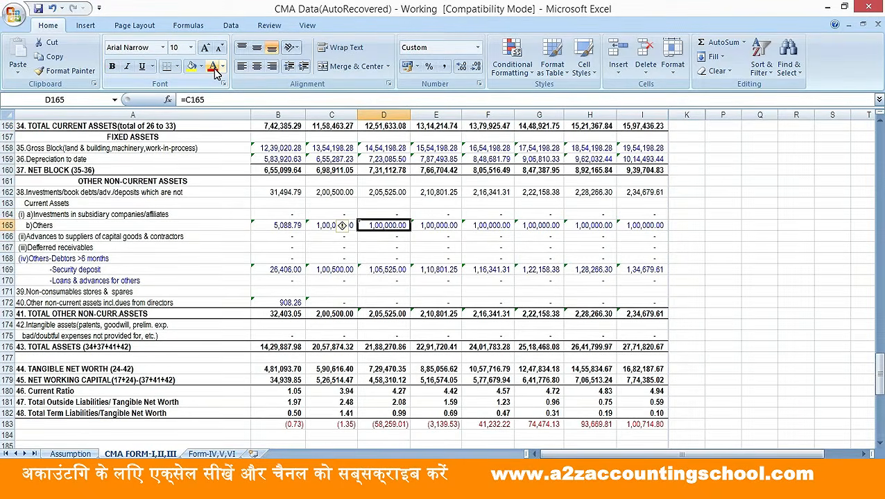
pyautogui.press('F2')
pyautogui.press('Escape')
# Review column D's fixed asset and current asset rows down to the other current assets figure in D155
pyautogui.press('Up')
pyautogui.press('Up')
pyautogui.press('Up')
pyautogui.press('Down')
pyautogui.press('Up')
pyautogui.press('Up')
pyautogui.press('Up')
pyautogui.press('Up')
pyautogui.press('Up')
pyautogui.press('Up')
pyautogui.press('Up')
pyautogui.press('Up')
pyautogui.press('Up')
pyautogui.press('Up')
pyautogui.press('Up')
pyautogui.press('Up')
pyautogui.press('Up')
pyautogui.press('Up')
pyautogui.press('Up')
pyautogui.press('Up')
pyautogui.press('Up')
pyautogui.press('Up')
pyautogui.press('Up')
pyautogui.press('Up')
pyautogui.press('Up')
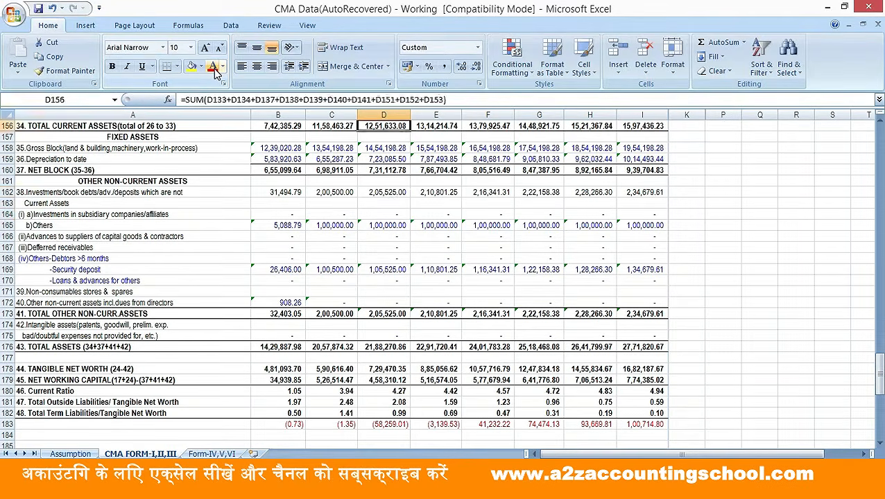
pyautogui.press('Down')
pyautogui.press('Down')
pyautogui.press('Down')
pyautogui.press('Down')
pyautogui.press('Down')
pyautogui.press('Down')
pyautogui.press('Up')
pyautogui.press('Up')
pyautogui.press('Down')
pyautogui.press('Down')
pyautogui.press('Down')
pyautogui.press('Down')
pyautogui.press('Down')
pyautogui.press('Down')
pyautogui.press('Down')
pyautogui.press('Down')
pyautogui.press('Down')
pyautogui.press('Down')
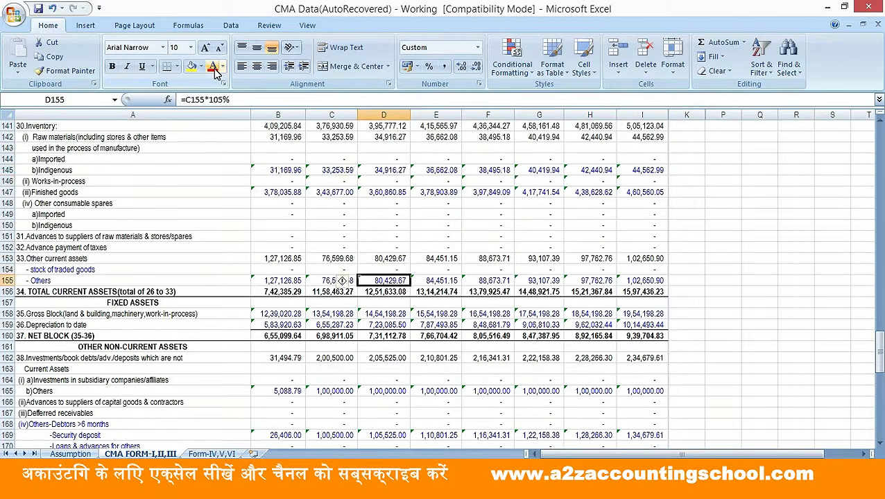
# Set the projected March 31' 22 other current assets formula in D155 to 110% of C155
pyautogui.press('F2')
pyautogui.press('Escape')
pyautogui.press('F2')
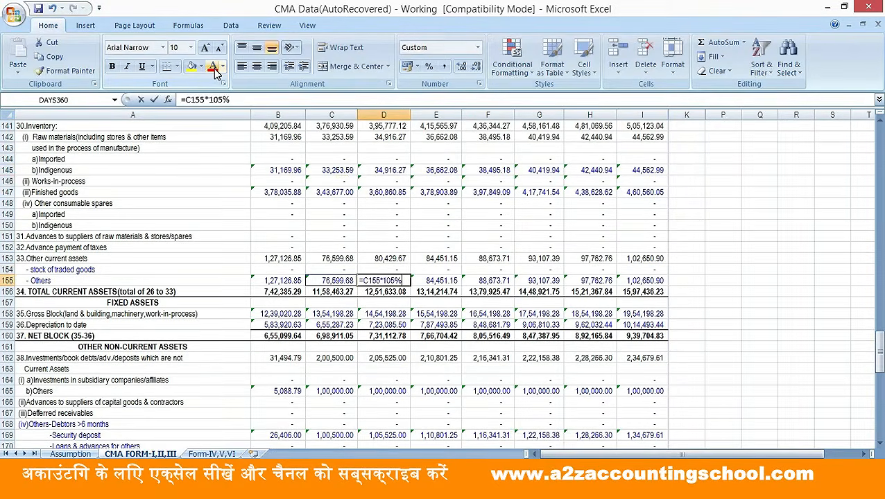
pyautogui.press('Left')
pyautogui.press('BackSpace')
pyautogui.press('BackSpace')
pyautogui.write('10')
pyautogui.press('Return')
# Check the difference between total assets and total liabilities for the projected March 31' 22 year in D183
pyautogui.press('Down')
pyautogui.press('Down')
pyautogui.press('Down')
pyautogui.press('Down')
pyautogui.press('Down')
pyautogui.press('Down')
pyautogui.press('Down')
pyautogui.press('Down')
pyautogui.press('Down')
pyautogui.press('Down')
pyautogui.press('Down')
pyautogui.press('Down')
pyautogui.press('Down')
pyautogui.press('Down')
pyautogui.press('Down')
pyautogui.press('Down')
pyautogui.press('Down')
pyautogui.press('Down')
pyautogui.press('Down')
pyautogui.press('Down')
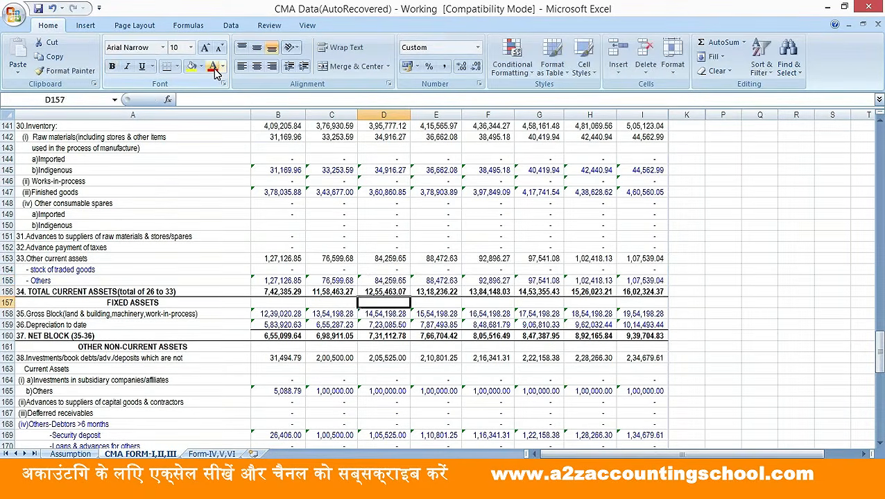
pyautogui.press('Down')
pyautogui.press('Down')
pyautogui.press('Down')
pyautogui.press('Down')
pyautogui.press('Down')
pyautogui.press('Down')
pyautogui.press('Up')
pyautogui.press('Up')
pyautogui.press('Up')
pyautogui.press('Up')
pyautogui.press('Up')
pyautogui.press('Up')
pyautogui.press('Up')
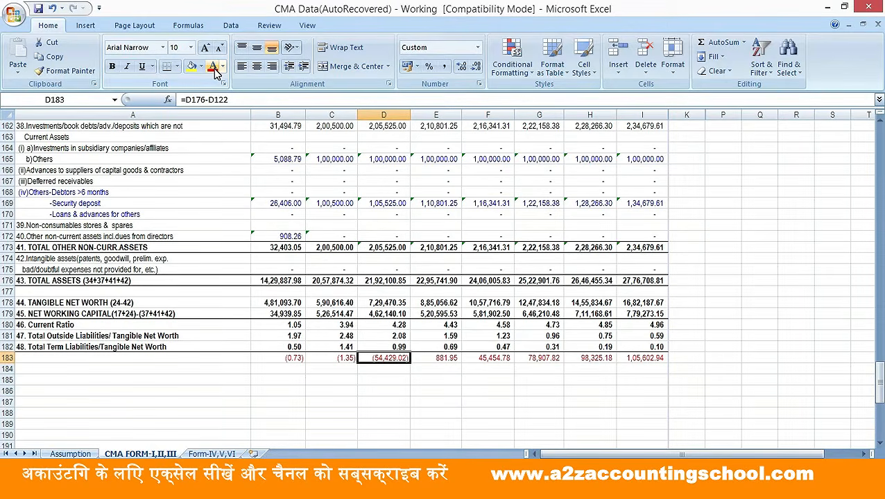
# Review column D's non-current, fixed and current asset rows from the balance difference in D183 up to the start of the assets section
pyautogui.press('Up')
pyautogui.press('Up')
pyautogui.press('Up')
pyautogui.press('Up')
pyautogui.press('Up')
pyautogui.press('Up')
pyautogui.press('Up')
pyautogui.press('Up')
pyautogui.press('Up')
pyautogui.press('Up')
pyautogui.press('Up')
pyautogui.press('Up')
pyautogui.press('Up')
pyautogui.press('Up')
pyautogui.press('Up')
pyautogui.press('Up')
pyautogui.press('Up')
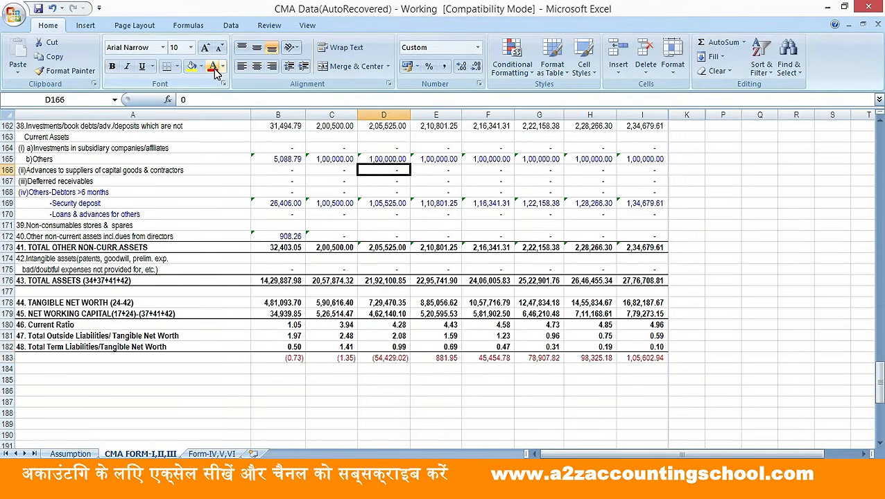
pyautogui.press('Up')
pyautogui.press('Up')
pyautogui.press('Up')
pyautogui.press('Up')
pyautogui.press('Up')
pyautogui.press('Up')
pyautogui.press('Up')
pyautogui.press('Up')
pyautogui.press('Up')
pyautogui.press('Up')
pyautogui.press('Up')
pyautogui.press('Up')
pyautogui.press('Up')
pyautogui.press('Up')
pyautogui.press('Up')
pyautogui.press('Up')
pyautogui.press('Up')
pyautogui.press('Up')
pyautogui.press('Up')
pyautogui.press('Up')
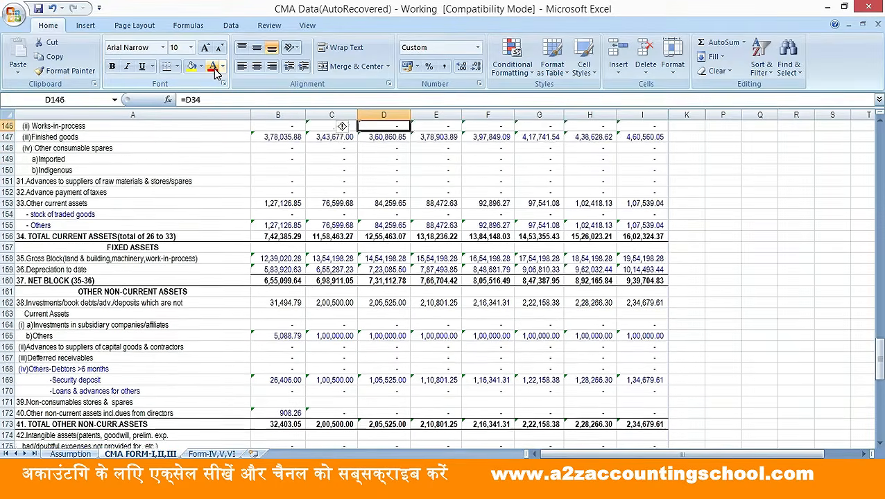
pyautogui.press('Up')
pyautogui.press('Up')
pyautogui.press('Up')
pyautogui.press('Up')
pyautogui.press('Up')
pyautogui.press('Up')
pyautogui.press('Up')
pyautogui.press('Up')
pyautogui.press('Up')
pyautogui.press('Up')
pyautogui.press('Up')
pyautogui.press('Up')
pyautogui.press('Up')
pyautogui.press('Up')
pyautogui.press('Up')
pyautogui.press('Up')
pyautogui.press('Up')
pyautogui.press('Up')
pyautogui.press('Up')
pyautogui.press('Up')
# Examine the projected current asset rows and the receivables growth formulas in D137 and E137
pyautogui.press('Down')
pyautogui.press('Down')
pyautogui.press('Down')
pyautogui.press('Down')
pyautogui.press('Down')
pyautogui.press('Down')
pyautogui.press('Down')
pyautogui.press('Down')
pyautogui.press('Down')
pyautogui.press('Down')
pyautogui.press('Down')
pyautogui.press('Down')
pyautogui.press('Down')
pyautogui.press('Down')
pyautogui.press('Down')
pyautogui.press('Down')
pyautogui.press('Down')
pyautogui.press('Down')
pyautogui.press('Down')
pyautogui.press('Down')
pyautogui.press('Down')
pyautogui.press('Down')
pyautogui.press('Down')
pyautogui.press('Up')
pyautogui.press('Up')
pyautogui.press('Up')
pyautogui.press('Up')
pyautogui.press('Up')
pyautogui.press('Up')
pyautogui.press('Up')
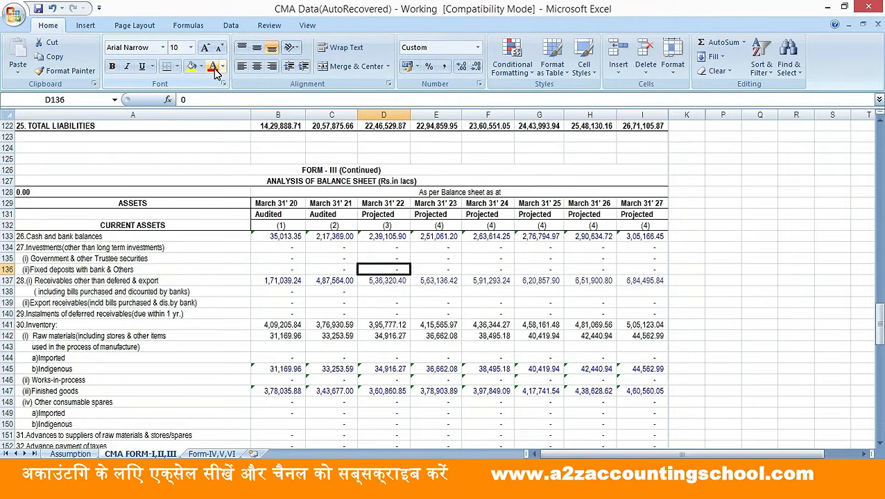
pyautogui.press('Down')
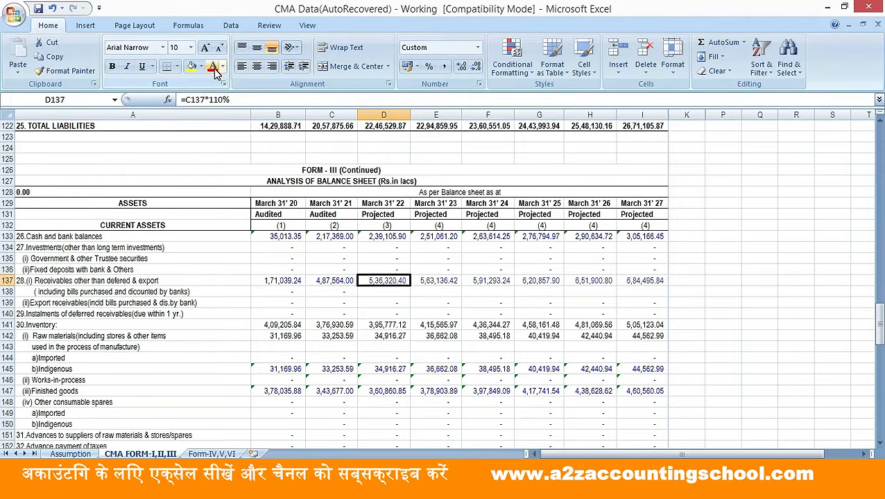
pyautogui.press('Right')
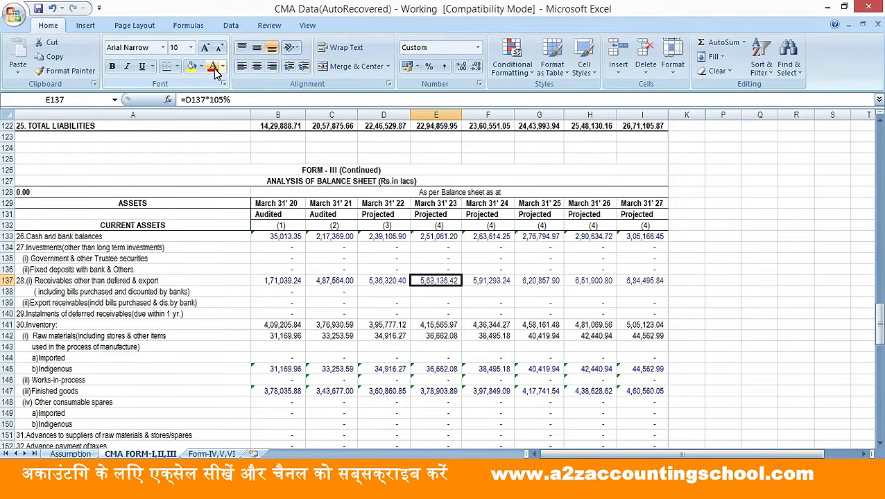
# Review the Form-IV,V,VI sheet from the fund flow statement back to the Form-IV comparative statement of current assets and liabilities
pyautogui.click(220, 454)
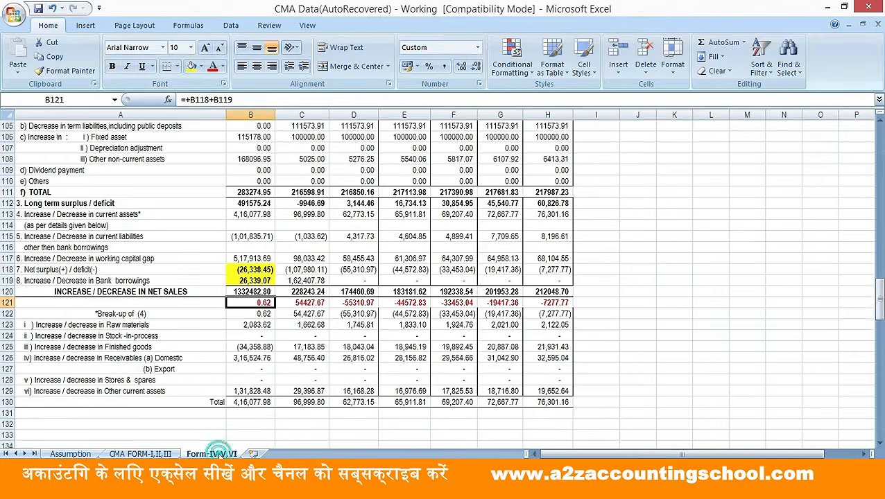
pyautogui.click(324, 347)
pyautogui.press('Up')
pyautogui.press('Up')
pyautogui.press('Up')
pyautogui.press('Up')
pyautogui.press('Up')
pyautogui.press('Up')
pyautogui.press('Up')
pyautogui.press('Up')
pyautogui.press('Up')
pyautogui.press('Up')
pyautogui.press('Up')
pyautogui.press('Up')
pyautogui.press('Up')
pyautogui.press('Up')
pyautogui.press('Up')
pyautogui.press('Up')
pyautogui.press('Up')
pyautogui.press('Up')
pyautogui.press('Up')
pyautogui.press('Up')
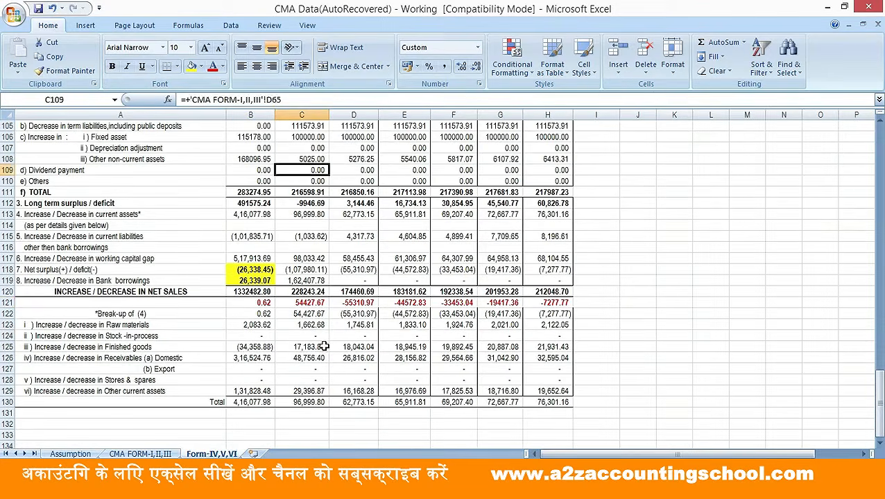
pyautogui.press('Up')
pyautogui.press('Up')
pyautogui.press('Up')
pyautogui.press('Up')
pyautogui.press('Up')
pyautogui.press('Up')
pyautogui.press('Up')
pyautogui.press('Up')
pyautogui.press('Up')
pyautogui.press('Up')
pyautogui.press('Up')
pyautogui.press('Up')
pyautogui.press('Up')
pyautogui.press('Up')
pyautogui.press('Up')
pyautogui.press('Up')
pyautogui.press('Up')
pyautogui.press('Up')
pyautogui.press('Up')
pyautogui.press('Up')
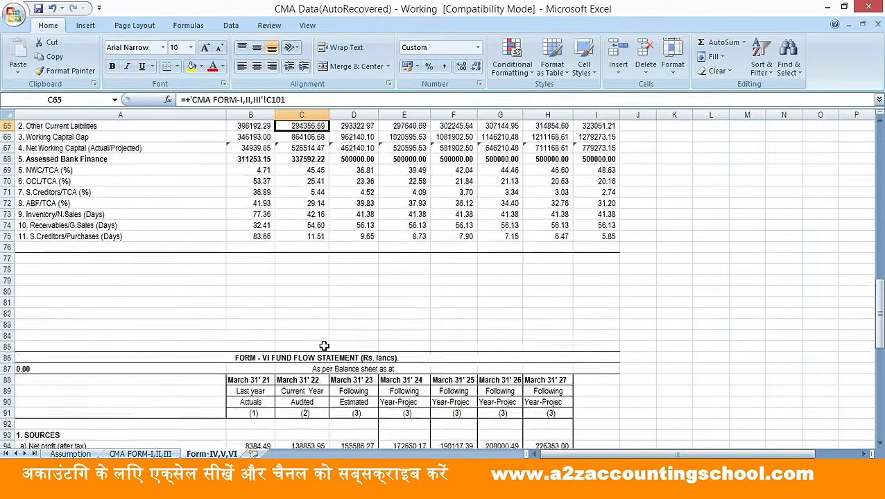
pyautogui.press('Up')
pyautogui.press('Up')
pyautogui.press('Up')
pyautogui.press('Up')
pyautogui.press('Up')
pyautogui.press('Up')
pyautogui.press('Up')
pyautogui.press('Up')
pyautogui.press('Up')
pyautogui.press('Up')
pyautogui.press('Up')
pyautogui.press('Up')
pyautogui.press('Up')
pyautogui.press('Up')
pyautogui.press('Up')
pyautogui.press('Up')
pyautogui.press('Up')
pyautogui.press('Up')
pyautogui.press('Up')
pyautogui.press('Up')
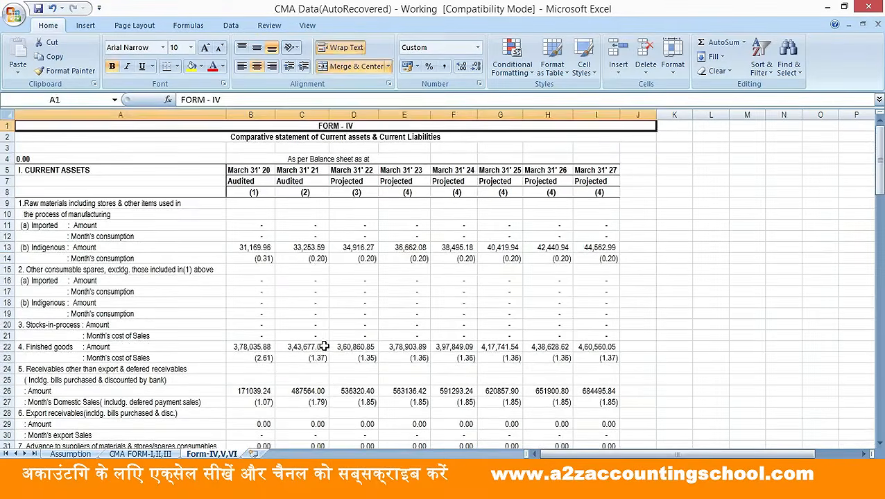
# Examine the month's consumption of indigenous raw materials in row 14 across the audited and projected years
pyautogui.press('Down')
pyautogui.press('Down')
pyautogui.press('Down')
pyautogui.press('Down')
pyautogui.press('Down')
pyautogui.press('Down')
pyautogui.press('Down')
pyautogui.press('Down')
pyautogui.press('Down')
pyautogui.press('Down')
pyautogui.press('Down')
pyautogui.press('Down')
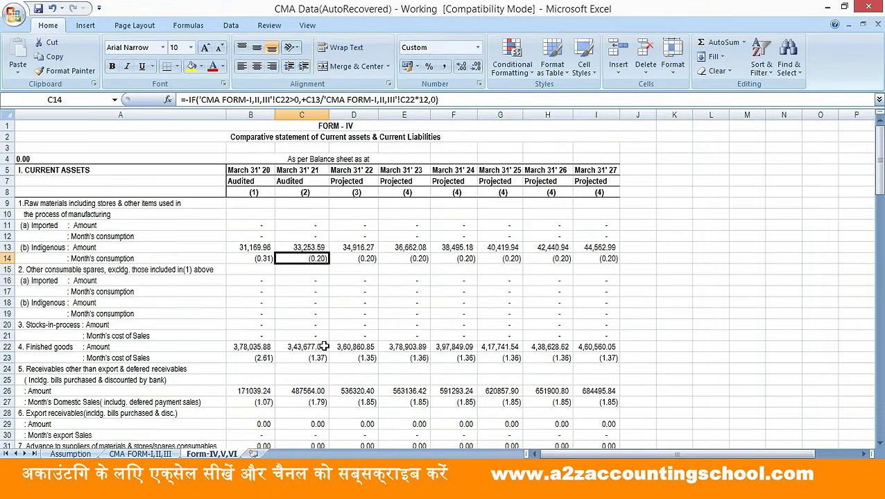
pyautogui.press('Left')
pyautogui.press('Right')
pyautogui.press('Right')
pyautogui.press('Right')
pyautogui.press('Right')
pyautogui.press('Right')
pyautogui.press('Right')
pyautogui.press('Right')
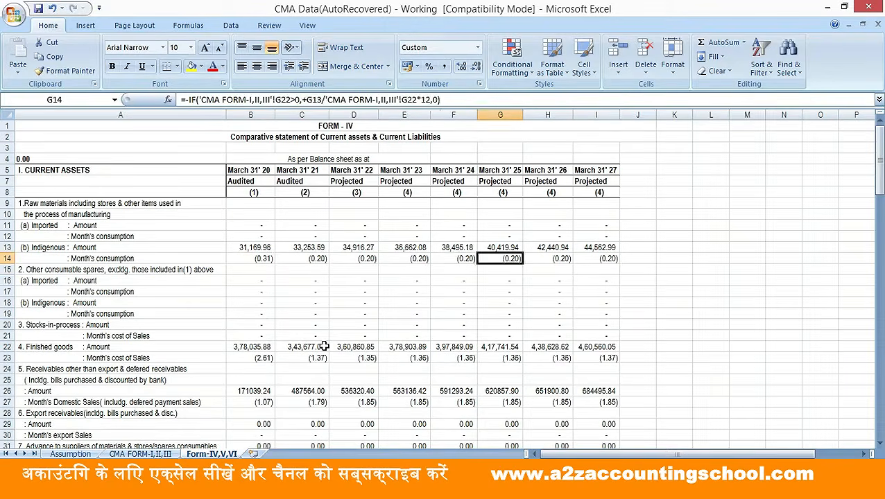
pyautogui.press('Right')
# Compare the finished goods month's cost of sales in row 23 across the years up to March 31' 27
pyautogui.press('Down')
pyautogui.press('Down')
pyautogui.press('Down')
pyautogui.press('Down')
pyautogui.press('Down')
pyautogui.press('Down')
pyautogui.press('Down')
pyautogui.press('Down')
pyautogui.press('Down')
pyautogui.press('Down')
pyautogui.press('Left')
pyautogui.press('Left')
pyautogui.press('Left')
pyautogui.press('Left')
pyautogui.press('Left')
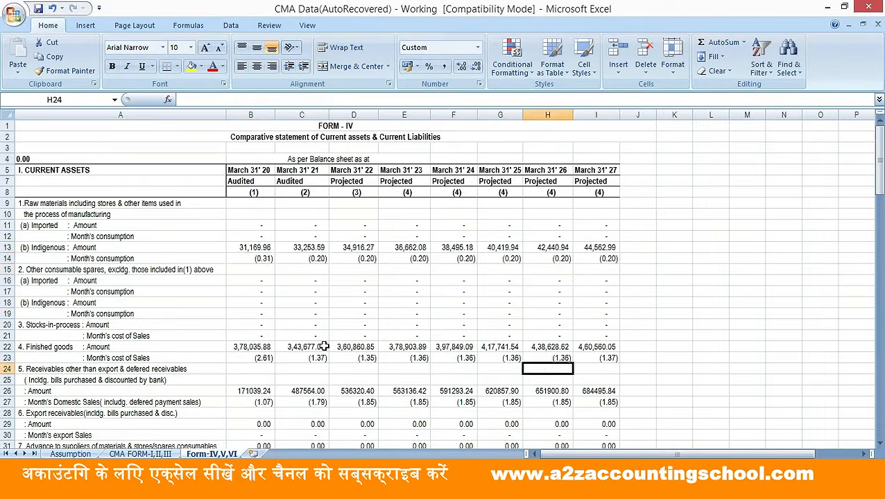
pyautogui.press('Left')
pyautogui.press('Down')
pyautogui.press('Up')
pyautogui.press('Up')
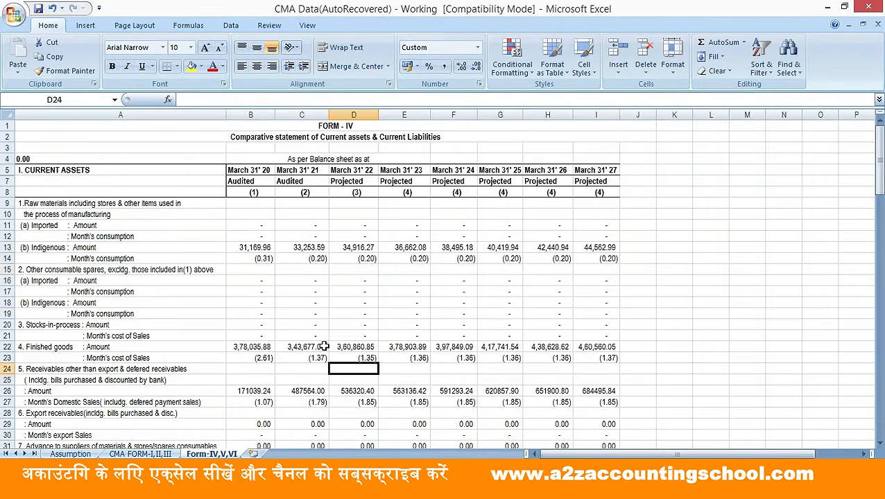
pyautogui.press('Left')
pyautogui.press('Right')
pyautogui.press('Right')
pyautogui.press('Right')
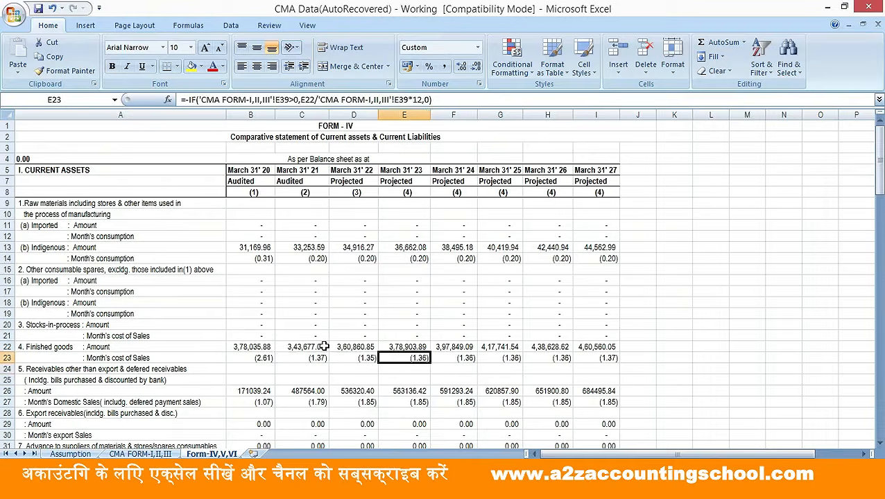
pyautogui.press('Right')
pyautogui.press('Right')
pyautogui.press('Right')
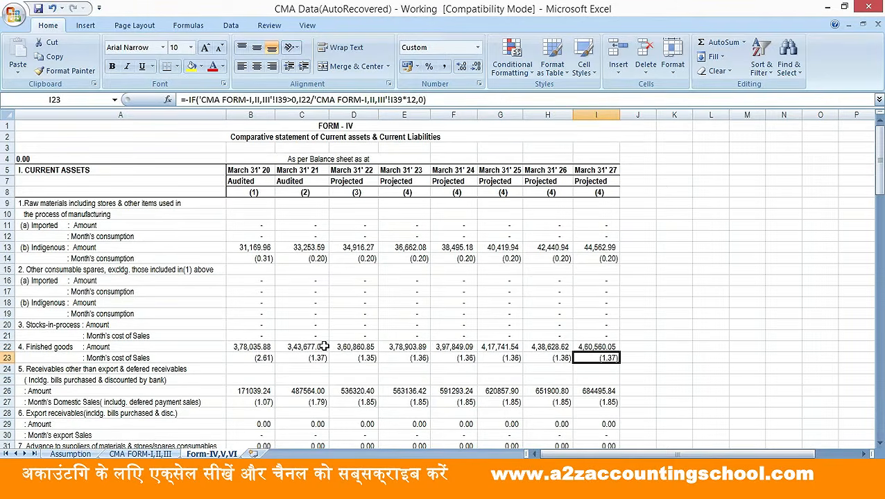
pyautogui.press('Left')
pyautogui.press('Left')
pyautogui.press('Left')
pyautogui.press('Left')
pyautogui.press('Left')
pyautogui.press('Left')
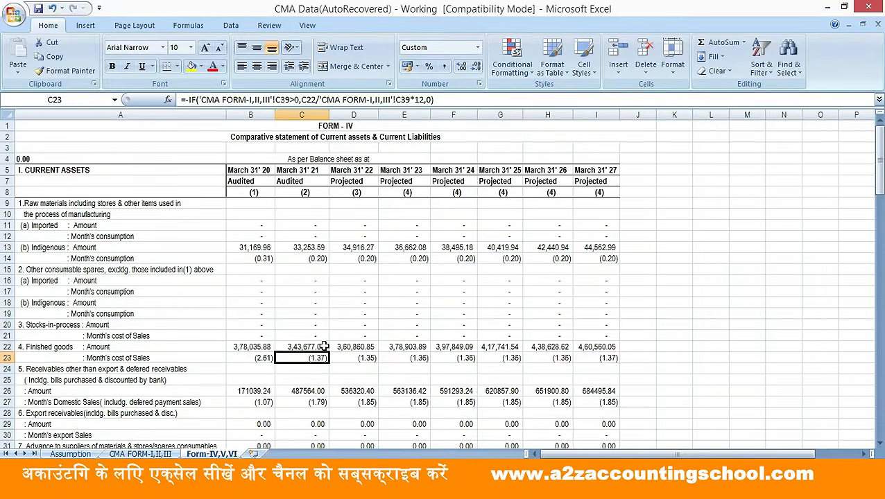
# Review column C from finished goods down to other current assets in row 32, then recheck the finished goods ratios in C23 and D23
pyautogui.press('Down')
pyautogui.press('Down')
pyautogui.press('Down')
pyautogui.press('Down')
pyautogui.press('Down')
pyautogui.press('Down')
pyautogui.press('Down')
pyautogui.press('Down')
pyautogui.press('Down')
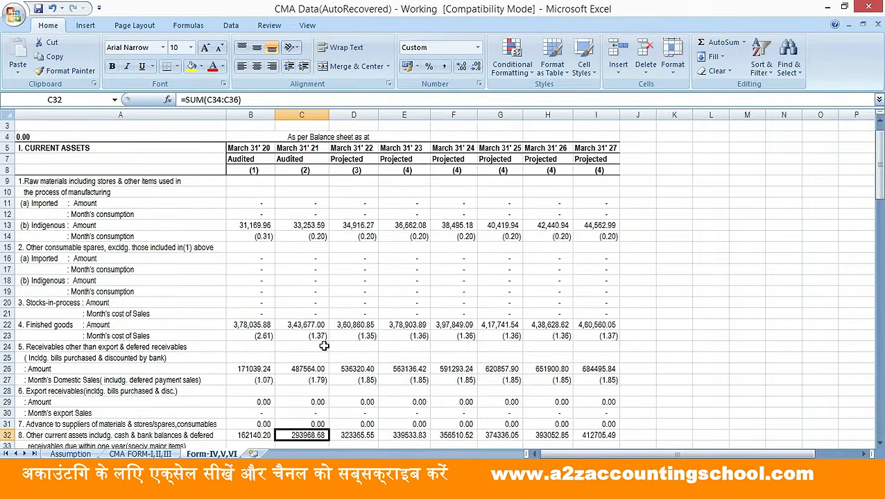
pyautogui.press('Up')
pyautogui.press('Up')
pyautogui.press('Up')
pyautogui.press('Up')
pyautogui.press('Up')
pyautogui.press('Up')
pyautogui.press('Up')
pyautogui.press('Up')
pyautogui.press('Up')
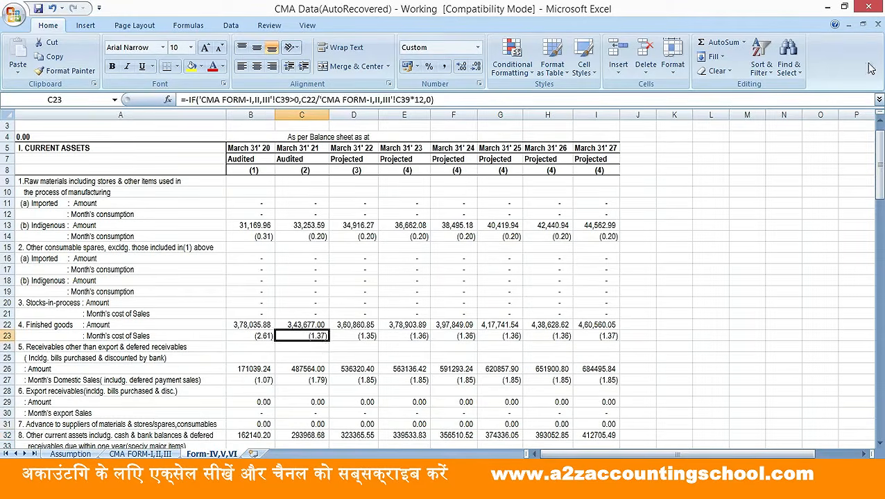
pyautogui.press('Right')
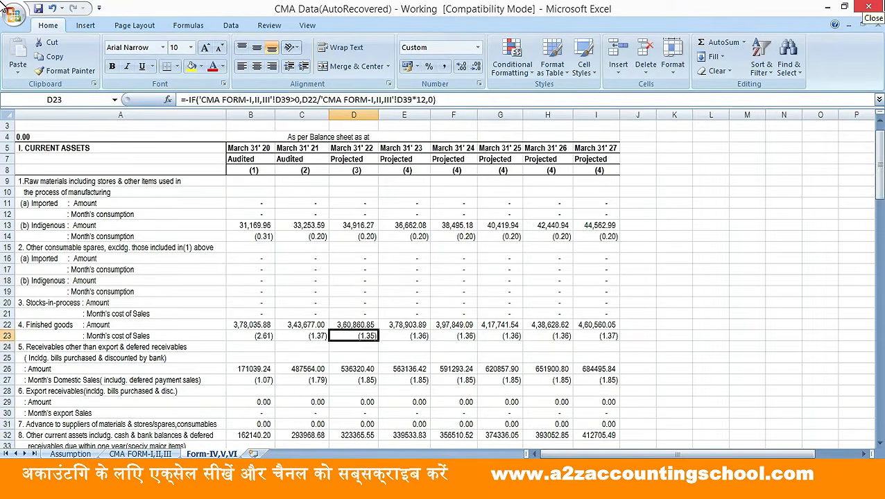
# Examine the receivables month's domestic sales in row 27 for the projected years from March 31' 22 to March 31' 27
pyautogui.press('Down')
pyautogui.press('Down')
pyautogui.press('Down')
pyautogui.press('Down')
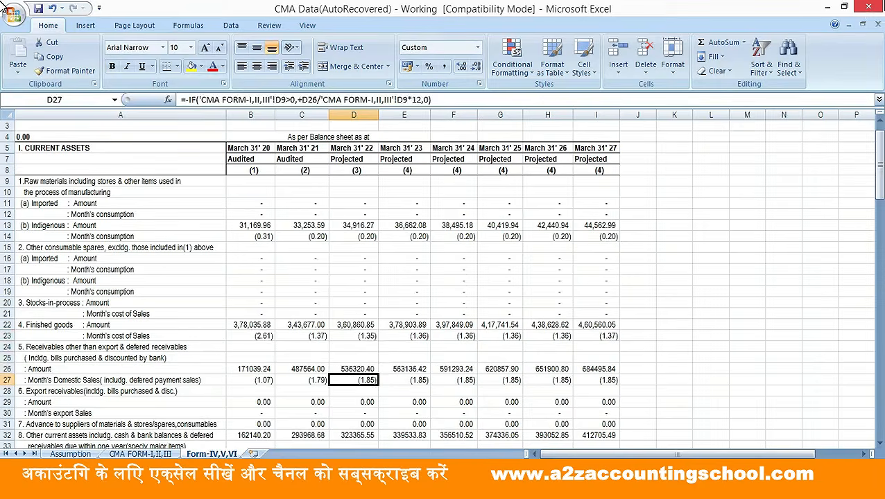
pyautogui.press('Right')
pyautogui.press('Right')
pyautogui.press('Right')
pyautogui.press('Right')
pyautogui.press('Right')
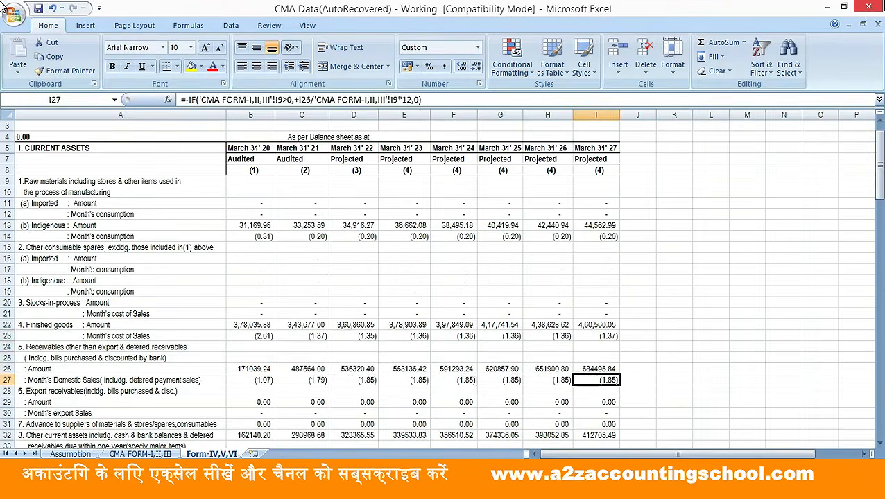
# Review the Form-IV rows from receivables through cash and bank balances and total current assets to other current liabilities in row 47
pyautogui.press('Left')
pyautogui.press('Left')
pyautogui.press('Left')
pyautogui.press('Left')
pyautogui.press('Left')
pyautogui.press('Left')
pyautogui.press('Left')
pyautogui.press('Left')
pyautogui.press('Down')
pyautogui.press('Down')
pyautogui.press('Down')
pyautogui.press('Down')
pyautogui.press('Down')
pyautogui.press('Down')
pyautogui.press('Down')
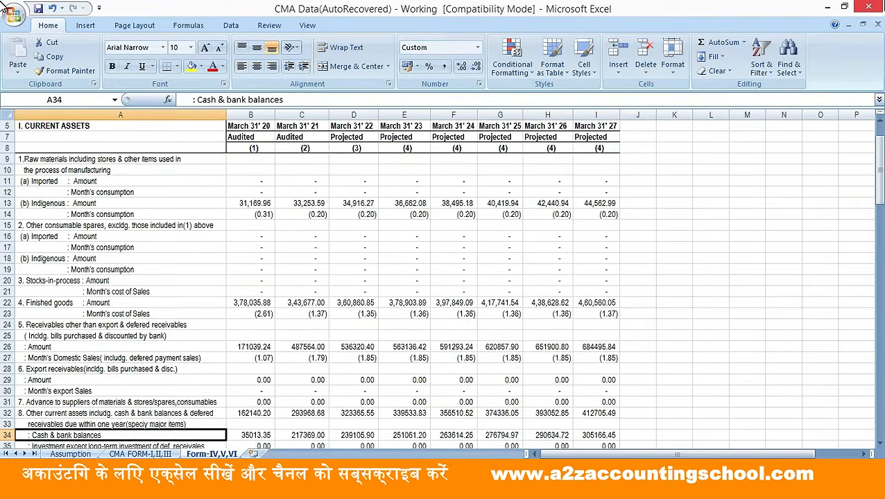
pyautogui.press('Down')
pyautogui.press('Down')
pyautogui.press('Down')
pyautogui.press('Down')
pyautogui.press('Down')
pyautogui.press('Down')
pyautogui.press('Down')
pyautogui.press('Down')
pyautogui.press('Down')
pyautogui.press('Down')
pyautogui.press('Down')
pyautogui.press('Down')
pyautogui.press('Down')
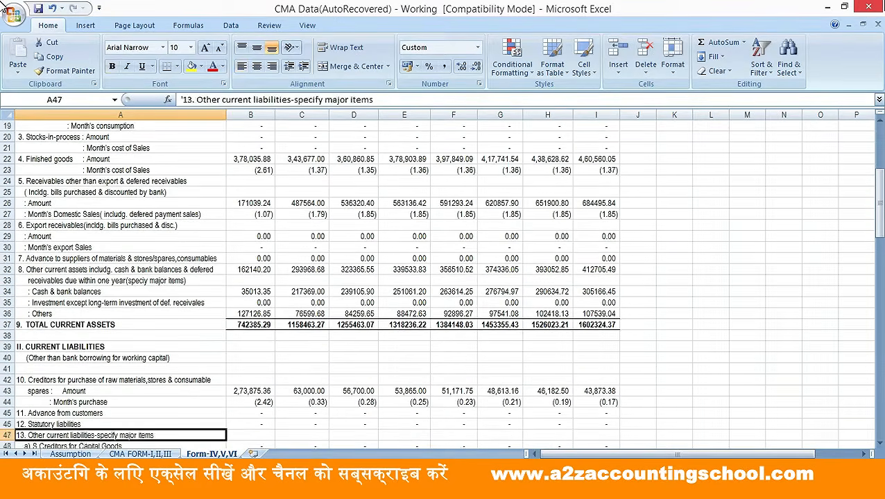
# Review the remaining current liabilities rows and the Form-V assessed bank finance statement, returning to its title in row 58
pyautogui.press('Down')
pyautogui.press('Down')
pyautogui.press('Down')
pyautogui.press('Down')
pyautogui.press('Down')
pyautogui.press('Down')
pyautogui.press('Down')
pyautogui.press('Down')
pyautogui.press('Down')
pyautogui.press('Down')
pyautogui.press('Down')
pyautogui.press('Down')
pyautogui.press('Down')
pyautogui.press('Down')
pyautogui.press('Down')
pyautogui.press('Down')
pyautogui.press('Down')
pyautogui.press('Down')
pyautogui.press('Down')
pyautogui.press('Down')
pyautogui.press('Up')
pyautogui.press('Up')
pyautogui.press('Up')
pyautogui.press('Up')
pyautogui.press('Up')
pyautogui.press('Up')
pyautogui.press('Up')
pyautogui.press('Up')
pyautogui.press('Up')
pyautogui.press('Up')
pyautogui.press('Up')
pyautogui.press('Up')
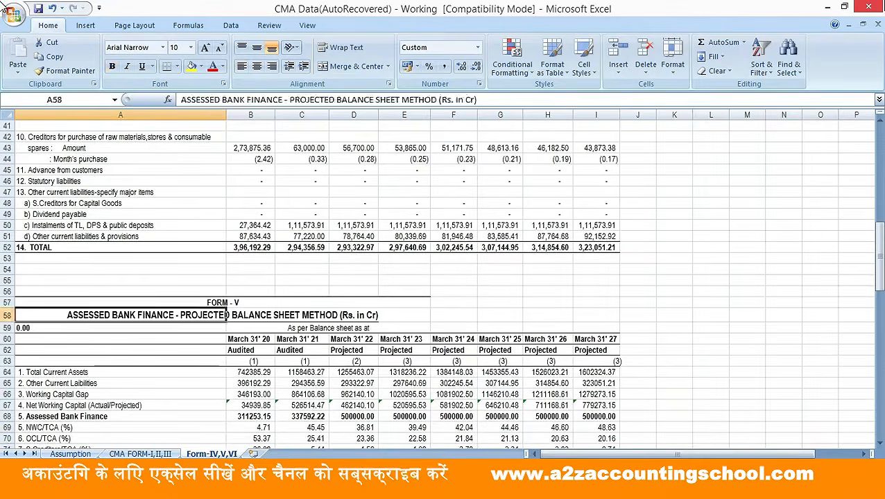
# Review the Form-IV current liabilities section, checking the creditors for purchases amount in row 43 across to F43 and its source reference
pyautogui.press('Up')
pyautogui.press('Up')
pyautogui.press('Up')
pyautogui.press('Up')
pyautogui.press('Up')
pyautogui.press('Up')
pyautogui.press('Up')
pyautogui.press('Up')
pyautogui.press('Up')
pyautogui.press('Up')
pyautogui.press('Up')
pyautogui.press('Up')
pyautogui.press('Up')
pyautogui.press('Up')
pyautogui.press('Up')
pyautogui.press('Up')
pyautogui.press('Up')
pyautogui.press('Up')
pyautogui.press('Up')
pyautogui.press('Up')
pyautogui.press('Down')
pyautogui.press('Down')
pyautogui.press('Down')
pyautogui.press('Down')
pyautogui.press('Down')
pyautogui.press('Down')
pyautogui.press('Down')
pyautogui.press('Down')
pyautogui.press('Down')
pyautogui.press('Right')
pyautogui.press('Right')
pyautogui.press('Down')
pyautogui.press('Up')
pyautogui.press('Right')
pyautogui.press('Right')
pyautogui.press('Right')
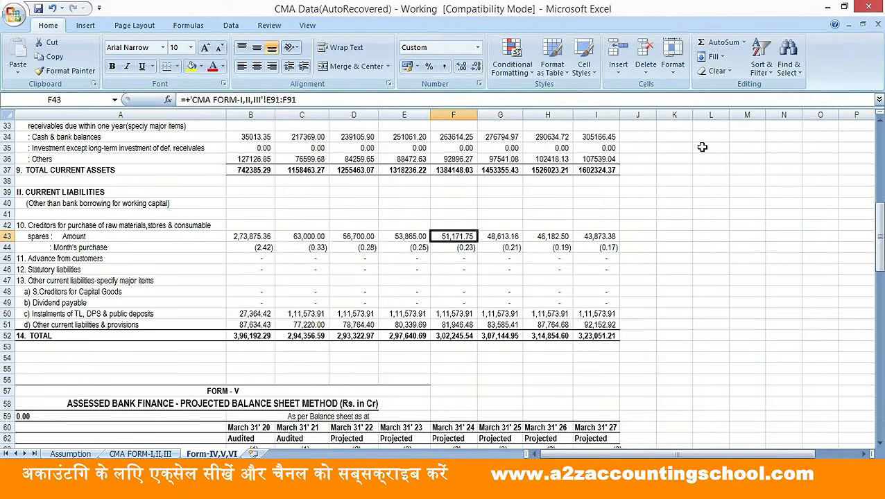
# Examine the receivables formulas in row 137 of the CMA FORM-I,II,III sheet for the audited and projected years
pyautogui.click(146, 454)
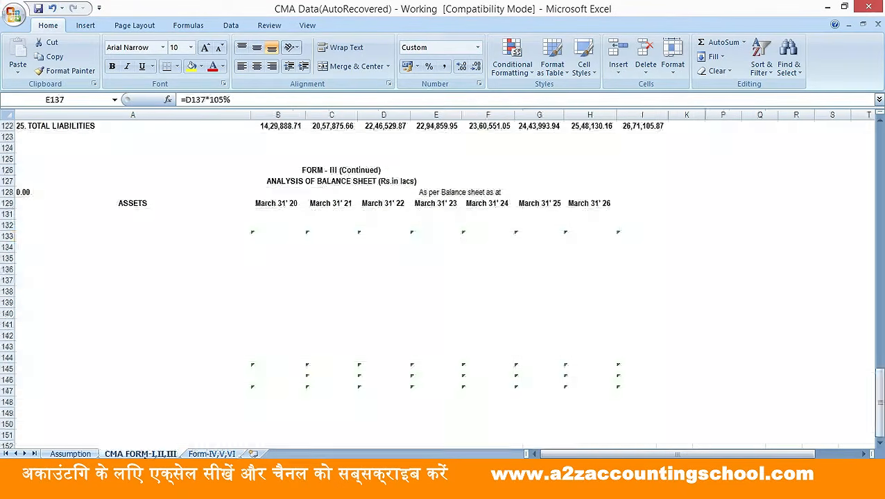
pyautogui.press('Left')
pyautogui.press('Left')
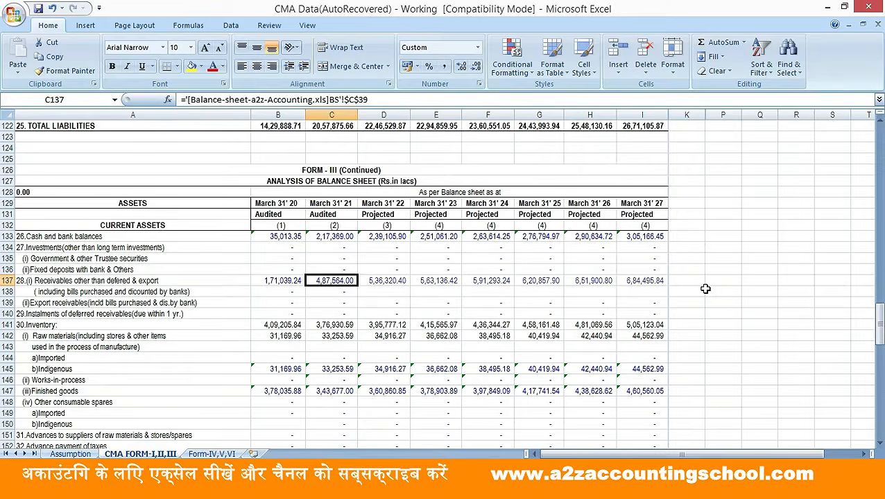
pyautogui.press('Left')
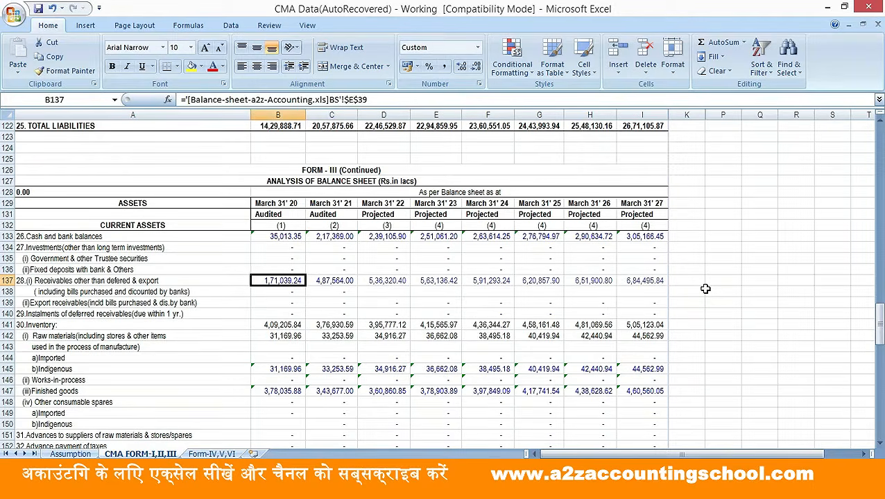
pyautogui.press('Right')
pyautogui.press('Right')
pyautogui.press('Right')
pyautogui.press('Right')
pyautogui.press('Right')
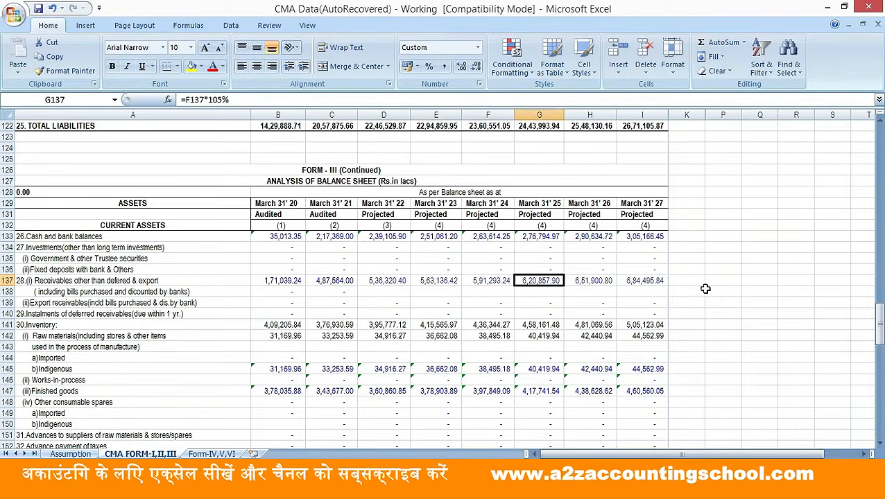
pyautogui.press('Left')
pyautogui.press('Left')
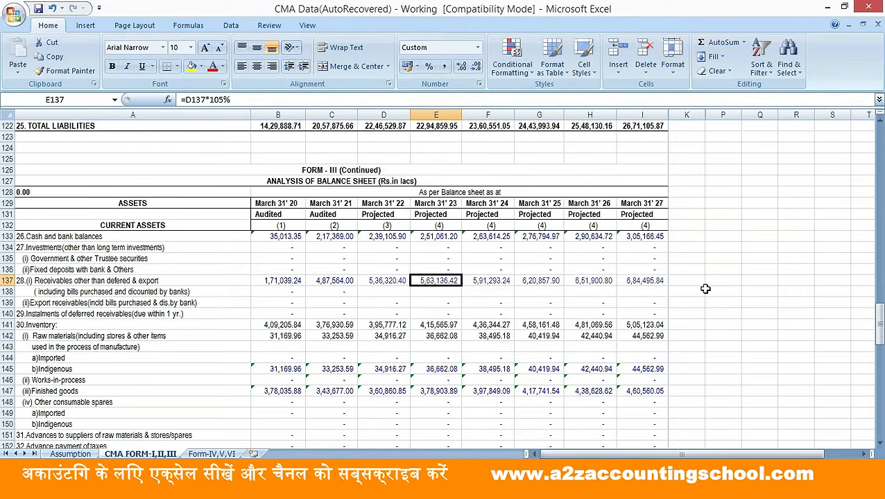
# Go back up through the Form-III liabilities and examine the short-term borrowings from the applicant bank in E84 and D84
pyautogui.press('Up')
pyautogui.press('Up')
pyautogui.press('Up')
pyautogui.press('Up')
pyautogui.press('Up')
pyautogui.press('Up')
pyautogui.press('Up')
pyautogui.press('Up')
pyautogui.press('Up')
pyautogui.press('Up')
pyautogui.press('Up')
pyautogui.press('Up')
pyautogui.press('Up')
pyautogui.press('Up')
pyautogui.press('Up')
pyautogui.press('Up')
pyautogui.press('Up')
pyautogui.press('Up')
pyautogui.press('Up')
pyautogui.press('Up')
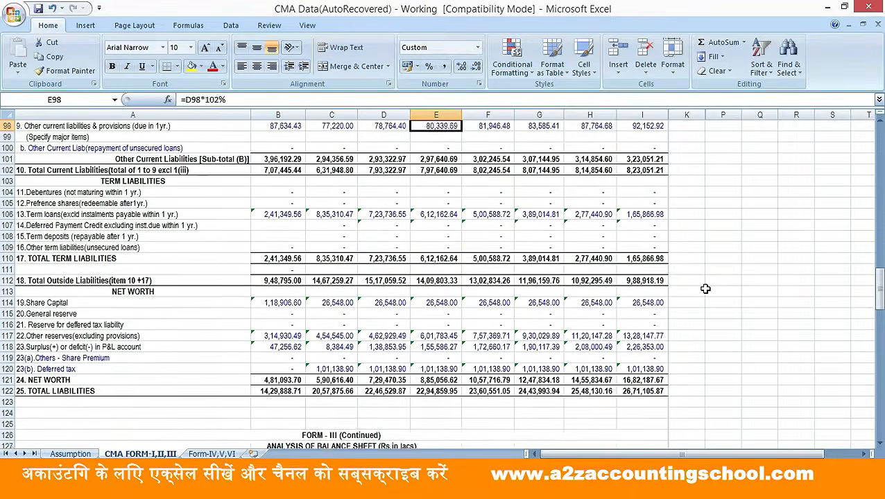
pyautogui.press('Up')
pyautogui.press('Up')
pyautogui.press('Up')
pyautogui.press('Up')
pyautogui.press('Up')
pyautogui.press('Up')
pyautogui.press('Up')
pyautogui.press('Up')
pyautogui.press('Up')
pyautogui.press('Up')
pyautogui.press('Up')
pyautogui.press('Up')
pyautogui.press('Up')
pyautogui.press('Up')
pyautogui.press('Up')
pyautogui.press('Up')
pyautogui.press('Up')
pyautogui.press('Up')
pyautogui.press('Up')
pyautogui.press('Up')
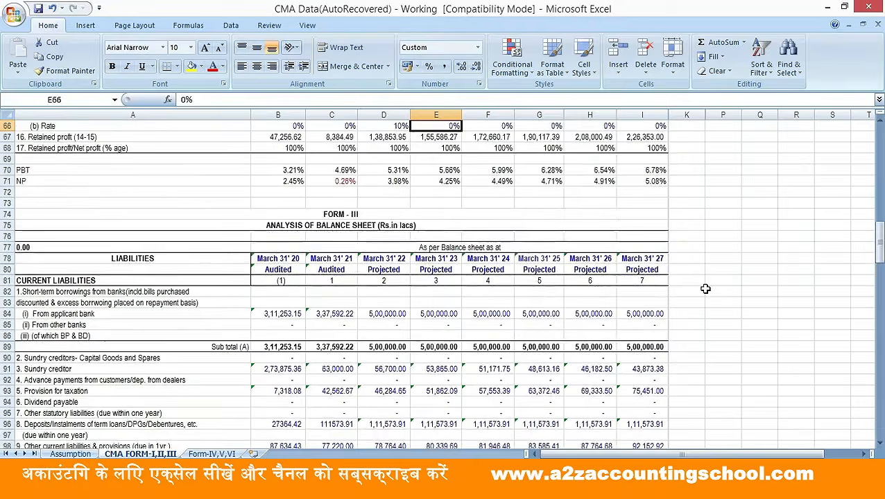
pyautogui.press('Down')
pyautogui.press('Down')
pyautogui.press('Down')
pyautogui.press('Down')
pyautogui.press('Down')
pyautogui.press('Down')
pyautogui.press('Down')
pyautogui.press('Down')
pyautogui.press('Down')
pyautogui.press('Down')
pyautogui.press('Down')
pyautogui.press('Down')
pyautogui.press('Down')
pyautogui.press('Down')
pyautogui.press('Down')
pyautogui.press('Down')
pyautogui.press('Down')
pyautogui.press('Down')
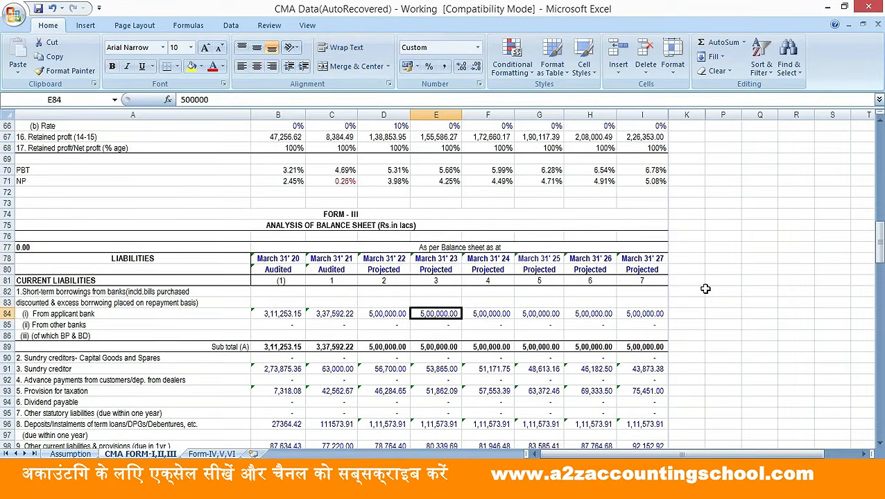
pyautogui.press('Left')
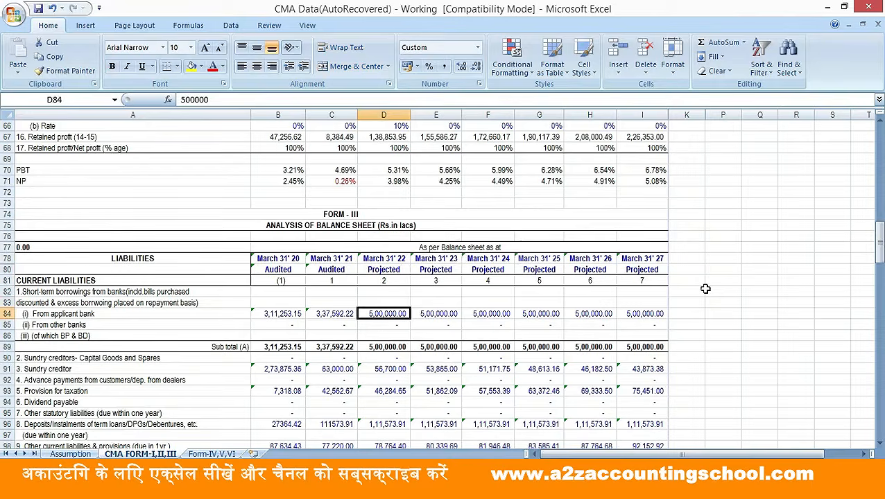
# Check the column D current liabilities from sundry creditor to total current liabilities in row 102, then recheck other current liabilities in D98
pyautogui.press('Down')
pyautogui.press('Down')
pyautogui.press('Down')
pyautogui.press('Down')
pyautogui.press('Down')
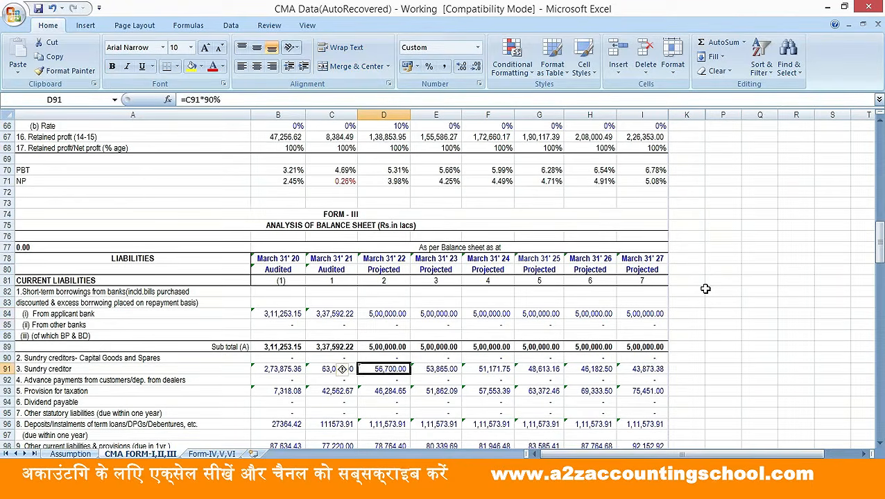
pyautogui.press('Down')
pyautogui.press('Down')
pyautogui.press('Down')
pyautogui.press('Down')
pyautogui.press('Down')
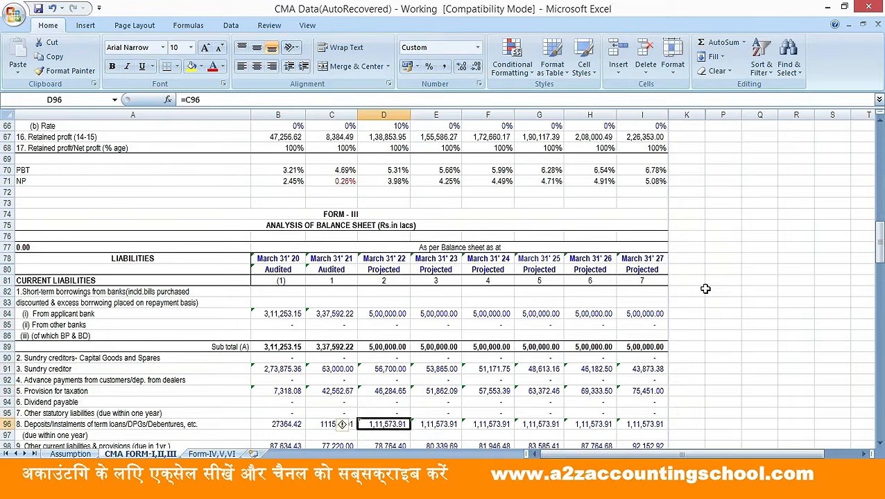
pyautogui.press('Down')
pyautogui.press('Down')
pyautogui.press('Down')
pyautogui.press('Down')
pyautogui.press('Down')
pyautogui.press('Down')
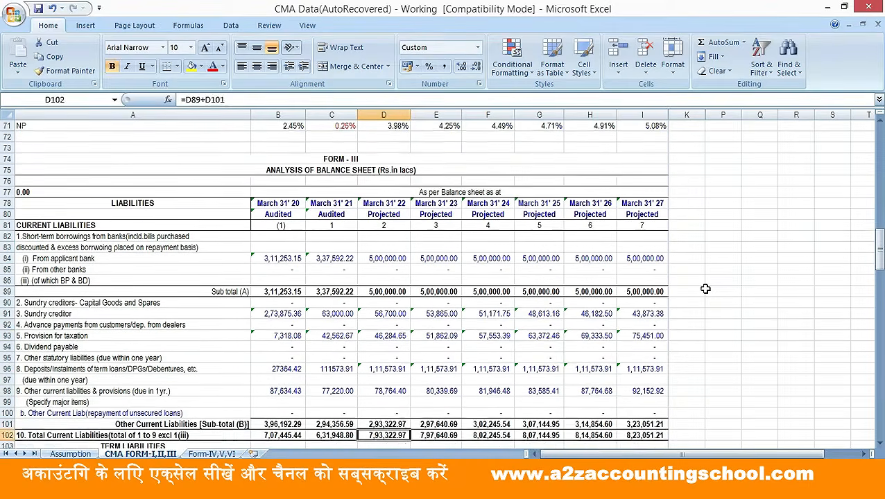
pyautogui.press('Up')
pyautogui.press('Up')
pyautogui.press('Up')
pyautogui.press('Up')
pyautogui.press('Up')
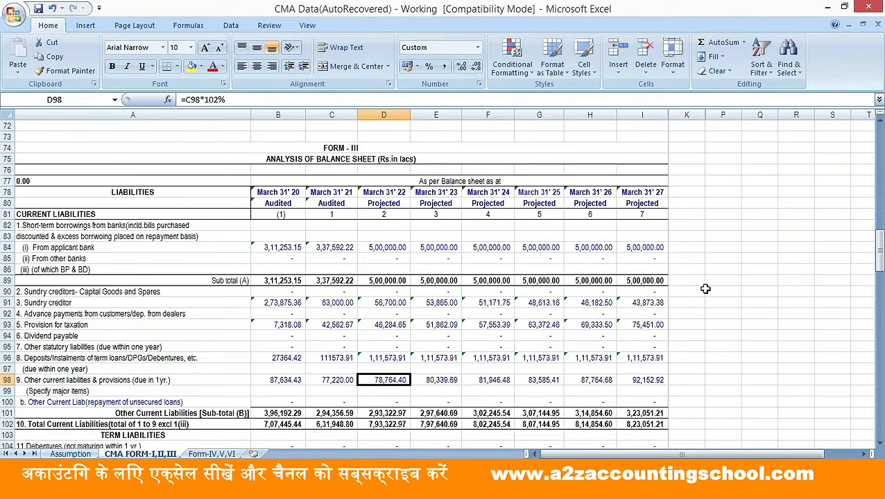
# Review the March 31' 22 term liabilities in column D, from debentures down to total term liabilities in row 110
pyautogui.press('Down')
pyautogui.press('Down')
pyautogui.press('Down')
pyautogui.press('Down')
pyautogui.press('Down')
pyautogui.press('Down')
pyautogui.press('Down')
pyautogui.press('Down')
pyautogui.press('Down')
pyautogui.press('Down')
pyautogui.press('Down')
pyautogui.press('Down')
pyautogui.press('Down')
pyautogui.press('Down')
pyautogui.press('Down')
pyautogui.press('Down')
pyautogui.press('Down')
pyautogui.press('Down')
pyautogui.press('Down')
pyautogui.press('Down')
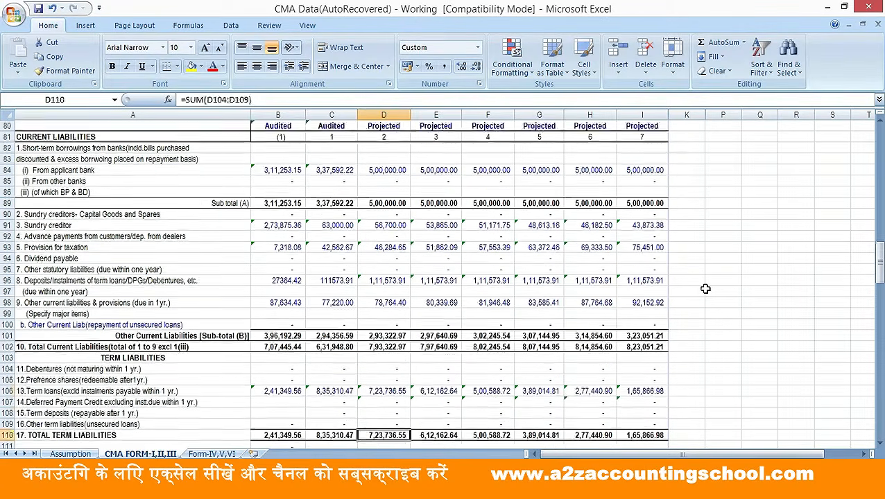
# Examine the March 31' 22 assets in column D down to total assets, the ratios and the balance difference in row 183
pyautogui.press('Down')
pyautogui.press('Down')
pyautogui.press('Down')
pyautogui.press('Down')
pyautogui.press('Down')
pyautogui.press('Down')
pyautogui.press('Down')
pyautogui.press('Down')
pyautogui.press('Down')
pyautogui.press('Down')
pyautogui.press('Down')
pyautogui.press('Down')
pyautogui.press('Down')
pyautogui.press('Down')
pyautogui.press('Down')
pyautogui.press('Down')
pyautogui.press('Down')
pyautogui.press('Down')
pyautogui.press('Down')
pyautogui.press('Down')
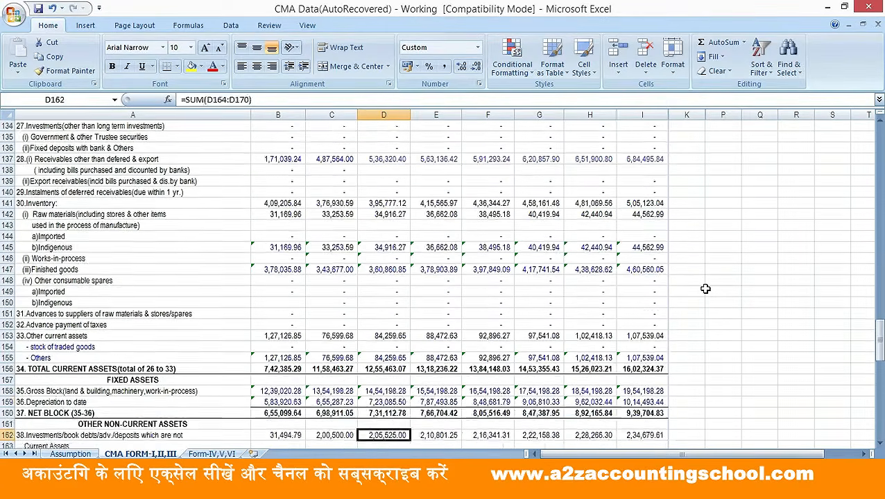
pyautogui.press('Down')
pyautogui.press('Down')
pyautogui.press('Down')
pyautogui.press('Down')
pyautogui.press('Down')
pyautogui.press('Down')
pyautogui.press('Down')
pyautogui.press('Down')
pyautogui.press('Down')
pyautogui.press('Down')
pyautogui.press('Down')
pyautogui.press('Down')
pyautogui.press('Down')
pyautogui.press('Down')
pyautogui.press('Down')
pyautogui.press('Down')
pyautogui.press('Down')
pyautogui.press('Down')
pyautogui.press('Down')
pyautogui.press('Down')
# Go back up column D through the assets and net worth and examine the term loans in D106
pyautogui.press('Up')
pyautogui.press('Up')
pyautogui.press('Up')
pyautogui.press('Up')
pyautogui.press('Up')
pyautogui.press('Up')
pyautogui.press('Up')
pyautogui.press('Up')
pyautogui.press('Up')
pyautogui.press('Up')
pyautogui.press('Up')
pyautogui.press('Up')
pyautogui.press('Up')
pyautogui.press('Up')
pyautogui.press('Up')
pyautogui.press('Up')
pyautogui.press('Up')
pyautogui.press('Up')
pyautogui.press('Up')
pyautogui.press('Up')
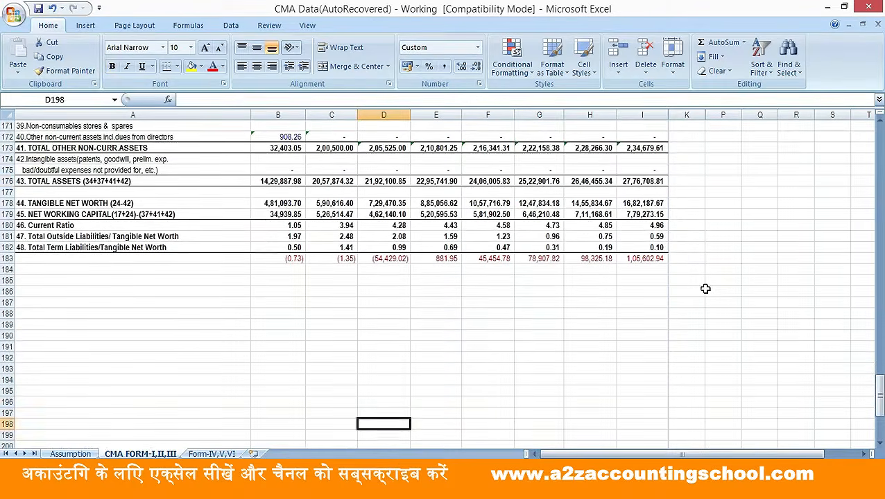
pyautogui.press('Up')
pyautogui.press('Up')
pyautogui.press('Up')
pyautogui.press('Up')
pyautogui.press('Up')
pyautogui.press('Up')
pyautogui.press('Up')
pyautogui.press('Up')
pyautogui.press('Up')
pyautogui.press('Up')
pyautogui.press('Up')
pyautogui.press('Up')
pyautogui.press('Up')
pyautogui.press('Up')
pyautogui.press('Up')
pyautogui.press('Up')
pyautogui.press('Up')
pyautogui.press('Up')
pyautogui.press('Up')
pyautogui.press('Up')
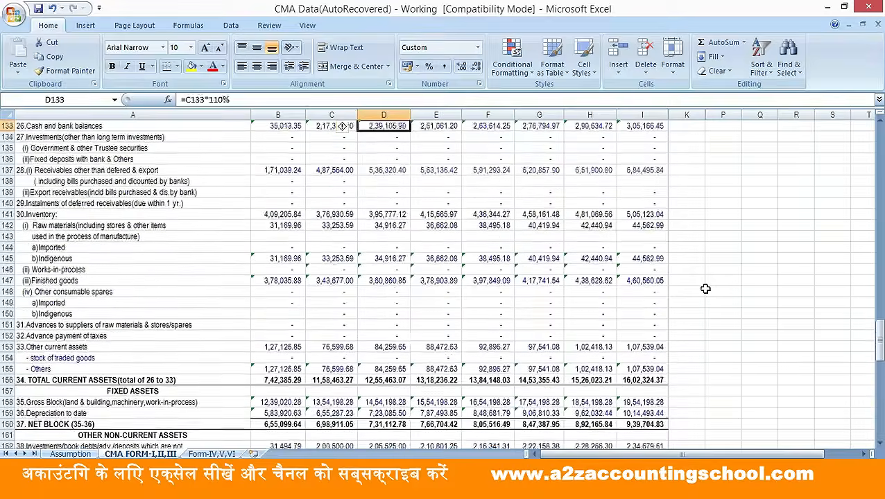
pyautogui.press('Up')
pyautogui.press('Down')
pyautogui.press('Down')
pyautogui.press('Down')
pyautogui.press('Down')
pyautogui.press('Down')
pyautogui.press('Down')
pyautogui.press('Down')
pyautogui.press('Down')
pyautogui.press('Down')
pyautogui.press('Down')
pyautogui.press('Down')
pyautogui.press('Down')
pyautogui.press('Down')
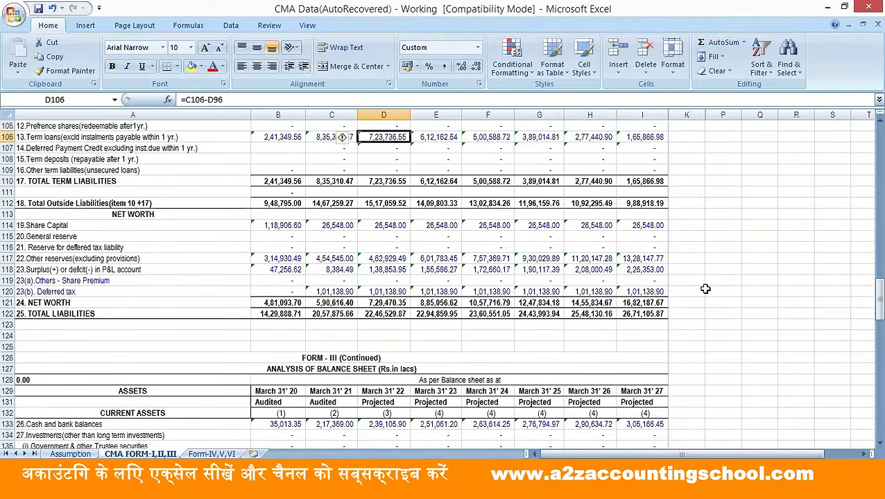
# Recheck the column D current liabilities between short-term borrowings and total current liabilities, ending at other current liabilities in D98
pyautogui.press('Up')
pyautogui.press('Up')
pyautogui.press('Up')
pyautogui.press('Up')
pyautogui.press('Up')
pyautogui.press('Up')
pyautogui.press('Up')
pyautogui.press('Up')
pyautogui.press('Up')
pyautogui.press('Up')
pyautogui.press('Up')
pyautogui.press('Up')
pyautogui.press('Up')
pyautogui.press('Up')
pyautogui.press('Up')
pyautogui.press('Up')
pyautogui.press('Up')
pyautogui.press('Up')
pyautogui.press('Up')
pyautogui.press('Up')
pyautogui.press('Down')
pyautogui.press('Down')
pyautogui.press('Down')
pyautogui.press('Down')
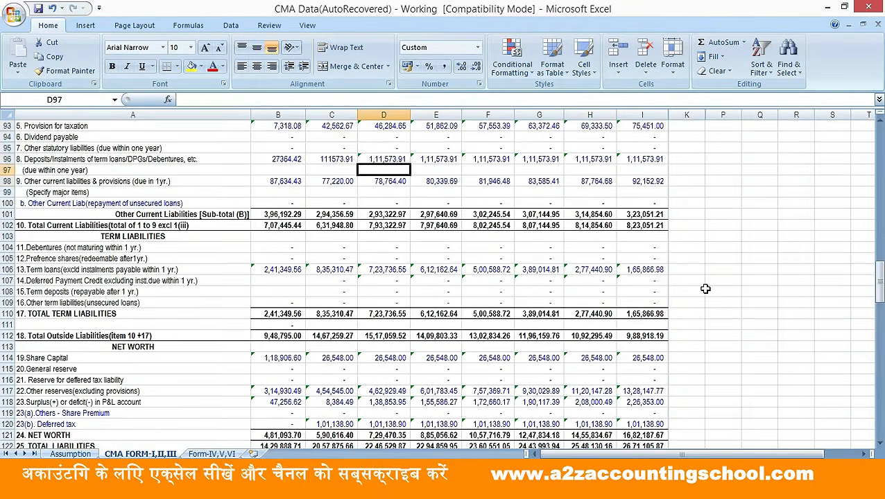
pyautogui.press('Up')
pyautogui.press('Up')
pyautogui.press('Up')
pyautogui.press('Up')
pyautogui.press('Up')
pyautogui.press('Up')
pyautogui.press('Up')
pyautogui.press('Up')
pyautogui.press('Up')
pyautogui.press('Up')
pyautogui.press('Up')
pyautogui.press('Up')
pyautogui.press('Down')
pyautogui.press('Down')
pyautogui.press('Down')
pyautogui.press('Down')
pyautogui.press('Down')
pyautogui.press('Down')
pyautogui.press('Down')
pyautogui.press('Down')
pyautogui.press('Down')
pyautogui.press('Down')
pyautogui.press('Down')
pyautogui.press('Down')
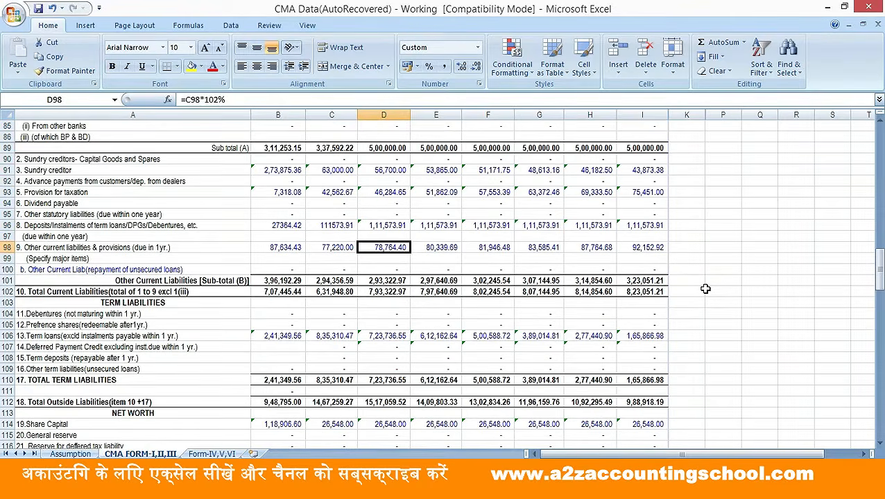
# Replace the formula for March 31' 22 other current liabilities in D98 with the fixed value 78764
pyautogui.press('BackSpace')
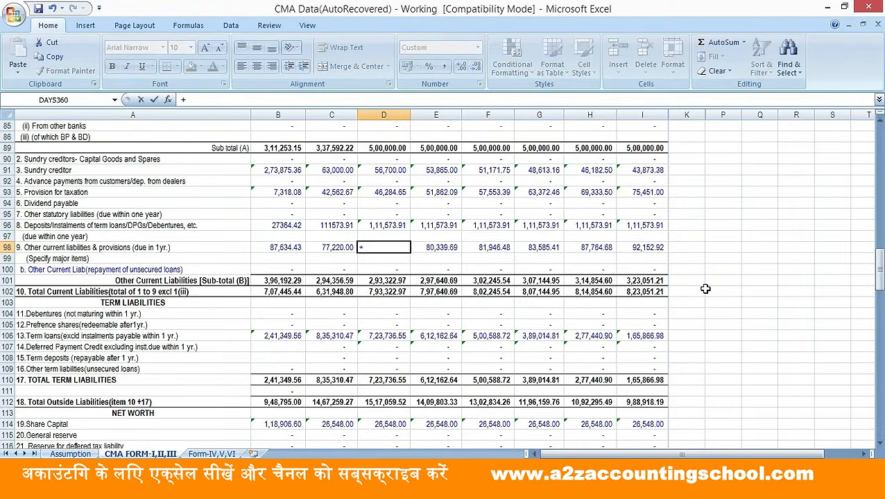
pyautogui.press('Escape')
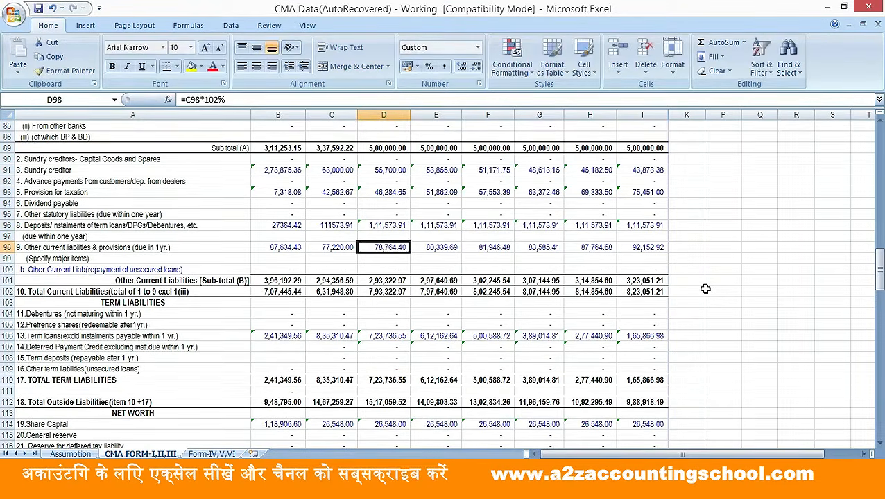
pyautogui.write('78764')
pyautogui.press('Return')
pyautogui.press('Up')
# Replace the formula for March 31' 23 other current liabilities in E98 with the fixed value 80339
pyautogui.press('Right')
pyautogui.press('Left')
pyautogui.press('Right')
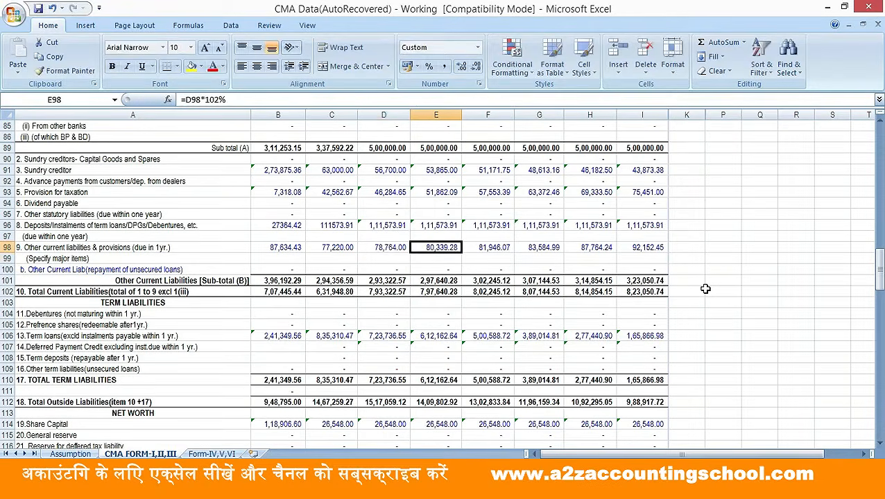
pyautogui.write('80339')
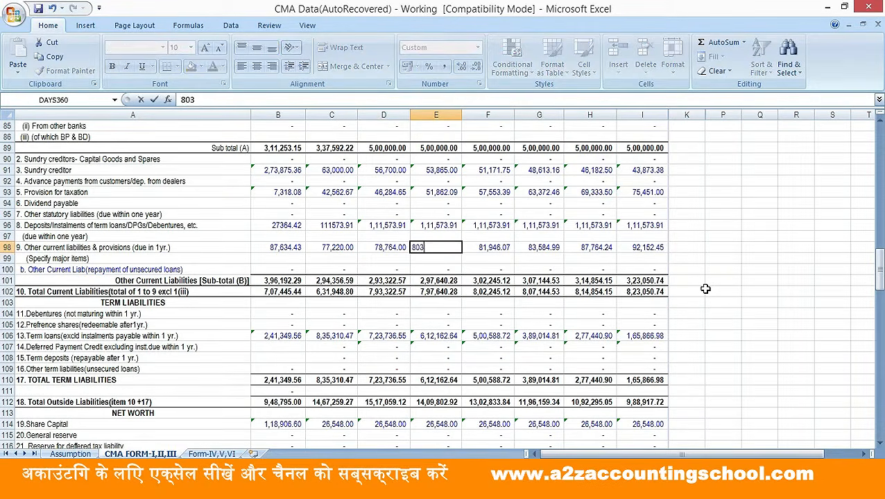
pyautogui.press('Return')
pyautogui.press('Up')
pyautogui.hotkey('ctrl', 'z')
pyautogui.hotkey('ctrl', 'y')
# Add 54359 to the fixed 78764 in March 31' 22 other current liabilities, making D98 the formula +78764+54359
pyautogui.press('Left')
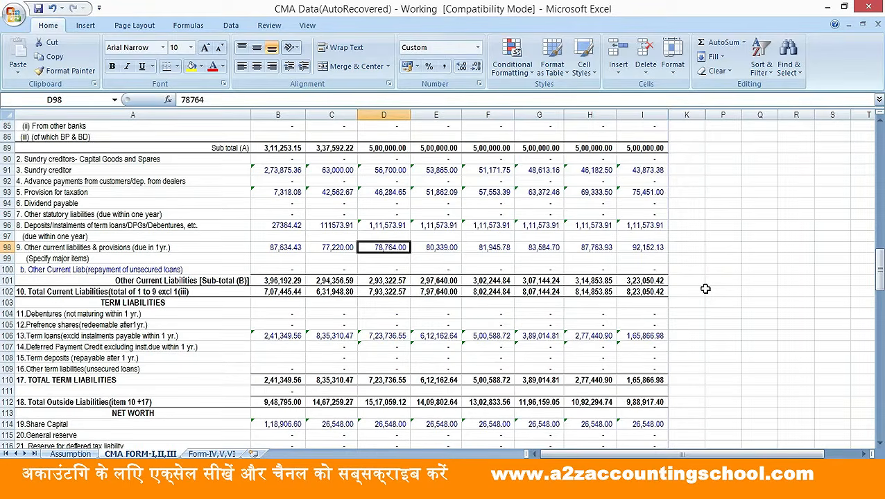
pyautogui.press('F2')
pyautogui.write('+')
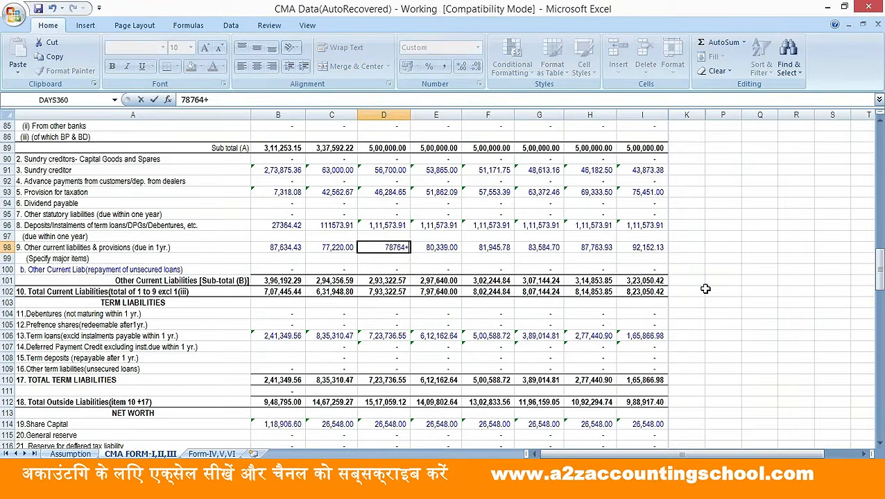
pyautogui.press('Left')
pyautogui.press('Left')
pyautogui.press('Left')
pyautogui.press('Left')
pyautogui.press('Left')
pyautogui.press('Left')
pyautogui.write('+')
pyautogui.press('Right')
pyautogui.write('54359')
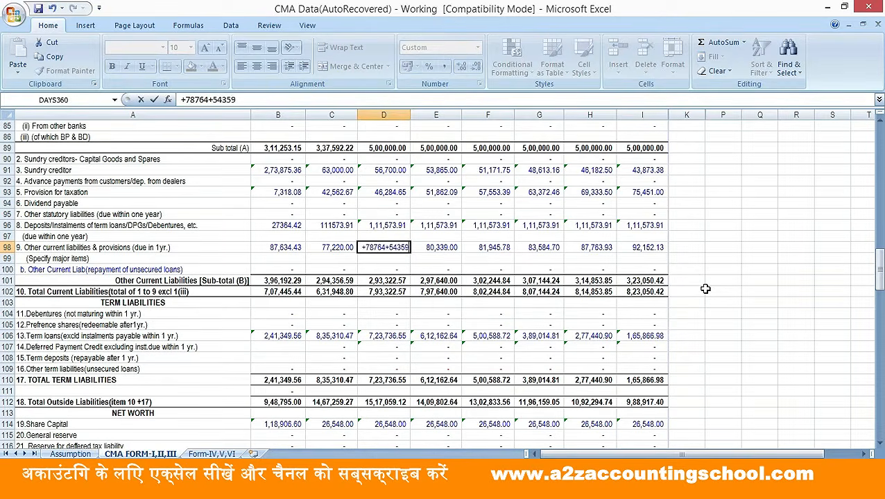
pyautogui.press('Return')
# Go down column D through the liabilities and assets to examine the March 31' 22 balance difference in D183
pyautogui.press('Down')
pyautogui.press('Down')
pyautogui.press('Down')
pyautogui.press('Down')
pyautogui.press('Down')
pyautogui.press('Down')
pyautogui.press('Down')
pyautogui.press('Down')
pyautogui.press('Down')
pyautogui.press('Down')
pyautogui.press('Down')
pyautogui.press('Down')
pyautogui.press('Down')
pyautogui.press('Down')
pyautogui.press('Down')
pyautogui.press('Down')
pyautogui.press('Down')
pyautogui.press('Down')
pyautogui.press('Down')
pyautogui.press('Down')
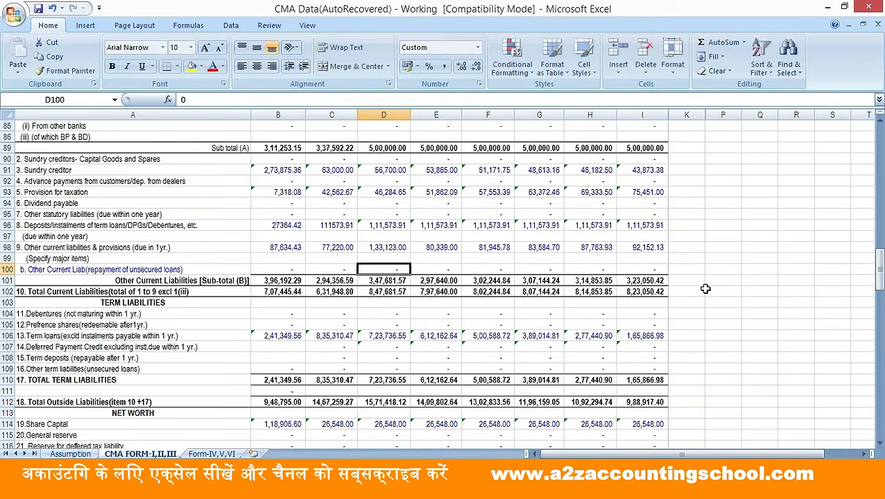
pyautogui.press('Down')
pyautogui.press('Down')
pyautogui.press('Down')
pyautogui.press('Down')
pyautogui.press('Down')
pyautogui.press('Down')
pyautogui.press('Down')
pyautogui.press('Down')
pyautogui.press('Down')
pyautogui.press('Down')
pyautogui.press('Down')
pyautogui.press('Down')
pyautogui.press('Down')
pyautogui.press('Down')
pyautogui.press('Down')
pyautogui.press('Down')
pyautogui.press('Down')
pyautogui.press('Down')
pyautogui.press('Down')
pyautogui.press('Down')
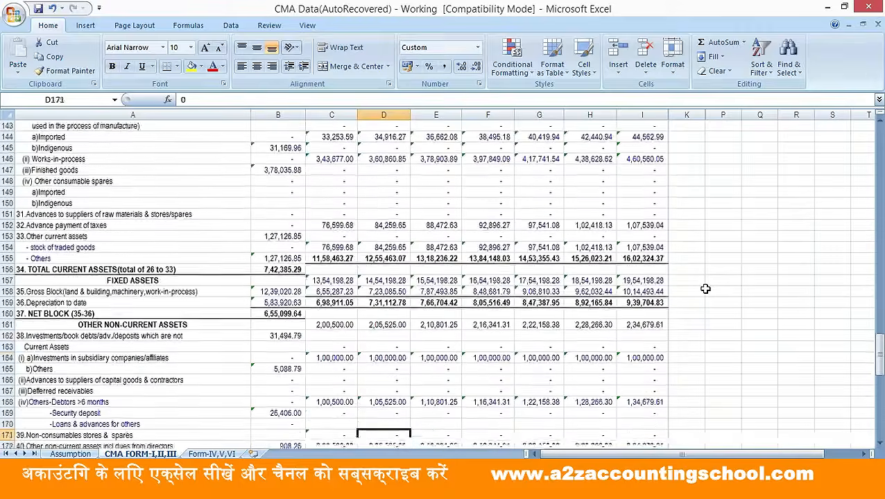
# Return up column D from the balance difference, reviewing total assets, total liabilities and the current liabilities above the term loans
pyautogui.press('Up')
pyautogui.press('Up')
pyautogui.press('Up')
pyautogui.press('Up')
pyautogui.press('Up')
pyautogui.press('Up')
pyautogui.press('Up')
pyautogui.press('Up')
pyautogui.press('Up')
pyautogui.press('Up')
pyautogui.press('Up')
pyautogui.press('Up')
pyautogui.press('Up')
pyautogui.press('Up')
pyautogui.press('Up')
pyautogui.press('Up')
pyautogui.press('Up')
pyautogui.press('Up')
pyautogui.press('Up')
pyautogui.press('Up')
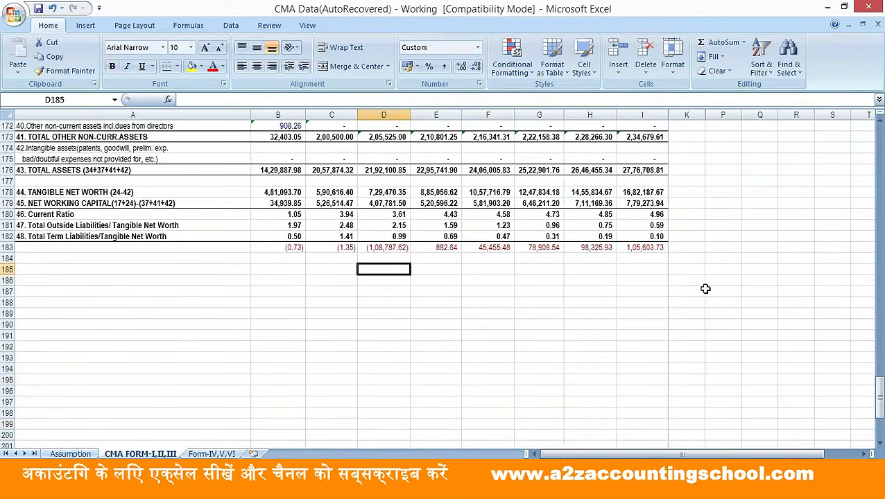
pyautogui.press('Up')
pyautogui.press('Up')
pyautogui.press('Up')
pyautogui.press('Up')
pyautogui.press('Up')
pyautogui.press('Up')
pyautogui.press('Up')
pyautogui.press('Up')
pyautogui.press('Up')
pyautogui.press('Up')
pyautogui.press('Up')
pyautogui.press('Up')
pyautogui.press('Up')
pyautogui.press('Up')
pyautogui.press('Up')
pyautogui.press('Up')
pyautogui.press('Up')
pyautogui.press('Up')
pyautogui.press('Up')
pyautogui.press('Up')
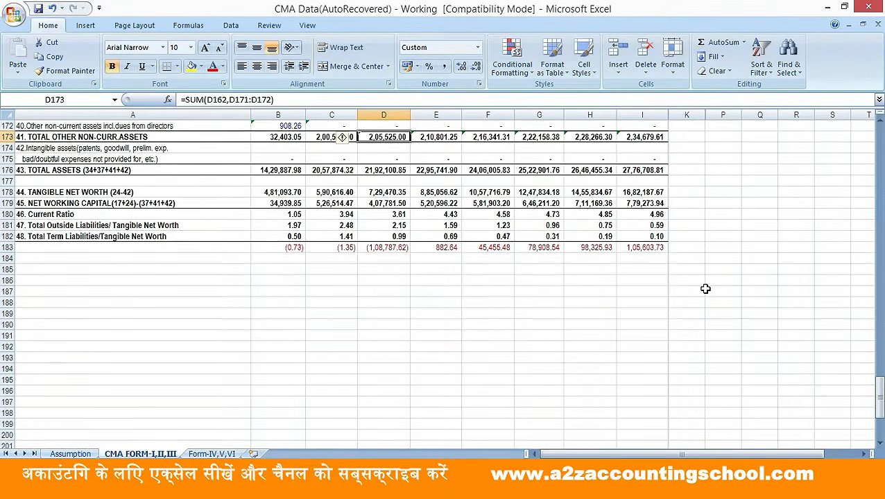
pyautogui.press('Up')
pyautogui.press('Up')
pyautogui.press('Up')
pyautogui.press('Up')
pyautogui.press('Up')
pyautogui.press('Up')
pyautogui.press('Up')
pyautogui.press('Up')
pyautogui.press('Up')
pyautogui.press('Up')
pyautogui.press('Up')
pyautogui.press('Up')
pyautogui.press('Up')
pyautogui.press('Up')
pyautogui.press('Up')
pyautogui.press('Up')
pyautogui.press('Up')
pyautogui.press('Up')
pyautogui.press('Up')
pyautogui.press('Up')
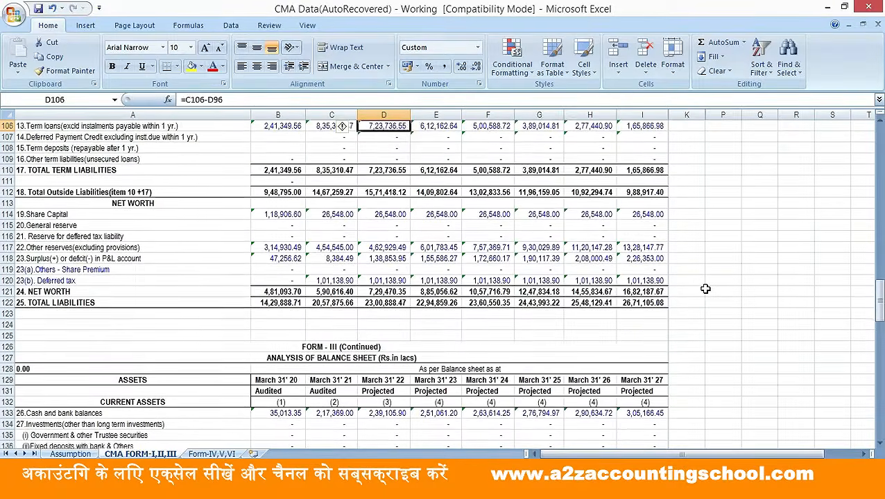
pyautogui.press('Down')
pyautogui.press('Down')
pyautogui.press('Down')
pyautogui.press('Down')
pyautogui.press('Down')
pyautogui.press('Down')
pyautogui.press('Down')
pyautogui.press('Down')
pyautogui.press('Down')
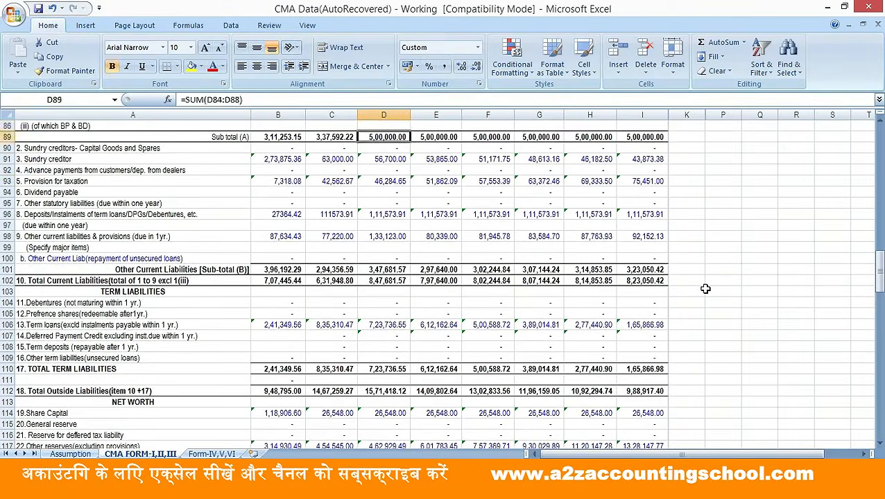
pyautogui.press('Down')
pyautogui.press('F2')
pyautogui.press('Left')
pyautogui.press('Left')
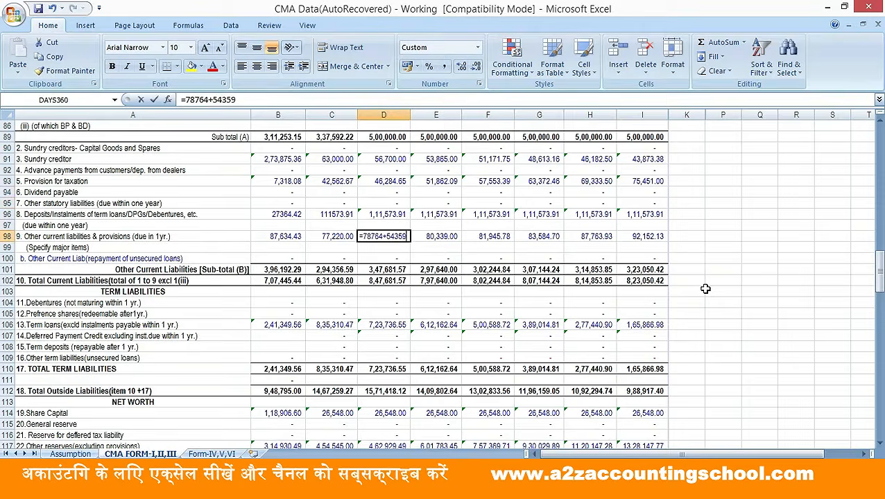
pyautogui.press('Left')
pyautogui.press('Left')
pyautogui.press('Left')
pyautogui.press('BackSpace')
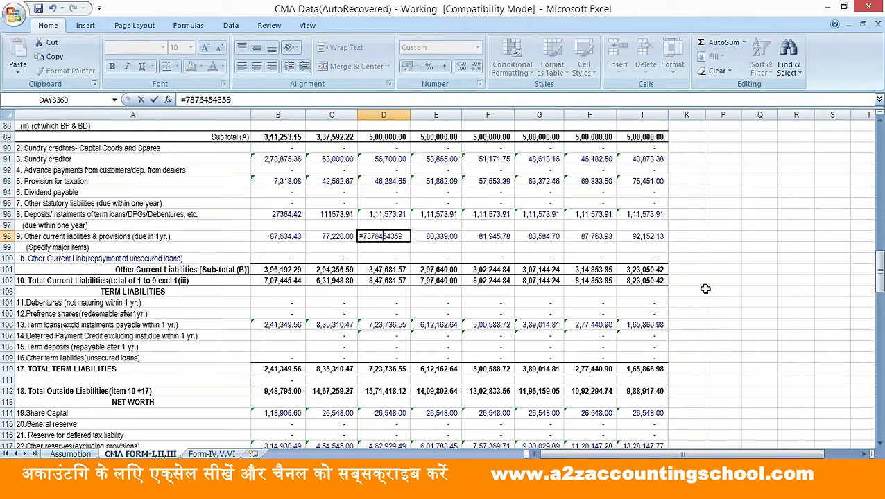
pyautogui.write('-')
pyautogui.press('Return')
# Go down column D past total liabilities and total assets to check the March 31' 22 balance difference in D183
pyautogui.press('Down')
pyautogui.press('Down')
pyautogui.press('Down')
pyautogui.press('Down')
pyautogui.press('Down')
pyautogui.press('Down')
pyautogui.press('Down')
pyautogui.press('Down')
pyautogui.press('Down')
pyautogui.press('Down')
pyautogui.press('Down')
pyautogui.press('Down')
pyautogui.press('Down')
pyautogui.press('Down')
pyautogui.press('Down')
pyautogui.press('Down')
pyautogui.press('Down')
pyautogui.press('Down')
pyautogui.press('Down')
pyautogui.press('Down')
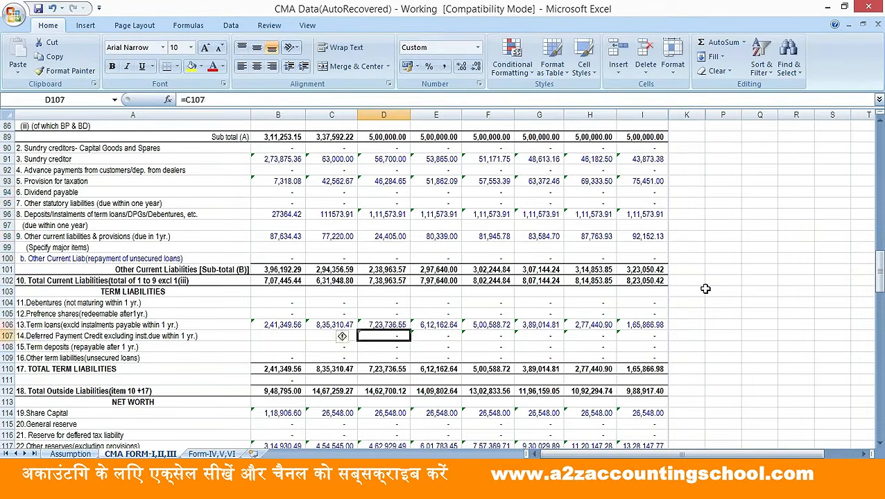
pyautogui.press('Down')
pyautogui.press('Down')
pyautogui.press('Down')
pyautogui.press('Down')
pyautogui.press('Down')
pyautogui.press('Down')
pyautogui.press('Down')
pyautogui.press('Down')
pyautogui.press('Down')
pyautogui.press('Down')
pyautogui.press('Down')
pyautogui.press('Down')
pyautogui.press('Down')
pyautogui.press('Down')
pyautogui.press('Down')
pyautogui.press('Down')
pyautogui.press('Down')
pyautogui.press('Down')
pyautogui.press('Down')
pyautogui.press('Down')
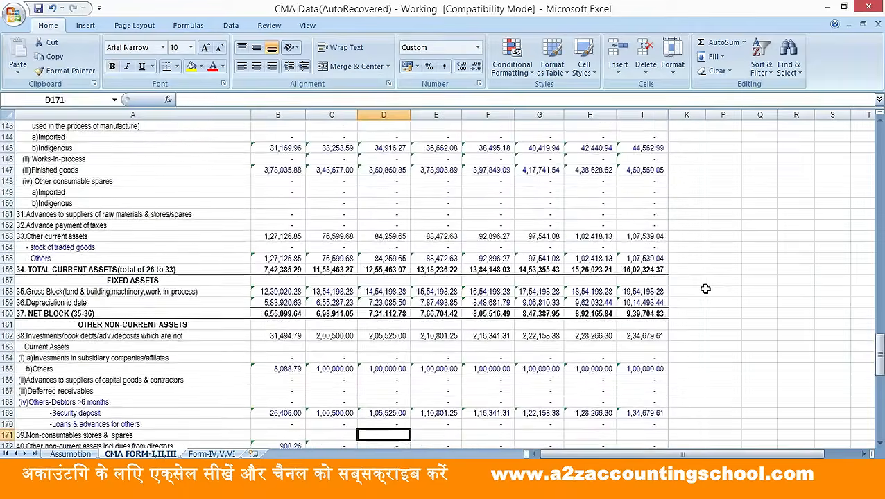
pyautogui.press('Up')
pyautogui.press('Up')
pyautogui.press('Up')
pyautogui.press('Up')
pyautogui.press('Up')
pyautogui.press('Up')
pyautogui.press('Up')
pyautogui.press('Up')
pyautogui.press('Up')
pyautogui.press('Up')
pyautogui.press('Up')
pyautogui.press('Up')
pyautogui.press('Up')
pyautogui.press('Up')
pyautogui.press('Up')
pyautogui.press('Up')
pyautogui.press('Up')
pyautogui.press('Up')
pyautogui.press('Up')
pyautogui.press('Up')
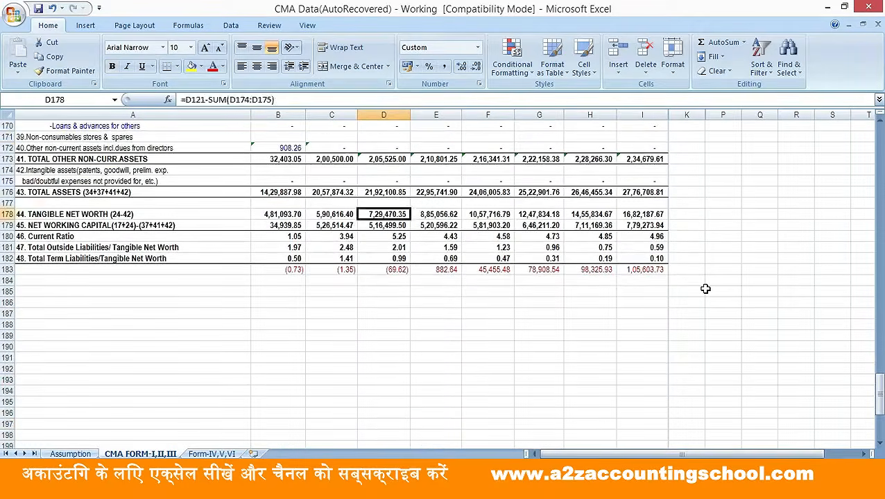
pyautogui.press('Up')
pyautogui.press('Up')
pyautogui.press('Up')
pyautogui.press('Up')
pyautogui.press('Up')
pyautogui.press('Up')
pyautogui.press('Up')
pyautogui.press('Up')
pyautogui.press('Up')
pyautogui.press('Up')
pyautogui.press('Up')
pyautogui.press('Up')
pyautogui.press('Up')
pyautogui.press('Up')
pyautogui.press('Up')
pyautogui.press('Up')
pyautogui.press('Up')
pyautogui.press('Up')
pyautogui.press('Up')
pyautogui.press('Up')
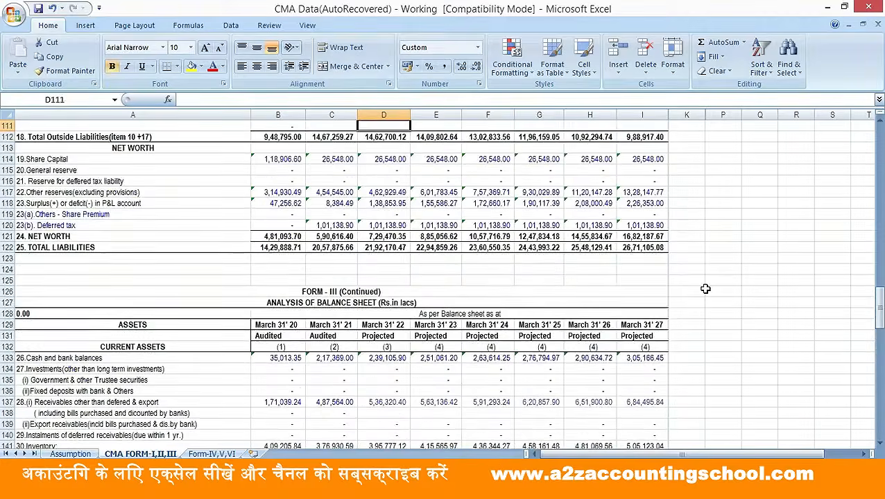
pyautogui.press('Up')
pyautogui.press('Up')
pyautogui.press('Up')
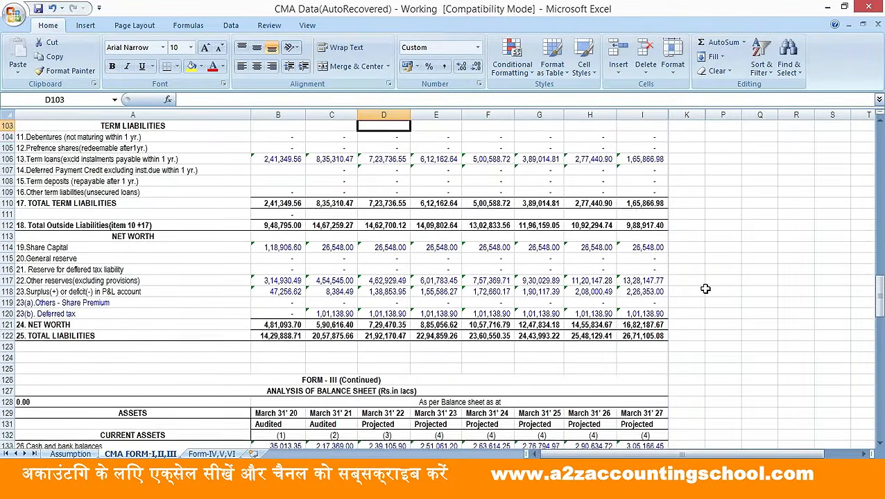
pyautogui.press('Up')
pyautogui.press('Up')
pyautogui.press('Up')
pyautogui.press('Up')
pyautogui.press('Up')
pyautogui.press('Up')
pyautogui.press('Up')
pyautogui.press('Up')
pyautogui.press('Up')
pyautogui.press('Up')
pyautogui.press('Up')
pyautogui.press('Up')
pyautogui.press('Up')
pyautogui.press('Up')
pyautogui.press('Up')
pyautogui.press('Up')
pyautogui.press('Down')
pyautogui.press('Down')
pyautogui.press('Down')
pyautogui.press('Down')
pyautogui.press('Down')
pyautogui.press('Down')
pyautogui.press('Down')
pyautogui.press('Down')
pyautogui.press('Down')
pyautogui.press('Down')
pyautogui.press('Down')
pyautogui.press('Down')
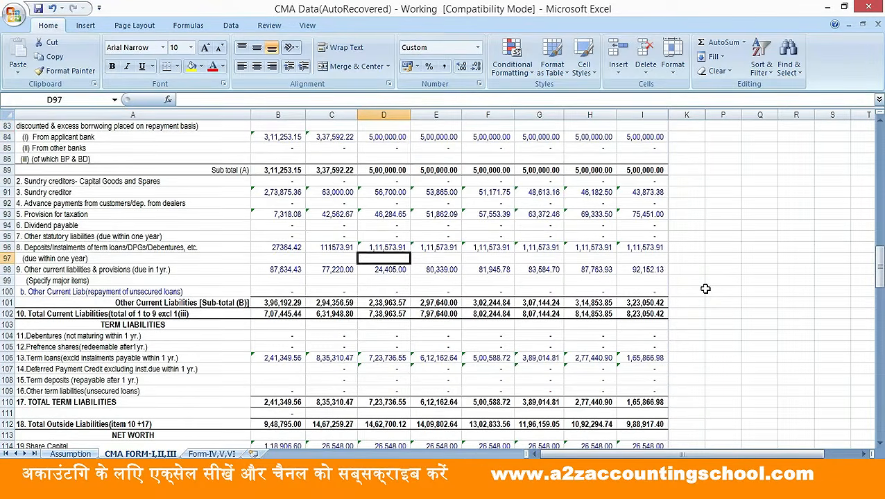
pyautogui.press('Down')
pyautogui.press('F2')
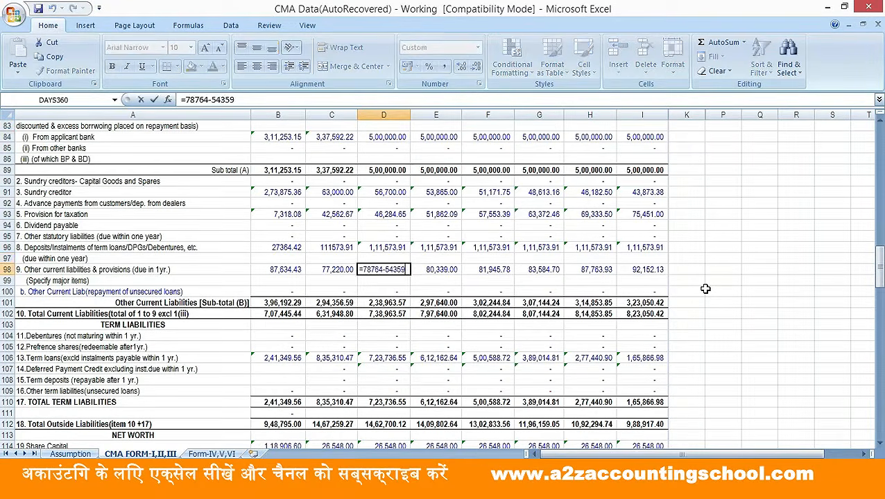
pyautogui.write('-69')
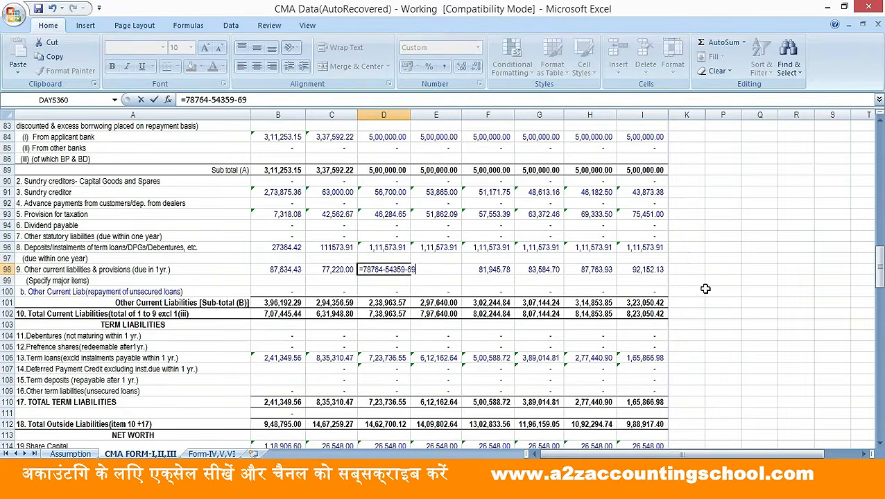
pyautogui.press('Return')
# Recheck the March 31' 22 difference below the ratios in column D against the adjusted other current liabilities
pyautogui.press('Down')
pyautogui.press('Down')
pyautogui.press('Down')
pyautogui.press('Down')
pyautogui.press('Down')
pyautogui.press('Down')
pyautogui.press('Down')
pyautogui.press('Down')
pyautogui.press('Down')
pyautogui.press('Down')
pyautogui.press('Down')
pyautogui.press('Down')
pyautogui.press('Down')
pyautogui.press('Down')
pyautogui.press('Down')
pyautogui.press('Down')
pyautogui.press('Down')
pyautogui.press('Down')
pyautogui.press('Down')
pyautogui.press('Down')
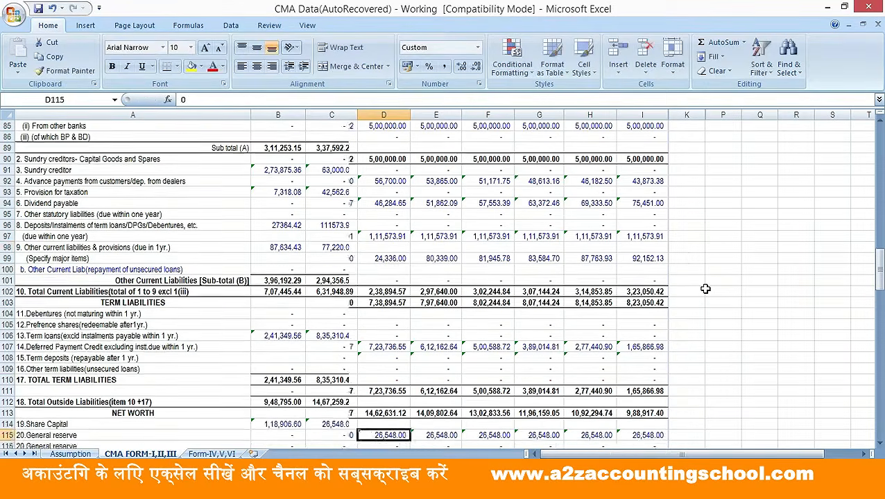
pyautogui.press('Down')
pyautogui.press('Down')
pyautogui.press('Down')
pyautogui.press('Down')
pyautogui.press('Down')
pyautogui.press('Down')
pyautogui.press('Down')
pyautogui.press('Down')
pyautogui.press('Down')
pyautogui.press('Down')
pyautogui.press('Down')
pyautogui.press('Down')
pyautogui.press('Down')
pyautogui.press('Down')
pyautogui.press('Down')
pyautogui.press('Down')
pyautogui.press('Down')
pyautogui.press('Down')
pyautogui.press('Down')
pyautogui.press('Down')
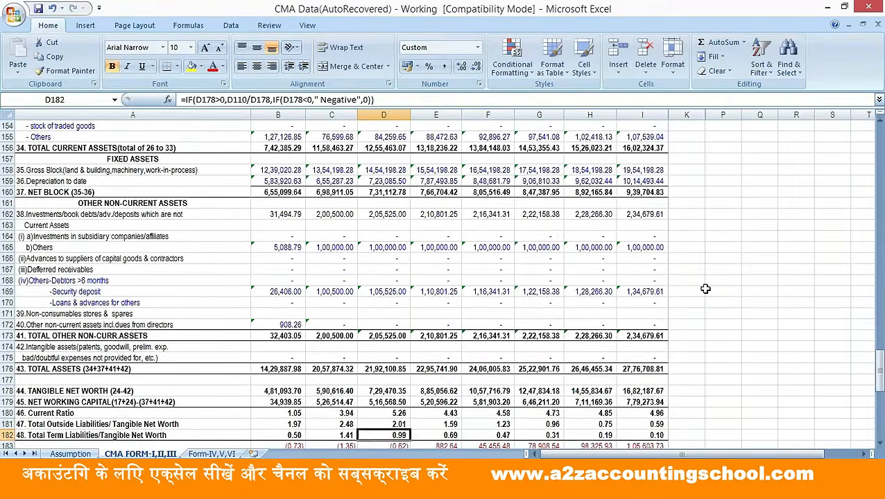
# Check the balance differences in row 183 for March 31' 22 and the projected years after it
pyautogui.scroll(-1, 705, 289)
pyautogui.press('Up')
pyautogui.press('Up')
pyautogui.press('Up')
pyautogui.press('Up')
pyautogui.press('Up')
pyautogui.press('Up')
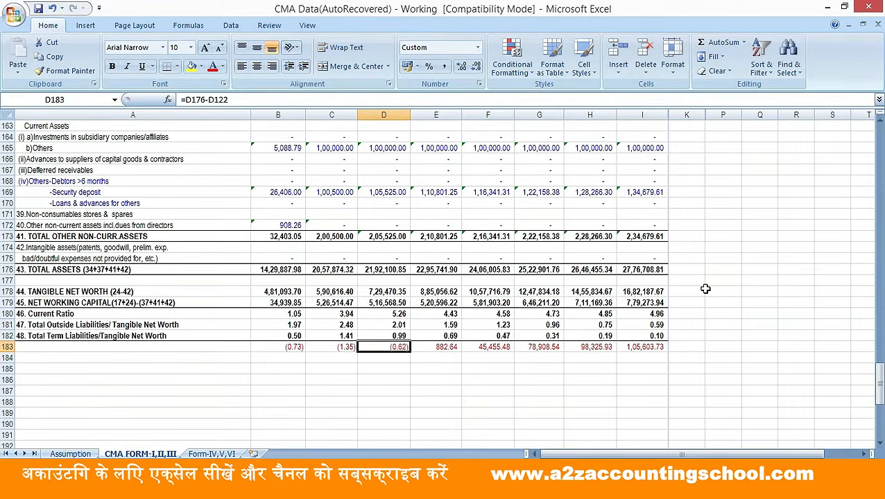
pyautogui.press('Right')
pyautogui.press('Right')
pyautogui.press('Right')
pyautogui.press('Left')
pyautogui.press('Left')
pyautogui.press('Left')
# Review the March 31' 22 assets in column D, going back up from the difference row to the liabilities section
pyautogui.press('Up')
pyautogui.press('Up')
pyautogui.press('Up')
pyautogui.press('Up')
pyautogui.press('Up')
pyautogui.press('Up')
pyautogui.press('Up')
pyautogui.press('Up')
pyautogui.press('Up')
pyautogui.press('Up')
pyautogui.press('Up')
pyautogui.press('Up')
pyautogui.press('Up')
pyautogui.press('Up')
pyautogui.press('Up')
pyautogui.press('Up')
pyautogui.press('Up')
pyautogui.press('Up')
pyautogui.press('Up')
pyautogui.press('Up')
pyautogui.press('Up')
pyautogui.press('Up')
pyautogui.press('Up')
pyautogui.press('Up')
pyautogui.press('Up')
pyautogui.press('Up')
pyautogui.press('Up')
pyautogui.press('Up')
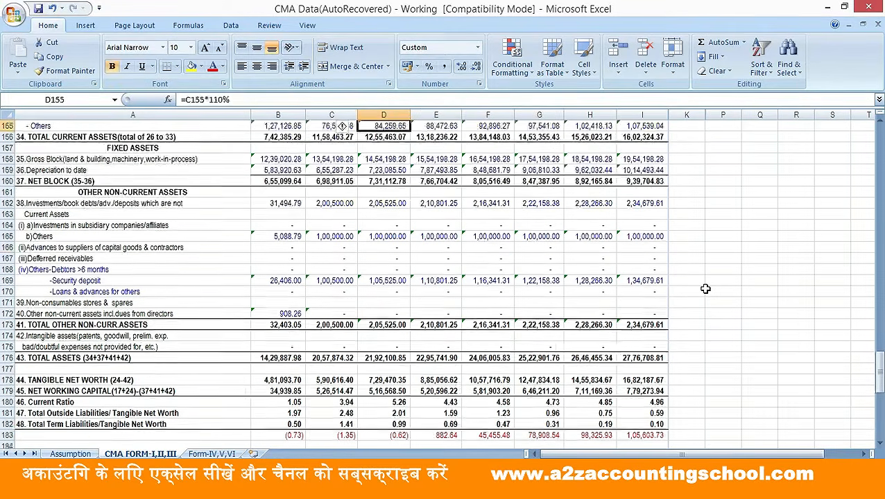
pyautogui.press('Down')
pyautogui.press('Down')
pyautogui.press('Down')
pyautogui.press('Up')
pyautogui.press('Up')
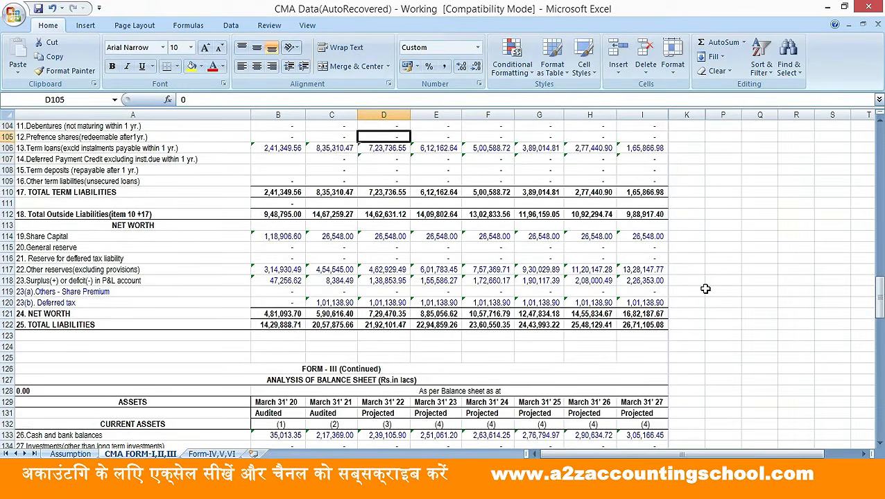
# Look over the March 31' 22 current liabilities in column D, up to the Form III liabilities heading
pyautogui.press('Up')
pyautogui.press('Up')
pyautogui.press('Up')
pyautogui.press('Up')
pyautogui.press('Up')
pyautogui.press('Up')
pyautogui.press('Up')
pyautogui.press('Up')
pyautogui.press('Up')
pyautogui.press('Up')
pyautogui.press('Up')
pyautogui.press('Up')
pyautogui.press('Up')
pyautogui.press('Up')
pyautogui.press('Up')
pyautogui.press('Up')
pyautogui.press('Up')
pyautogui.press('Up')
pyautogui.press('Up')
pyautogui.press('Down')
pyautogui.press('Down')
pyautogui.press('Down')
pyautogui.press('Down')
pyautogui.press('Down')
pyautogui.press('Down')
pyautogui.press('Down')
pyautogui.press('Down')
pyautogui.press('Down')
pyautogui.press('Down')
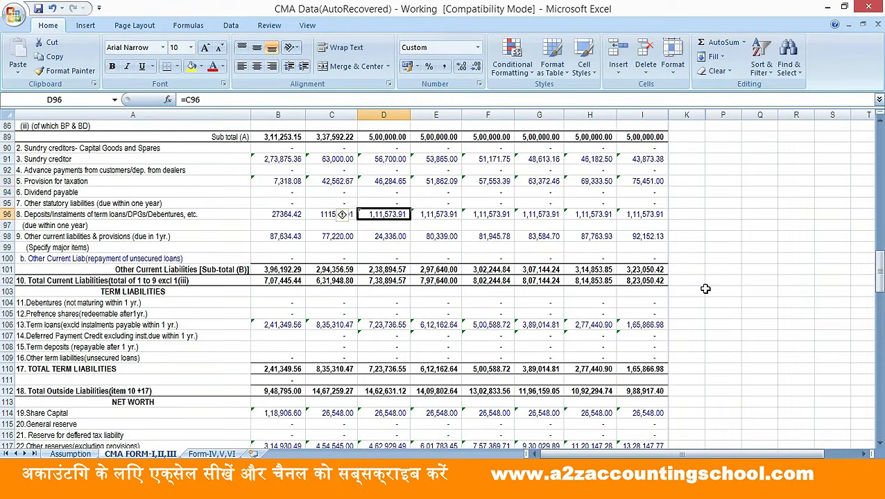
pyautogui.press('Up')
pyautogui.press('Up')
pyautogui.press('Up')
pyautogui.press('Up')
pyautogui.press('Up')
pyautogui.press('Up')
pyautogui.press('Up')
pyautogui.press('Up')
pyautogui.press('Up')
pyautogui.press('Up')
pyautogui.press('Up')
pyautogui.press('Up')
pyautogui.press('Up')
pyautogui.press('Up')
pyautogui.press('Up')
pyautogui.press('Up')
pyautogui.press('Up')
pyautogui.press('Up')
pyautogui.press('Up')
pyautogui.press('Up')
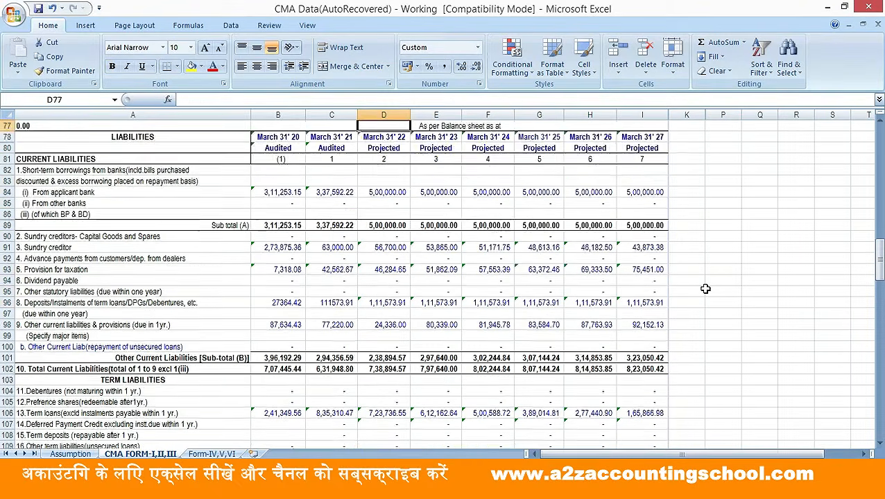
# Go down column D through bank borrowings, creditors and total current liabilities to review the March 31' 22 term liabilities
pyautogui.press('Down')
pyautogui.press('Down')
pyautogui.press('Down')
pyautogui.press('Down')
pyautogui.press('Down')
pyautogui.press('Down')
pyautogui.press('Down')
pyautogui.press('Down')
pyautogui.press('Down')
pyautogui.press('Down')
pyautogui.press('Down')
pyautogui.press('Down')
pyautogui.press('Down')
pyautogui.press('Down')
pyautogui.press('Down')
pyautogui.press('Down')
pyautogui.press('Down')
pyautogui.press('Down')
pyautogui.press('Down')
pyautogui.press('Down')
pyautogui.press('Down')
pyautogui.press('Down')
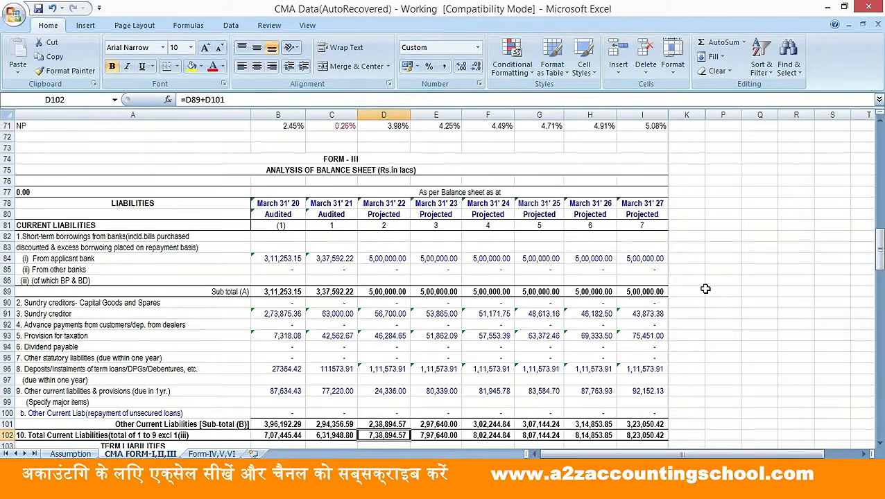
pyautogui.press('Down')
pyautogui.press('Down')
pyautogui.press('Down')
pyautogui.press('Down')
pyautogui.press('Down')
pyautogui.press('Down')
pyautogui.press('Down')
pyautogui.press('Down')
pyautogui.press('Down')
pyautogui.press('Down')
pyautogui.press('Down')
pyautogui.press('Down')
pyautogui.press('Down')
pyautogui.press('Down')
pyautogui.press('Down')
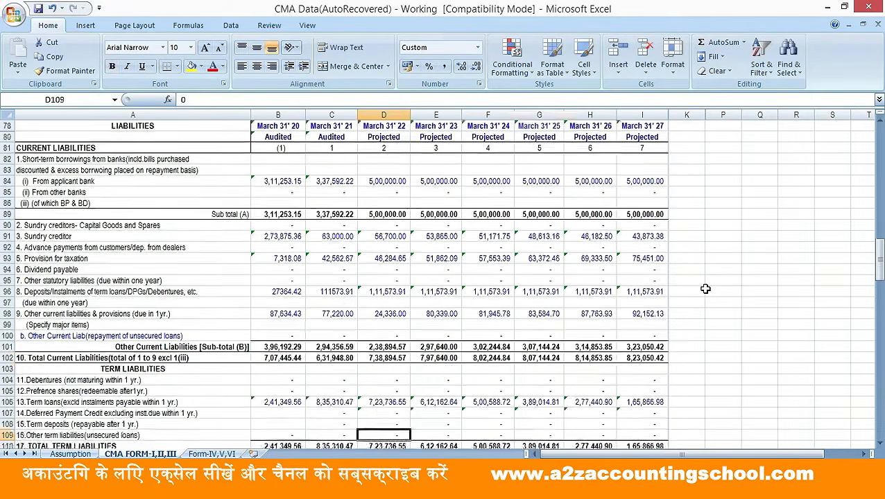
# Examine the March 31' 22 term loan formula in D106 and go back up to the other current liabilities rows
pyautogui.press('Up')
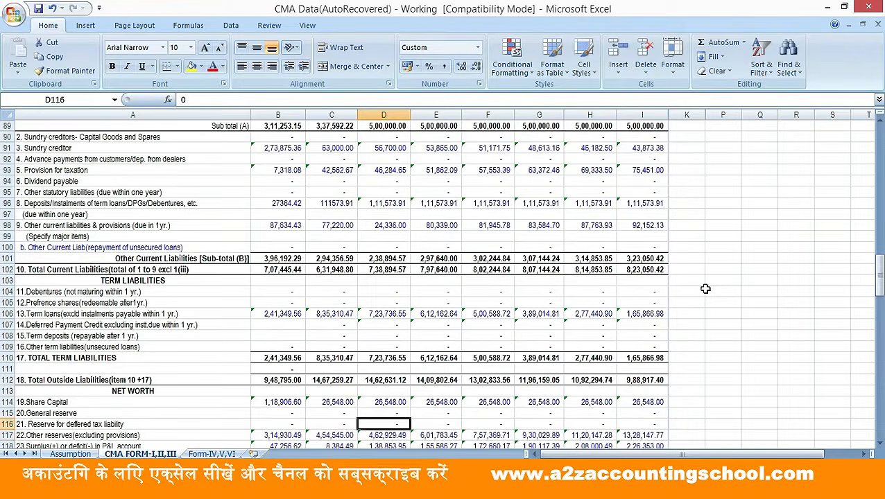
pyautogui.press('Up')
pyautogui.press('Up')
pyautogui.press('Up')
pyautogui.press('Up')
pyautogui.press('Up')
pyautogui.press('Up')
pyautogui.press('Up')
pyautogui.press('Up')
pyautogui.press('Up')
pyautogui.press('Up')
pyautogui.press('Up')
pyautogui.press('Up')
pyautogui.press('Up')
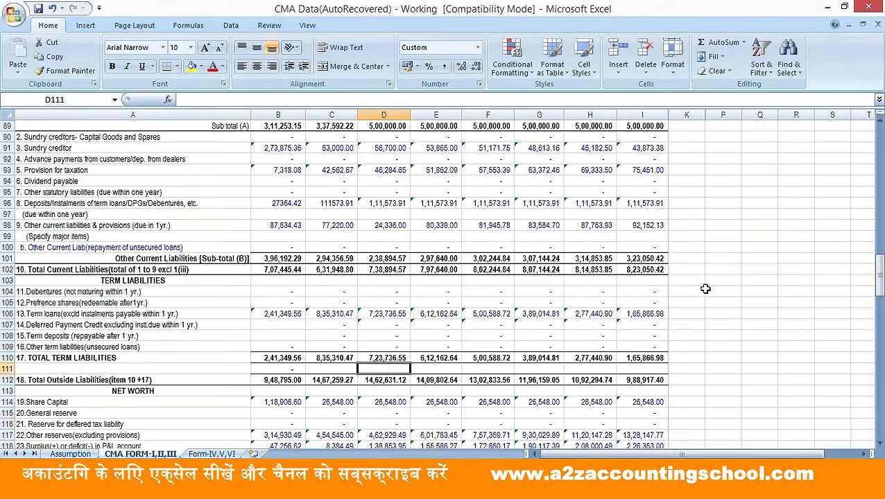
pyautogui.press('Down')
pyautogui.press('Down')
pyautogui.press('Down')
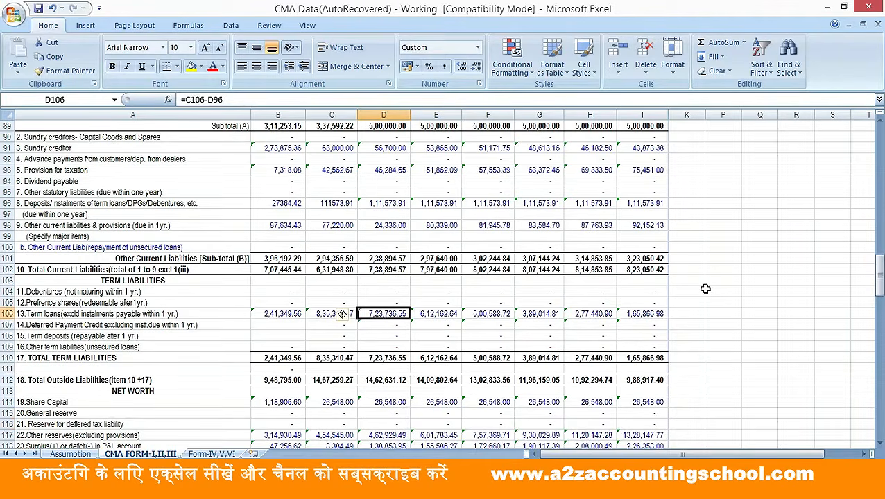
pyautogui.press('Up')
pyautogui.press('Up')
pyautogui.press('Up')
pyautogui.press('Up')
pyautogui.press('Up')
pyautogui.press('Up')
pyautogui.press('Up')
pyautogui.press('Up')
pyautogui.press('Up')
pyautogui.press('Up')
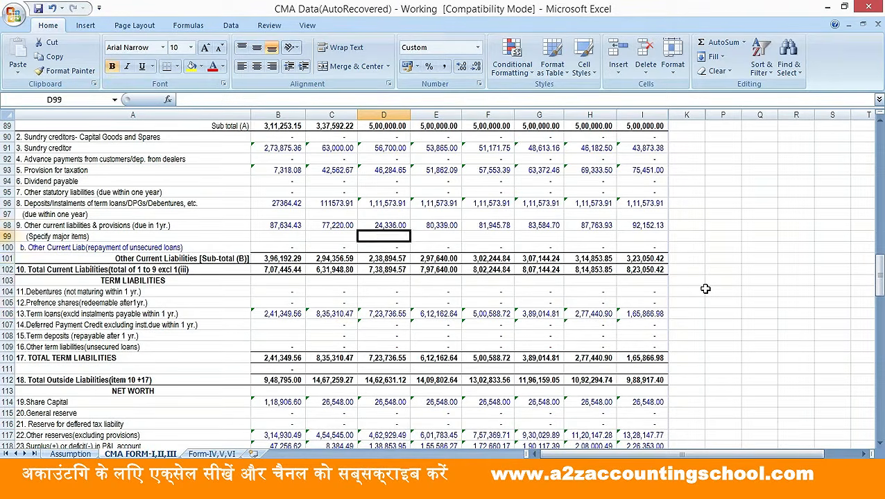
# Recheck the March 31' 22 bank borrowings, creditors and other current liabilities in column D, between the Form III heading and row 99
pyautogui.press('Up')
pyautogui.press('Up')
pyautogui.press('Up')
pyautogui.press('Up')
pyautogui.press('Up')
pyautogui.press('Up')
pyautogui.press('Up')
pyautogui.press('Up')
pyautogui.press('Up')
pyautogui.press('Up')
pyautogui.press('Up')
pyautogui.press('Up')
pyautogui.press('Up')
pyautogui.press('Up')
pyautogui.press('Up')
pyautogui.press('Up')
pyautogui.press('Up')
pyautogui.press('Up')
pyautogui.press('Up')
pyautogui.press('Up')
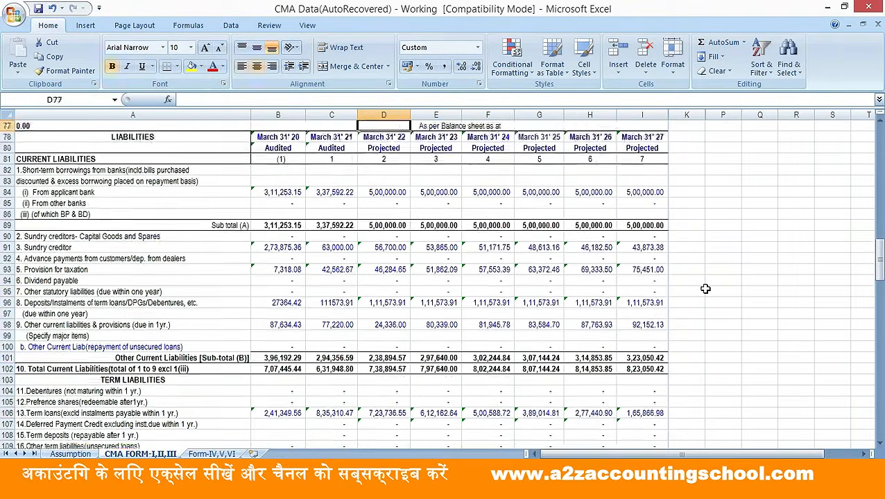
pyautogui.press('Down')
pyautogui.press('Down')
pyautogui.press('Down')
pyautogui.press('Down')
pyautogui.press('Down')
pyautogui.press('Down')
pyautogui.press('Down')
pyautogui.press('Down')
pyautogui.press('Down')
pyautogui.press('Down')
pyautogui.press('Down')
pyautogui.press('Down')
pyautogui.press('Down')
pyautogui.press('Down')
pyautogui.press('Down')
pyautogui.press('Down')
pyautogui.press('Down')
pyautogui.press('Down')
pyautogui.press('Down')
pyautogui.press('Down')
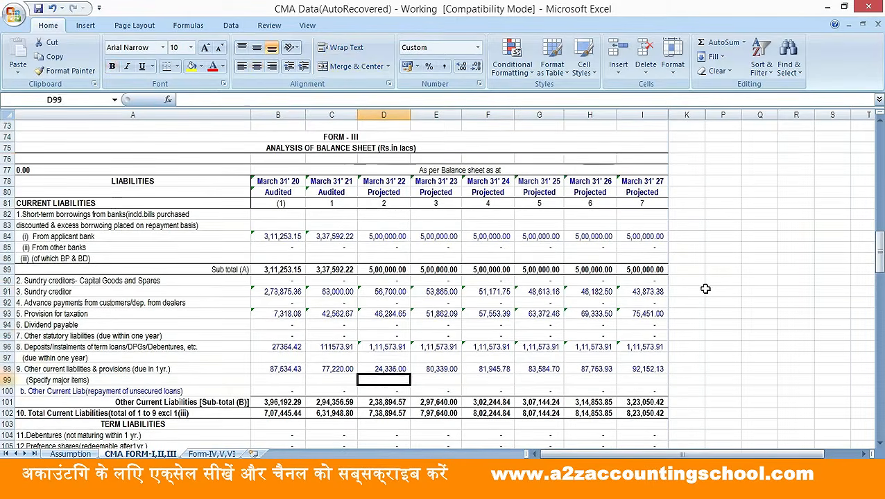
# Go down column D from the other current liabilities through total assets and net worth to the difference row beneath the ratios
pyautogui.press('Down')
pyautogui.press('Down')
pyautogui.press('Down')
pyautogui.press('Down')
pyautogui.press('Down')
pyautogui.press('Down')
pyautogui.press('Down')
pyautogui.press('Down')
pyautogui.press('Down')
pyautogui.press('Down')
pyautogui.press('Down')
pyautogui.press('Down')
pyautogui.press('Down')
pyautogui.press('Down')
pyautogui.press('Down')
pyautogui.press('Down')
pyautogui.press('Down')
pyautogui.press('Down')
pyautogui.press('Down')
pyautogui.press('Down')
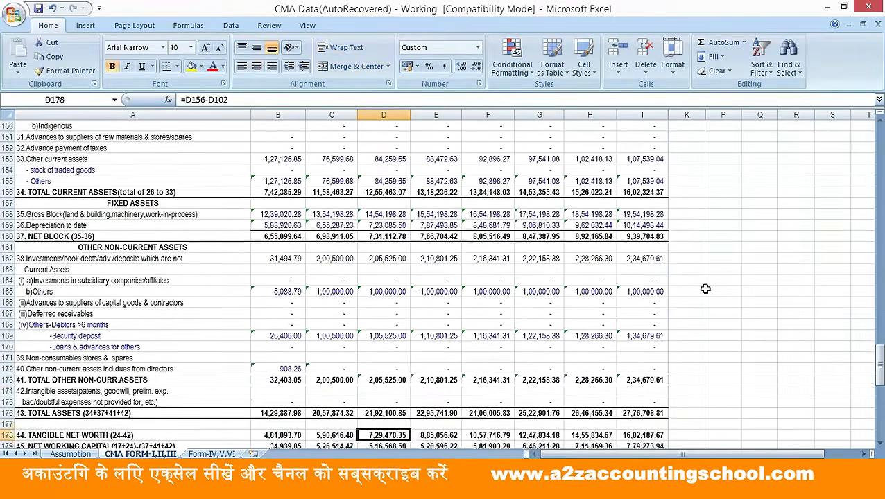
pyautogui.press('Down')
pyautogui.press('Down')
pyautogui.press('Down')
pyautogui.press('Down')
pyautogui.press('Down')
pyautogui.press('Down')
pyautogui.press('Down')
pyautogui.press('Down')
pyautogui.press('Down')
pyautogui.press('Down')
pyautogui.press('Down')
pyautogui.press('Down')
pyautogui.press('Down')
pyautogui.press('Down')
pyautogui.press('Down')
pyautogui.press('Down')
pyautogui.press('Down')
pyautogui.press('Down')
pyautogui.press('Down')
pyautogui.press('Down')
# Examine the difference row, ratios and total assets for March 31' 22, going back up to the other non-current assets in row 172
pyautogui.press('Up')
pyautogui.press('Up')
pyautogui.press('Up')
pyautogui.press('Up')
pyautogui.press('Up')
pyautogui.press('Up')
pyautogui.press('Up')
pyautogui.press('Up')
pyautogui.press('Up')
pyautogui.press('Up')
pyautogui.press('Up')
pyautogui.press('Up')
pyautogui.press('Up')
pyautogui.press('Up')
pyautogui.press('Up')
pyautogui.press('Up')
pyautogui.press('Up')
pyautogui.press('Up')
pyautogui.press('Up')
pyautogui.press('Up')
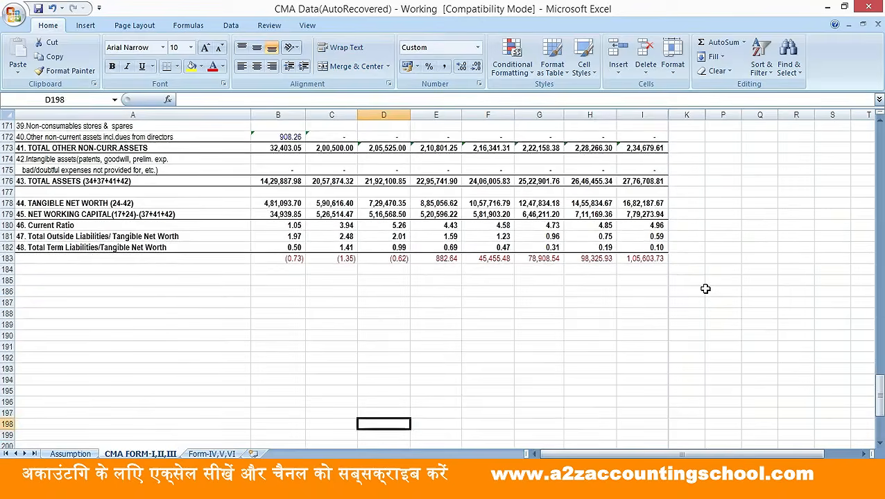
pyautogui.press('Up')
pyautogui.press('Up')
pyautogui.press('Up')
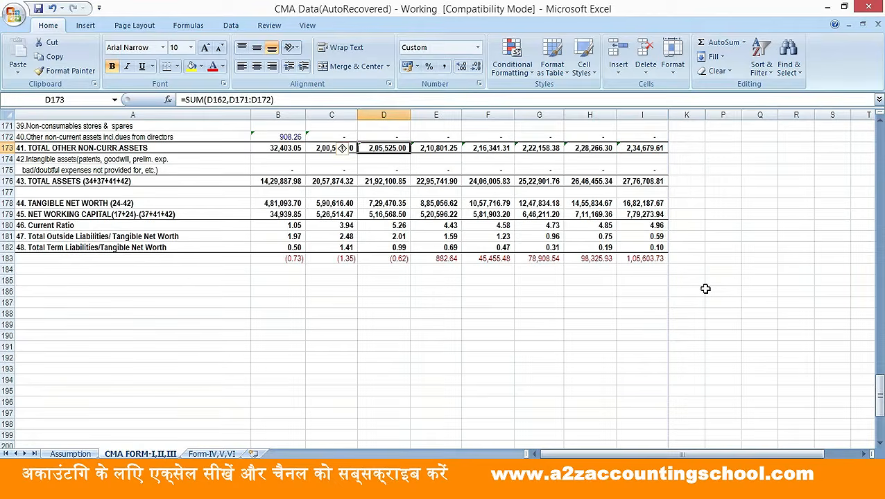
pyautogui.press('Up')
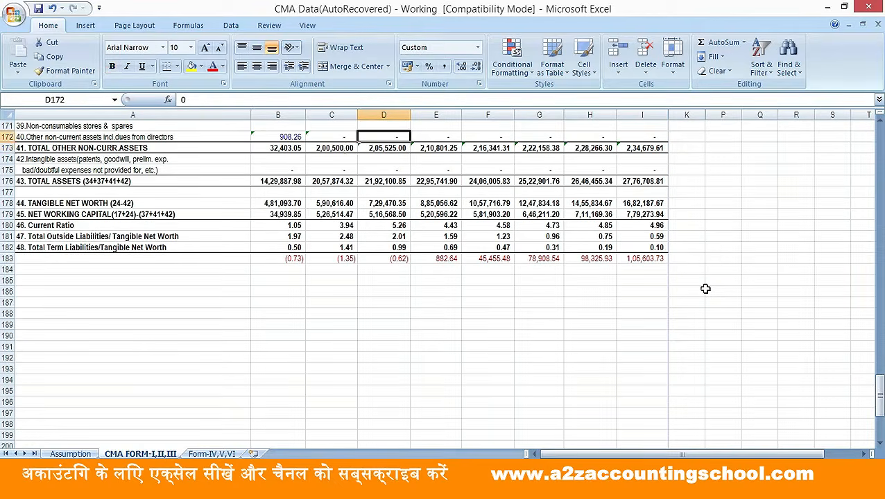
# Review the March 31' 22 deposits, net block, inventory and receivables in column D, up to the government securities row
pyautogui.press('Up')
pyautogui.press('Up')
pyautogui.press('Up')
pyautogui.press('Up')
pyautogui.press('Up')
pyautogui.press('Up')
pyautogui.press('Up')
pyautogui.press('Up')
pyautogui.press('Up')
pyautogui.press('Up')
pyautogui.press('Up')
pyautogui.press('Up')
pyautogui.press('Up')
pyautogui.press('Up')
pyautogui.press('Up')
pyautogui.press('Up')
pyautogui.press('Up')
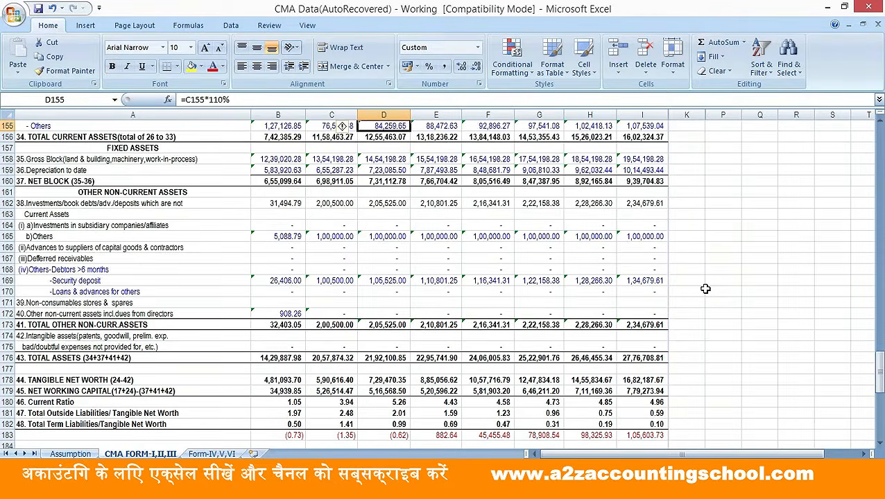
pyautogui.press('Up')
pyautogui.press('Up')
pyautogui.press('Up')
pyautogui.press('Up')
pyautogui.press('Up')
pyautogui.press('Up')
pyautogui.press('Up')
pyautogui.press('Up')
pyautogui.press('Up')
pyautogui.press('Up')
pyautogui.press('Up')
pyautogui.press('Up')
pyautogui.press('Up')
pyautogui.press('Up')
pyautogui.press('Up')
pyautogui.press('Up')
pyautogui.press('Up')
pyautogui.press('Up')
pyautogui.press('Up')
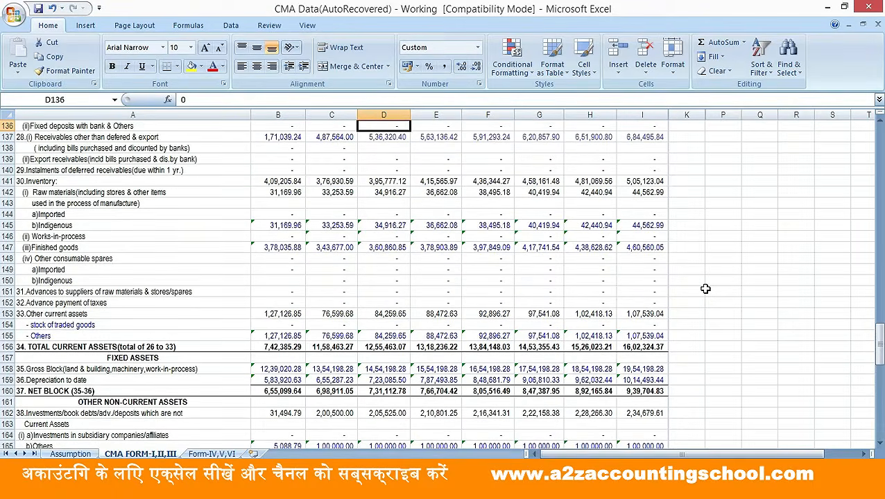
pyautogui.press('Up')
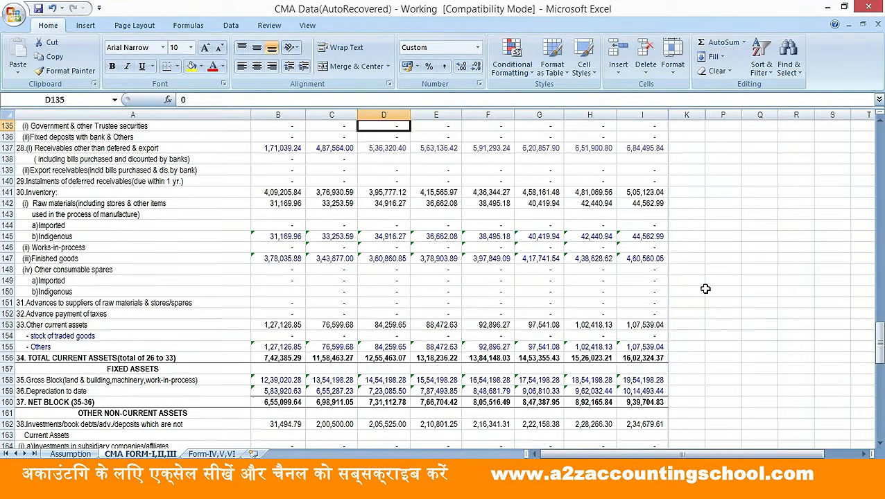
# Insert a blank row above the Assessment of Working Capital Requirements title at the start of the sheet
pyautogui.moveTo(878, 328); pyautogui.dragTo(880, 124)
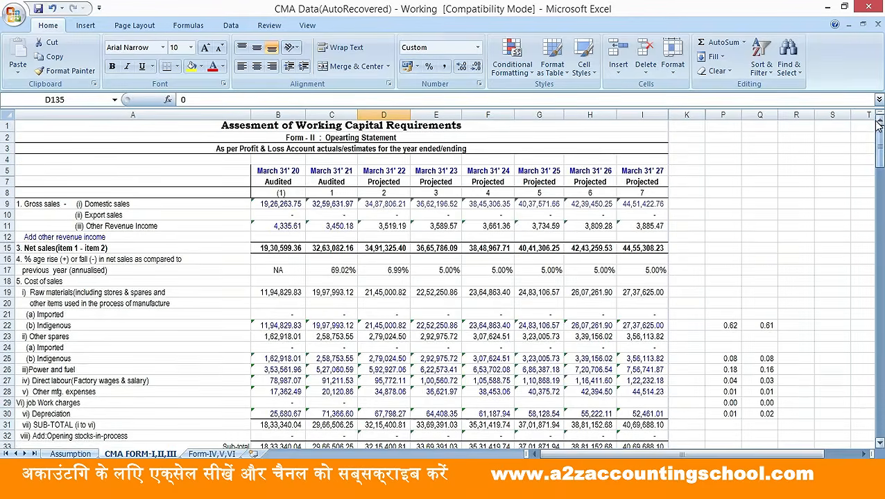
pyautogui.click(10, 124)
pyautogui.hotkey('ctrl', 'shift', '+')
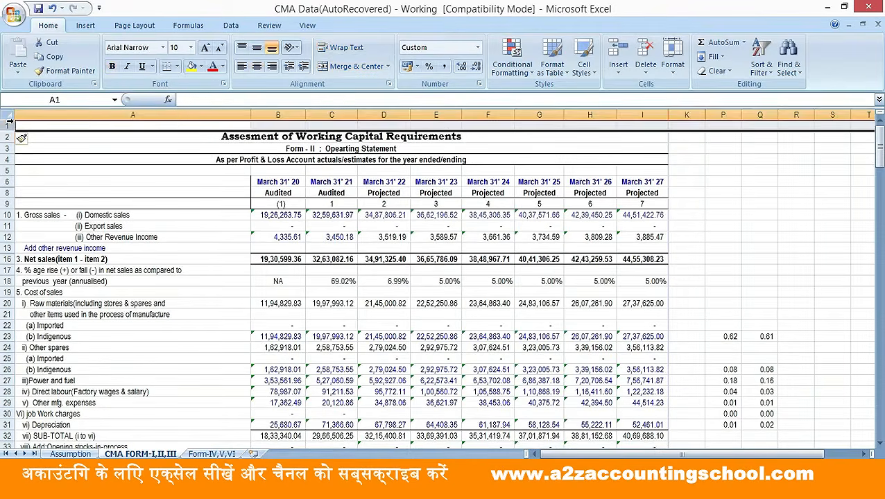
# Link cell B1, in the blank row above the title, to the March 31' 20 balance sheet difference in B184
pyautogui.press('Right')
pyautogui.write('+')
pyautogui.press('Down')
pyautogui.press('Down')
pyautogui.press('Down')
pyautogui.press('Down')
pyautogui.press('Down')
pyautogui.press('Down')
pyautogui.press('Down')
pyautogui.press('Down')
pyautogui.press('Down')
pyautogui.press('Down')
pyautogui.press('Down')
pyautogui.press('Down')
pyautogui.press('Down')
pyautogui.press('Down')
pyautogui.press('Down')
pyautogui.press('Down')
pyautogui.press('Down')
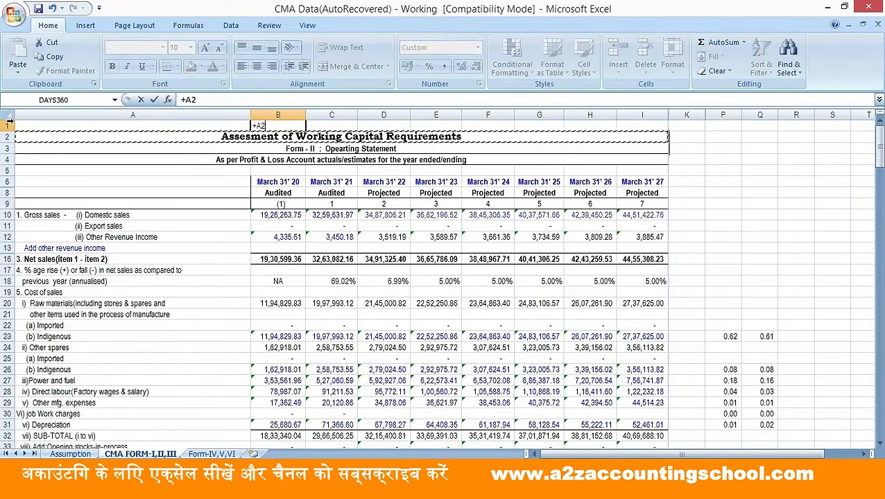
pyautogui.press('Down')
pyautogui.press('Down')
pyautogui.press('Down')
pyautogui.press('Down')
pyautogui.press('Down')
pyautogui.press('Down')
pyautogui.press('Down')
pyautogui.press('Down')
pyautogui.press('Down')
pyautogui.press('Down')
pyautogui.press('Down')
pyautogui.press('Down')
pyautogui.press('Down')
pyautogui.press('Down')
pyautogui.press('Down')
pyautogui.press('Down')
pyautogui.press('Down')
pyautogui.press('Down')
pyautogui.press('Down')
pyautogui.press('Down')
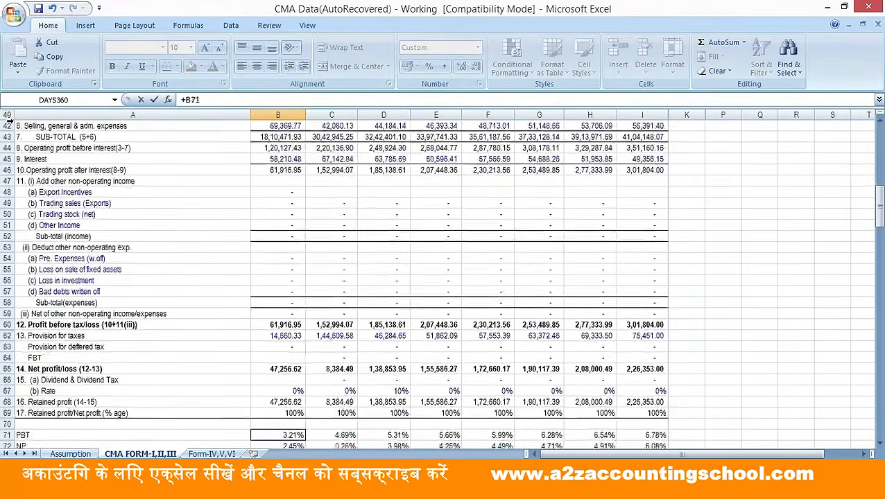
pyautogui.press('Down')
pyautogui.press('Down')
pyautogui.press('Down')
pyautogui.press('Down')
pyautogui.press('Down')
pyautogui.press('Down')
pyautogui.press('Down')
pyautogui.press('Down')
pyautogui.press('Down')
pyautogui.press('Down')
pyautogui.press('Down')
pyautogui.press('Down')
pyautogui.press('Down')
pyautogui.press('Down')
pyautogui.press('Down')
pyautogui.press('Down')
pyautogui.press('Down')
pyautogui.press('Down')
pyautogui.press('Down')
pyautogui.press('Down')
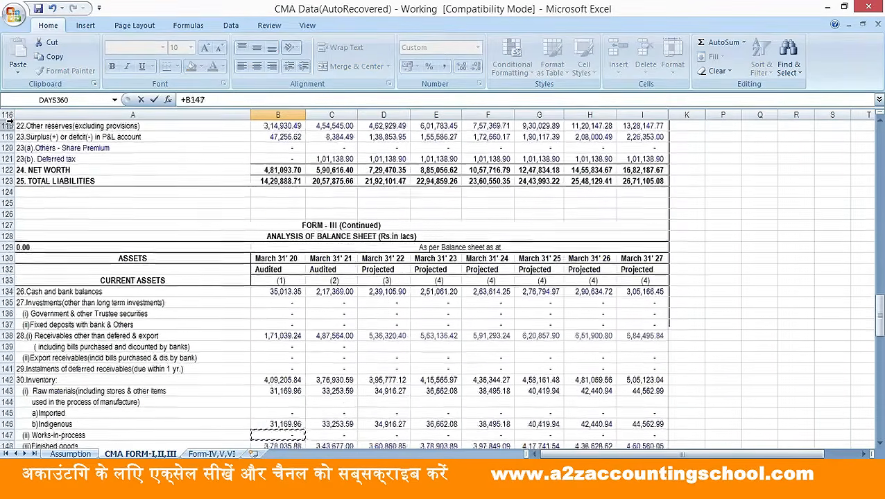
pyautogui.press('Down')
pyautogui.press('Down')
pyautogui.press('Down')
pyautogui.press('Down')
pyautogui.press('Down')
pyautogui.press('Down')
pyautogui.press('Down')
pyautogui.press('Down')
pyautogui.press('Down')
pyautogui.press('Down')
pyautogui.press('Down')
pyautogui.press('Down')
pyautogui.press('Down')
pyautogui.press('Down')
pyautogui.press('Down')
pyautogui.press('Down')
pyautogui.press('Down')
pyautogui.press('Down')
pyautogui.press('Down')
pyautogui.press('Down')
pyautogui.press('Up')
pyautogui.press('Up')
pyautogui.press('Up')
pyautogui.press('Up')
pyautogui.press('Up')
pyautogui.press('Up')
pyautogui.press('Up')
pyautogui.press('Up')
pyautogui.press('Up')
pyautogui.press('Up')
pyautogui.press('Up')
pyautogui.press('Up')
pyautogui.press('Up')
pyautogui.press('Up')
pyautogui.press('Up')
pyautogui.press('Up')
pyautogui.press('Up')
pyautogui.press('Up')
pyautogui.press('Up')
pyautogui.press('Up')
pyautogui.press('Return')
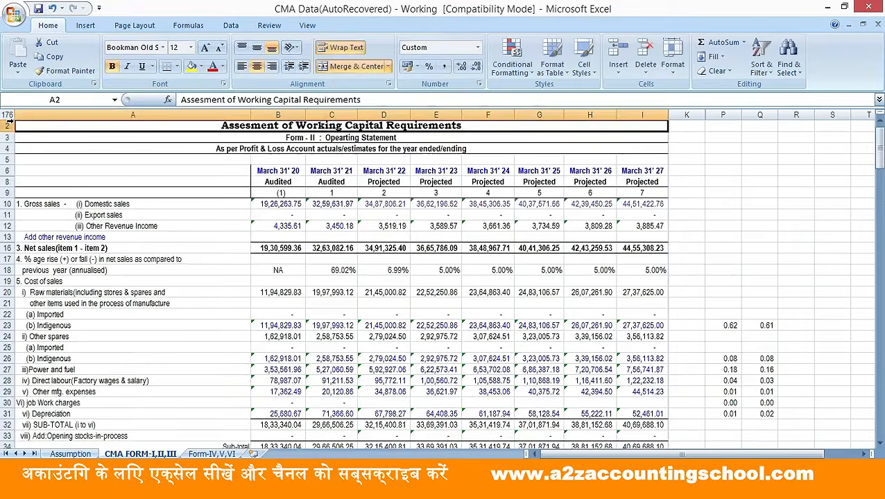
# Copy the B1 difference link across C1:I1 for the years March 31' 21 to March 31' 27
pyautogui.press('Up')
pyautogui.hotkey('ctrl', 'c')
pyautogui.press('Right')
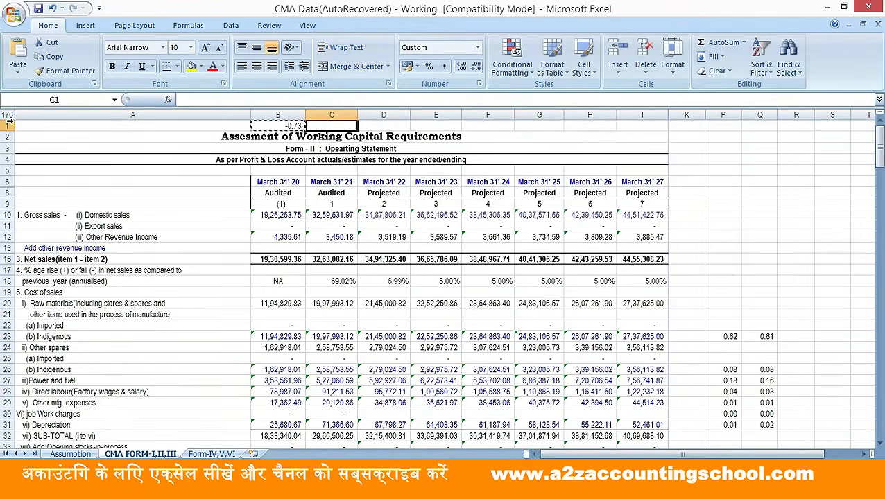
pyautogui.hotkey('shift', 'Right')
pyautogui.hotkey('shift', 'Right')
pyautogui.hotkey('shift', 'Right')
pyautogui.hotkey('shift', 'Right')
pyautogui.hotkey('shift', 'Right')
pyautogui.hotkey('shift', 'Right')
pyautogui.press('Return')
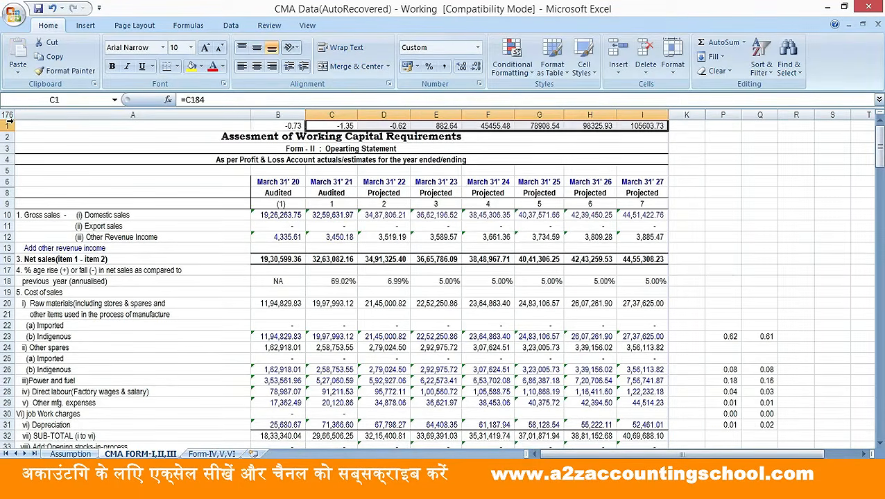
# Make the linked differences in B1:I1 bold with a dark red font colour
pyautogui.press('Left')
pyautogui.hotkey('shift', 'Right')
pyautogui.hotkey('shift', 'Right')
pyautogui.hotkey('shift', 'Right')
pyautogui.hotkey('shift', 'Right')
pyautogui.hotkey('shift', 'Right')
pyautogui.hotkey('shift', 'Right')
pyautogui.hotkey('shift', 'Right')
pyautogui.hotkey('ctrl', 'b')
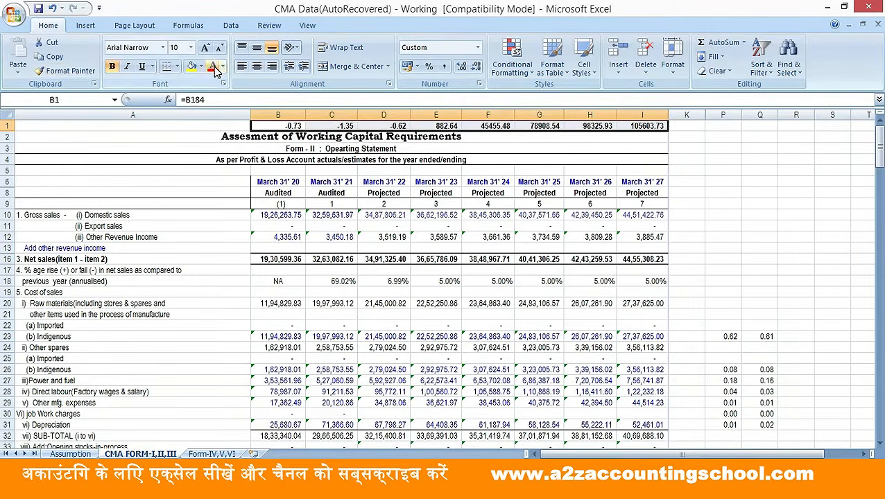
pyautogui.click(314, 259)
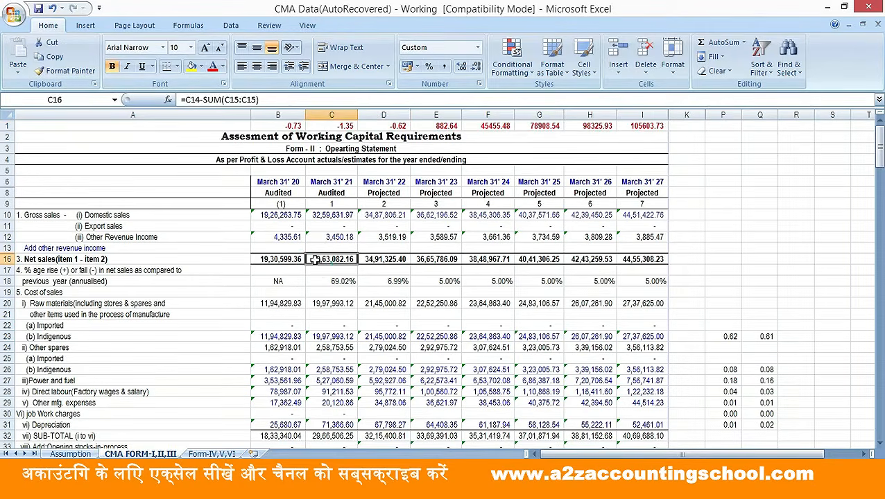
pyautogui.press('Right')
pyautogui.press('Right')
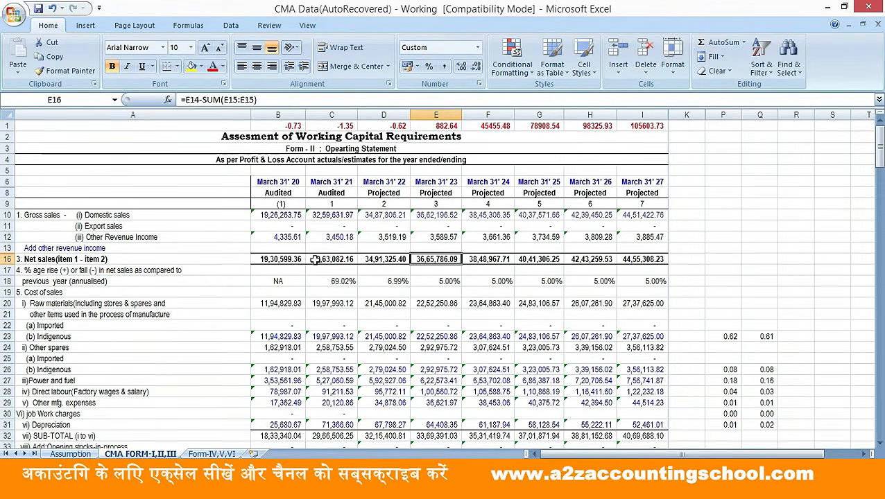
# Review the operating statement in the March 31' 22 column from net sales down to net profit and dividend
pyautogui.press('Left')
pyautogui.press('Down')
pyautogui.press('Down')
pyautogui.press('Down')
pyautogui.press('Down')
pyautogui.press('Down')
pyautogui.press('Down')
pyautogui.press('Down')
pyautogui.press('Down')
pyautogui.press('Down')
pyautogui.press('Down')
pyautogui.press('Down')
pyautogui.press('Down')
pyautogui.press('Down')
pyautogui.press('Down')
pyautogui.press('Down')
pyautogui.press('Down')
pyautogui.press('Down')
pyautogui.press('Down')
pyautogui.press('Down')
pyautogui.press('Down')
pyautogui.press('Down')
pyautogui.press('Down')
pyautogui.press('Down')
pyautogui.press('Down')
pyautogui.press('Down')
pyautogui.press('Down')
pyautogui.press('Down')
pyautogui.press('Down')
pyautogui.press('Down')
pyautogui.press('Down')
pyautogui.press('Down')
pyautogui.press('Down')
pyautogui.press('Down')
pyautogui.press('Down')
pyautogui.press('Down')
pyautogui.press('Down')
pyautogui.press('Down')
pyautogui.press('Down')
pyautogui.press('Down')
pyautogui.press('Down')
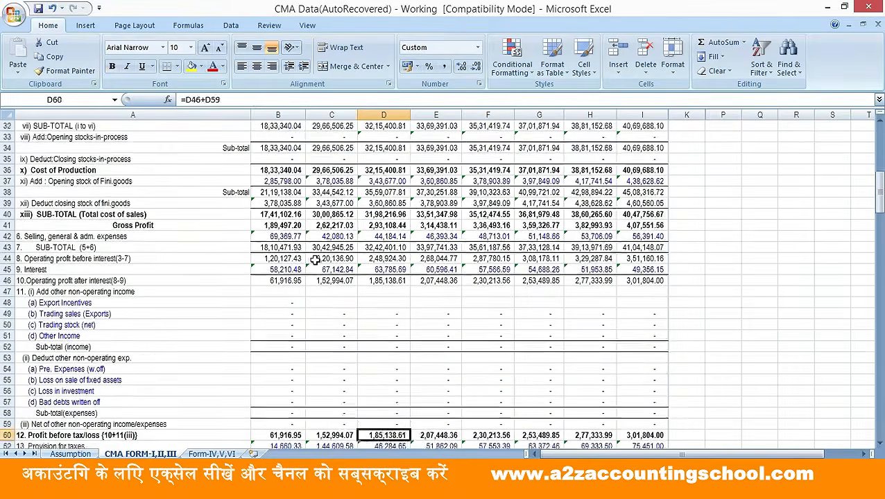
pyautogui.press('Down')
pyautogui.press('Down')
pyautogui.press('Down')
pyautogui.press('Down')
pyautogui.press('Down')
pyautogui.press('Down')
pyautogui.press('Down')
pyautogui.press('Down')
pyautogui.press('Down')
pyautogui.press('Down')
pyautogui.press('Down')
pyautogui.press('Down')
pyautogui.press('Down')
pyautogui.press('Down')
pyautogui.press('Down')
pyautogui.press('Down')
pyautogui.press('Down')
pyautogui.press('Down')
pyautogui.press('Down')
pyautogui.press('Down')
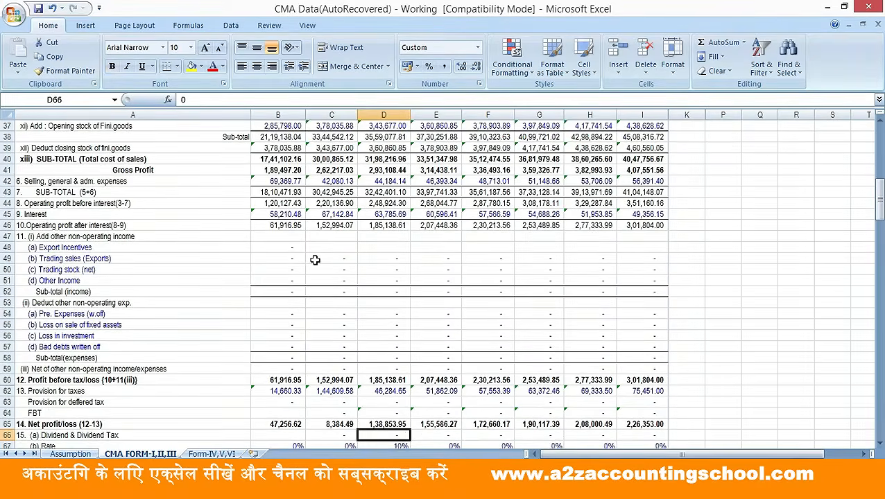
# Examine Form III's current liabilities, comparing other current liabilities and provisions in row 99 for March 31' 22 and March 31' 23
pyautogui.press('Up')
pyautogui.press('Up')
pyautogui.press('Up')
pyautogui.press('Up')
pyautogui.press('Up')
pyautogui.press('Up')
pyautogui.press('Up')
pyautogui.press('Up')
pyautogui.press('Up')
pyautogui.press('Up')
pyautogui.press('Up')
pyautogui.press('Up')
pyautogui.press('Up')
pyautogui.press('Up')
pyautogui.press('Up')
pyautogui.press('Up')
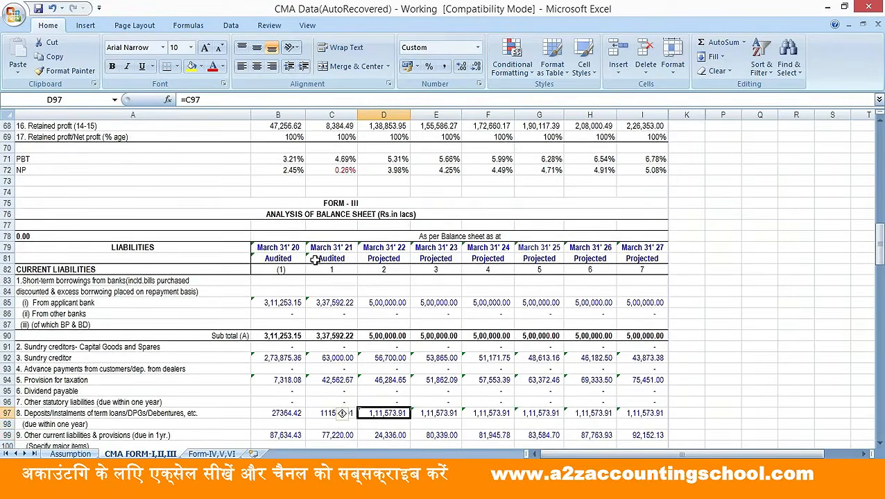
pyautogui.press('Down')
pyautogui.press('Down')
pyautogui.press('Down')
pyautogui.press('Down')
pyautogui.press('Down')
pyautogui.press('Down')
pyautogui.press('Down')
pyautogui.press('Down')
pyautogui.press('Down')
pyautogui.press('Down')
pyautogui.press('Down')
pyautogui.press('Down')
pyautogui.press('Down')
pyautogui.press('Down')
pyautogui.press('Down')
pyautogui.press('Down')
pyautogui.press('Down')
pyautogui.press('Down')
pyautogui.press('Down')
pyautogui.press('Down')
pyautogui.press('Down')
pyautogui.press('Down')
pyautogui.press('Down')
pyautogui.press('Down')
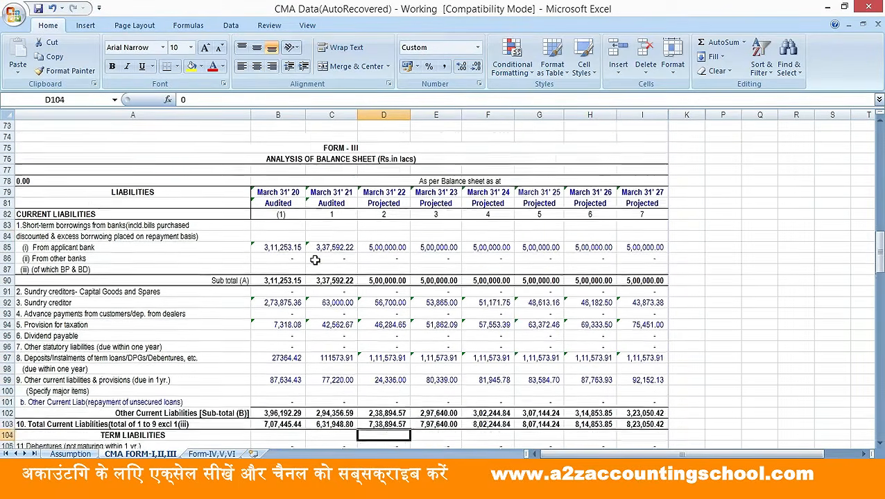
pyautogui.press('Up')
pyautogui.press('Up')
pyautogui.press('Up')
pyautogui.press('Up')
pyautogui.press('Up')
pyautogui.press('Up')
pyautogui.press('Up')
pyautogui.press('Up')
pyautogui.press('Up')
pyautogui.press('Up')
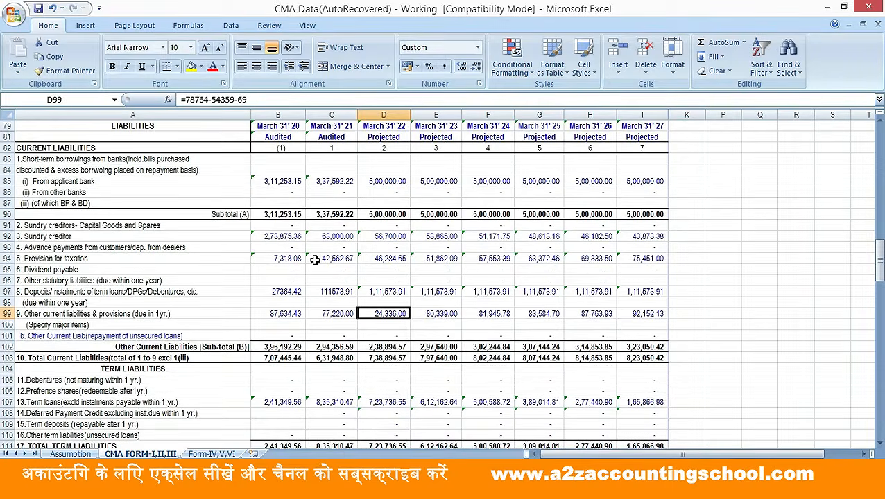
pyautogui.press('Right')
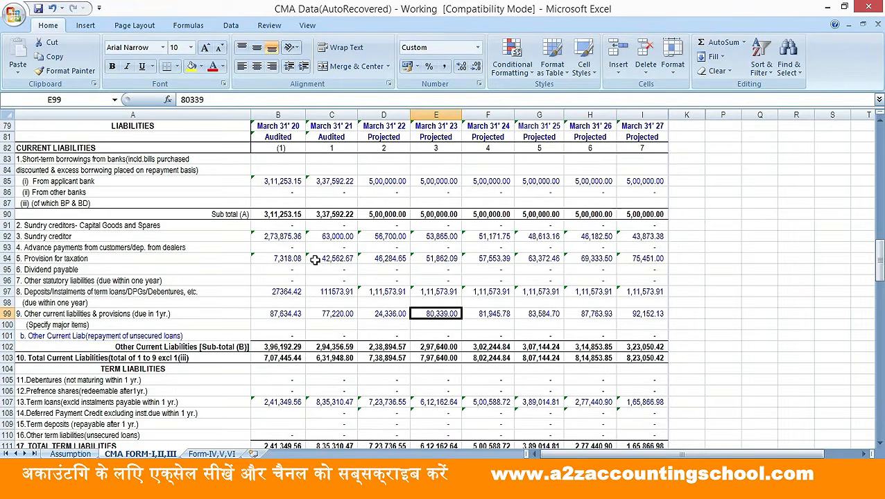
# Freeze panes at cell D9 so the difference row, year headings and columns A to C stay in view
pyautogui.press('Up')
pyautogui.press('Up')
pyautogui.press('Up')
pyautogui.press('Up')
pyautogui.press('Up')
pyautogui.press('Up')
pyautogui.press('Up')
pyautogui.press('Up')
pyautogui.press('Up')
pyautogui.press('Up')
pyautogui.press('Up')
pyautogui.press('Up')
pyautogui.press('Up')
pyautogui.press('Up')
pyautogui.press('Up')
pyautogui.press('Up')
pyautogui.press('Up')
pyautogui.press('Up')
pyautogui.press('Up')
pyautogui.press('Up')
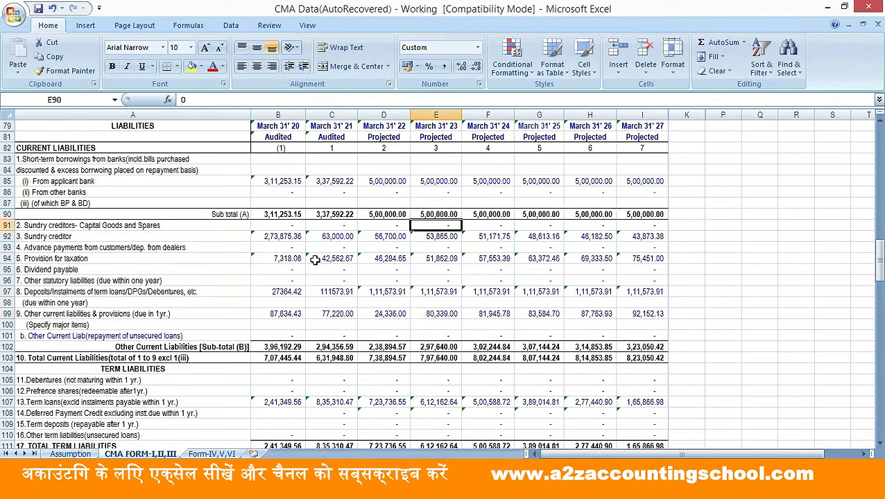
pyautogui.press('Up')
pyautogui.press('Up')
pyautogui.press('Up')
pyautogui.press('Up')
pyautogui.press('Up')
pyautogui.press('Up')
pyautogui.press('Up')
pyautogui.press('Up')
pyautogui.press('Up')
pyautogui.press('Up')
pyautogui.press('Up')
pyautogui.press('Up')
pyautogui.press('Up')
pyautogui.press('Up')
pyautogui.press('Up')
pyautogui.press('Up')
pyautogui.press('Up')
pyautogui.press('Up')
pyautogui.press('Up')
pyautogui.press('Up')
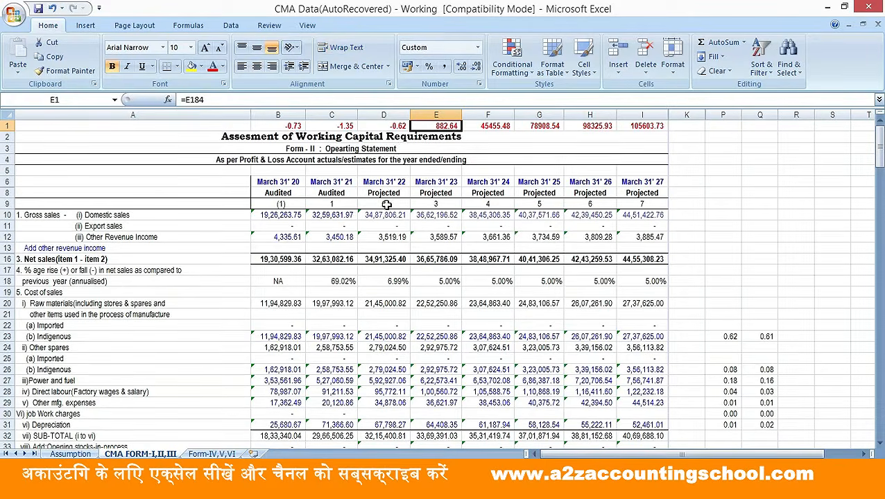
pyautogui.click(386, 204)
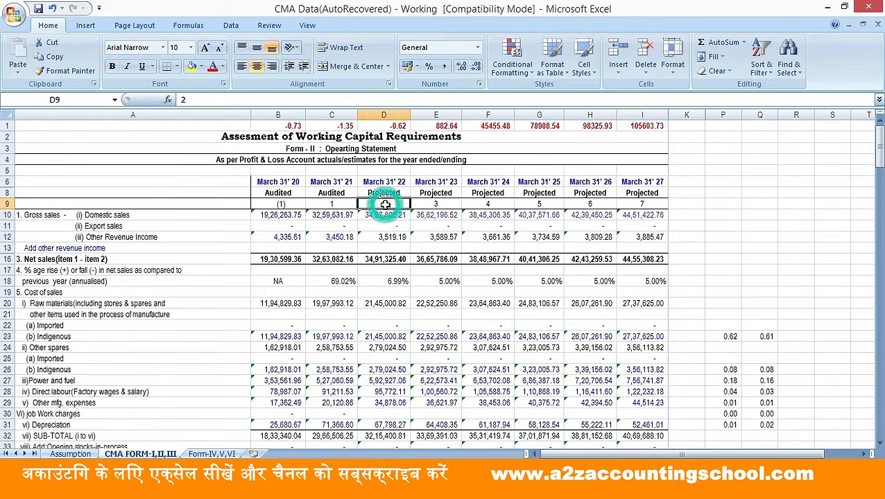
pyautogui.click(307, 27)
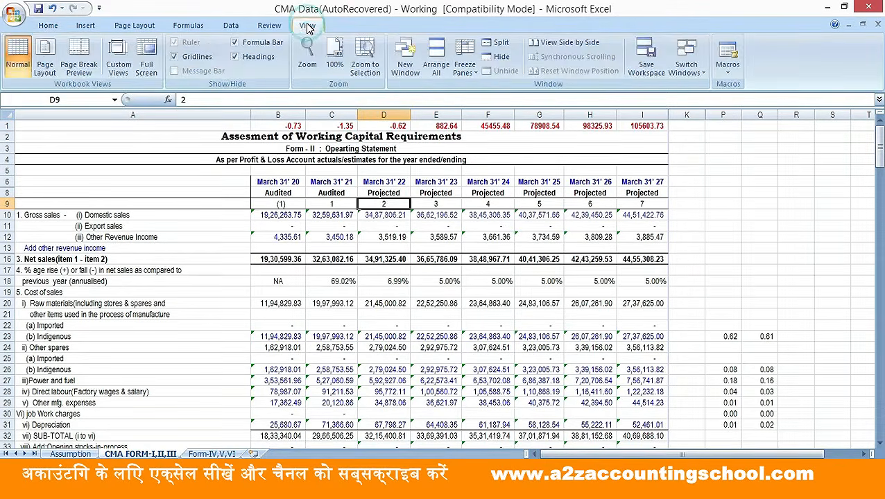
pyautogui.click(466, 66)
pyautogui.click(490, 93)
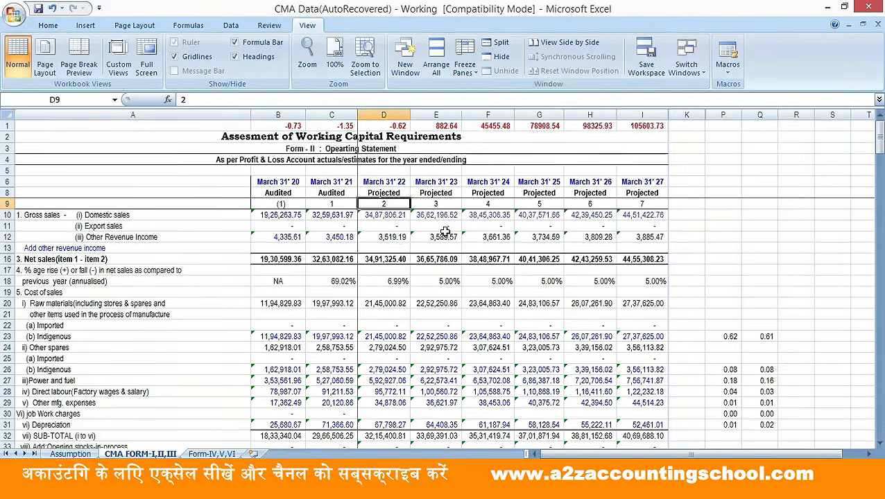
# Review the March 31' 23 operating statement from other revenue income through cost of sales and net profit to the PBT ratio
pyautogui.click(445, 232)
pyautogui.press('Down')
pyautogui.press('Down')
pyautogui.press('Down')
pyautogui.press('Down')
pyautogui.press('Down')
pyautogui.press('Down')
pyautogui.press('Down')
pyautogui.press('Down')
pyautogui.press('Down')
pyautogui.press('Down')
pyautogui.press('Down')
pyautogui.press('Down')
pyautogui.press('Down')
pyautogui.press('Down')
pyautogui.press('Down')
pyautogui.press('Down')
pyautogui.press('Down')
pyautogui.press('Down')
pyautogui.press('Down')
pyautogui.press('Down')
pyautogui.press('Down')
pyautogui.press('Down')
pyautogui.press('Down')
pyautogui.press('Down')
pyautogui.press('Down')
pyautogui.press('Down')
pyautogui.press('Down')
pyautogui.press('Down')
pyautogui.press('Down')
pyautogui.press('Down')
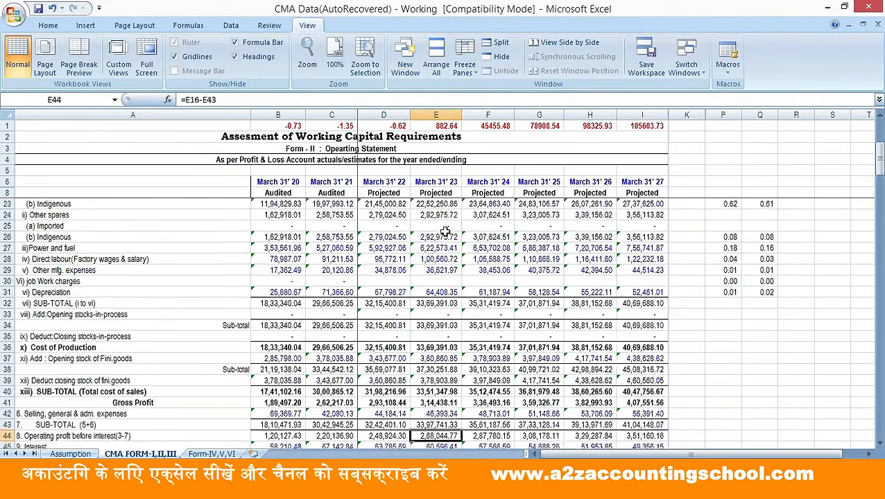
pyautogui.press('Down')
pyautogui.press('Down')
pyautogui.press('Down')
pyautogui.press('Down')
pyautogui.press('Down')
pyautogui.press('Down')
pyautogui.press('Down')
pyautogui.press('Down')
pyautogui.press('Down')
pyautogui.press('Down')
pyautogui.press('Down')
pyautogui.press('Down')
pyautogui.press('Down')
pyautogui.press('Down')
pyautogui.press('Down')
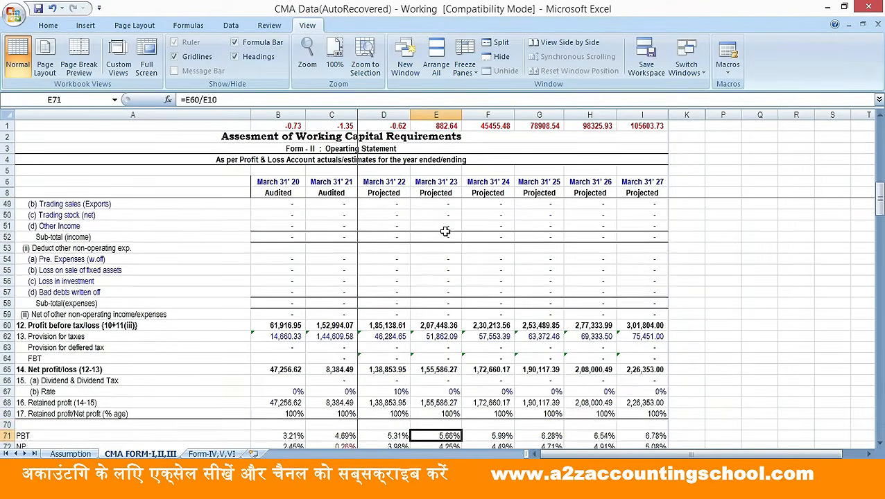
# Review the March 31' 23 liabilities in Form III through term liabilities, net worth and total liabilities
pyautogui.press('Down')
pyautogui.press('Down')
pyautogui.press('Down')
pyautogui.press('Down')
pyautogui.press('Down')
pyautogui.press('Down')
pyautogui.press('Down')
pyautogui.press('Down')
pyautogui.press('Down')
pyautogui.press('Down')
pyautogui.press('Down')
pyautogui.press('Down')
pyautogui.press('Down')
pyautogui.press('Down')
pyautogui.press('Down')
pyautogui.press('Down')
pyautogui.press('Down')
pyautogui.press('Down')
pyautogui.press('Down')
pyautogui.press('Down')
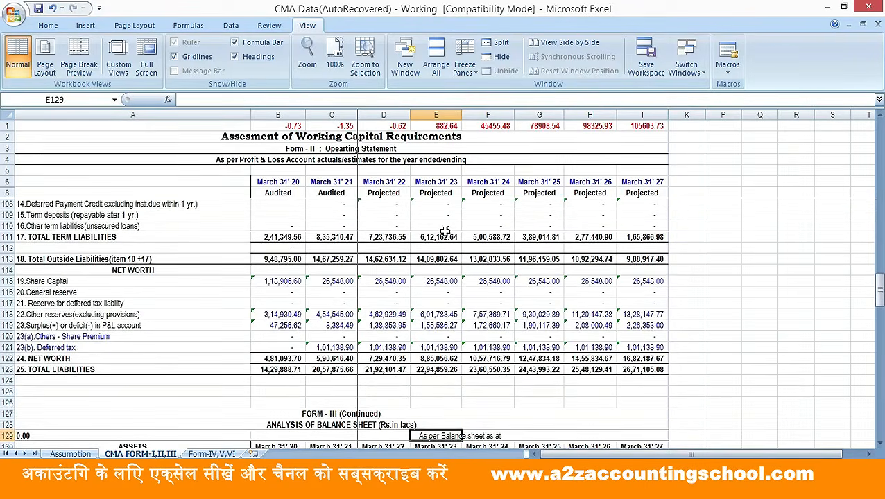
# Examine Form III's current assets for March 31' 23, from cash and bank balances through receivables and inventory to total current assets
pyautogui.press('Down')
pyautogui.press('Down')
pyautogui.press('Down')
pyautogui.press('Down')
pyautogui.press('Down')
pyautogui.press('Down')
pyautogui.press('Down')
pyautogui.press('Down')
pyautogui.press('Down')
pyautogui.press('Down')
pyautogui.press('Down')
pyautogui.press('Down')
pyautogui.press('Down')
pyautogui.press('Down')
pyautogui.press('Down')
pyautogui.press('Down')
pyautogui.press('Down')
pyautogui.press('Down')
pyautogui.press('Down')
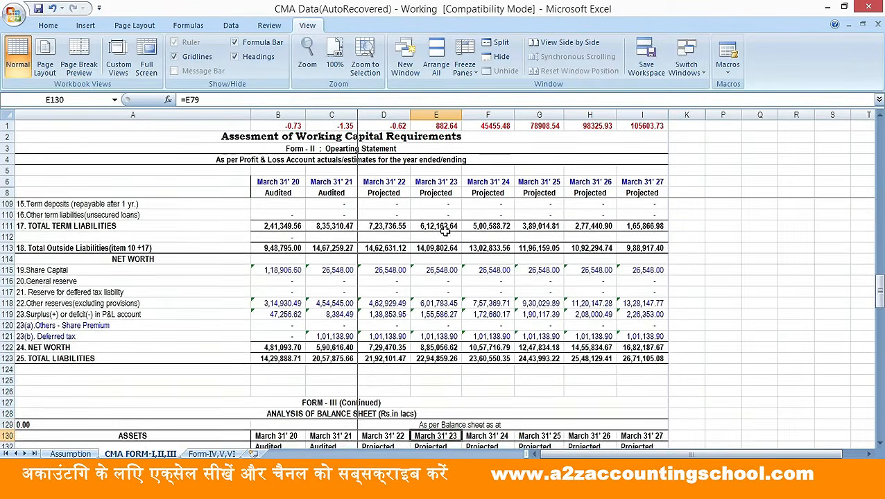
pyautogui.press('Down')
pyautogui.press('Down')
pyautogui.press('Down')
pyautogui.press('Down')
pyautogui.press('Down')
pyautogui.press('Down')
pyautogui.press('Down')
pyautogui.press('Down')
pyautogui.press('Down')
pyautogui.press('Down')
pyautogui.press('Down')
pyautogui.press('Up')
pyautogui.press('Up')
pyautogui.press('Up')
pyautogui.press('Up')
pyautogui.press('Up')
pyautogui.press('Up')
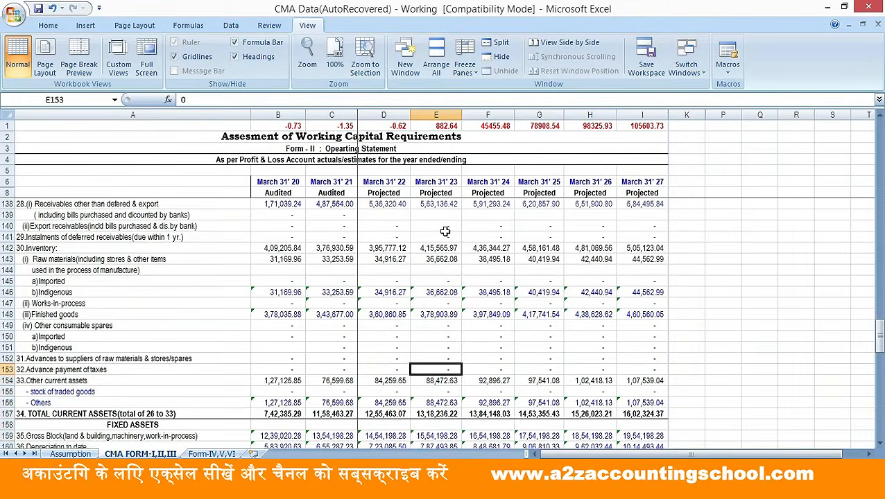
pyautogui.press('Down')
pyautogui.press('Down')
pyautogui.press('Down')
# Return to Form III's liabilities and recheck the March 31' 23 net worth items and term liabilities up to row 110
pyautogui.press('Up')
pyautogui.press('Up')
pyautogui.press('Up')
pyautogui.press('Up')
pyautogui.press('Up')
pyautogui.press('Up')
pyautogui.press('Up')
pyautogui.press('Up')
pyautogui.press('Up')
pyautogui.press('Up')
pyautogui.press('Up')
pyautogui.press('Up')
pyautogui.press('Up')
pyautogui.press('Up')
pyautogui.press('Up')
pyautogui.press('Up')
pyautogui.press('Up')
pyautogui.press('Up')
pyautogui.press('Up')
pyautogui.press('Up')
pyautogui.press('Up')
pyautogui.press('Up')
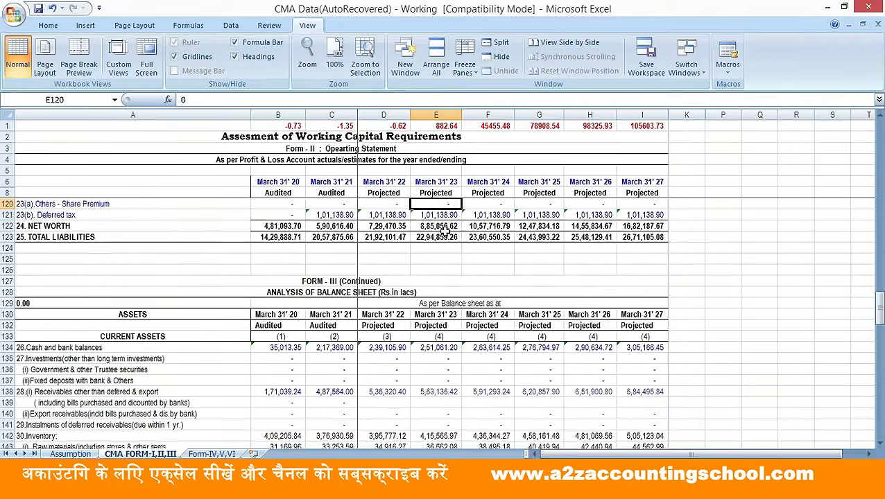
pyautogui.press('Up')
pyautogui.press('Up')
pyautogui.press('Up')
pyautogui.press('Up')
pyautogui.press('Up')
pyautogui.press('Up')
pyautogui.press('Up')
pyautogui.press('Up')
pyautogui.press('Up')
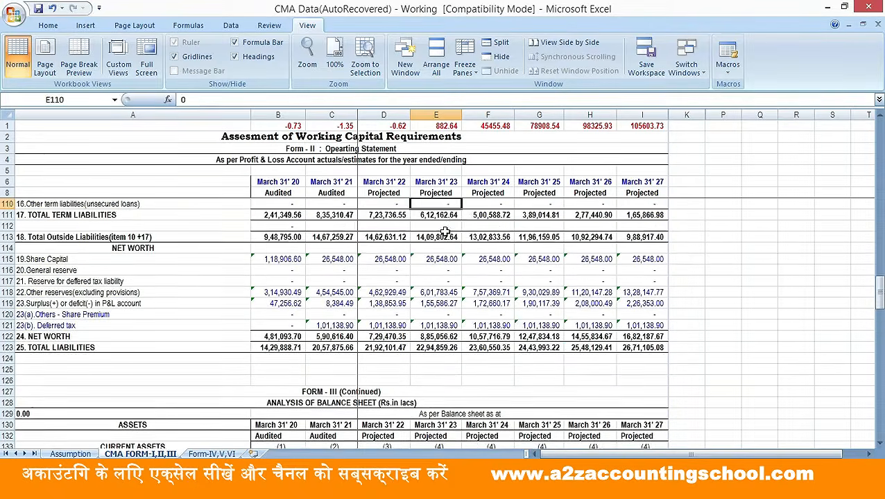
# Examine the March 31' 23 liabilities in Form III between dividend payable and the term liabilities for a line to adjust
pyautogui.press('Up')
pyautogui.press('Up')
pyautogui.press('Up')
pyautogui.press('Up')
pyautogui.press('Up')
pyautogui.press('Up')
pyautogui.press('Up')
pyautogui.press('Up')
pyautogui.press('Up')
pyautogui.press('Up')
pyautogui.press('Up')
pyautogui.press('Down')
pyautogui.press('Down')
pyautogui.press('Down')
pyautogui.press('Down')
pyautogui.press('Down')
pyautogui.press('Down')
pyautogui.press('Down')
pyautogui.press('Down')
pyautogui.press('Down')
pyautogui.press('Down')
pyautogui.press('Down')
pyautogui.press('Down')
pyautogui.press('Down')
pyautogui.press('Up')
pyautogui.press('Up')
pyautogui.press('Up')
pyautogui.press('Up')
pyautogui.press('Up')
pyautogui.press('Up')
pyautogui.press('Up')
pyautogui.press('Up')
pyautogui.press('Up')
pyautogui.press('Up')
pyautogui.press('Up')
pyautogui.press('Up')
pyautogui.press('Up')
pyautogui.press('Up')
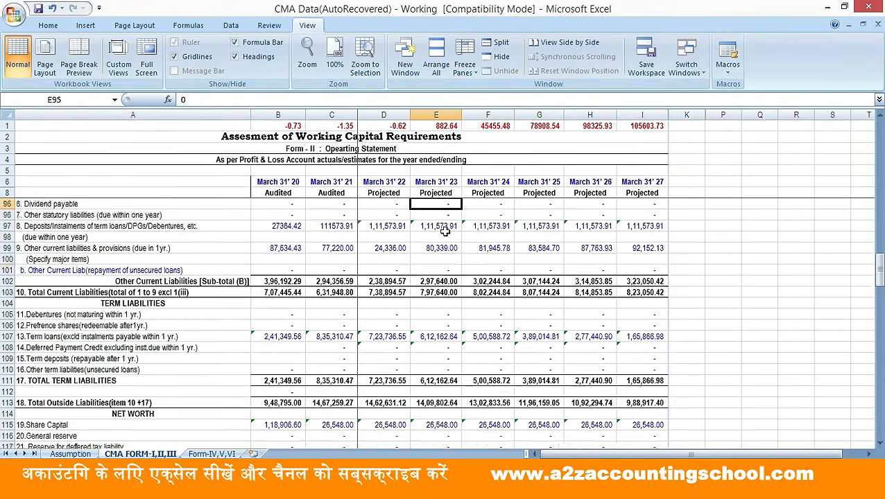
# Turn March 31' 23 other current liabilities & provisions into a formula adding 862.64 to the existing 80339
pyautogui.press('Down')
pyautogui.press('Down')
pyautogui.press('Down')
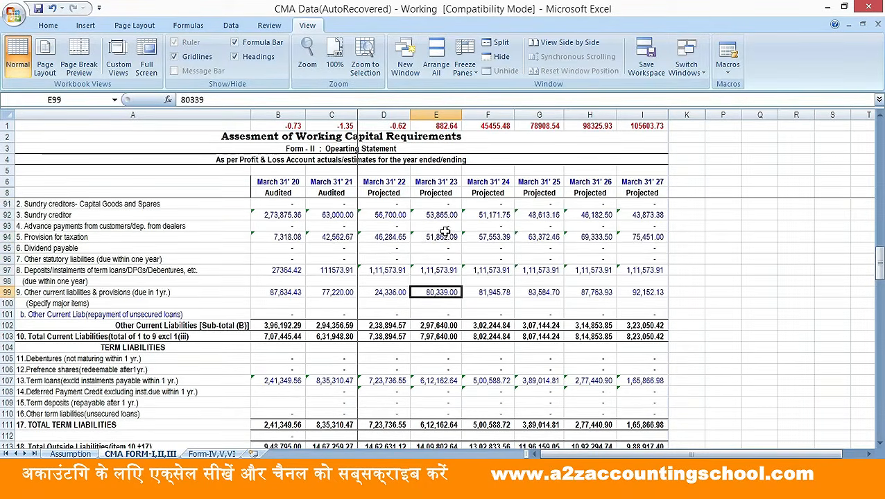
pyautogui.press('F2')
pyautogui.write('+')
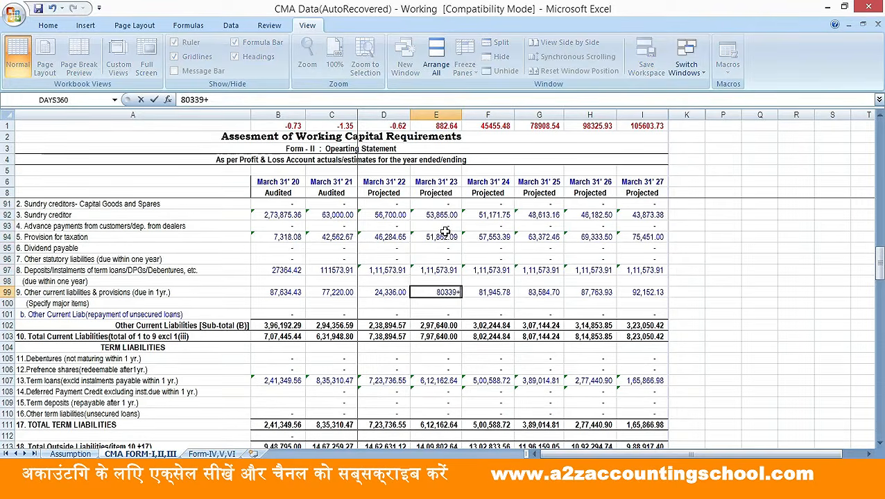
pyautogui.press('Home')
pyautogui.write('+')
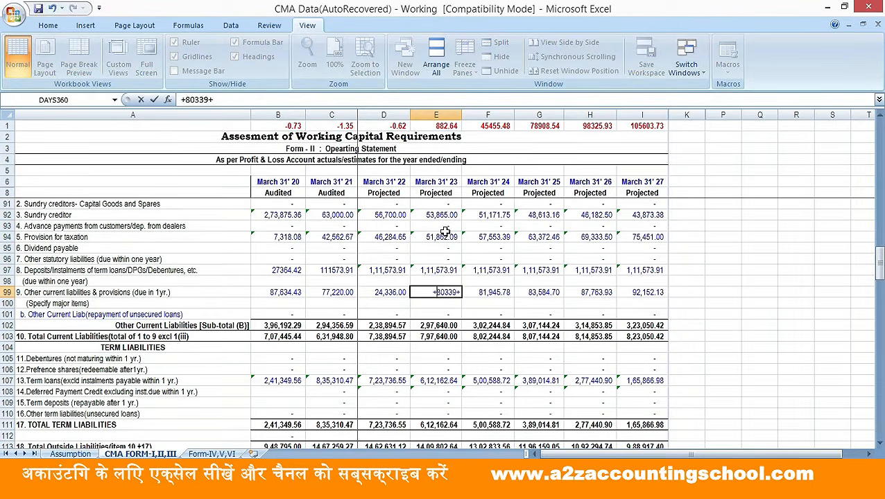
pyautogui.press('End')
pyautogui.write('862.64')
pyautogui.press('Return')
pyautogui.press('Up')
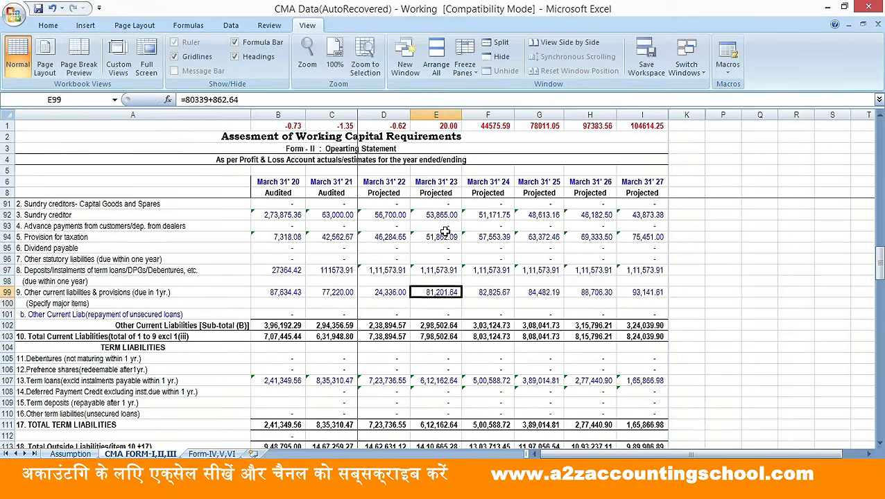
# Correct the amount added in March 31' 23 other current liabilities & provisions to 882.64
pyautogui.press('F2')
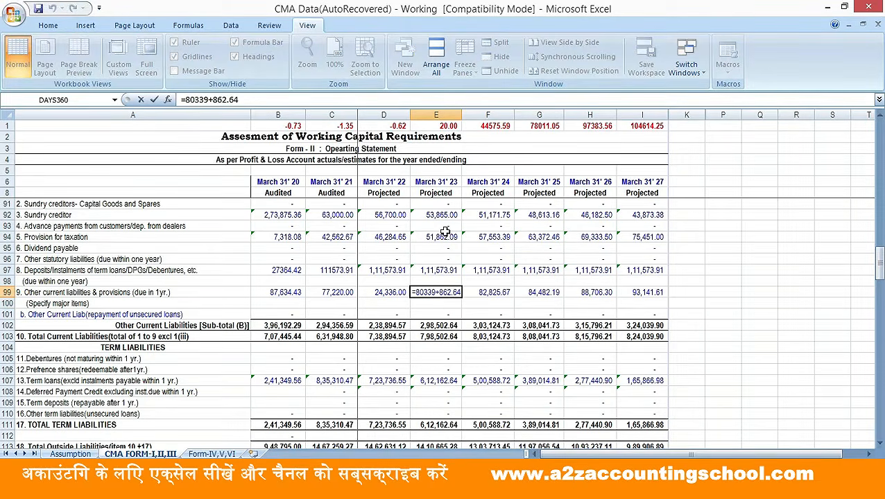
pyautogui.press('BackSpace')
pyautogui.press('BackSpace')
pyautogui.press('BackSpace')
pyautogui.press('BackSpace')
pyautogui.press('BackSpace')
pyautogui.write('82.64')
pyautogui.press('Return')
pyautogui.press('Up')
# Check the March 31' 24 other current liabilities formula, and review that year's liabilities down to net worth
pyautogui.press('Right')
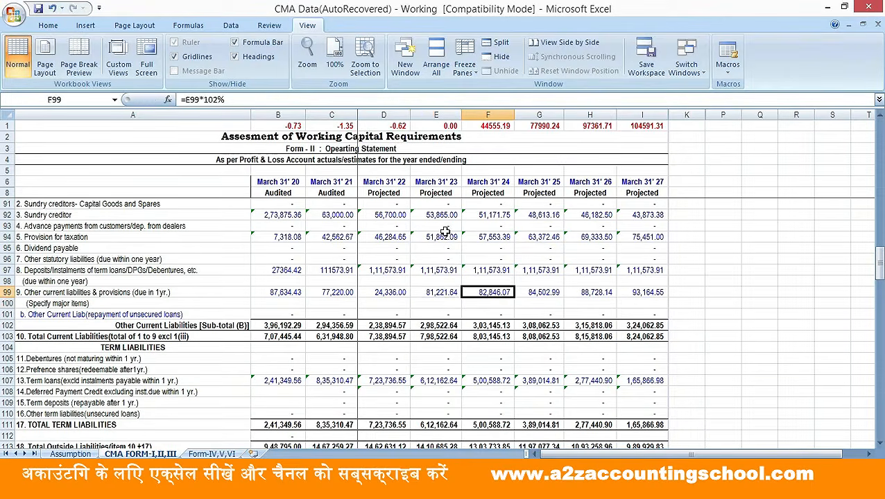
pyautogui.press('F2')
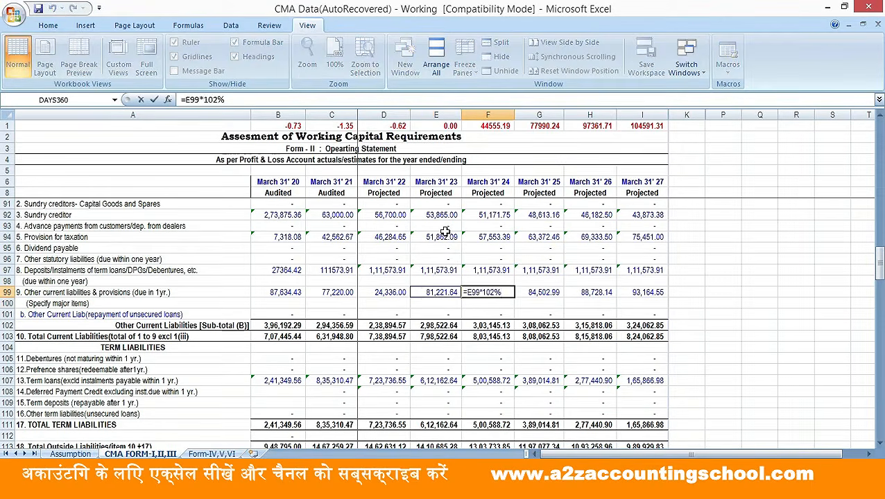
pyautogui.press('Escape')
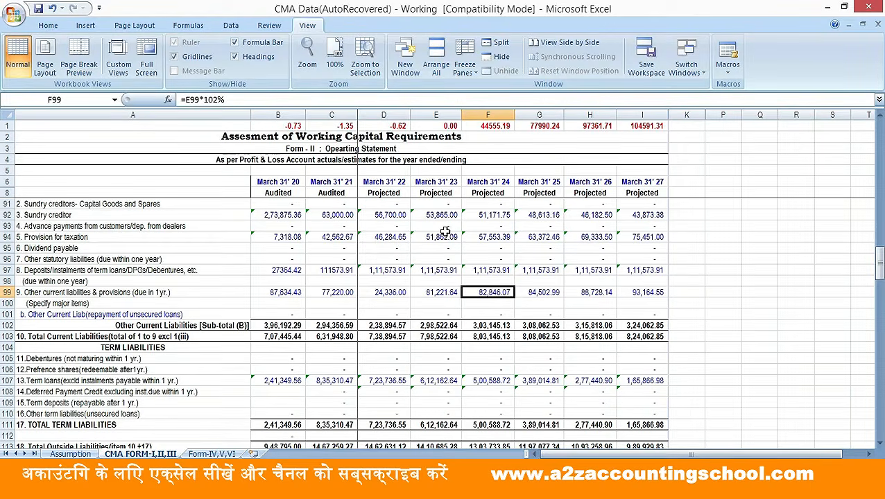
pyautogui.press('Down')
pyautogui.press('Down')
pyautogui.press('Down')
pyautogui.press('Down')
pyautogui.press('Down')
pyautogui.press('Down')
pyautogui.press('Down')
pyautogui.press('Down')
pyautogui.press('Down')
pyautogui.press('Down')
pyautogui.press('Down')
pyautogui.press('Down')
pyautogui.press('Down')
pyautogui.press('Down')
pyautogui.press('Down')
pyautogui.press('Down')
pyautogui.press('Down')
pyautogui.press('Down')
pyautogui.press('Down')
pyautogui.press('Down')
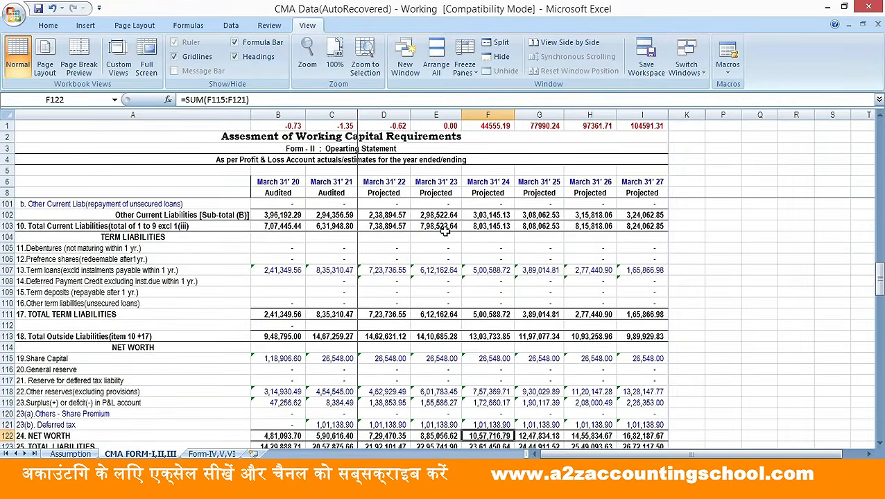
# Look through the current assets and current liabilities sections on the Form-IV,V,VI sheet
pyautogui.click(213, 446)
pyautogui.click(213, 454)
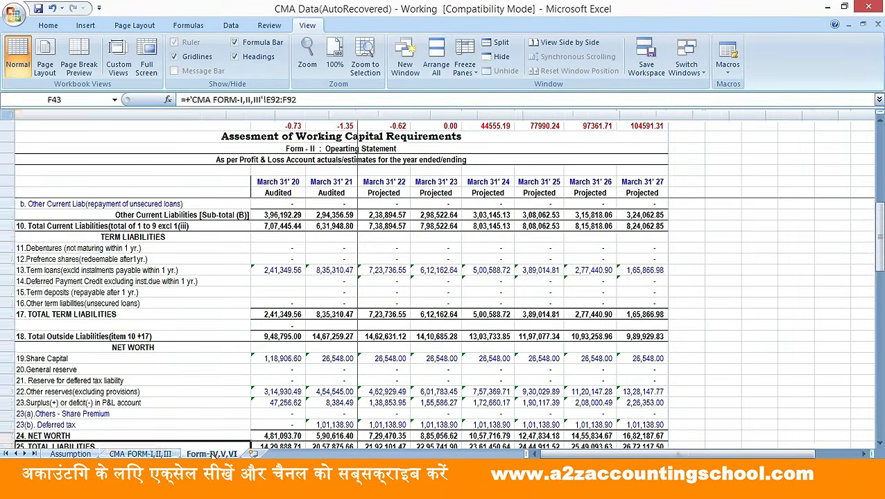
pyautogui.click(355, 326)
pyautogui.press('Up')
pyautogui.press('Up')
pyautogui.press('Up')
pyautogui.press('Up')
pyautogui.press('Up')
pyautogui.press('Up')
pyautogui.press('Up')
pyautogui.press('Up')
pyautogui.press('Up')
pyautogui.press('Up')
pyautogui.press('Up')
pyautogui.press('Up')
pyautogui.press('Up')
pyautogui.press('Up')
pyautogui.press('Up')
pyautogui.press('Up')
pyautogui.press('Up')
pyautogui.press('Up')
pyautogui.press('Up')
pyautogui.press('Up')
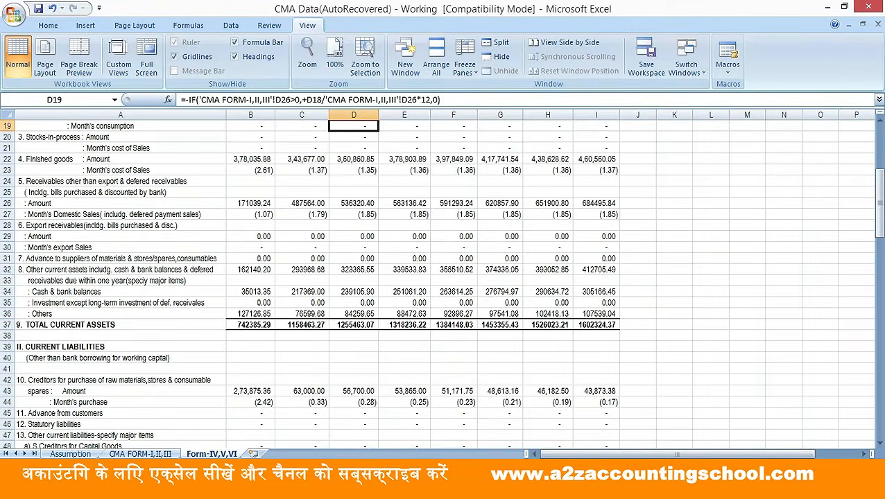
# Return to the CMA FORM-I,II,III sheet and review Form III's current assets from cash and bank balances to inventory
pyautogui.click(141, 454)
pyautogui.press('Up')
pyautogui.press('Up')
pyautogui.press('Up')
pyautogui.press('Down')
pyautogui.press('Down')
pyautogui.press('Down')
pyautogui.press('Down')
pyautogui.press('Down')
pyautogui.press('Down')
pyautogui.press('Down')
pyautogui.press('Down')
pyautogui.press('Down')
pyautogui.press('Down')
pyautogui.press('Down')
pyautogui.press('Down')
pyautogui.press('Down')
pyautogui.press('Down')
pyautogui.press('Down')
pyautogui.press('Down')
pyautogui.press('Down')
pyautogui.press('Down')
pyautogui.press('Down')
pyautogui.press('Down')
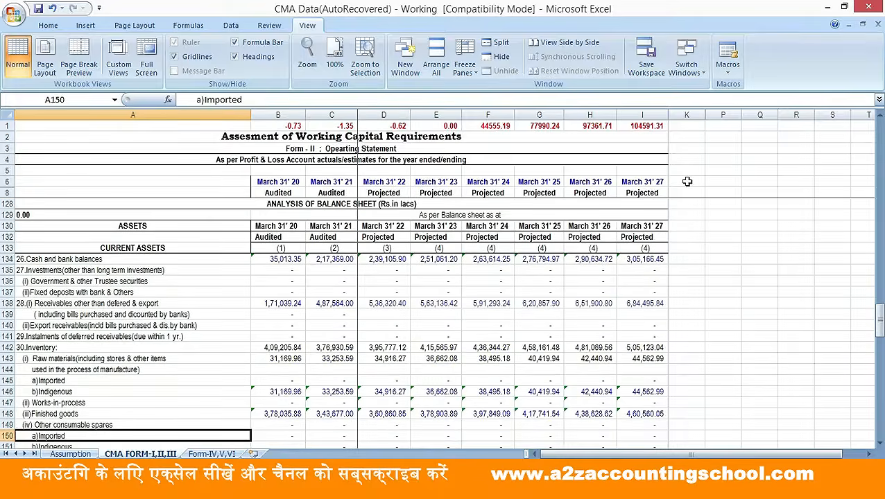
pyautogui.press('Up')
pyautogui.press('Up')
pyautogui.press('Up')
pyautogui.press('Up')
pyautogui.press('Up')
pyautogui.press('Up')
pyautogui.press('Up')
pyautogui.press('Up')
pyautogui.press('Up')
pyautogui.press('Up')
pyautogui.press('Up')
pyautogui.press('Up')
pyautogui.press('Up')
pyautogui.press('Up')
pyautogui.press('Up')
pyautogui.press('Up')
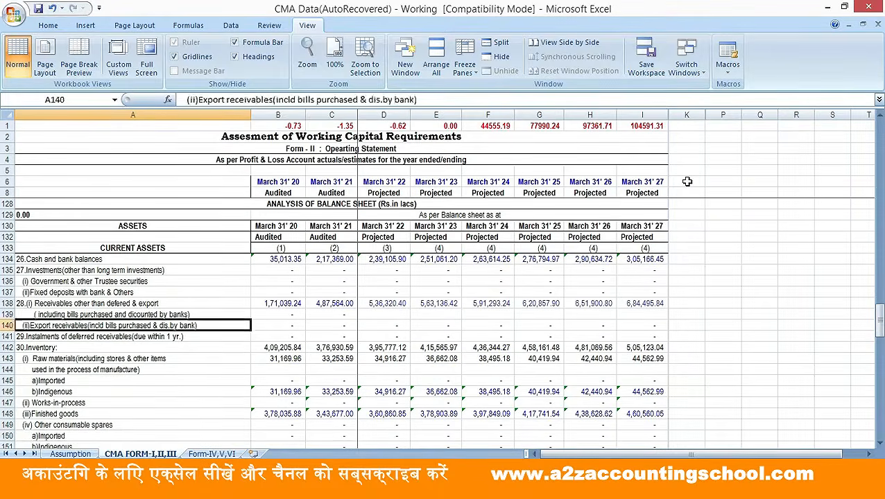
# Change the March 31' 24 cash and bank balances formula to 102% of the March 31' 23 balance
pyautogui.press('Right')
pyautogui.press('Right')
pyautogui.press('Right')
pyautogui.press('Right')
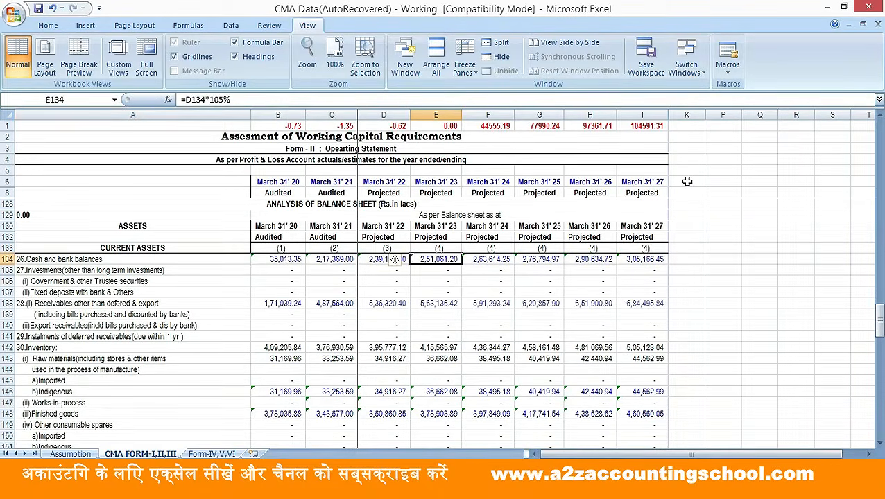
pyautogui.press('Left')
pyautogui.press('Right')
pyautogui.press('Right')
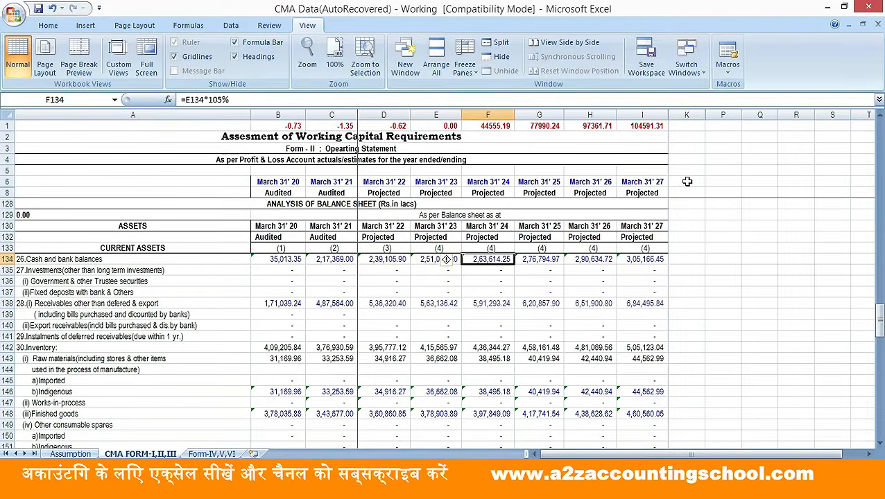
pyautogui.press('F2')
pyautogui.press('BackSpace')
pyautogui.press('BackSpace')
pyautogui.write('2%')
pyautogui.hotkey('ctrl', 'Return')
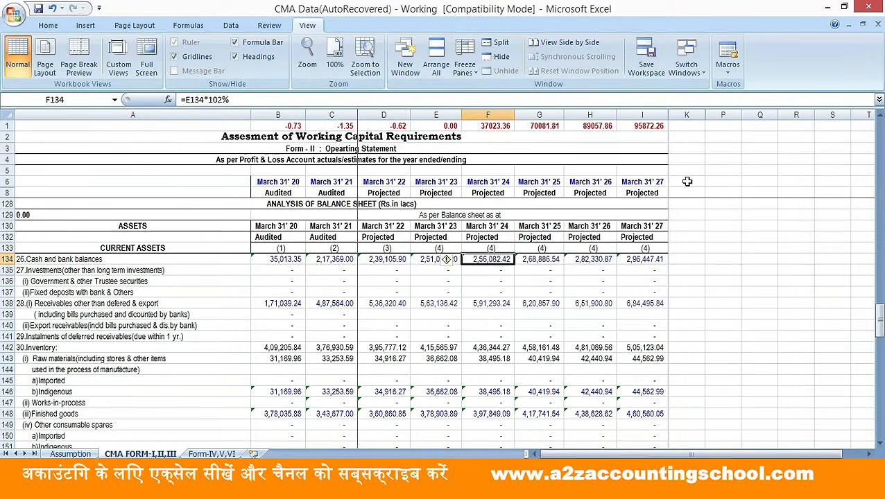
# Copy the March 31' 24 cash and bank balances formula across to March 31' 25, 26 and 27
pyautogui.hotkey('ctrl', 'c')
pyautogui.press('Right')
pyautogui.hotkey('shift', 'Right')
pyautogui.hotkey('shift', 'Right')
pyautogui.hotkey('ctrl', 'v')
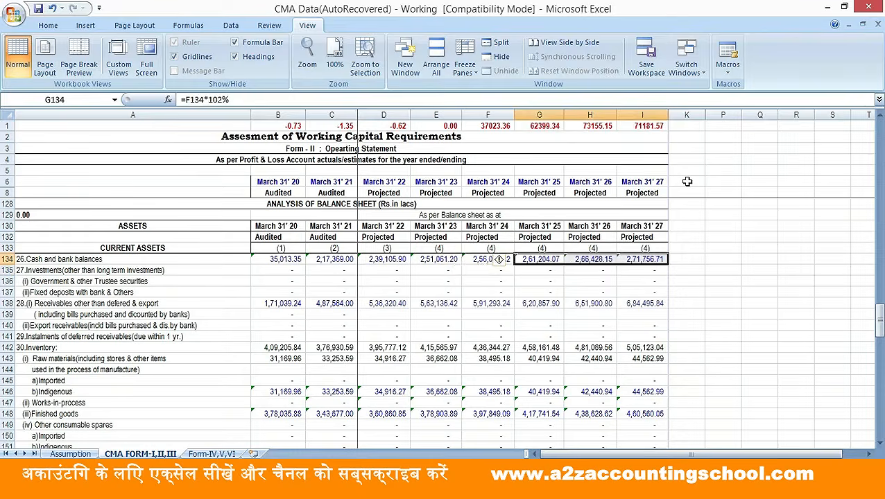
pyautogui.press('Escape')
# Change the March 31' 24 formula for receivables other than deferred and export to 102% of the March 31' 23 figure
pyautogui.press('Left')
pyautogui.press('Down')
pyautogui.press('Down')
pyautogui.press('Down')
pyautogui.press('Down')
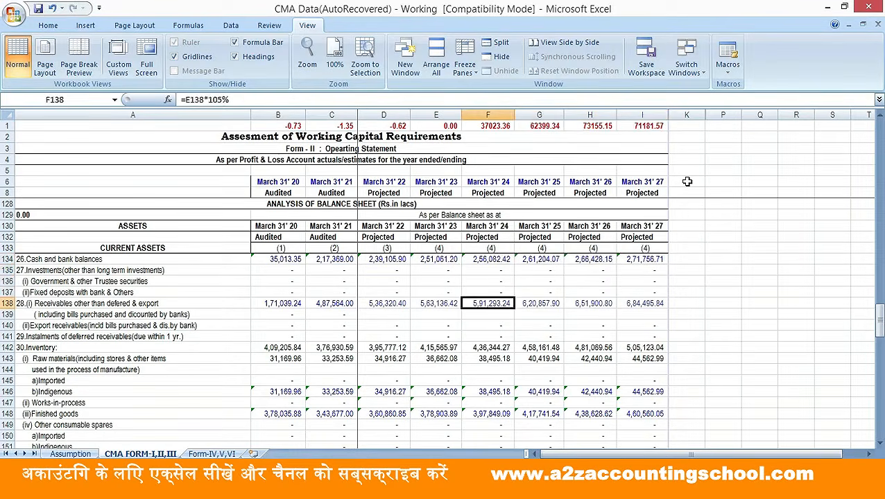
pyautogui.press('F2')
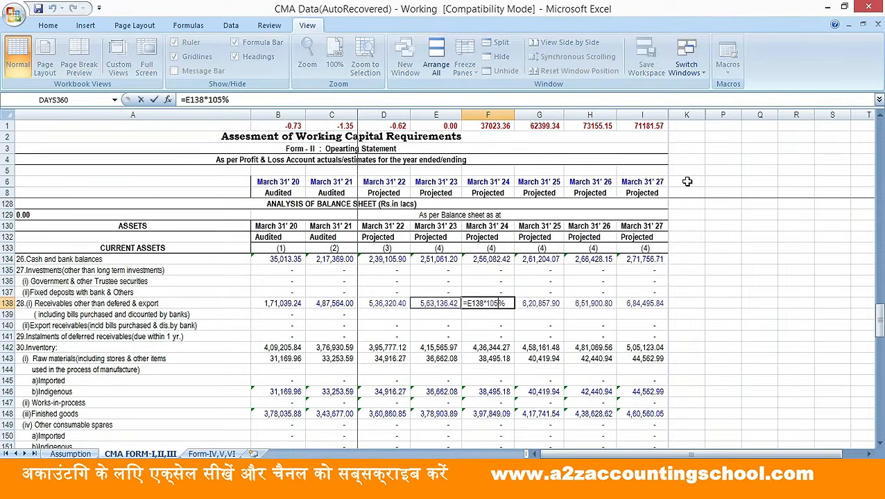
pyautogui.press('BackSpace')
pyautogui.hotkey('ctrl', 'Return')
# Copy the March 31' 24 receivables formula across to March 31' 25, 26 and 27
pyautogui.hotkey('ctrl', 'c')
pyautogui.press('Right')
pyautogui.hotkey('shift', 'Right')
pyautogui.hotkey('shift', 'Right')
pyautogui.press('Return')
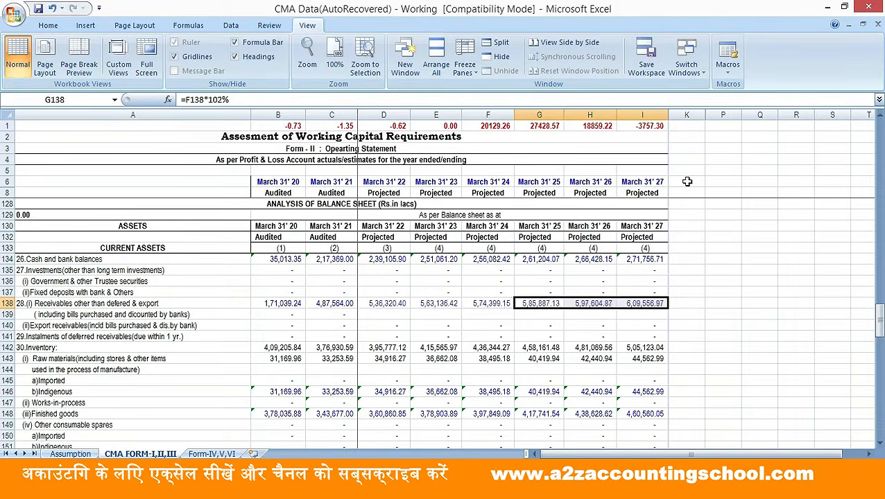
# Review the remaining asset rows from inventory through other current assets down to the net block of fixed assets
pyautogui.press('Down')
pyautogui.press('Down')
pyautogui.press('Down')
pyautogui.press('Down')
pyautogui.press('Down')
pyautogui.press('Down')
pyautogui.press('Down')
pyautogui.press('Down')
pyautogui.press('Down')
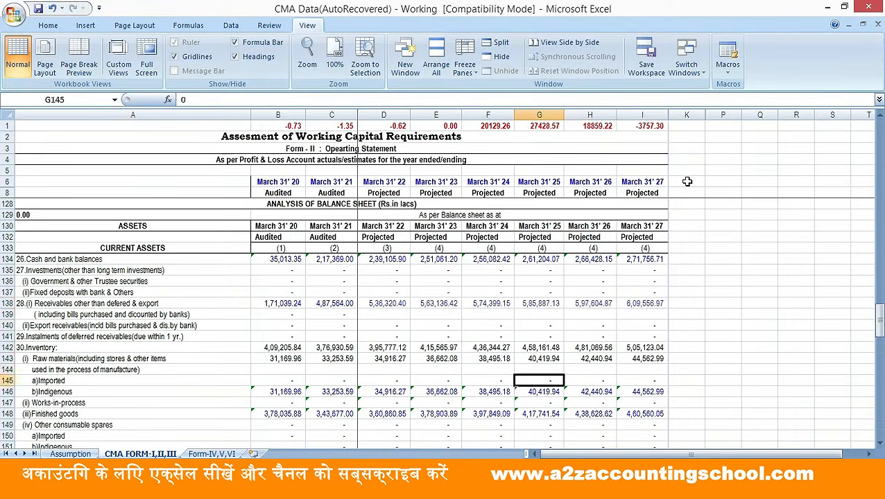
pyautogui.press('Down')
pyautogui.press('Down')
pyautogui.press('Down')
pyautogui.press('Down')
pyautogui.press('Down')
pyautogui.press('Down')
pyautogui.press('Down')
pyautogui.press('Down')
pyautogui.press('Down')
pyautogui.press('Down')
pyautogui.press('Down')
pyautogui.press('Down')
pyautogui.press('Down')
pyautogui.press('Down')
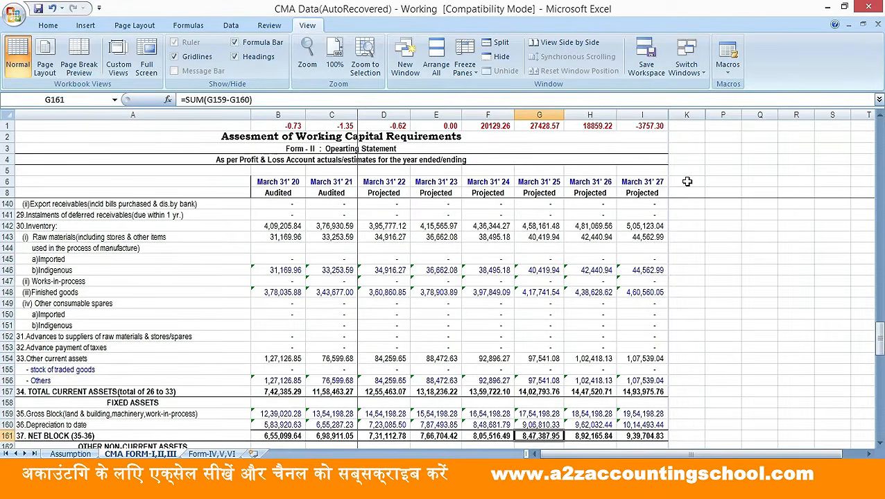
# Return to the current liabilities section and check the March 31' 24 formula for other current liabilities and provisions
pyautogui.press('Up')
pyautogui.press('Up')
pyautogui.press('Up')
pyautogui.press('Up')
pyautogui.press('Up')
pyautogui.press('Up')
pyautogui.press('Up')
pyautogui.press('Up')
pyautogui.press('Up')
pyautogui.press('Up')
pyautogui.press('Up')
pyautogui.press('Up')
pyautogui.press('Up')
pyautogui.press('Up')
pyautogui.press('Up')
pyautogui.press('Up')
pyautogui.press('Up')
pyautogui.press('Up')
pyautogui.press('Up')
pyautogui.press('Up')
pyautogui.press('Up')
pyautogui.press('Up')
pyautogui.press('Up')
pyautogui.press('Up')
pyautogui.press('Up')
pyautogui.press('Up')
pyautogui.press('Up')
pyautogui.press('Up')
pyautogui.press('Up')
pyautogui.press('Up')
pyautogui.press('Up')
pyautogui.press('Up')
pyautogui.press('Up')
pyautogui.press('Up')
pyautogui.press('Up')
pyautogui.press('Up')
pyautogui.press('Up')
pyautogui.press('Up')
pyautogui.press('Up')
pyautogui.press('Up')
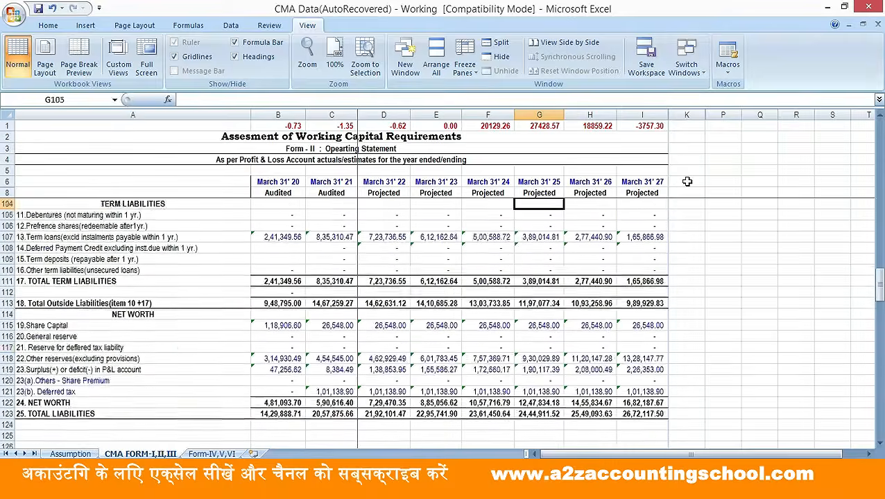
pyautogui.press('Down')
pyautogui.press('Down')
pyautogui.press('Down')
pyautogui.press('Down')
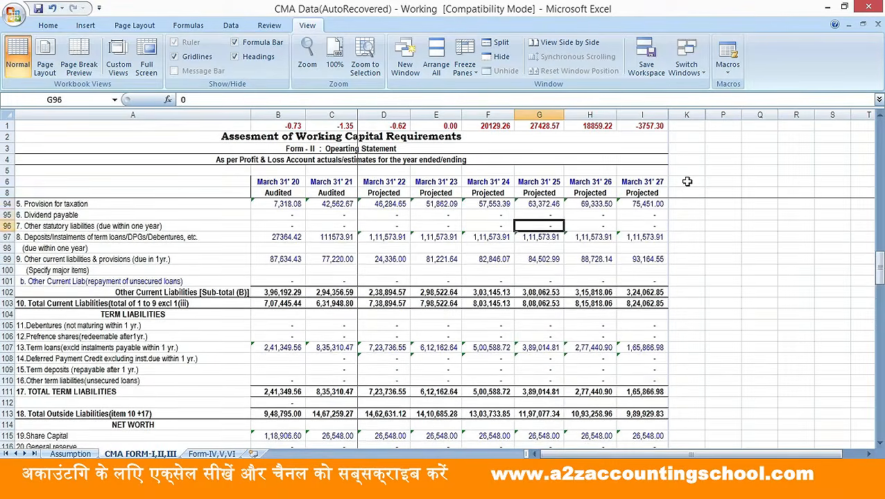
pyautogui.press('Left')
pyautogui.press('Down')
pyautogui.press('F2')
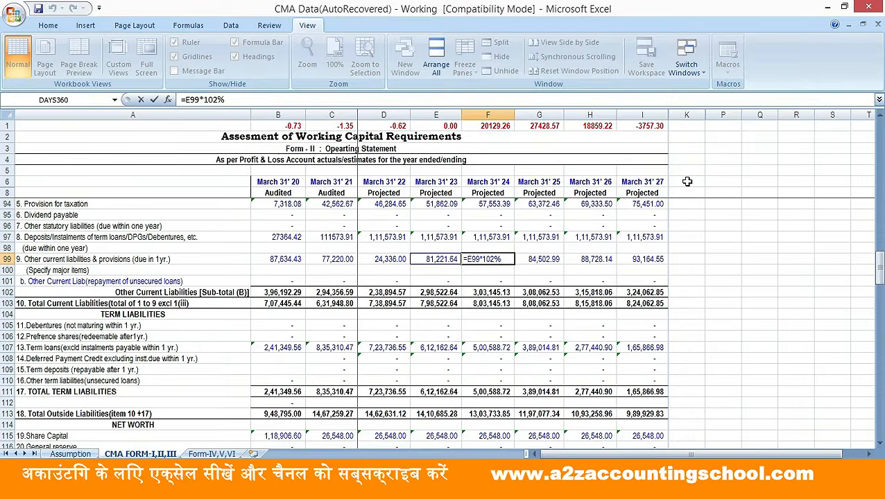
pyautogui.press('Escape')
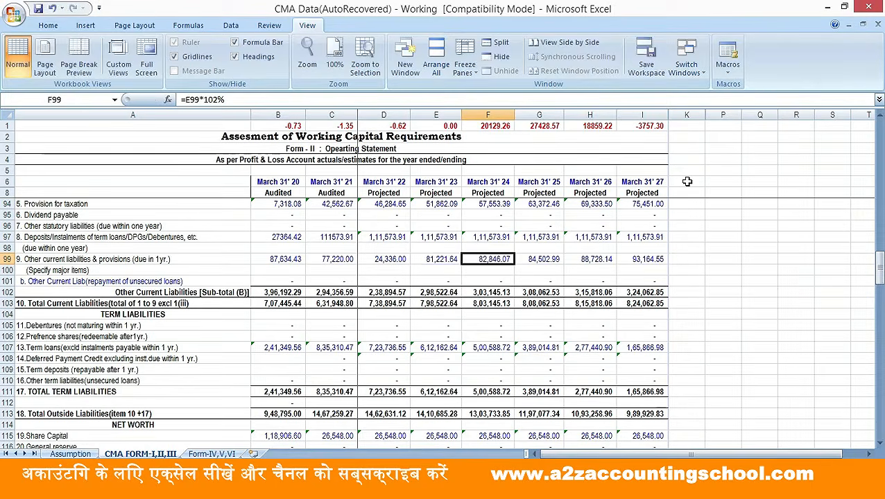
# Convert the other current liabilities and provisions formulas for March 31' 24 to March 31' 27 into fixed values
pyautogui.hotkey('shift', 'Right')
pyautogui.hotkey('shift', 'Right')
pyautogui.hotkey('shift', 'Right')
pyautogui.hotkey('ctrl', 'c')
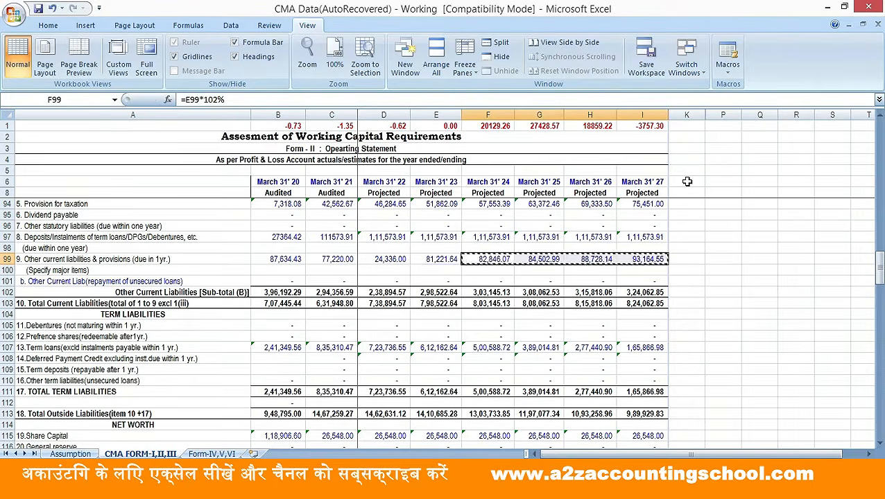
pyautogui.rightClick(499, 261)
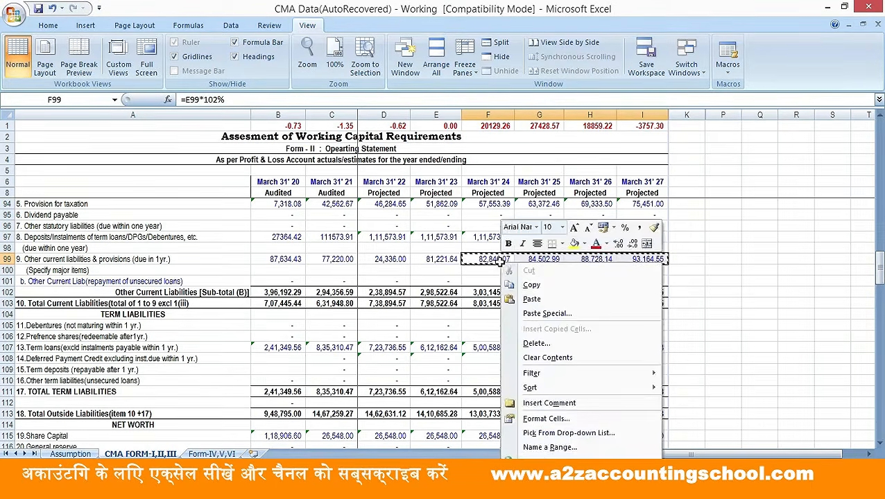
pyautogui.click(531, 313)
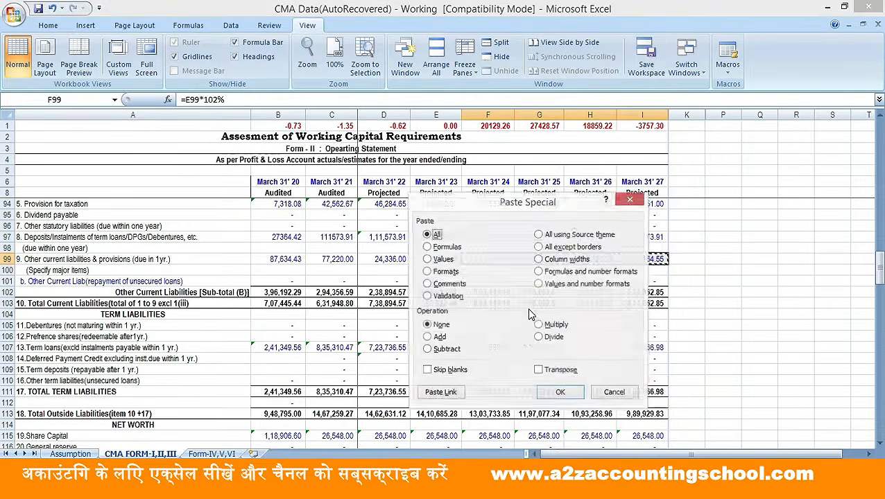
pyautogui.click(443, 260)
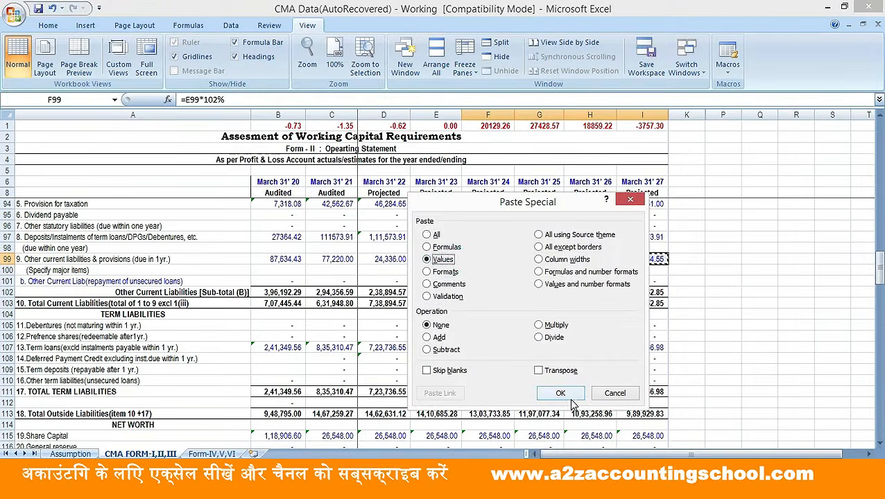
pyautogui.click(561, 393)
# Subtract 20129 from the March 31' 24 other current liabilities and provisions value
pyautogui.press('Left')
pyautogui.press('Right')
pyautogui.press('F2')
pyautogui.write('+')
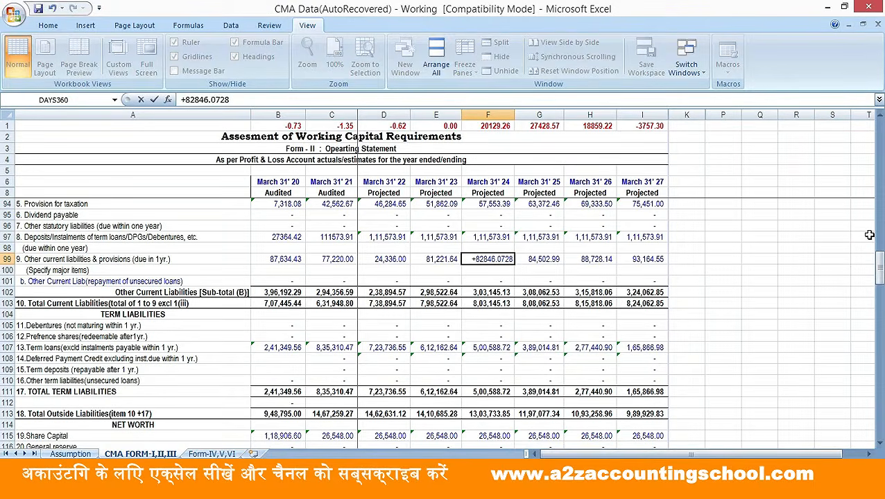
pyautogui.write('-20129')
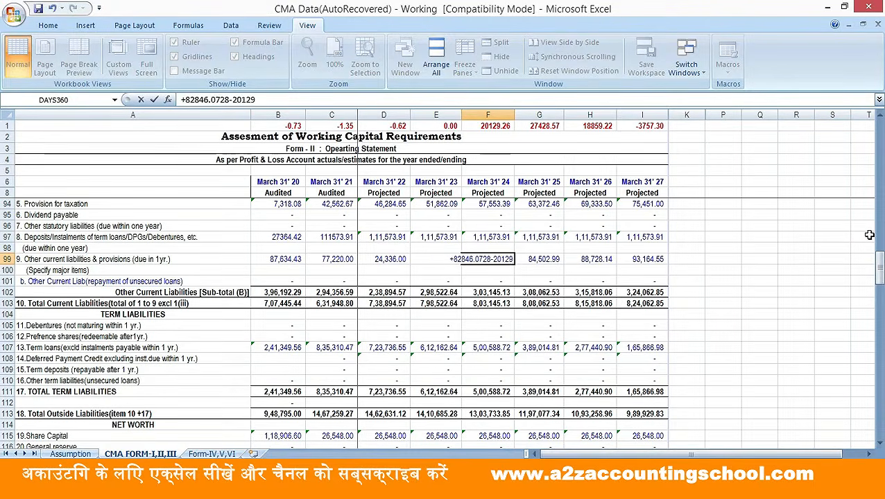
pyautogui.press('Return')
pyautogui.press('Up')
pyautogui.press('Right')
pyautogui.press('Left')
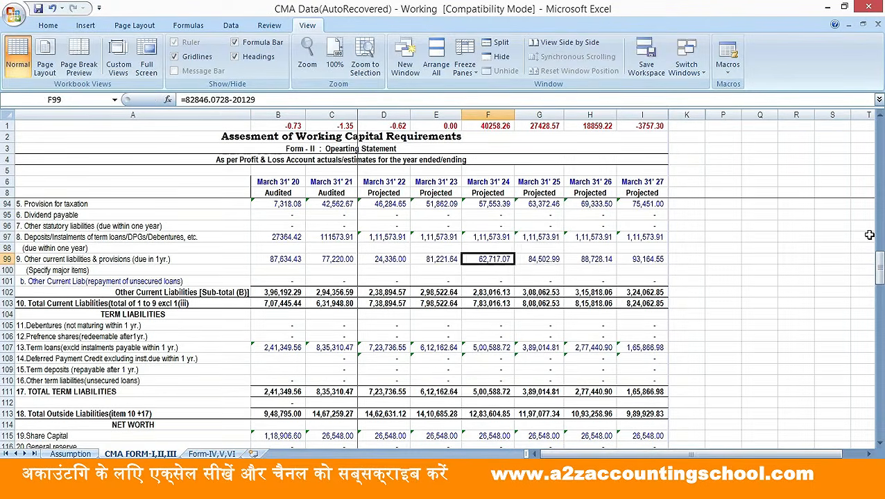
# Change the March 31' 24 other current liabilities adjustment from subtracting to adding 20129
pyautogui.press('F2')
pyautogui.press('Left')
pyautogui.press('Left')
pyautogui.press('Left')
pyautogui.press('Left')
pyautogui.press('Left')
pyautogui.press('BackSpace')
pyautogui.write('+')
pyautogui.press('Return')
# Subtract 27428 from the March 31' 25 other current liabilities and provisions value
pyautogui.press('Up')
pyautogui.press('Right')
pyautogui.press('F2')
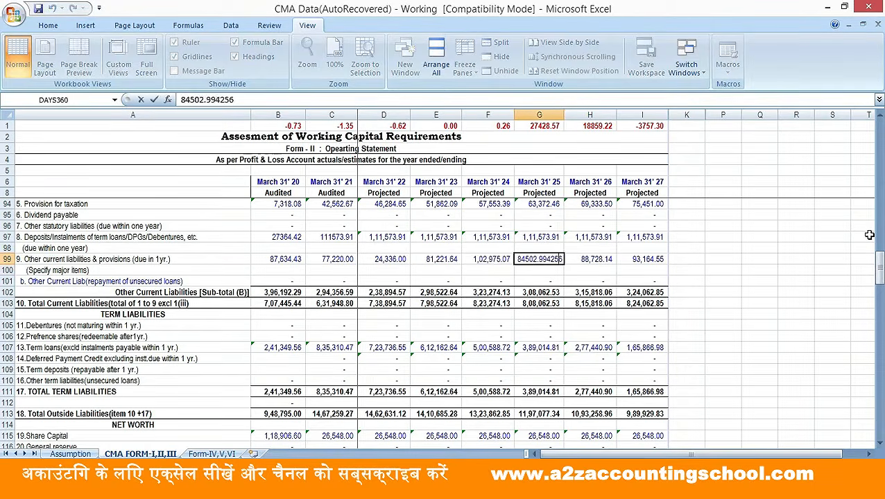
pyautogui.press('Home')
pyautogui.write('+')
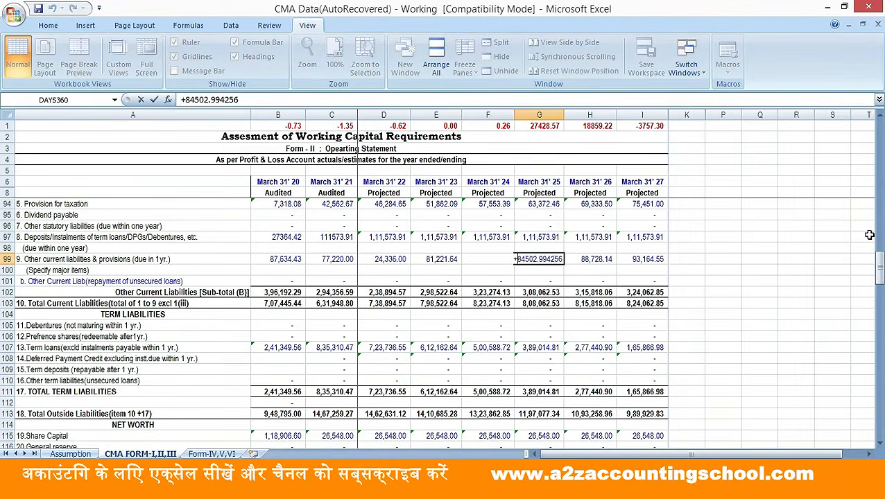
pyautogui.press('End')
pyautogui.write('-27428')
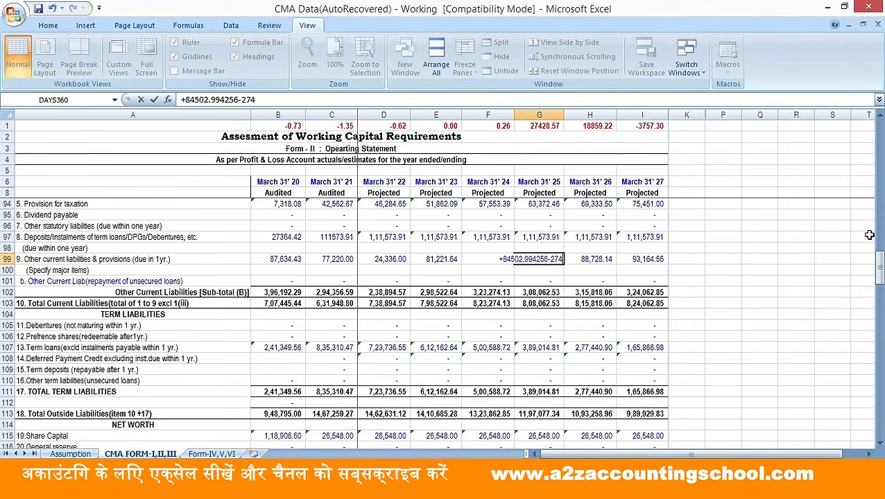
pyautogui.press('Return')
# Change the March 31' 25 other current liabilities adjustment from subtracting to adding 27428
pyautogui.press('Up')
pyautogui.press('F2')
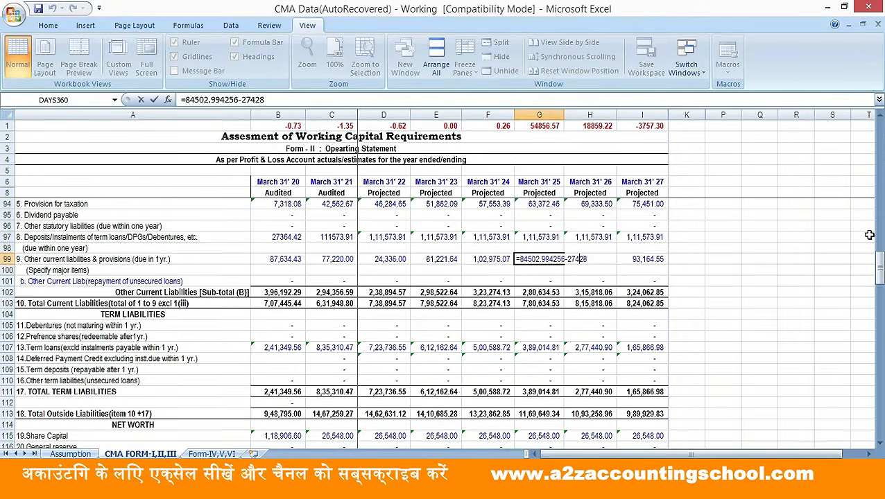
pyautogui.press('Left')
pyautogui.press('Left')
pyautogui.press('Left')
pyautogui.press('Left')
pyautogui.press('Left')
pyautogui.press('BackSpace')
pyautogui.write('+')
pyautogui.press('Return')
# Add 18859 to the March 31' 26 other current liabilities and provisions value
pyautogui.press('Up')
pyautogui.press('Right')
pyautogui.press('F2')
pyautogui.press('Left')
pyautogui.press('Home')
pyautogui.write('+')
pyautogui.press('End')
pyautogui.write('+')
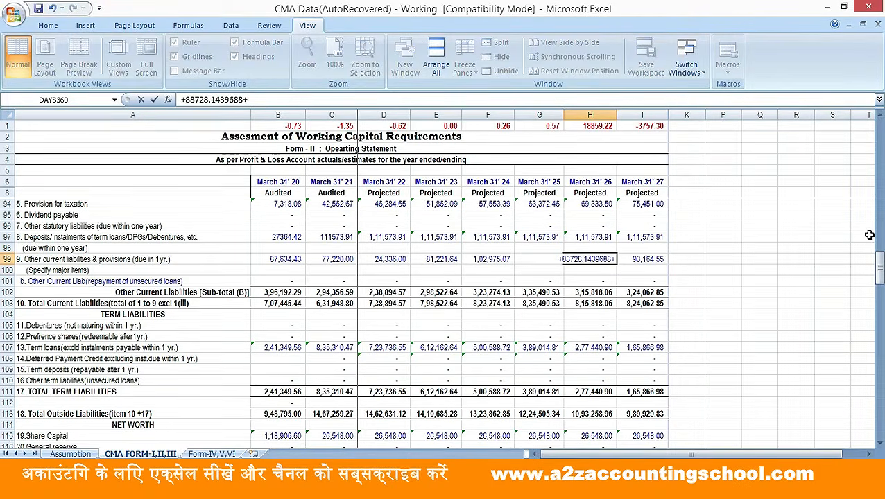
pyautogui.write('18859')
pyautogui.press('Return')
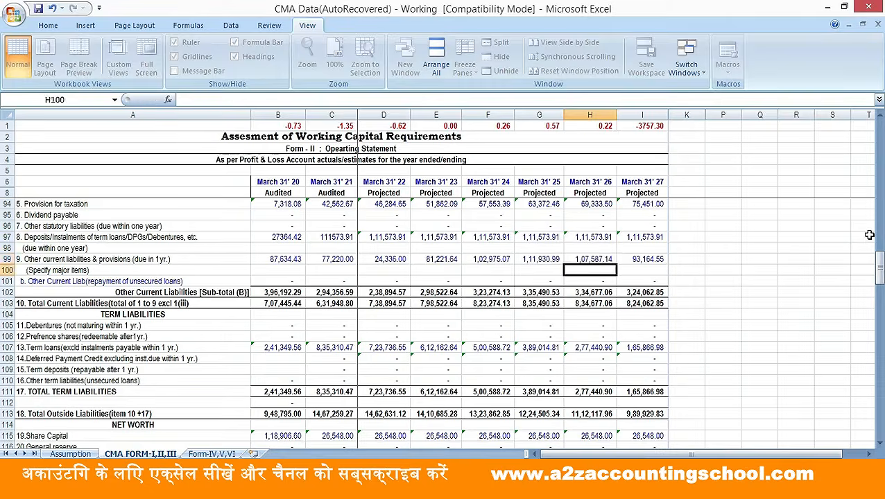
# Subtract 3537 from the March 31' 27 other current liabilities and provisions value
pyautogui.press('Up')
pyautogui.press('Right')
pyautogui.press('F2')
pyautogui.press('Home')
pyautogui.write('+')
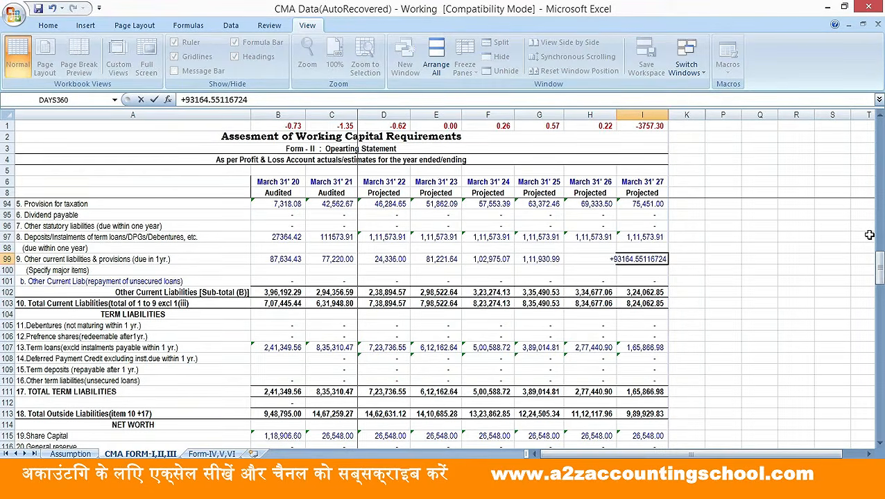
pyautogui.write('-3537')
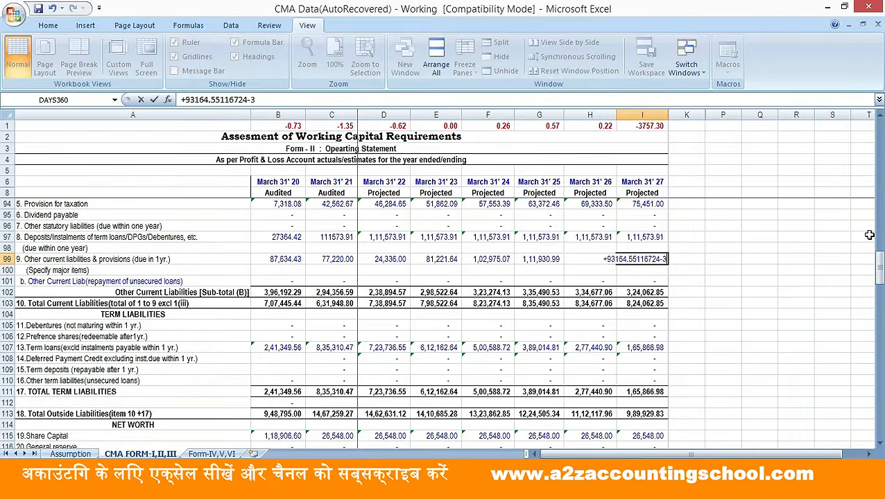
pyautogui.press('Return')
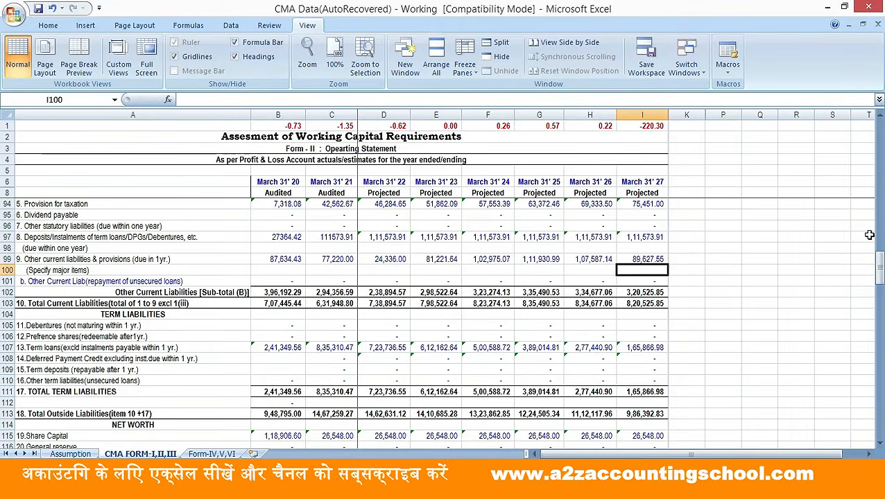
# Subtract a further 220 in the March 31' 27 other current liabilities and provisions formula
pyautogui.press('Up')
pyautogui.press('F2')
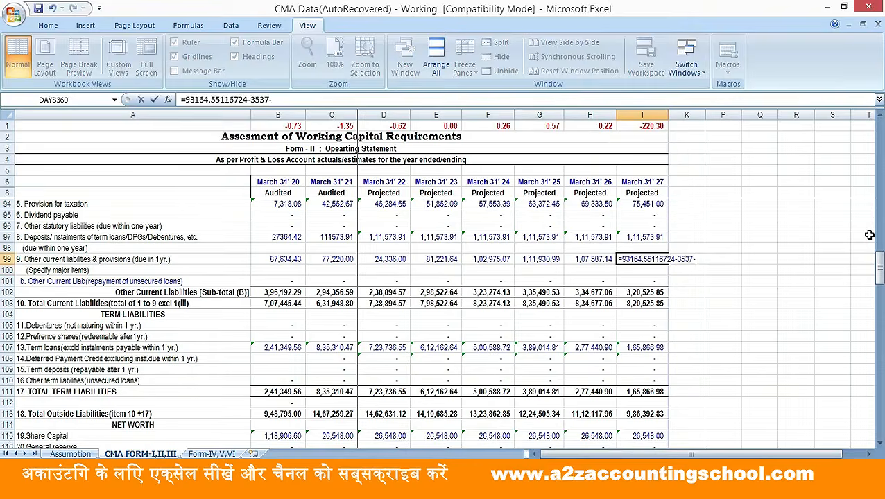
pyautogui.write('-220')
pyautogui.press('Return')
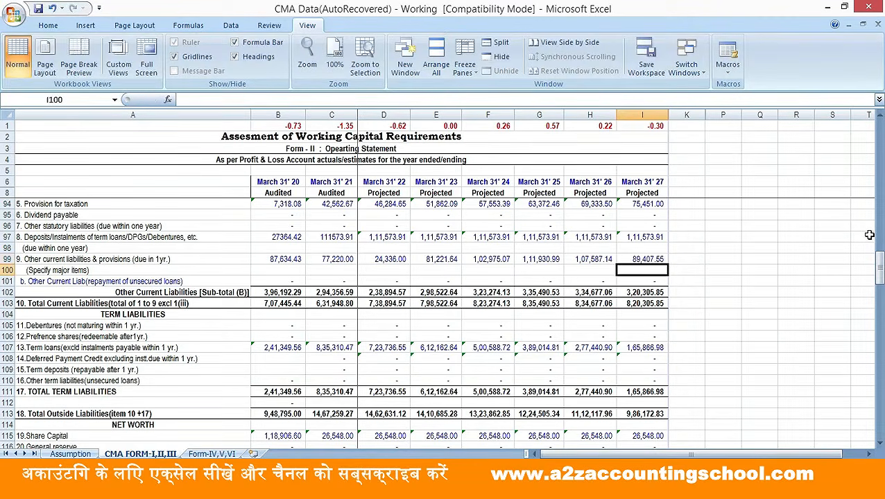
# Review the projected figures back from other current liabilities up to net sales and cost of sales in the operating statement
pyautogui.press('Up')
pyautogui.press('Up')
pyautogui.press('Up')
pyautogui.press('Up')
pyautogui.press('Up')
pyautogui.press('Up')
pyautogui.press('Up')
pyautogui.press('Up')
pyautogui.press('Up')
pyautogui.press('Up')
pyautogui.press('Up')
pyautogui.press('Up')
pyautogui.press('Up')
pyautogui.press('Up')
pyautogui.press('Up')
pyautogui.press('Up')
pyautogui.press('Up')
pyautogui.press('Up')
pyautogui.press('Up')
pyautogui.press('Up')
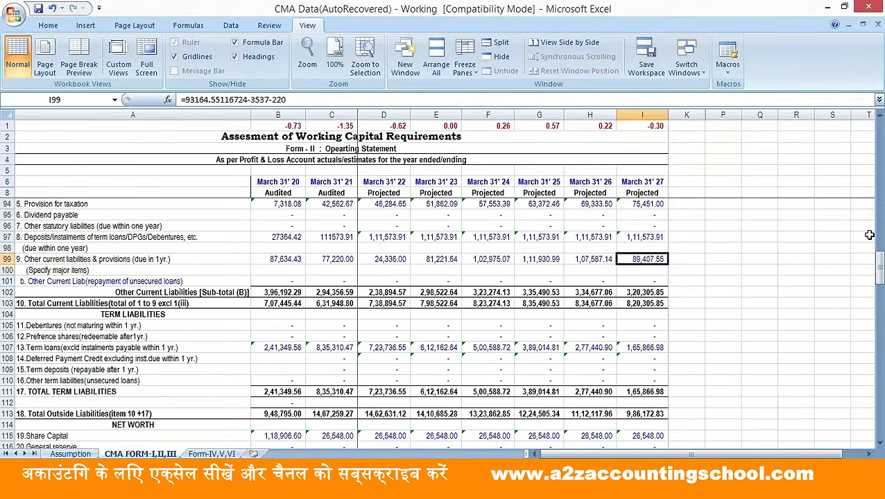
pyautogui.press('Up')
pyautogui.press('Up')
pyautogui.press('Up')
pyautogui.press('Up')
pyautogui.press('Up')
pyautogui.press('Up')
pyautogui.press('Up')
pyautogui.press('Up')
pyautogui.press('Up')
pyautogui.press('Up')
pyautogui.press('Up')
pyautogui.press('Up')
pyautogui.press('Up')
pyautogui.press('Up')
pyautogui.press('Up')
pyautogui.press('Up')
pyautogui.press('Up')
pyautogui.press('Up')
pyautogui.press('Up')
pyautogui.press('Up')
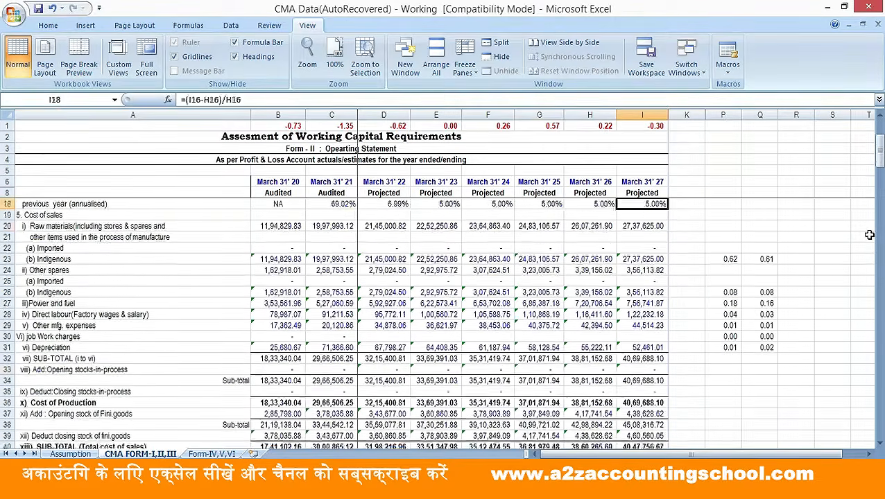
# Examine the projections from sales and cost of sales down through current liabilities, term liabilities and share capital
pyautogui.press('Down')
pyautogui.press('Down')
pyautogui.press('Down')
pyautogui.press('Down')
pyautogui.press('Down')
pyautogui.press('Down')
pyautogui.press('Down')
pyautogui.press('Down')
pyautogui.press('Down')
pyautogui.press('Down')
pyautogui.press('Down')
pyautogui.press('Down')
pyautogui.press('Down')
pyautogui.press('Down')
pyautogui.press('Down')
pyautogui.press('Down')
pyautogui.press('Down')
pyautogui.press('Down')
pyautogui.press('Down')
pyautogui.press('Down')
pyautogui.press('Down')
pyautogui.press('Down')
pyautogui.press('Down')
pyautogui.press('Down')
pyautogui.press('Down')
pyautogui.press('Down')
pyautogui.press('Down')
pyautogui.press('Down')
pyautogui.press('Down')
pyautogui.press('Down')
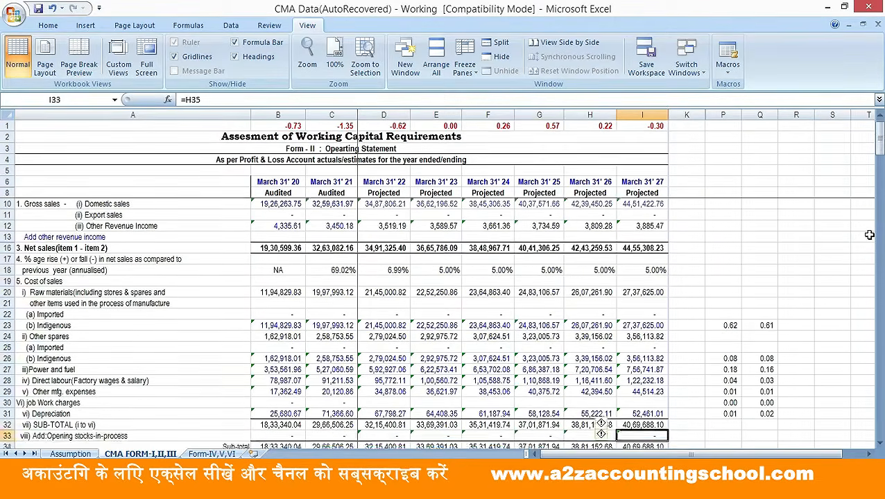
pyautogui.press('Down')
pyautogui.press('Down')
pyautogui.press('Down')
pyautogui.press('Down')
pyautogui.press('Down')
pyautogui.press('Down')
pyautogui.press('Down')
pyautogui.press('Down')
pyautogui.press('Down')
pyautogui.press('Down')
pyautogui.press('Down')
pyautogui.press('Down')
pyautogui.press('Down')
pyautogui.press('Down')
pyautogui.press('Down')
pyautogui.press('Down')
pyautogui.press('Down')
pyautogui.press('Down')
pyautogui.press('Down')
pyautogui.press('Down')
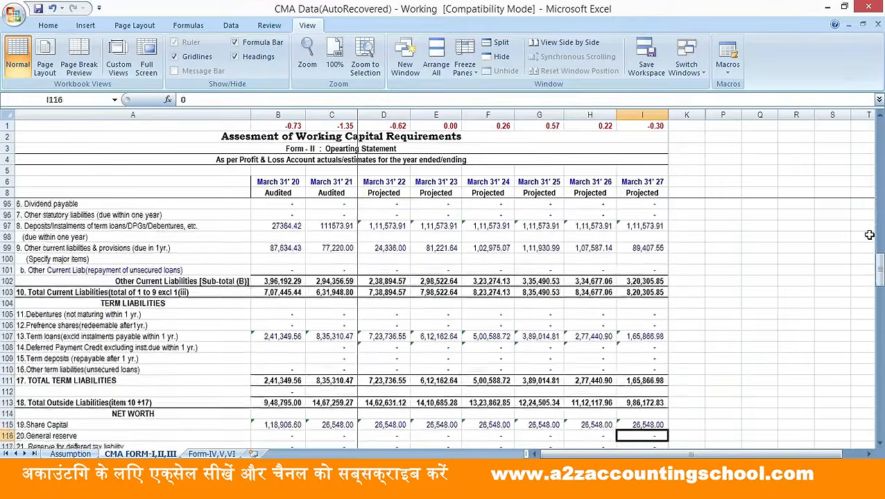
# Examine the asset side of the projected balance sheet, covering inventory, other current assets, net block and non-current assets
pyautogui.press('Down')
pyautogui.press('Down')
pyautogui.press('Down')
pyautogui.press('Down')
pyautogui.press('Down')
pyautogui.press('Down')
pyautogui.press('Down')
pyautogui.press('Down')
pyautogui.press('Down')
pyautogui.press('Down')
pyautogui.press('Down')
pyautogui.press('Down')
pyautogui.press('Down')
pyautogui.press('Down')
pyautogui.press('Down')
pyautogui.press('Down')
pyautogui.press('Down')
pyautogui.press('Down')
pyautogui.press('Down')
pyautogui.press('Down')
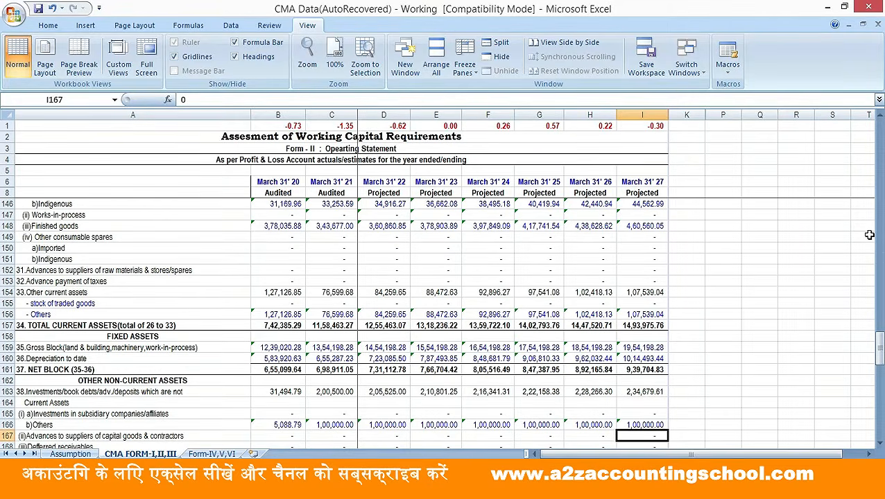
pyautogui.press('Down')
pyautogui.press('Down')
pyautogui.press('Down')
pyautogui.press('Down')
pyautogui.press('Down')
pyautogui.press('Down')
pyautogui.press('Down')
pyautogui.press('Down')
pyautogui.press('Down')
pyautogui.press('Down')
pyautogui.press('Down')
pyautogui.press('Down')
pyautogui.press('Down')
pyautogui.press('Down')
pyautogui.press('Down')
pyautogui.press('Down')
pyautogui.press('Down')
pyautogui.press('Down')
pyautogui.press('Down')
pyautogui.press('Down')
# Recheck the current assets section back up to the cash and bank balances for all years
pyautogui.press('Up')
pyautogui.press('Up')
pyautogui.press('Up')
pyautogui.press('Up')
pyautogui.press('Up')
pyautogui.press('Up')
pyautogui.press('Up')
pyautogui.press('Up')
pyautogui.press('Up')
pyautogui.press('Up')
pyautogui.press('Up')
pyautogui.press('Up')
pyautogui.press('Up')
pyautogui.press('Up')
pyautogui.press('Up')
pyautogui.press('Up')
pyautogui.press('Up')
pyautogui.press('Up')
pyautogui.press('Up')
pyautogui.press('Up')
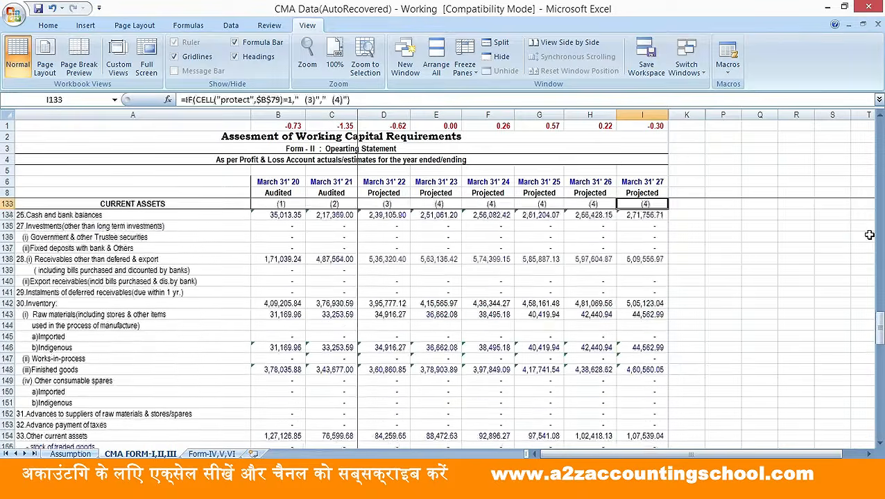
# Review the projected figures from current assets back up through liabilities, profit and taxes to gross sales
pyautogui.press('Up')
pyautogui.press('Up')
pyautogui.press('Up')
pyautogui.press('Up')
pyautogui.press('Up')
pyautogui.press('Up')
pyautogui.press('Up')
pyautogui.press('Up')
pyautogui.press('Up')
pyautogui.press('Up')
pyautogui.press('Up')
pyautogui.press('Up')
pyautogui.press('Up')
pyautogui.press('Up')
pyautogui.press('Up')
pyautogui.press('Up')
pyautogui.press('Up')
pyautogui.press('Up')
pyautogui.press('Up')
pyautogui.press('Up')
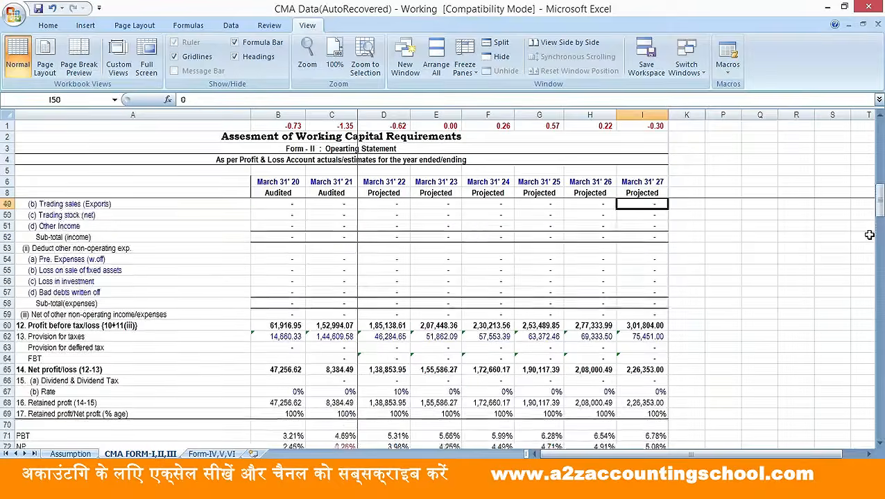
pyautogui.press('Up')
pyautogui.press('Up')
pyautogui.press('Up')
pyautogui.press('Up')
pyautogui.press('Up')
pyautogui.press('Up')
pyautogui.press('Up')
pyautogui.press('Up')
pyautogui.press('Up')
pyautogui.press('Up')
pyautogui.press('Up')
pyautogui.press('Up')
pyautogui.press('Up')
pyautogui.press('Up')
pyautogui.press('Up')
pyautogui.press('Up')
pyautogui.press('Up')
pyautogui.press('Up')
pyautogui.press('Up')
pyautogui.press('Up')
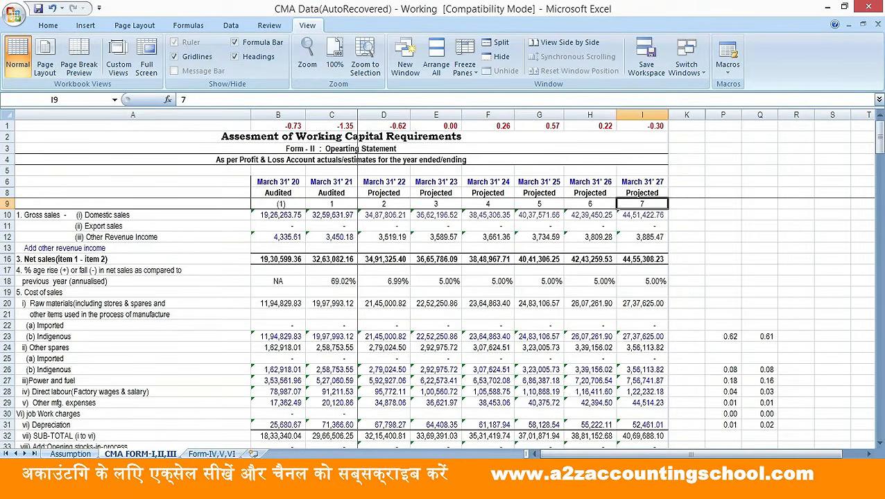
# Check the Form-IV,V,VI sheet briefly, and examine the CMA FORM-I,II,III operating statement from sales growth down to current liabilities
pyautogui.click(211, 454)
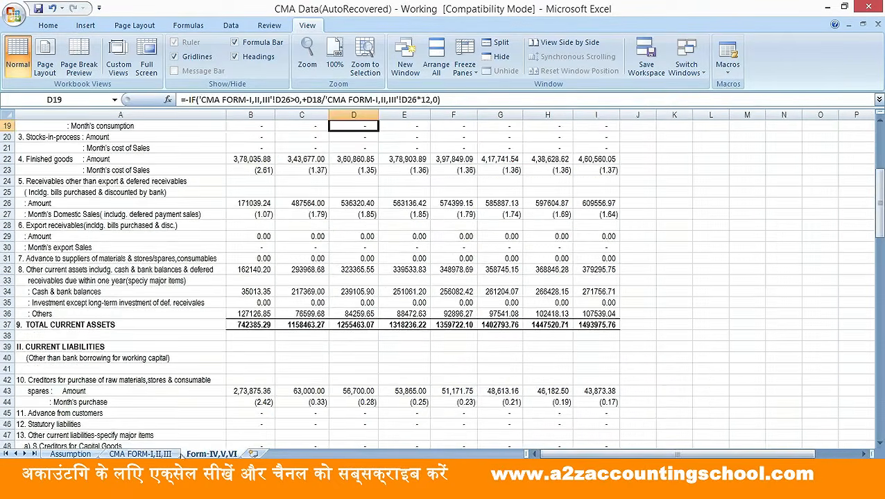
pyautogui.click(160, 454)
pyautogui.click(490, 271)
pyautogui.press('Down')
pyautogui.press('Down')
pyautogui.press('Down')
pyautogui.press('Down')
pyautogui.press('Down')
pyautogui.press('Down')
pyautogui.press('Down')
pyautogui.press('Down')
pyautogui.press('Down')
pyautogui.press('Down')
pyautogui.press('Down')
pyautogui.press('Down')
pyautogui.press('Down')
pyautogui.press('Down')
pyautogui.press('Down')
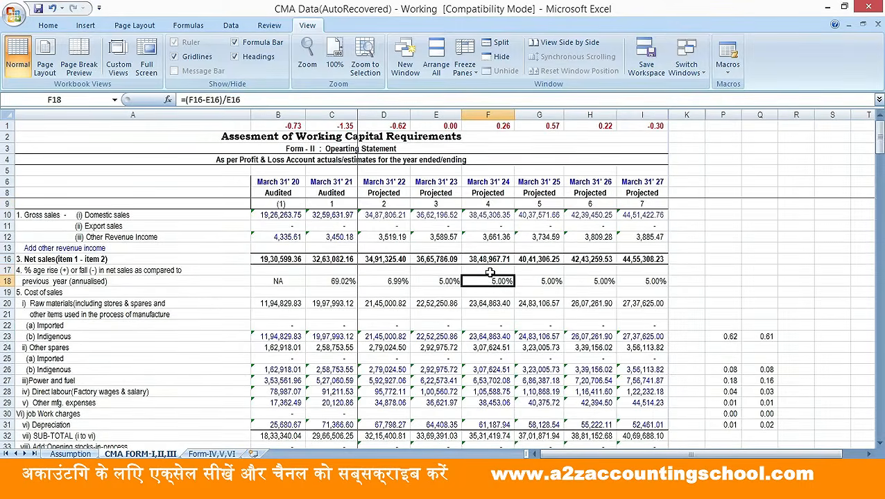
pyautogui.press('Down')
pyautogui.press('Down')
pyautogui.press('Down')
pyautogui.press('Down')
pyautogui.press('Down')
pyautogui.press('Down')
pyautogui.press('Down')
pyautogui.press('Down')
pyautogui.press('Down')
pyautogui.press('Down')
pyautogui.press('Down')
pyautogui.press('Down')
pyautogui.press('Down')
pyautogui.press('Down')
pyautogui.press('Down')
pyautogui.press('Down')
pyautogui.press('Down')
pyautogui.press('Down')
pyautogui.press('Down')
pyautogui.press('Down')
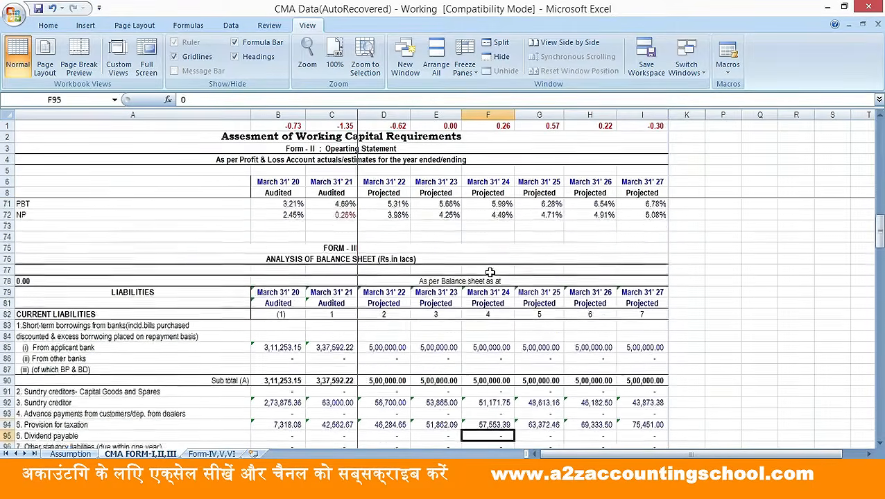
# Examine the balance sheet from current liabilities through fixed and non-current assets to the net working capital and ratio rows
pyautogui.press('Down')
pyautogui.press('Down')
pyautogui.press('Down')
pyautogui.press('Down')
pyautogui.press('Down')
pyautogui.press('Down')
pyautogui.press('Down')
pyautogui.press('Down')
pyautogui.press('Down')
pyautogui.press('Down')
pyautogui.press('Down')
pyautogui.press('Down')
pyautogui.press('Down')
pyautogui.press('Down')
pyautogui.press('Down')
pyautogui.press('Down')
pyautogui.press('Down')
pyautogui.press('Down')
pyautogui.press('Down')
pyautogui.press('Down')
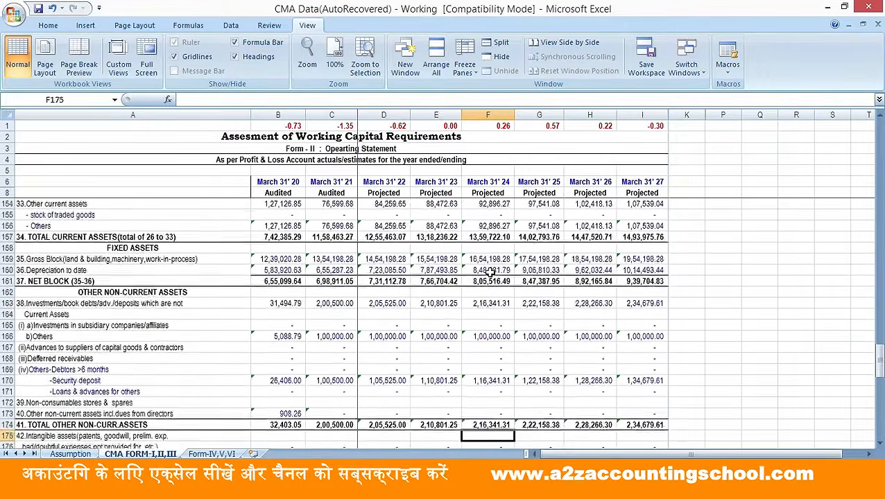
pyautogui.press('Down')
pyautogui.press('Down')
pyautogui.press('Down')
pyautogui.press('Down')
pyautogui.press('Down')
pyautogui.press('Down')
pyautogui.press('Up')
pyautogui.press('Up')
pyautogui.press('Up')
pyautogui.press('Up')
pyautogui.press('Up')
pyautogui.press('Up')
pyautogui.press('Up')
pyautogui.press('Up')
pyautogui.press('Up')
pyautogui.press('Up')
pyautogui.press('Up')
pyautogui.press('Up')
pyautogui.press('Up')
pyautogui.press('Up')
pyautogui.press('Up')
pyautogui.press('Up')
pyautogui.press('Up')
pyautogui.press('Up')
pyautogui.press('Up')
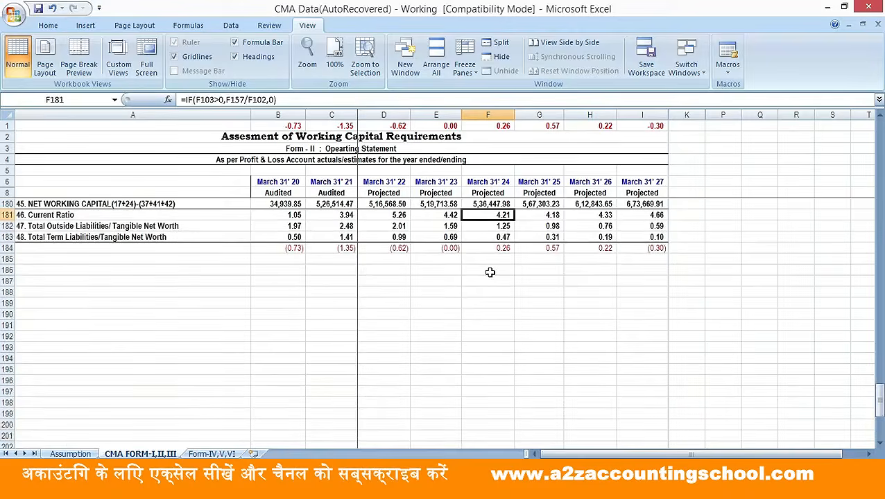
# Compare the current ratio across the audited and projected years from March 31' 21 to March 31' 27
pyautogui.press('Left')
pyautogui.press('Left')
pyautogui.press('Left')
pyautogui.press('Right')
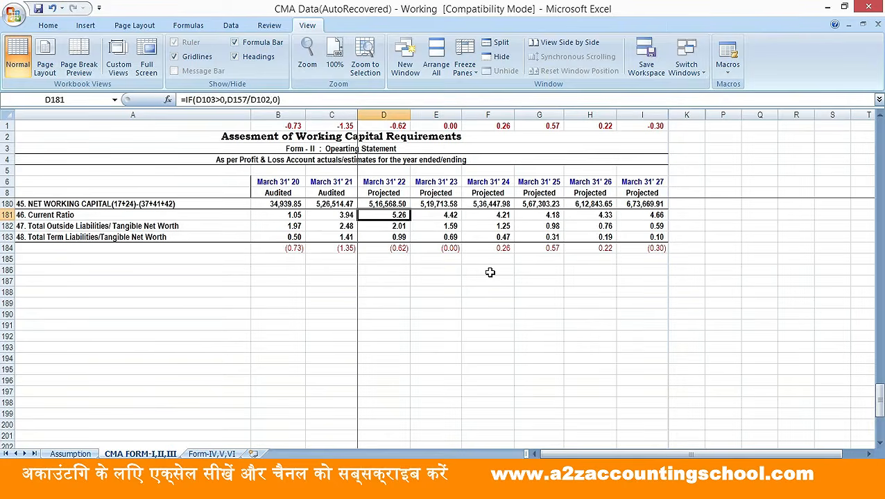
pyautogui.press('Right')
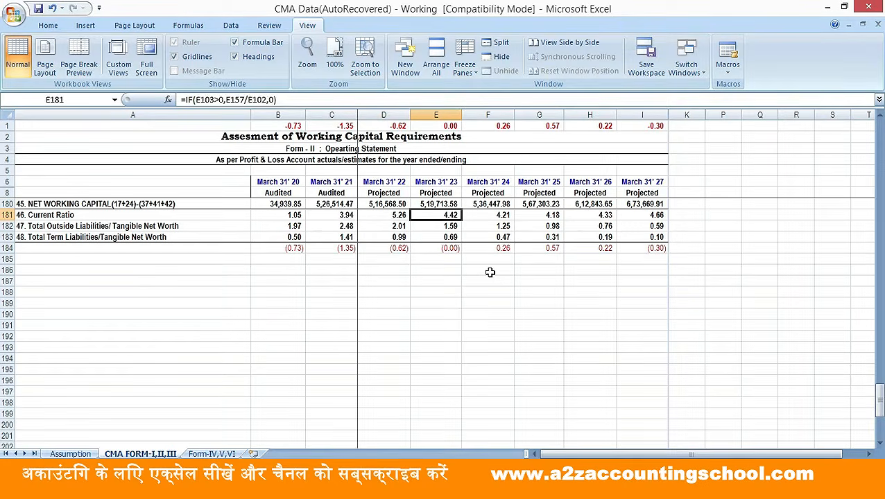
pyautogui.press('Left')
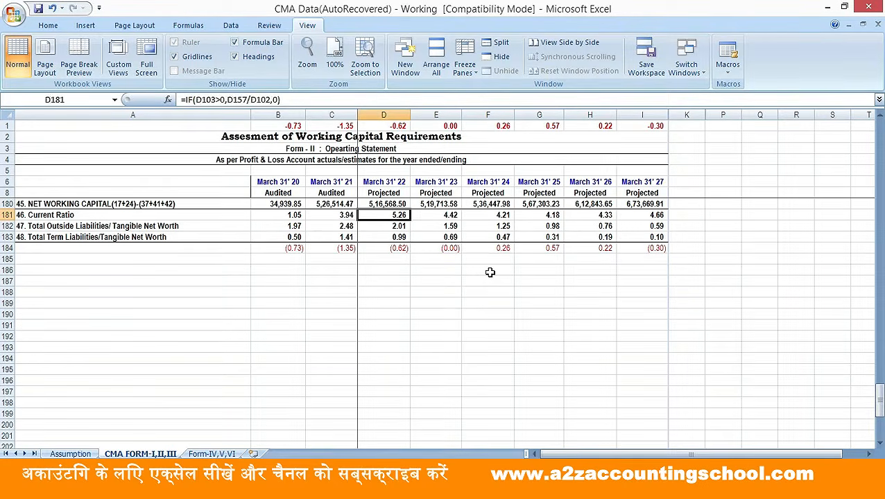
pyautogui.press('Right')
pyautogui.press('Right')
pyautogui.press('Right')
pyautogui.press('Right')
pyautogui.press('Right')
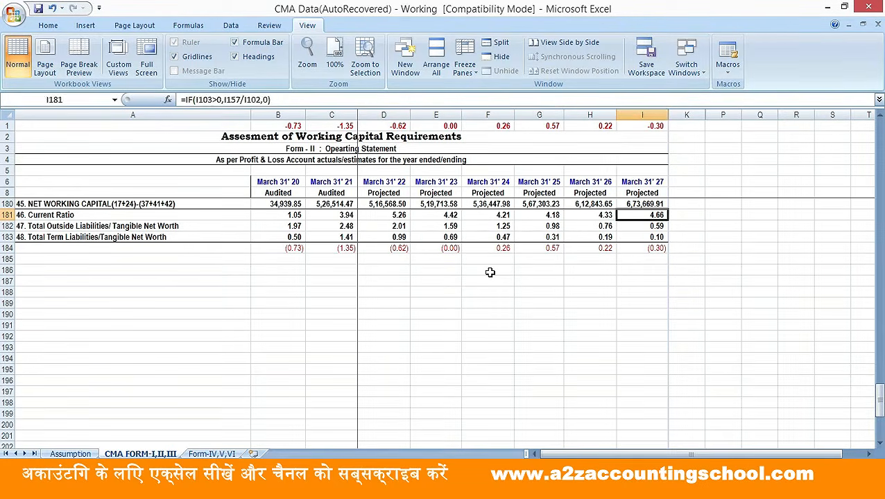
pyautogui.press('Left')
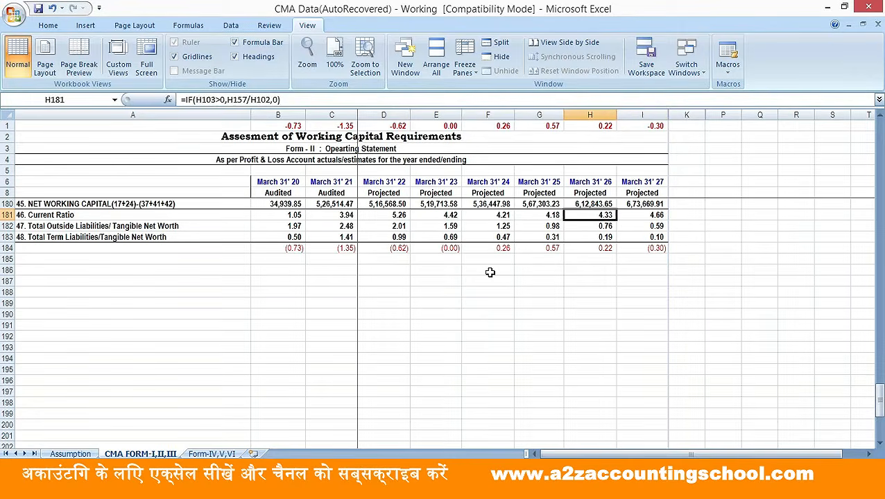
pyautogui.press('Left')
pyautogui.press('Left')
pyautogui.press('Left')
pyautogui.press('Left')
pyautogui.press('Left')
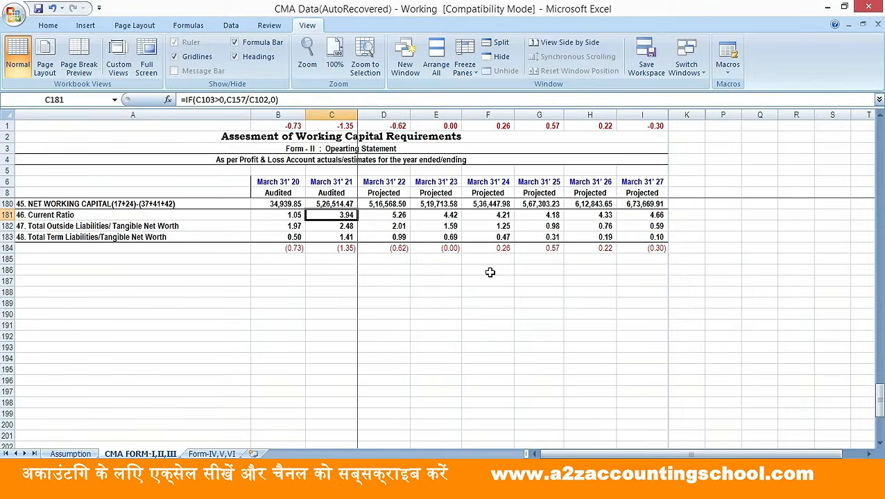
# Examine the total outside liabilities and total term liabilities to tangible net worth ratios across the years
pyautogui.press('Down')
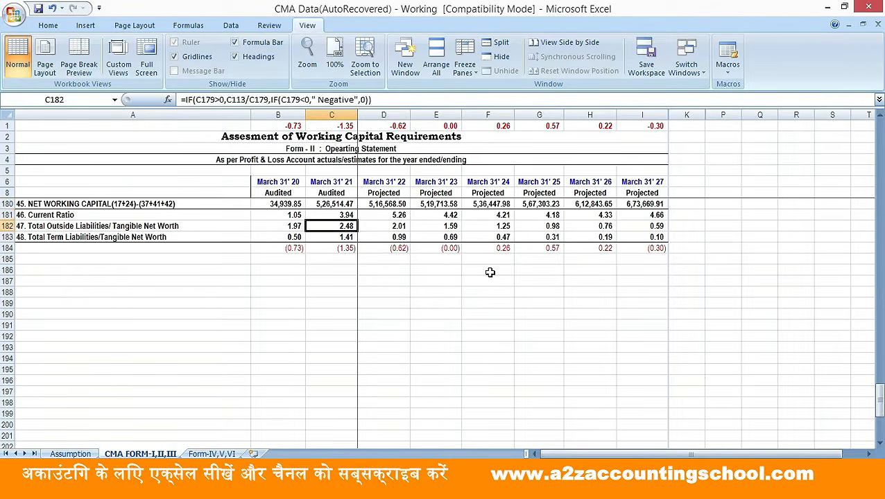
pyautogui.press('Right')
pyautogui.press('Right')
pyautogui.press('Down')
pyautogui.press('Right')
pyautogui.press('Right')
pyautogui.press('Right')
pyautogui.press('Right')
pyautogui.press('Right')
pyautogui.press('Left')
pyautogui.press('Home')
pyautogui.press('Up')
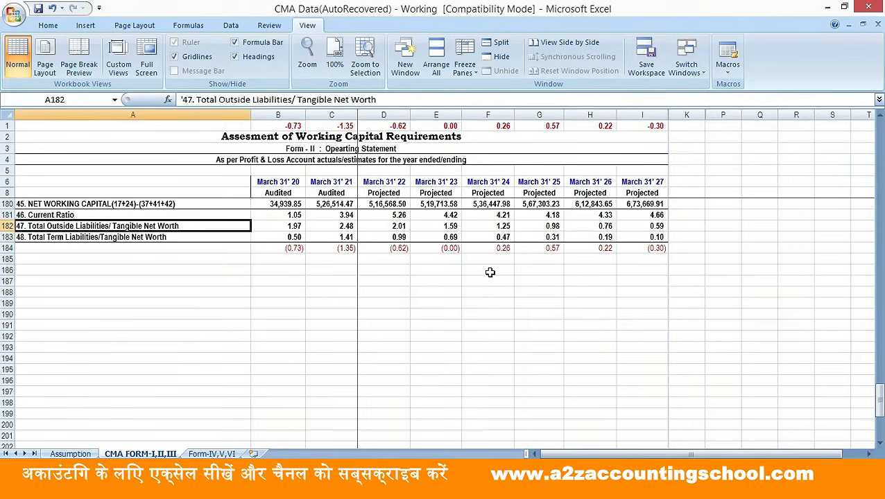
# Examine the balance sheet rows from the liability ratios back through net worth and total assets to other non-current assets
pyautogui.press('Up')
pyautogui.press('Up')
pyautogui.press('Up')
pyautogui.press('Up')
pyautogui.press('Up')
pyautogui.press('Up')
pyautogui.press('Up')
pyautogui.press('Up')
pyautogui.press('Up')
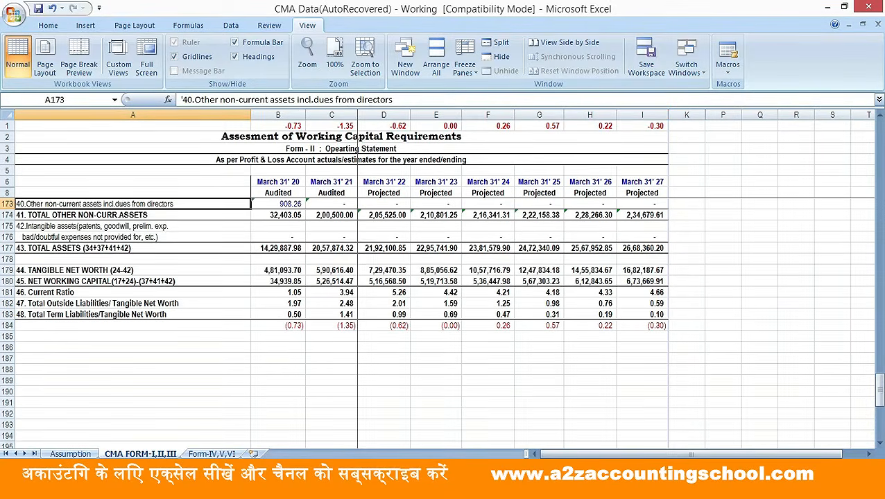
# Open the Form-IV,V,VI sheet and examine the current assets section from its total back to its year headings
pyautogui.click(212, 454)
pyautogui.click(335, 322)
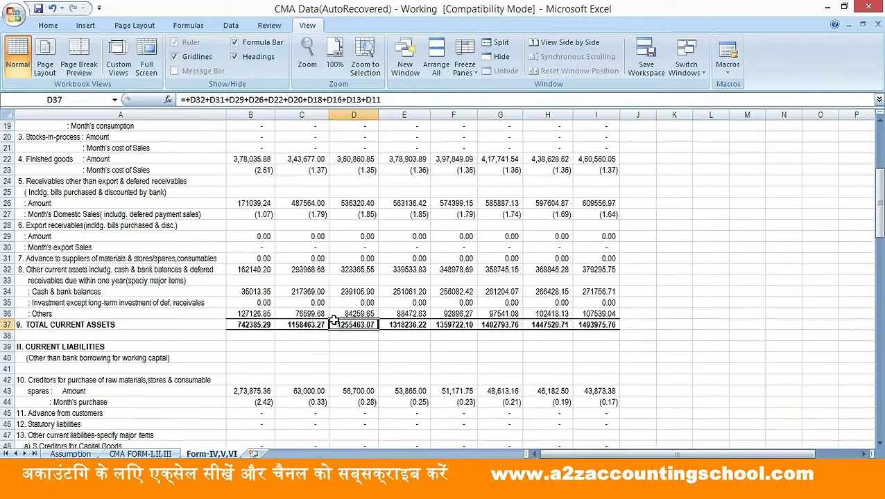
pyautogui.press('Up')
pyautogui.press('Up')
pyautogui.press('Up')
pyautogui.press('Up')
pyautogui.press('Up')
pyautogui.press('Up')
pyautogui.press('Up')
pyautogui.press('Up')
pyautogui.press('Up')
pyautogui.press('Up')
pyautogui.press('Up')
pyautogui.press('Up')
pyautogui.press('Up')
pyautogui.press('Up')
pyautogui.press('Up')
pyautogui.press('Up')
pyautogui.press('Up')
pyautogui.press('Up')
pyautogui.press('Up')
pyautogui.press('Up')
pyautogui.press('Up')
pyautogui.press('Up')
pyautogui.press('Up')
pyautogui.press('Up')
pyautogui.press('Up')
pyautogui.press('Up')
pyautogui.press('Up')
pyautogui.press('Up')
pyautogui.press('Up')
pyautogui.press('Up')
pyautogui.press('Up')
pyautogui.press('Up')
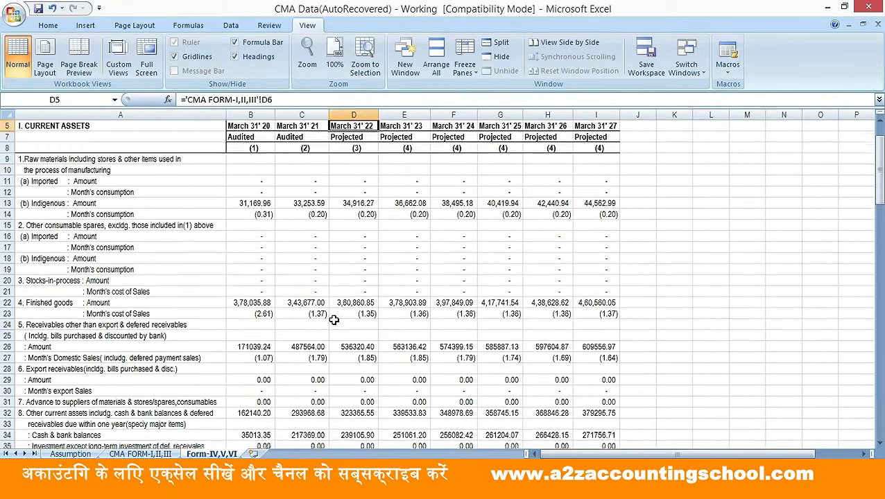
# Examine the current assets from raw materials down to the month's cost of sales for finished goods
pyautogui.press('Down')
pyautogui.press('Down')
pyautogui.press('Down')
pyautogui.press('Down')
pyautogui.press('Down')
pyautogui.press('Down')
pyautogui.press('Down')
pyautogui.press('Down')
pyautogui.press('Down')
pyautogui.press('Down')
pyautogui.press('Down')
pyautogui.press('Down')
pyautogui.press('Down')
pyautogui.press('Down')
pyautogui.press('Down')
pyautogui.press('Down')
pyautogui.press('Down')
pyautogui.press('Down')
pyautogui.press('Down')
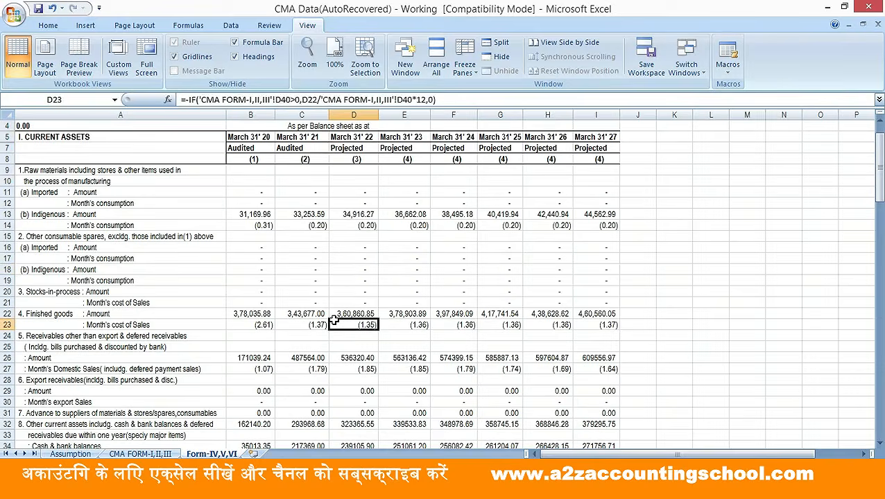
# Change the font colour of the March 31' 27 month's cost of sales figure for finished goods to red
pyautogui.press('Right')
pyautogui.press('Right')
pyautogui.press('Right')
pyautogui.press('Right')
pyautogui.press('Right')
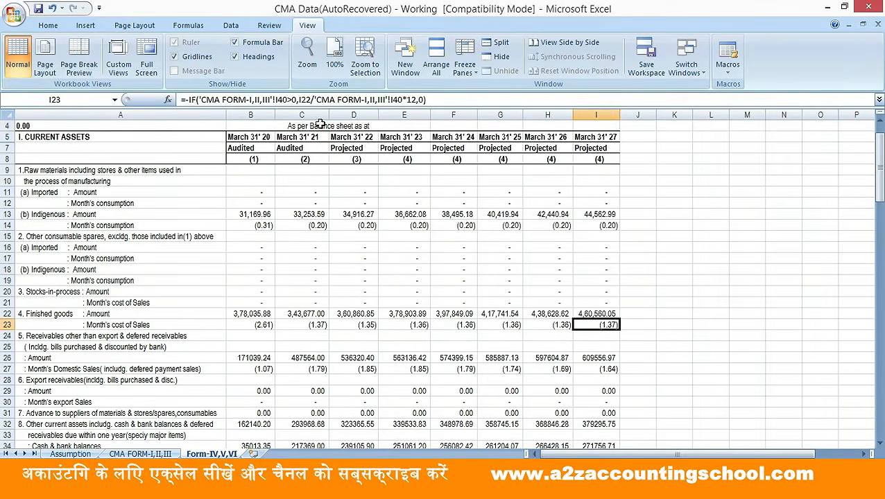
pyautogui.click(47, 25)
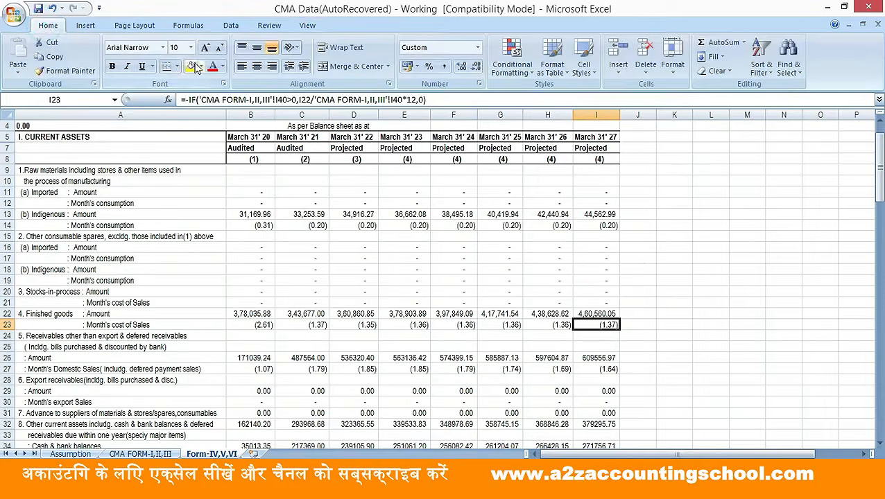
pyautogui.press('Left')
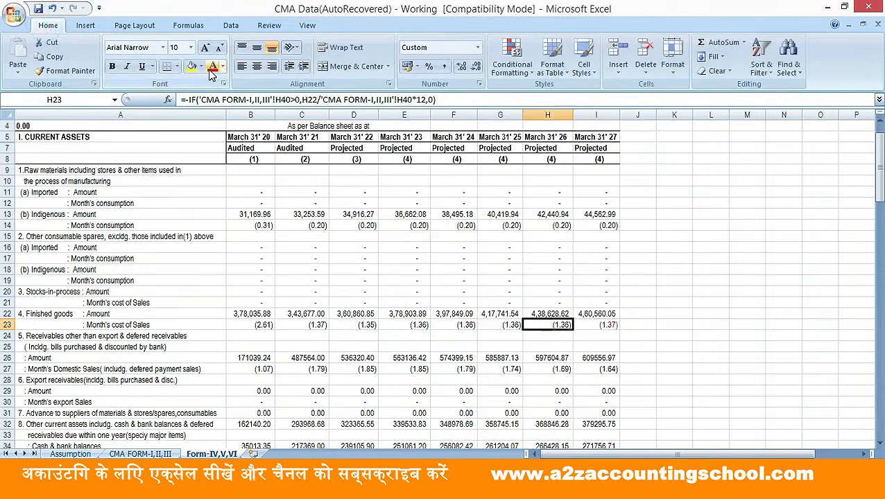
# Compare the receivables' month's domestic sales figures across the audited and projected years
pyautogui.press('Left')
pyautogui.press('Down')
pyautogui.press('Down')
pyautogui.press('Down')
pyautogui.press('Down')
pyautogui.press('Right')
pyautogui.press('Left')
pyautogui.press('Left')
pyautogui.press('Left')
pyautogui.press('Left')
pyautogui.press('Left')
pyautogui.press('Right')
pyautogui.press('Right')
pyautogui.press('Right')
pyautogui.press('Right')
pyautogui.press('Right')
pyautogui.press('Right')
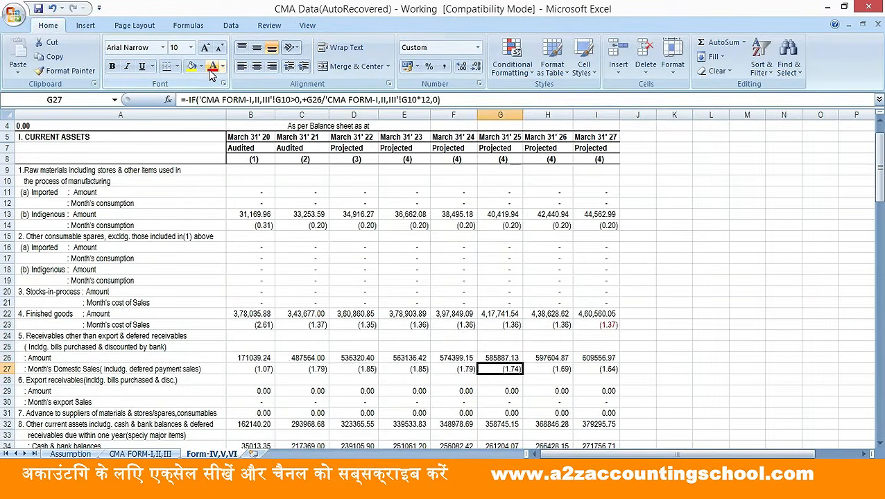
pyautogui.press('Left')
pyautogui.press('Left')
pyautogui.press('Left')
pyautogui.press('Left')
pyautogui.press('Left')
pyautogui.press('Left')
pyautogui.press('Left')
pyautogui.press('Left')
pyautogui.press('Right')
pyautogui.press('Right')
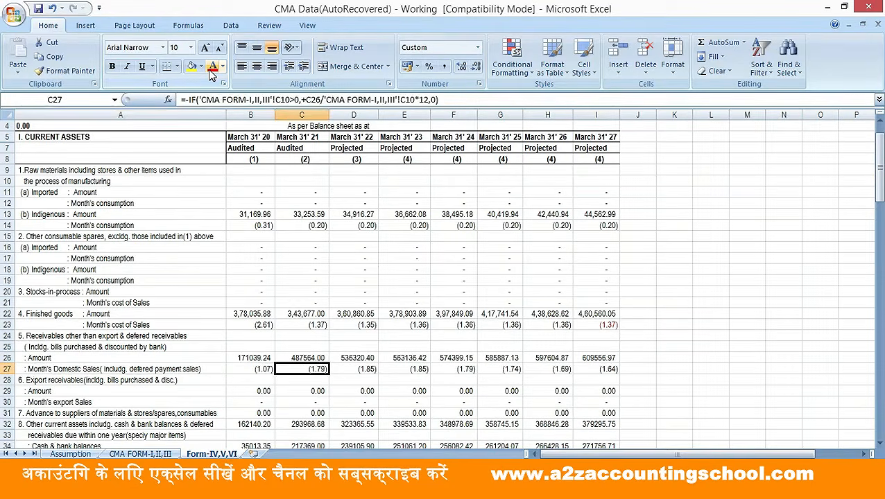
# Examine the sheet from receivables through current liabilities to the Form V creditors-to-purchases days ratio
pyautogui.press('Right')
pyautogui.press('Right')
pyautogui.press('Right')
pyautogui.press('Right')
pyautogui.press('Down')
pyautogui.press('Down')
pyautogui.press('Down')
pyautogui.press('Down')
pyautogui.press('Down')
pyautogui.press('Down')
pyautogui.press('Down')
pyautogui.press('Down')
pyautogui.press('Down')
pyautogui.press('Down')
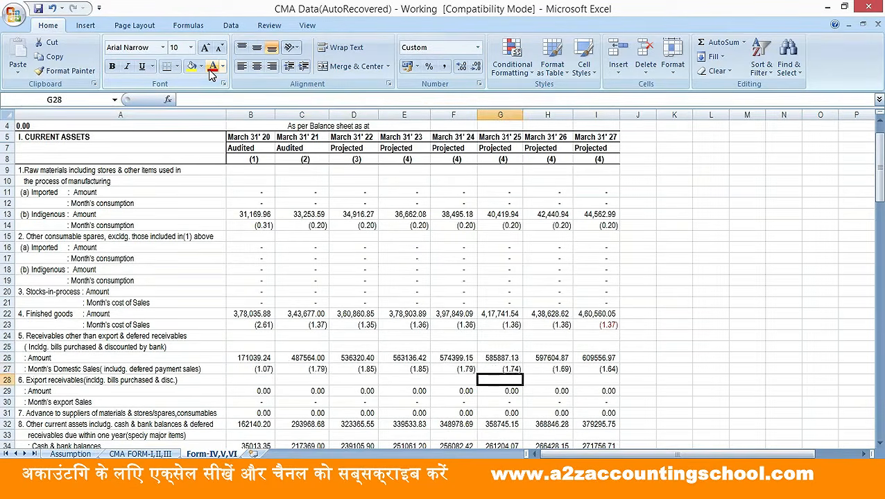
pyautogui.press('Down')
pyautogui.press('Down')
pyautogui.press('Down')
pyautogui.press('Down')
pyautogui.press('Down')
pyautogui.press('Down')
pyautogui.press('Down')
pyautogui.press('Down')
pyautogui.press('Down')
pyautogui.press('Down')
pyautogui.press('Down')
pyautogui.press('Down')
pyautogui.press('Down')
pyautogui.press('Down')
pyautogui.press('Down')
pyautogui.press('Down')
pyautogui.press('Down')
pyautogui.press('Down')
pyautogui.press('Down')
pyautogui.press('Down')
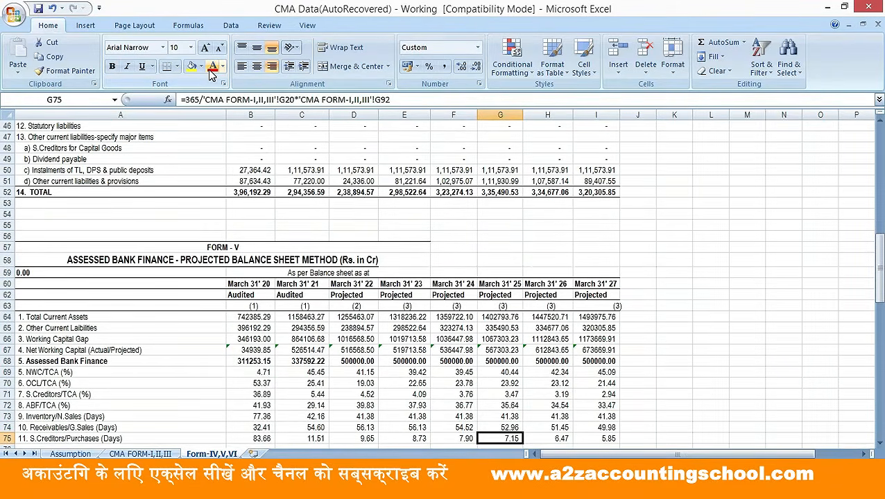
# Examine the Form V ratio rows and the assessed bank finance for the projected years
pyautogui.press('Up')
pyautogui.press('Up')
pyautogui.press('Up')
pyautogui.press('Up')
pyautogui.press('Up')
pyautogui.press('Up')
pyautogui.press('Up')
pyautogui.press('Up')
pyautogui.press('Up')
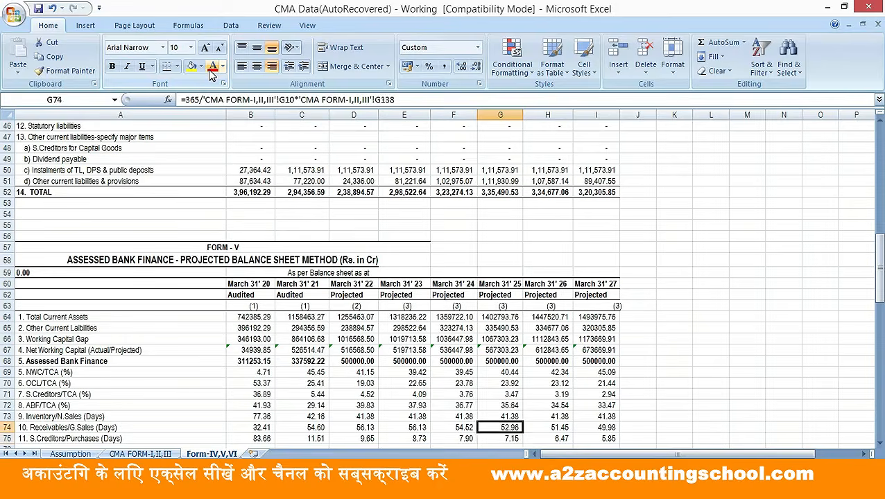
pyautogui.press('Down')
pyautogui.press('Left')
pyautogui.press('Down')
pyautogui.press('Left')
pyautogui.press('Left')
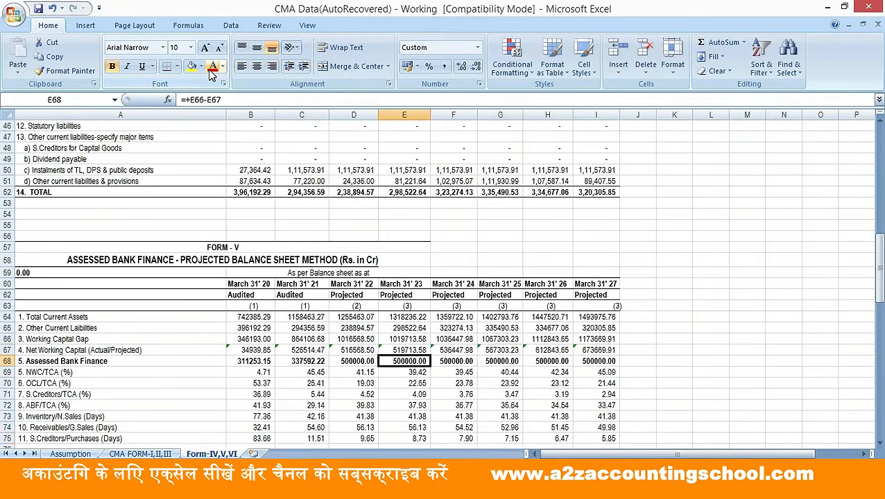
# Examine the Form V assessed bank finance across the projected years to March 31' 27 and that year's ratios
pyautogui.press('Right')
pyautogui.press('Right')
pyautogui.press('Right')
pyautogui.press('Right')
pyautogui.press('Right')
pyautogui.press('Down')
pyautogui.press('Down')
pyautogui.press('Down')
pyautogui.press('Down')
pyautogui.press('Down')
pyautogui.press('Down')
pyautogui.press('Down')
pyautogui.press('Down')
pyautogui.press('Down')
pyautogui.press('Down')
pyautogui.press('Down')
pyautogui.press('Down')
pyautogui.press('Down')
pyautogui.press('Down')
pyautogui.press('Down')
pyautogui.press('Down')
pyautogui.press('Down')
pyautogui.press('Down')
pyautogui.press('Down')
pyautogui.press('Down')
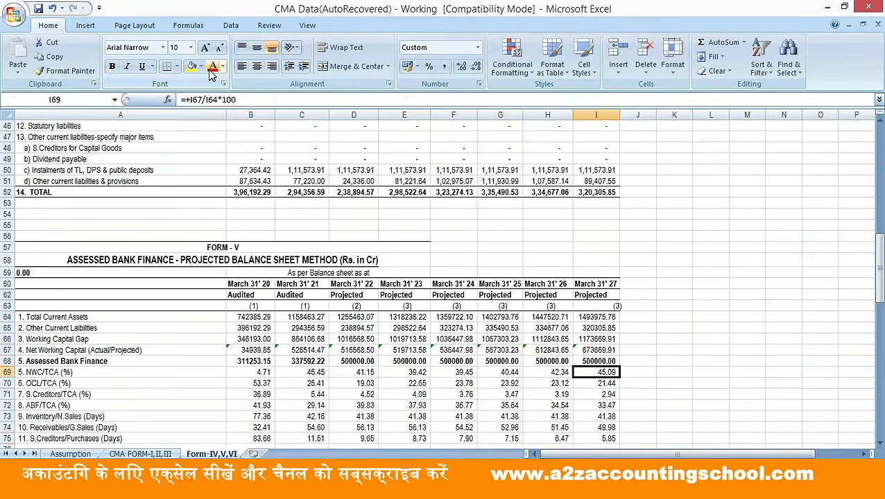
# Examine the fund flow statement's sources, uses, long term surplus and working capital gap down to the net surplus/deficit rows
pyautogui.press('Down')
pyautogui.press('Down')
pyautogui.press('Down')
pyautogui.press('Down')
pyautogui.press('Down')
pyautogui.press('Down')
pyautogui.press('Down')
pyautogui.press('Down')
pyautogui.press('Down')
pyautogui.press('Down')
pyautogui.press('Down')
pyautogui.press('Down')
pyautogui.press('Down')
pyautogui.press('Down')
pyautogui.press('Down')
pyautogui.press('Down')
pyautogui.press('Down')
pyautogui.press('Down')
pyautogui.press('Down')
pyautogui.press('Down')
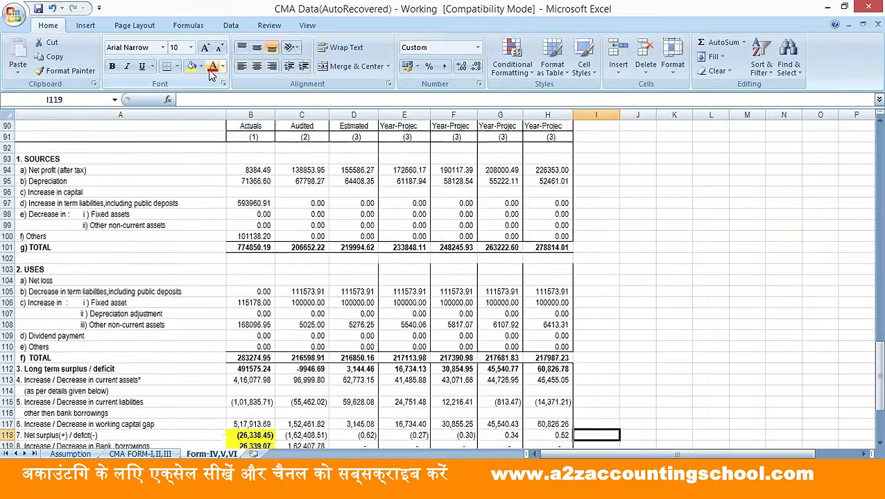
pyautogui.press('Up')
pyautogui.press('Up')
pyautogui.press('Up')
pyautogui.press('Up')
pyautogui.press('Up')
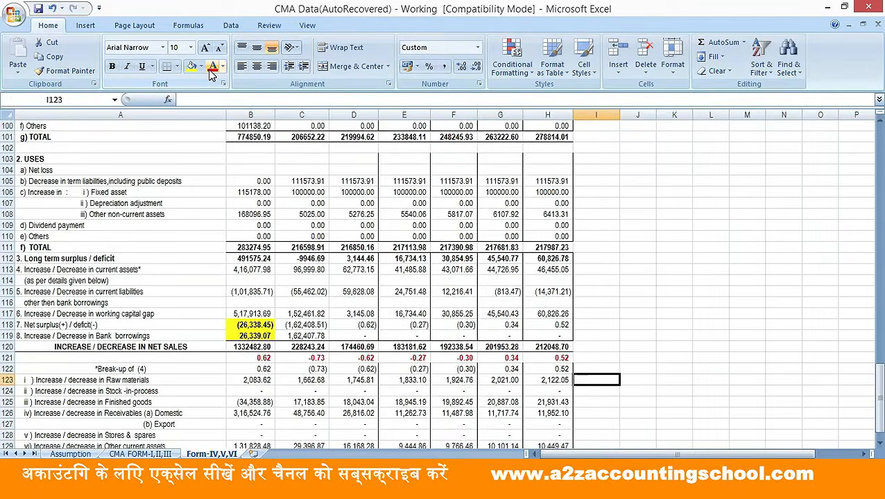
# Fill the net surplus/deficit and bank borrowings change figures yellow for the remaining years, in cells C118:H119
pyautogui.press('Left')
pyautogui.press('Left')
pyautogui.press('Left')
pyautogui.press('Left')
pyautogui.press('Left')
pyautogui.press('Left')
pyautogui.press('Left')
pyautogui.press('Up')
pyautogui.press('Up')
pyautogui.press('Up')
pyautogui.press('Up')
pyautogui.press('Up')
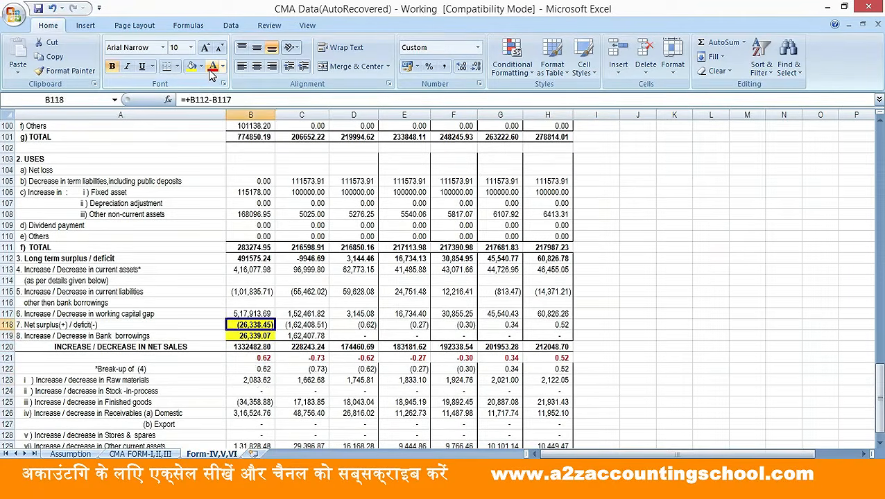
pyautogui.press('Right')
pyautogui.hotkey('shift', 'Down')
pyautogui.hotkey('shift', 'Right')
pyautogui.hotkey('shift', 'Right')
pyautogui.hotkey('shift', 'Right')
pyautogui.hotkey('shift', 'Right')
pyautogui.hotkey('shift', 'Right')
pyautogui.hotkey('shift', 'Right')
pyautogui.hotkey('shift', 'Left')
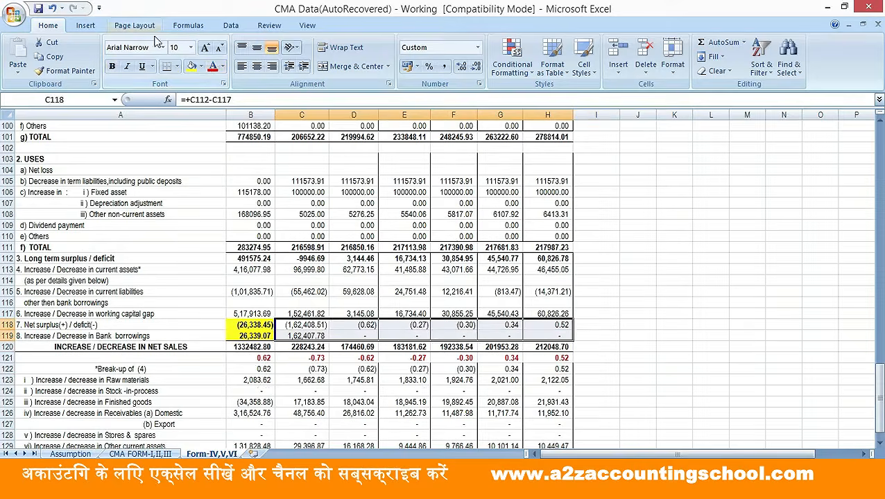
pyautogui.click(189, 67)
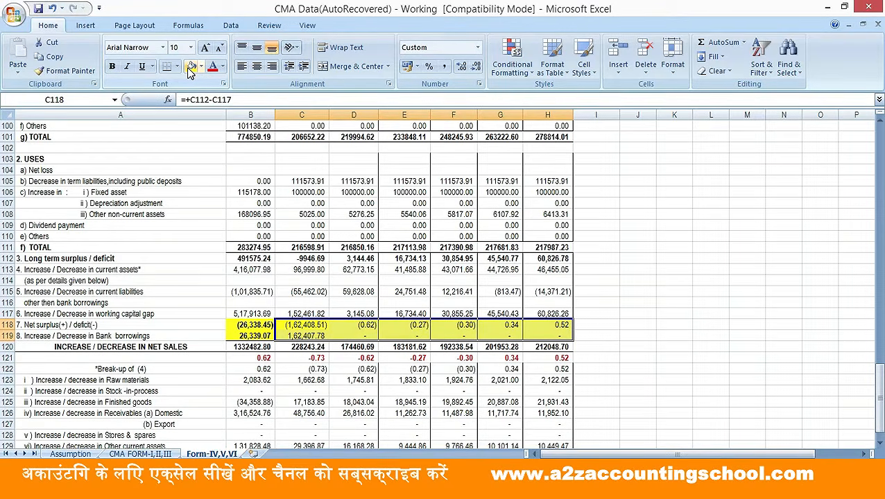
# Examine the break-up of the change in current assets from raw materials down to the total row
pyautogui.press('Down')
pyautogui.press('Down')
pyautogui.press('Down')
pyautogui.press('Down')
pyautogui.press('Down')
pyautogui.press('Down')
pyautogui.press('Down')
pyautogui.press('Down')
pyautogui.press('Down')
pyautogui.press('Down')
pyautogui.press('Down')
pyautogui.press('Down')
pyautogui.press('Down')
pyautogui.press('Down')
pyautogui.press('Down')
pyautogui.press('Down')
pyautogui.press('Down')
pyautogui.press('Down')
pyautogui.press('Down')
pyautogui.press('Down')
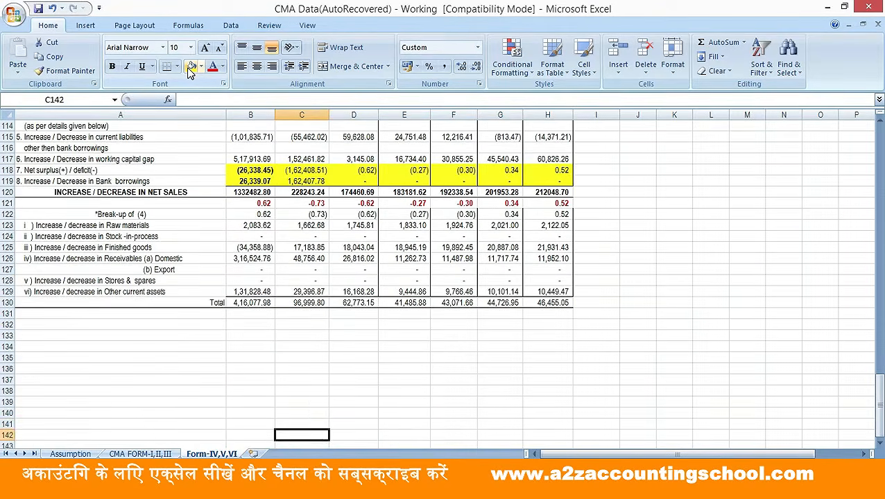
# Switch to the CMA FORM-I,II,III sheet and examine the total assets, tangible net worth and current ratio rows
pyautogui.press('Up')
pyautogui.press('Up')
pyautogui.press('Up')
pyautogui.press('Up')
pyautogui.press('Up')
pyautogui.press('Up')
pyautogui.press('Up')
pyautogui.press('Up')
pyautogui.press('Up')
pyautogui.press('Up')
pyautogui.press('Up')
pyautogui.press('Up')
pyautogui.press('Up')
pyautogui.press('Up')
pyautogui.press('Up')
pyautogui.press('Up')
pyautogui.press('Up')
pyautogui.press('Up')
pyautogui.press('Up')
pyautogui.press('Up')
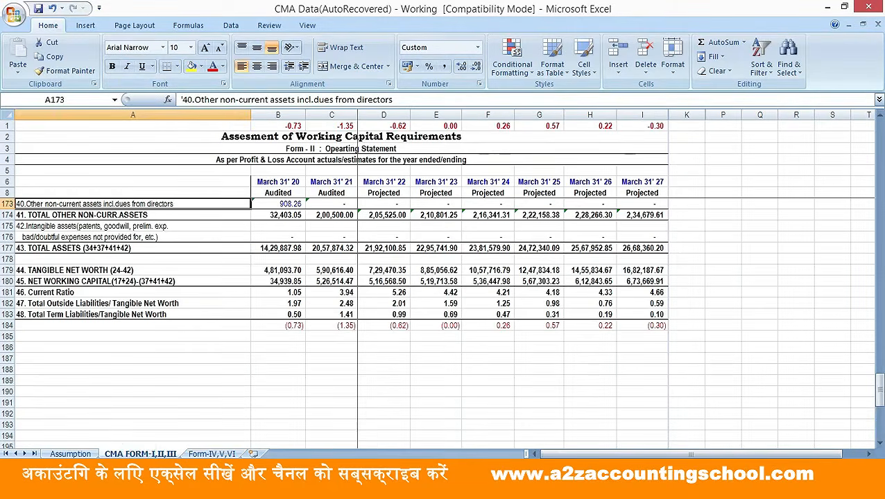
# Examine the balance sheet from the other non-current assets back up to the current liabilities section
pyautogui.press('Up')
pyautogui.press('Up')
pyautogui.press('Up')
pyautogui.press('Up')
pyautogui.press('Up')
pyautogui.press('Up')
pyautogui.press('Up')
pyautogui.press('Up')
pyautogui.press('Up')
pyautogui.press('Up')
pyautogui.press('Up')
pyautogui.press('Up')
pyautogui.press('Up')
pyautogui.press('Up')
pyautogui.press('Up')
pyautogui.press('Up')
pyautogui.press('Up')
pyautogui.press('Up')
pyautogui.press('Up')
pyautogui.press('Up')
pyautogui.press('Up')
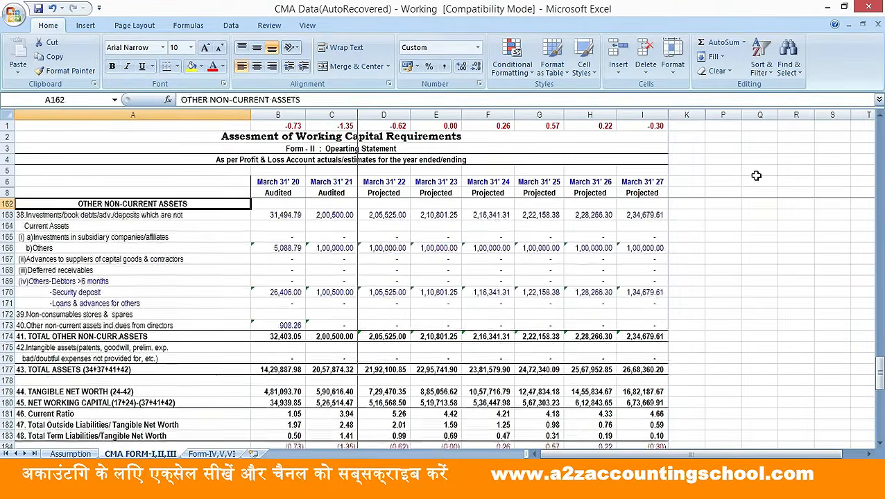
pyautogui.press('Up')
pyautogui.press('Up')
pyautogui.press('Up')
pyautogui.press('Up')
pyautogui.press('Up')
pyautogui.press('Up')
pyautogui.press('Up')
pyautogui.press('Up')
pyautogui.press('Up')
pyautogui.press('Up')
pyautogui.press('Up')
pyautogui.press('Up')
pyautogui.press('Up')
pyautogui.press('Up')
pyautogui.press('Up')
pyautogui.press('Up')
pyautogui.press('Up')
pyautogui.press('Up')
pyautogui.press('Up')
pyautogui.press('Up')
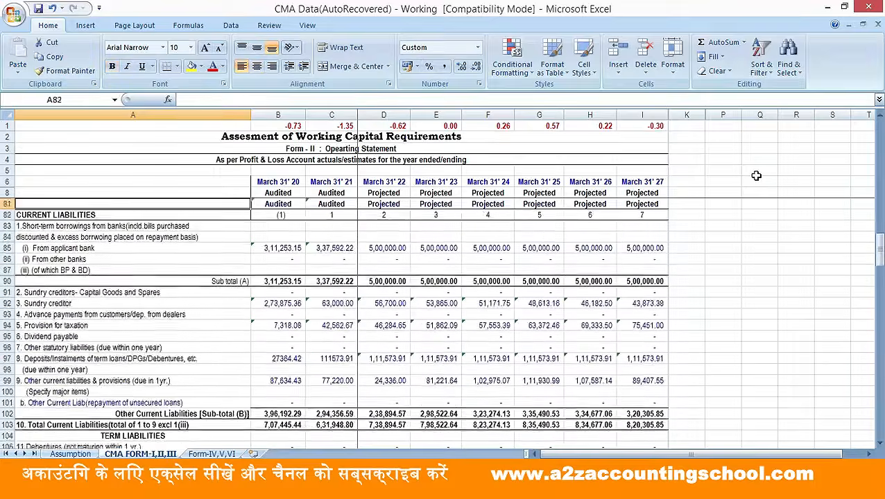
# Return from the current liabilities section to cell A1 and examine the operating statement's sales and cost rows
pyautogui.press('Up')
pyautogui.press('Up')
pyautogui.press('Up')
pyautogui.press('Up')
pyautogui.press('Up')
pyautogui.press('Up')
pyautogui.press('Up')
pyautogui.press('Up')
pyautogui.press('Up')
pyautogui.press('Up')
pyautogui.press('Up')
pyautogui.press('Up')
pyautogui.press('Up')
pyautogui.press('Up')
pyautogui.press('Up')
pyautogui.press('Up')
pyautogui.press('Up')
pyautogui.press('Up')
pyautogui.press('Up')
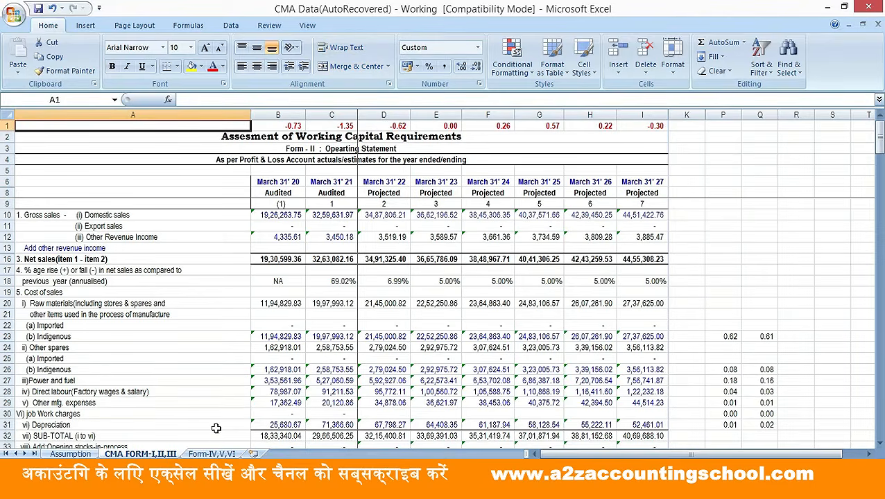
# Switch to the Form-IV,V,VI sheet and examine the fund flow statement back up to the receivables and creditors days ratios
pyautogui.click(214, 453)
pyautogui.click(549, 237)
pyautogui.press('Up')
pyautogui.press('Up')
pyautogui.press('Up')
pyautogui.press('Up')
pyautogui.press('Up')
pyautogui.press('Up')
pyautogui.press('Up')
pyautogui.press('Up')
pyautogui.press('Up')
pyautogui.press('Up')
pyautogui.press('Up')
pyautogui.press('Up')
pyautogui.press('Up')
pyautogui.press('Up')
pyautogui.press('Up')
pyautogui.press('Up')
pyautogui.press('Up')
pyautogui.press('Up')
pyautogui.press('Up')
pyautogui.press('Up')
pyautogui.press('Up')
pyautogui.press('Up')
pyautogui.press('Up')
pyautogui.press('Up')
pyautogui.press('Up')
pyautogui.press('Up')
pyautogui.press('Up')
pyautogui.press('Up')
pyautogui.press('Up')
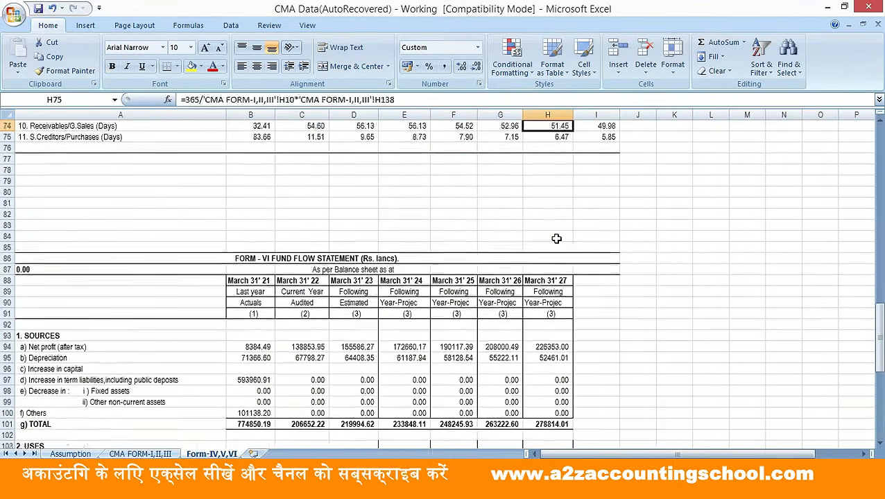
# Examine the comparative statement of current assets and current liabilities, from the liabilities total back up to the Form-IV heading
pyautogui.press('Up')
pyautogui.press('Up')
pyautogui.press('Up')
pyautogui.press('Up')
pyautogui.press('Up')
pyautogui.press('Up')
pyautogui.press('Up')
pyautogui.press('Up')
pyautogui.press('Up')
pyautogui.press('Up')
pyautogui.press('Up')
pyautogui.press('Up')
pyautogui.press('Up')
pyautogui.press('Up')
pyautogui.press('Up')
pyautogui.press('Up')
pyautogui.press('Up')
pyautogui.press('Up')
pyautogui.press('Up')
pyautogui.press('Up')
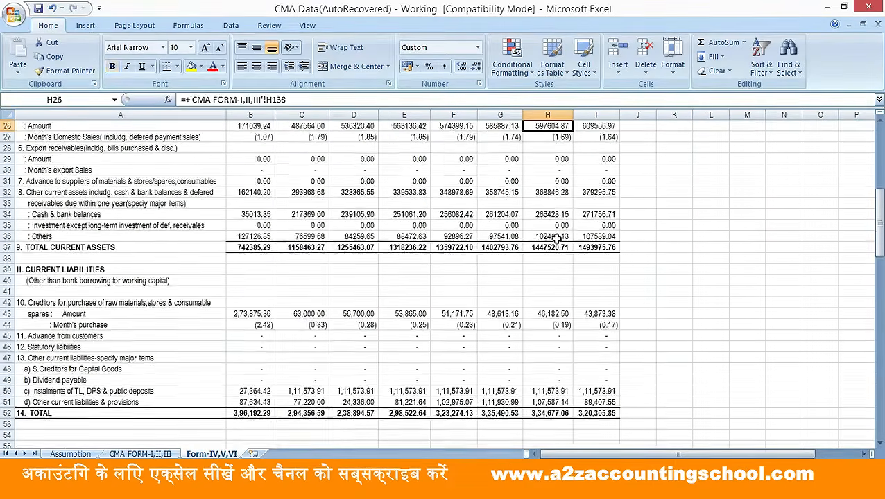
pyautogui.press('Down')
pyautogui.press('Down')
pyautogui.press('Down')
pyautogui.press('Down')
pyautogui.press('Down')
pyautogui.press('Right')
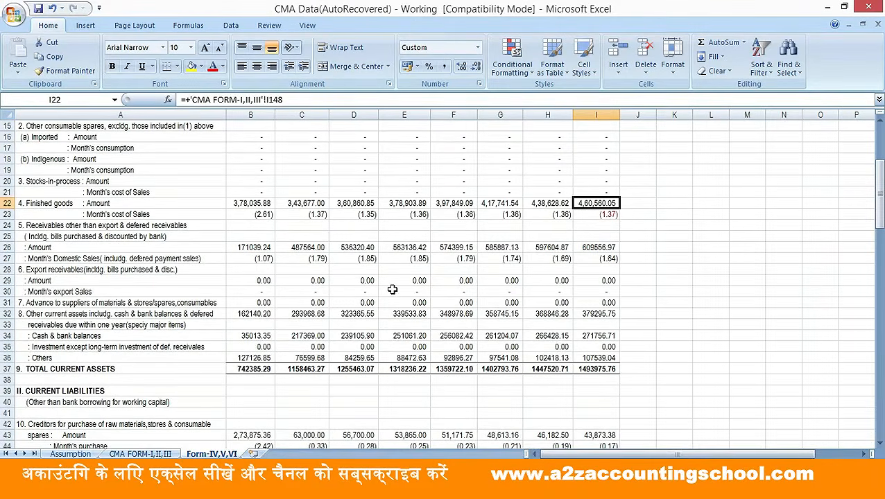
pyautogui.hotkey('ctrl', 'Home')
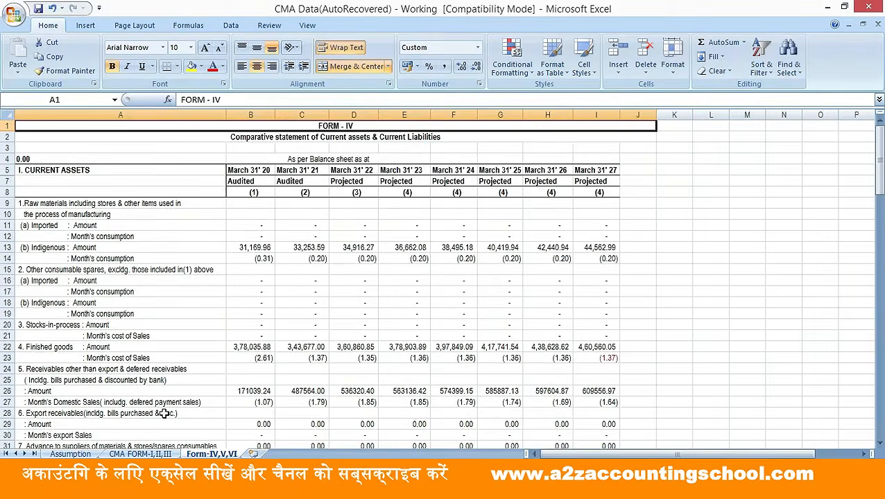
# Switch back to the CMA FORM-I,II,III sheet and go to cell A1 of the operating statement
pyautogui.click(139, 454)
pyautogui.click(401, 316)
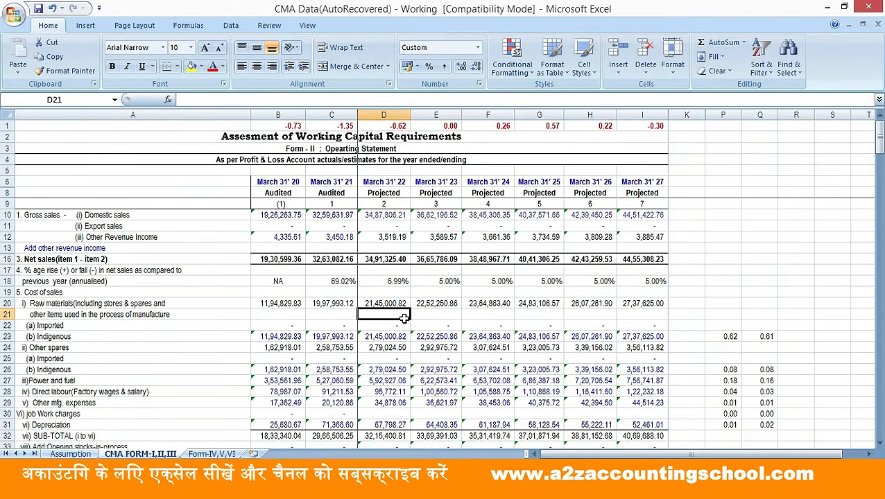
pyautogui.press('Left')
pyautogui.press('Left')
pyautogui.press('Left')
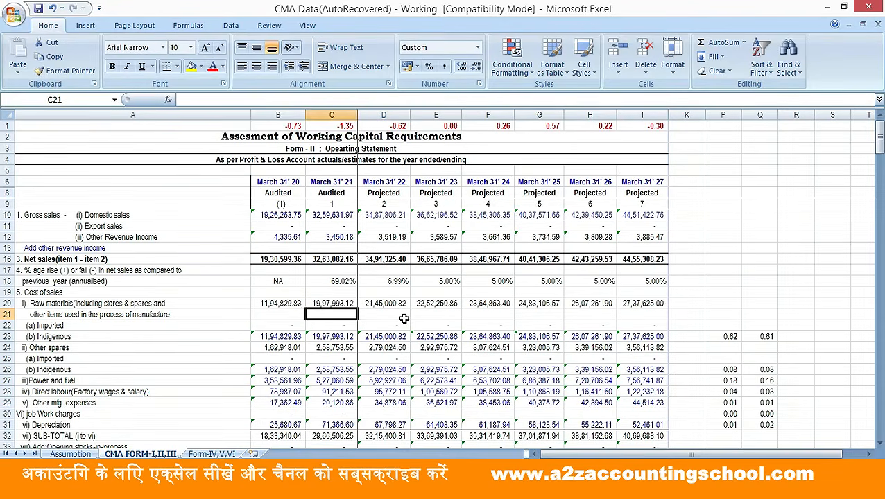
pyautogui.press('Up')
pyautogui.hotkey('ctrl', 'Up')
pyautogui.hotkey('ctrl', 'Up')
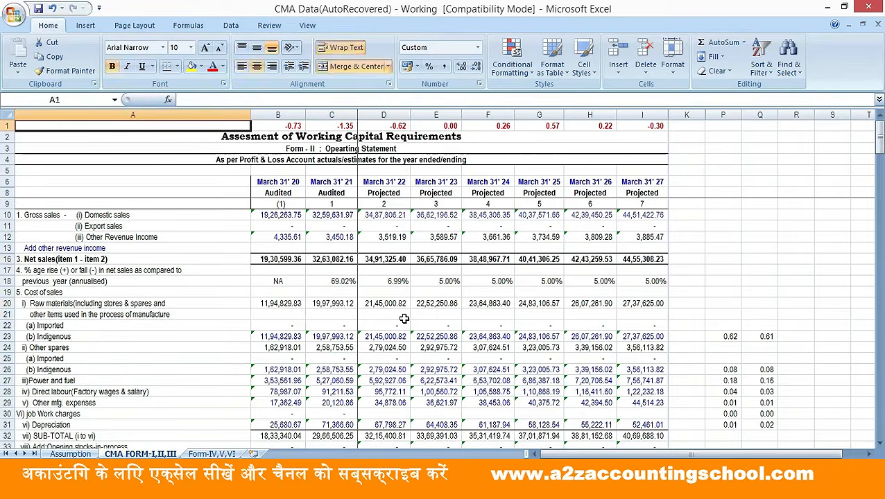
# Examine the sales rows down to the March 31' 22 percentage rise in net sales in cell D18
pyautogui.press('Down')
pyautogui.press('Down')
pyautogui.press('Down')
pyautogui.press('Down')
pyautogui.press('Down')
pyautogui.press('Down')
pyautogui.press('Down')
pyautogui.press('Down')
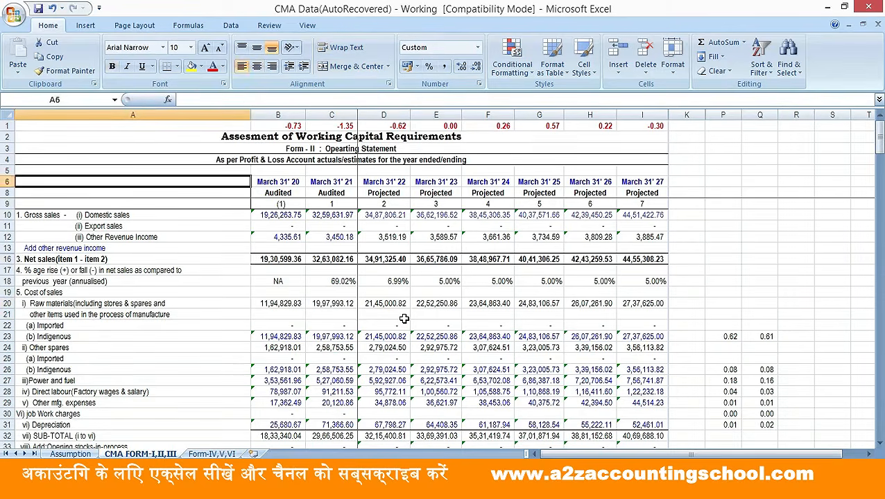
pyautogui.press('Down')
pyautogui.press('Down')
pyautogui.press('Down')
pyautogui.press('Down')
pyautogui.press('Right')
pyautogui.press('Right')
pyautogui.press('Right')
pyautogui.press('Down')
pyautogui.press('Down')
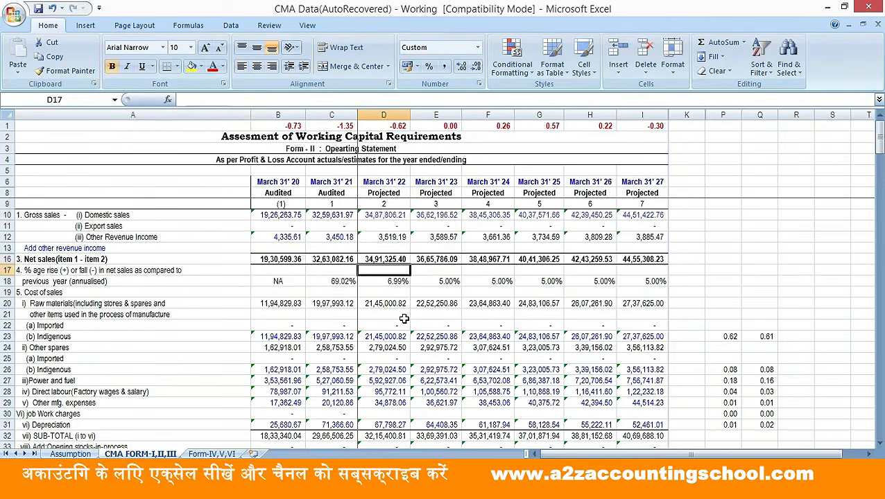
pyautogui.press('Down')
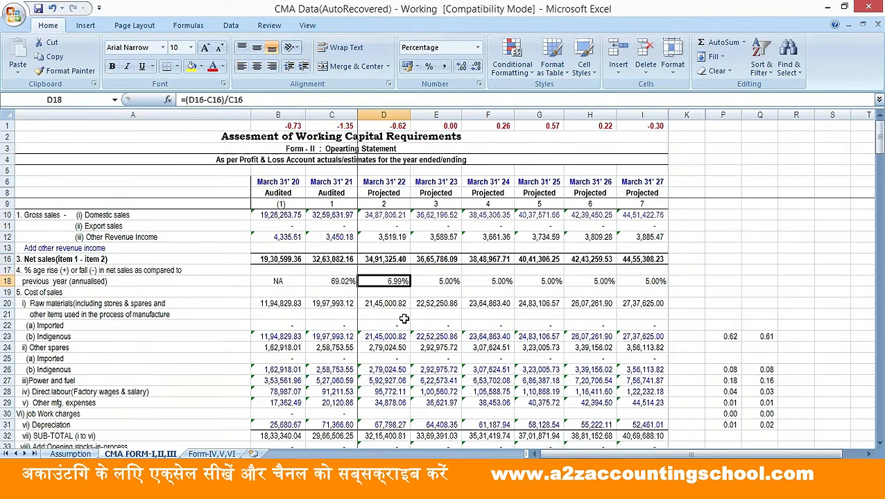